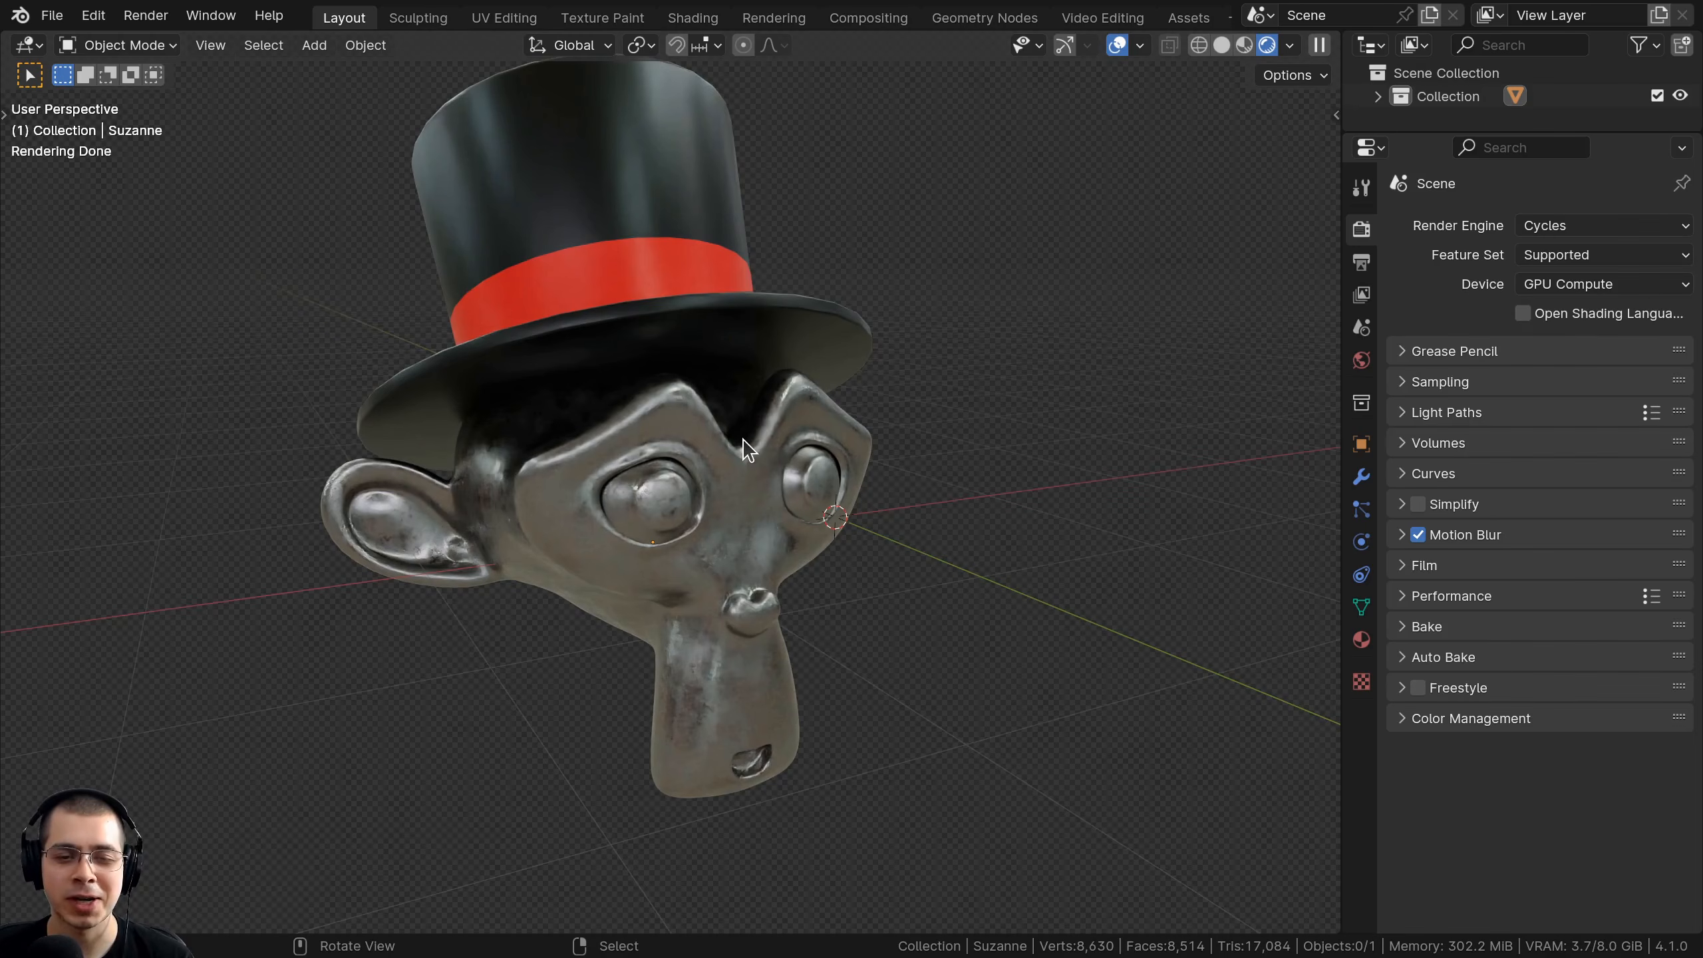
# Examine the monkey head and top hat model from several angles and close up on the face materials.
pyautogui.moveTo(745, 445); pyautogui.dragTo(549, 523, button='middle')
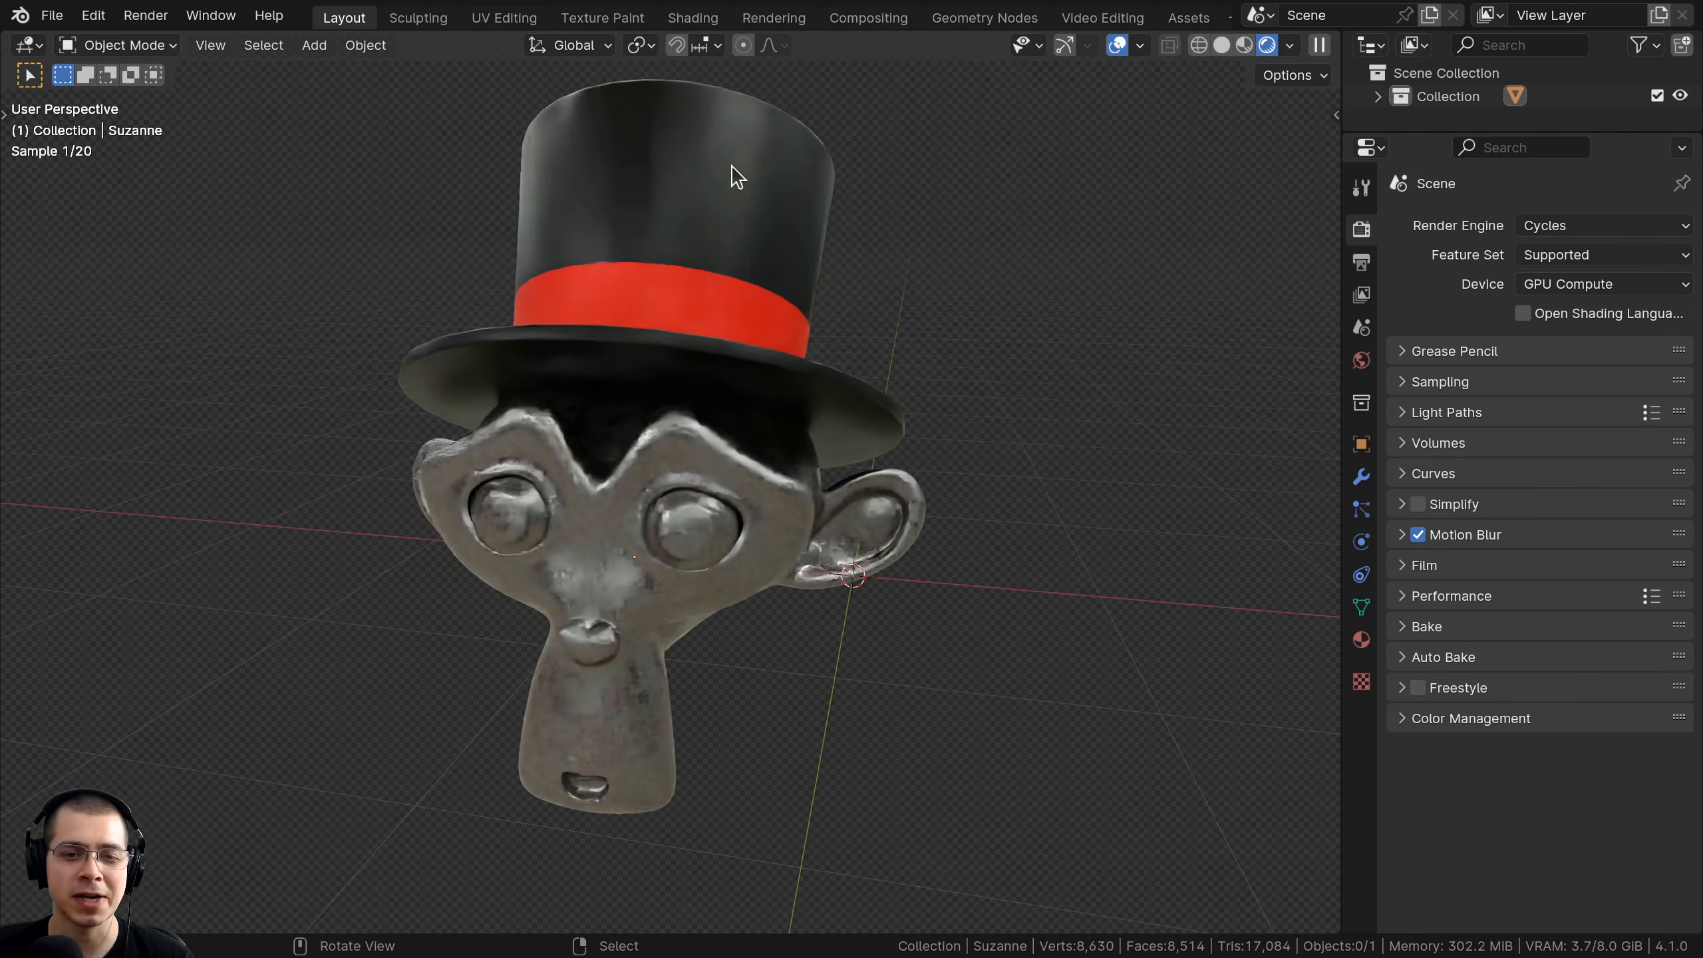
pyautogui.click(734, 167)
pyautogui.moveTo(624, 463); pyautogui.dragTo(506, 513, button='middle')
pyautogui.moveTo(801, 444); pyautogui.dragTo(810, 171, button='middle')
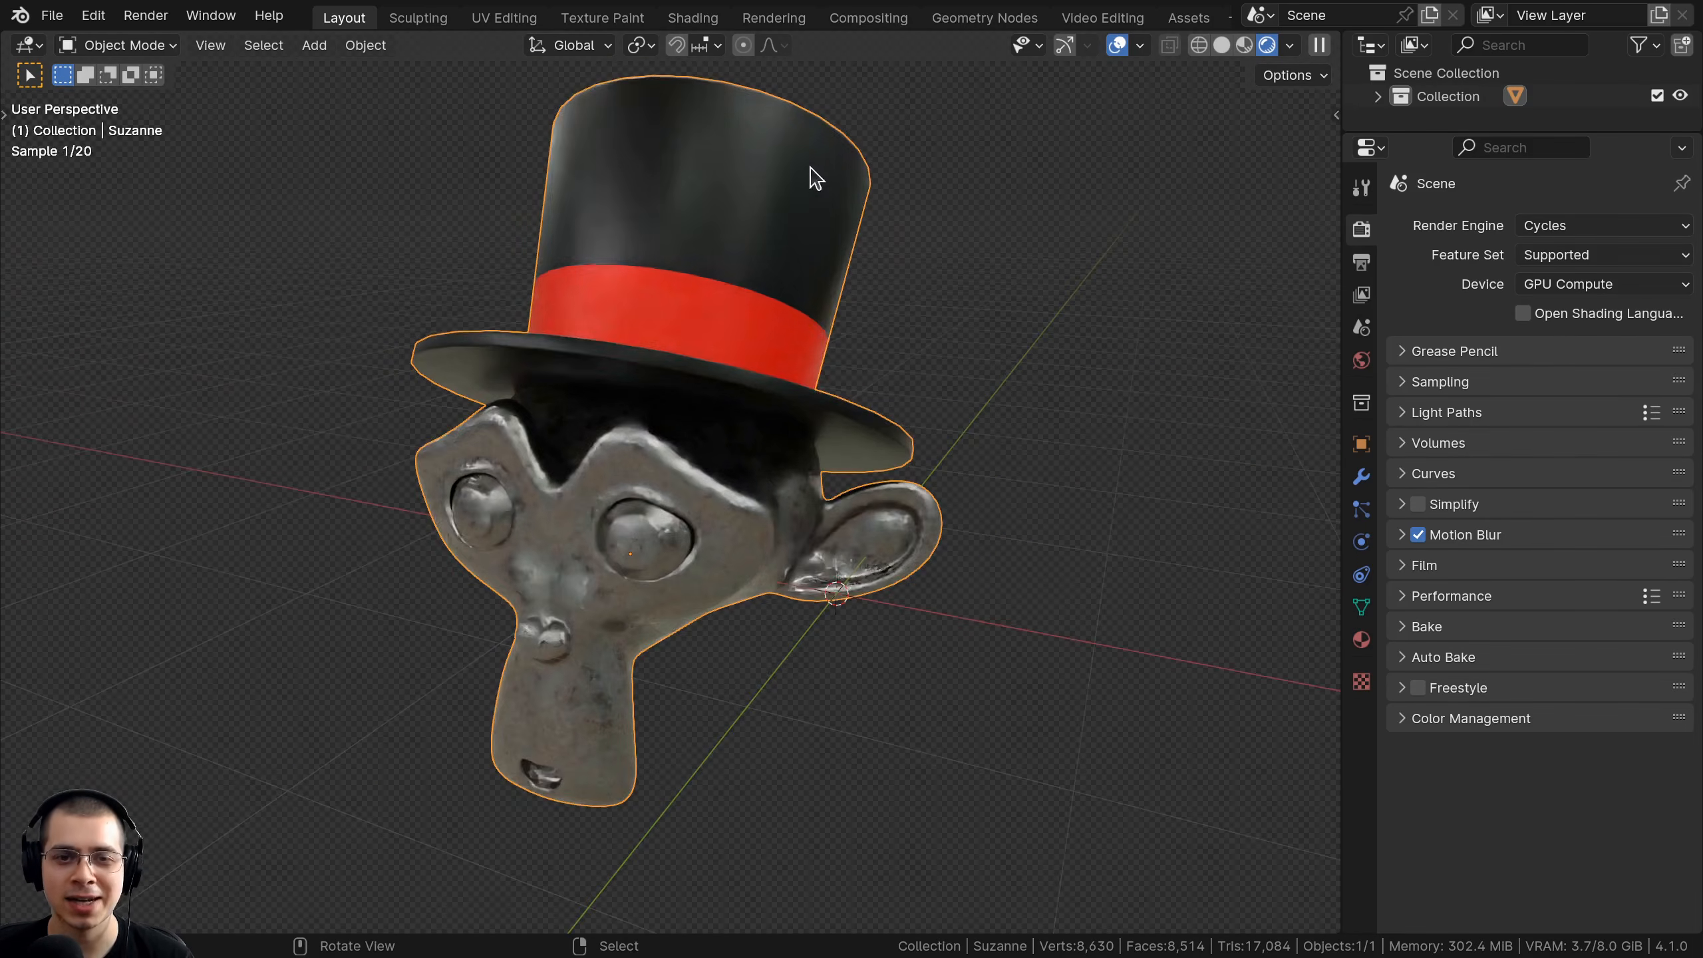
pyautogui.scroll(3, 749, 179)
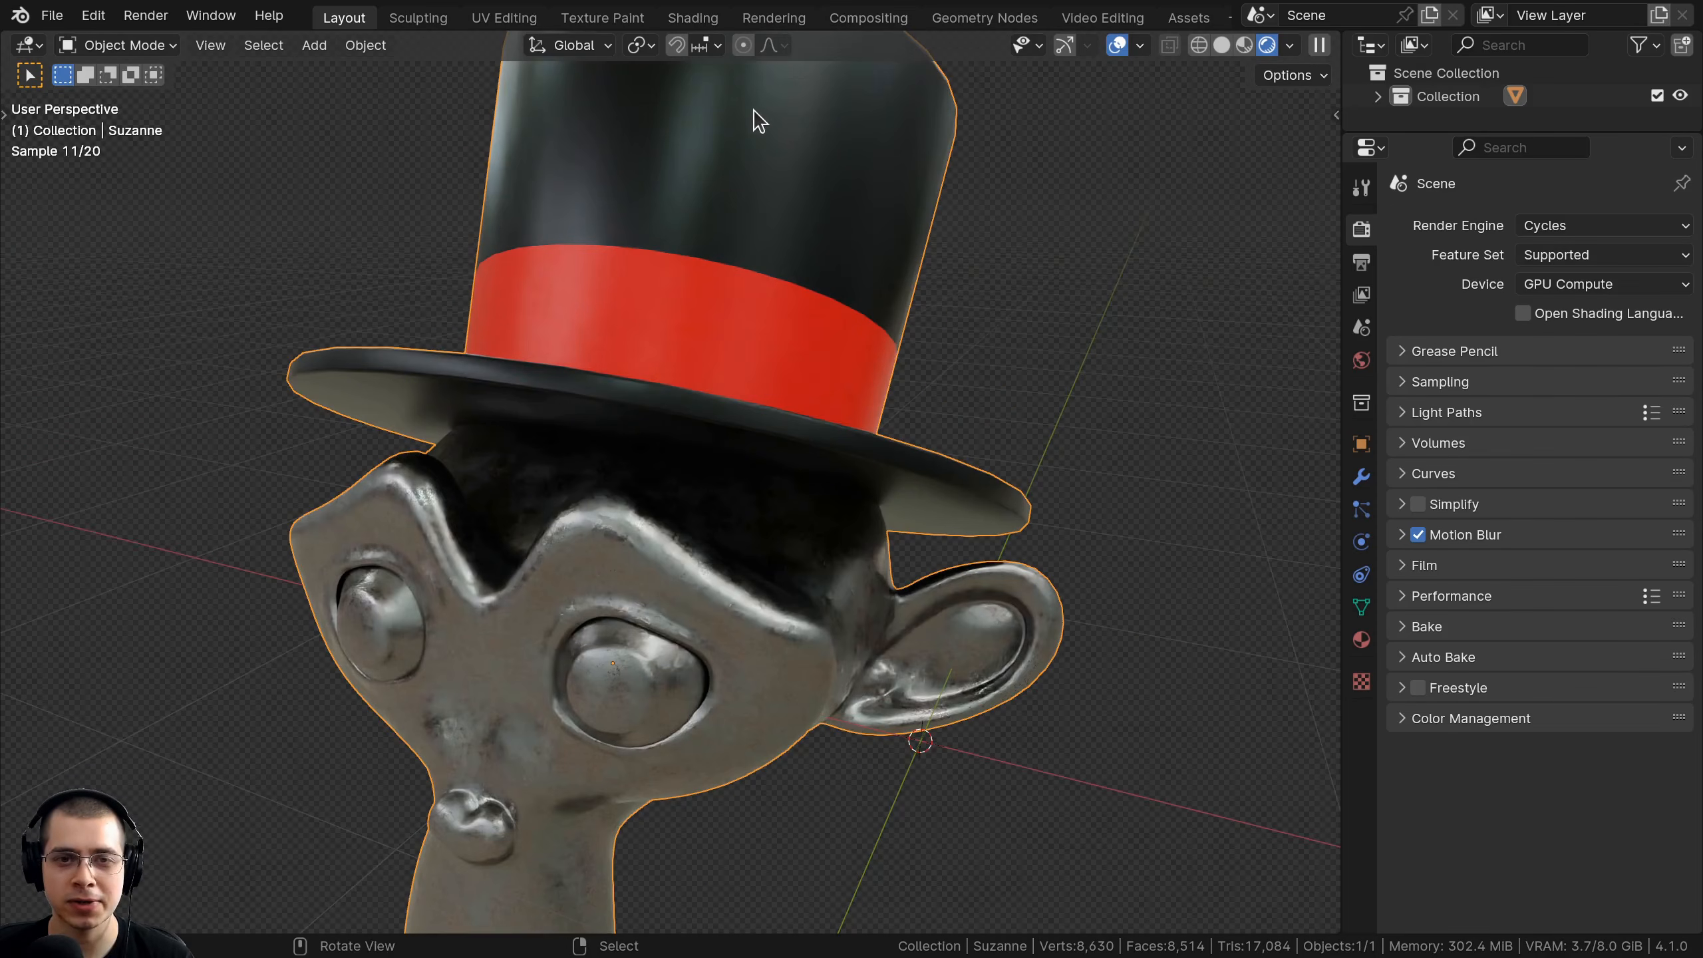
pyautogui.moveTo(661, 363); pyautogui.dragTo(633, 440, button='middle')
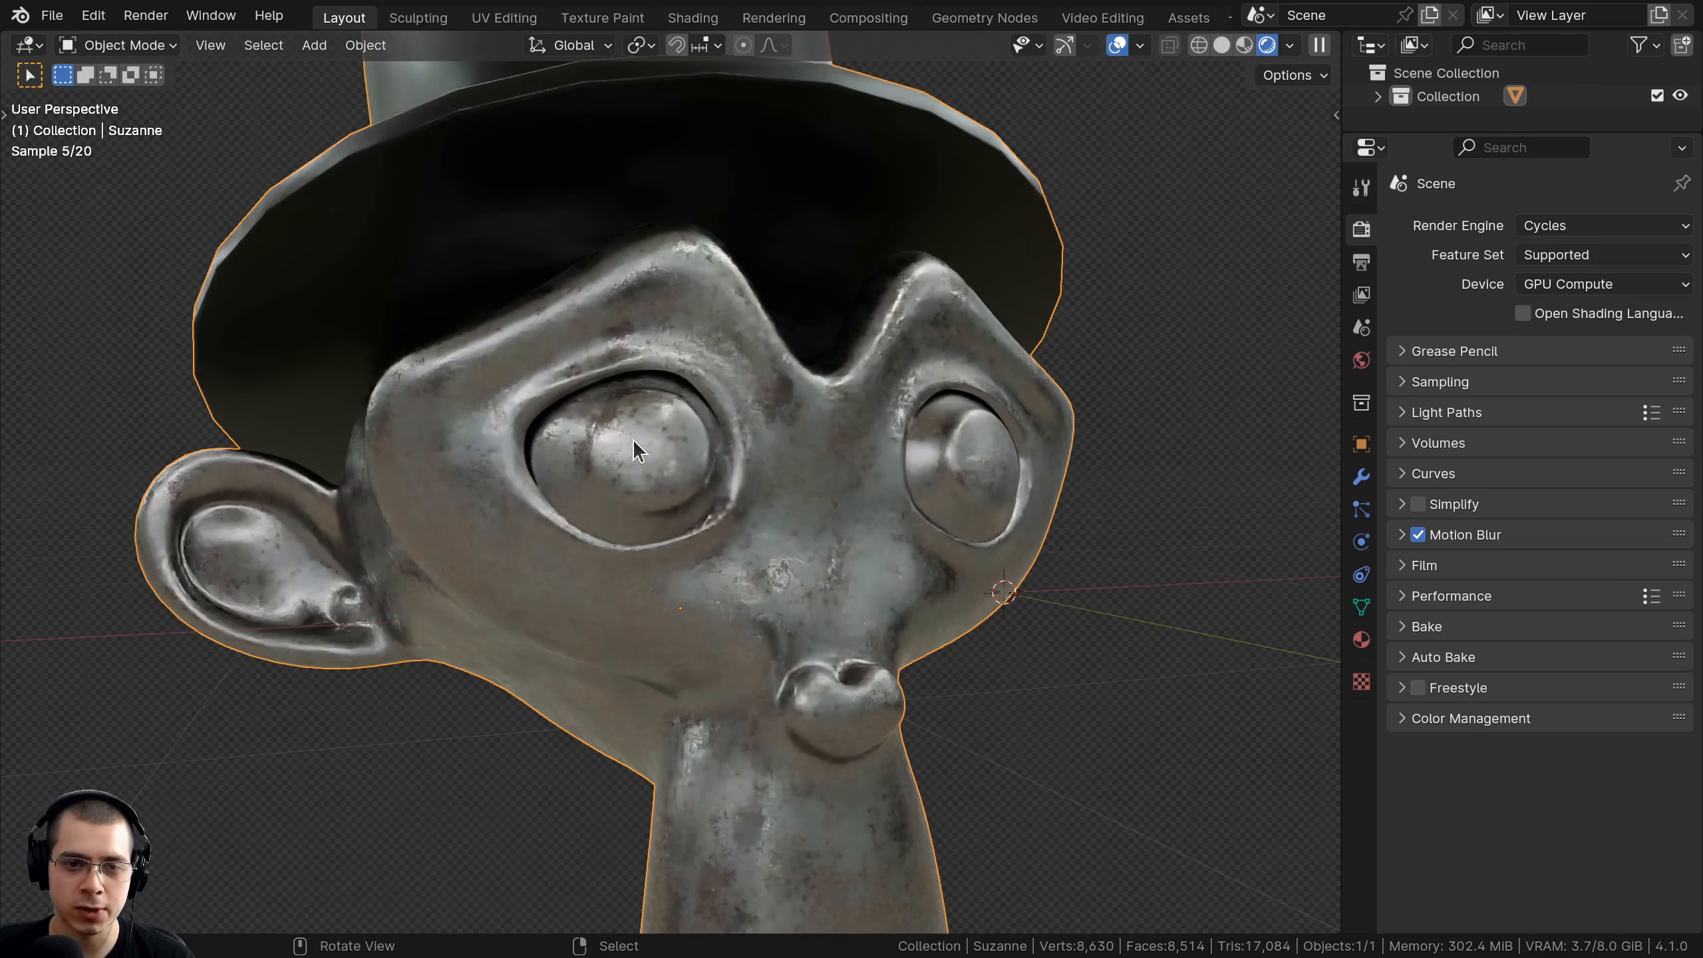
pyautogui.scroll(-5, 676, 521)
pyautogui.moveTo(772, 503); pyautogui.dragTo(946, 501, button='middle')
pyautogui.click(946, 502)
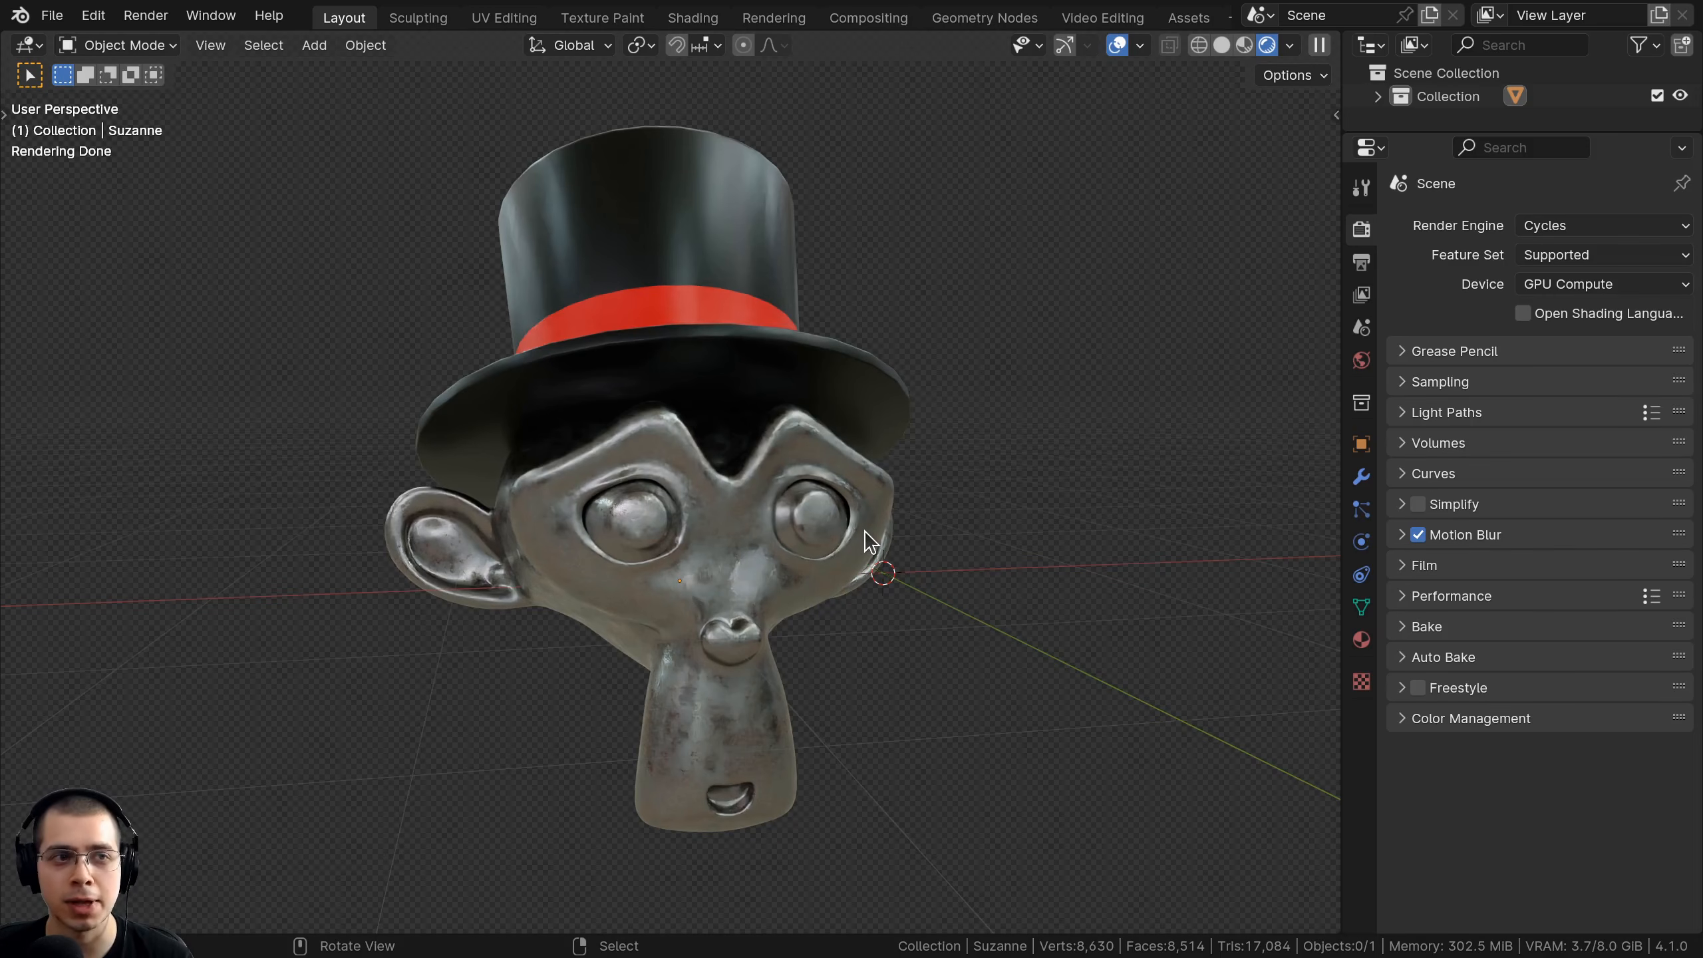
# Install the add-on file auto_bake.zip through the Blender preferences.
pyautogui.click(93, 16)
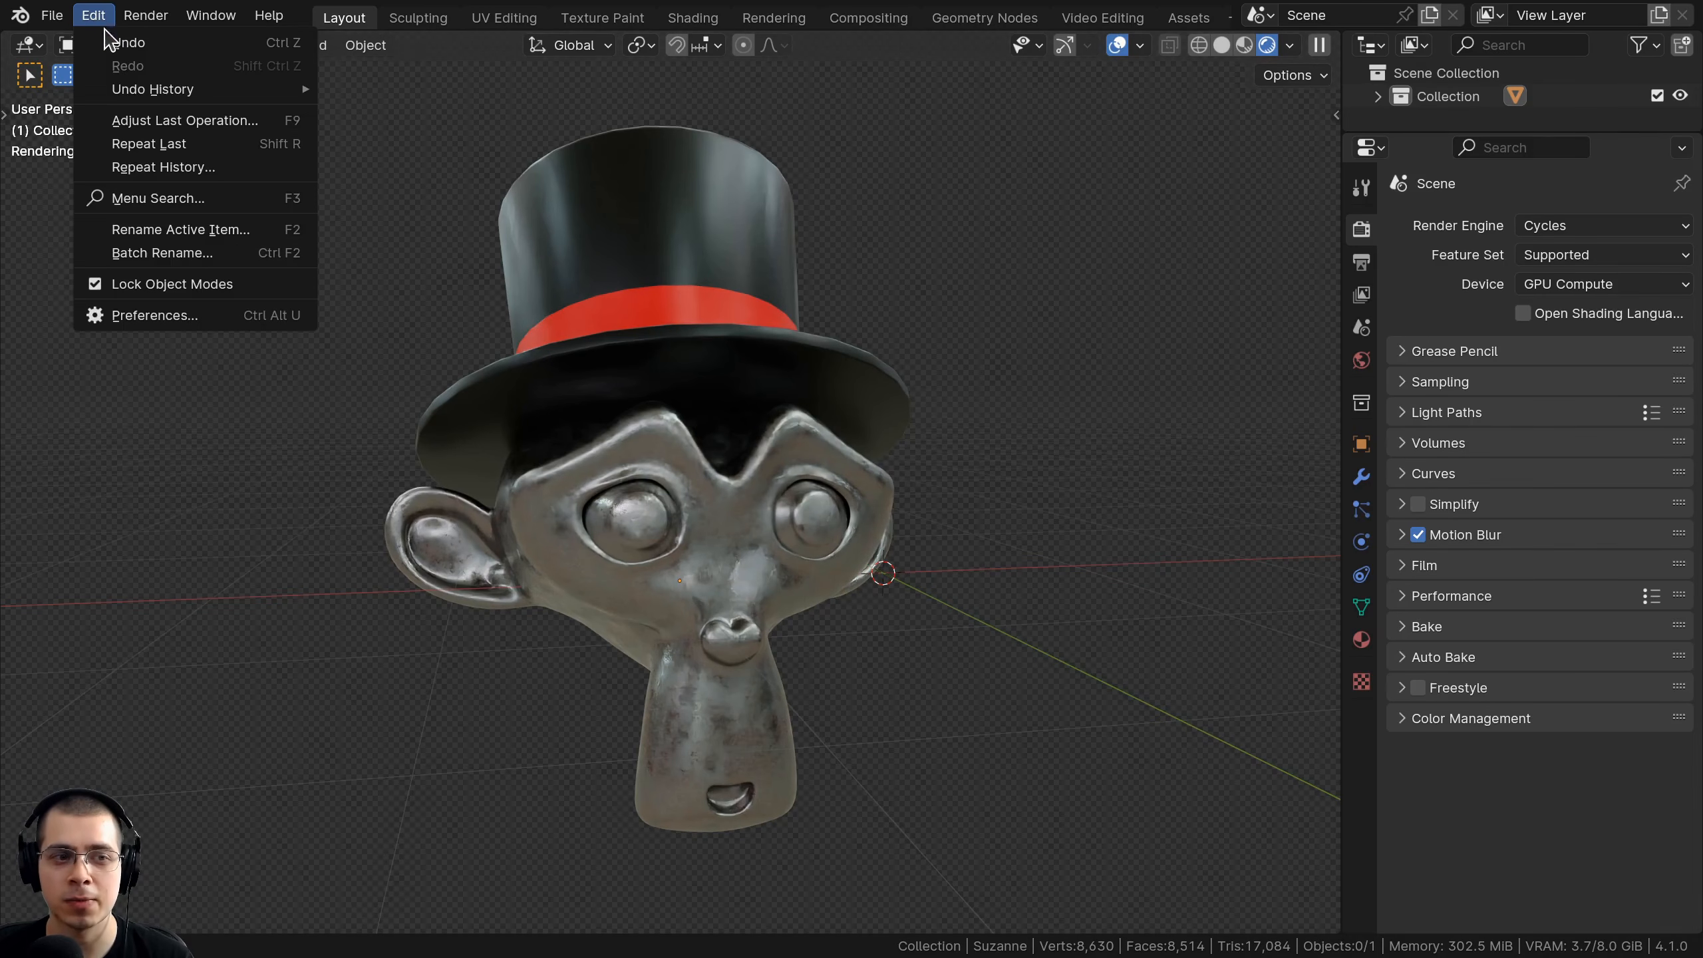
pyautogui.click(186, 330)
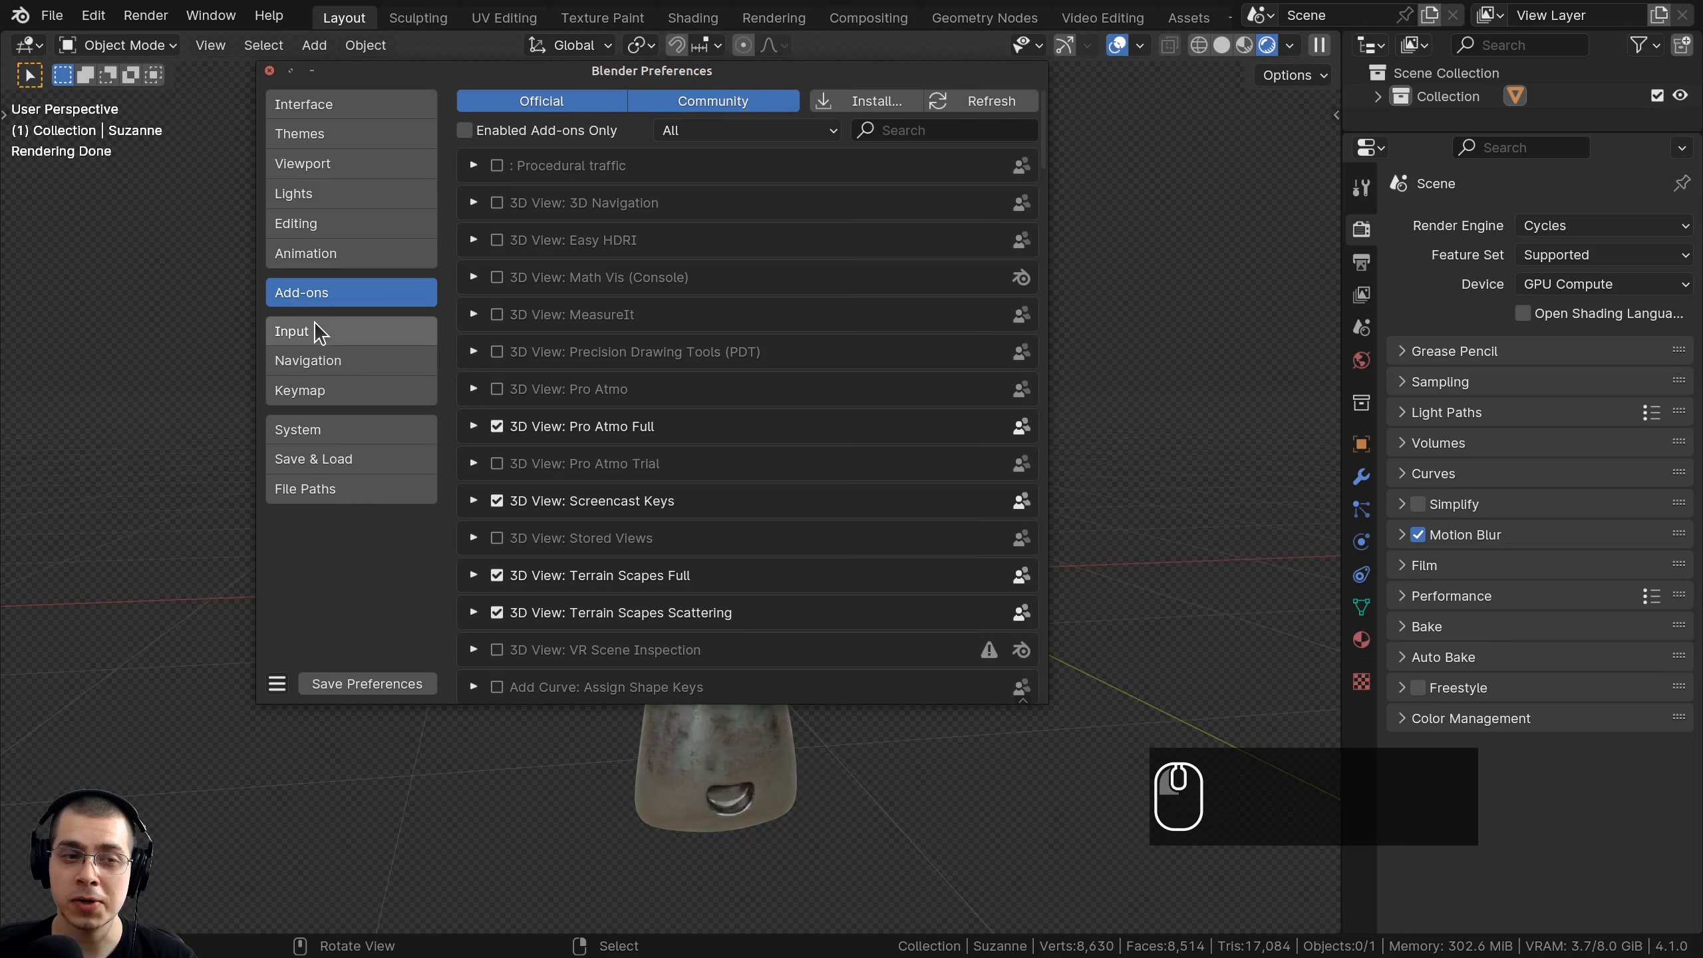
pyautogui.moveTo(545, 75); pyautogui.dragTo(560, 90)
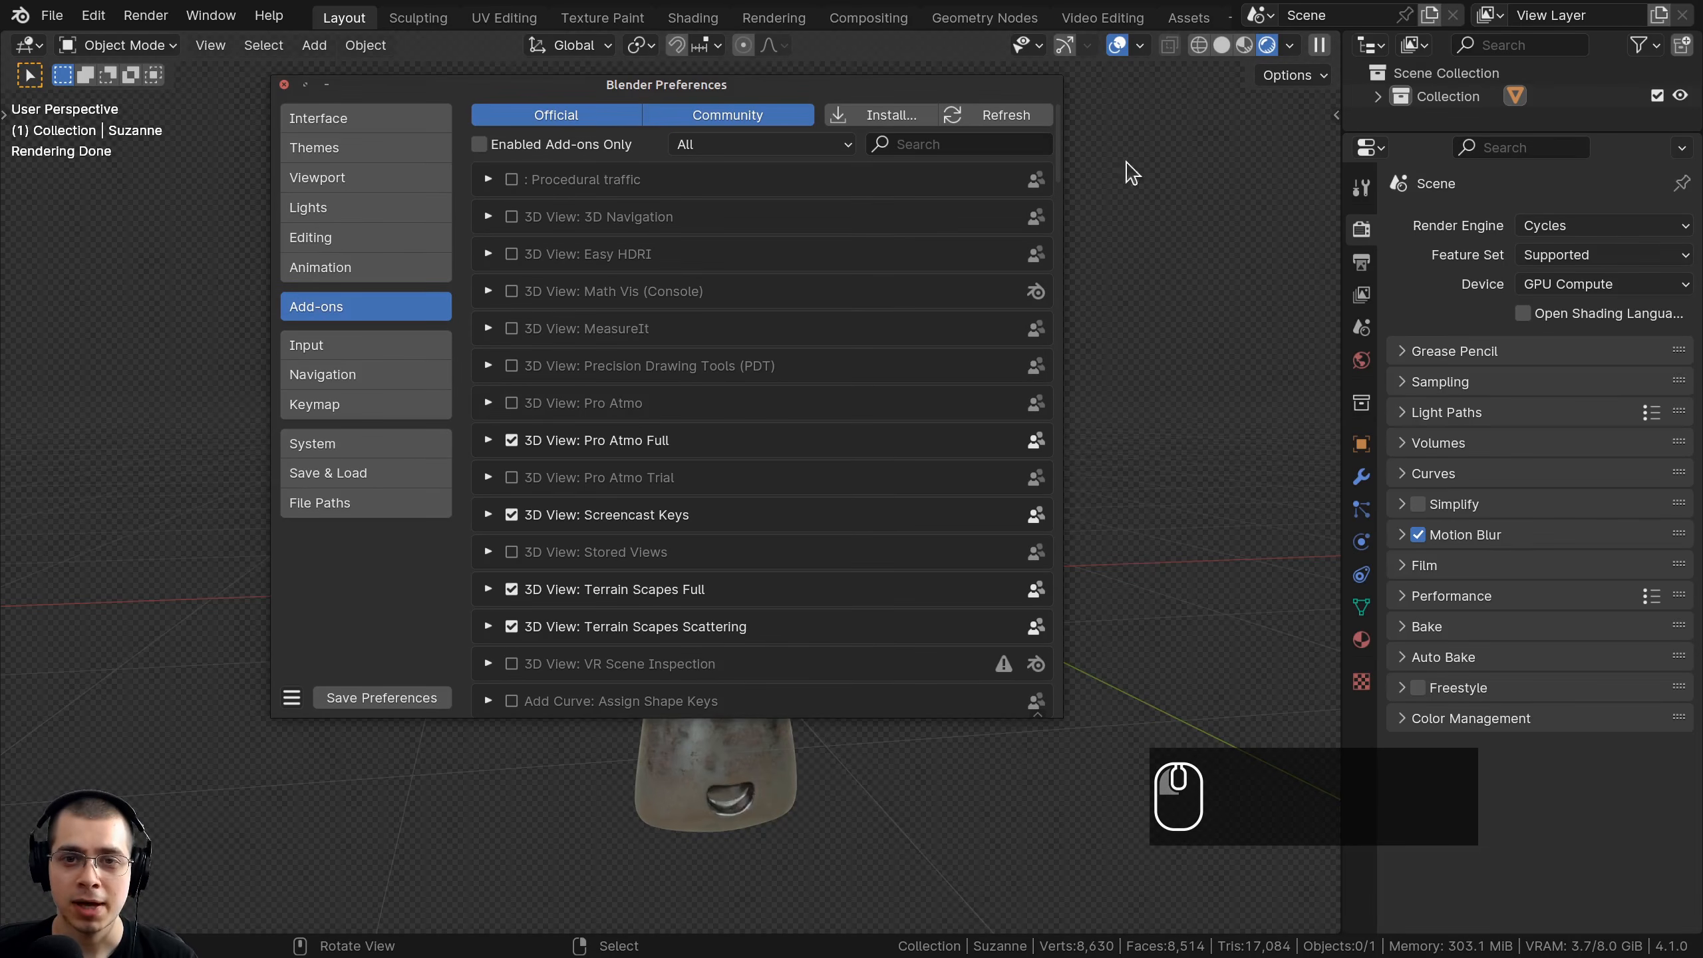
pyautogui.click(883, 121)
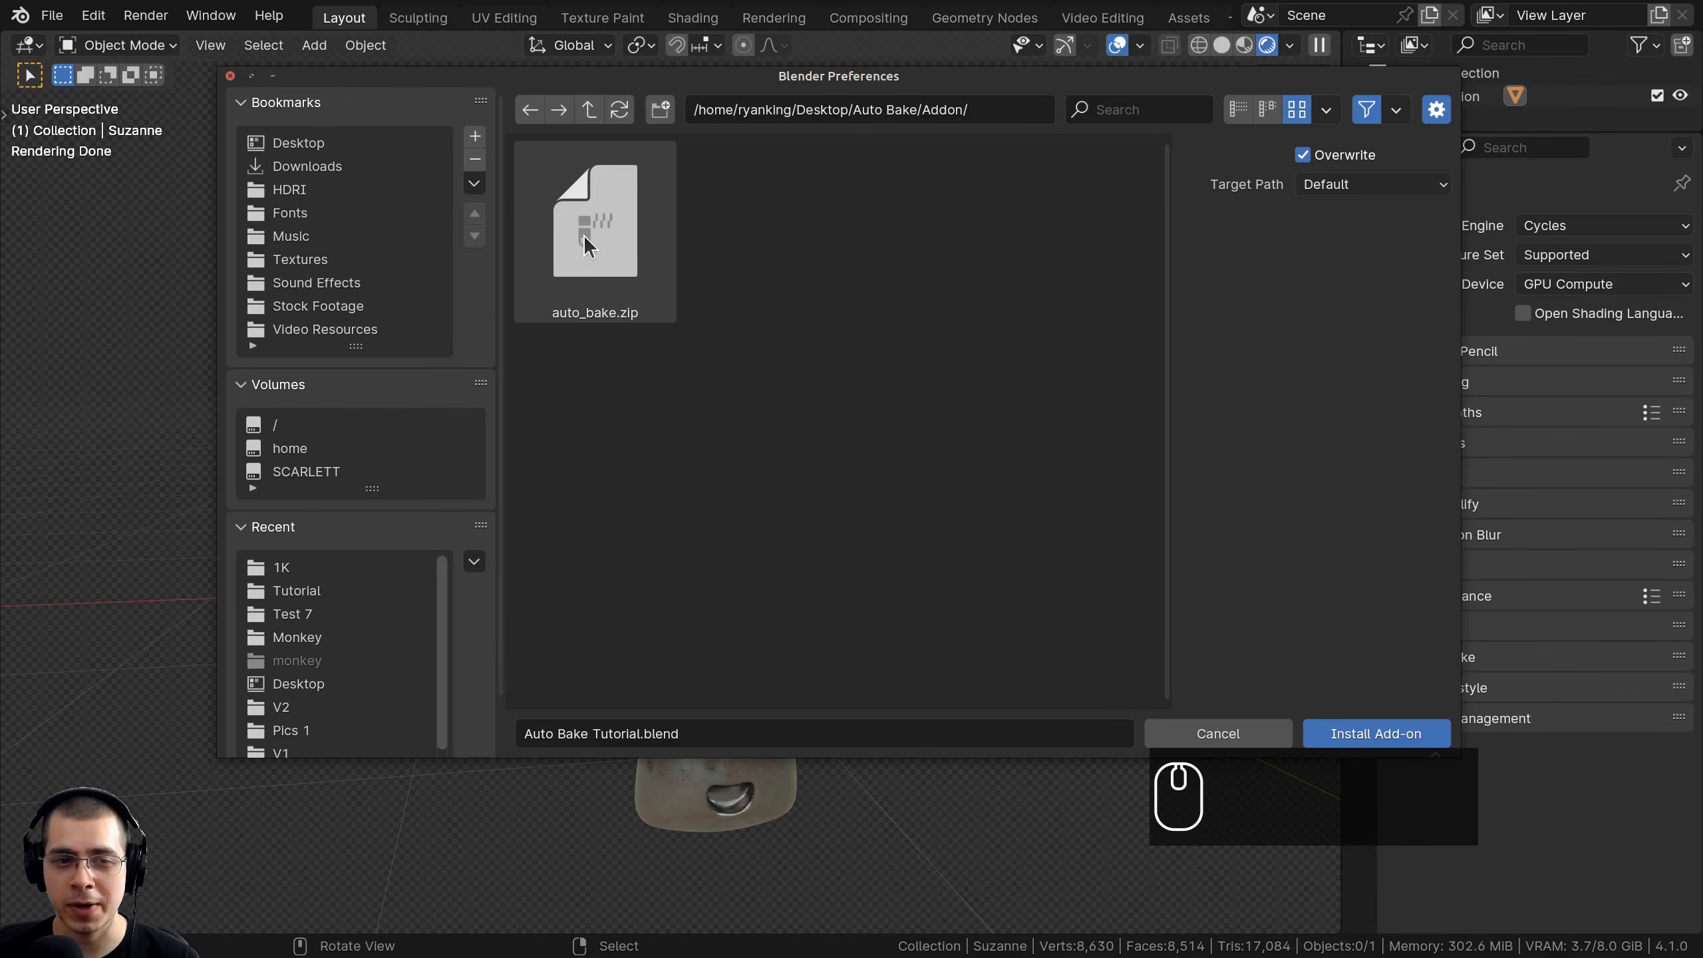
pyautogui.doubleClick(591, 210)
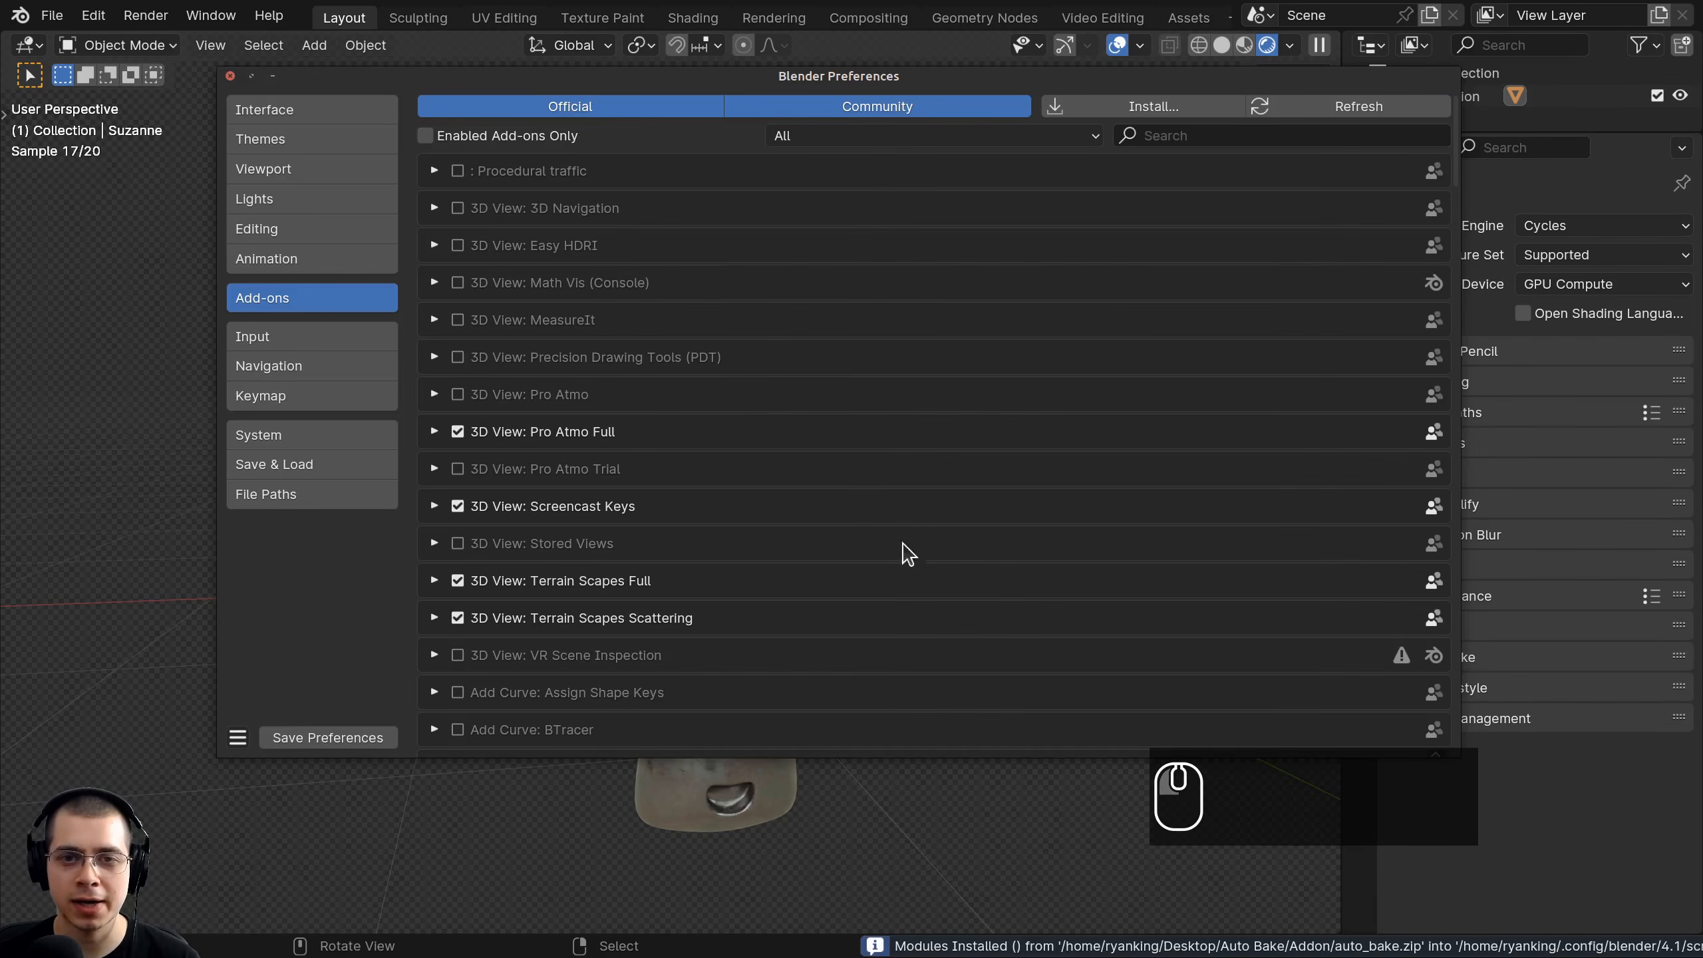
# Search the add-ons for "auto", show the details of Auto Bake, and close the preferences.
pyautogui.click(1138, 137)
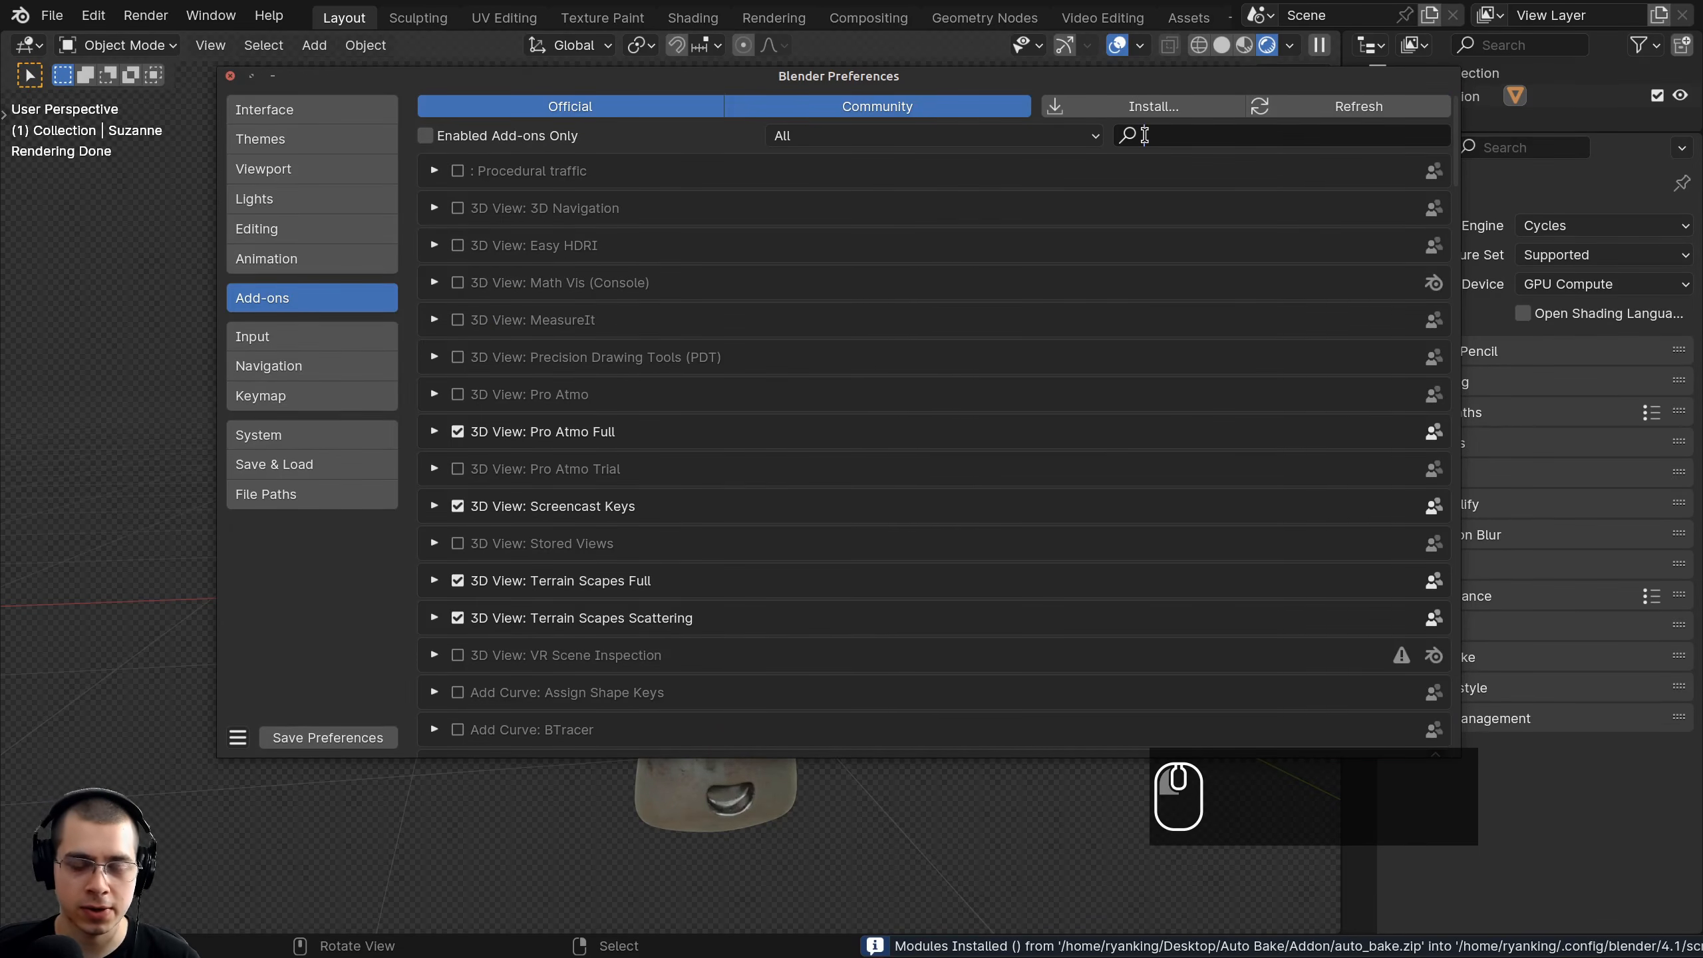
pyautogui.write('auto')
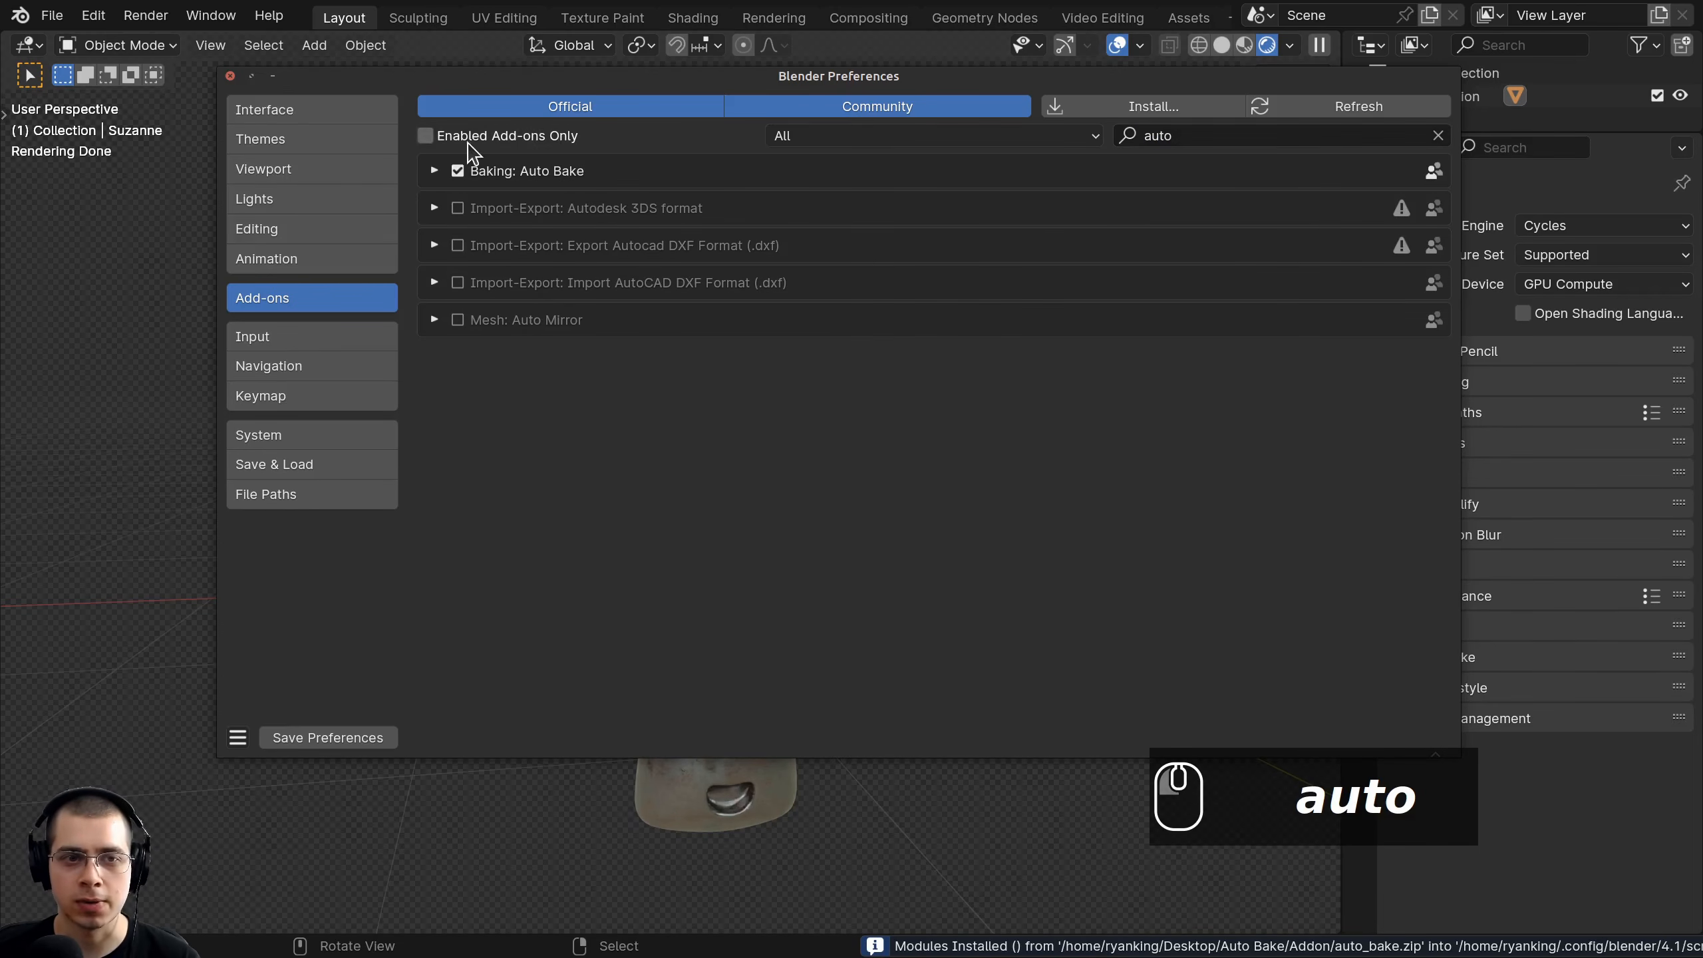
pyautogui.click(443, 172)
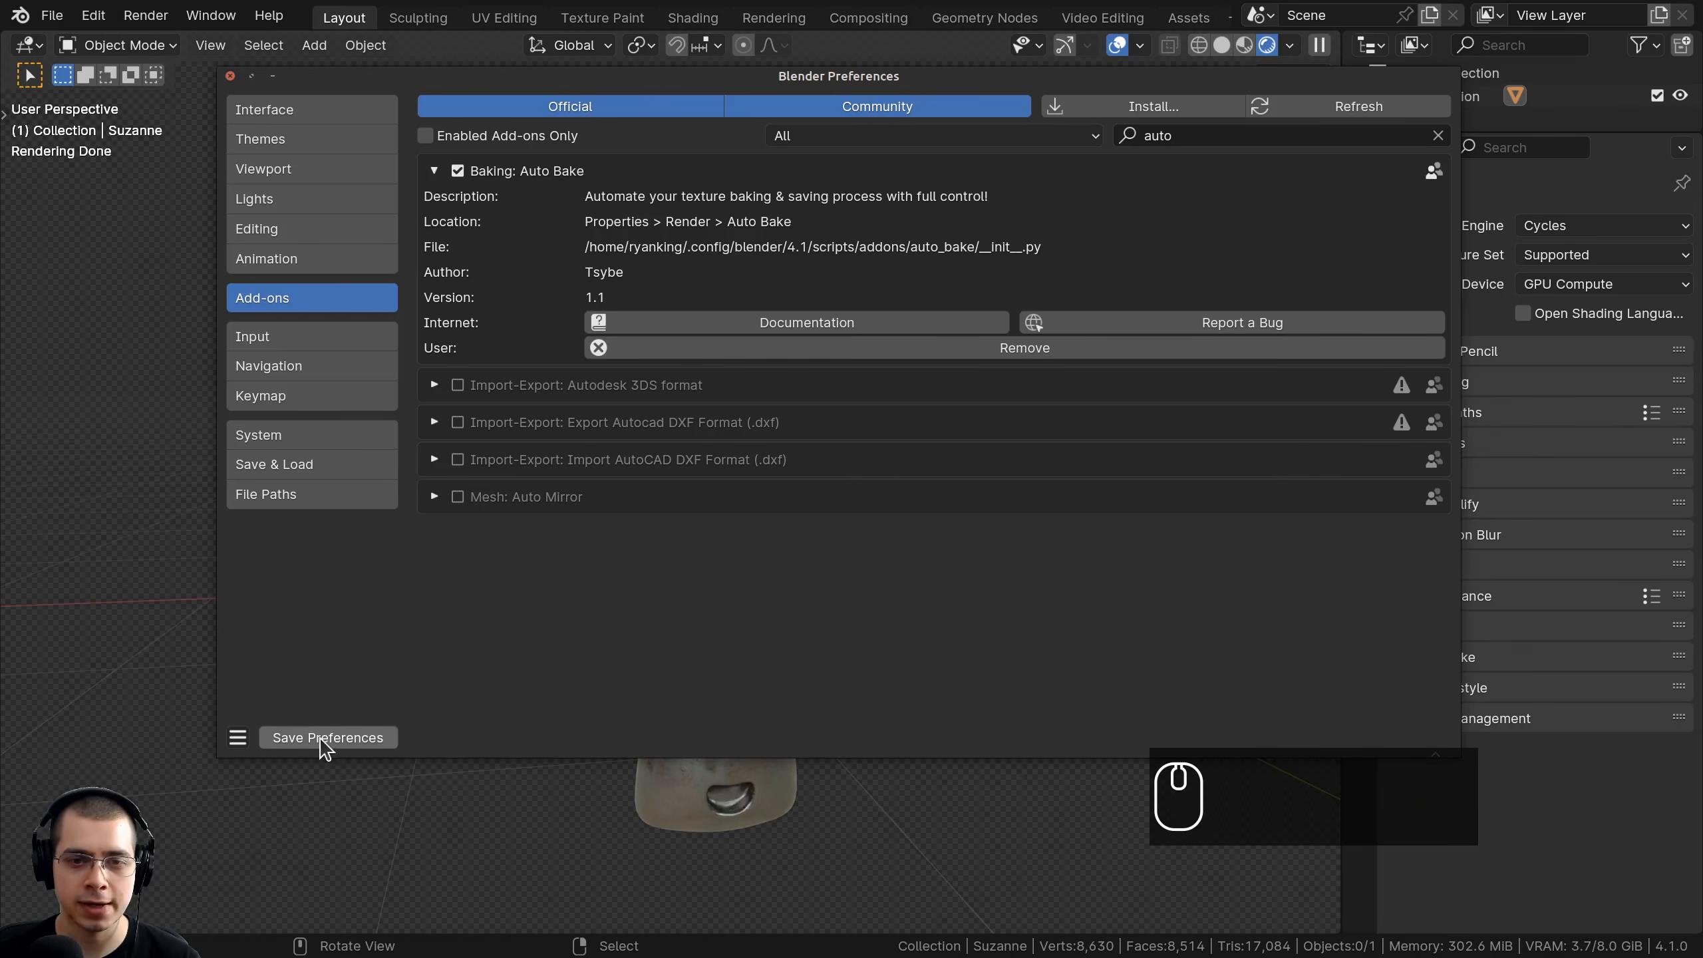
pyautogui.click(231, 76)
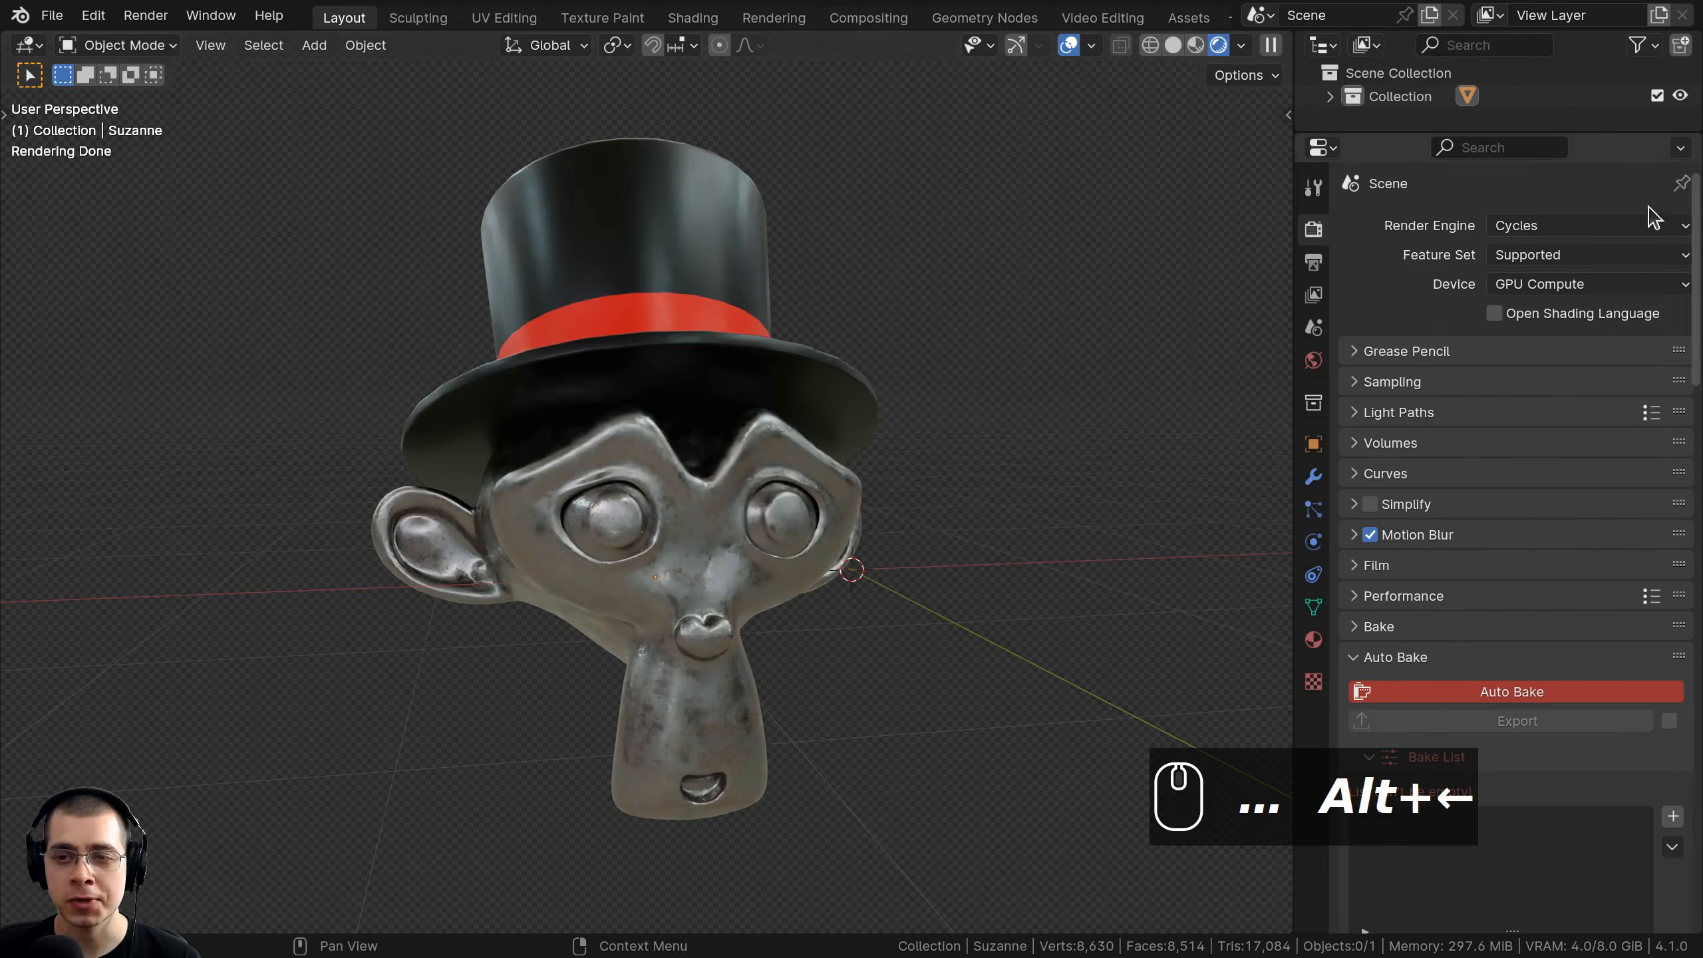
# Review the built-in Bake settings in the render properties, and collapse both bake sections.
pyautogui.click(1315, 239)
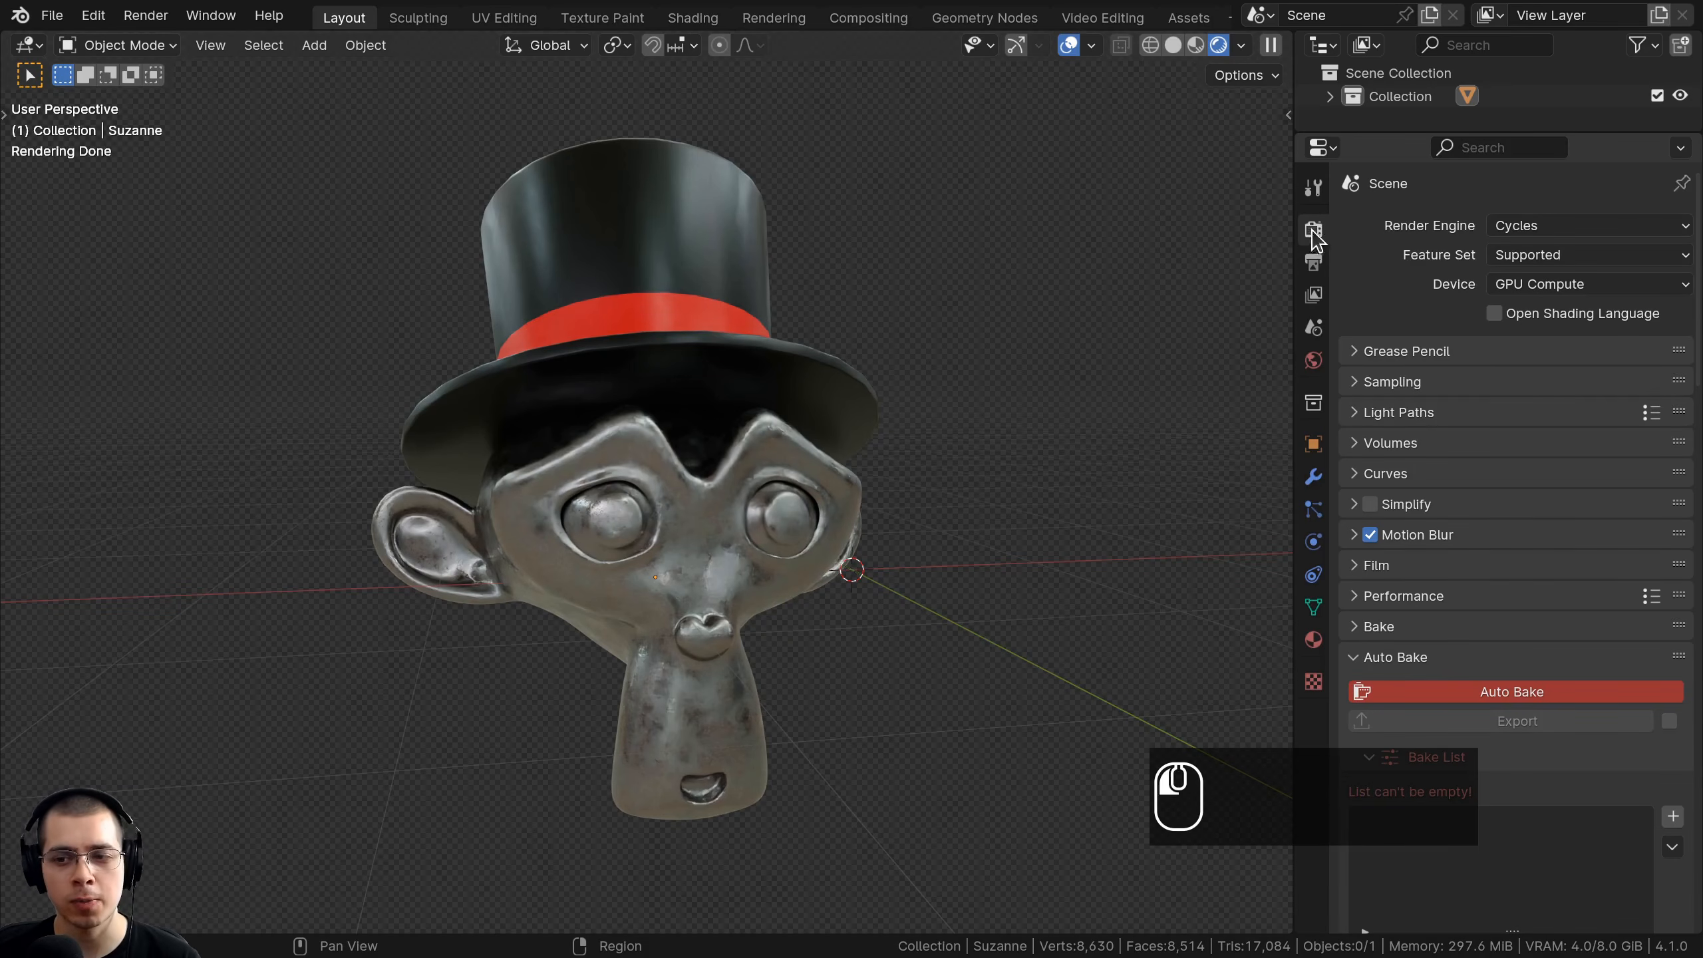
pyautogui.click(1357, 627)
pyautogui.scroll(-5, 1409, 639)
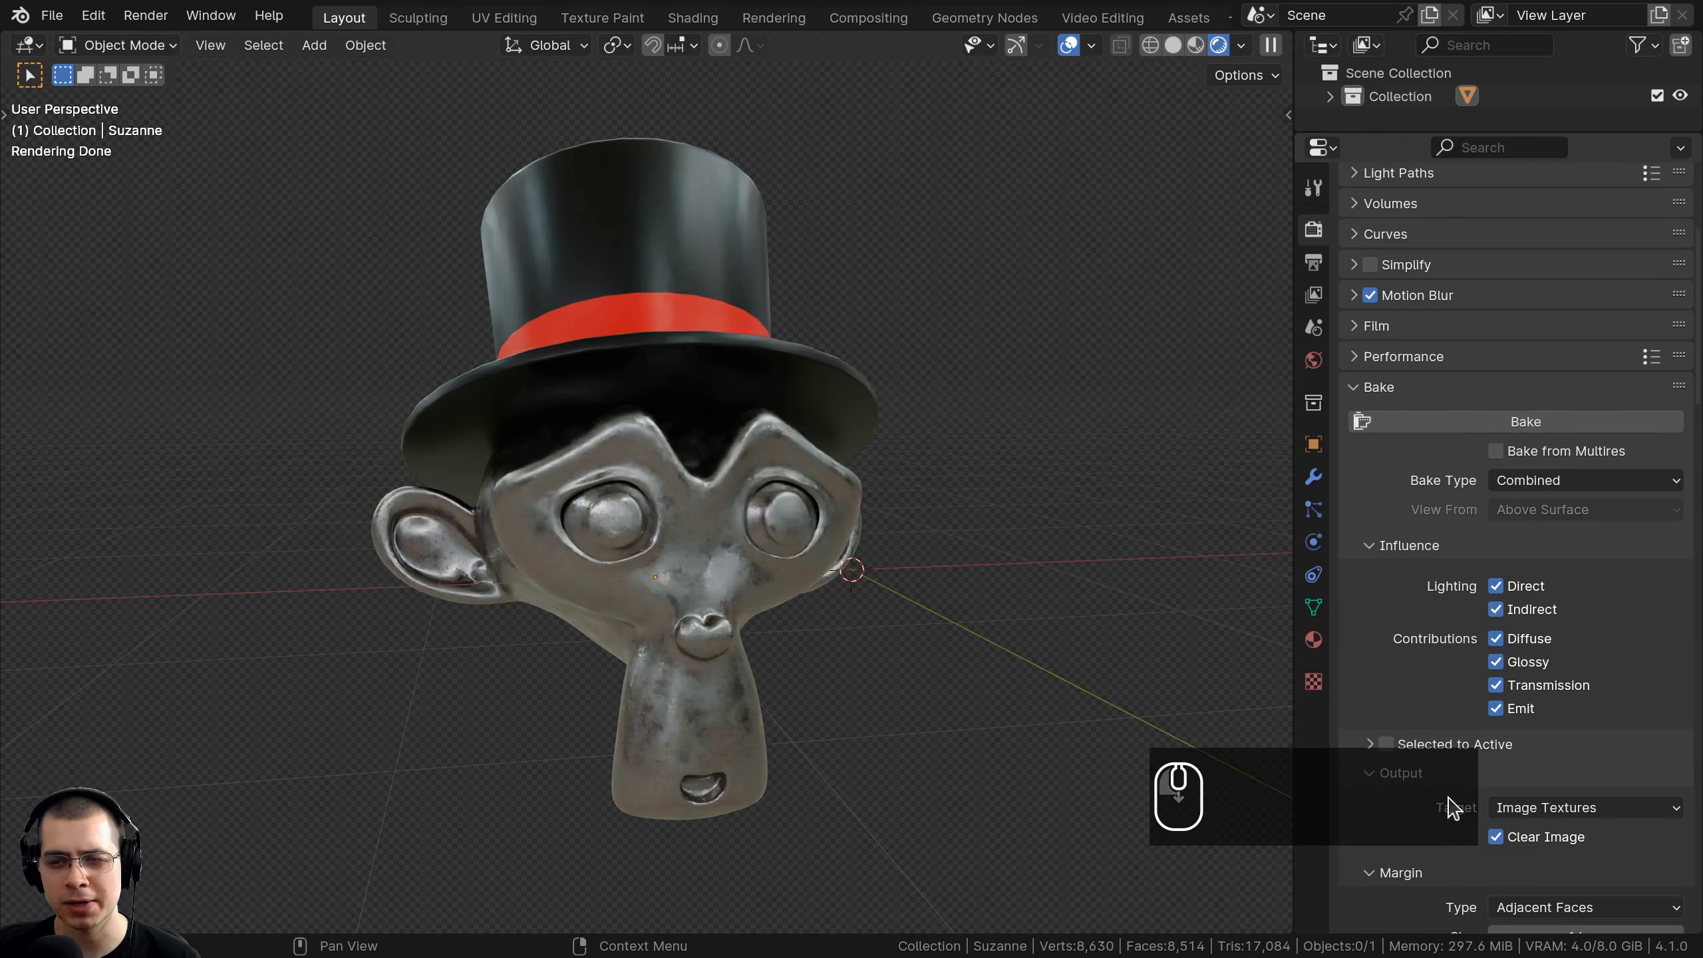
pyautogui.click(1351, 388)
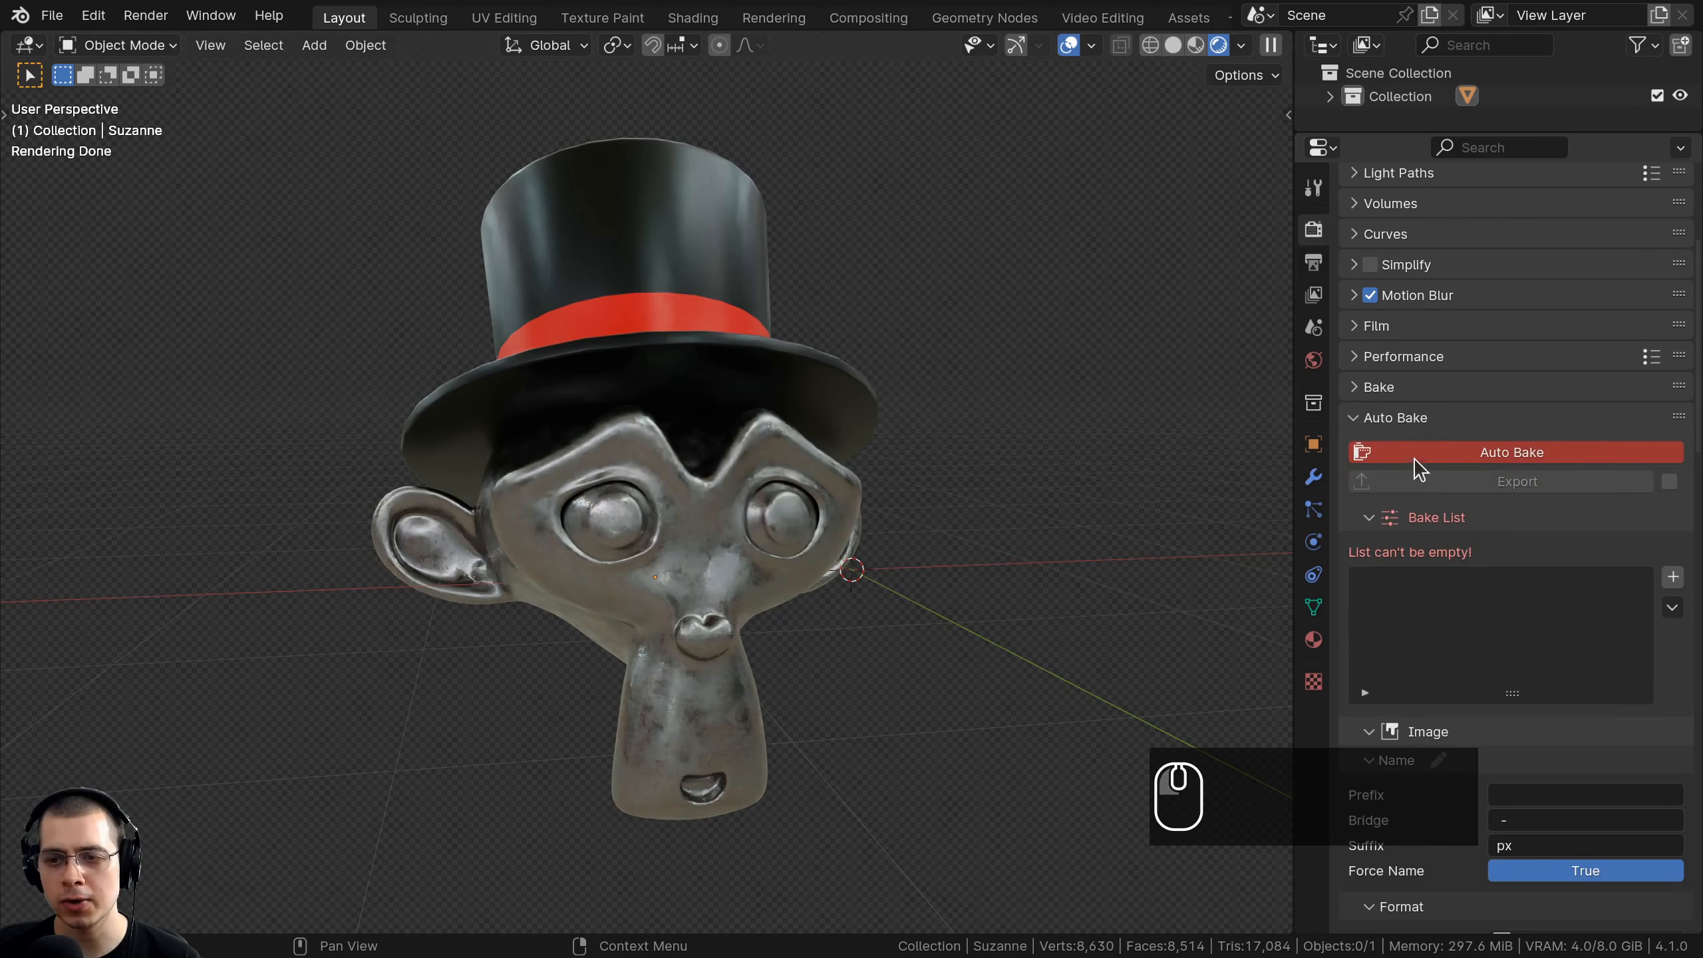
pyautogui.click(1364, 421)
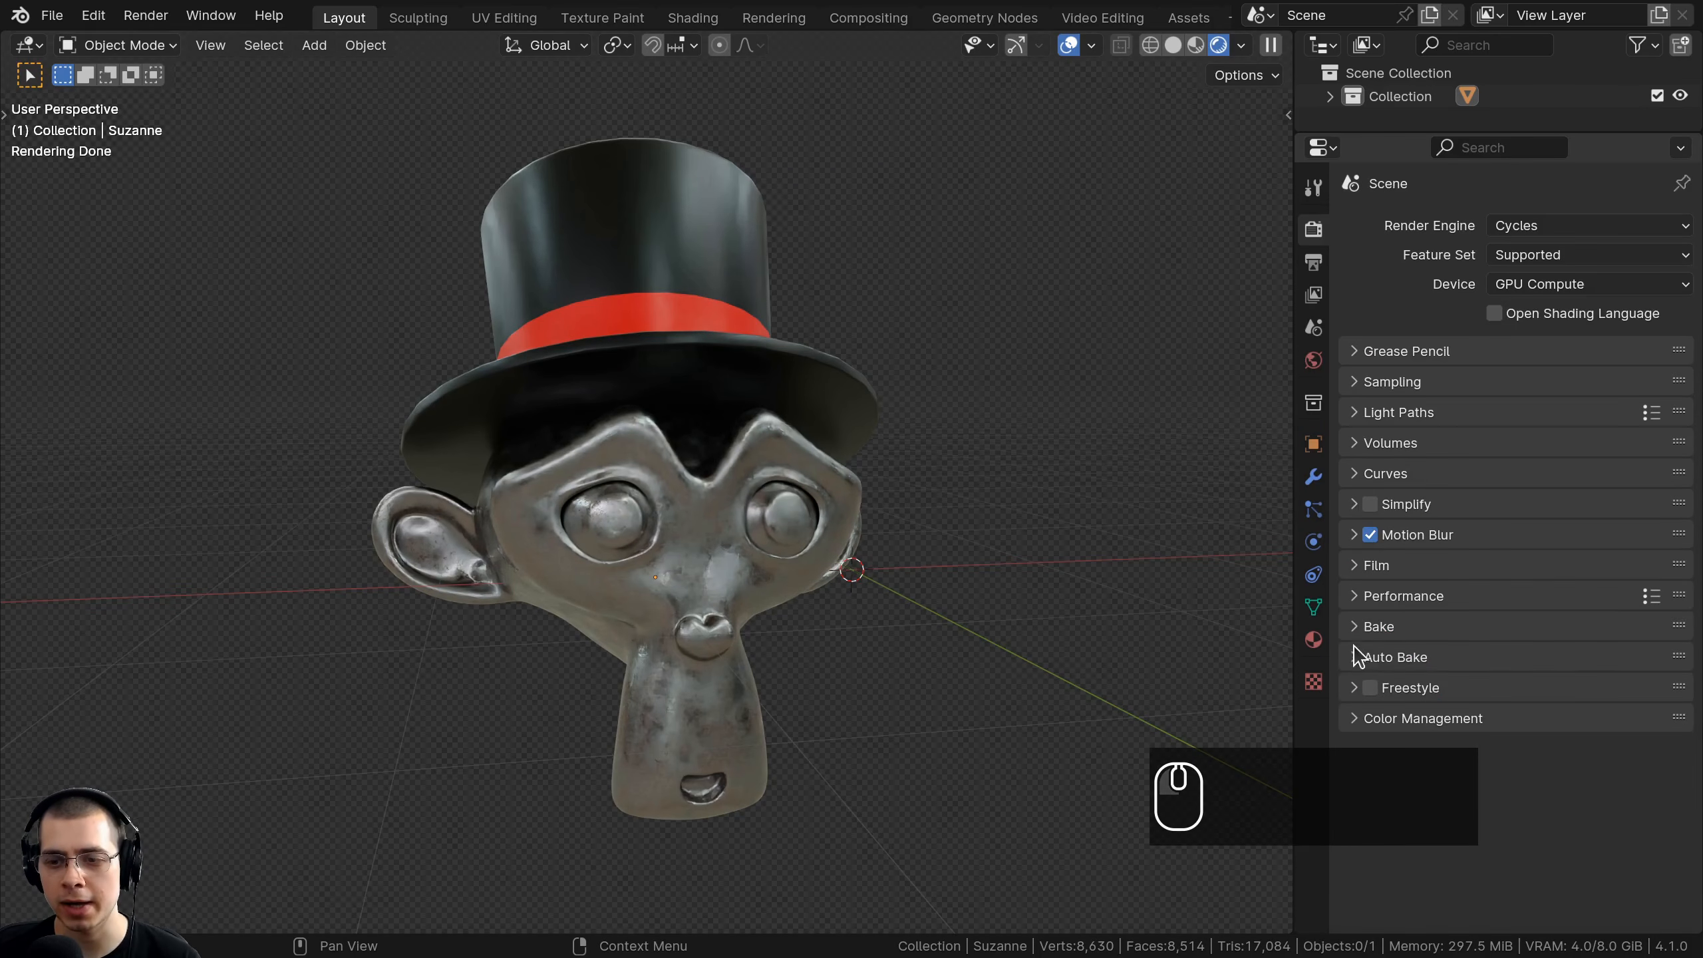
# Expand the Auto Bake section and look through its bake list, image name and format settings.
pyautogui.click(1379, 658)
pyautogui.scroll(-12, 1411, 624)
pyautogui.scroll(11, 1409, 631)
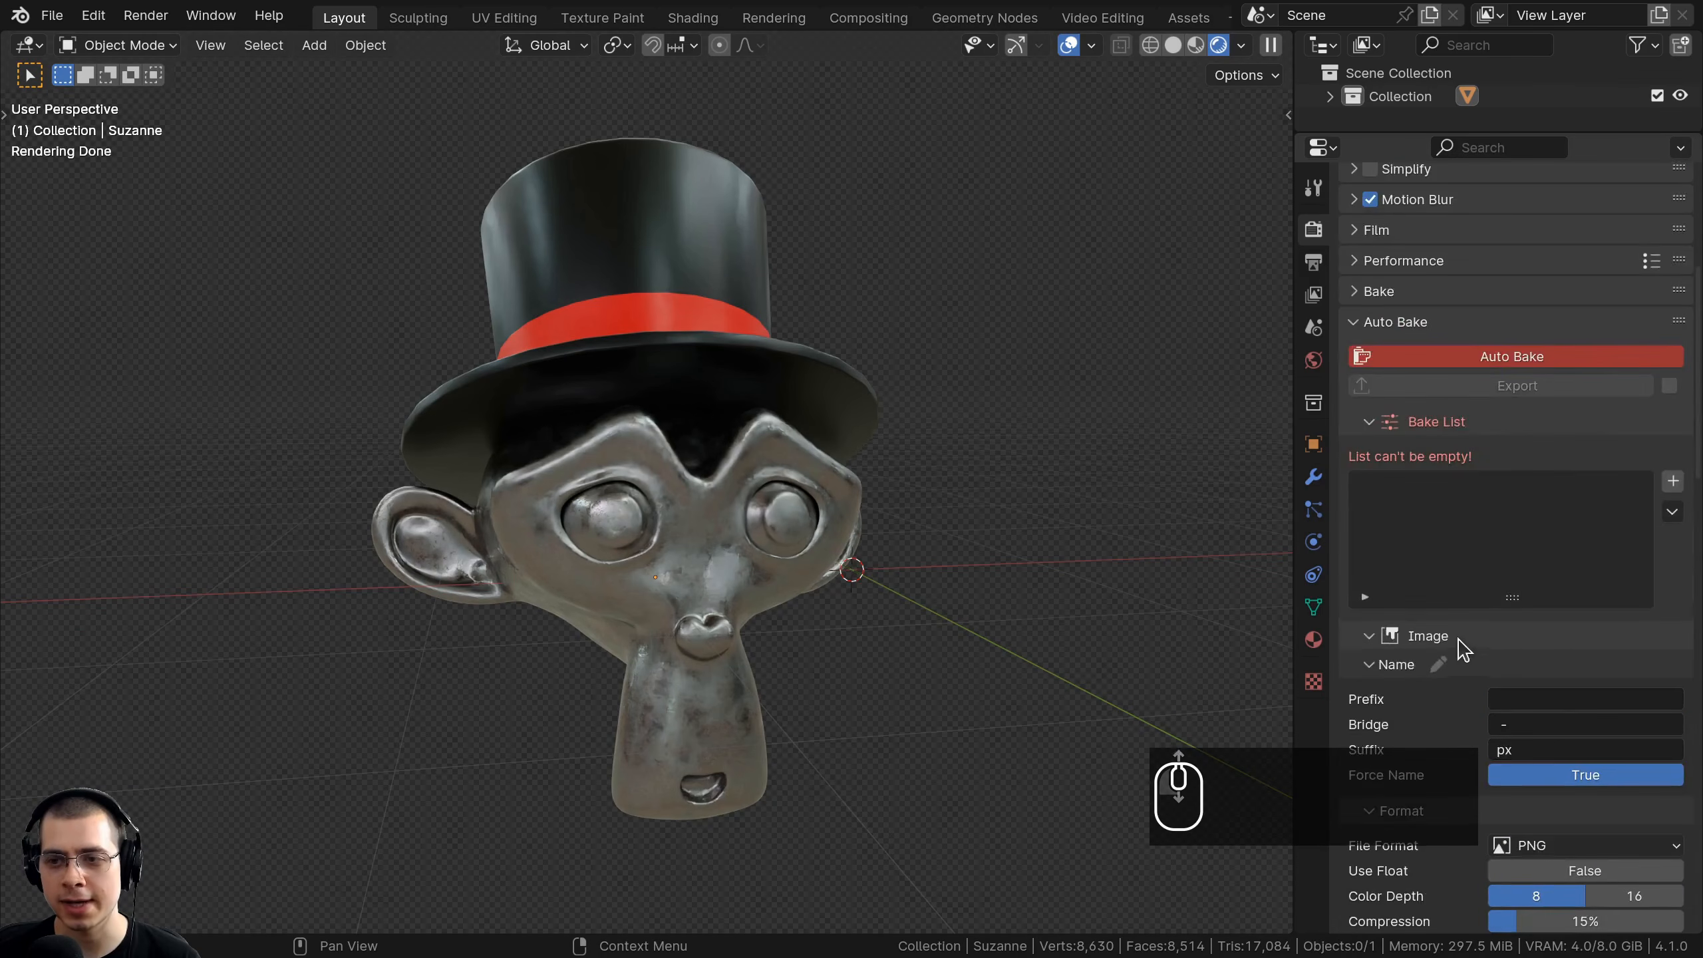
pyautogui.scroll(-6, 1408, 550)
pyautogui.scroll(4, 1345, 505)
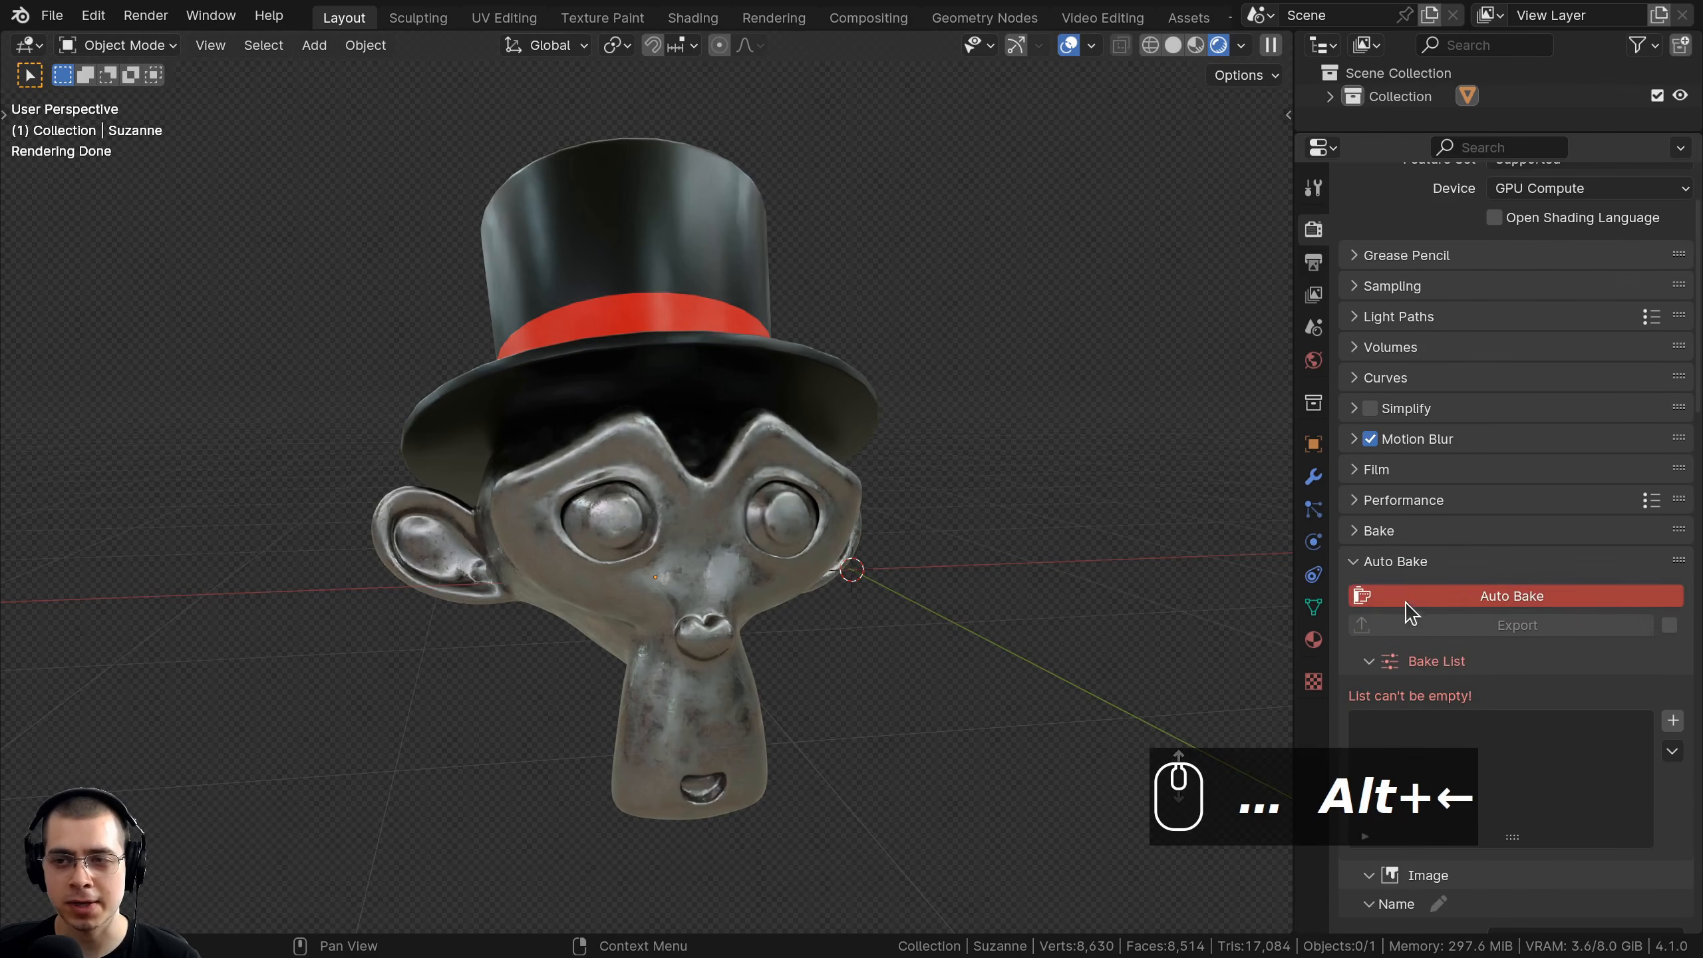
pyautogui.scroll(4, 1442, 435)
# Check the available render engines and go back over the Auto Bake settings.
pyautogui.click(1533, 227)
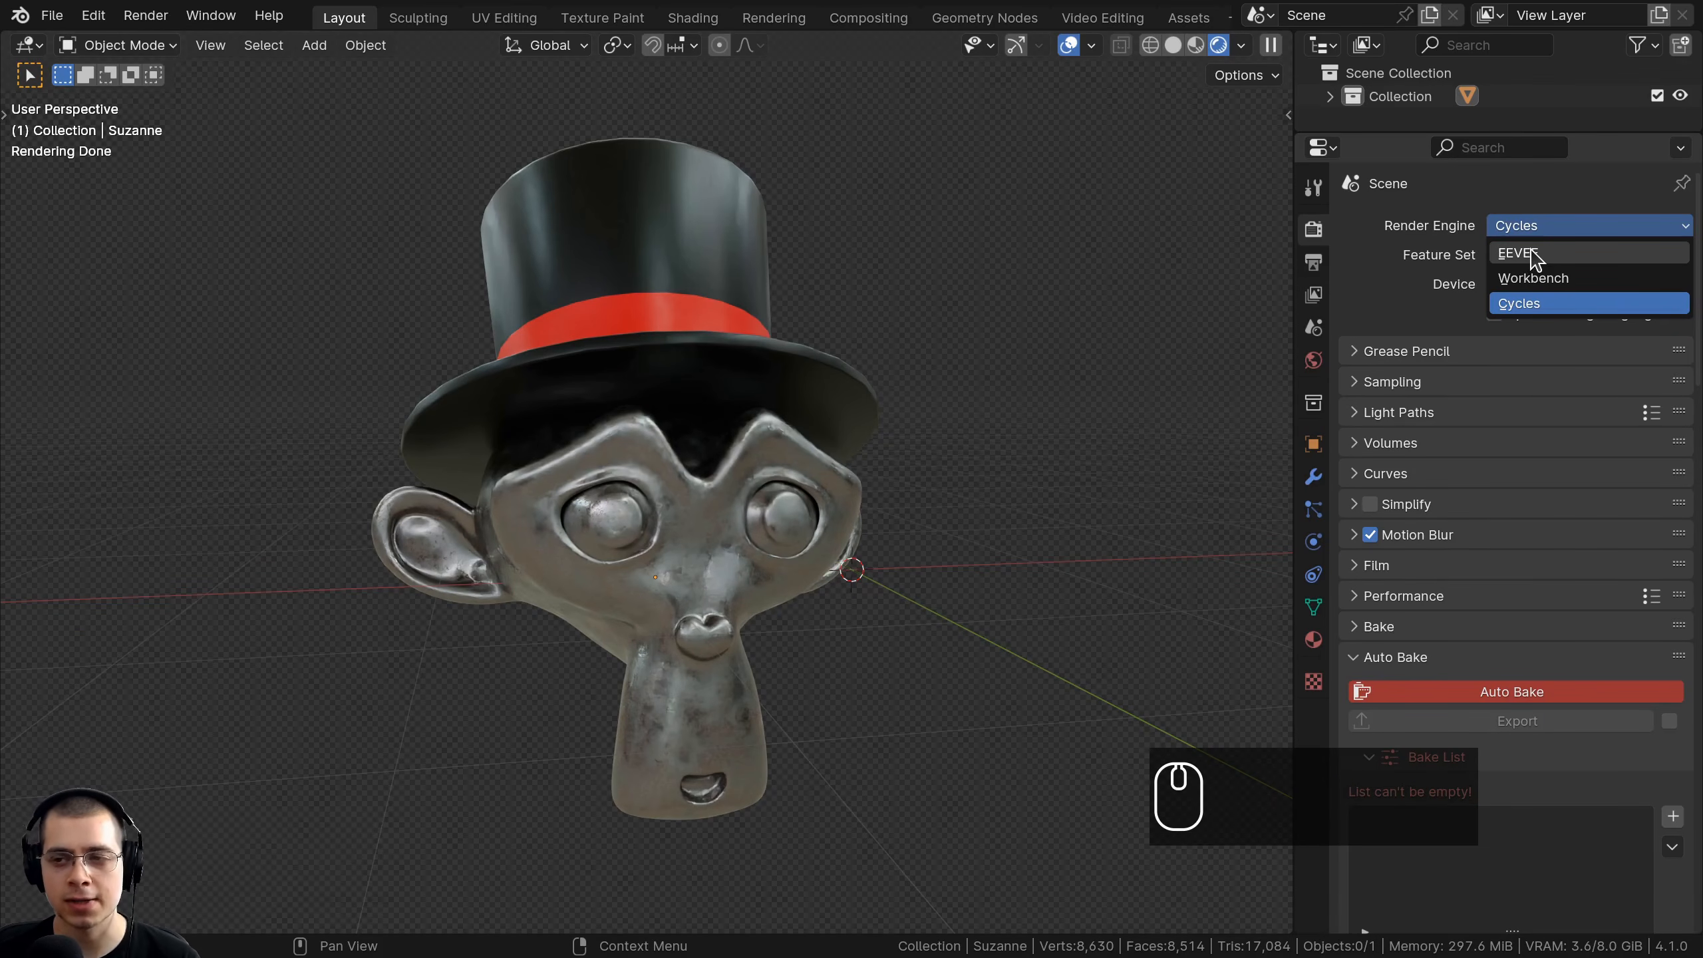
pyautogui.scroll(-5, 1462, 725)
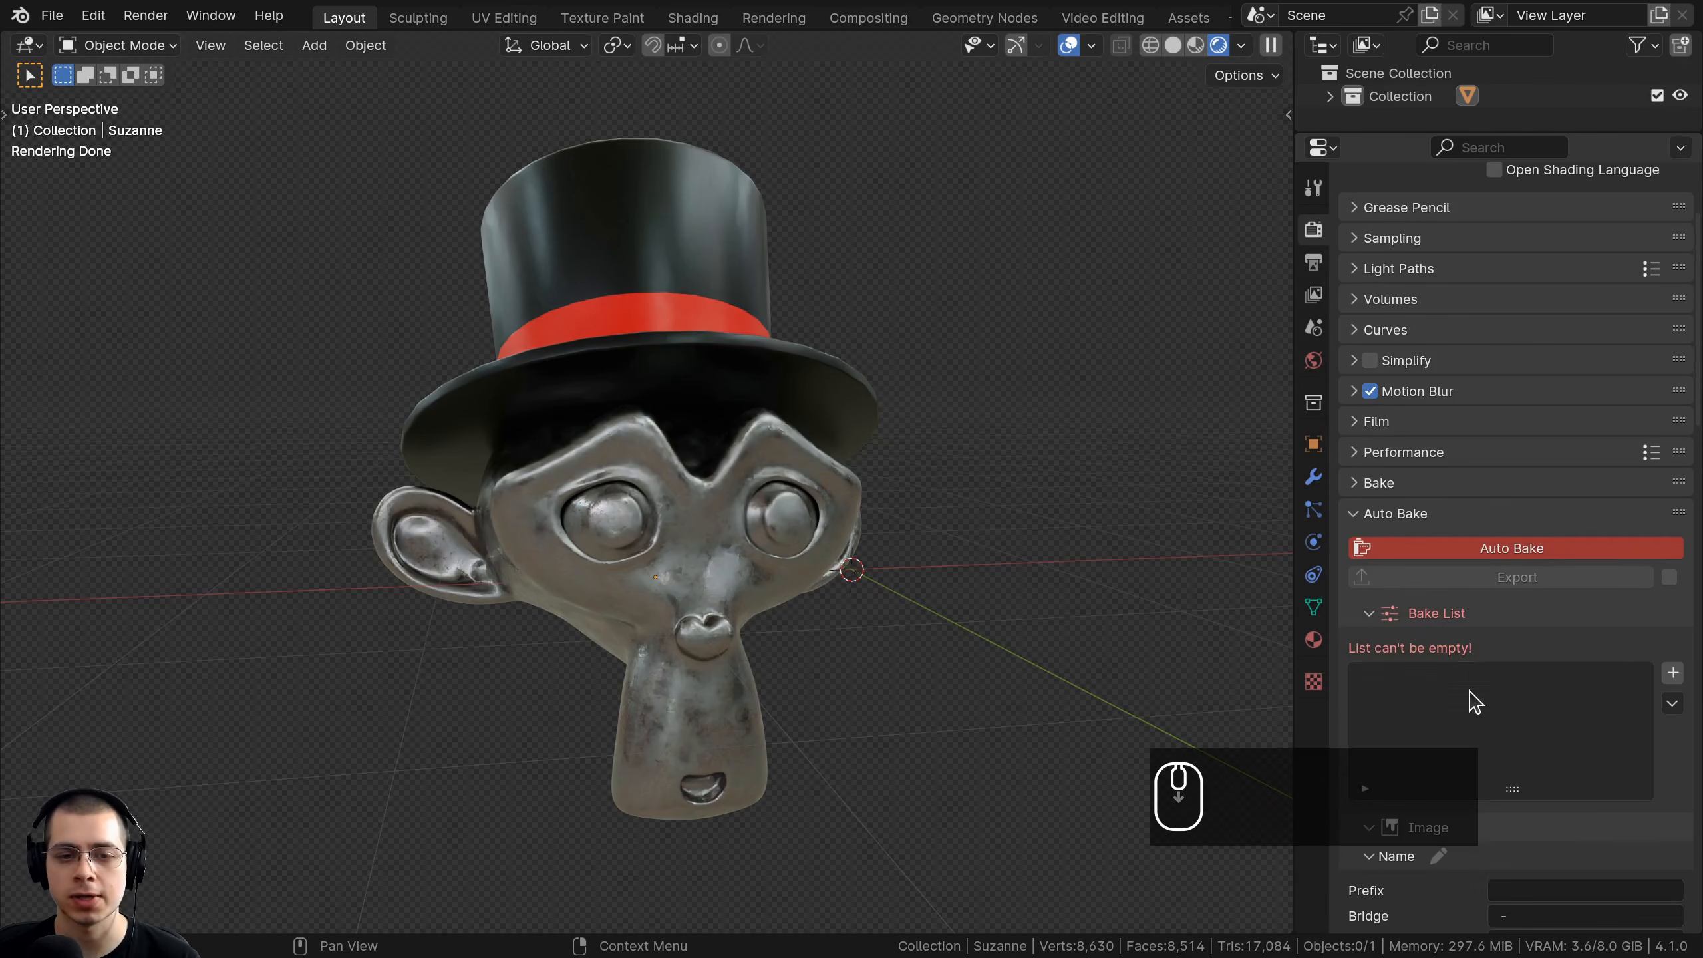
pyautogui.scroll(5, 1487, 660)
pyautogui.moveTo(818, 509); pyautogui.dragTo(841, 552, button='middle')
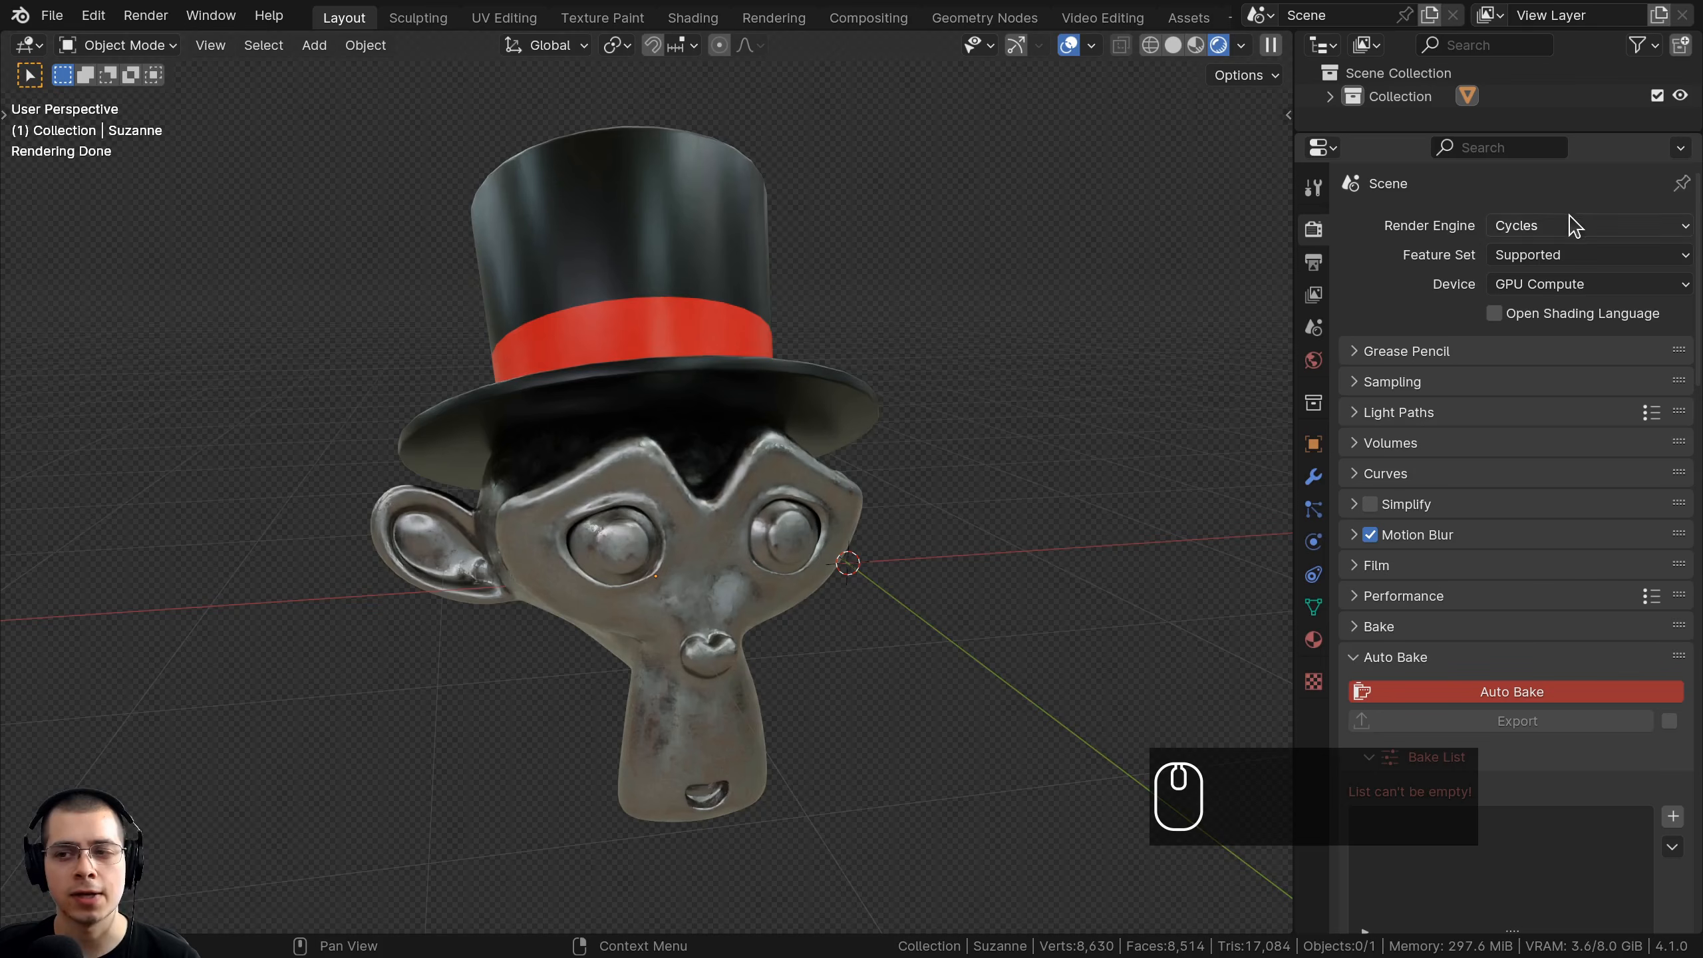
pyautogui.scroll(-5, 1418, 526)
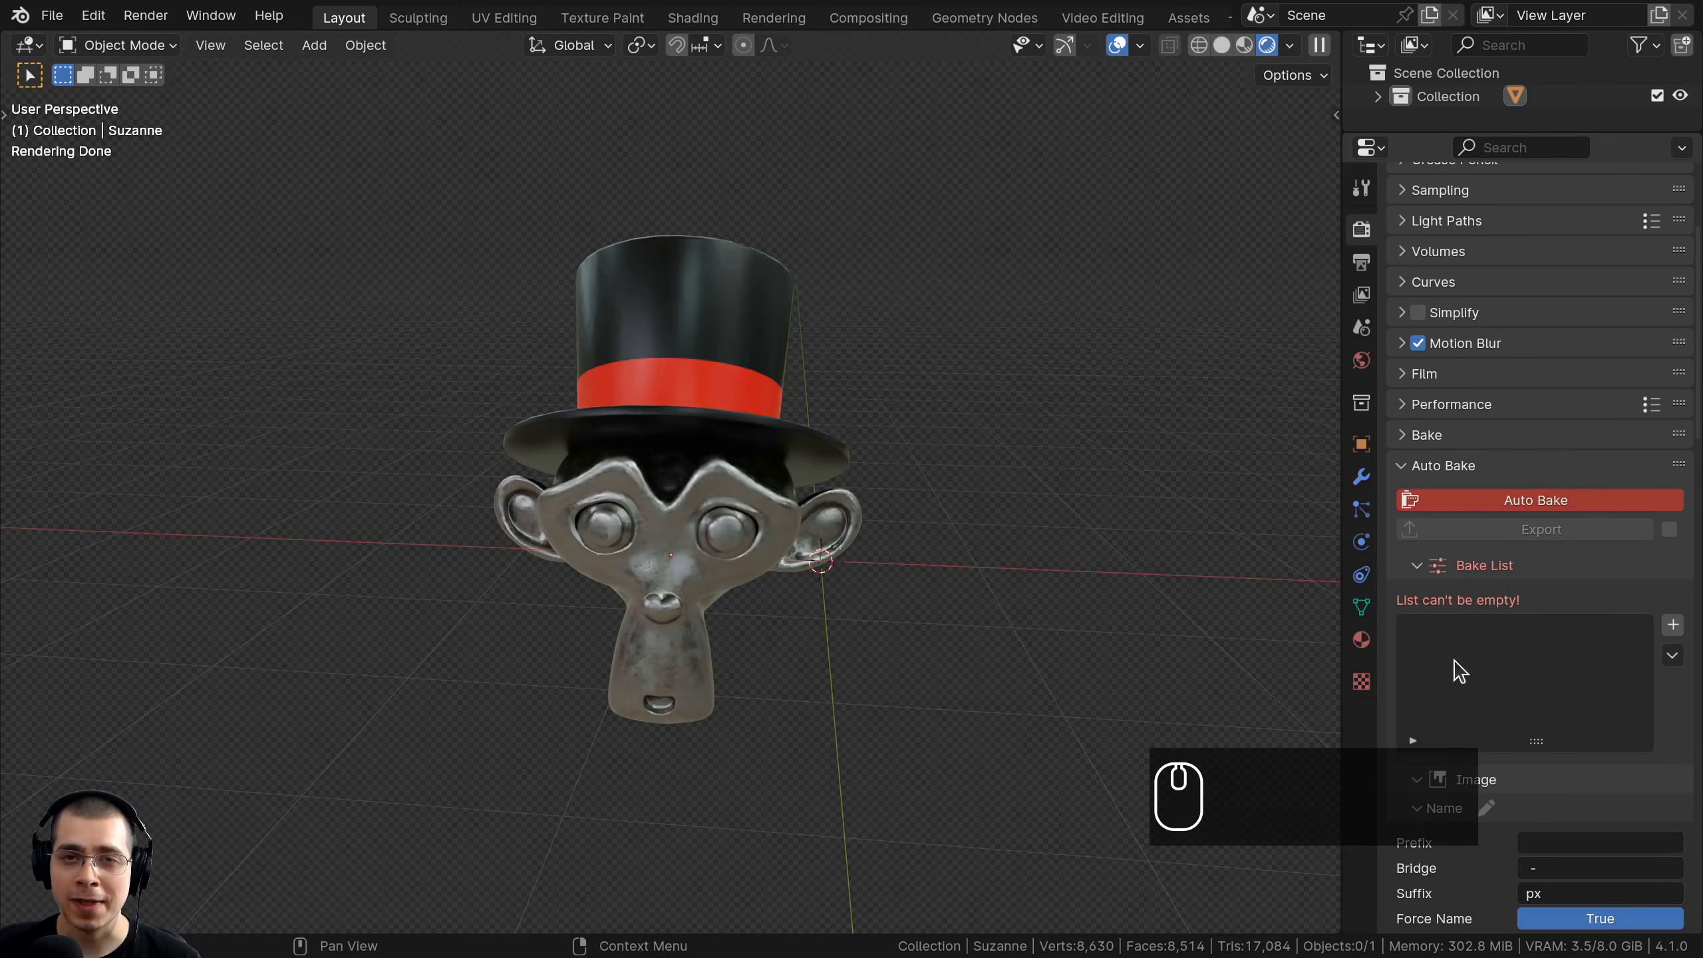
pyautogui.scroll(-5, 1449, 537)
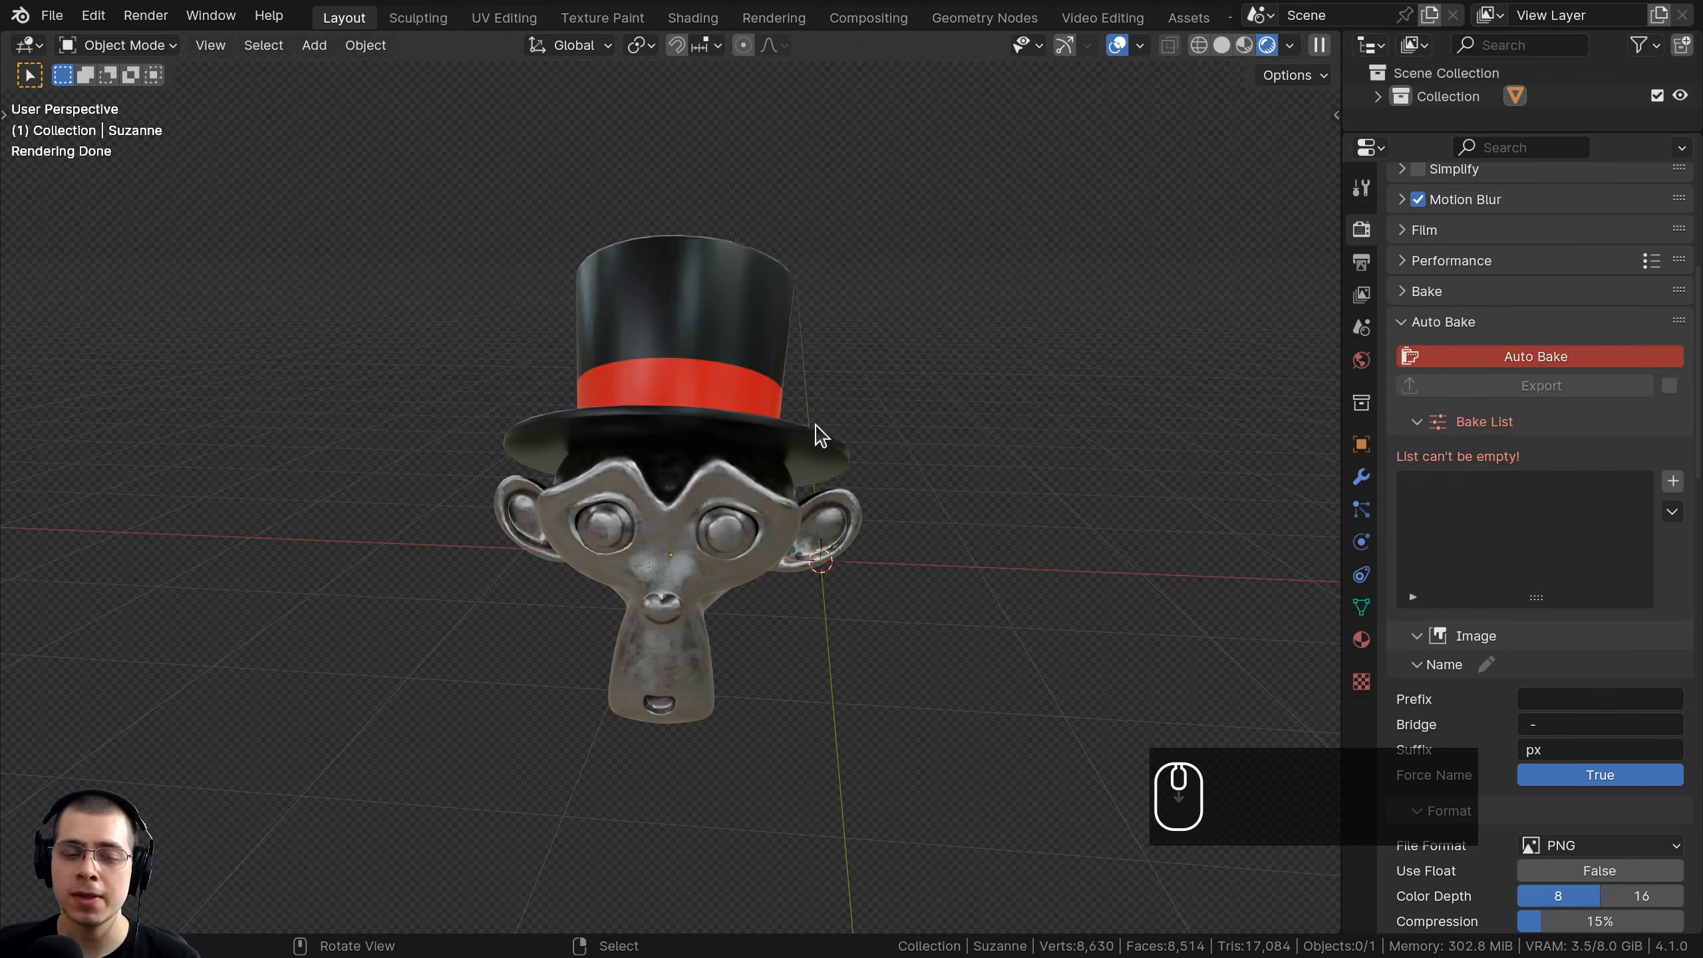
# Select the monkey head with the top hat and frame the whole model in the viewport.
pyautogui.rightClick(786, 454)
pyautogui.moveTo(758, 402); pyautogui.dragTo(825, 408, button='middle')
pyautogui.moveTo(790, 409)
pyautogui.keyDown('shift'); pyautogui.mouseDown(button='middle')
pyautogui.moveTo(757, 379)
pyautogui.moveTo(778, 392)
pyautogui.mouseUp(button='middle'); pyautogui.keyUp('shift')
pyautogui.press('a')
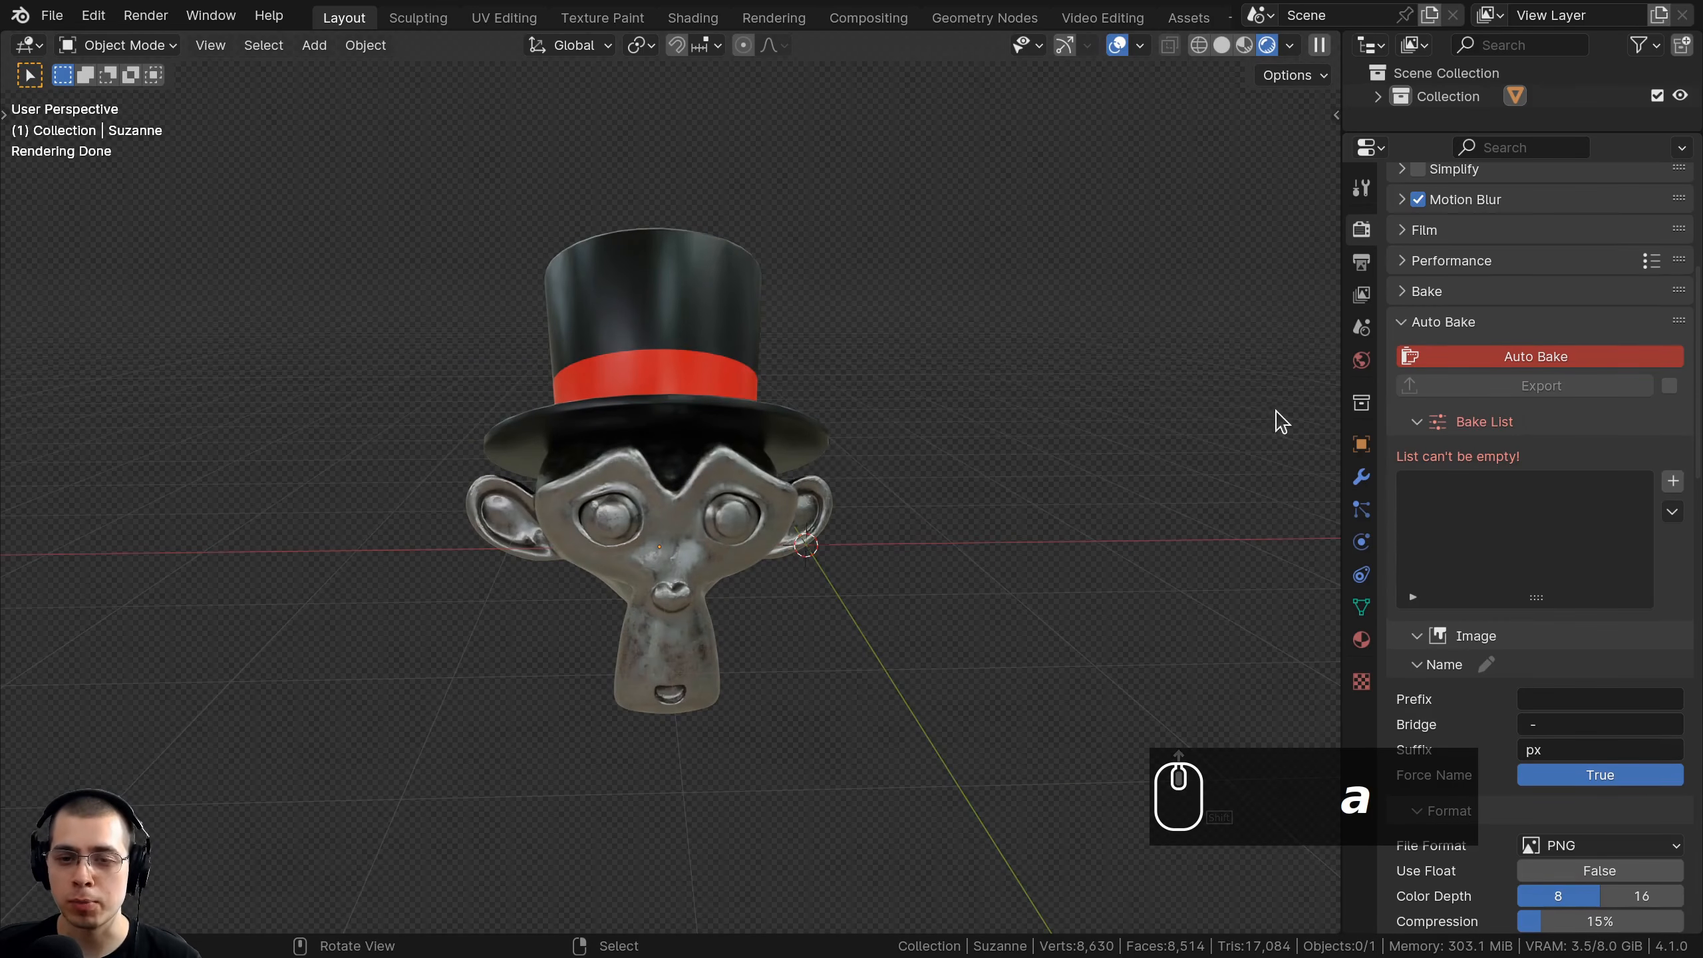
pyautogui.scroll(2, 657, 276)
pyautogui.keyDown('shift'); pyautogui.moveTo(665, 182); pyautogui.dragTo(671, 300, button='middle'); pyautogui.keyUp('shift')
pyautogui.rightClick(671, 300)
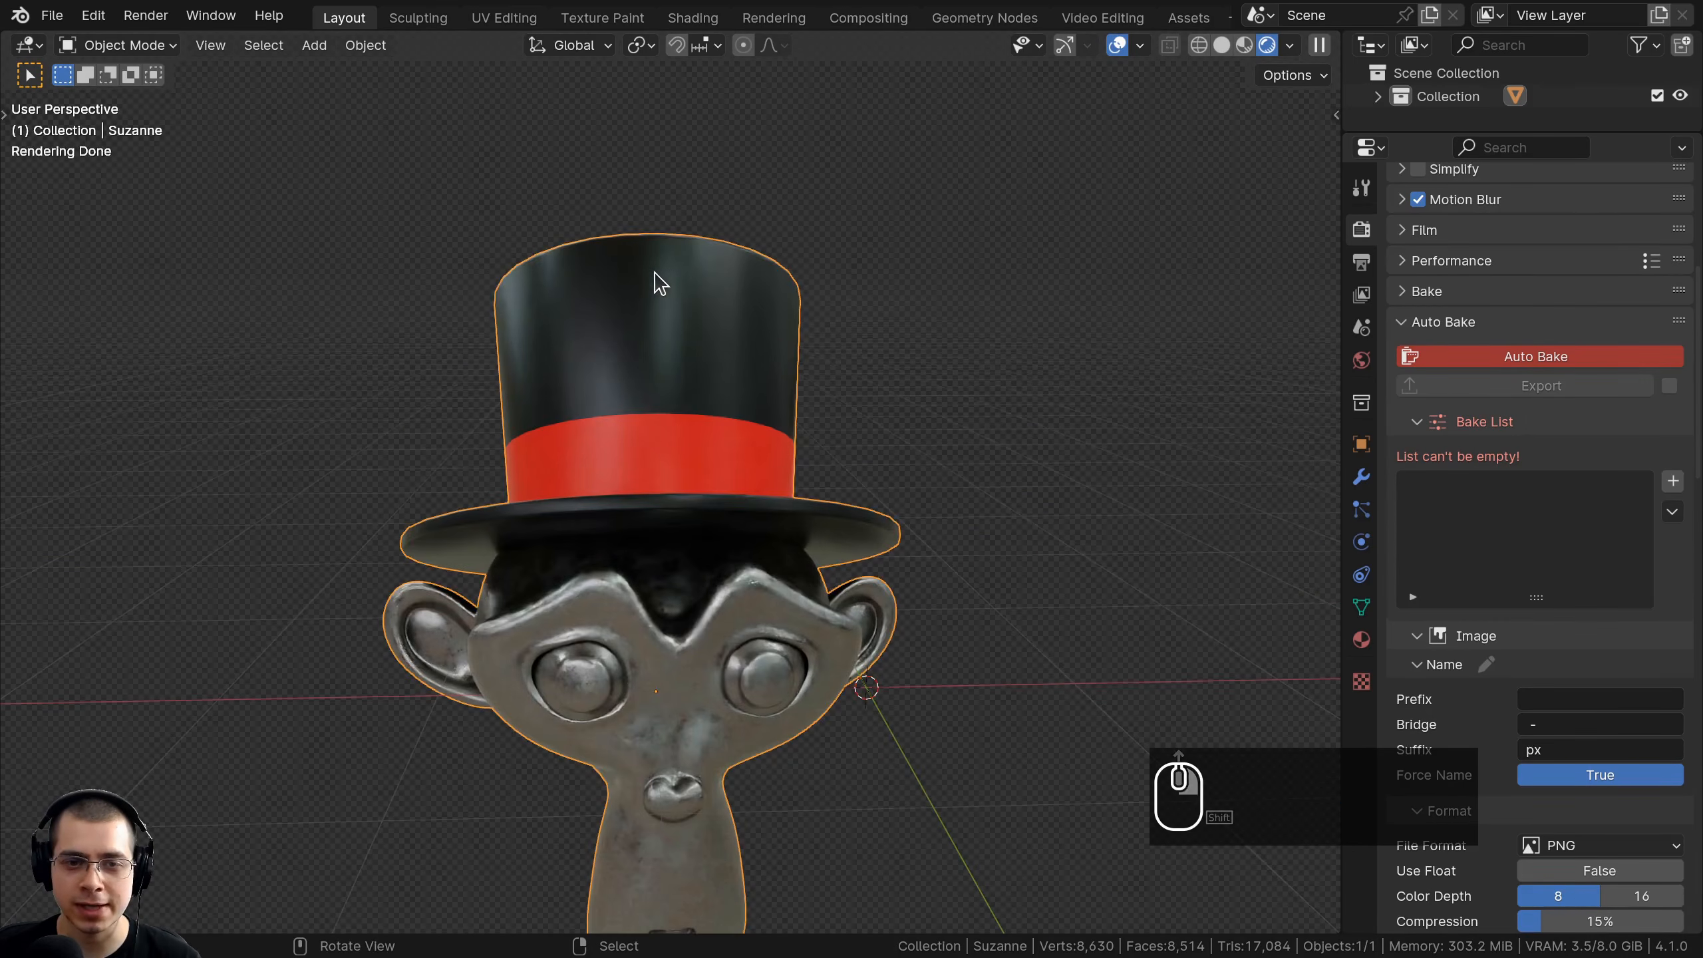
pyautogui.keyDown('shift'); pyautogui.moveTo(588, 769); pyautogui.dragTo(608, 571, button='middle'); pyautogui.keyUp('shift')
pyautogui.keyDown('shift'); pyautogui.moveTo(733, 258); pyautogui.dragTo(758, 251, button='middle'); pyautogui.keyUp('shift')
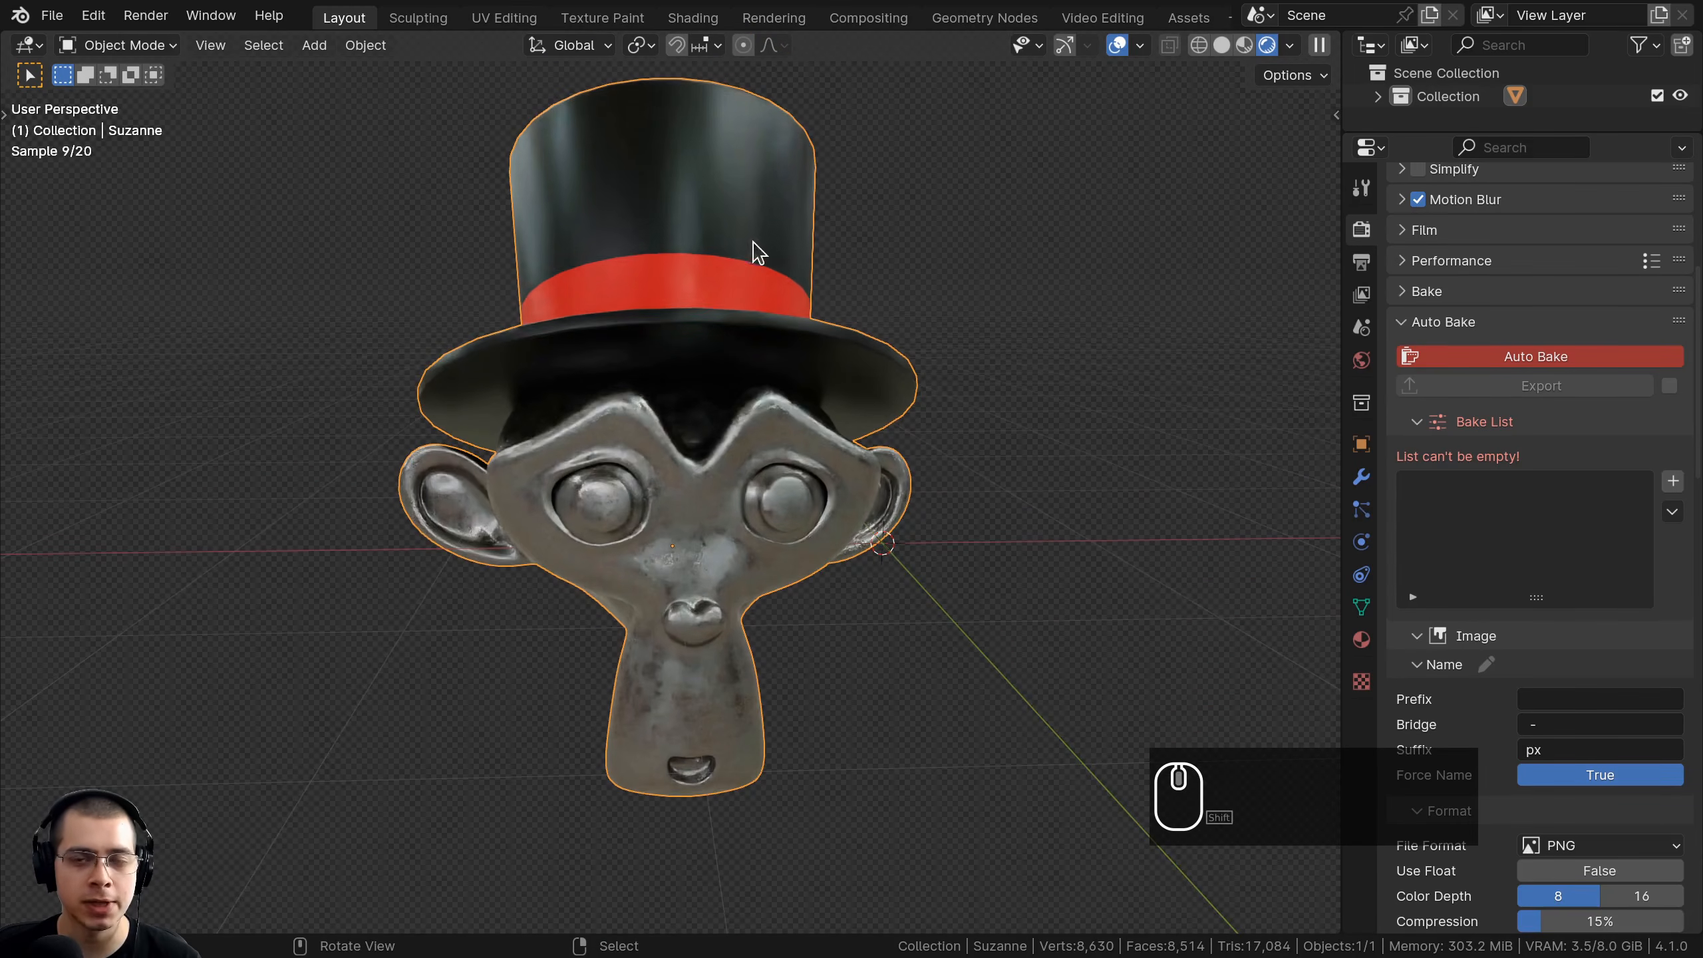
# Inspect the selected model's hat and metal face from the side and close up.
pyautogui.moveTo(880, 320); pyautogui.dragTo(761, 428, button='middle')
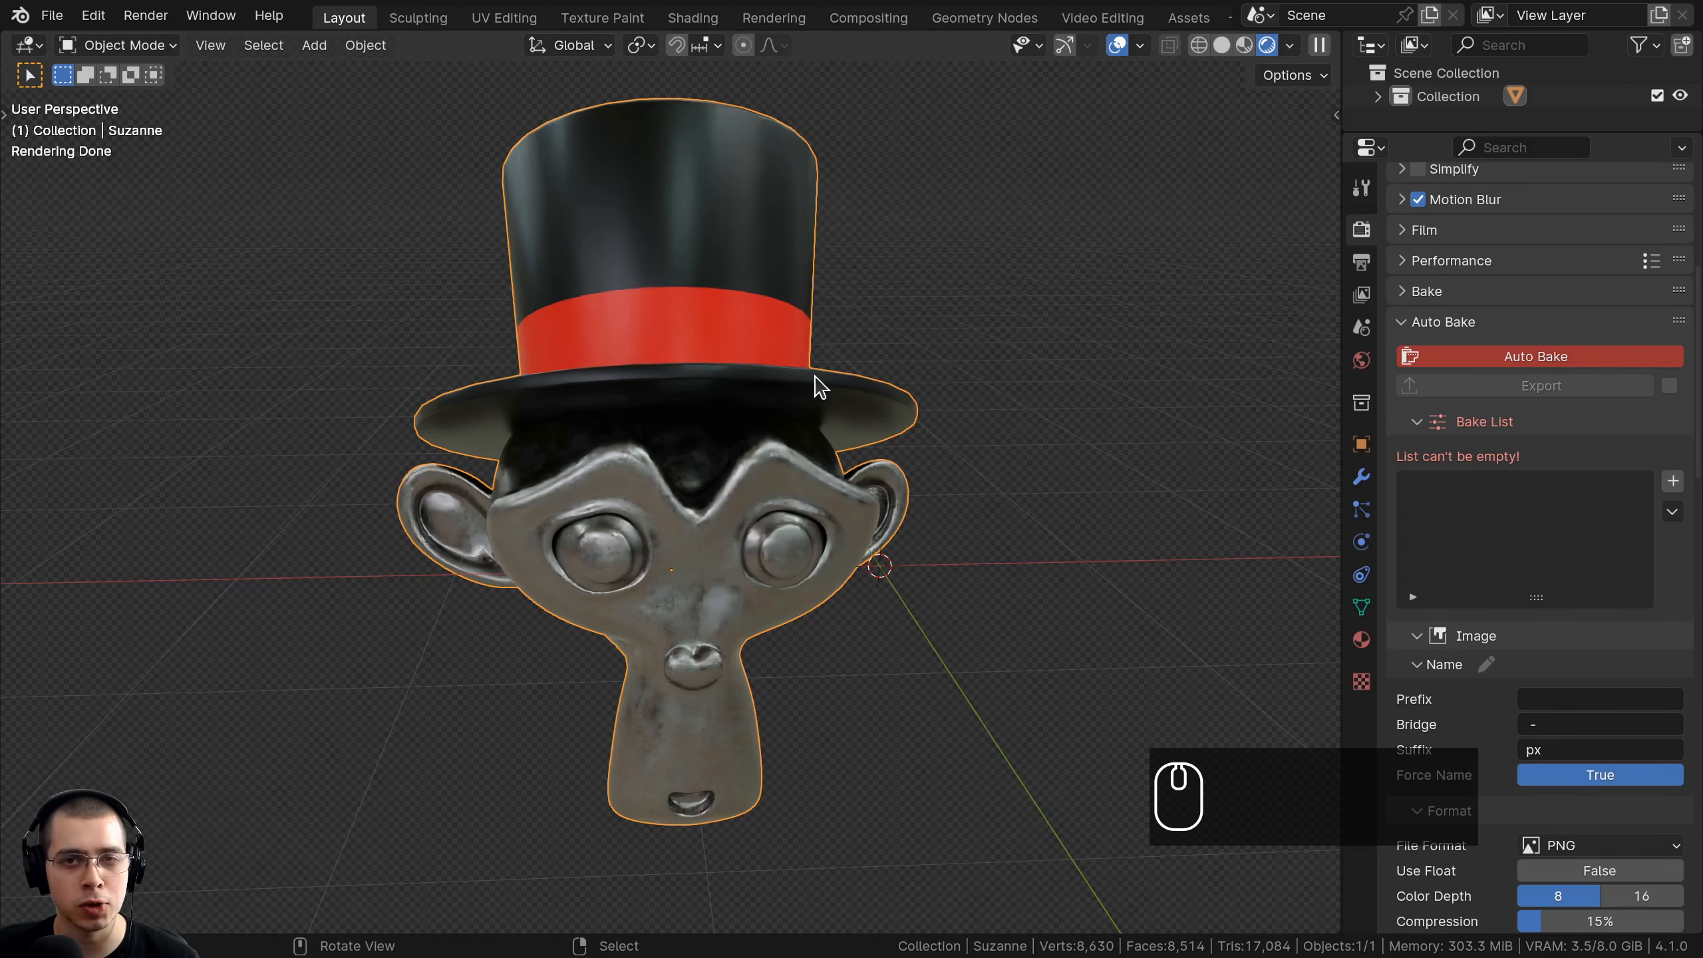
pyautogui.moveTo(714, 376); pyautogui.dragTo(794, 419, button='middle')
pyautogui.scroll(4, 794, 419)
pyautogui.keyDown('shift'); pyautogui.scroll(2, 657, 71); pyautogui.keyUp('shift')
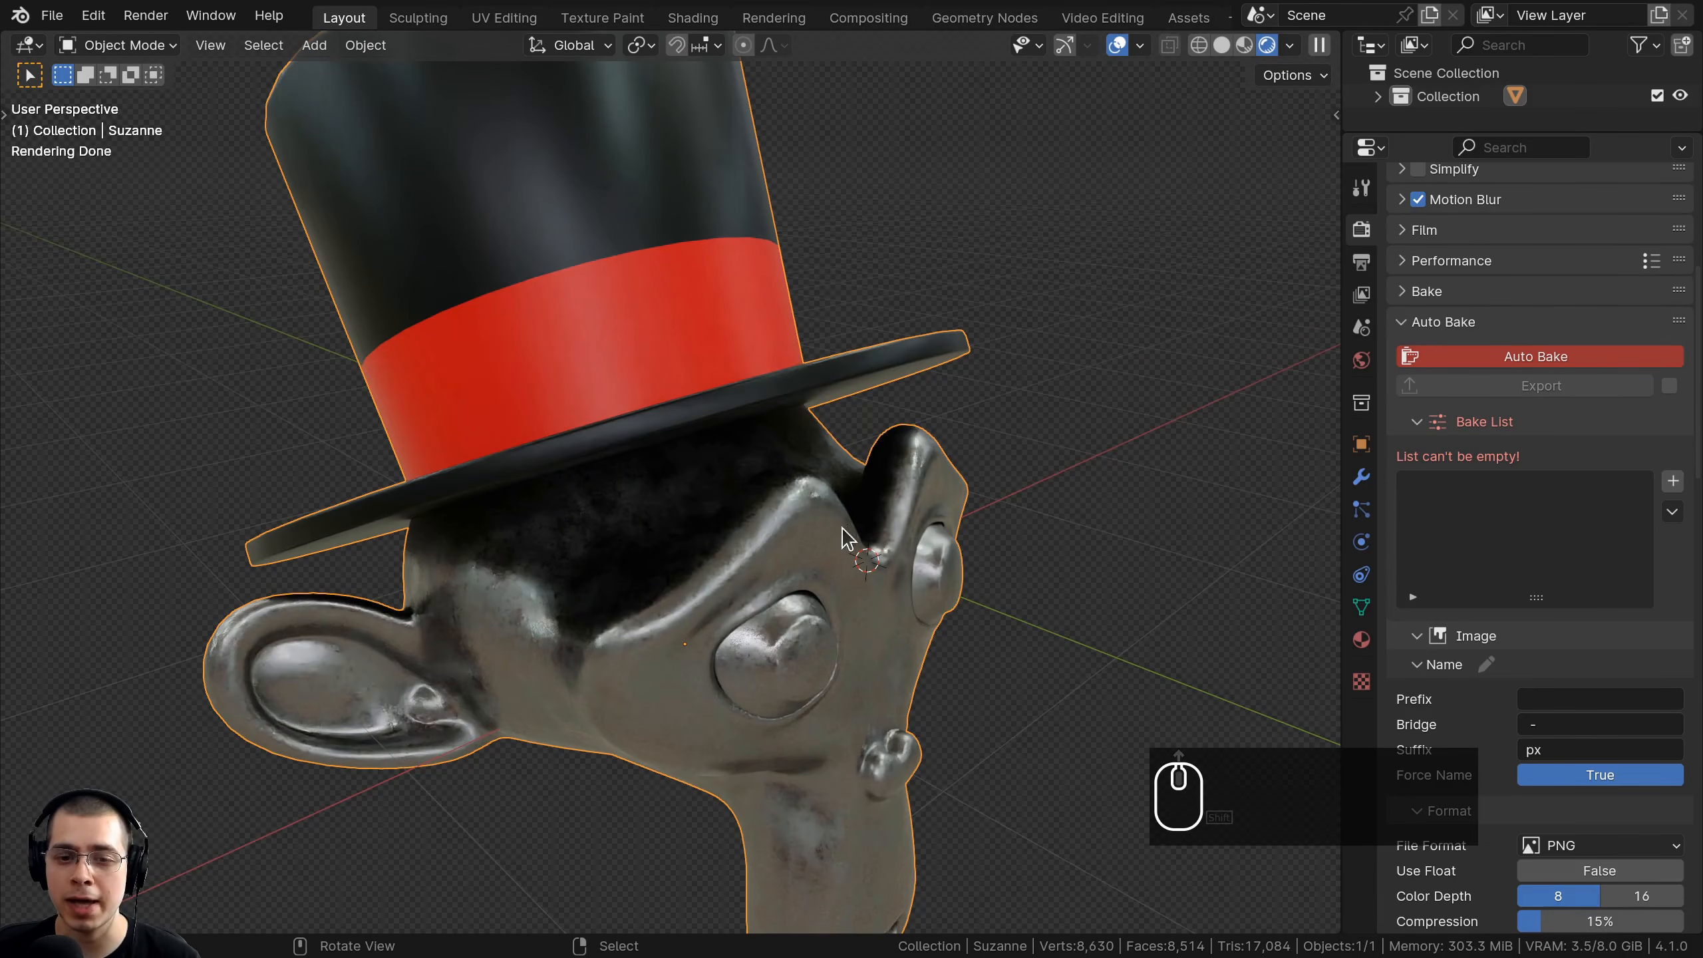
pyautogui.scroll(-3, 693, 295)
pyautogui.moveTo(692, 331); pyautogui.dragTo(654, 179, button='middle')
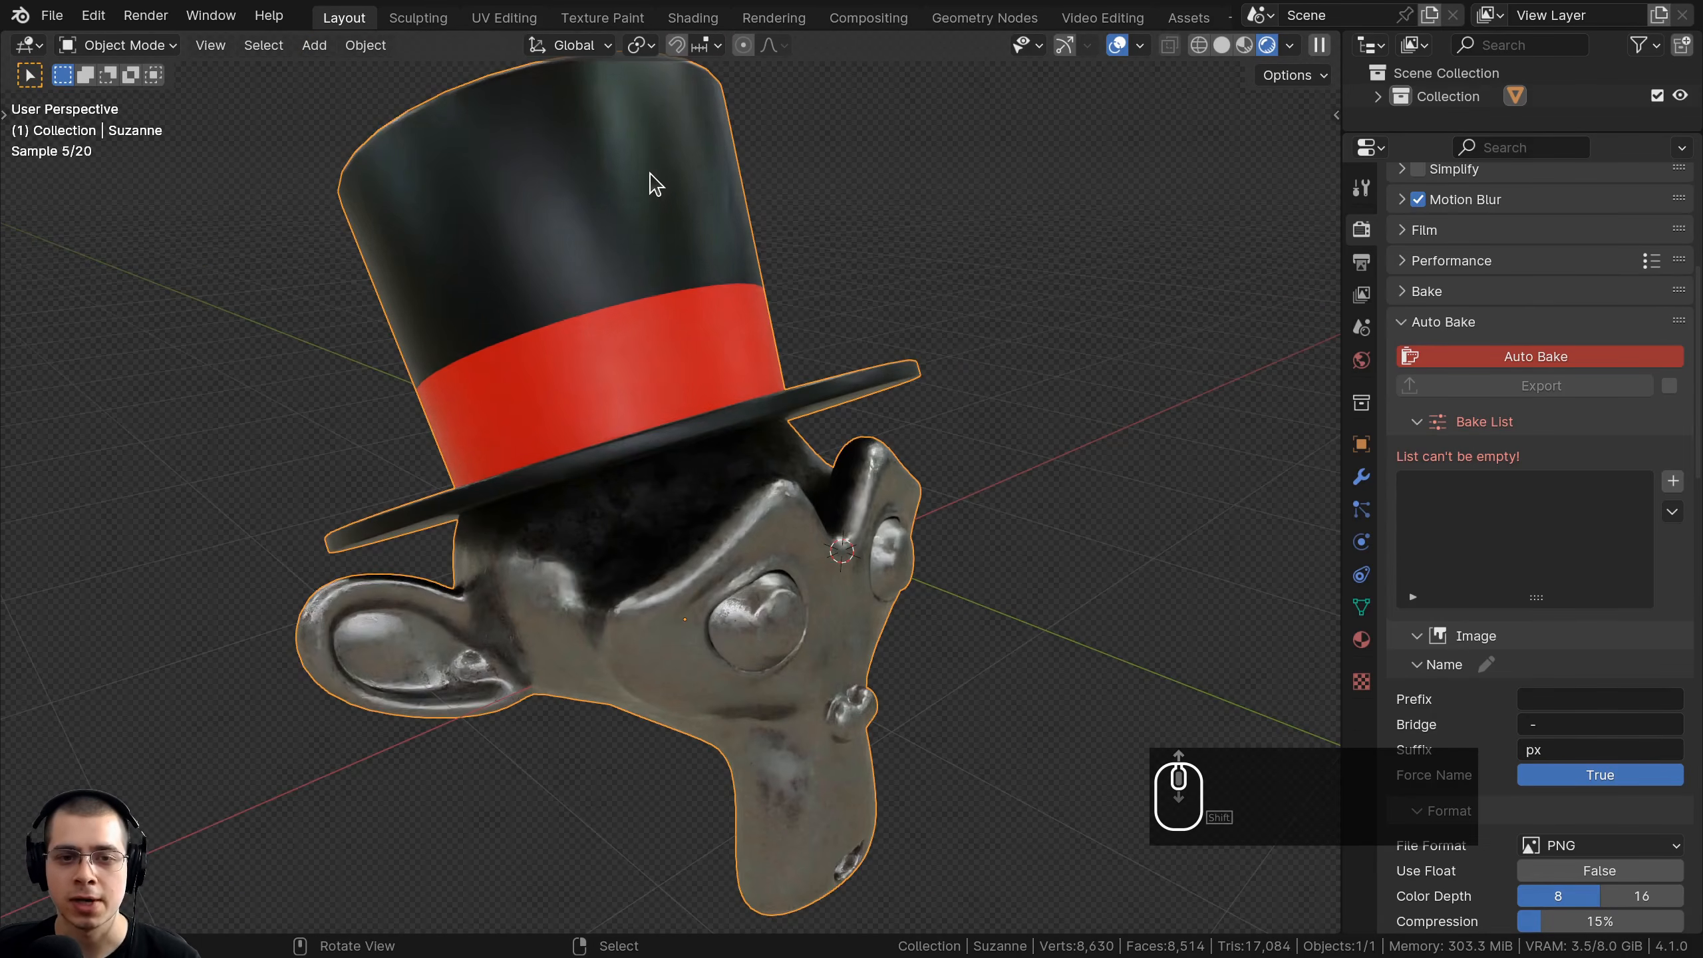
pyautogui.keyDown('shift'); pyautogui.scroll(2, 784, 583); pyautogui.keyUp('shift')
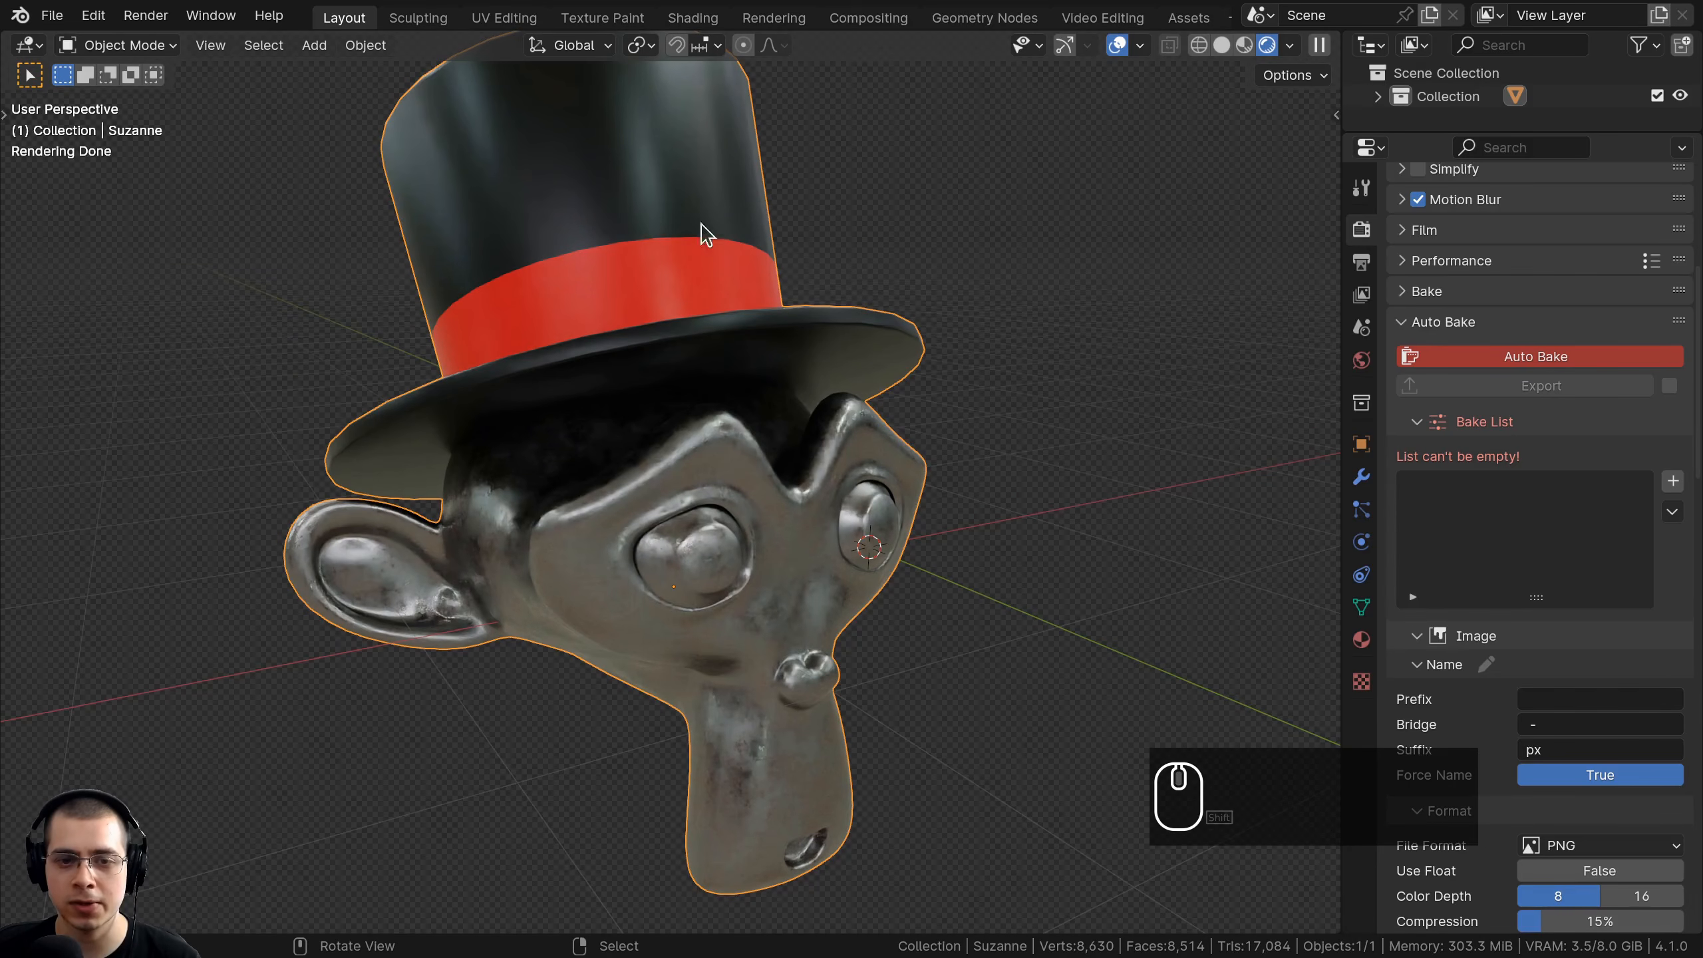
pyautogui.press('g')
pyautogui.rightClick(645, 177)
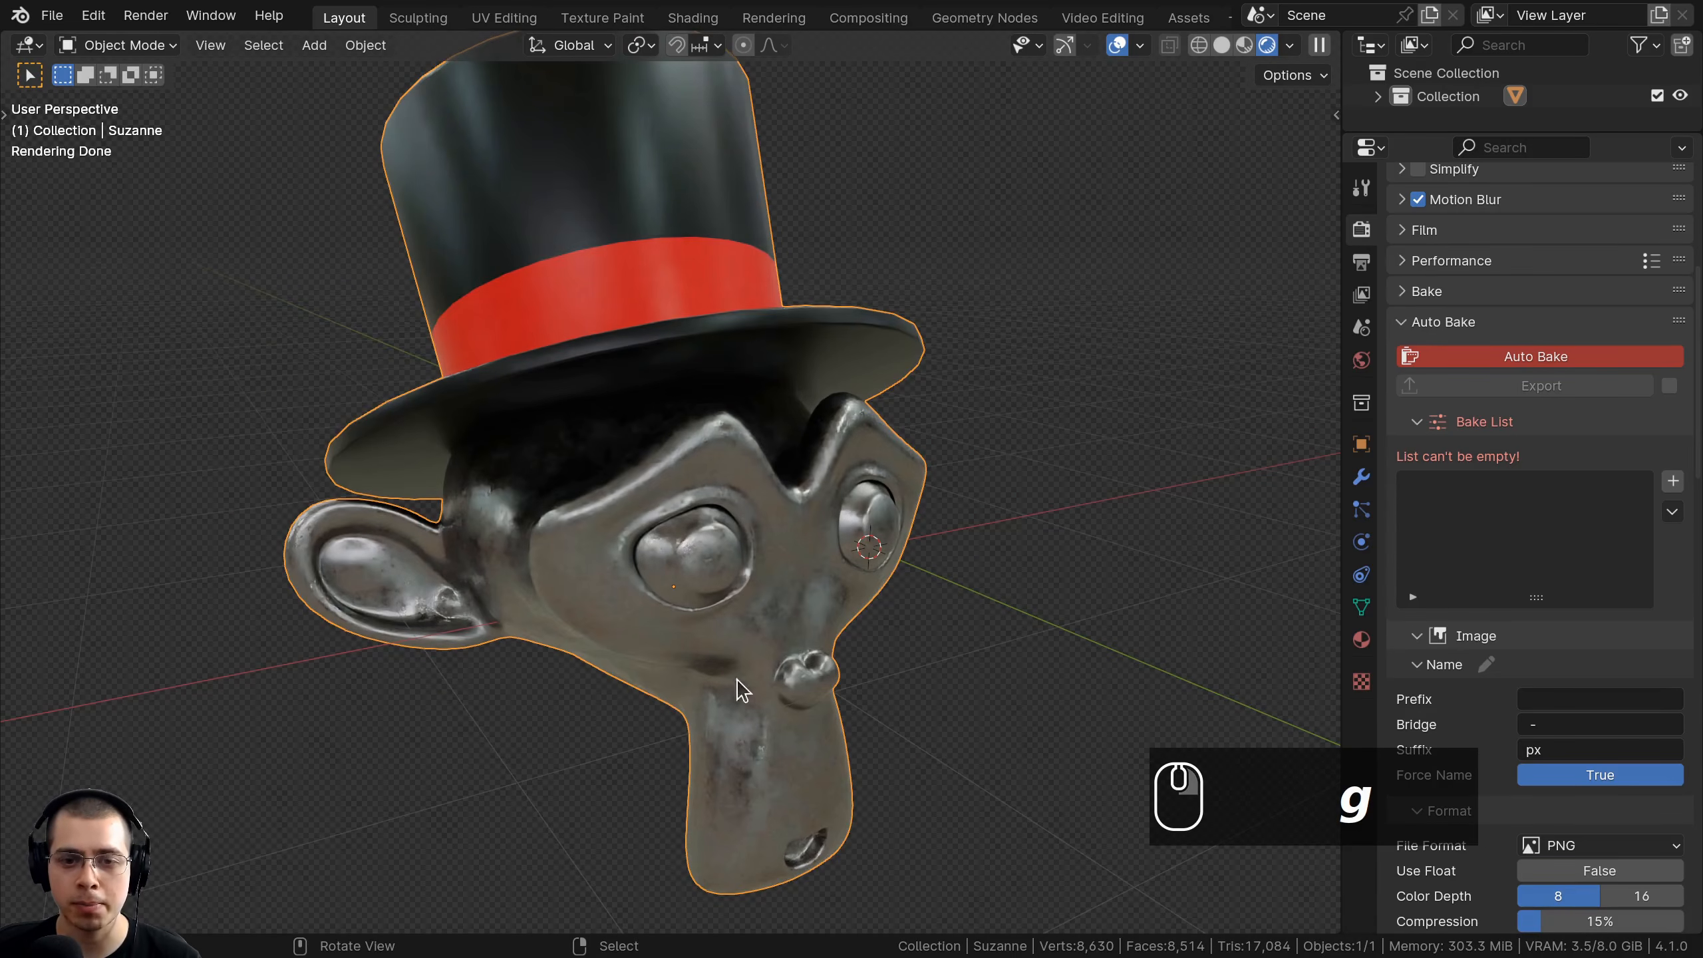
# Switch the 3D viewport to Solid shading to show the model without its materials.
pyautogui.hotkey('ctrl', 'z')
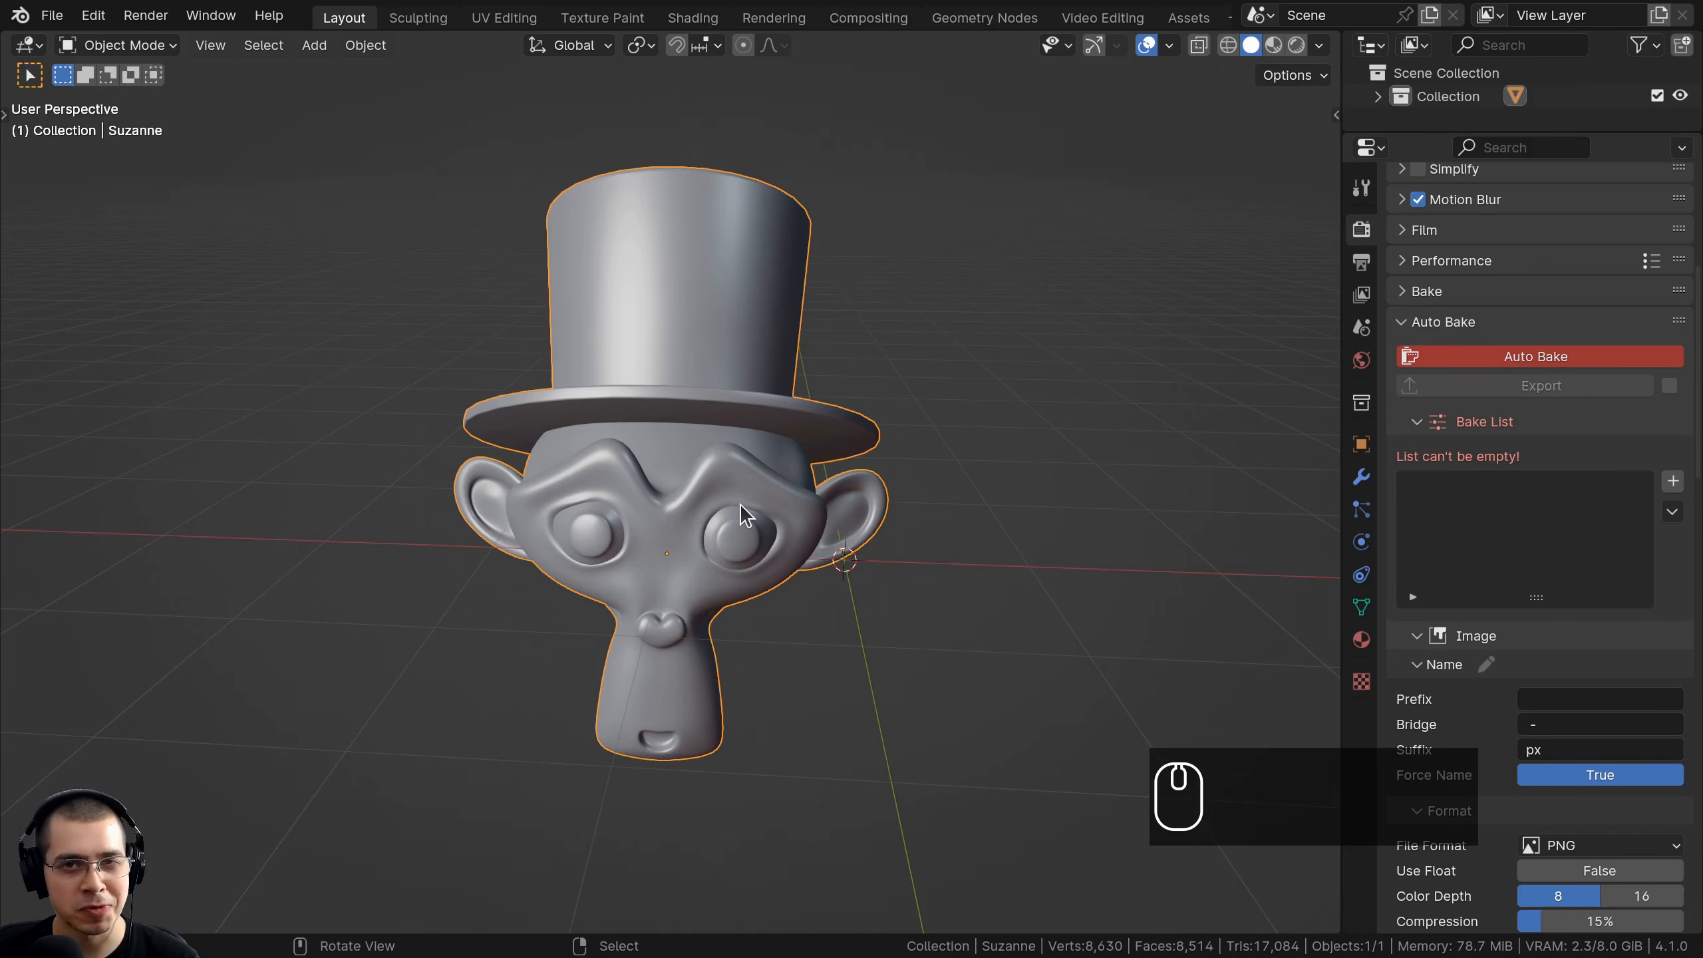
pyautogui.moveTo(740, 503); pyautogui.dragTo(739, 418, button='middle')
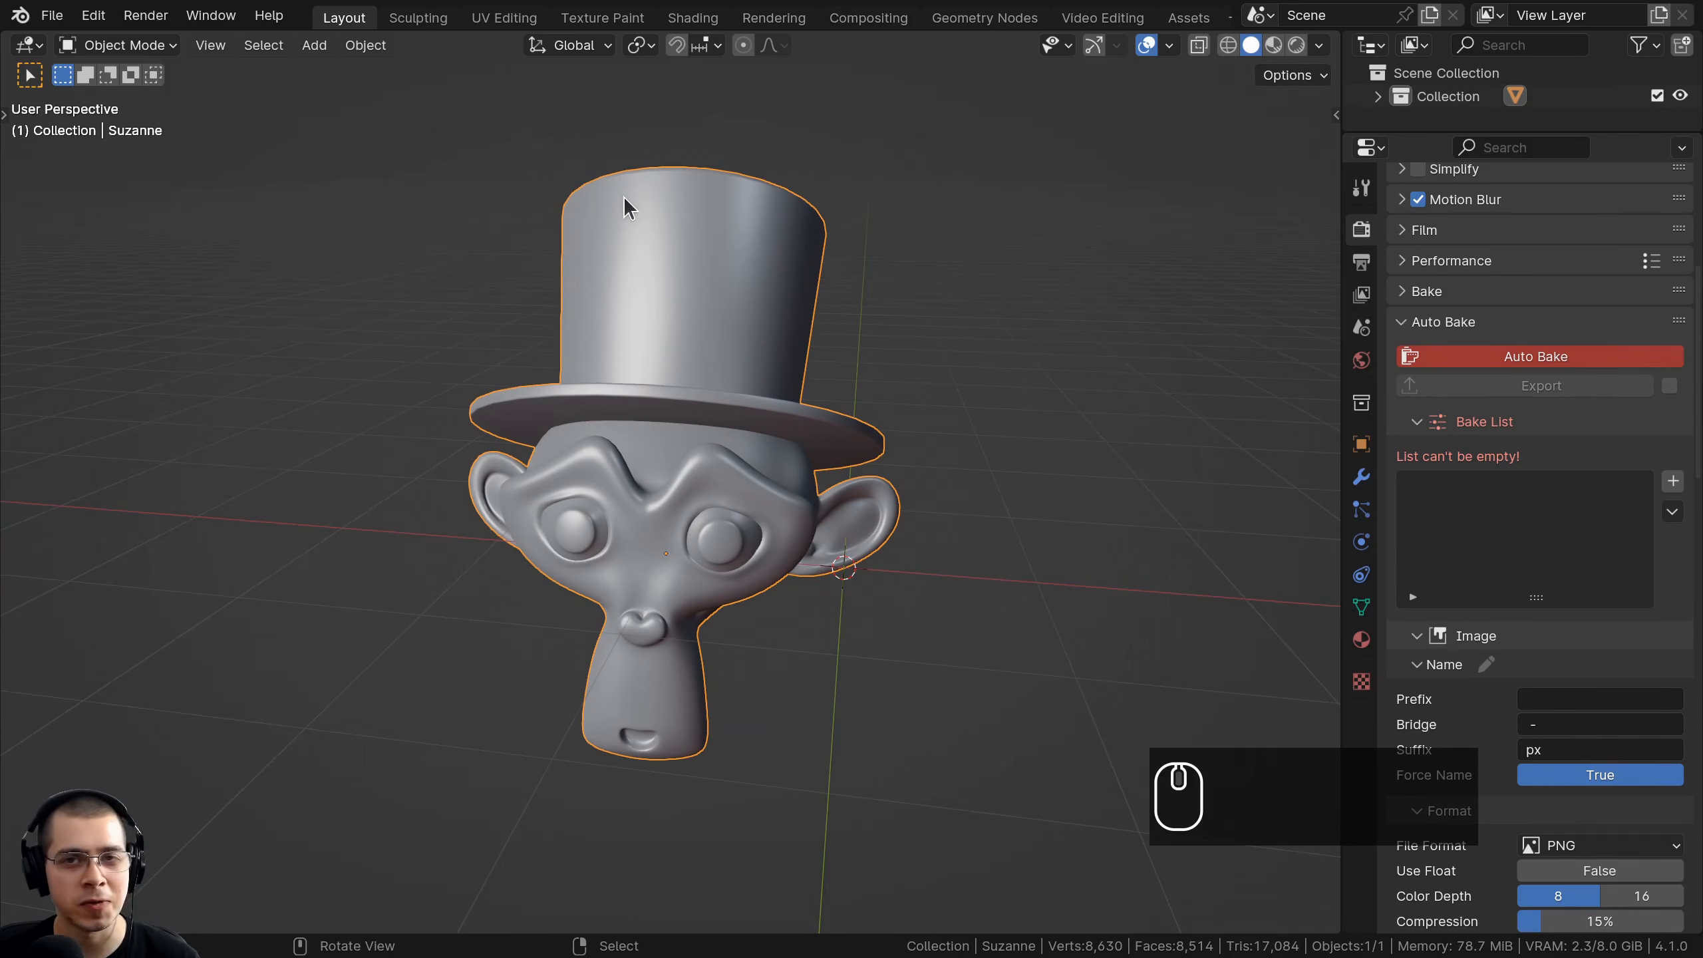
# Enter Edit Mode on the monkey head and select the entire mesh, including the top hat.
pyautogui.press('Tab')
pyautogui.scroll(5, 524, 474)
pyautogui.press('a')
pyautogui.press('a')
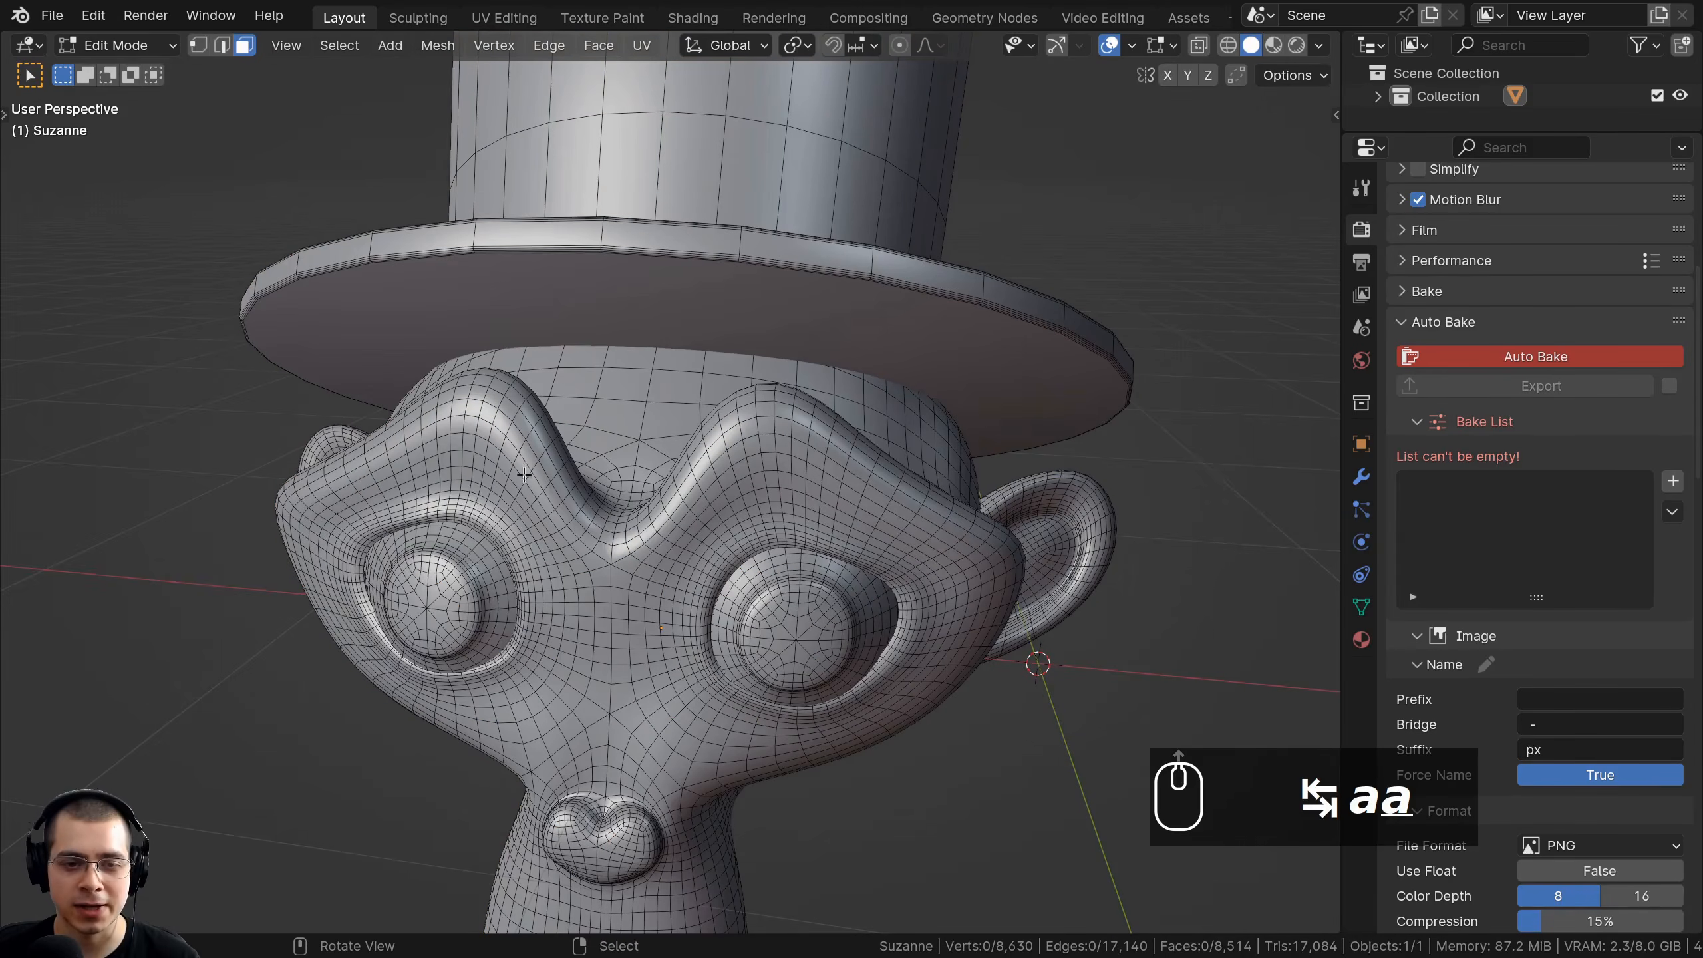
pyautogui.scroll(-4, 824, 693)
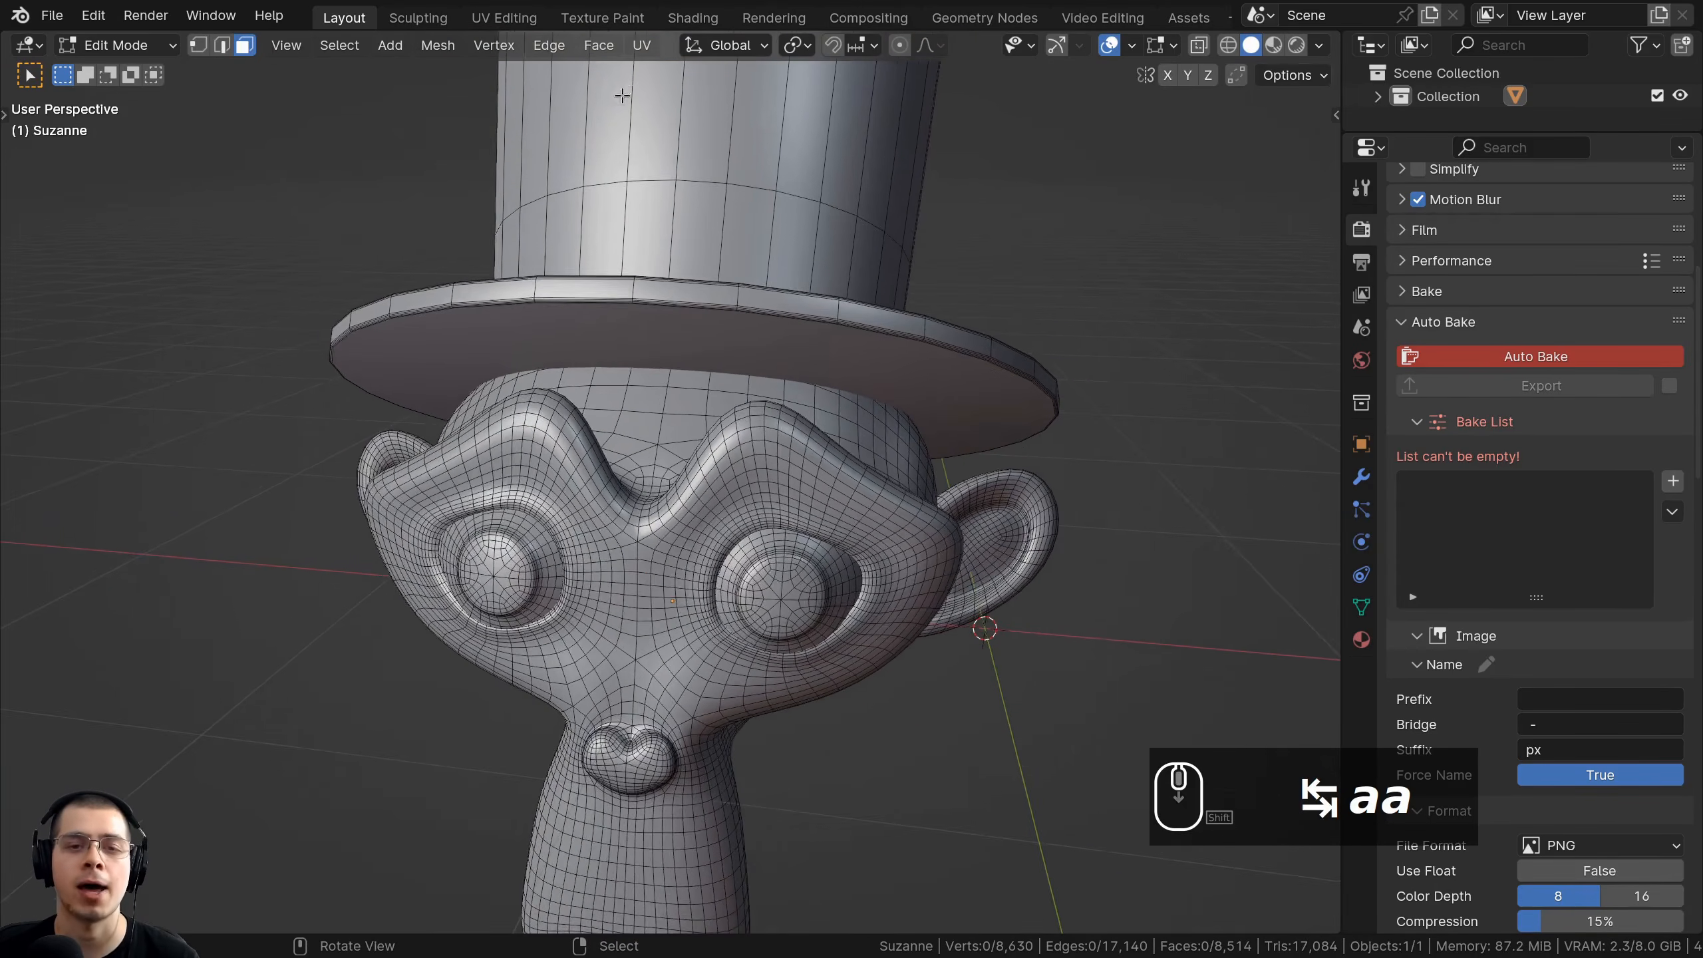
pyautogui.moveTo(694, 328); pyautogui.dragTo(689, 239, button='middle')
pyautogui.press('a')
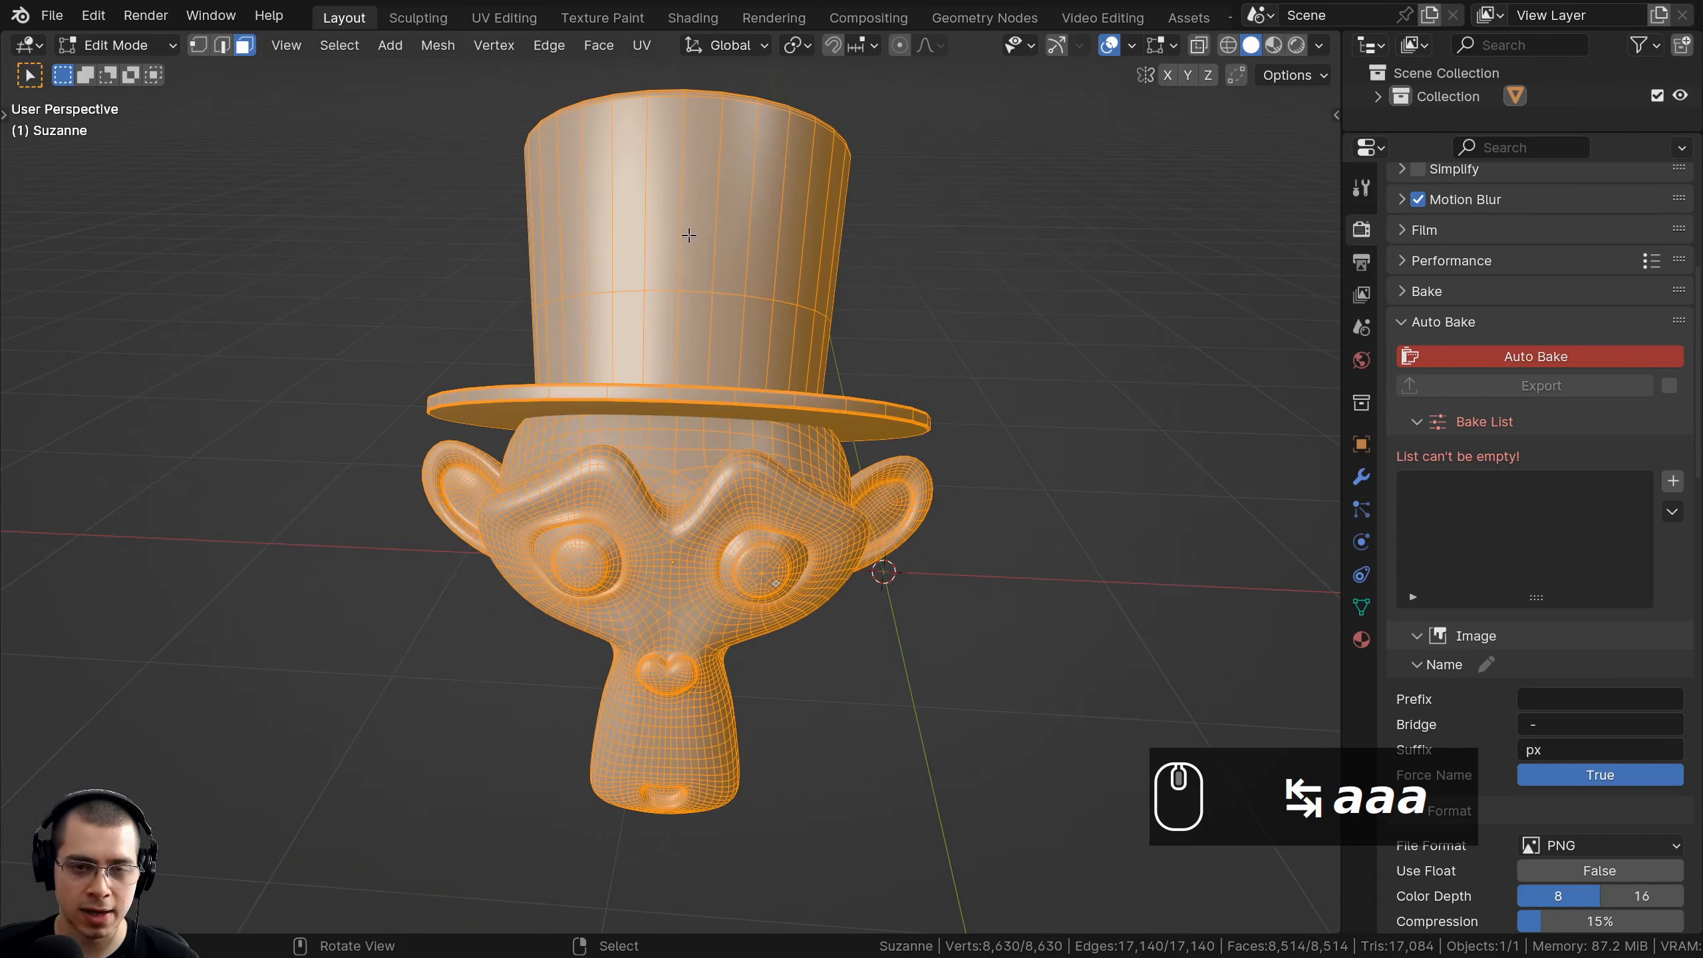
# Unwrap the selected mesh with Smart UV Project, using an island margin of 0.003.
pyautogui.press('u')
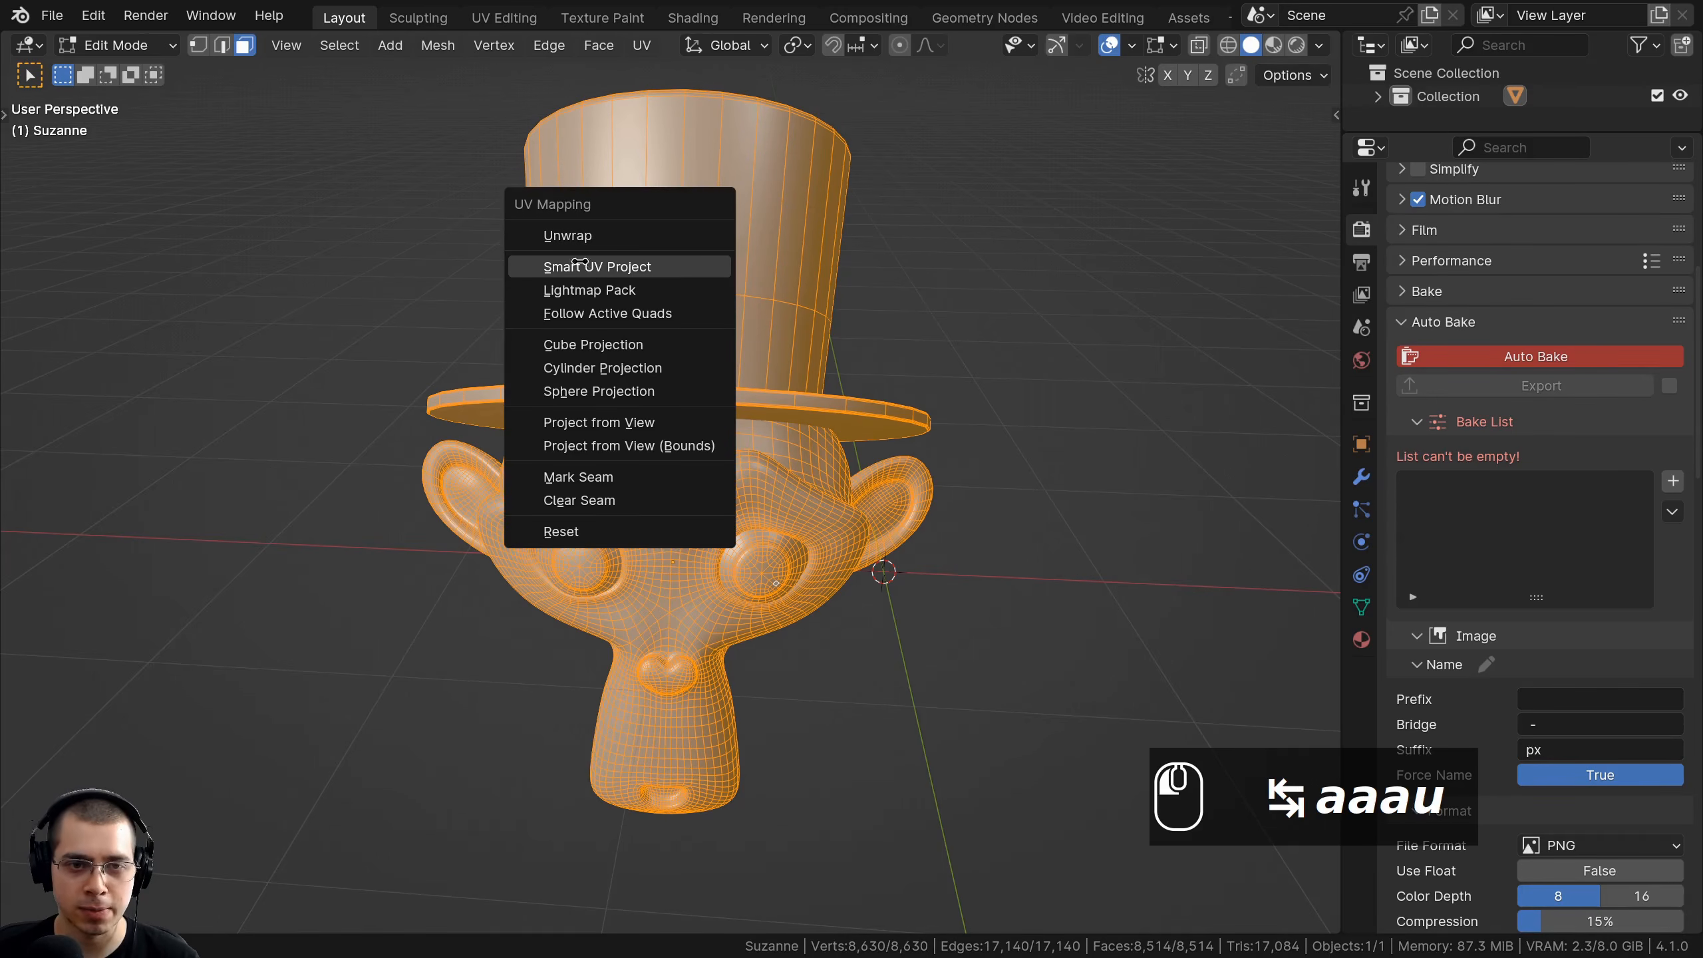
pyautogui.click(580, 267)
pyautogui.click(499, 346)
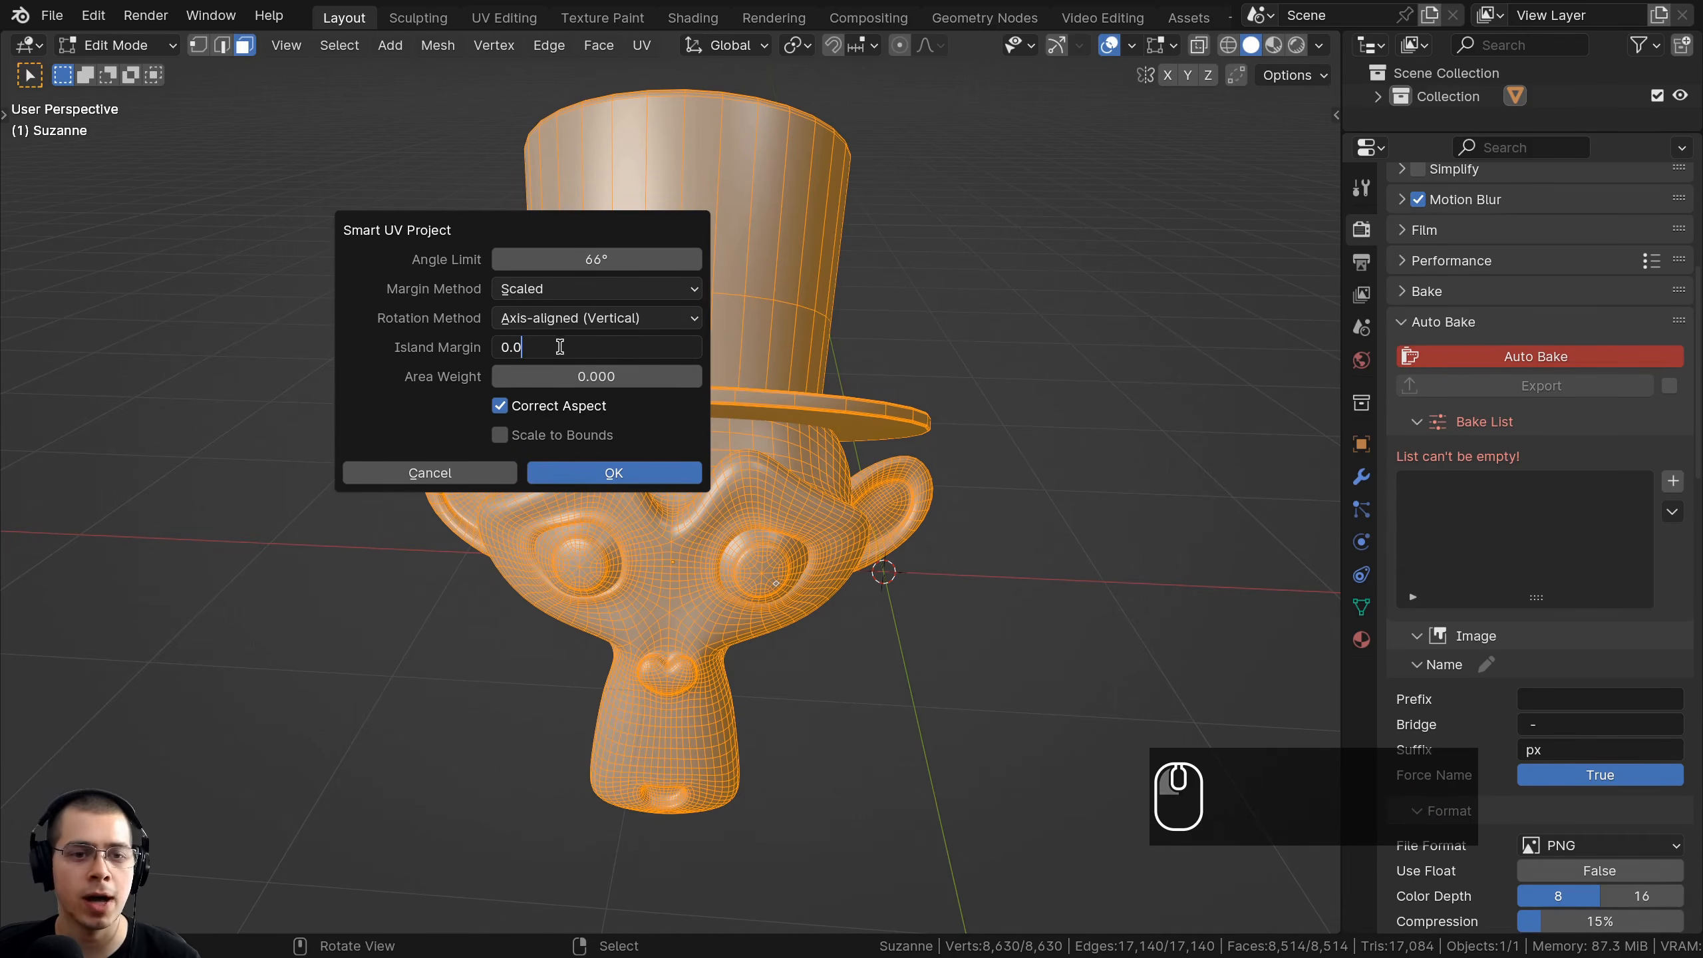
pyautogui.write('0')
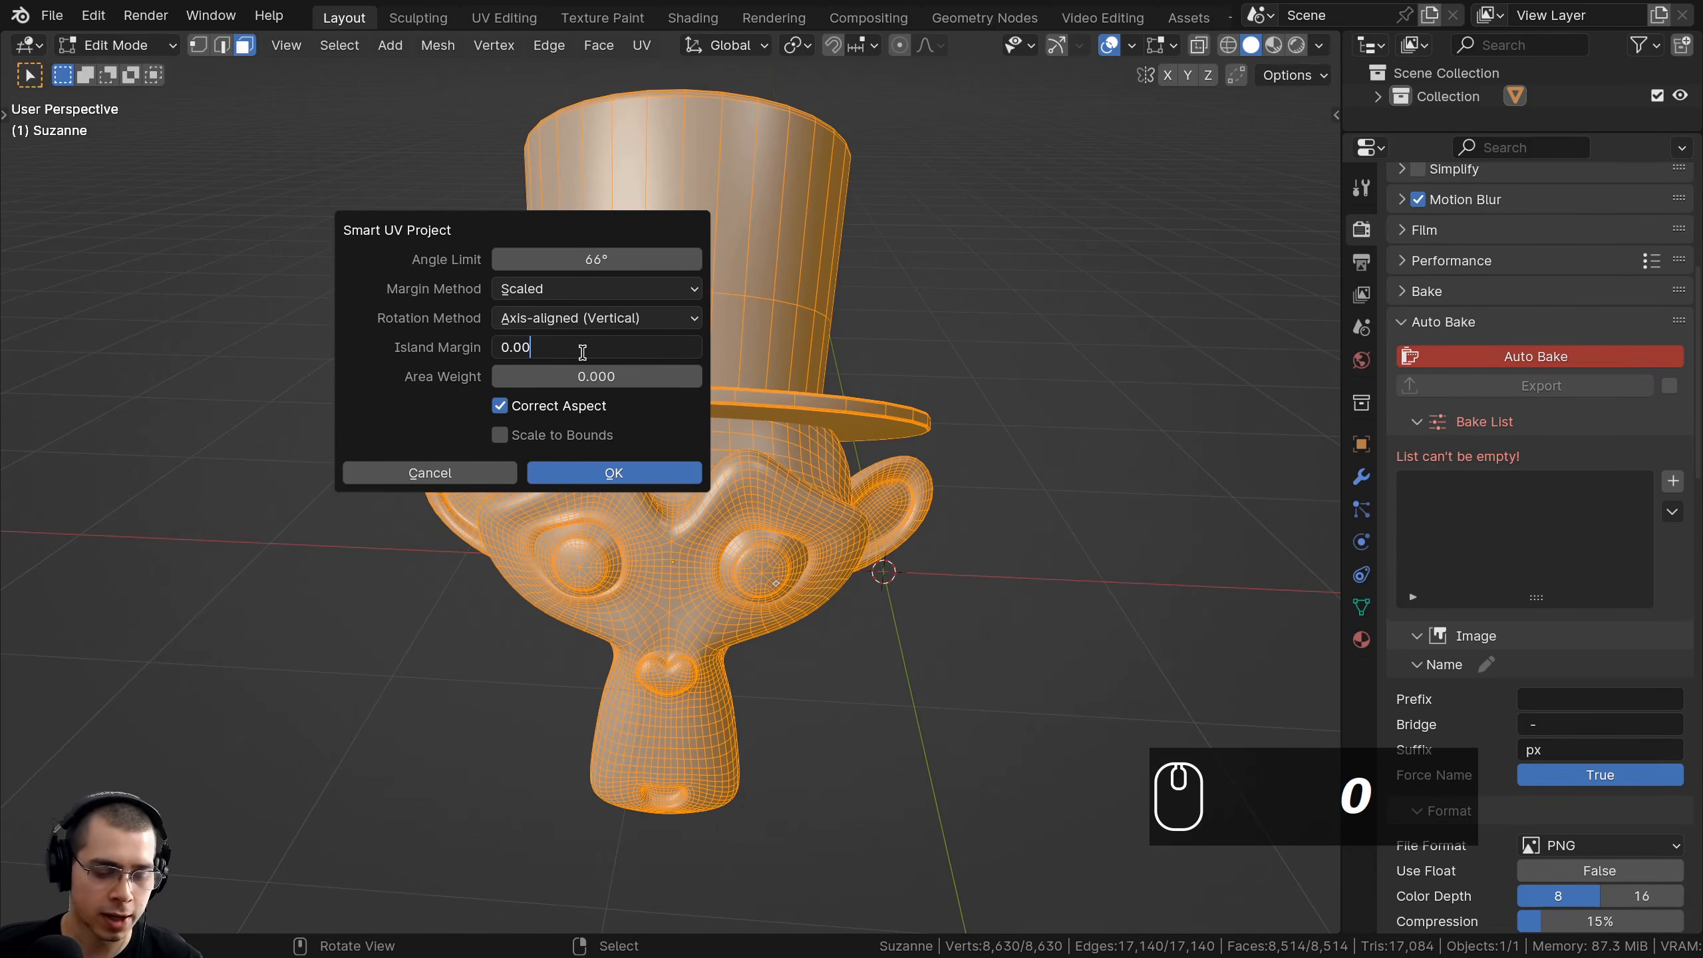
pyautogui.write('3')
pyautogui.press('Return')
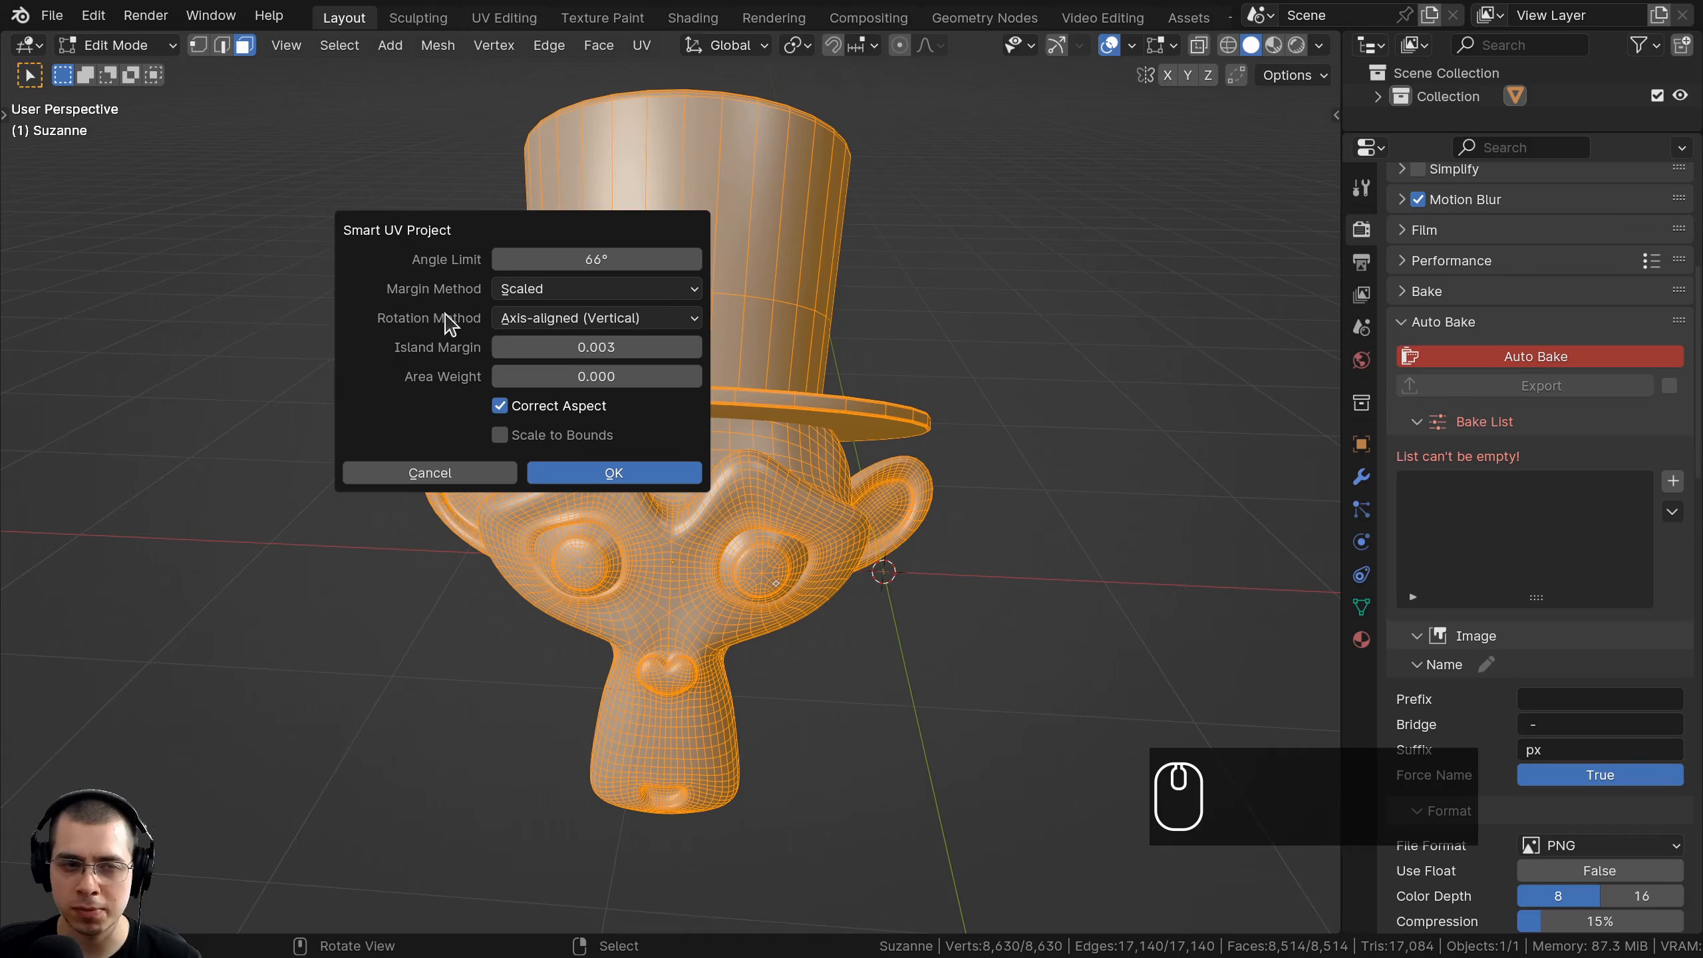
pyautogui.click(593, 463)
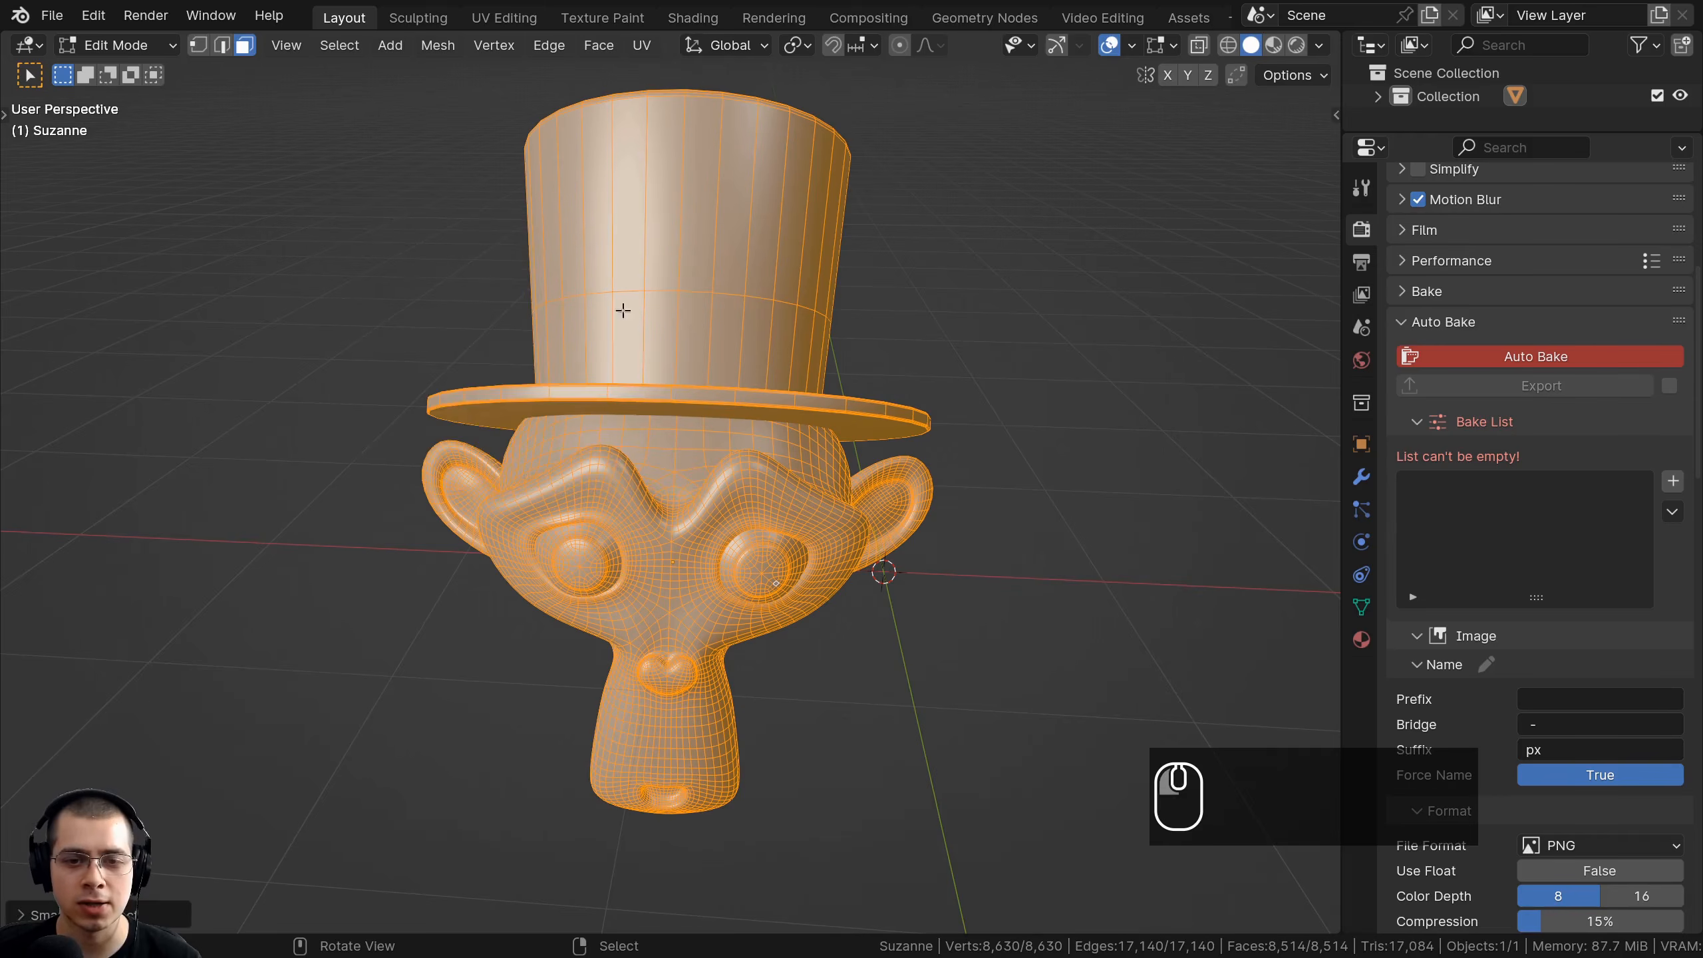
# Bring up the UV Editing workspace, deselect the UV islands and widen the UV editor area.
pyautogui.moveTo(671, 457); pyautogui.dragTo(690, 352, button='middle')
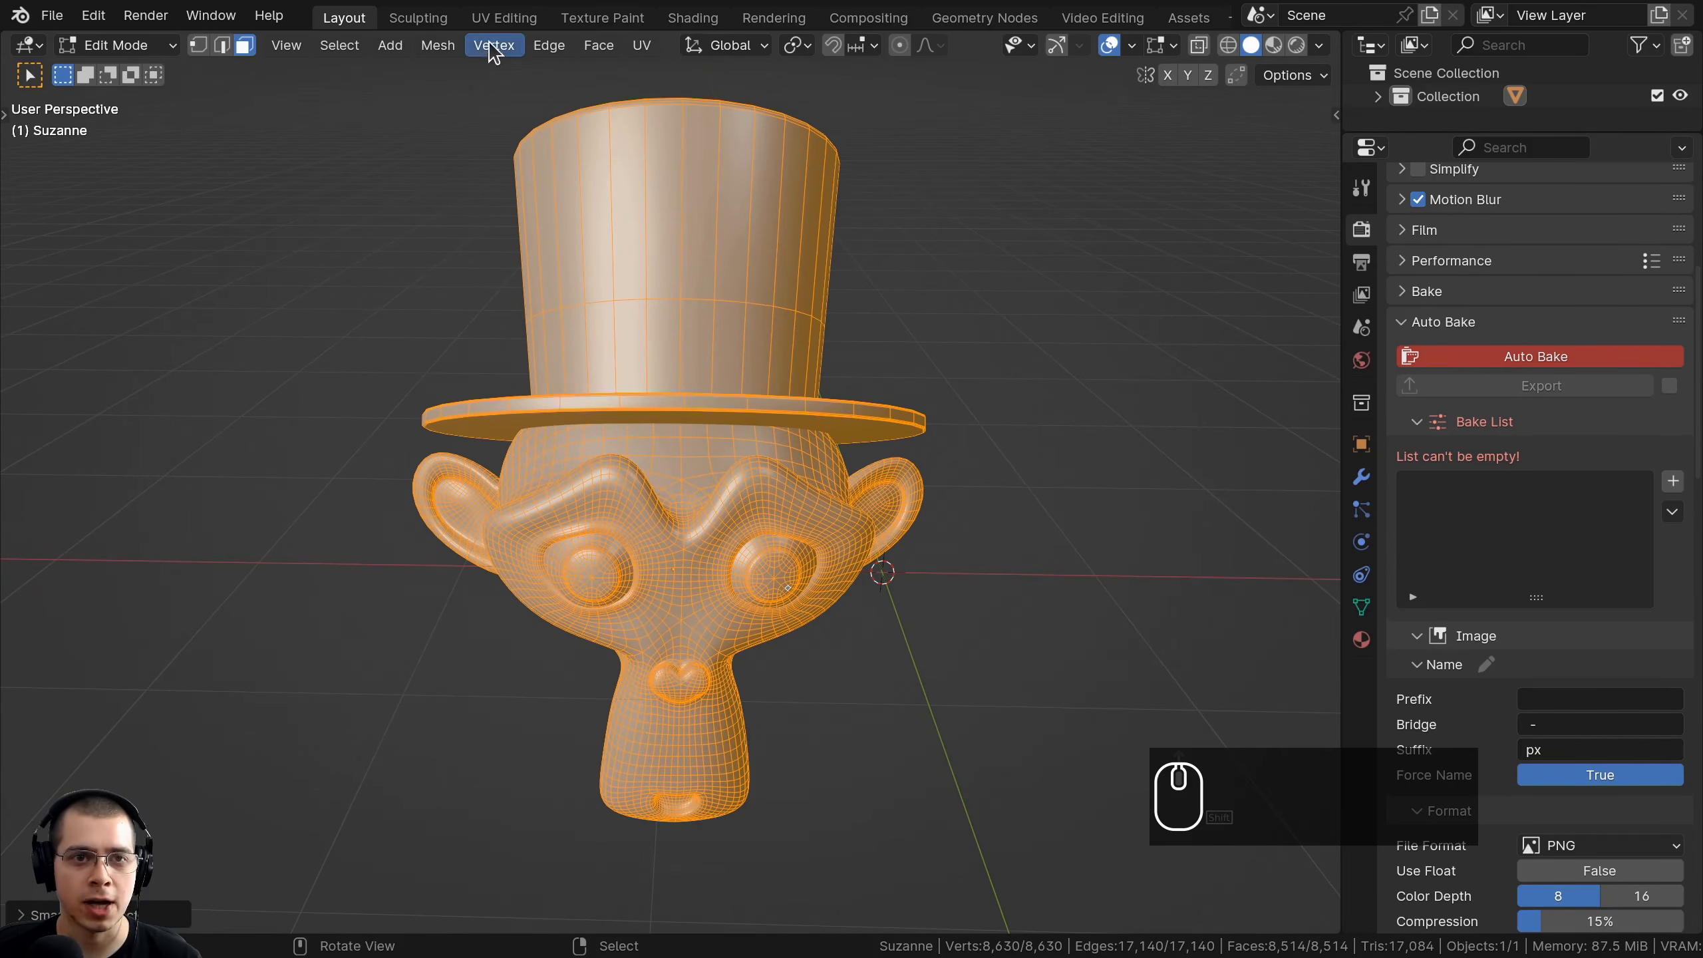
pyautogui.click(504, 17)
pyautogui.scroll(6, 433, 508)
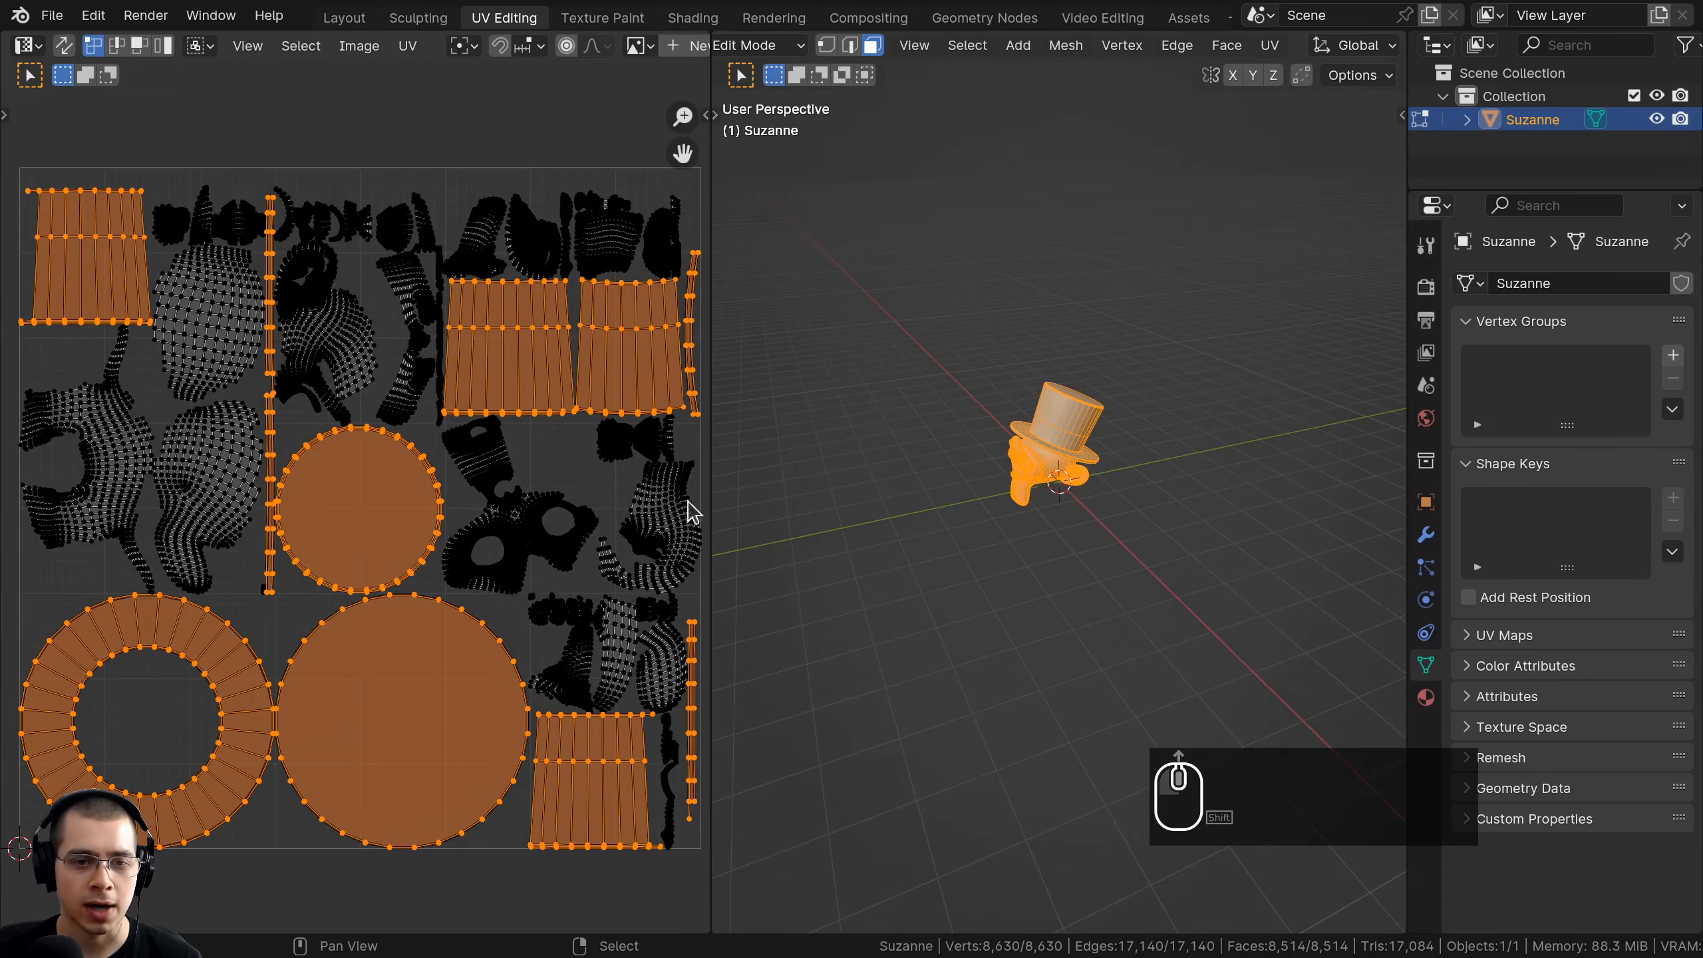
pyautogui.moveTo(732, 510); pyautogui.dragTo(906, 463, button='middle')
pyautogui.press('a')
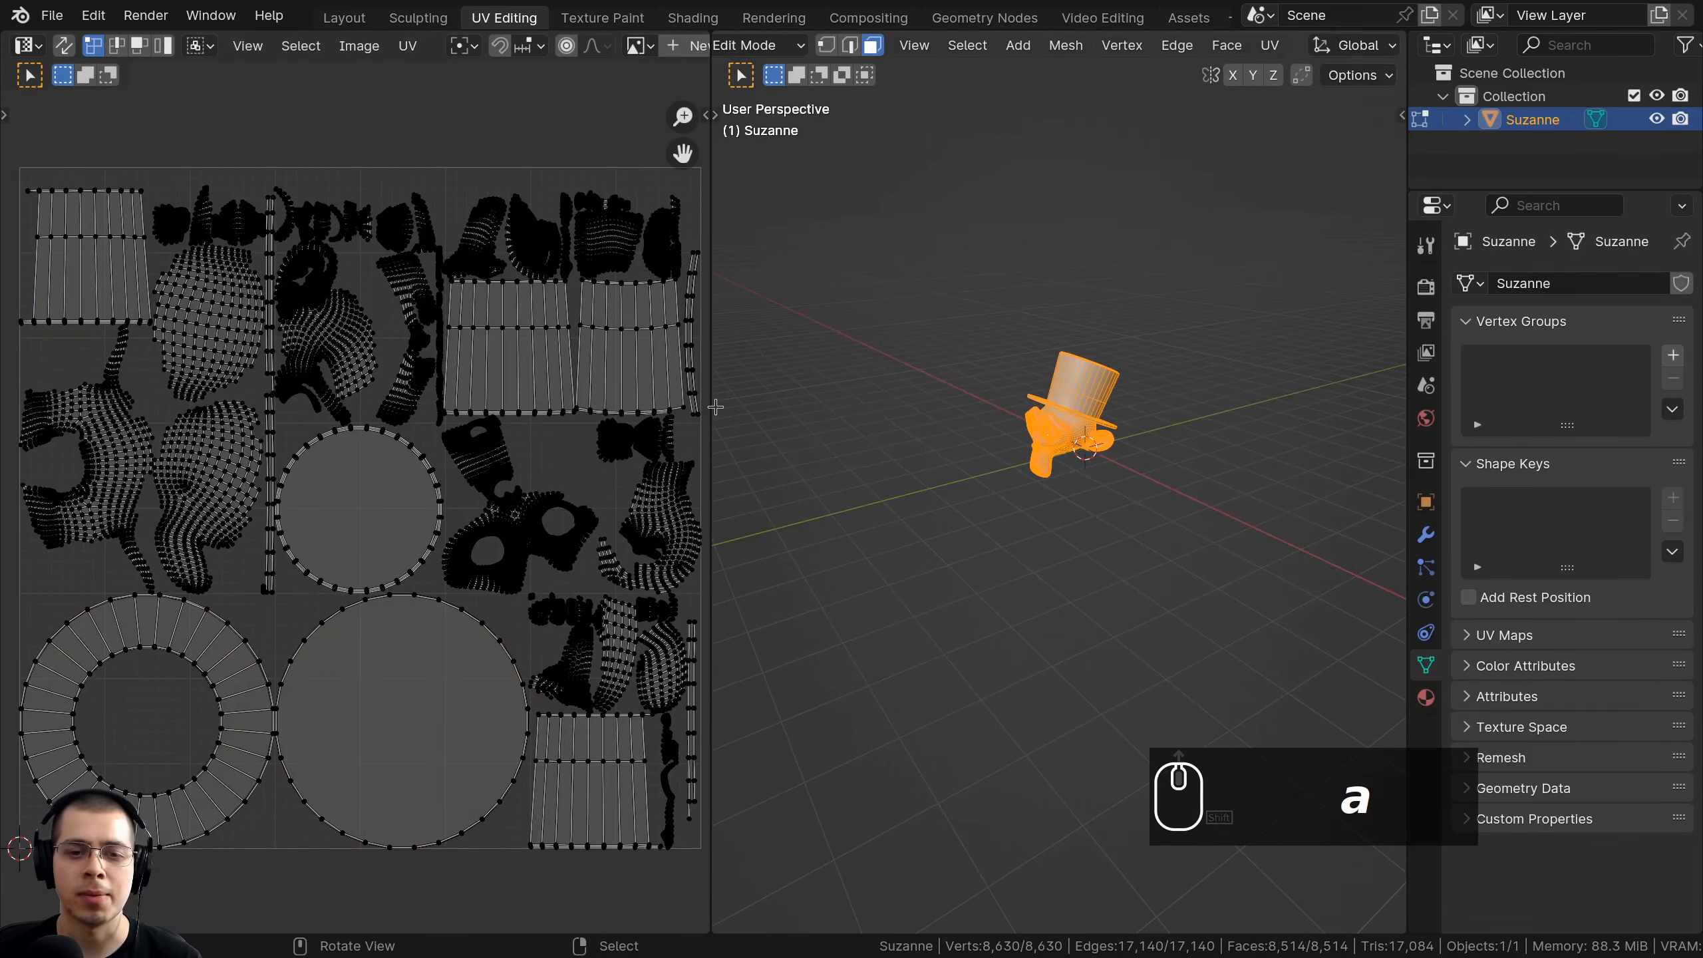
pyautogui.moveTo(711, 399); pyautogui.dragTo(813, 402)
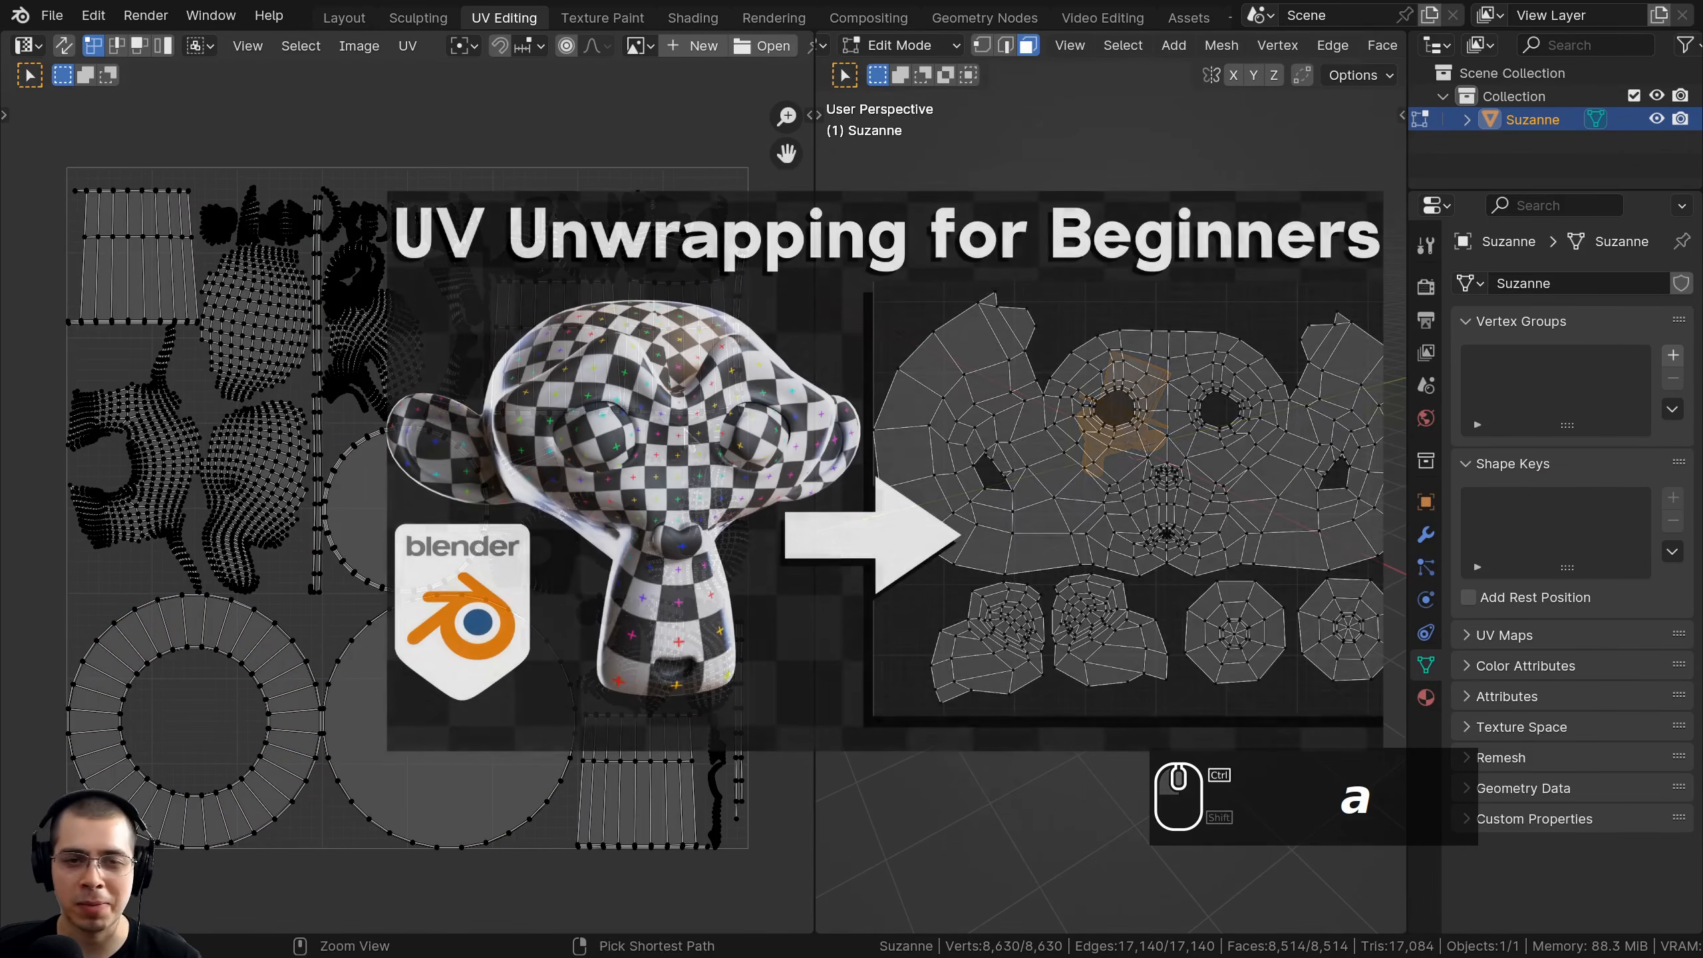
# Show the monkey head close up in the 3D viewport with its whole mesh selected and the UVs deselected.
pyautogui.press('a')
pyautogui.press('a')
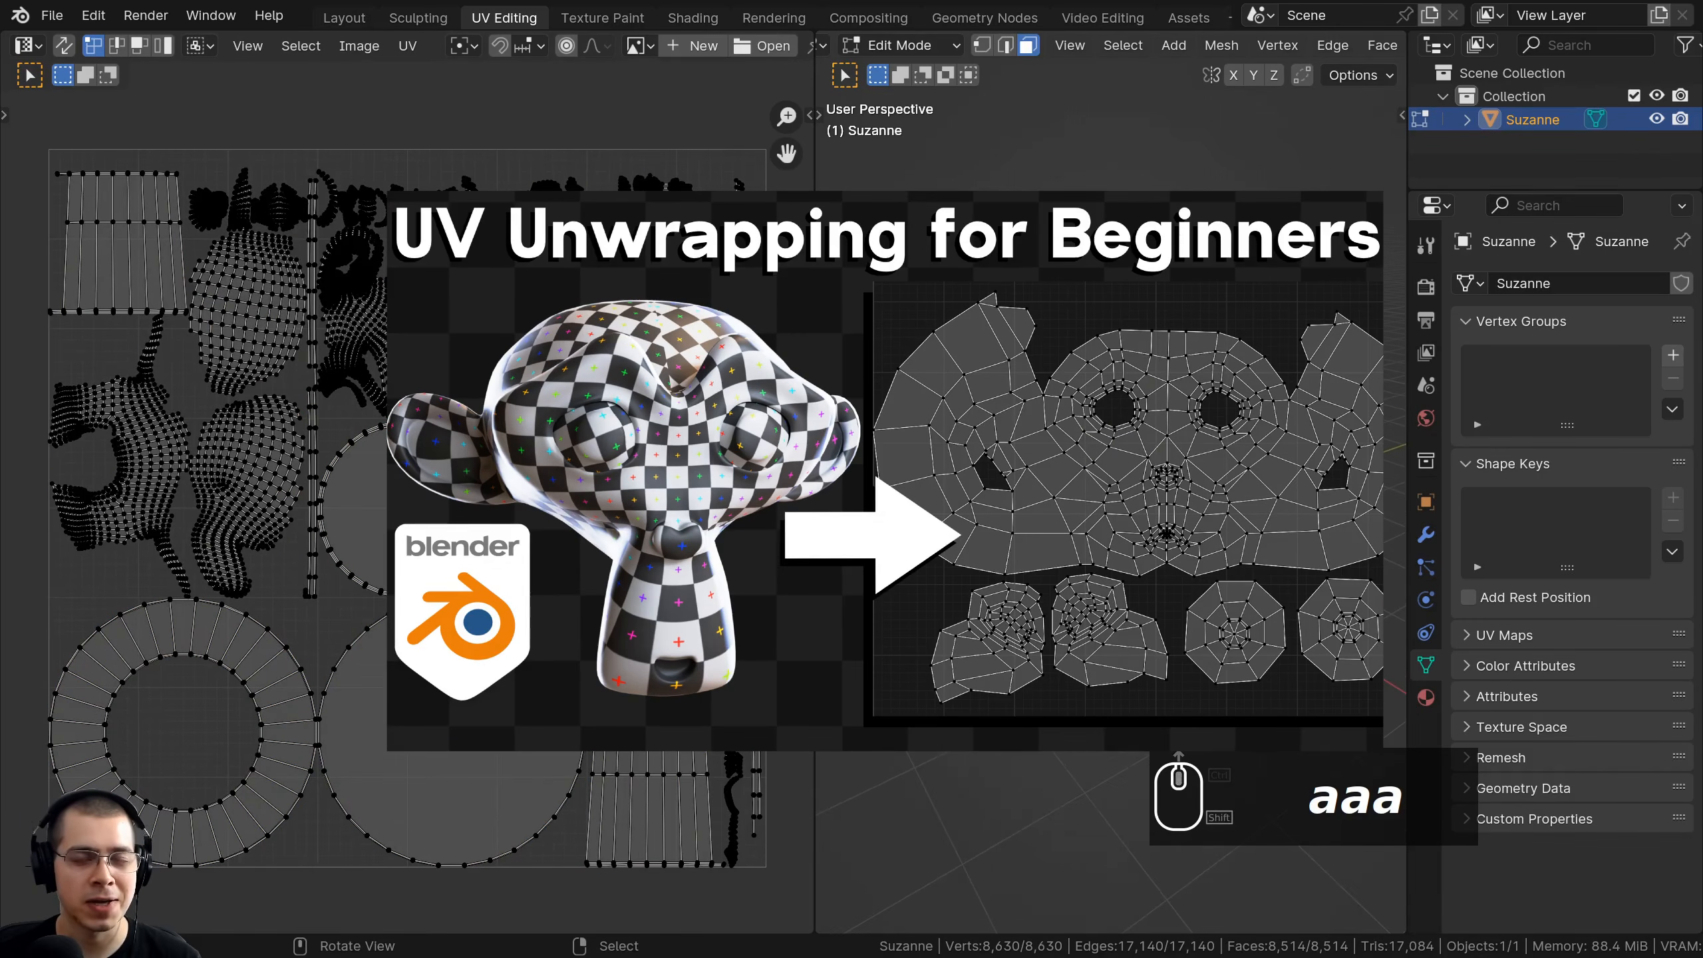
pyautogui.press('shift')
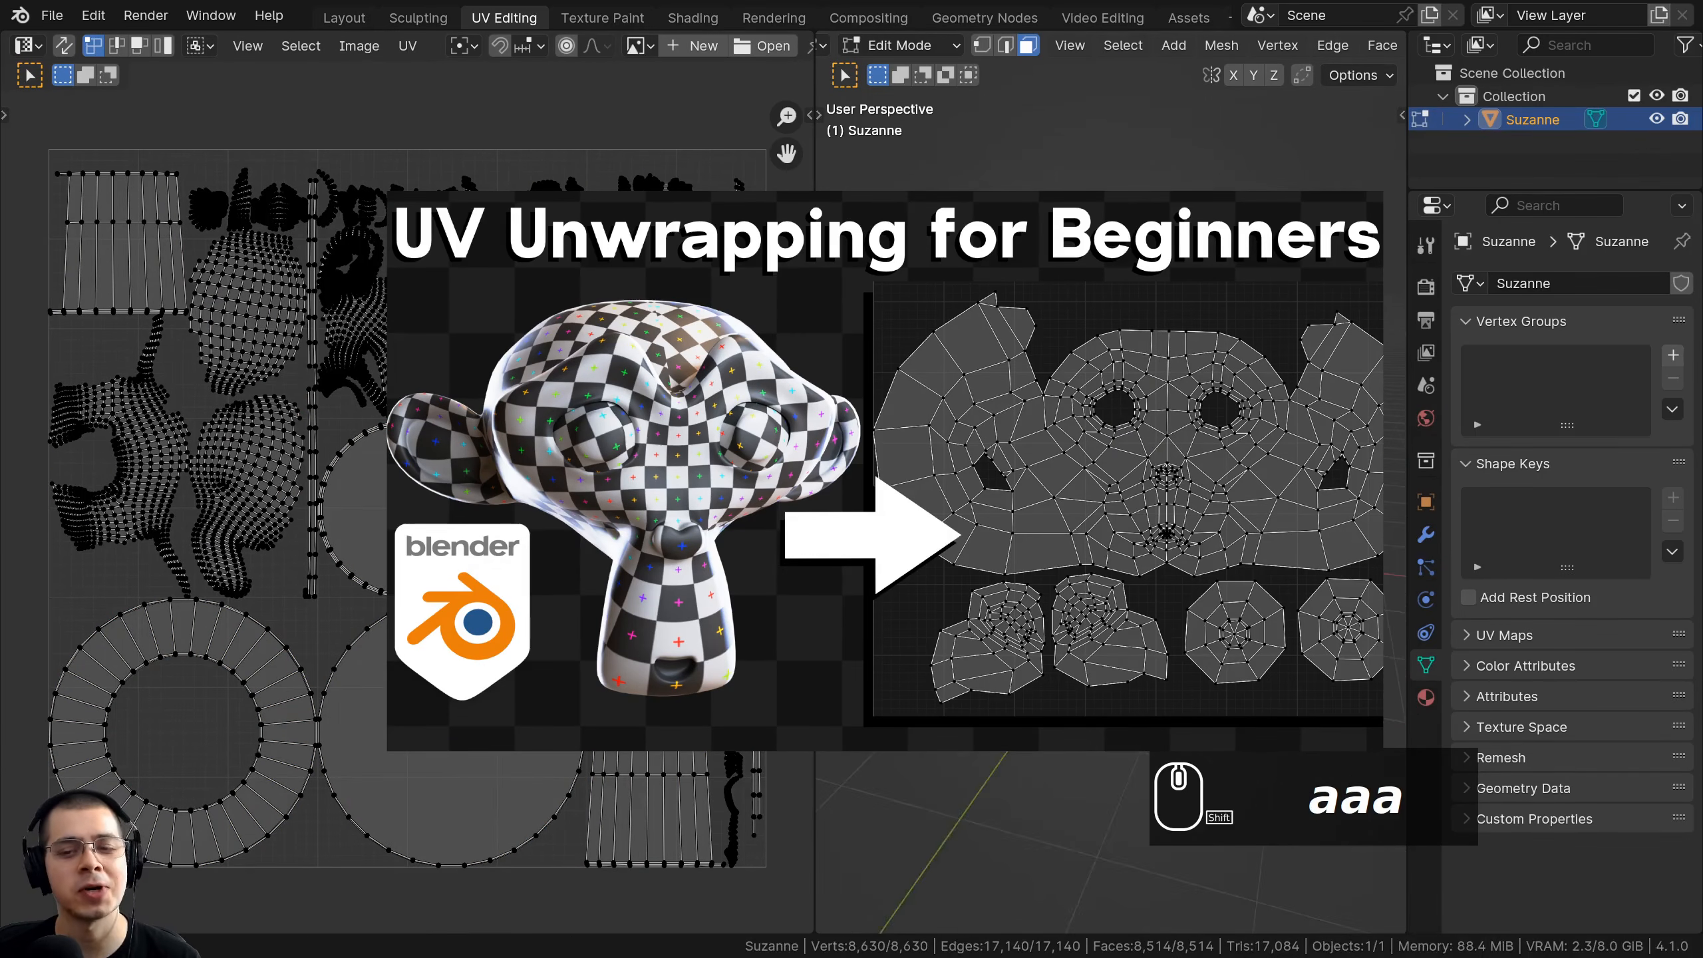
pyautogui.scroll(3, 1100, 429)
pyautogui.keyDown('shift'); pyautogui.moveTo(1086, 429); pyautogui.dragTo(1109, 437, button='middle'); pyautogui.keyUp('shift')
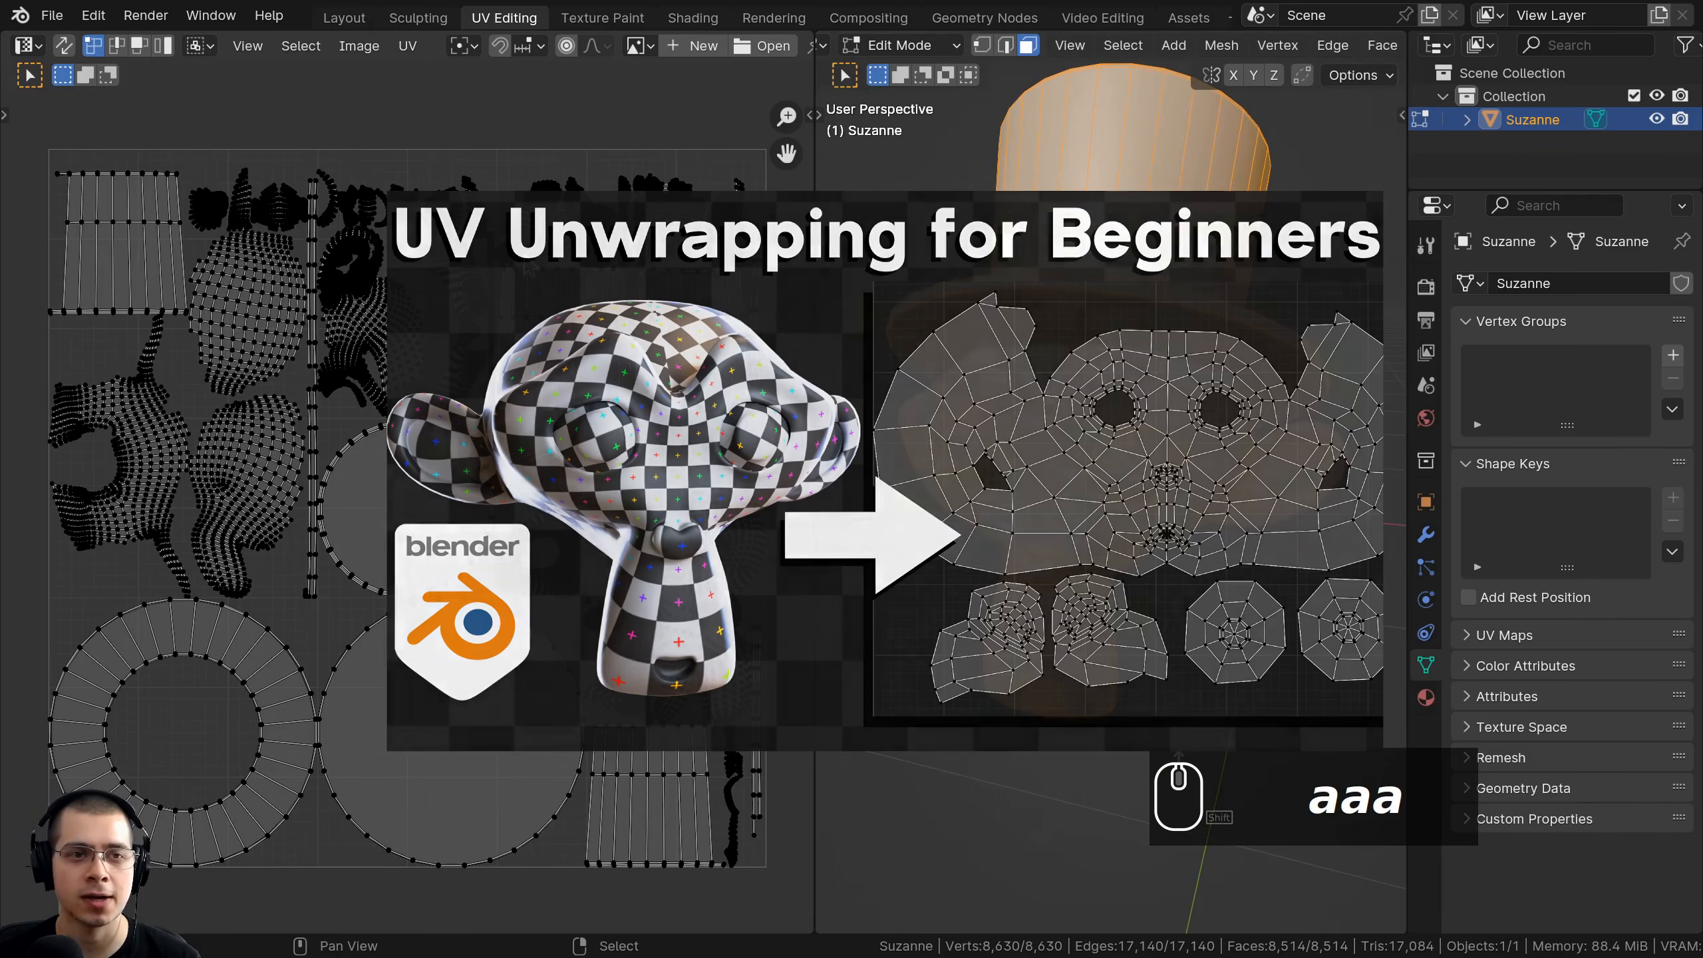
pyautogui.press('a')
pyautogui.press('a')
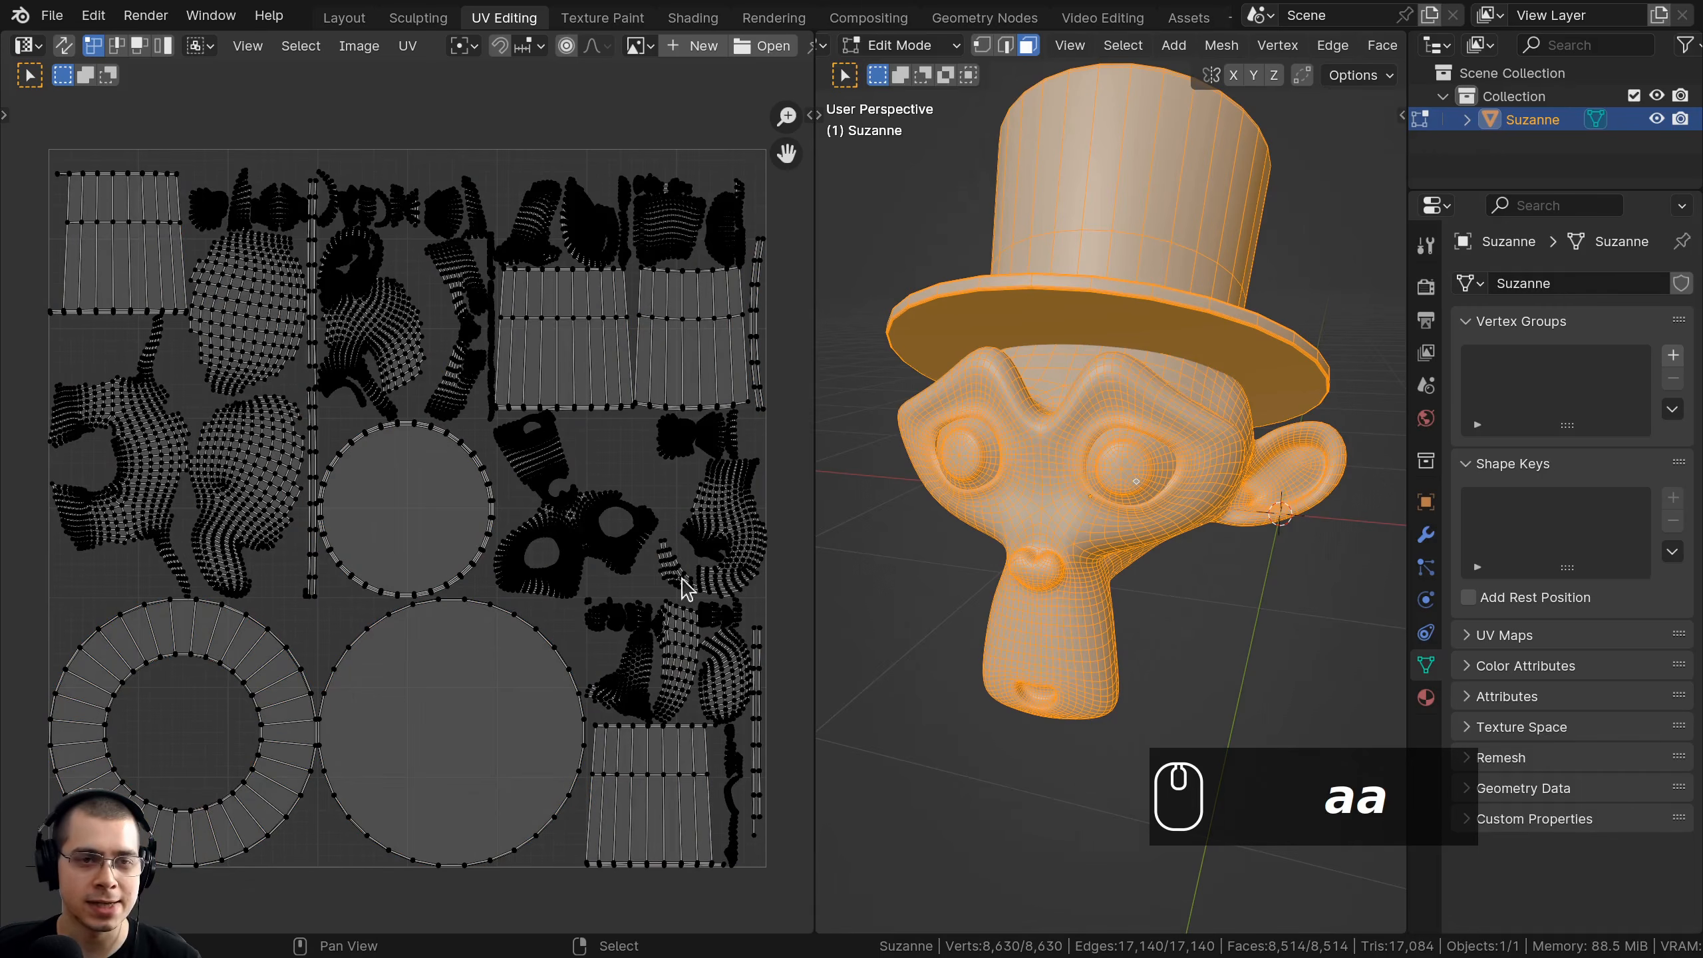
# Select the overlapping UV faces and examine the overlaps up close.
pyautogui.click(327, 49)
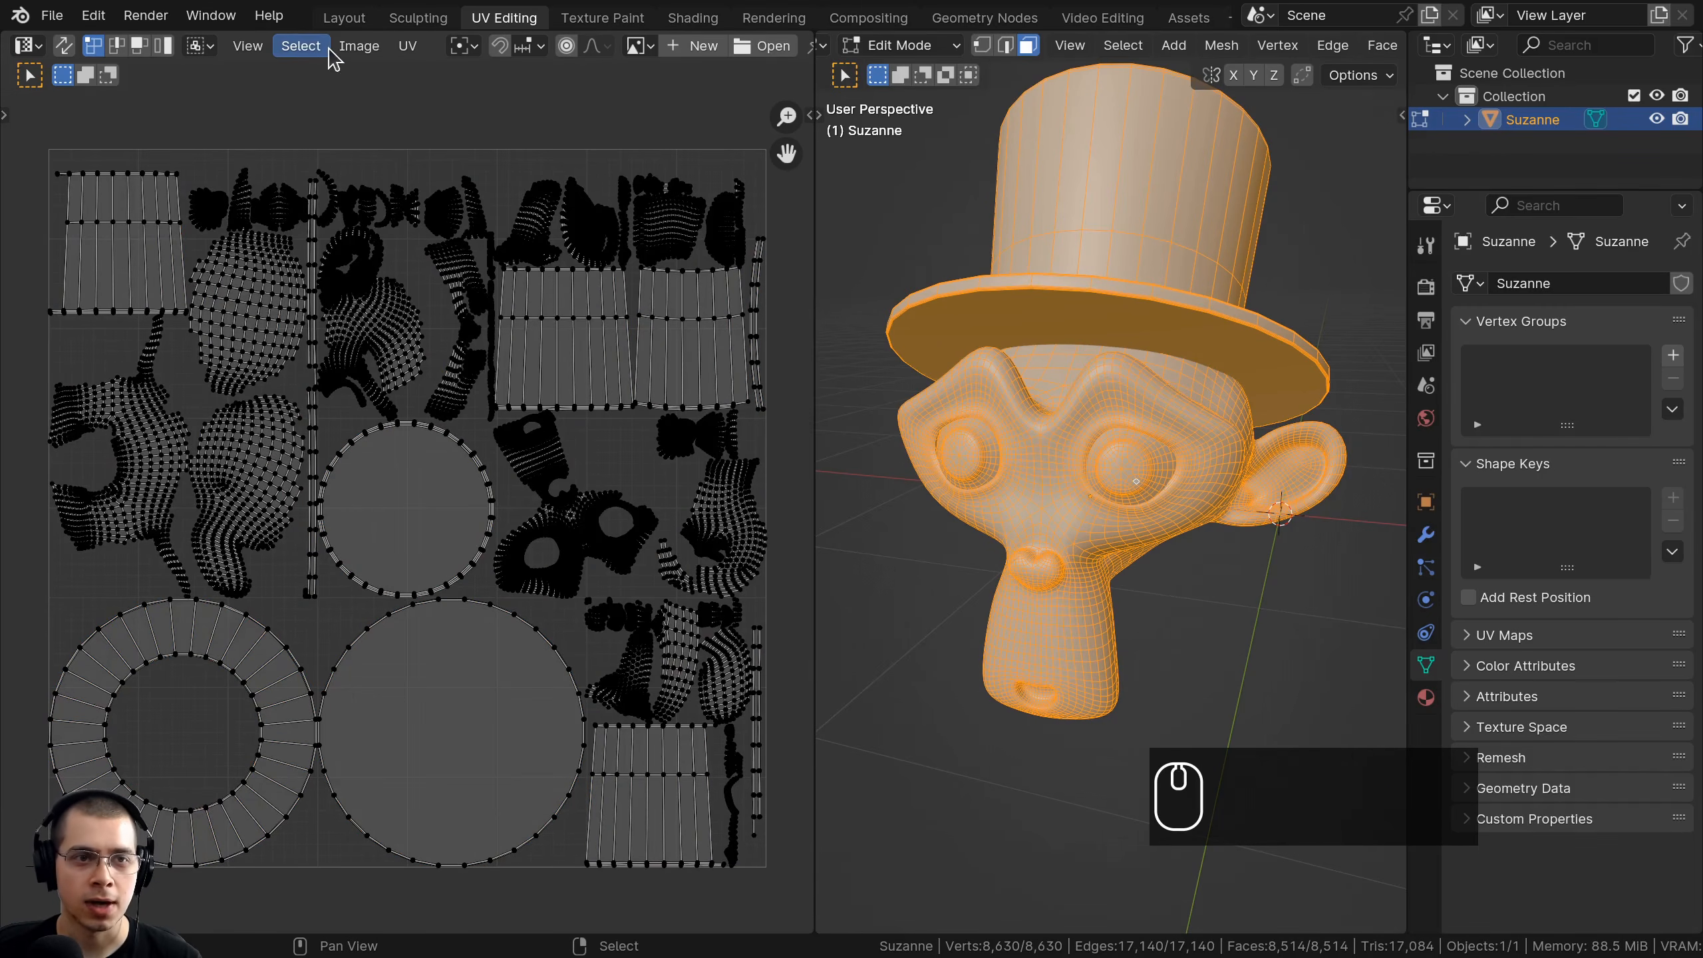
pyautogui.click(357, 386)
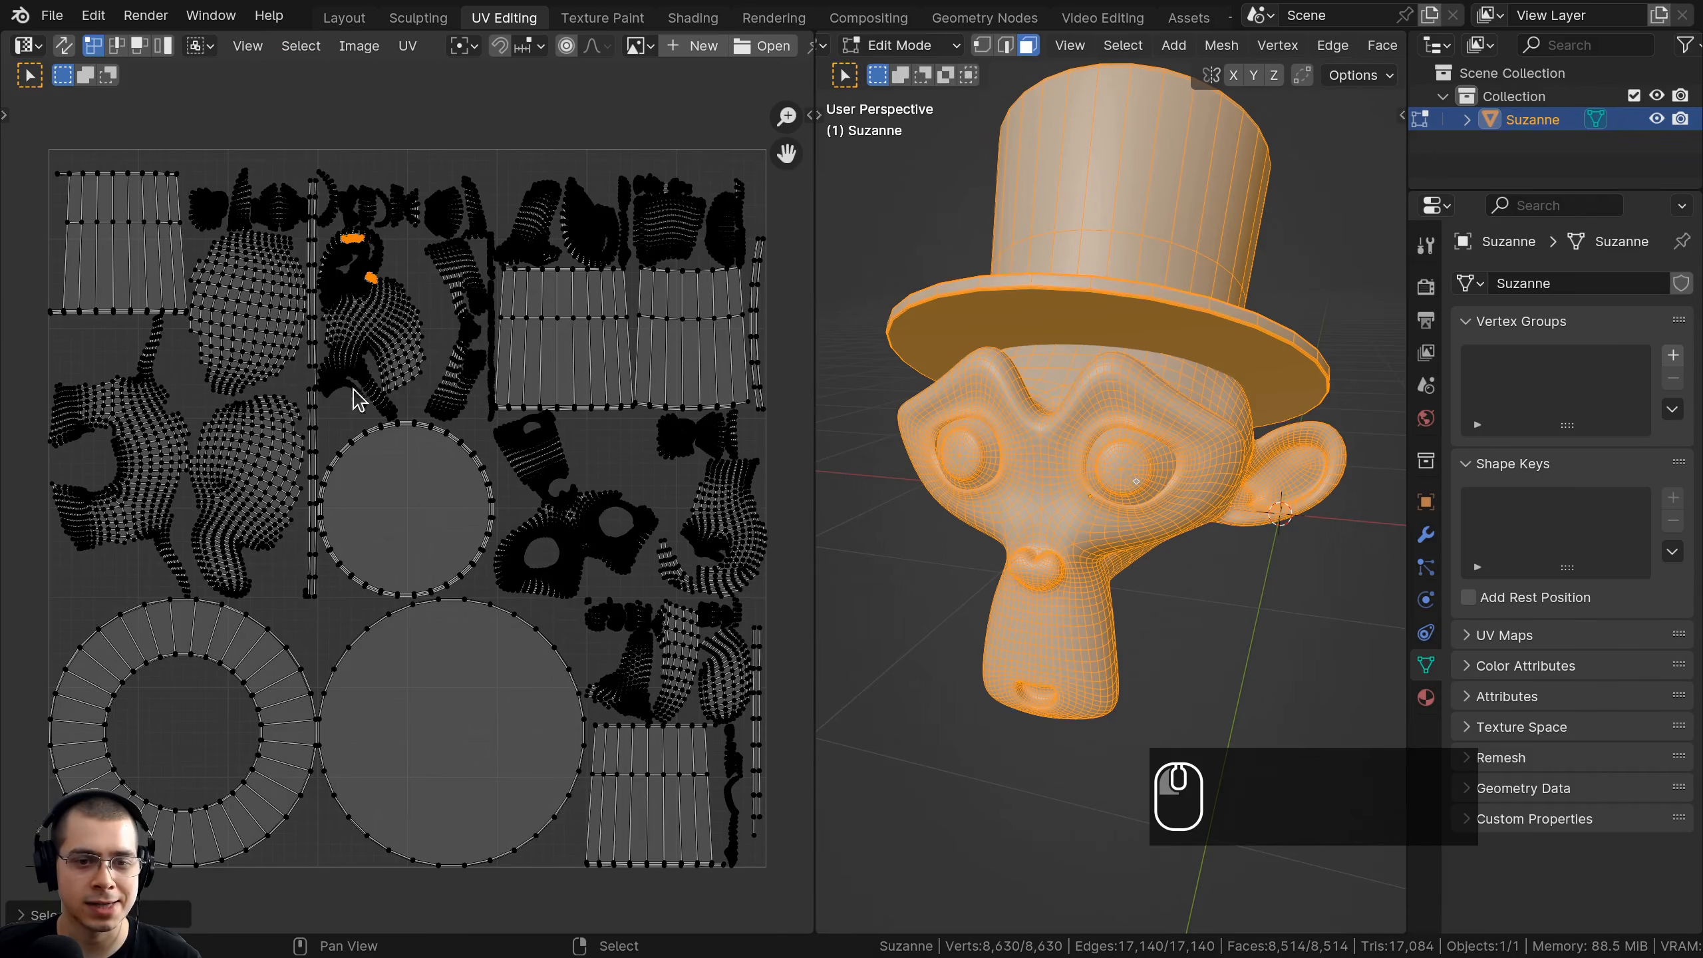
pyautogui.scroll(10, 396, 332)
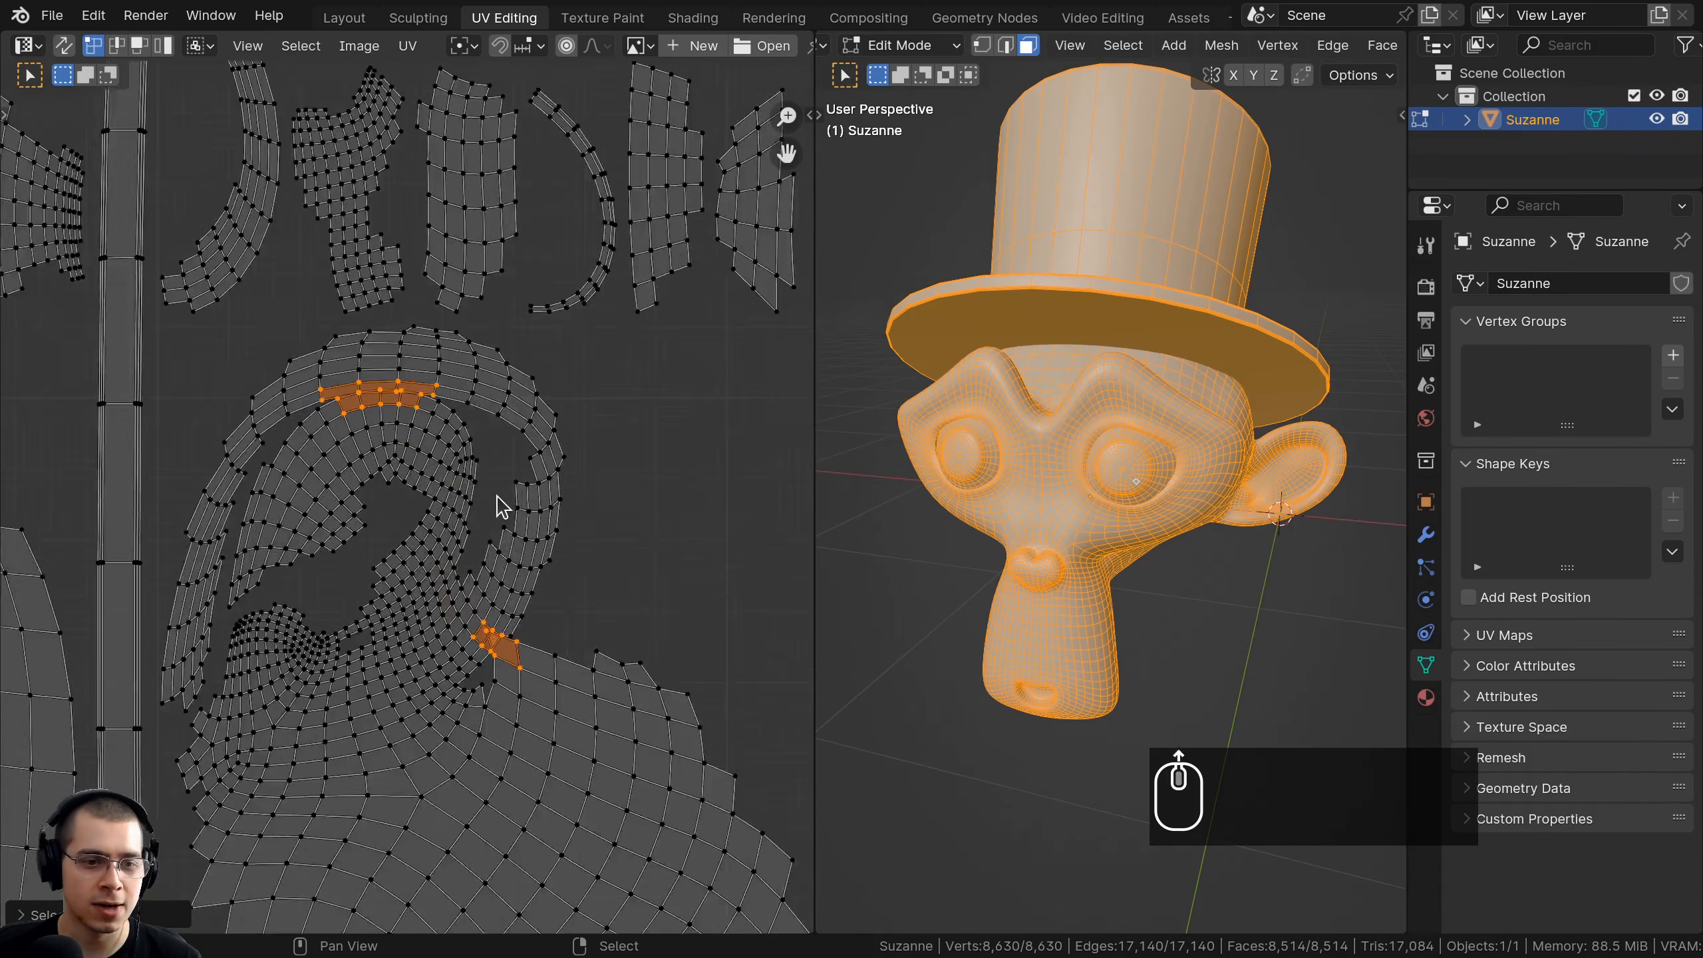
pyautogui.moveTo(419, 467); pyautogui.dragTo(397, 414, button='middle')
pyautogui.scroll(3, 442, 570)
pyautogui.scroll(-2, 503, 537)
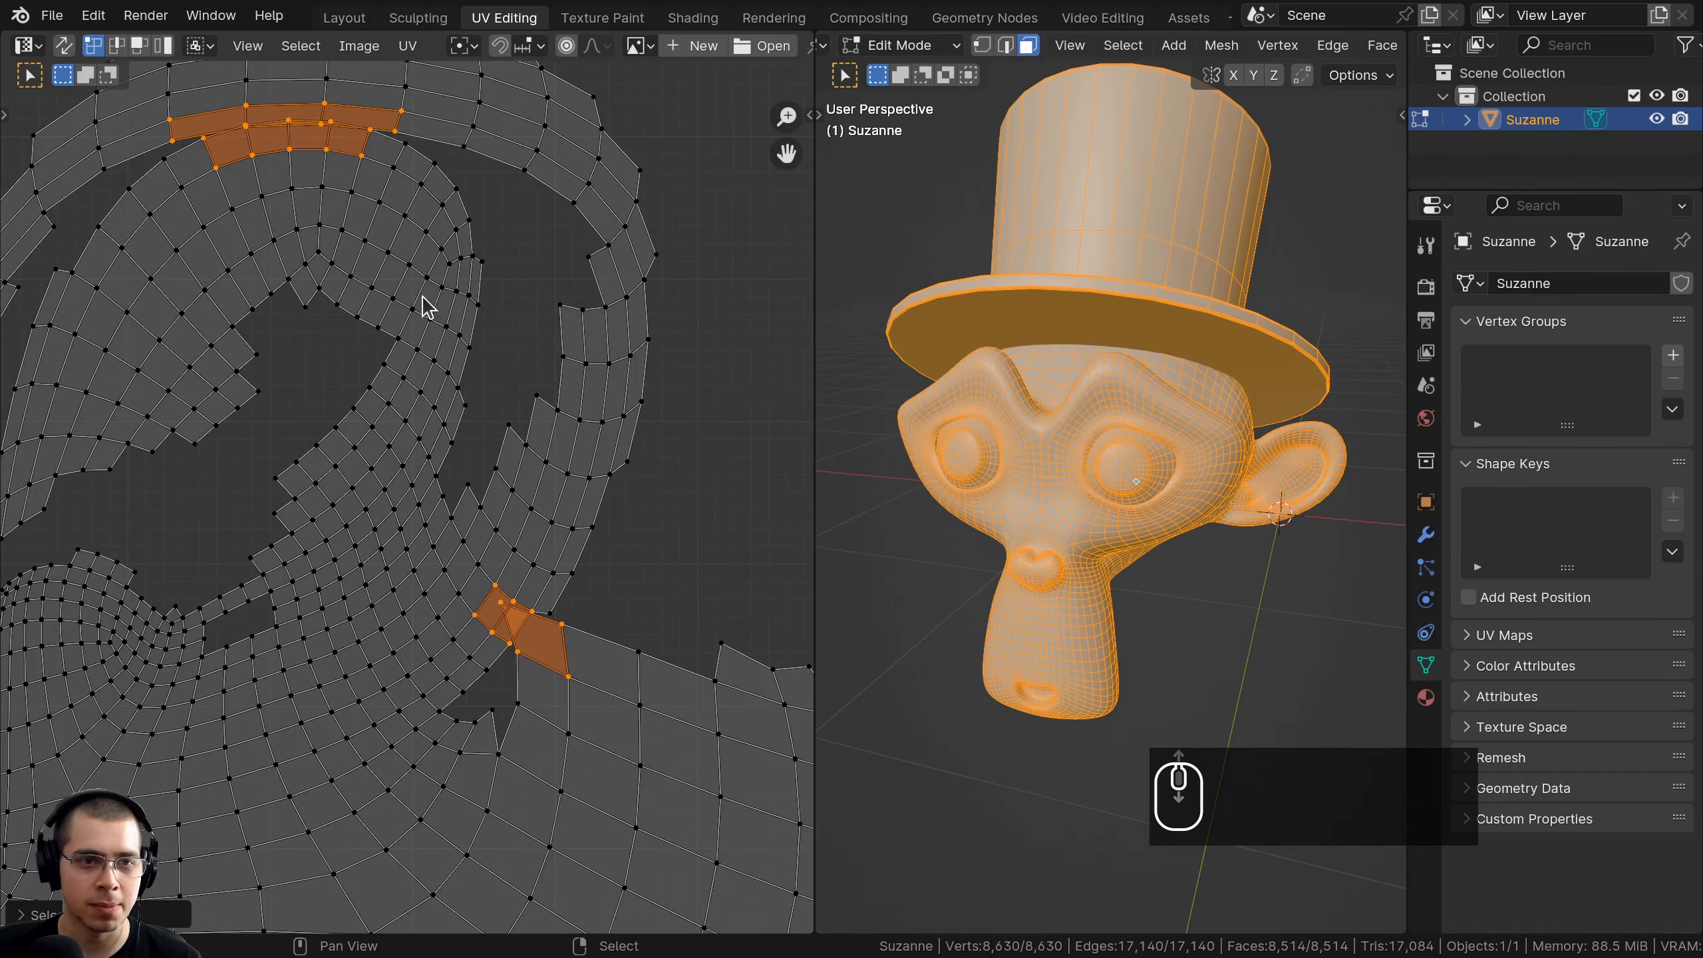
# Select the row of UV vertices along the upper overlap, move it down and scale it to separate the faces.
pyautogui.click(362, 130)
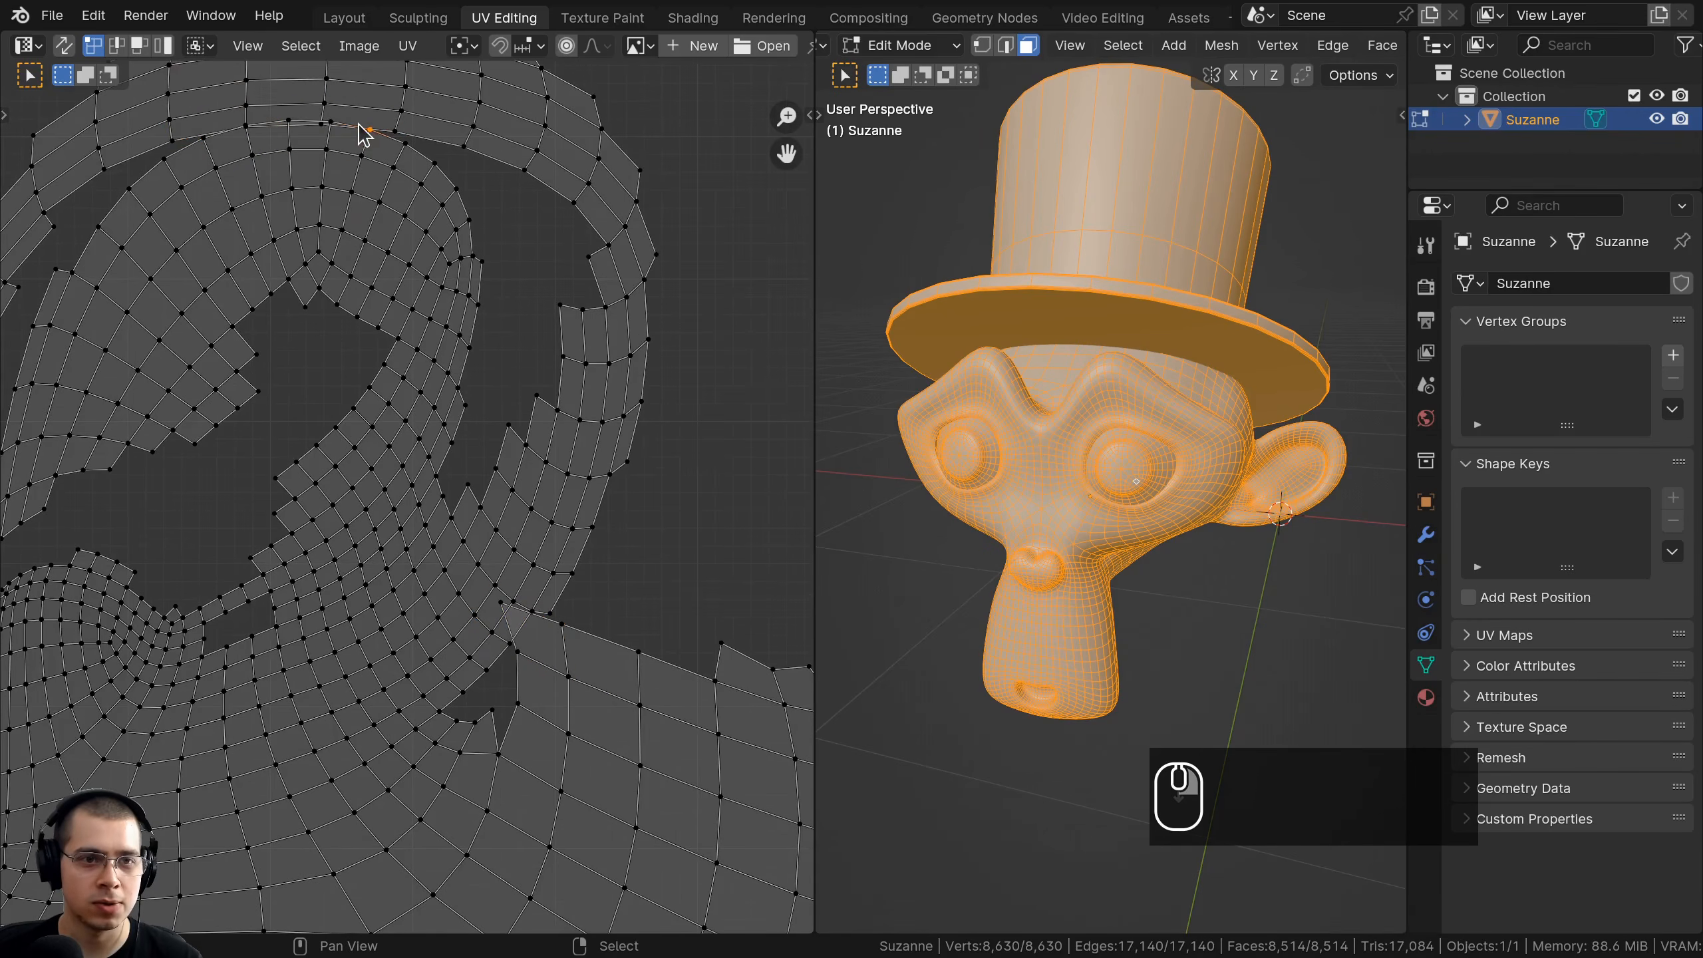
pyautogui.keyDown('shift'); pyautogui.click(291, 119); pyautogui.keyUp('shift')
pyautogui.press('g')
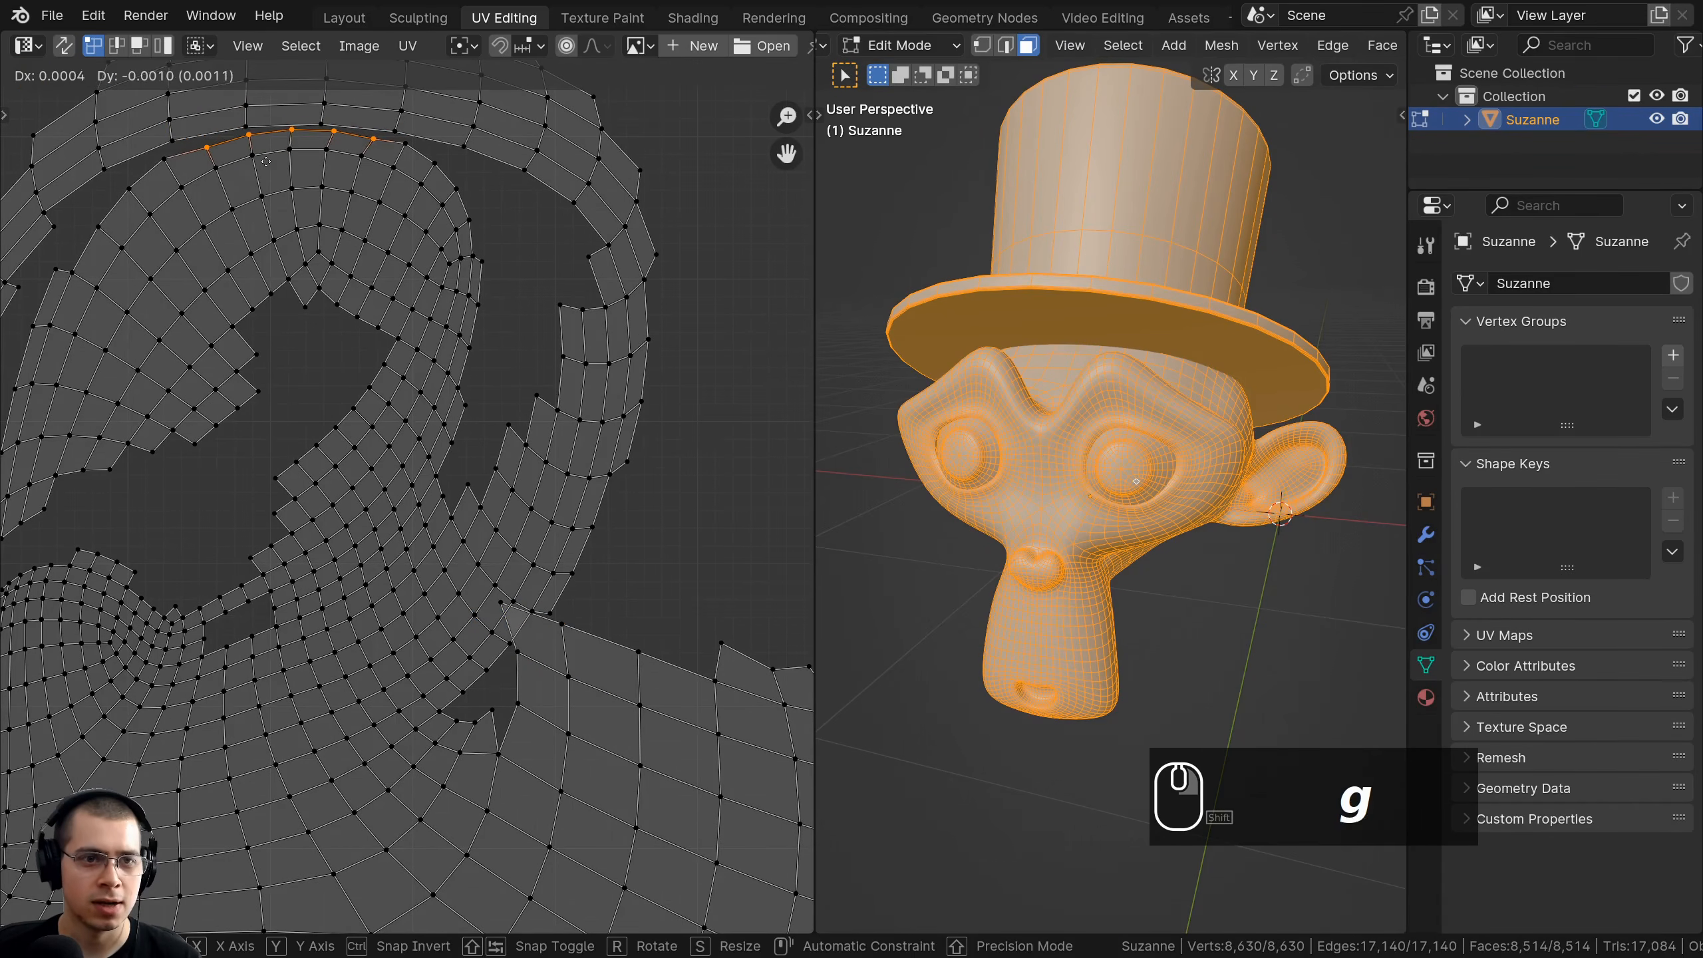
pyautogui.press('s')
pyautogui.click(510, 476)
# Move the corner UV vertex at the lower overlap away from the neighbouring faces.
pyautogui.scroll(3, 436, 450)
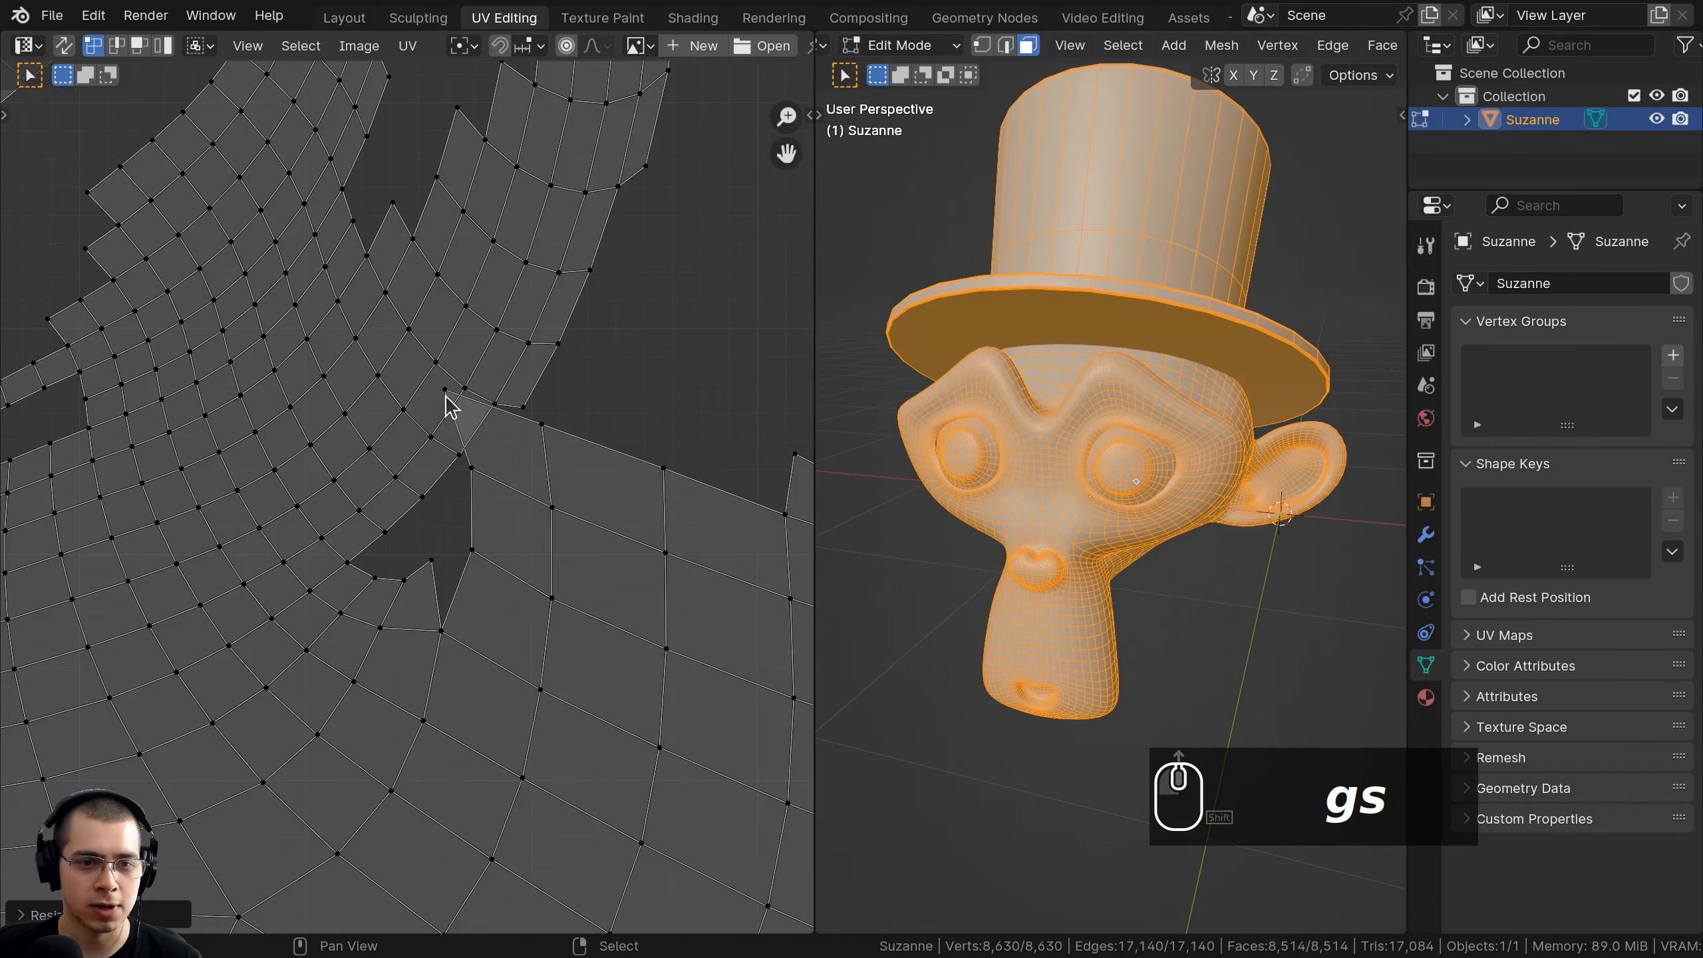
pyautogui.press('g')
pyautogui.click(495, 445)
pyautogui.scroll(-5, 470, 477)
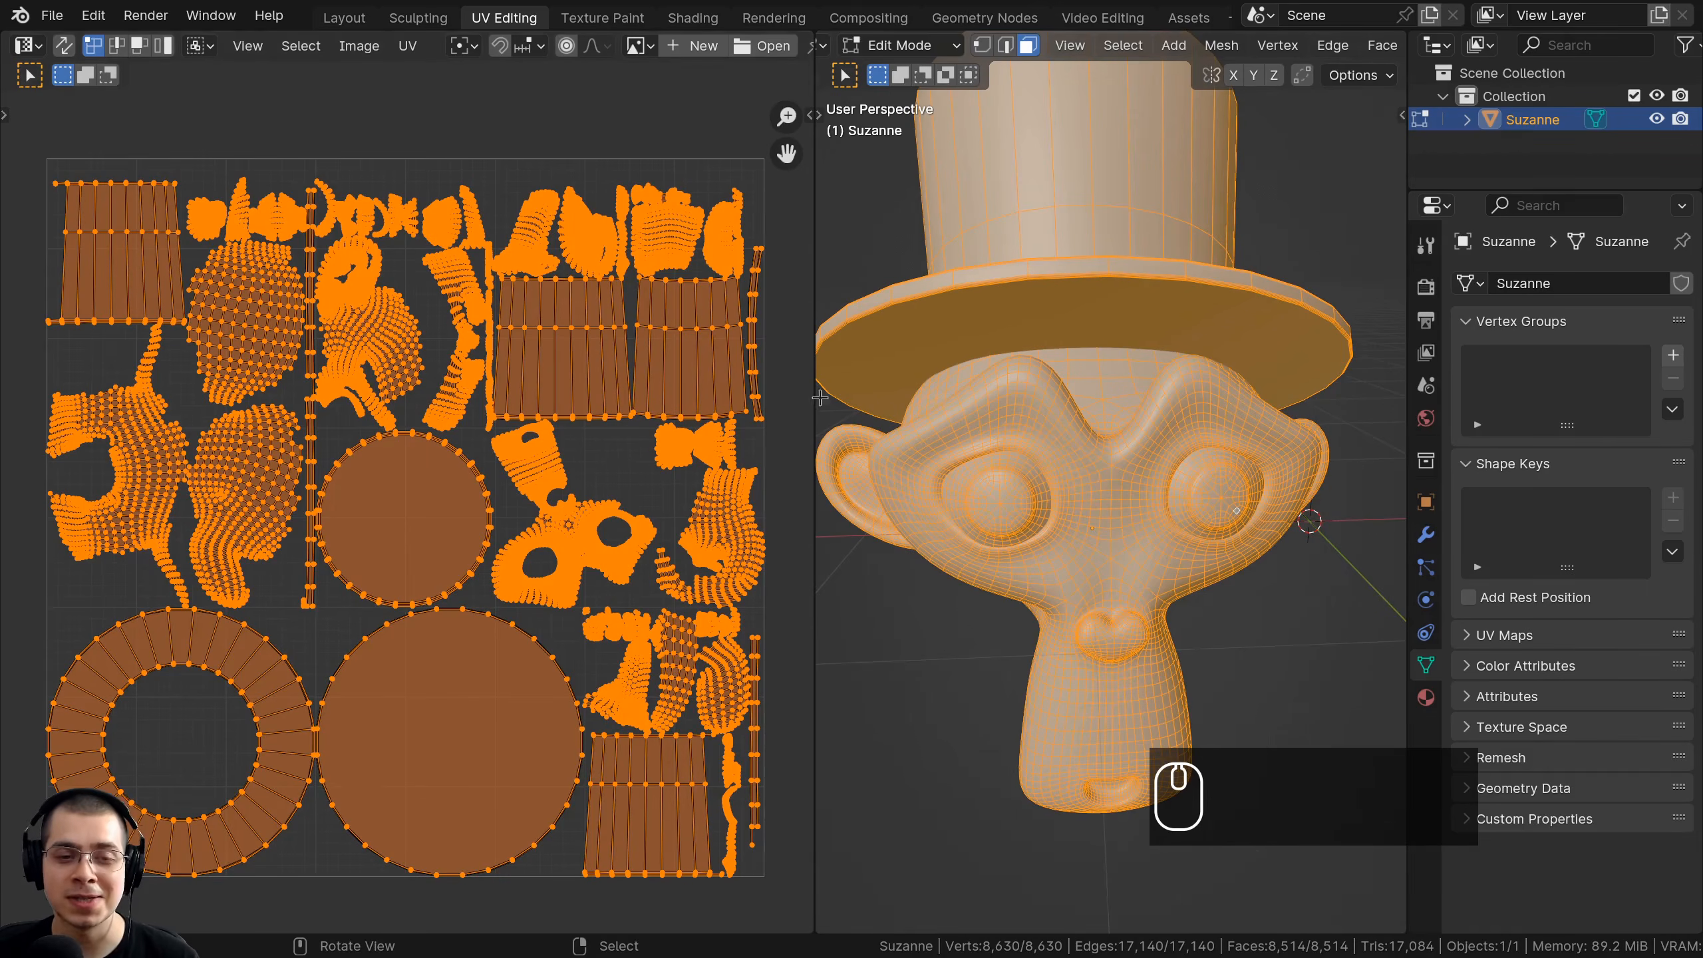
# Leave Edit Mode and return to the Layout workspace with the model in view.
pyautogui.moveTo(1050, 481); pyautogui.dragTo(1020, 363, button='middle')
pyautogui.press('Tab')
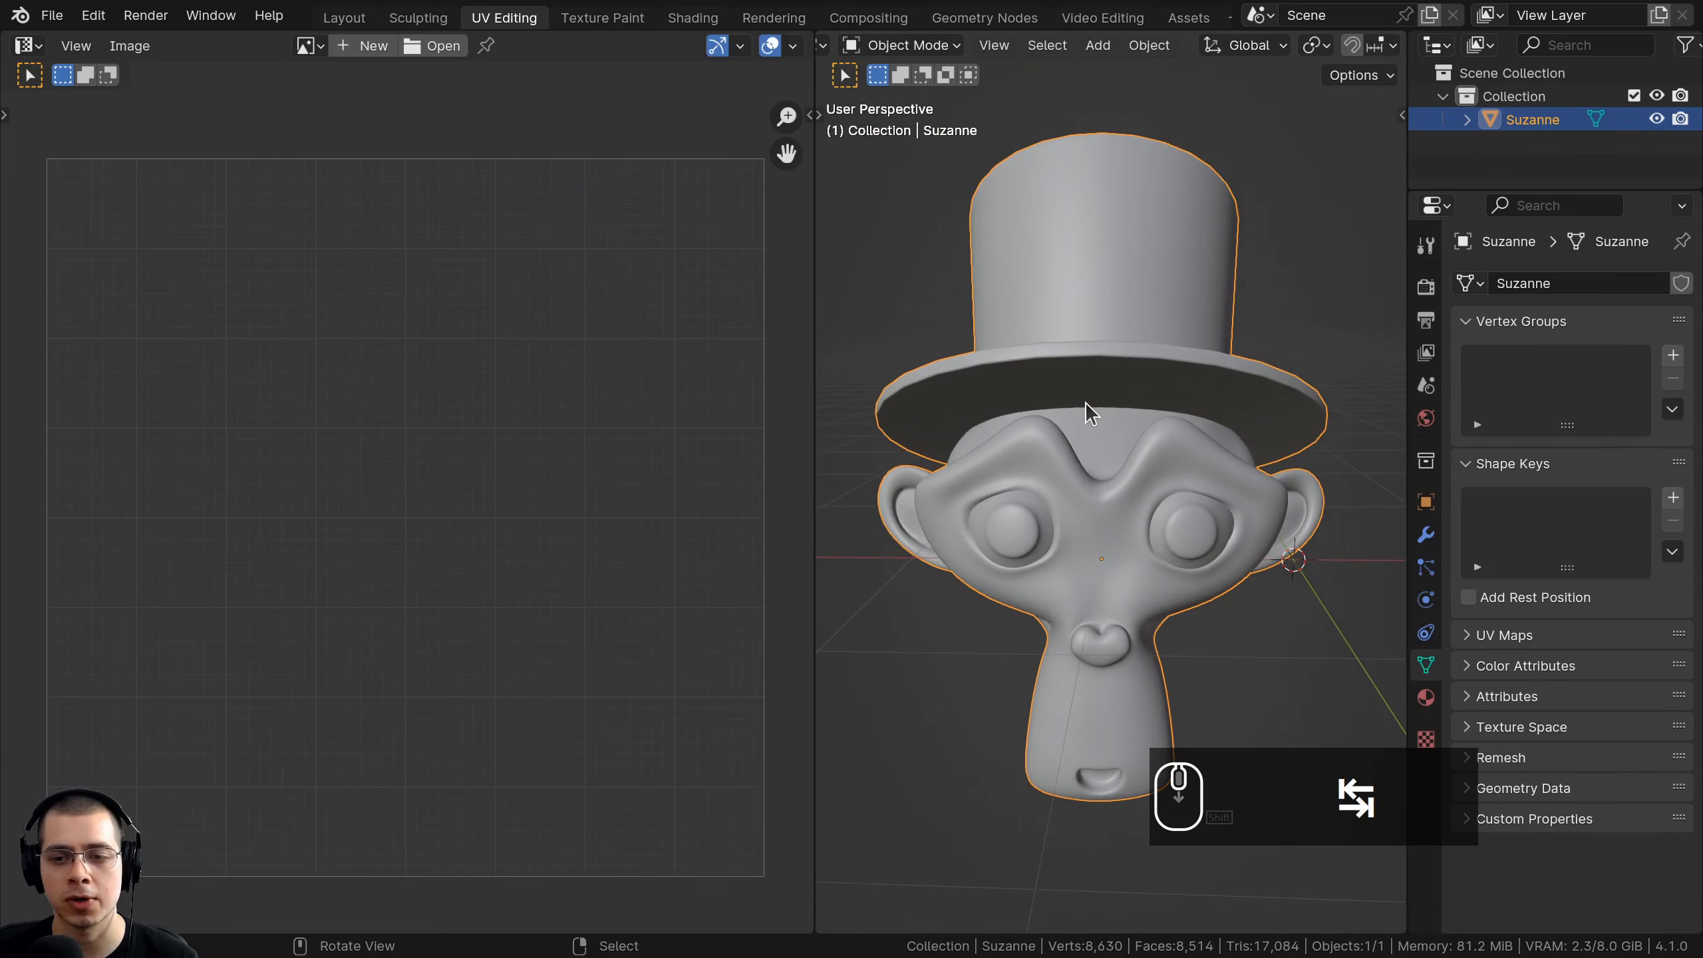
pyautogui.click(344, 17)
pyautogui.moveTo(521, 171); pyautogui.dragTo(852, 389, button='middle')
pyautogui.hotkey('ctrl', 'b')
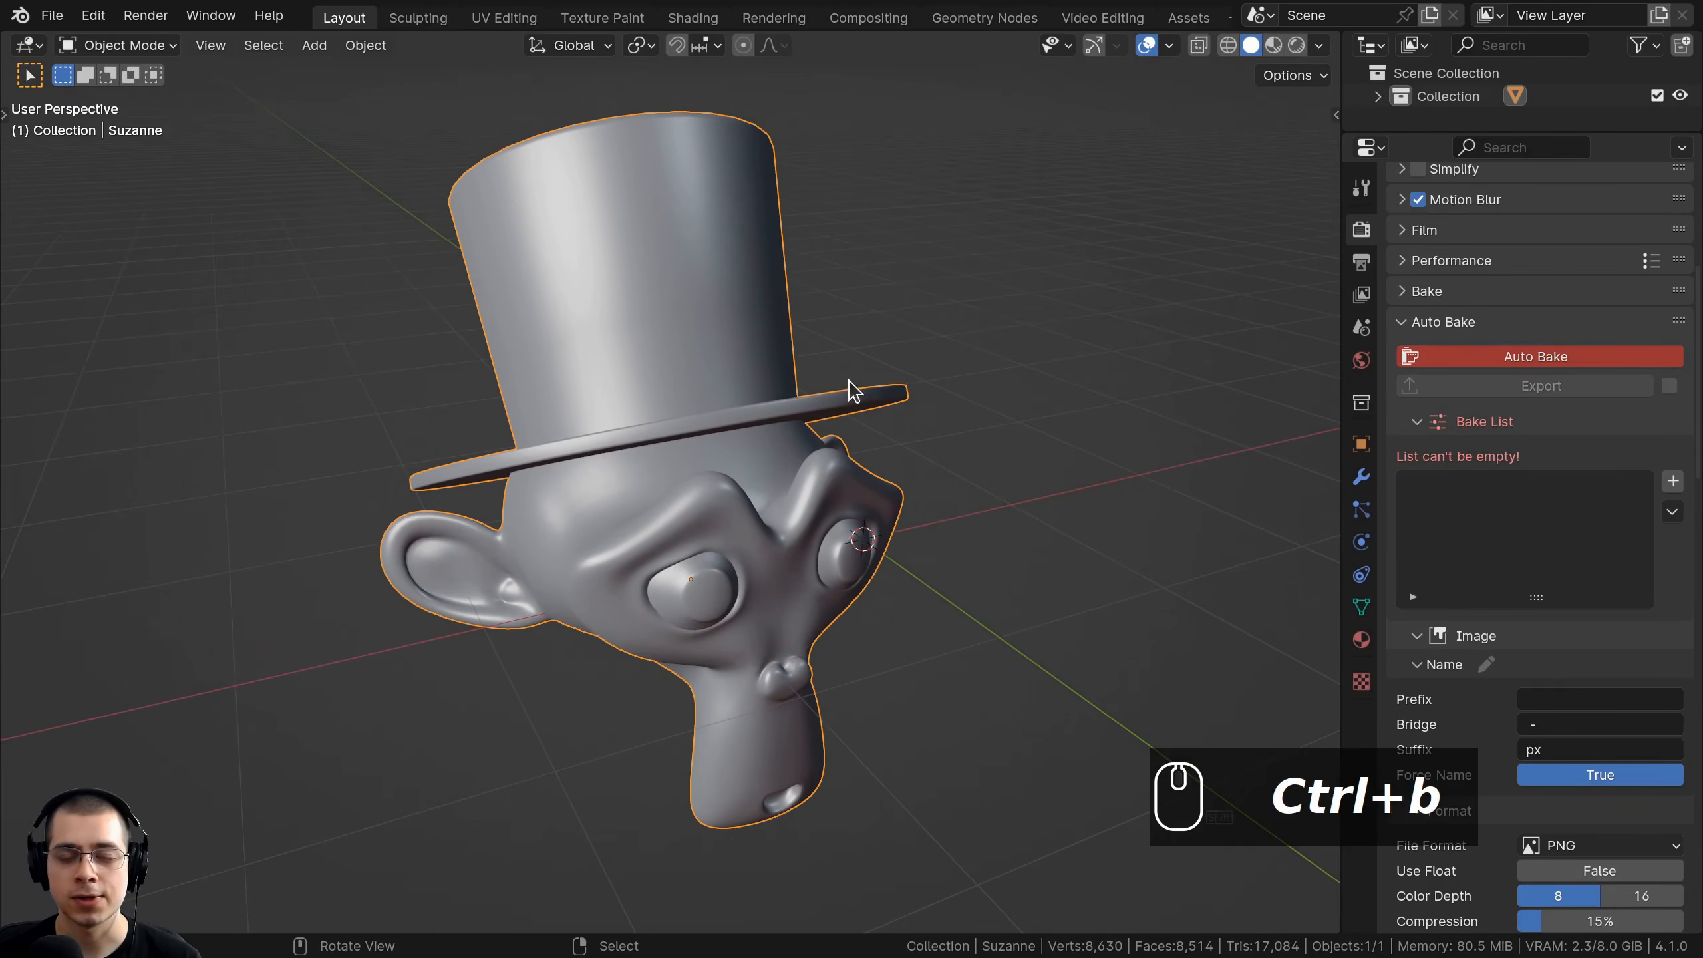
# Deselect everything and select the monkey head with the top hat again.
pyautogui.press('a')
pyautogui.press('a')
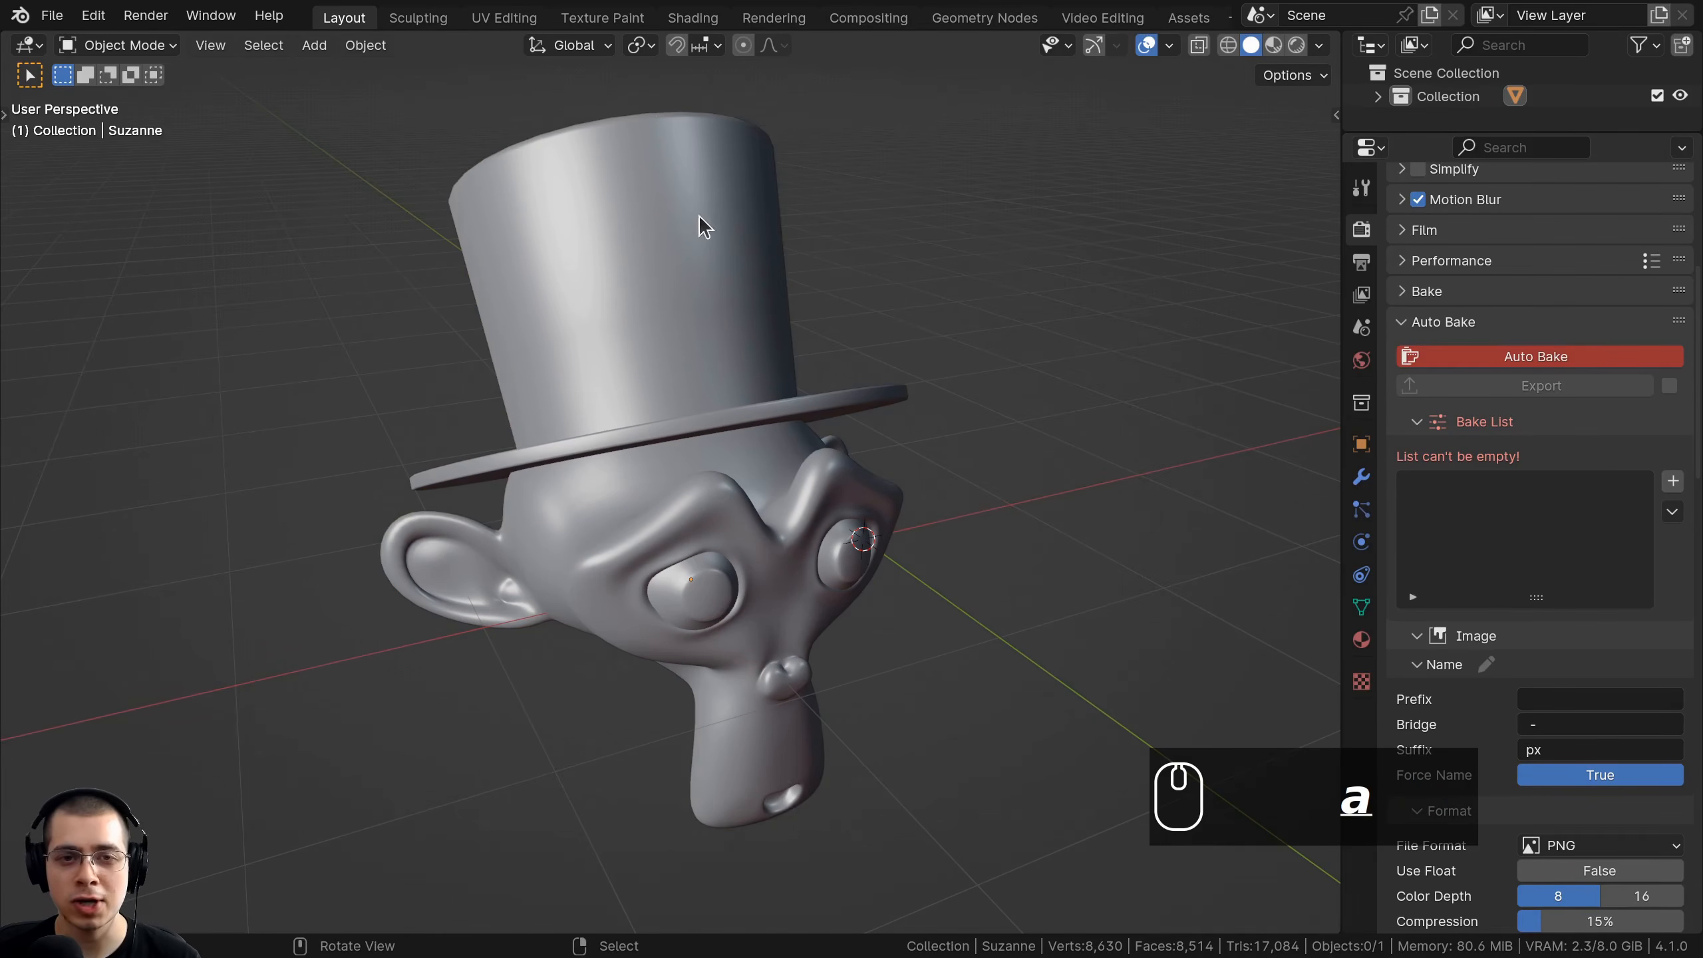
pyautogui.rightClick(686, 171)
pyautogui.moveTo(722, 241); pyautogui.dragTo(703, 263, button='middle')
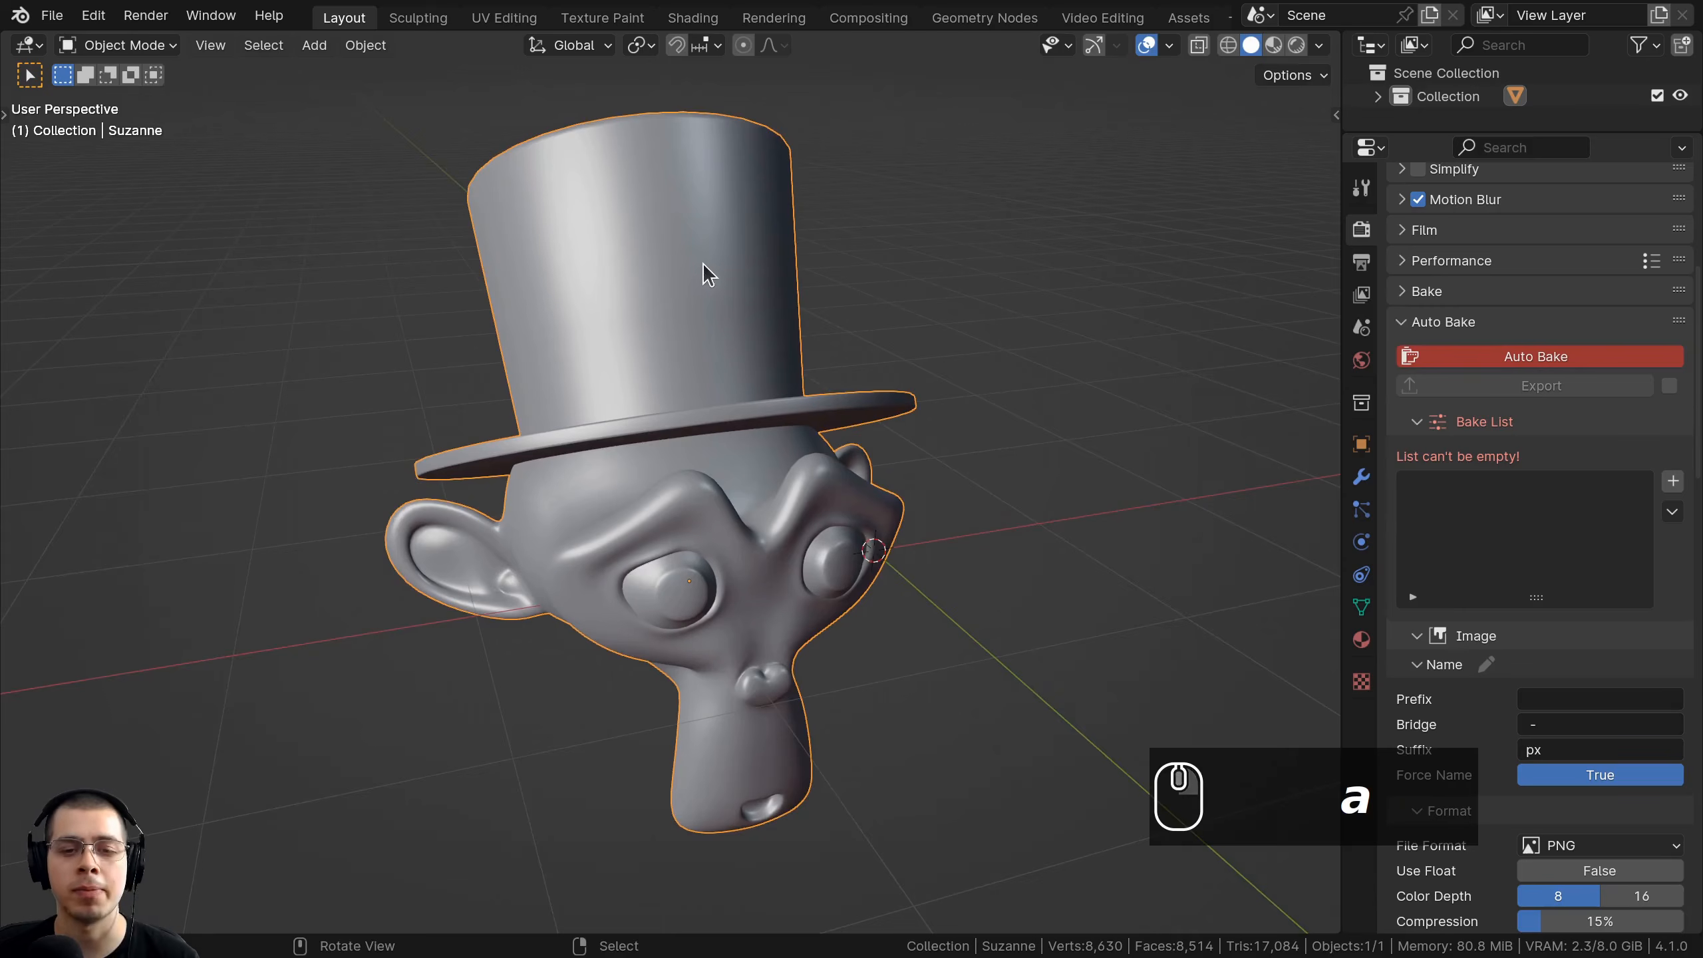
pyautogui.press('a')
pyautogui.press('a')
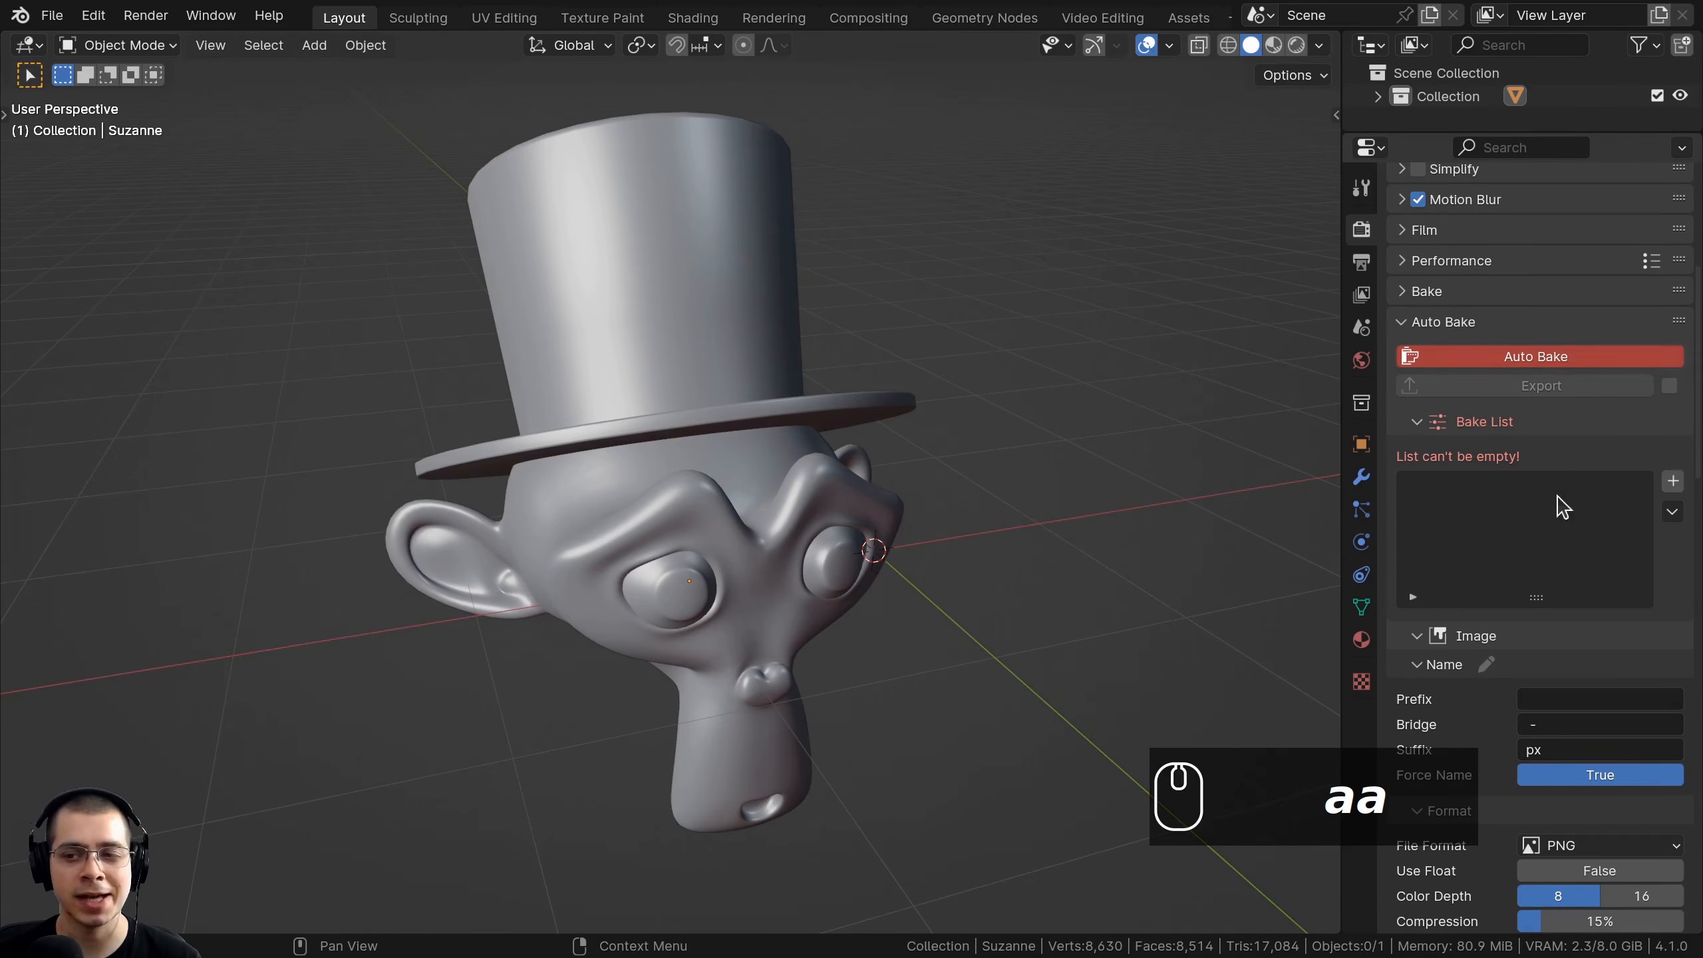
pyautogui.rightClick(638, 165)
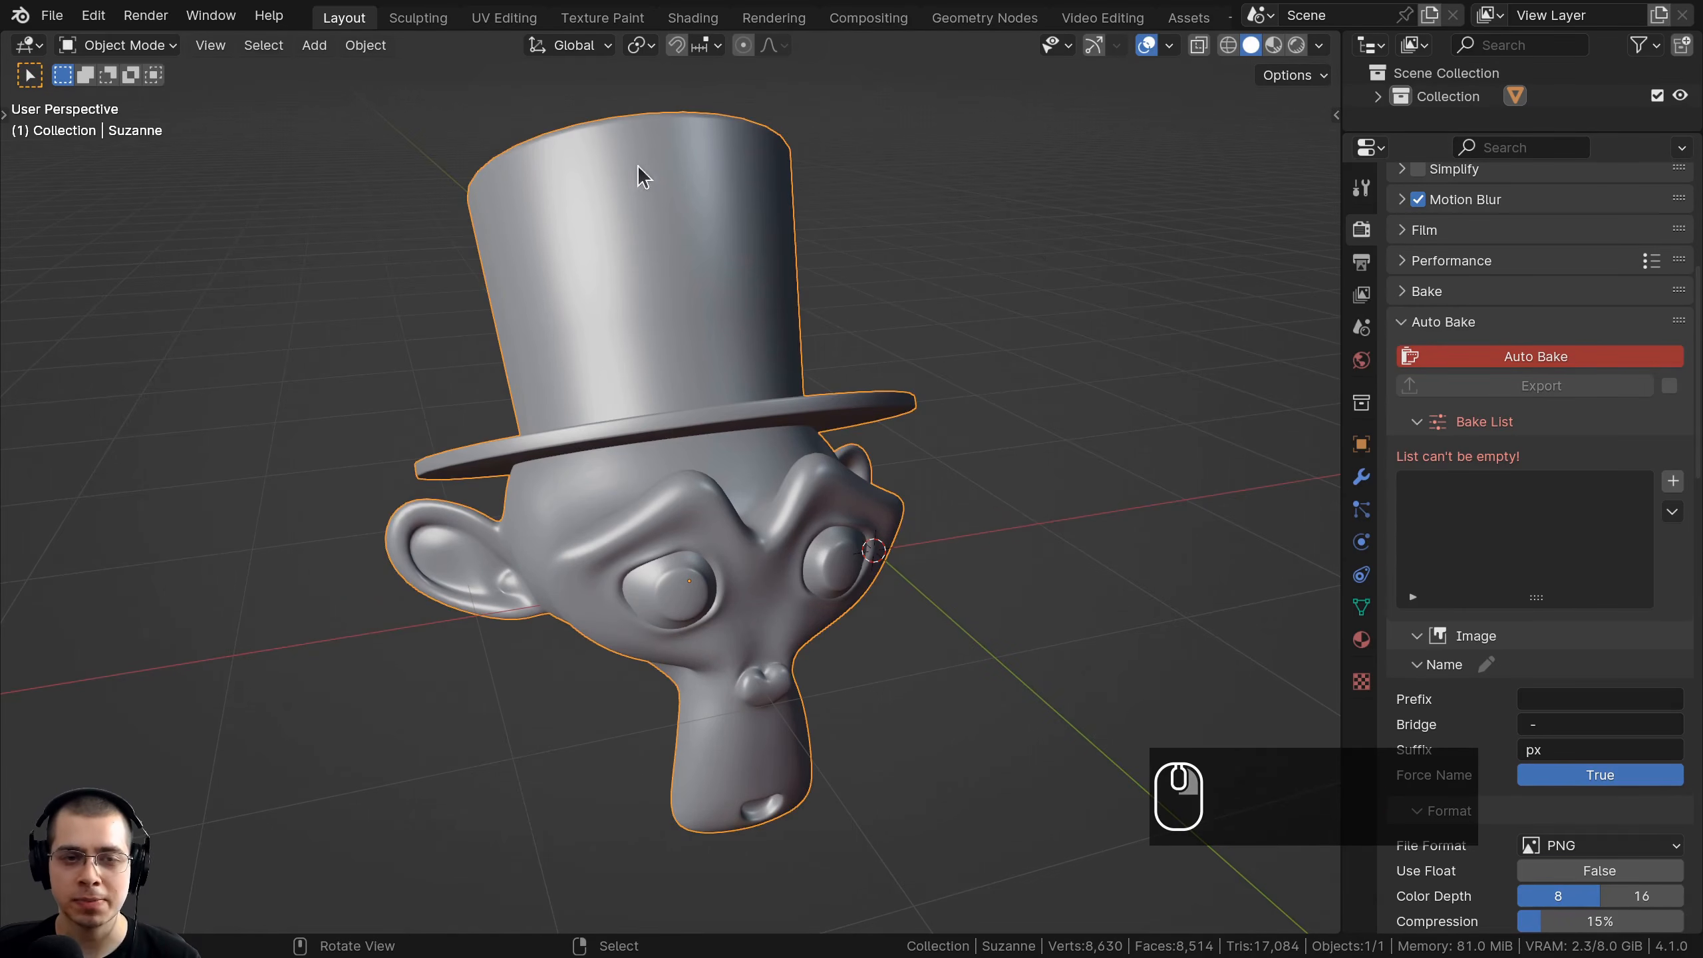
# Widen the properties editor and add a new entry to the Auto Bake add-on's bake list.
pyautogui.moveTo(919, 352); pyautogui.dragTo(783, 485, button='middle')
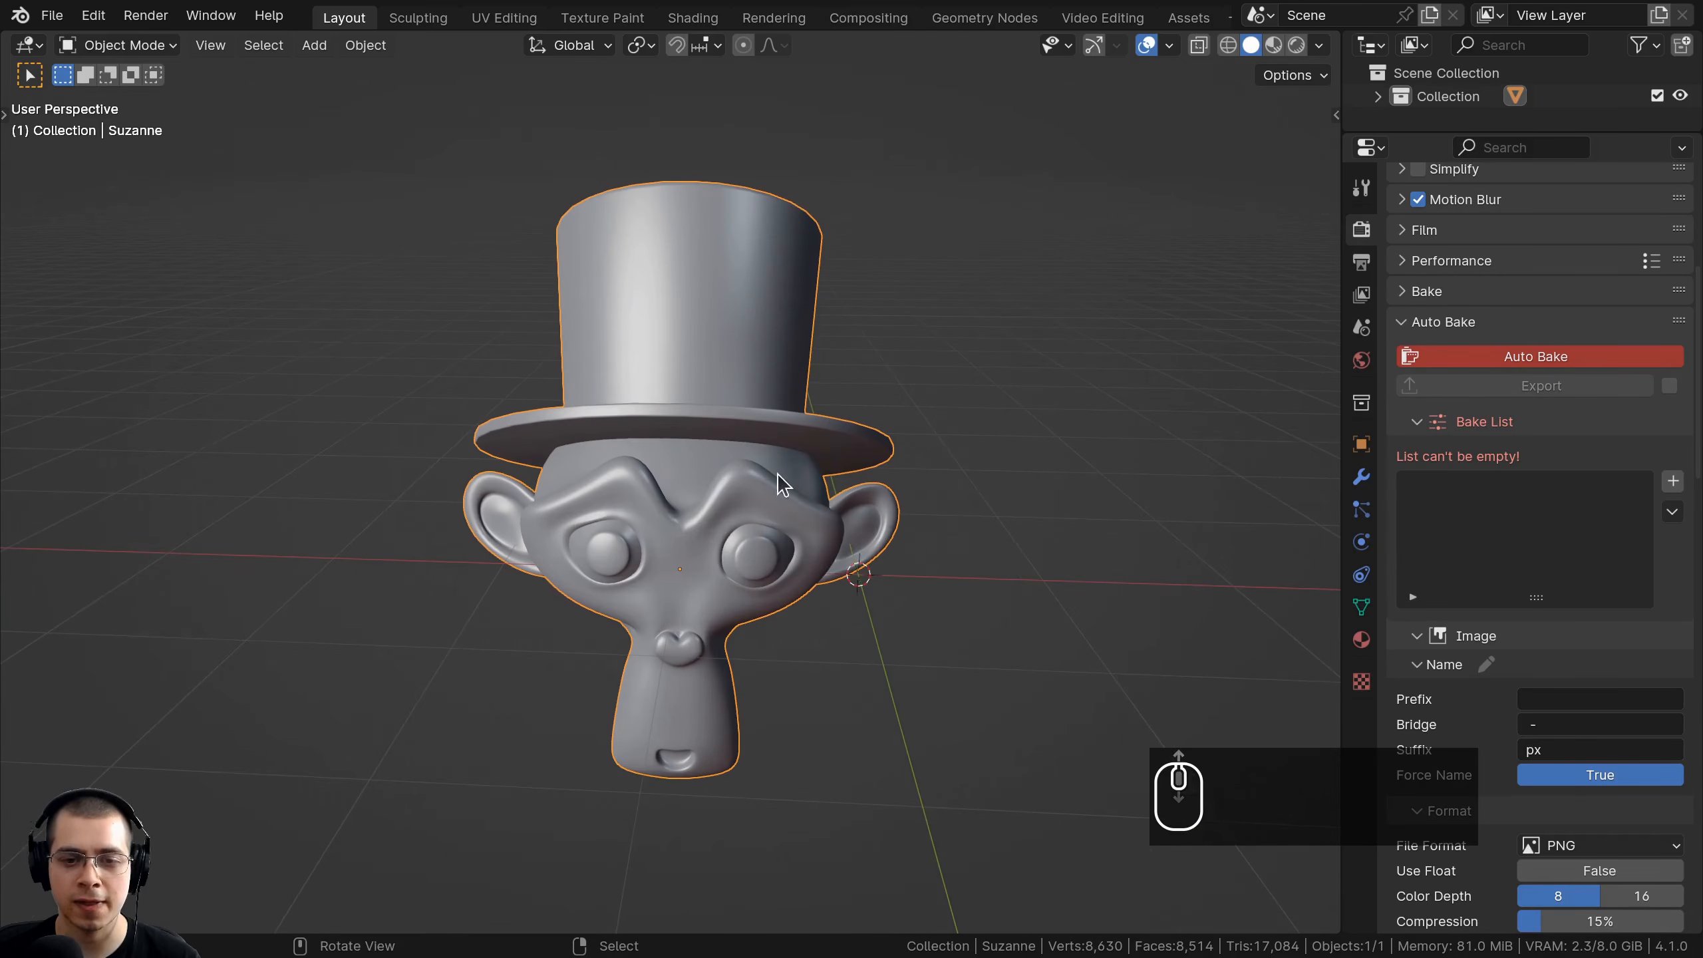
pyautogui.moveTo(1338, 298); pyautogui.dragTo(1242, 296)
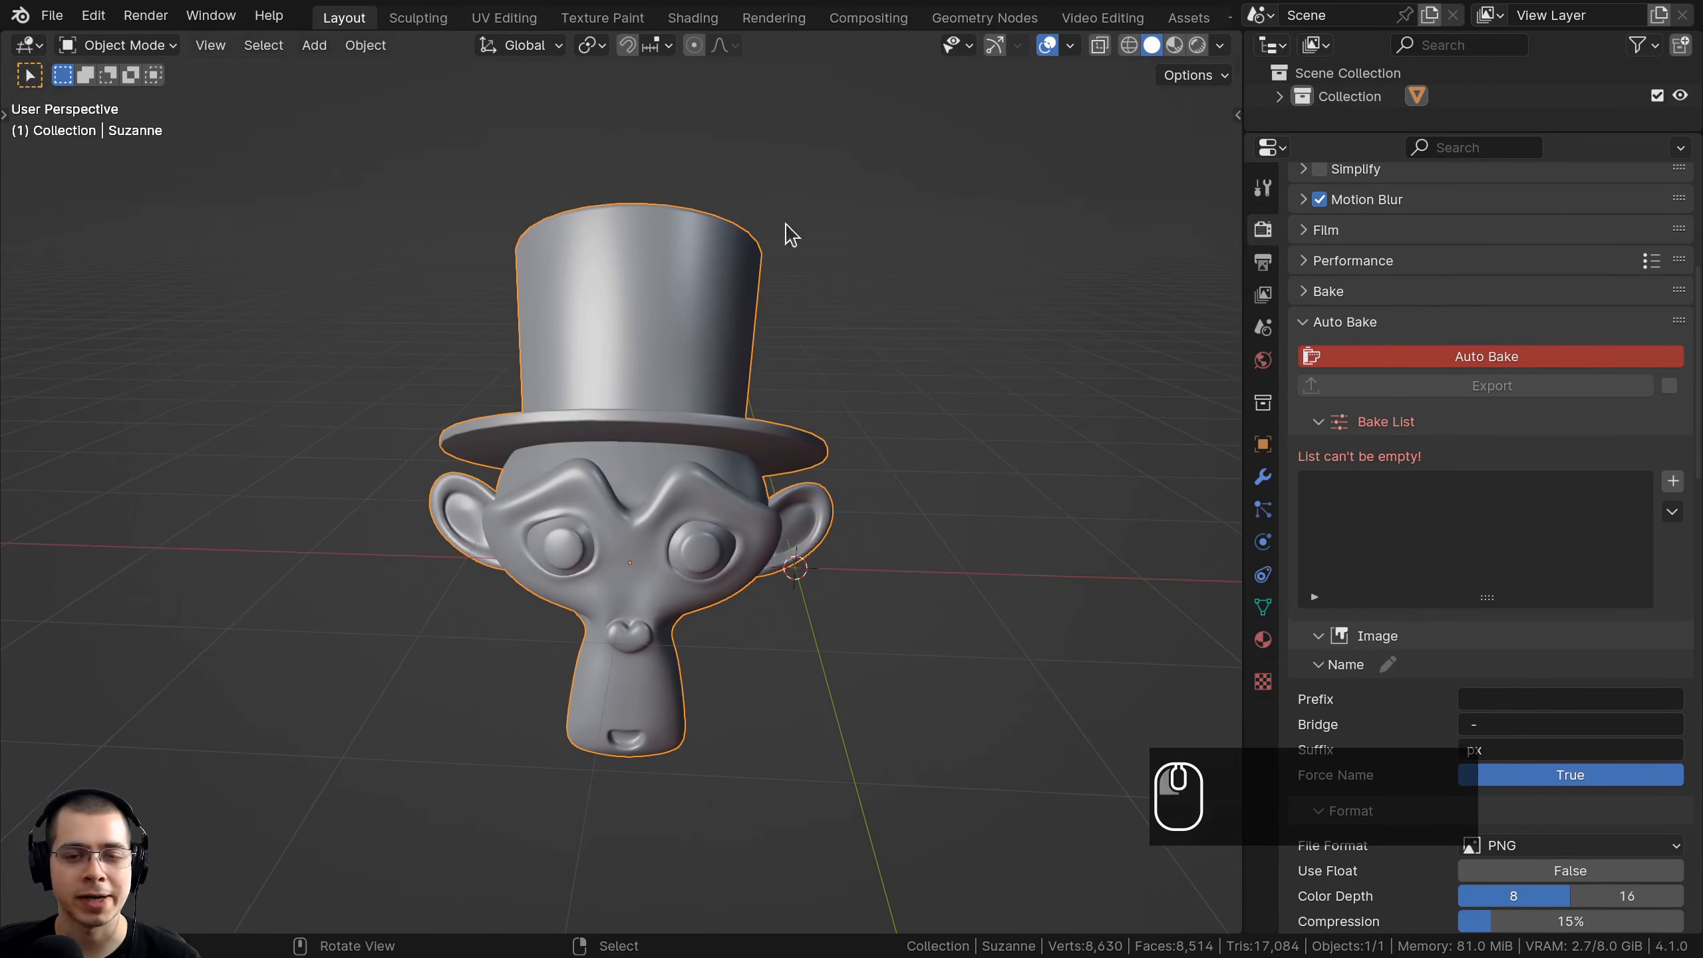
pyautogui.scroll(1, 760, 601)
pyautogui.scroll(-3, 1452, 685)
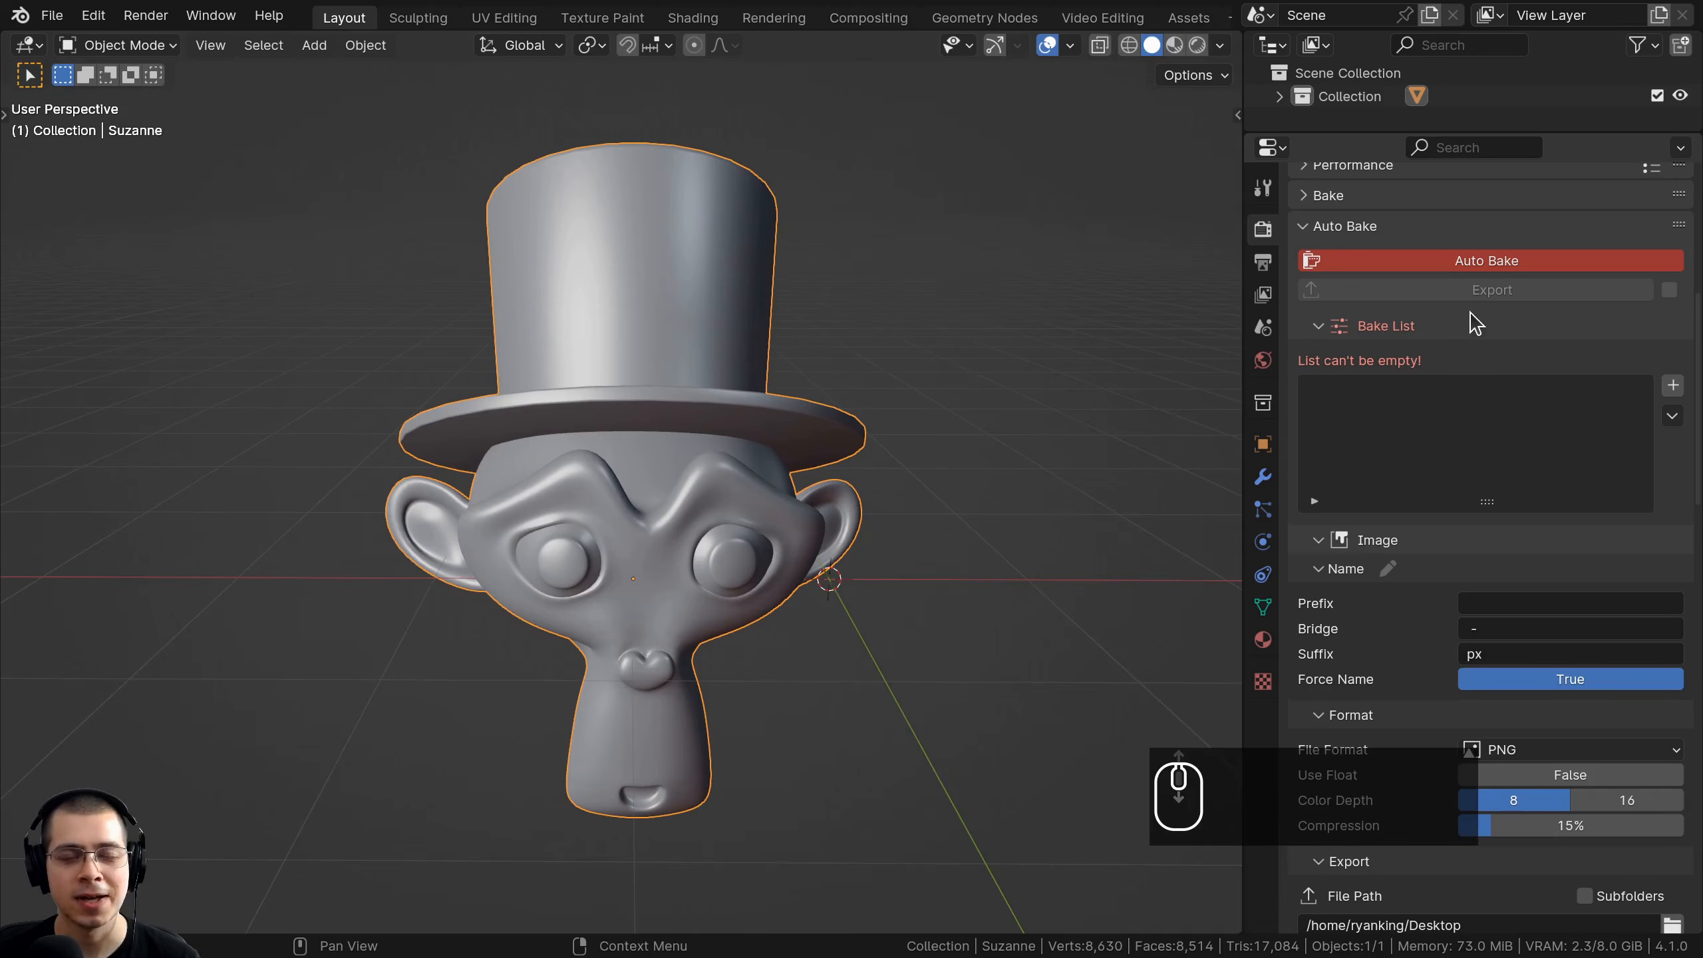
pyautogui.scroll(1, 1378, 285)
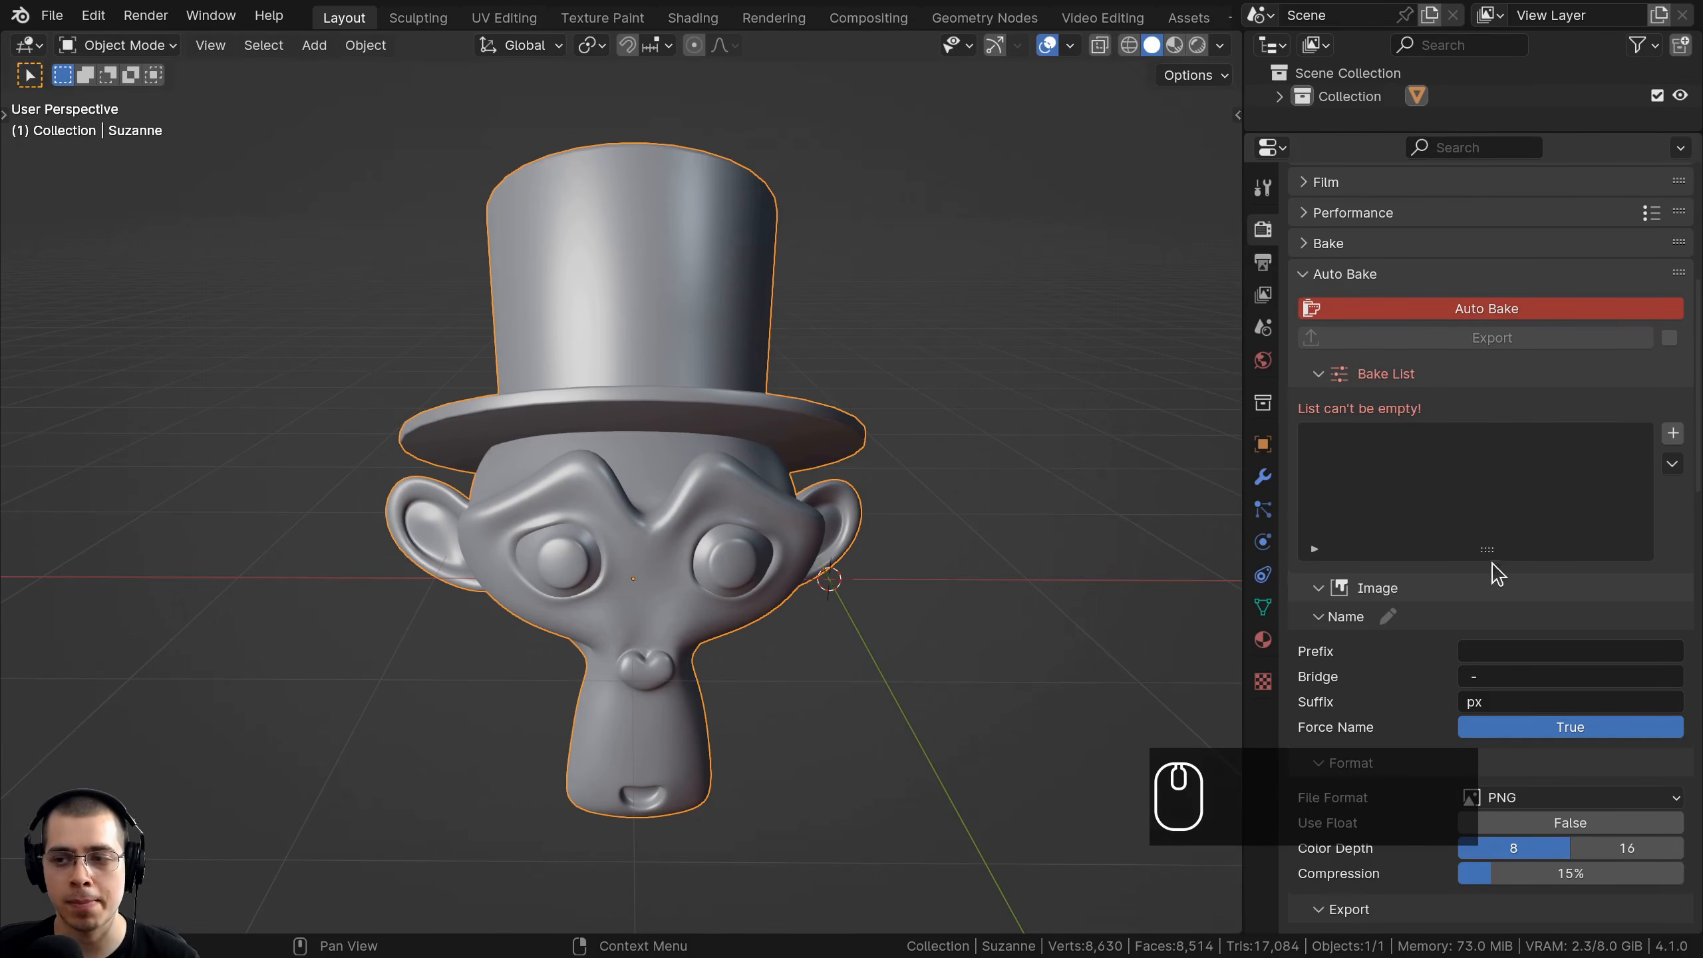
pyautogui.click(1673, 434)
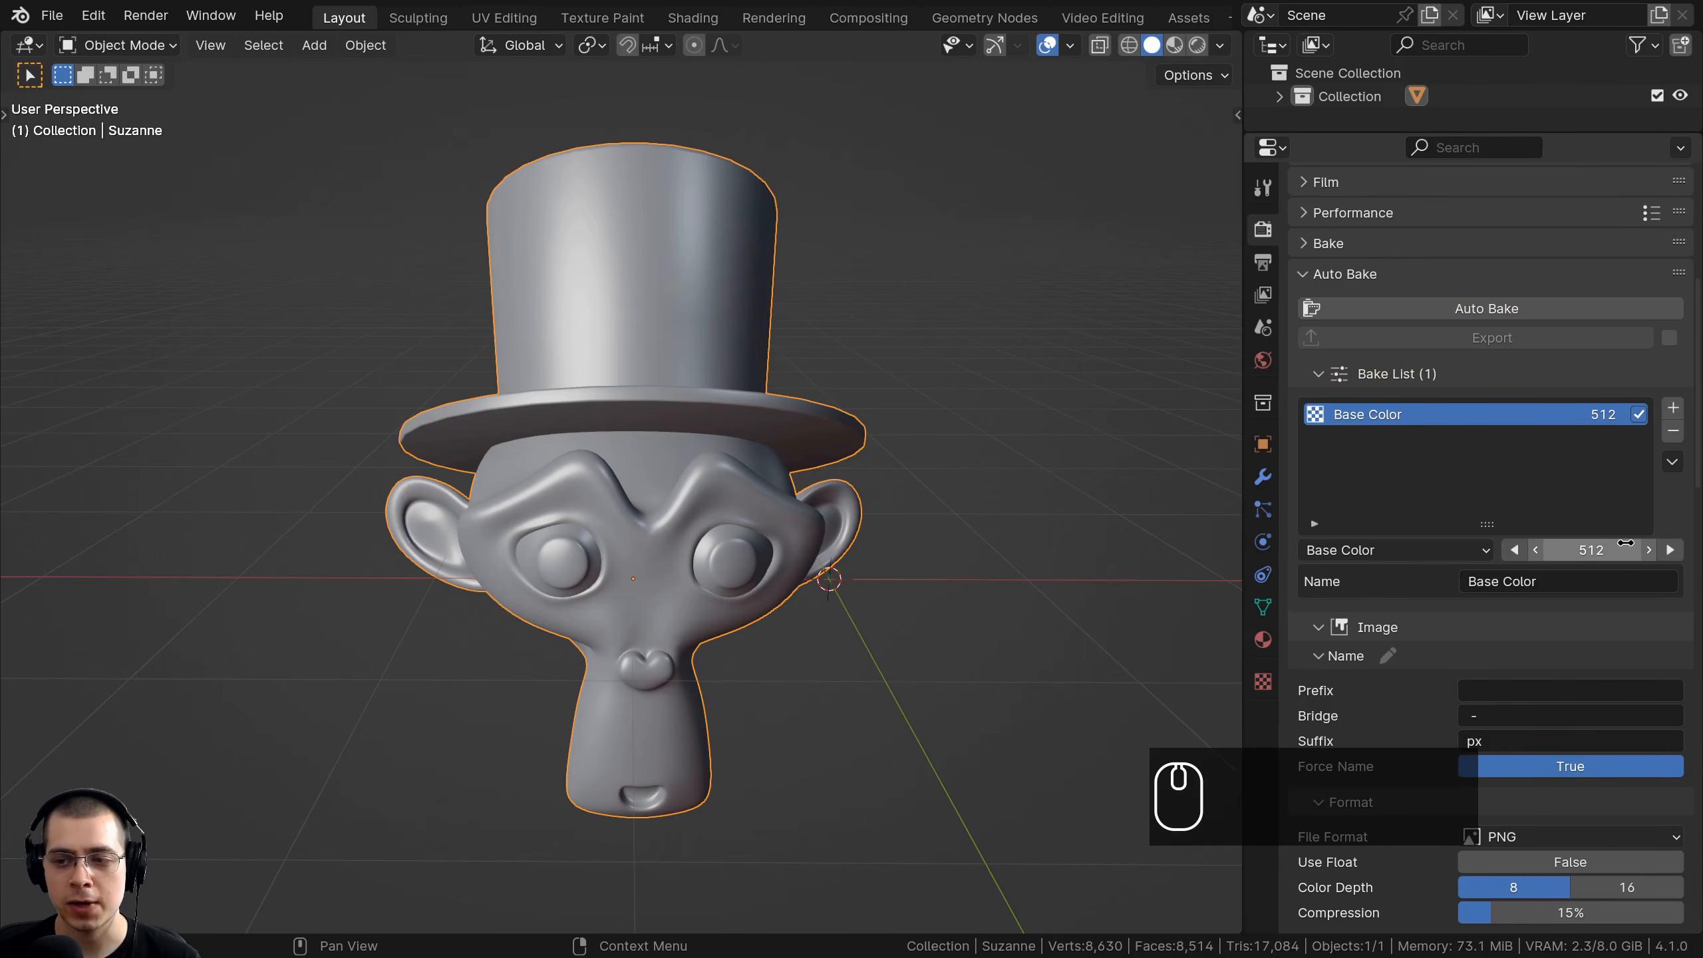
# Set the Base Color bake entry's resolution to 4096.
pyautogui.click(1604, 552)
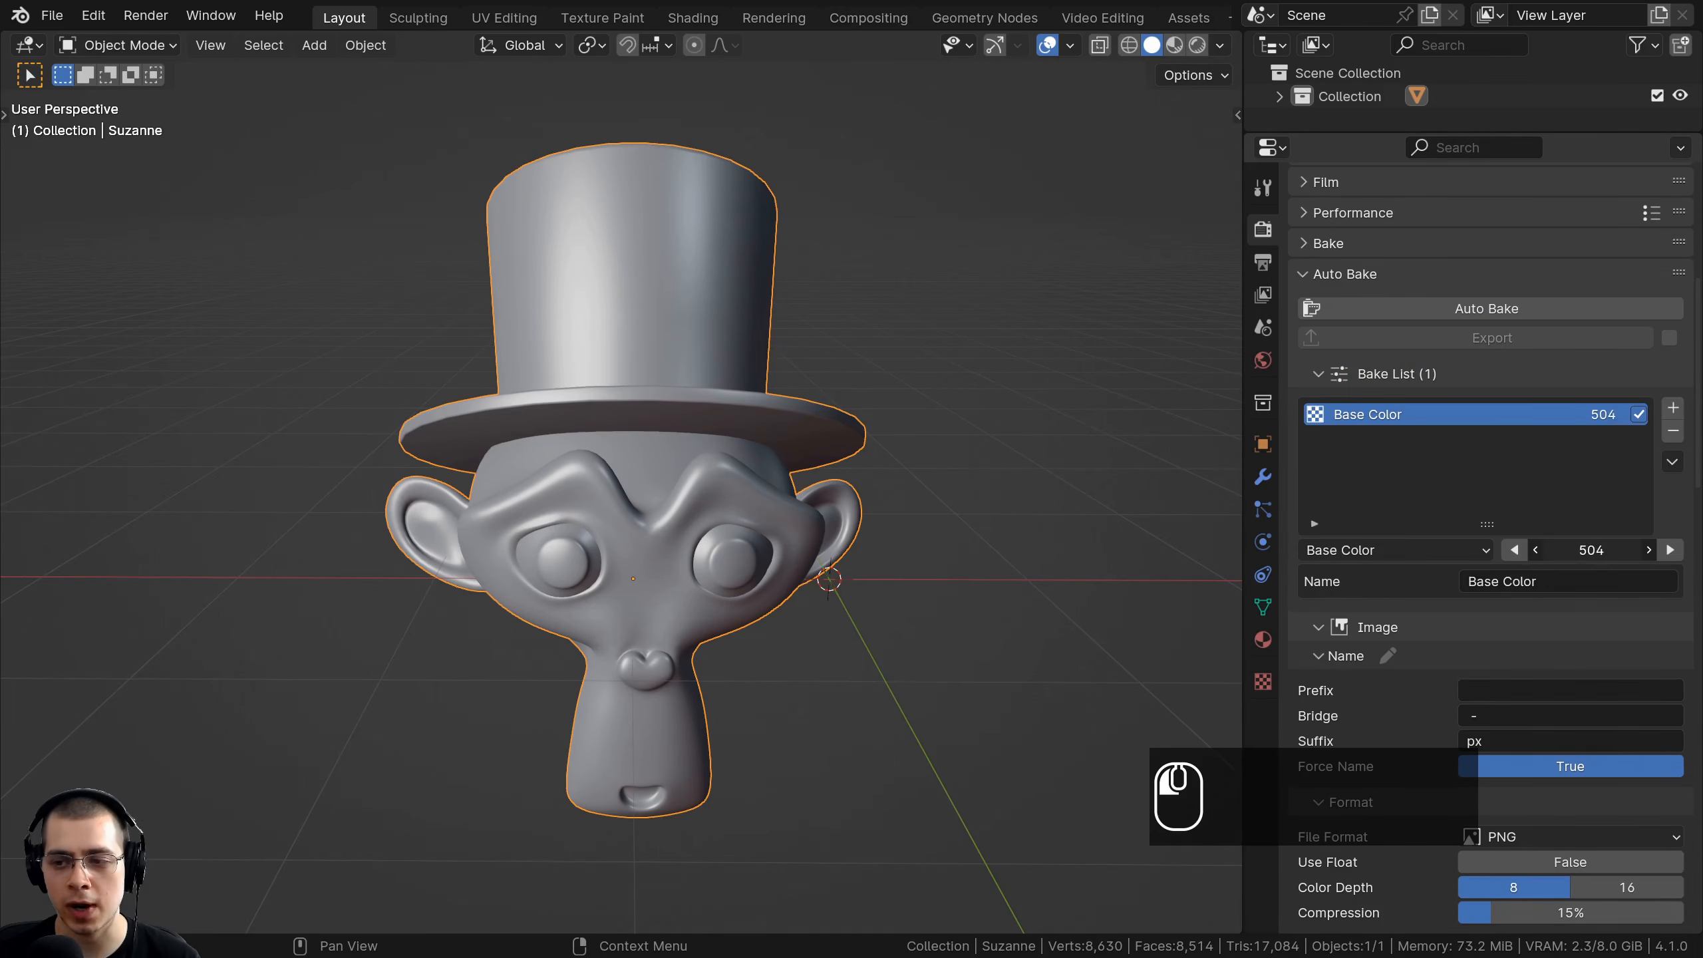
pyautogui.moveTo(1604, 553); pyautogui.dragTo(1662, 555)
pyautogui.click(1670, 550)
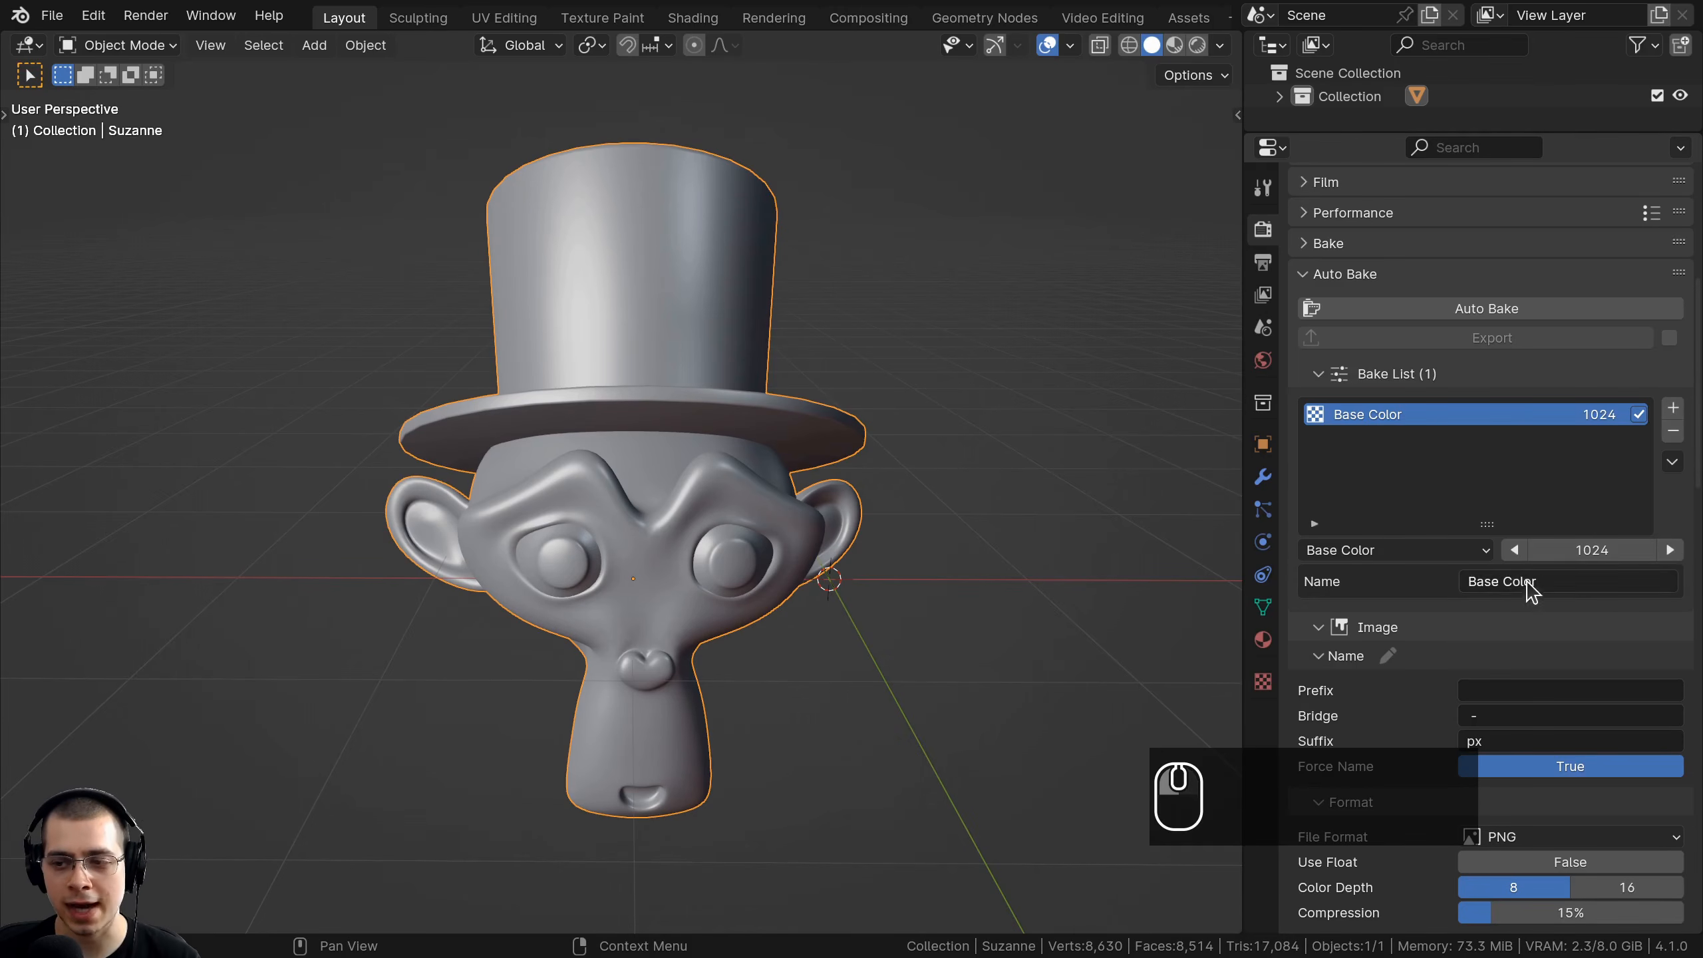
pyautogui.click(1515, 554)
pyautogui.click(1665, 556)
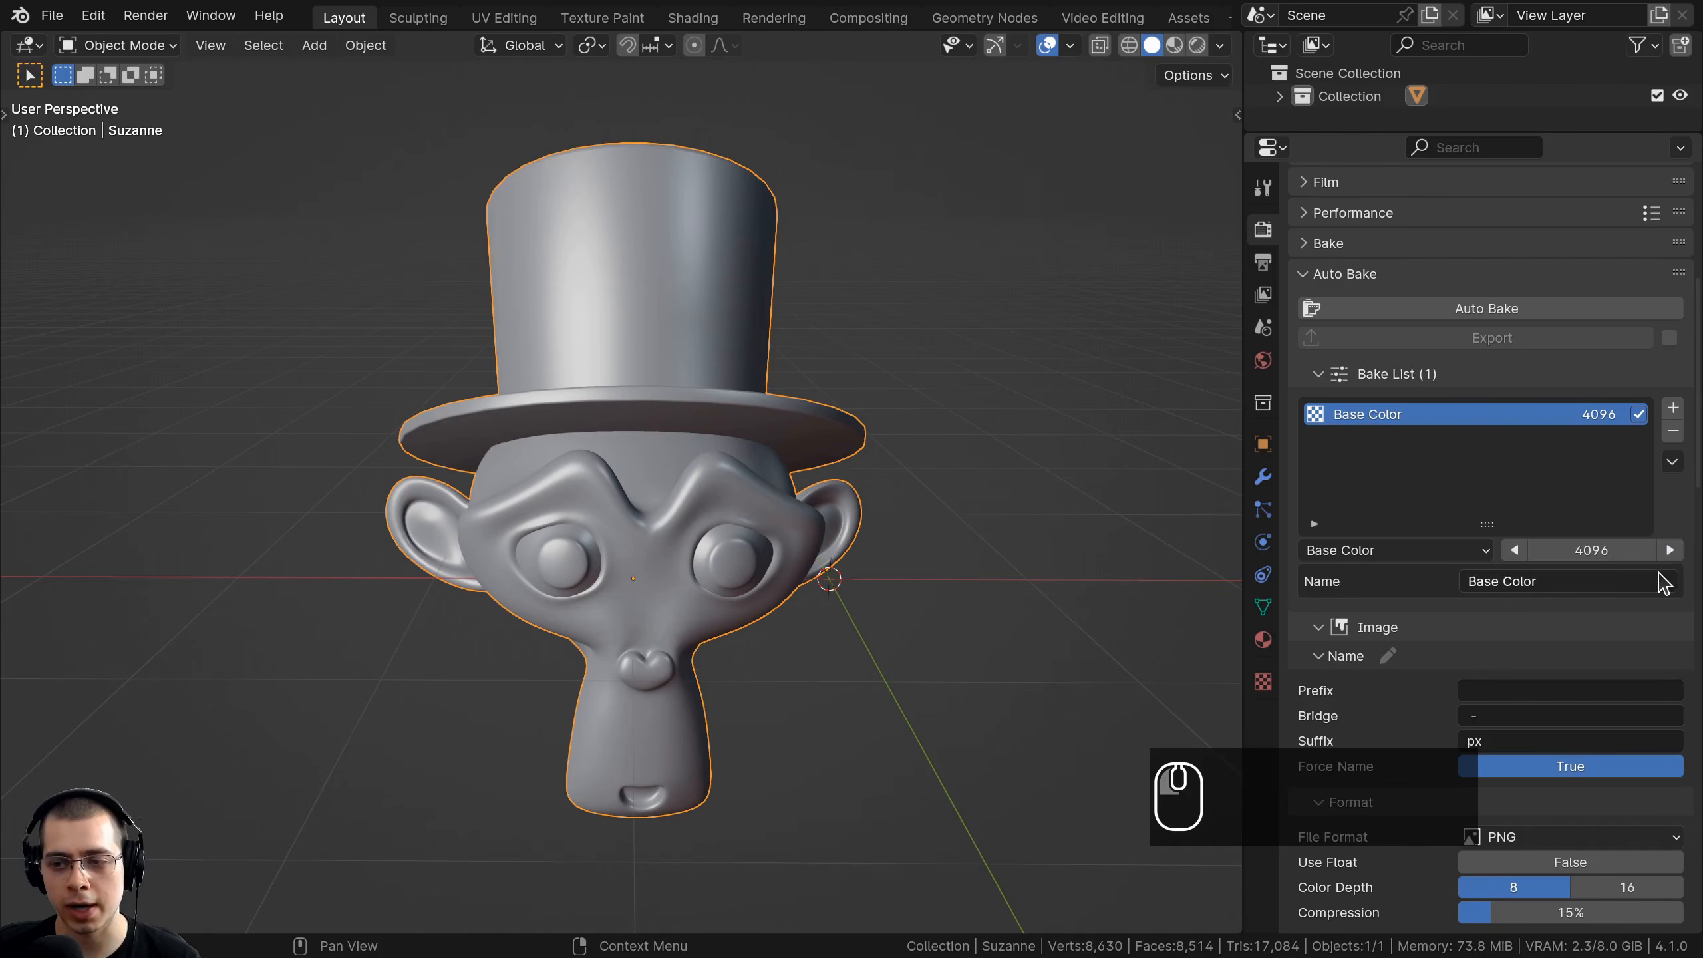
pyautogui.click(1513, 551)
pyautogui.click(1671, 551)
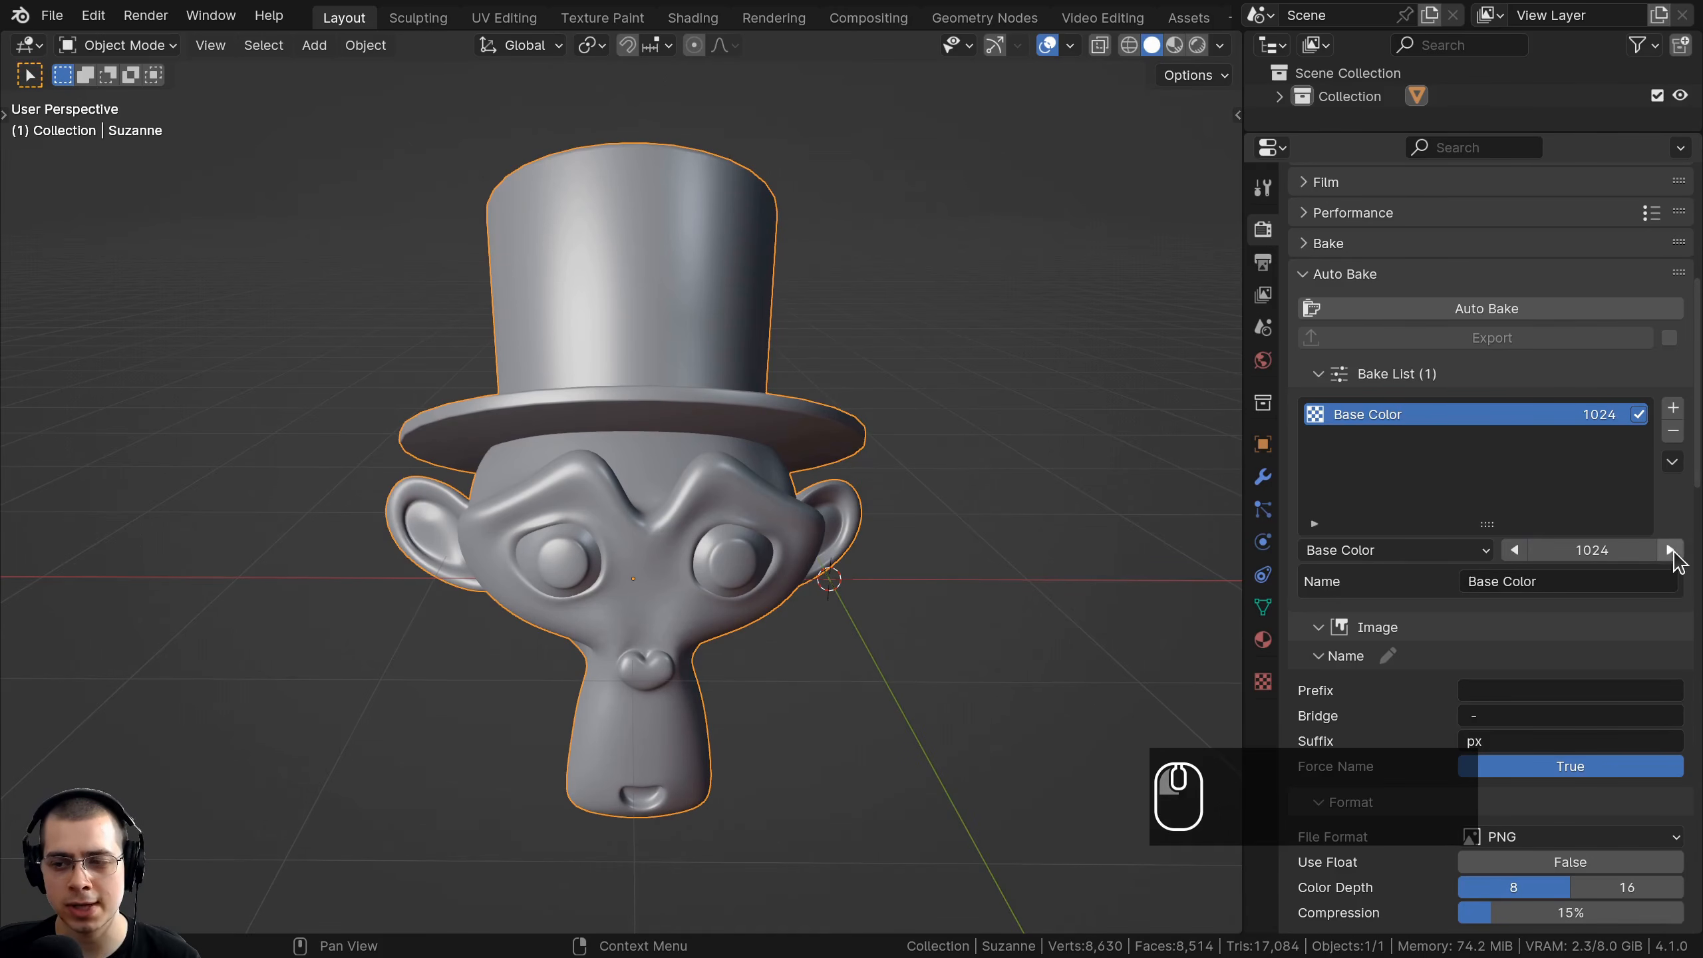
pyautogui.click(1671, 551)
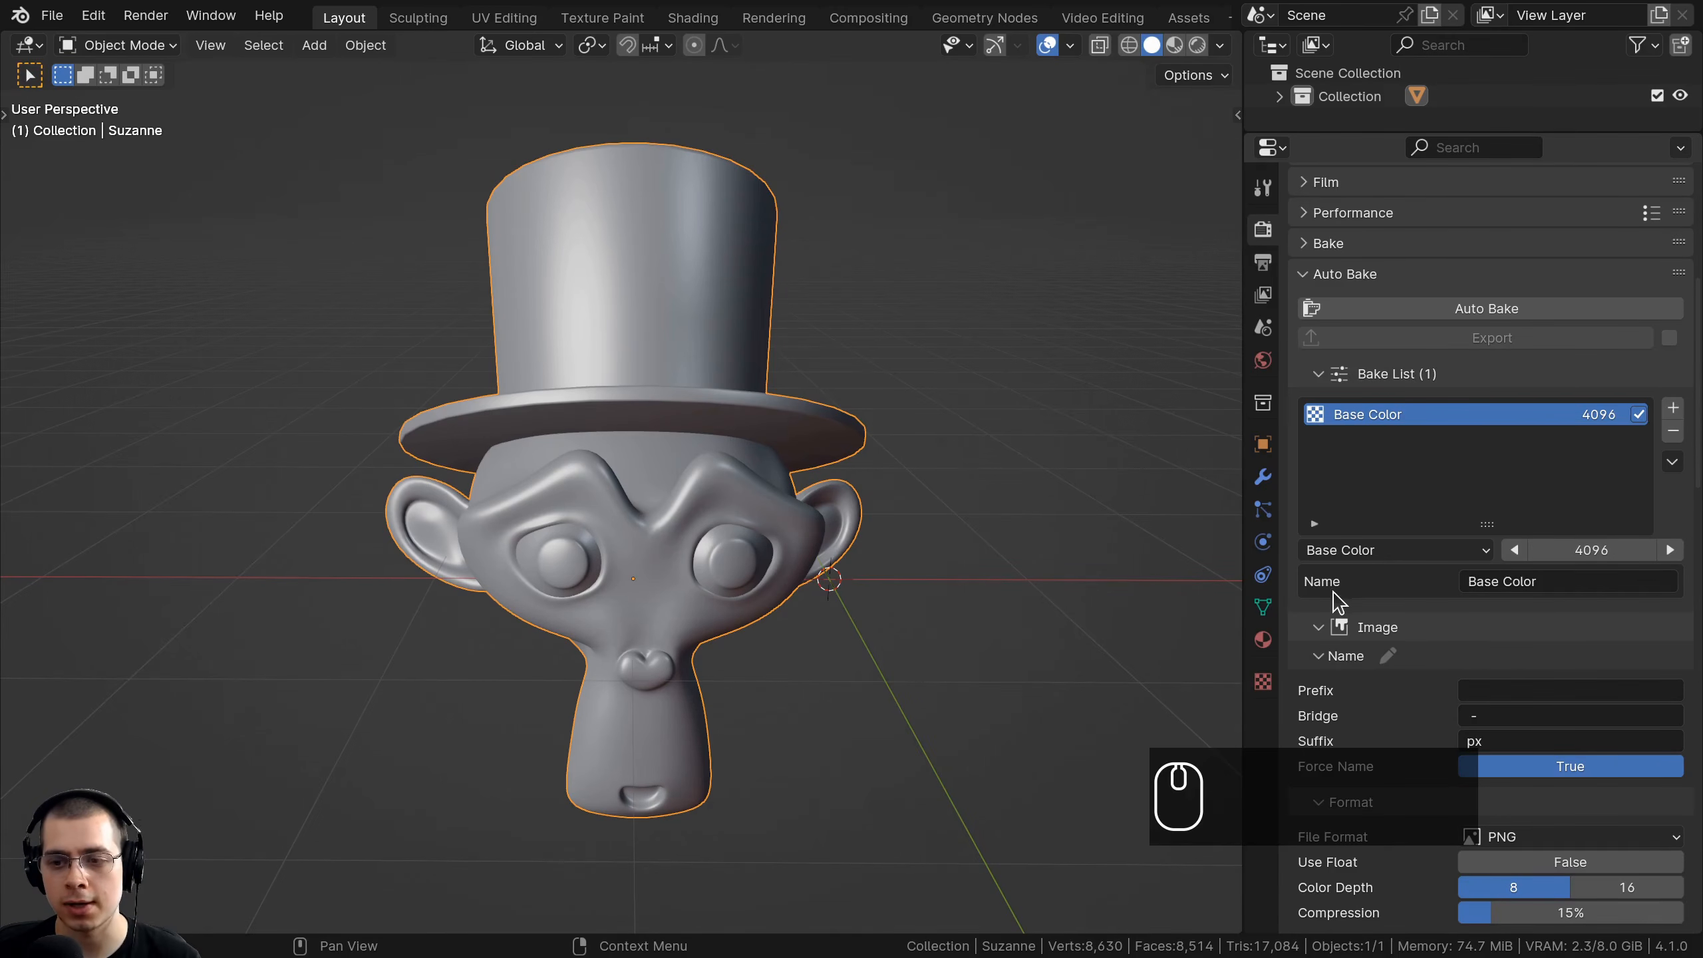
# Browse the bake types available for the Base Color entry, from the Principled BSDF channels to the standard passes.
pyautogui.click(1428, 552)
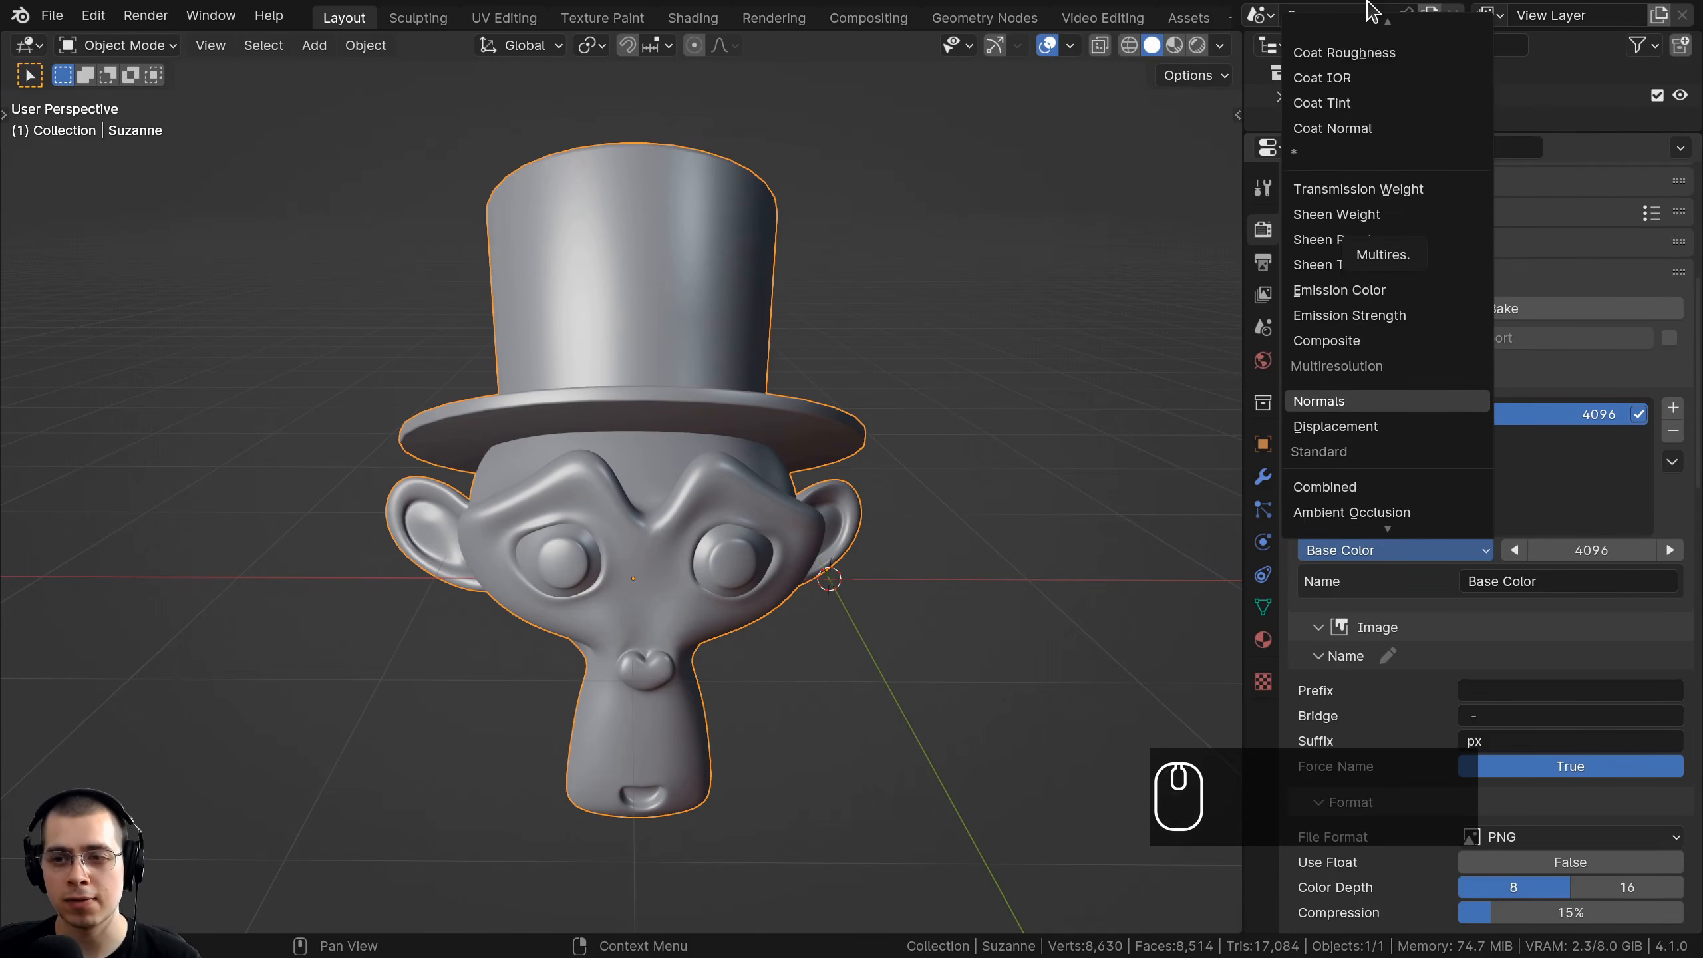
pyautogui.scroll(3, 1291, 701)
pyautogui.click(1373, 646)
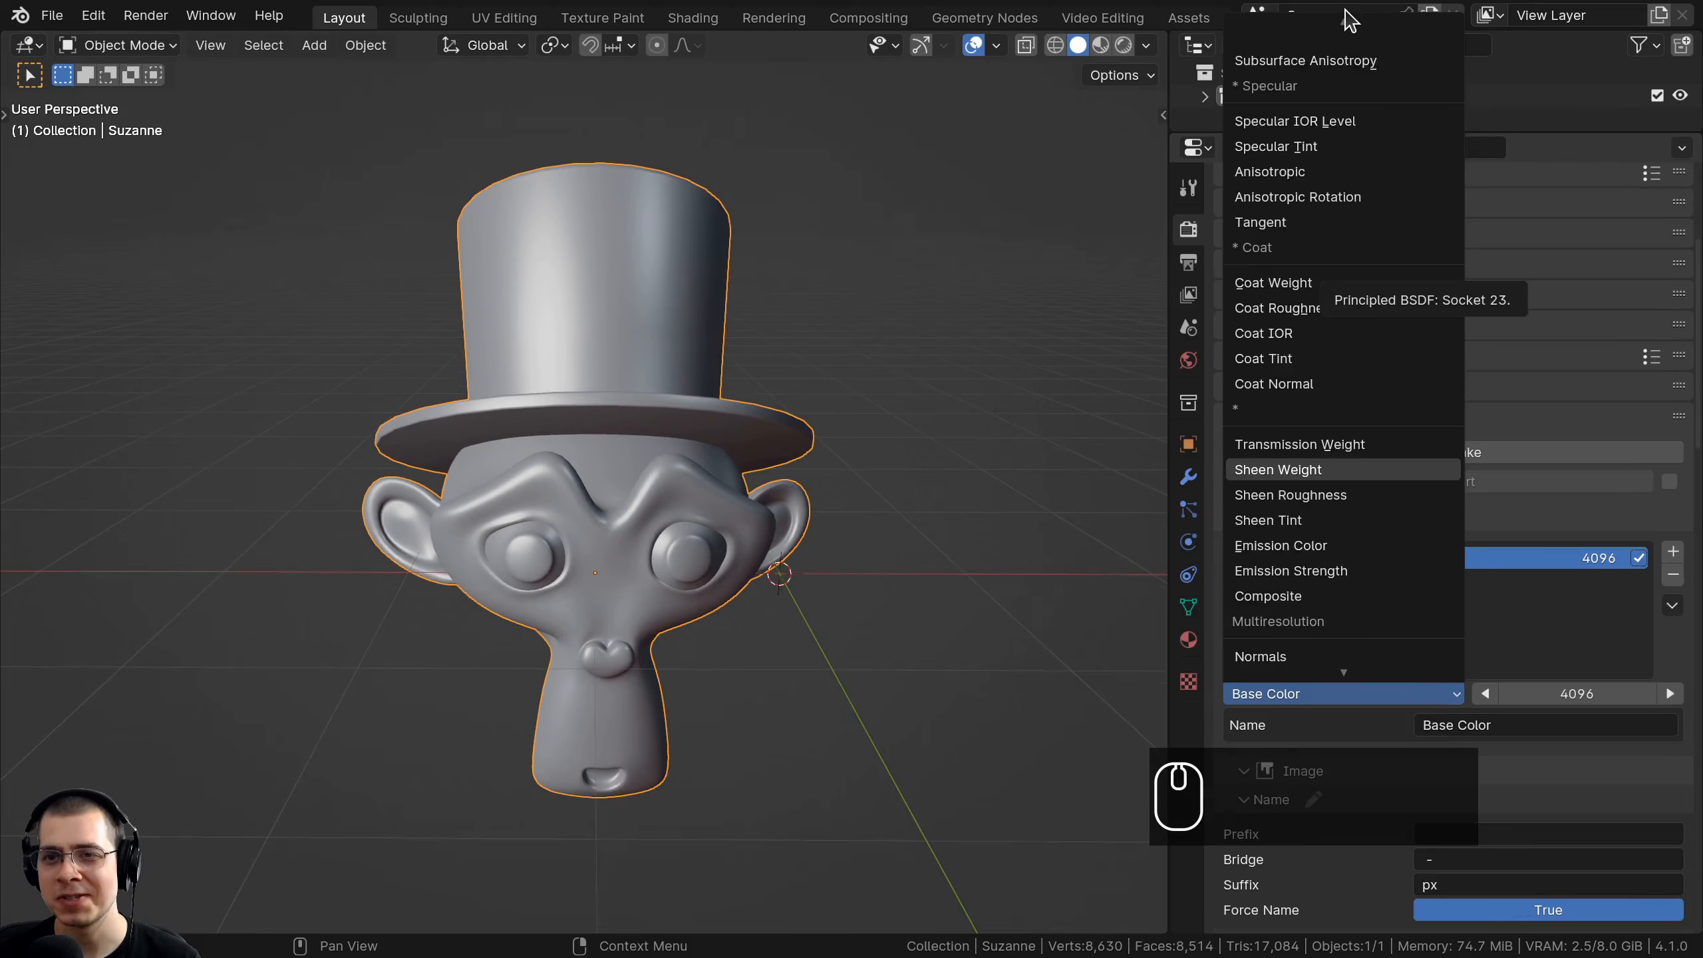
pyautogui.scroll(10, 1349, 20)
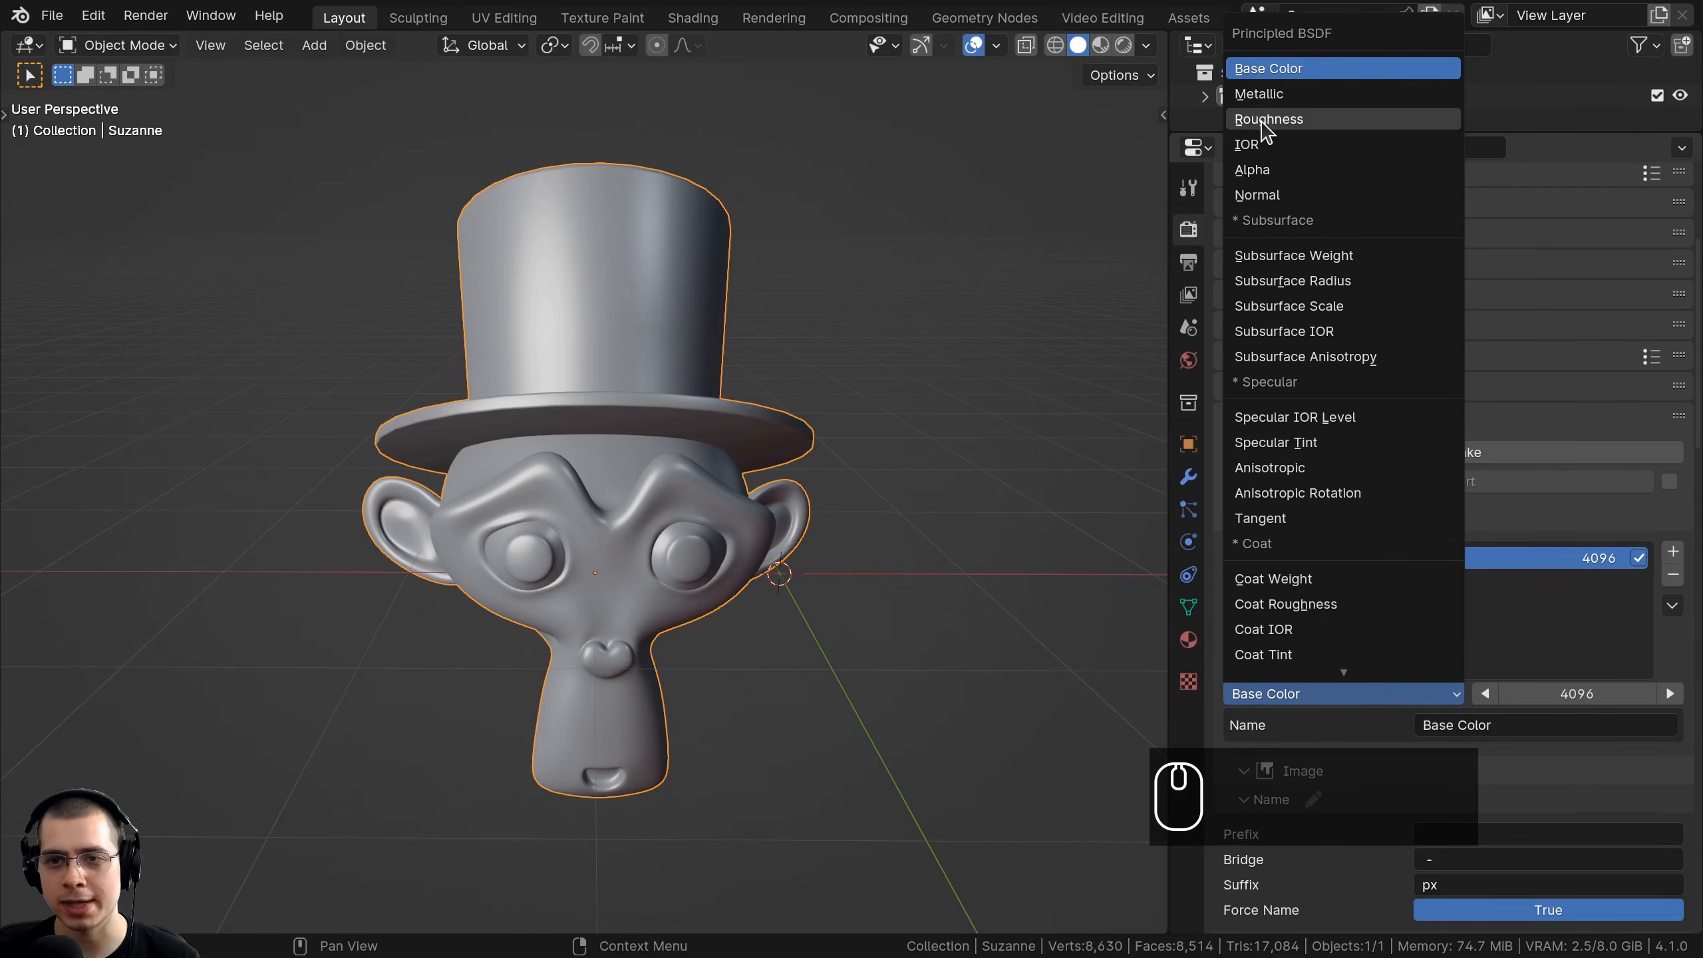
pyautogui.scroll(-6, 1312, 660)
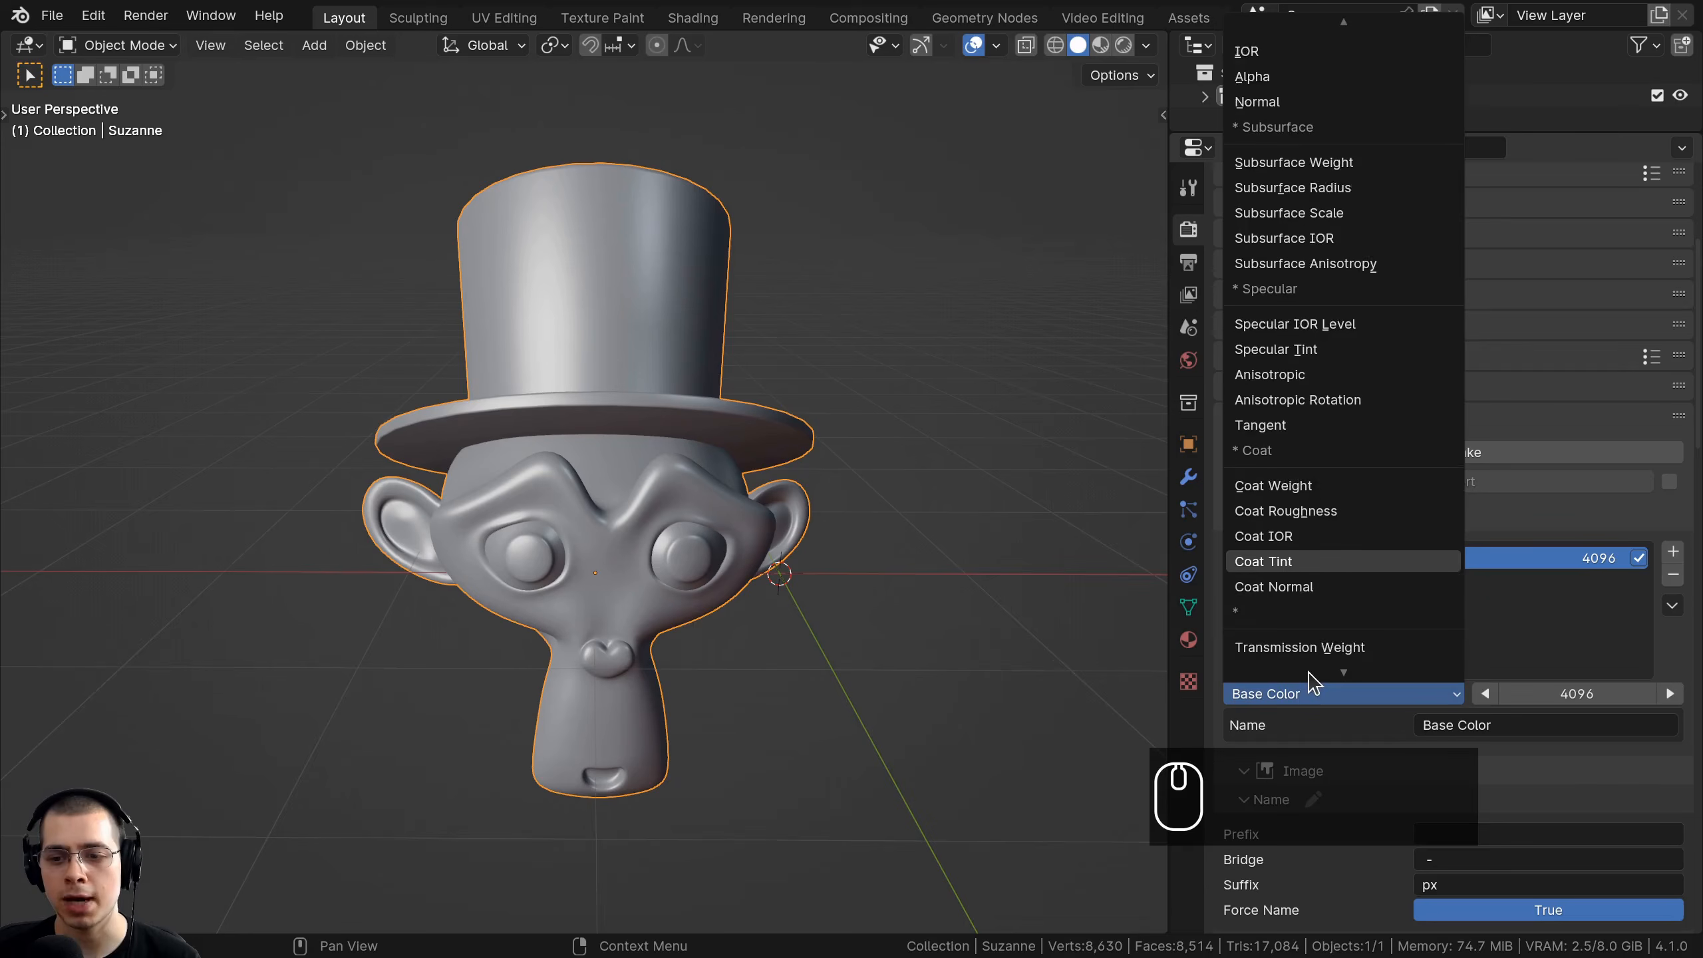
pyautogui.scroll(-5, 1311, 537)
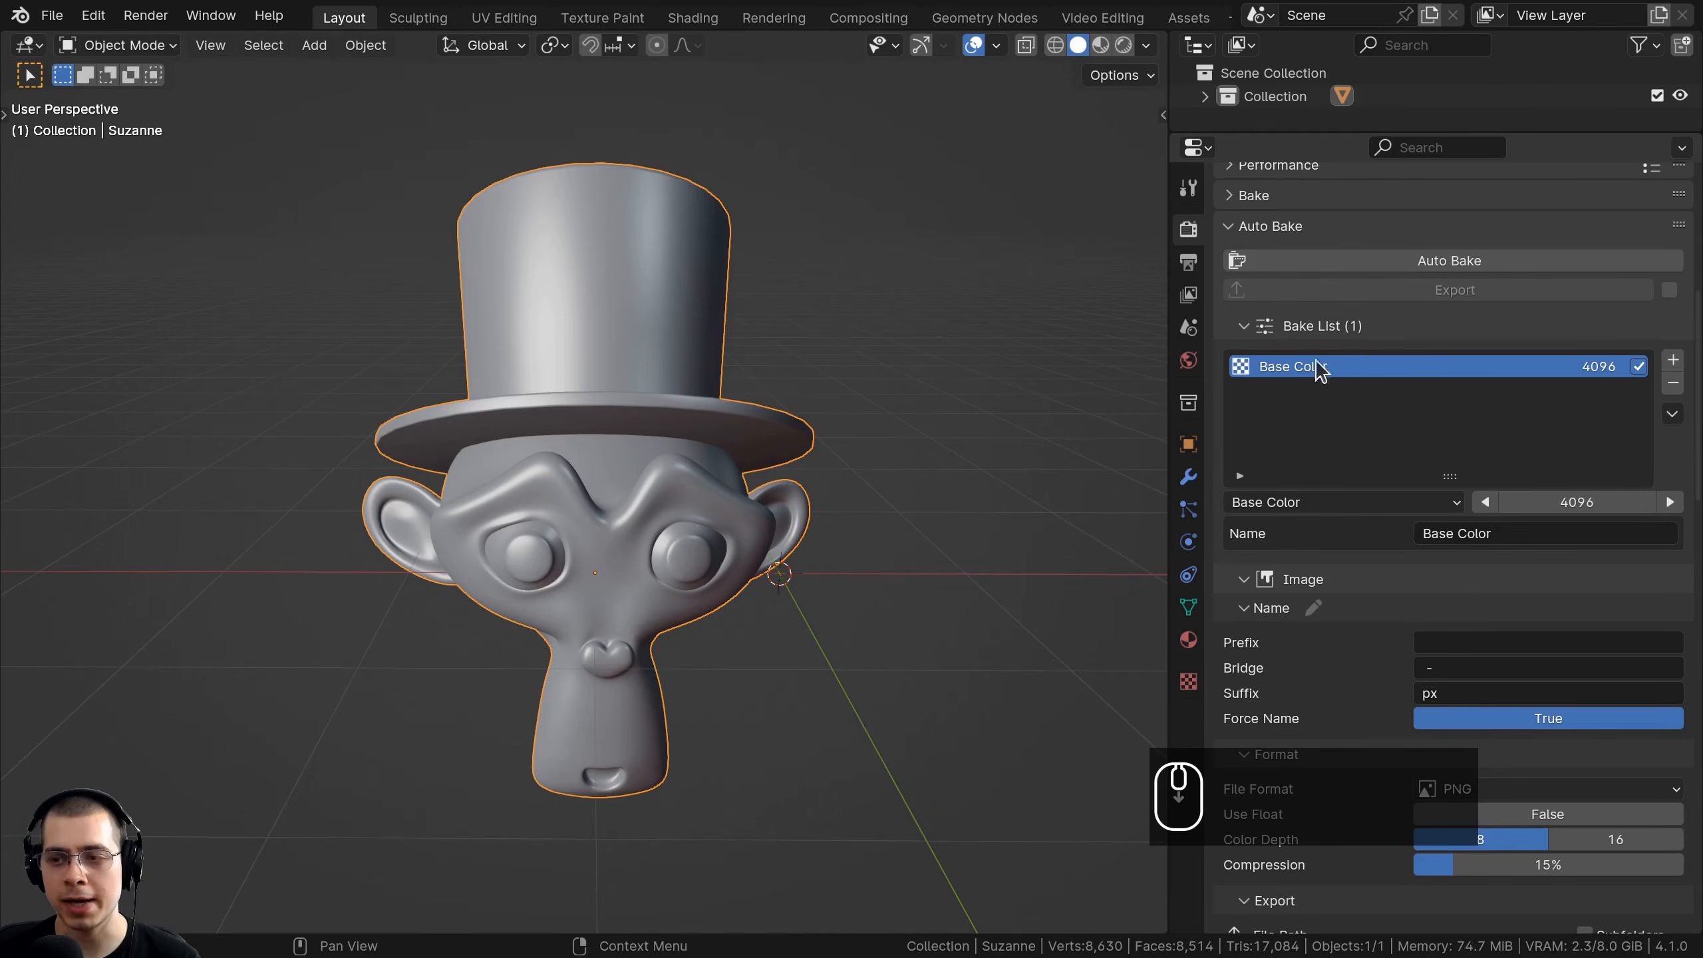
# Add a second entry to the bake list and set its type to the Principled BSDF Roughness channel.
pyautogui.click(1673, 360)
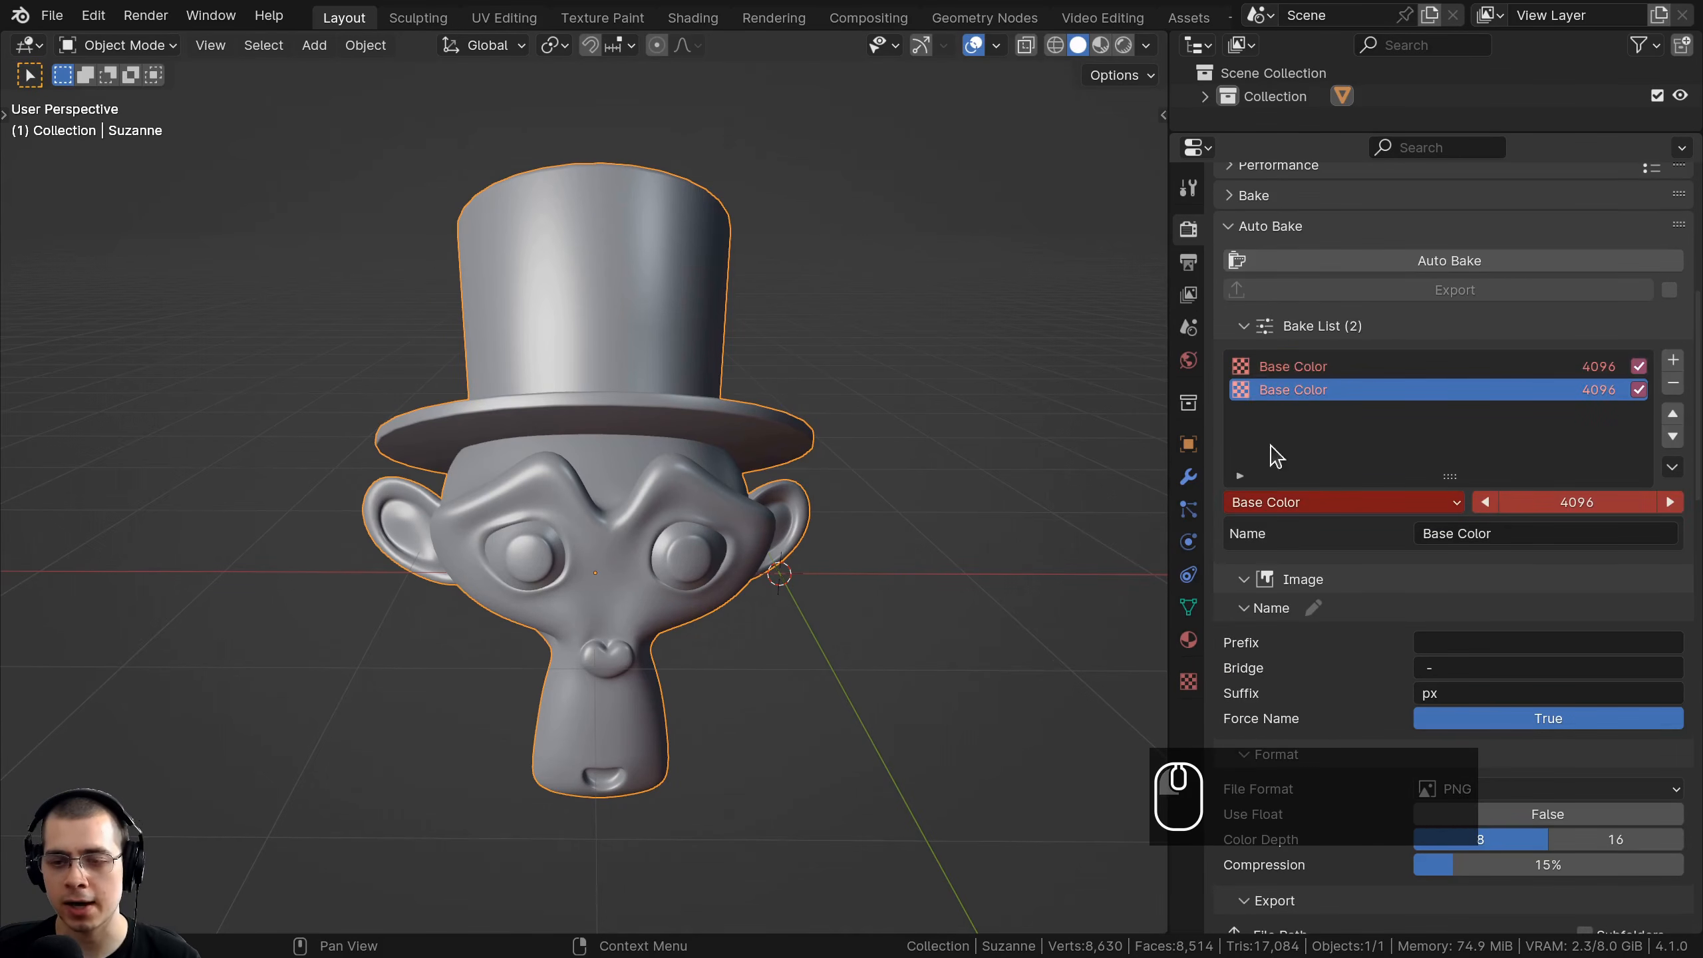
pyautogui.click(1304, 502)
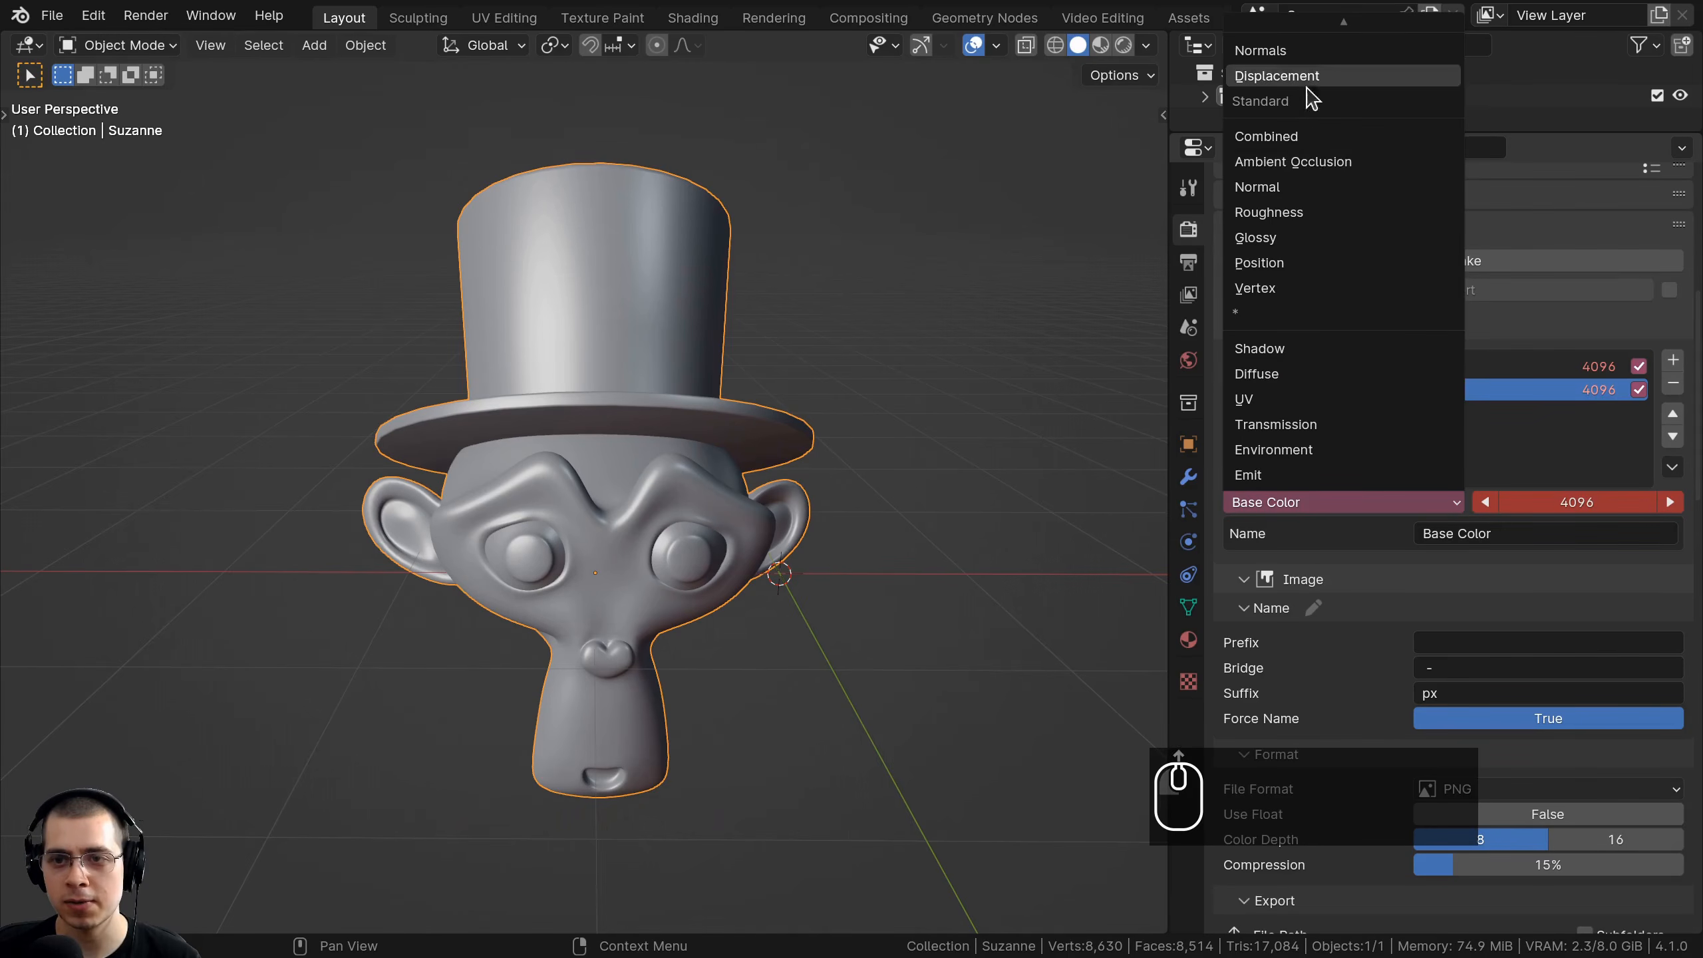
pyautogui.click(1297, 40)
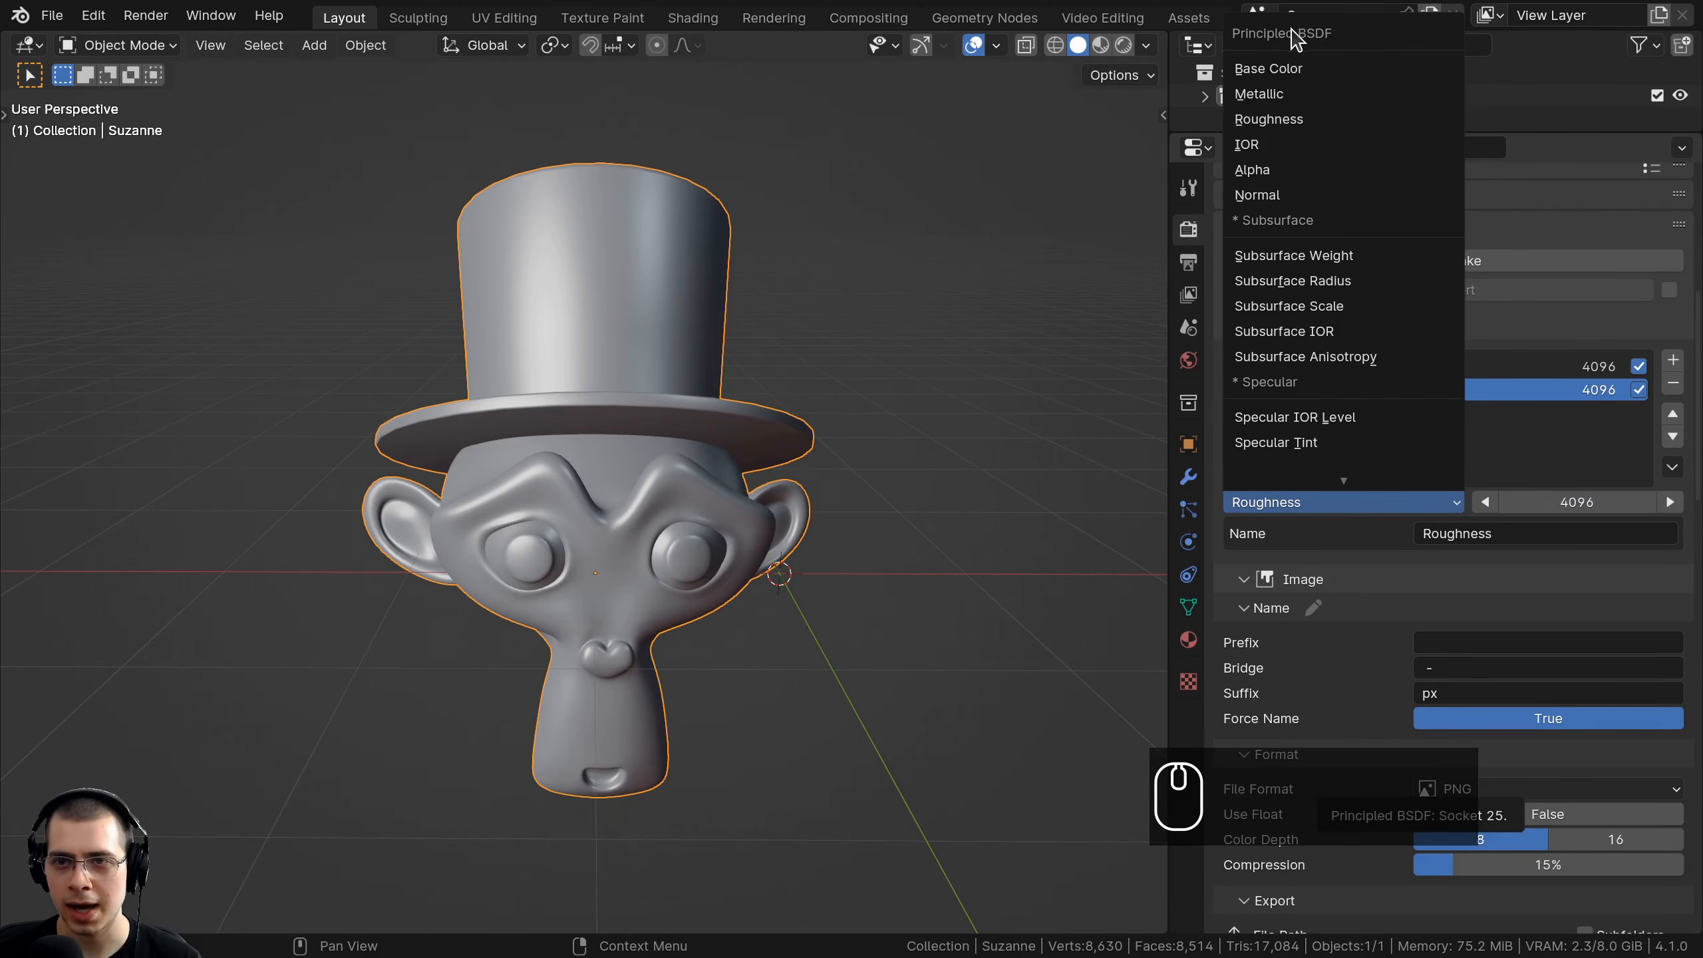
pyautogui.click(1268, 122)
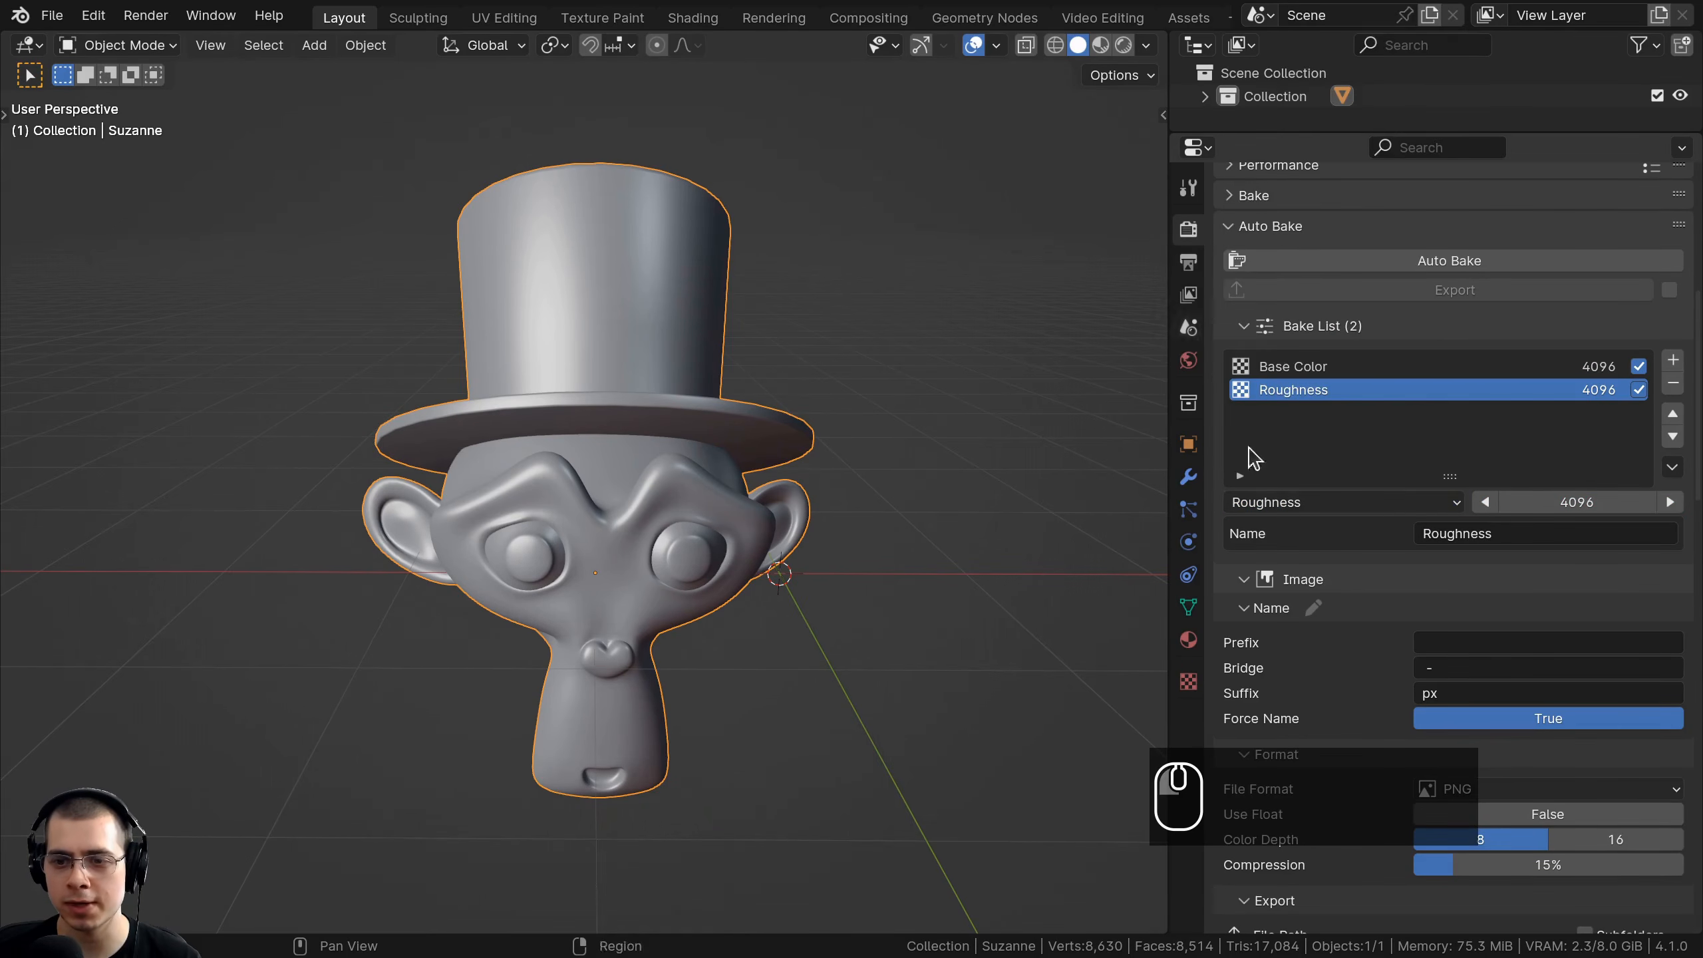
# Add a third entry to the bake list and set its type to the Principled BSDF Normal channel.
pyautogui.click(1674, 363)
pyautogui.click(1282, 504)
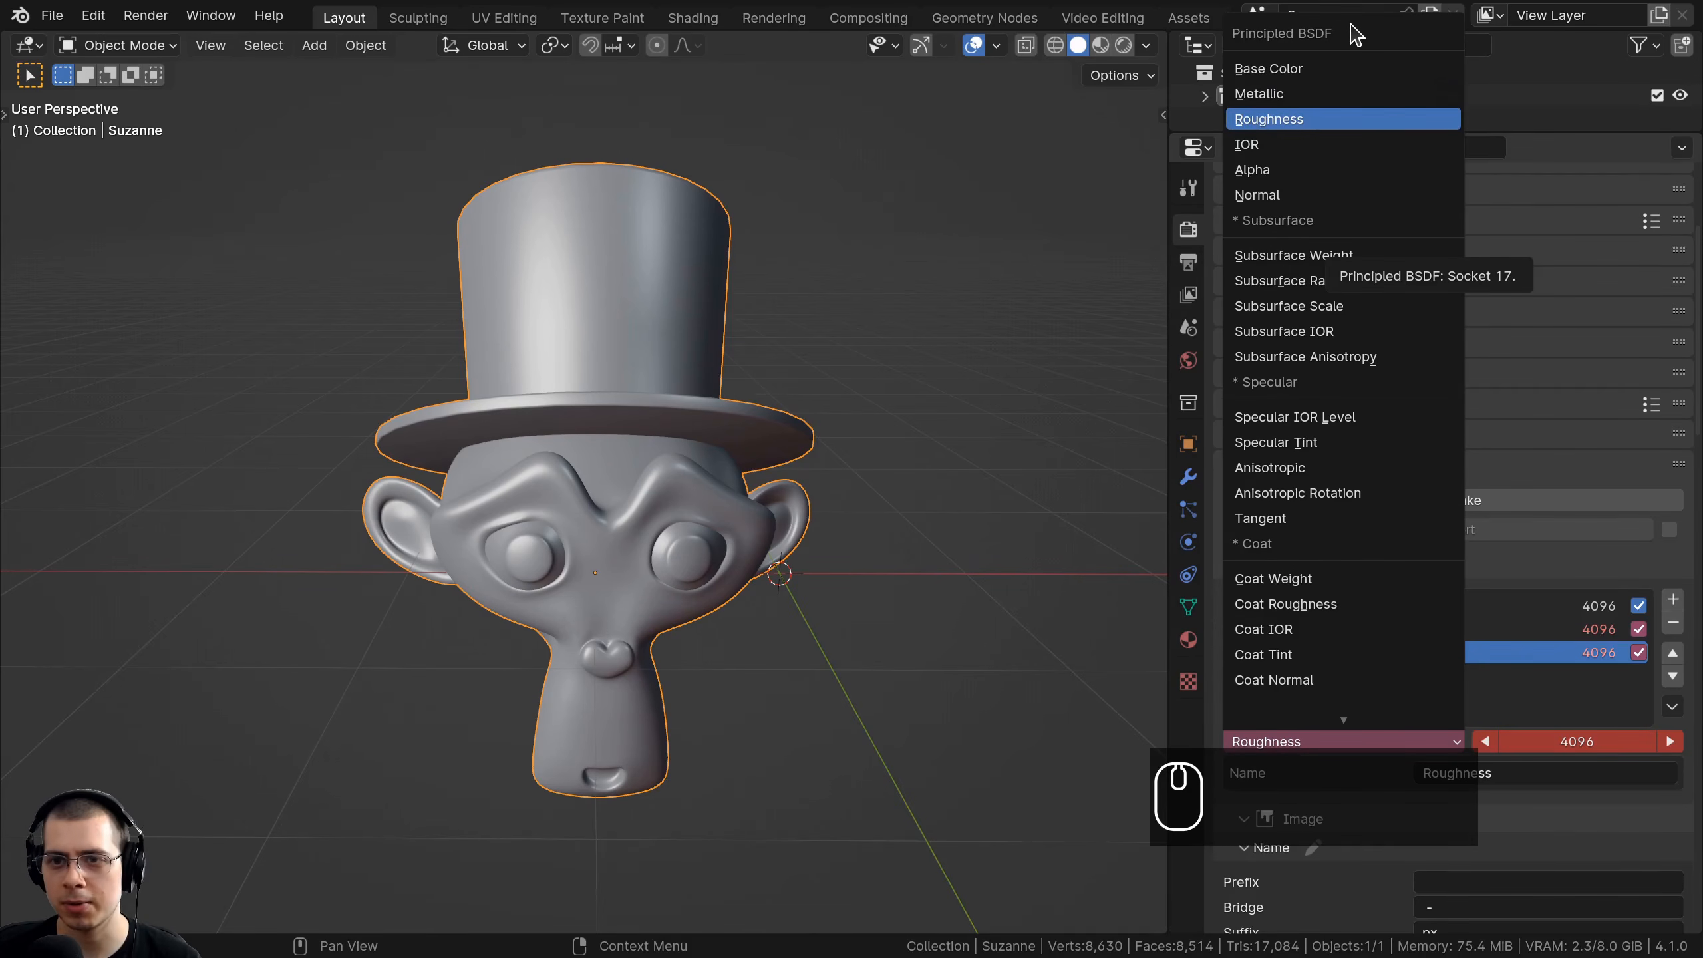
pyautogui.click(1261, 195)
# Examine the surface detail of the monkey's face and hat up close in rendered shading.
pyautogui.moveTo(872, 322); pyautogui.dragTo(593, 182, button='middle')
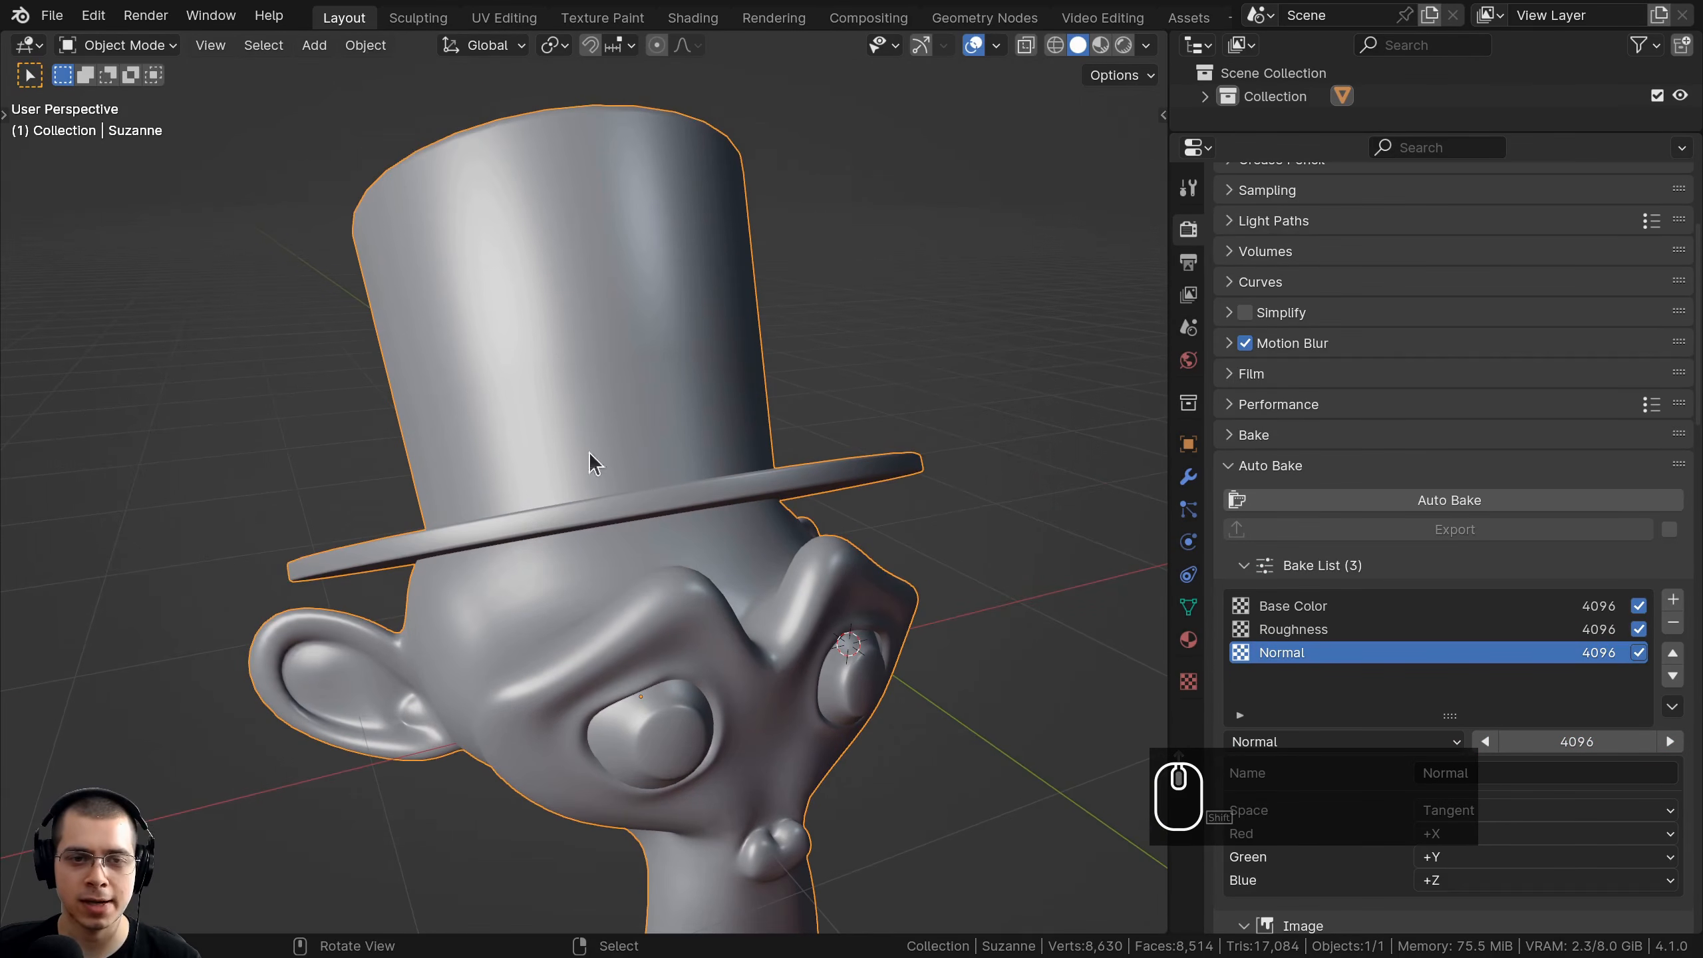
pyautogui.keyDown('shift'); pyautogui.moveTo(614, 377); pyautogui.dragTo(606, 175, button='middle'); pyautogui.keyUp('shift')
pyautogui.moveTo(606, 176); pyautogui.dragTo(570, 250, button='middle')
pyautogui.press('z')
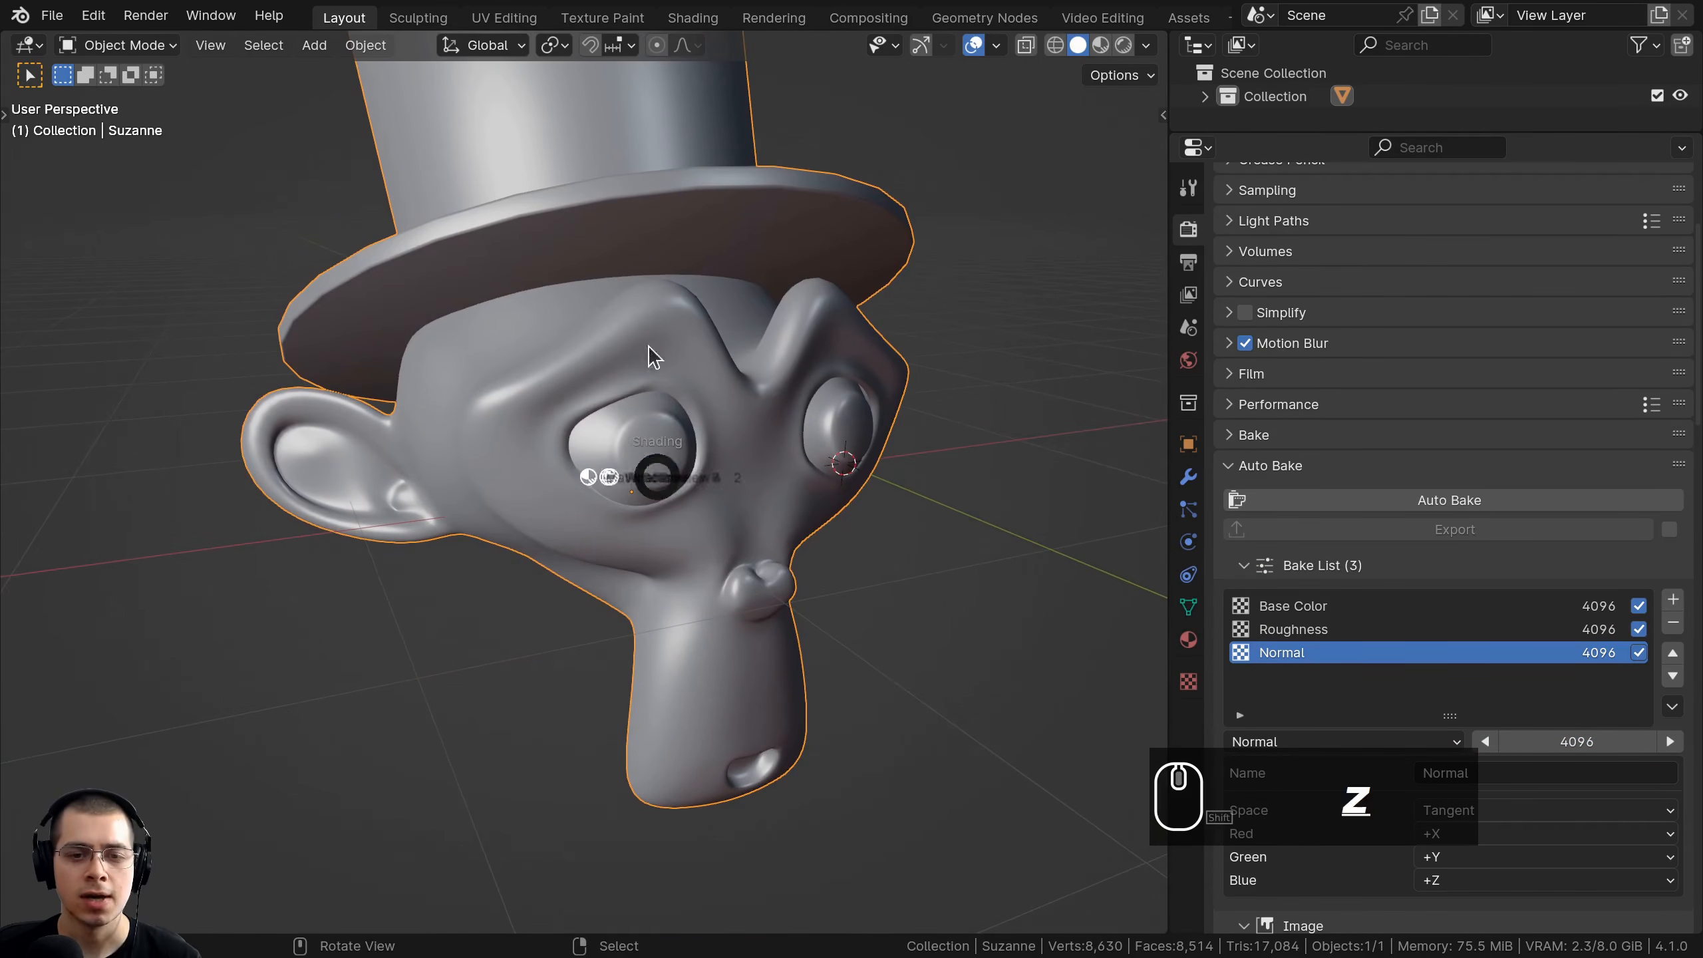
pyautogui.click(651, 348)
pyautogui.scroll(3, 540, 304)
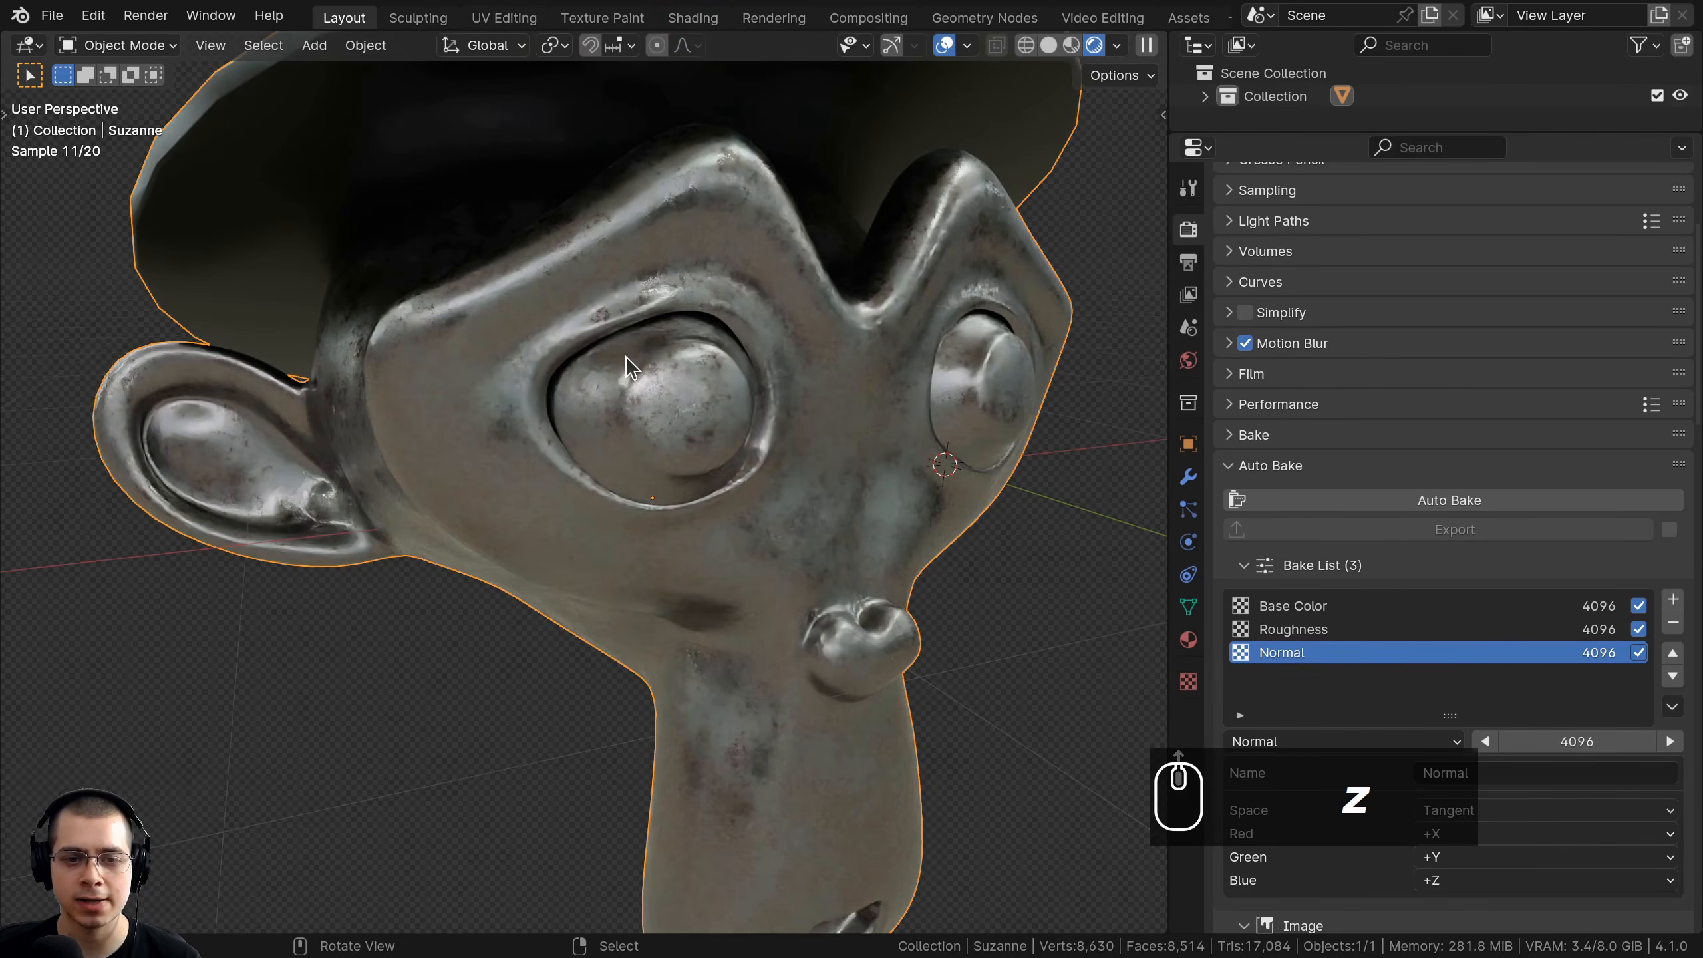
pyautogui.moveTo(756, 327); pyautogui.dragTo(440, 382, button='middle')
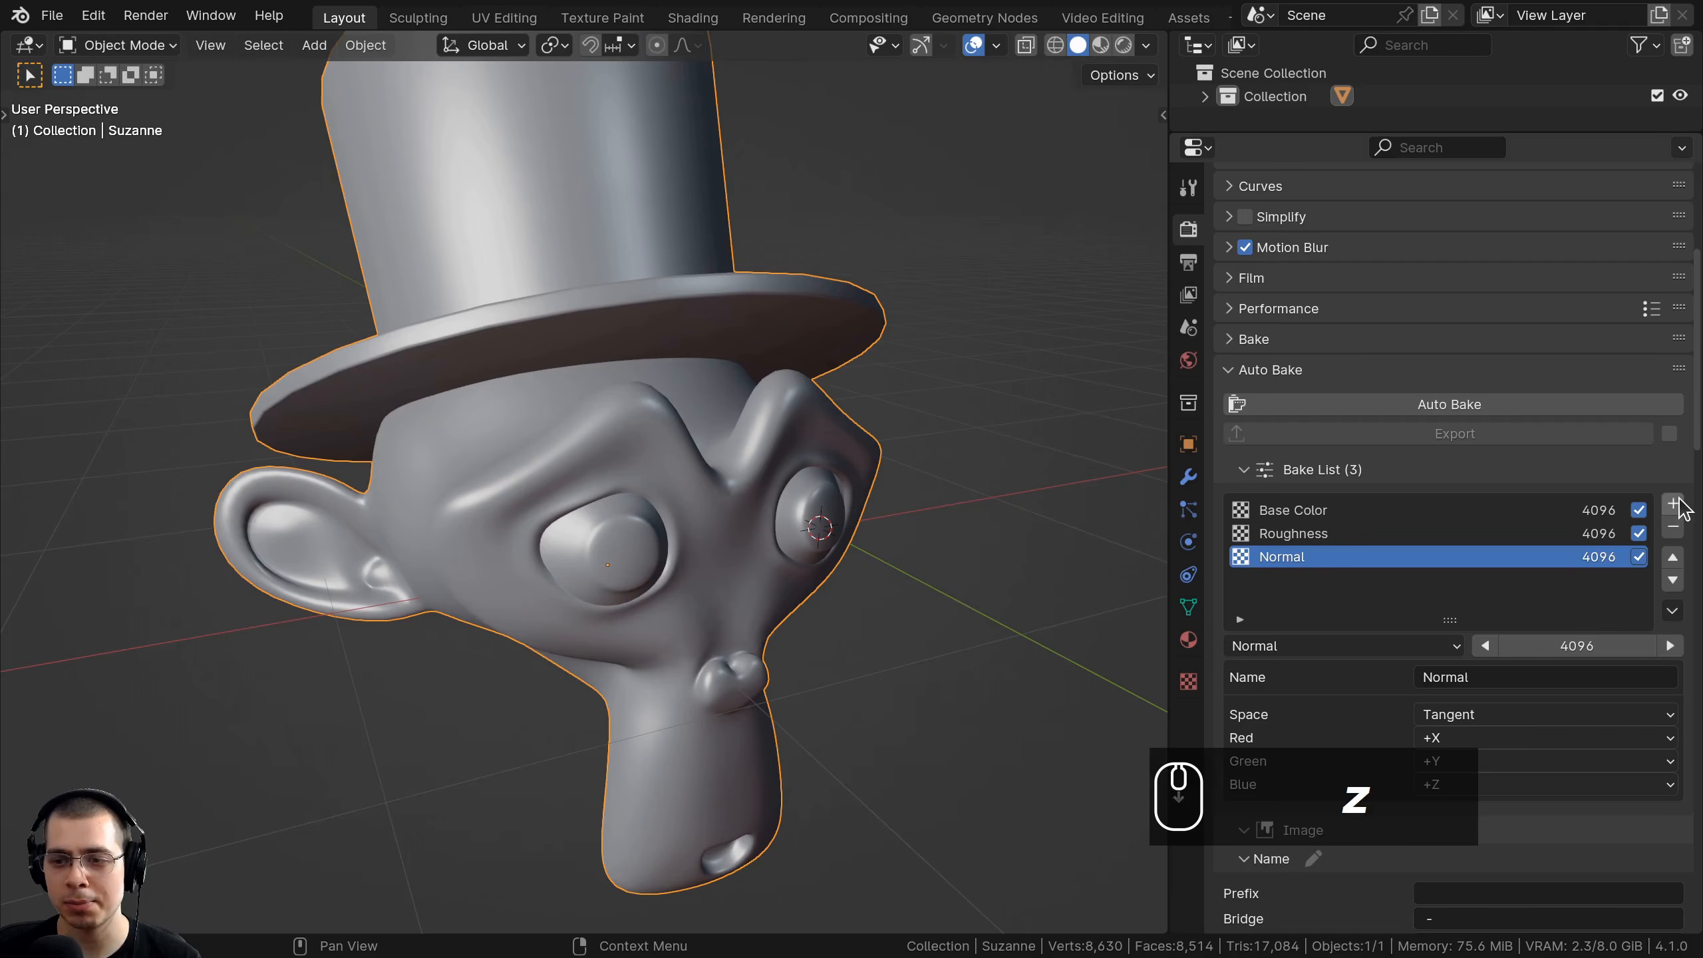
# Add a fourth entry to the bake list and set its type to the Principled BSDF Metallic channel.
pyautogui.click(1673, 503)
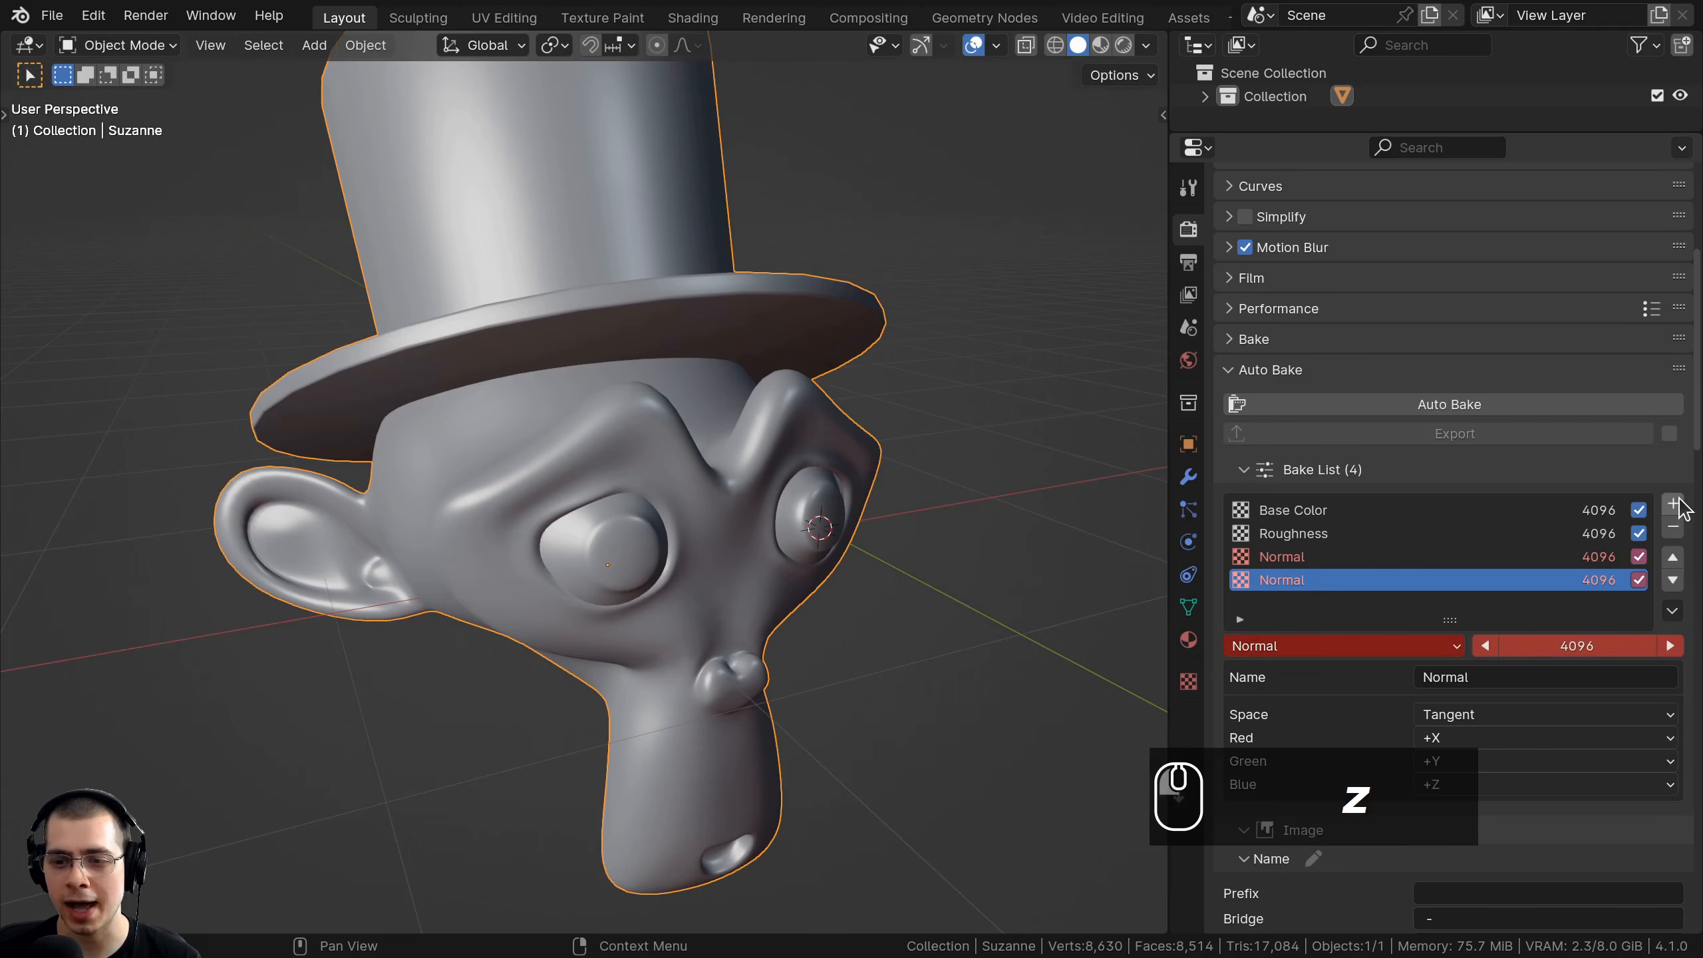
pyautogui.click(1268, 648)
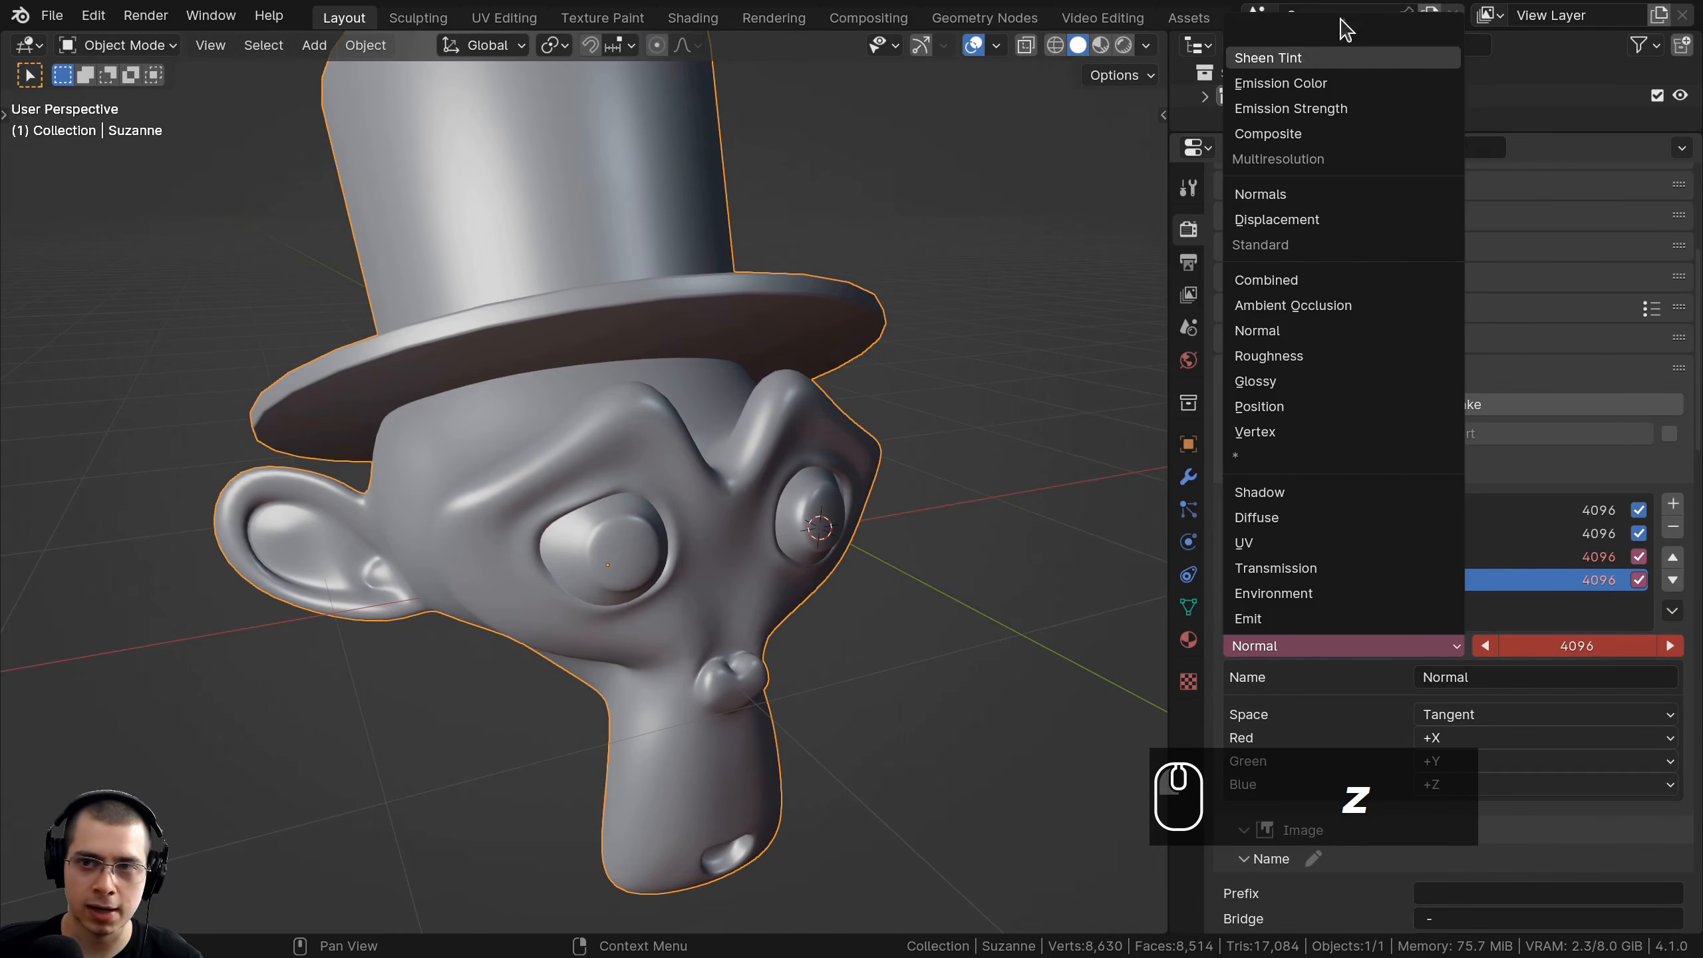
pyautogui.scroll(18, 1343, 41)
pyautogui.scroll(2, 1335, 26)
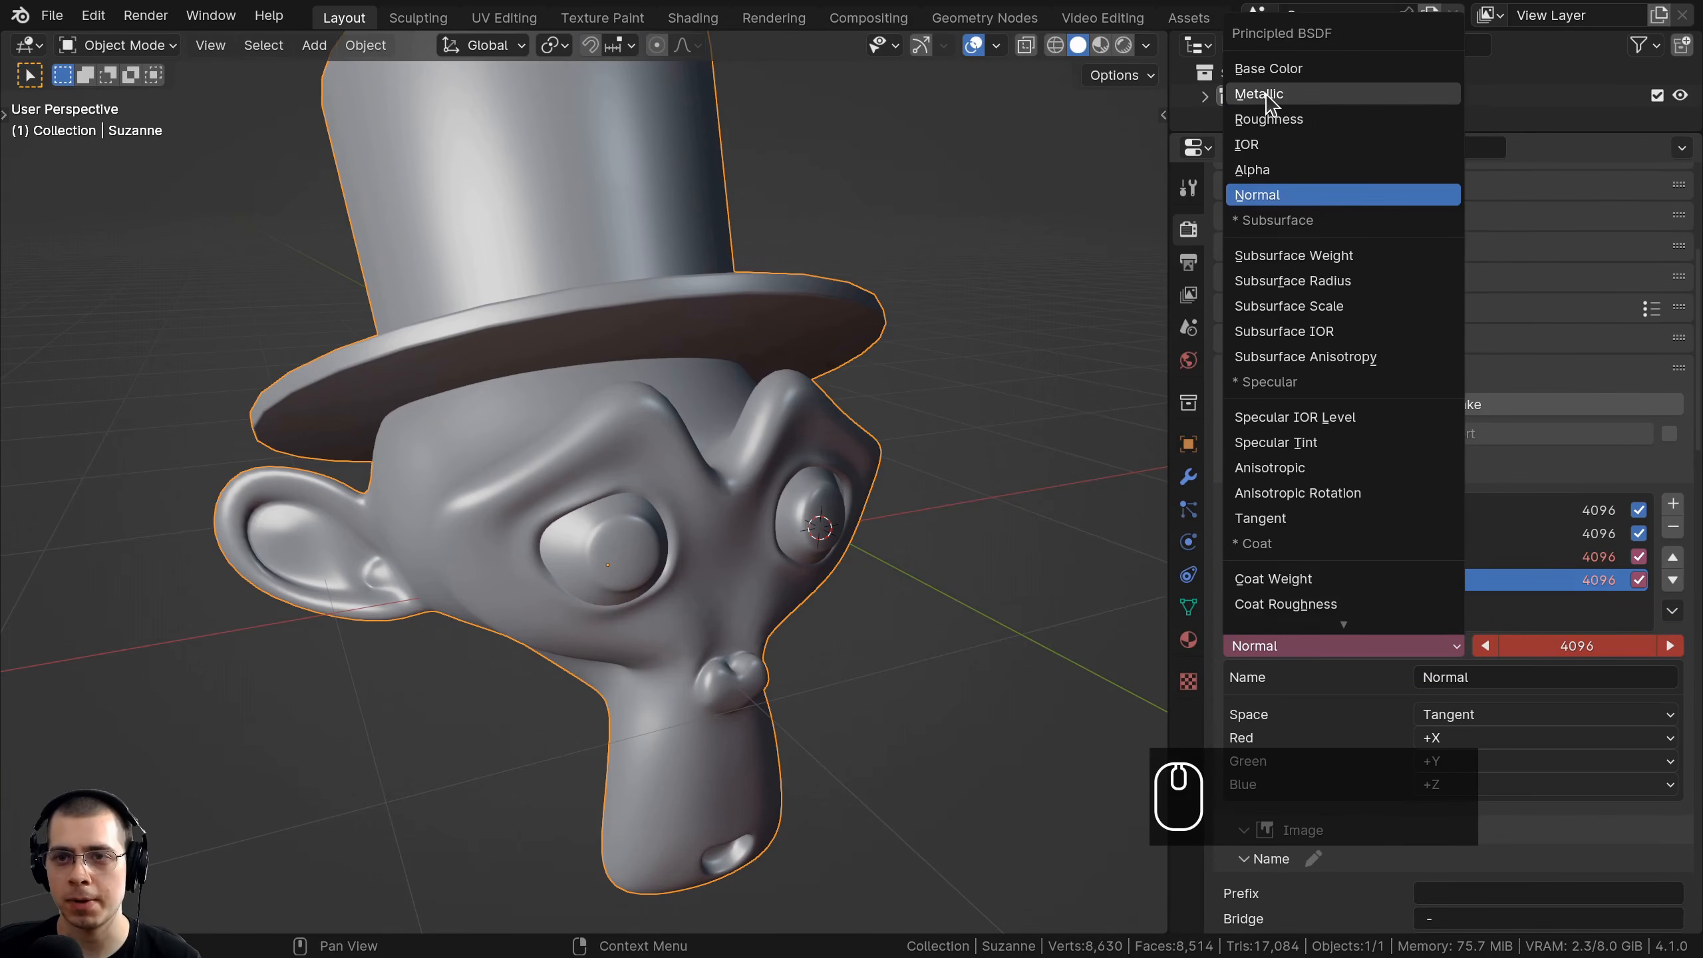
pyautogui.click(1267, 88)
# Review the Base Color, Roughness, Normal and Metallic entries of the bake list one after another.
pyautogui.scroll(-3, 1274, 537)
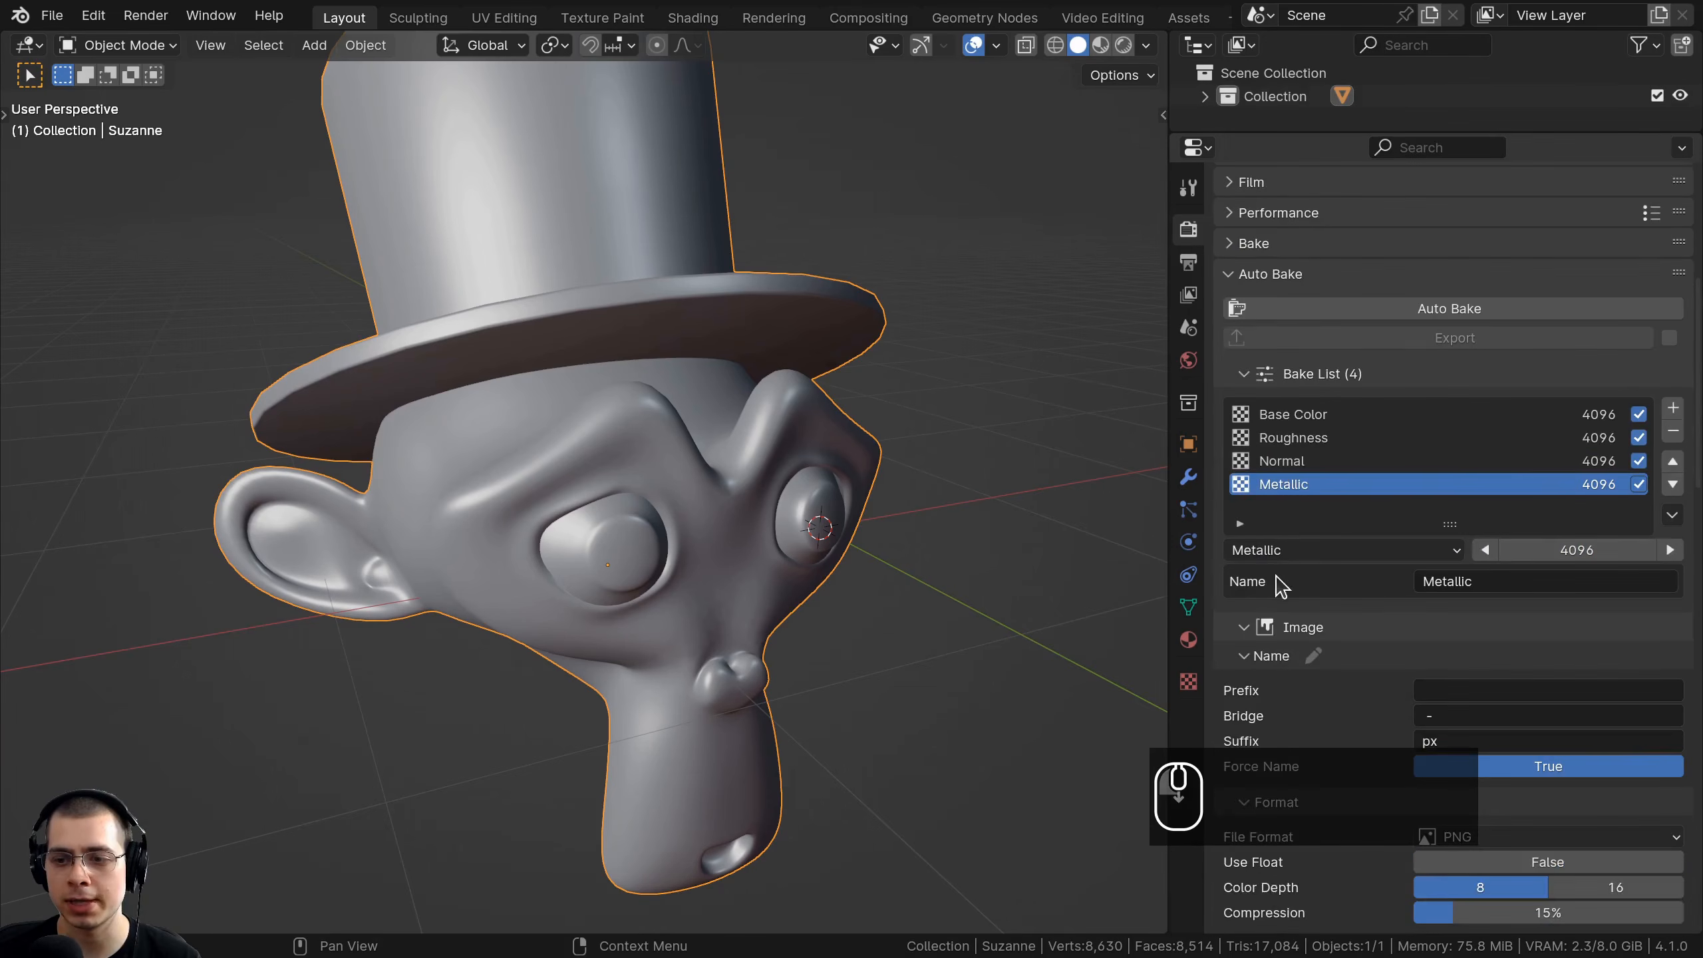
pyautogui.click(1272, 416)
pyautogui.click(1274, 438)
pyautogui.click(1277, 461)
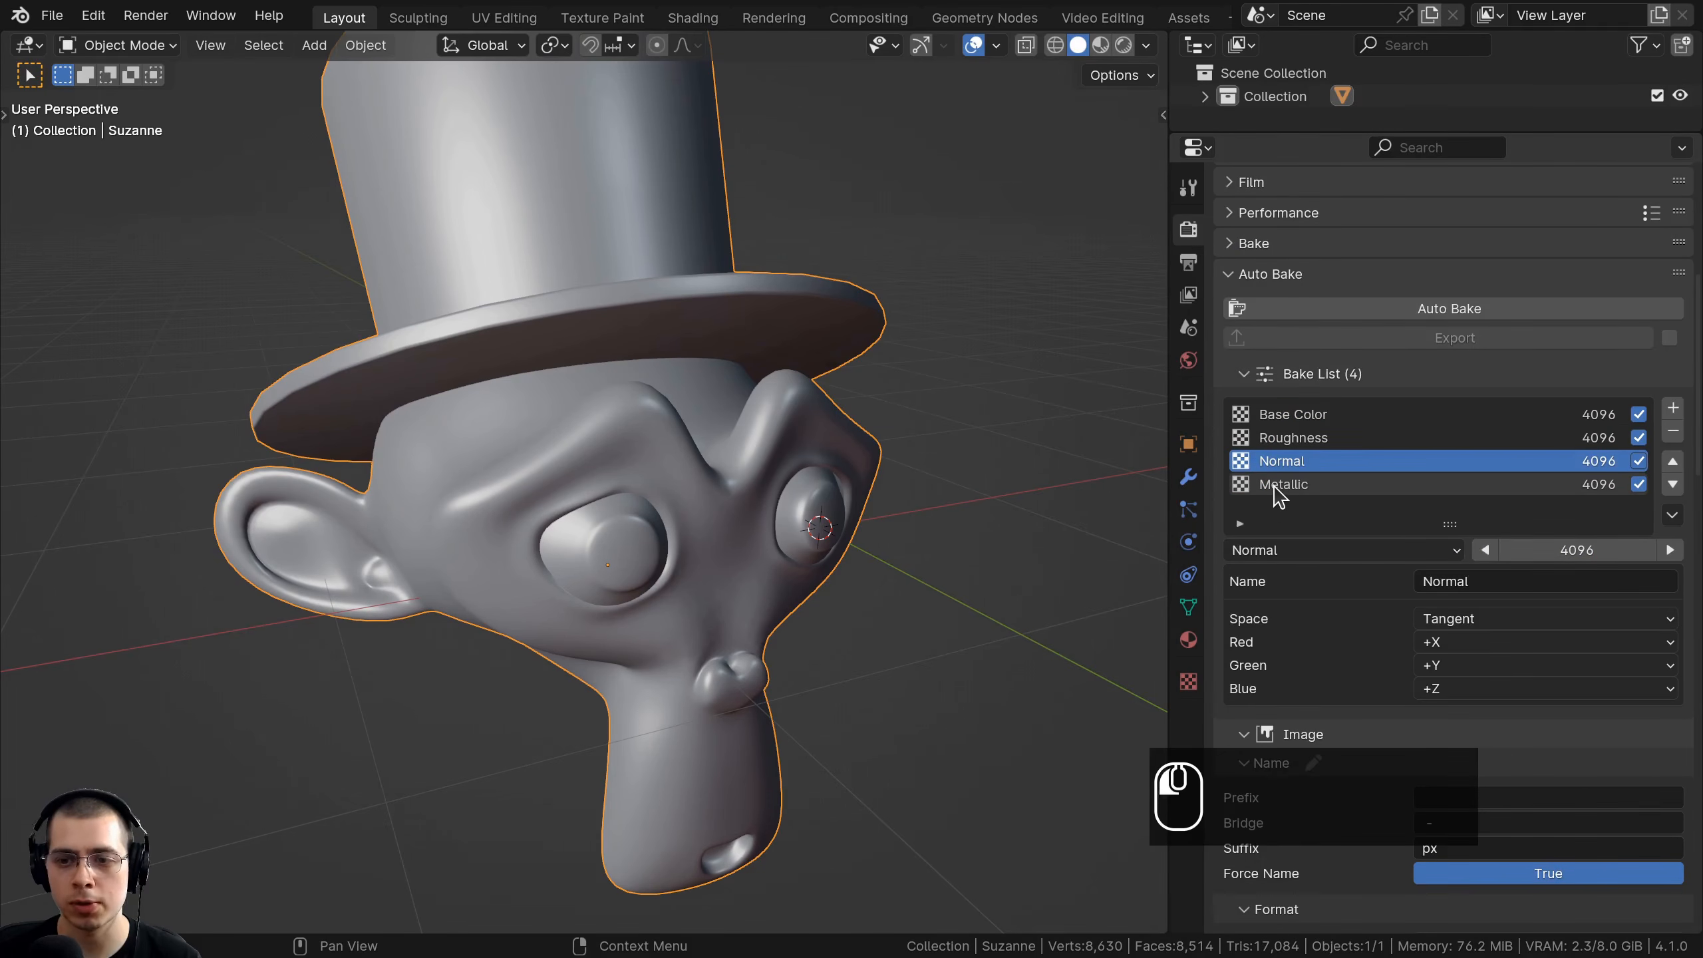
pyautogui.click(1274, 487)
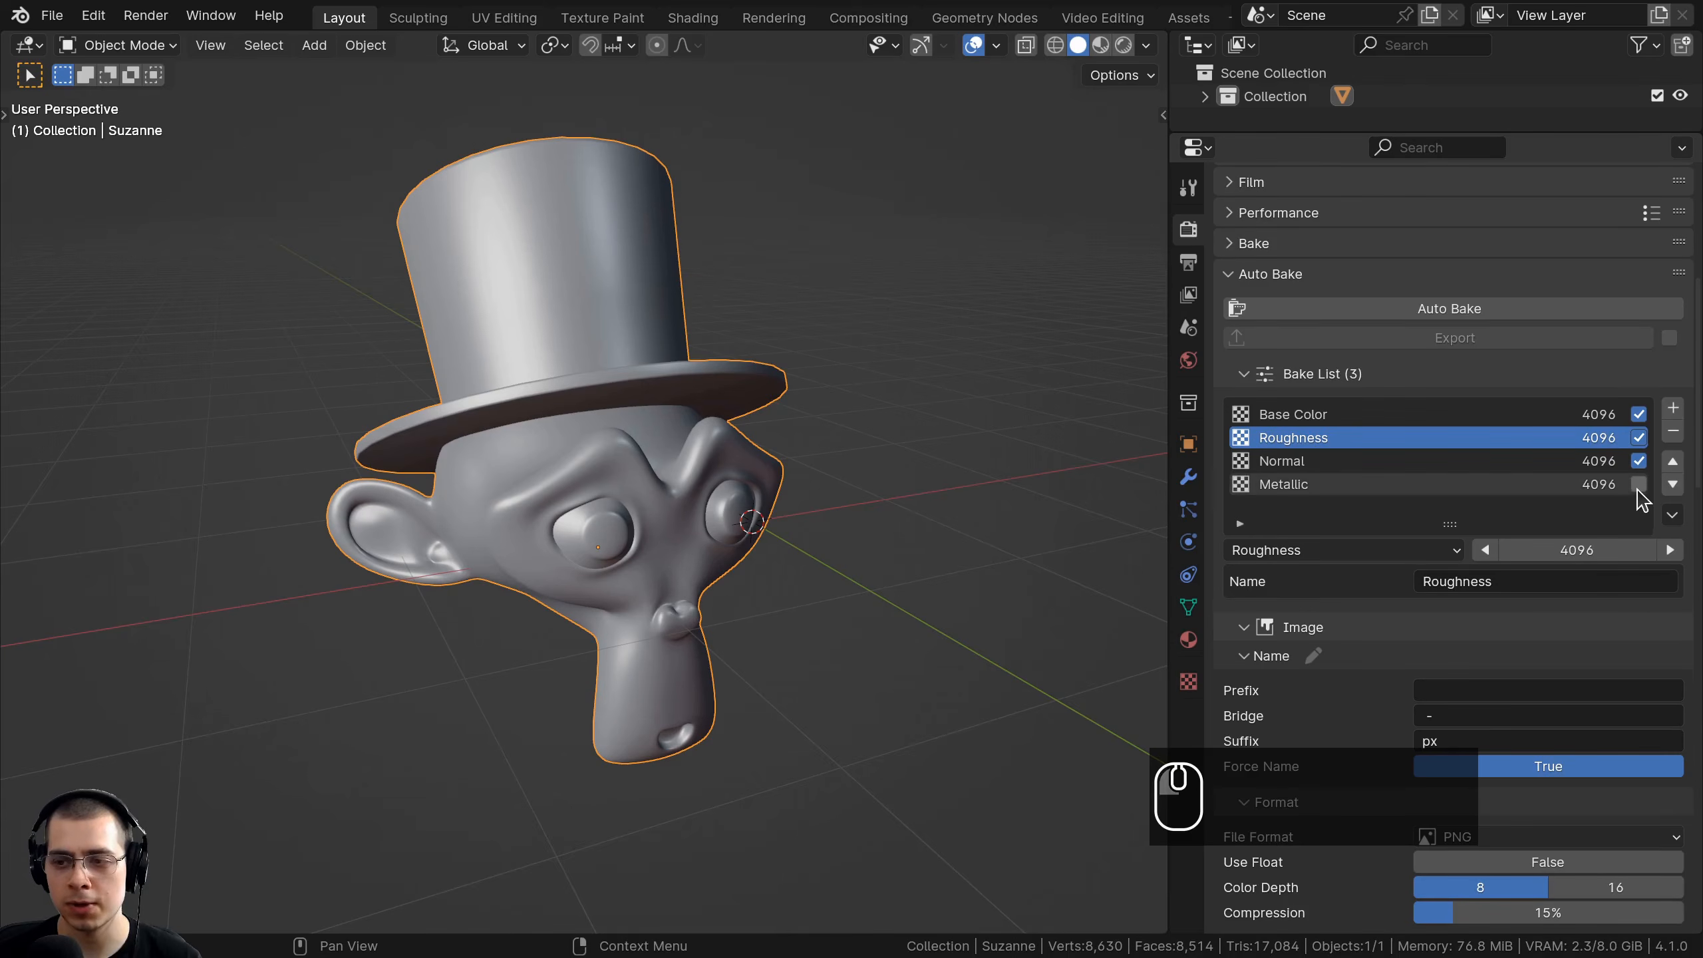
# Toggle the Metallic entry's inclusion in the bake off and back on.
pyautogui.click(1638, 490)
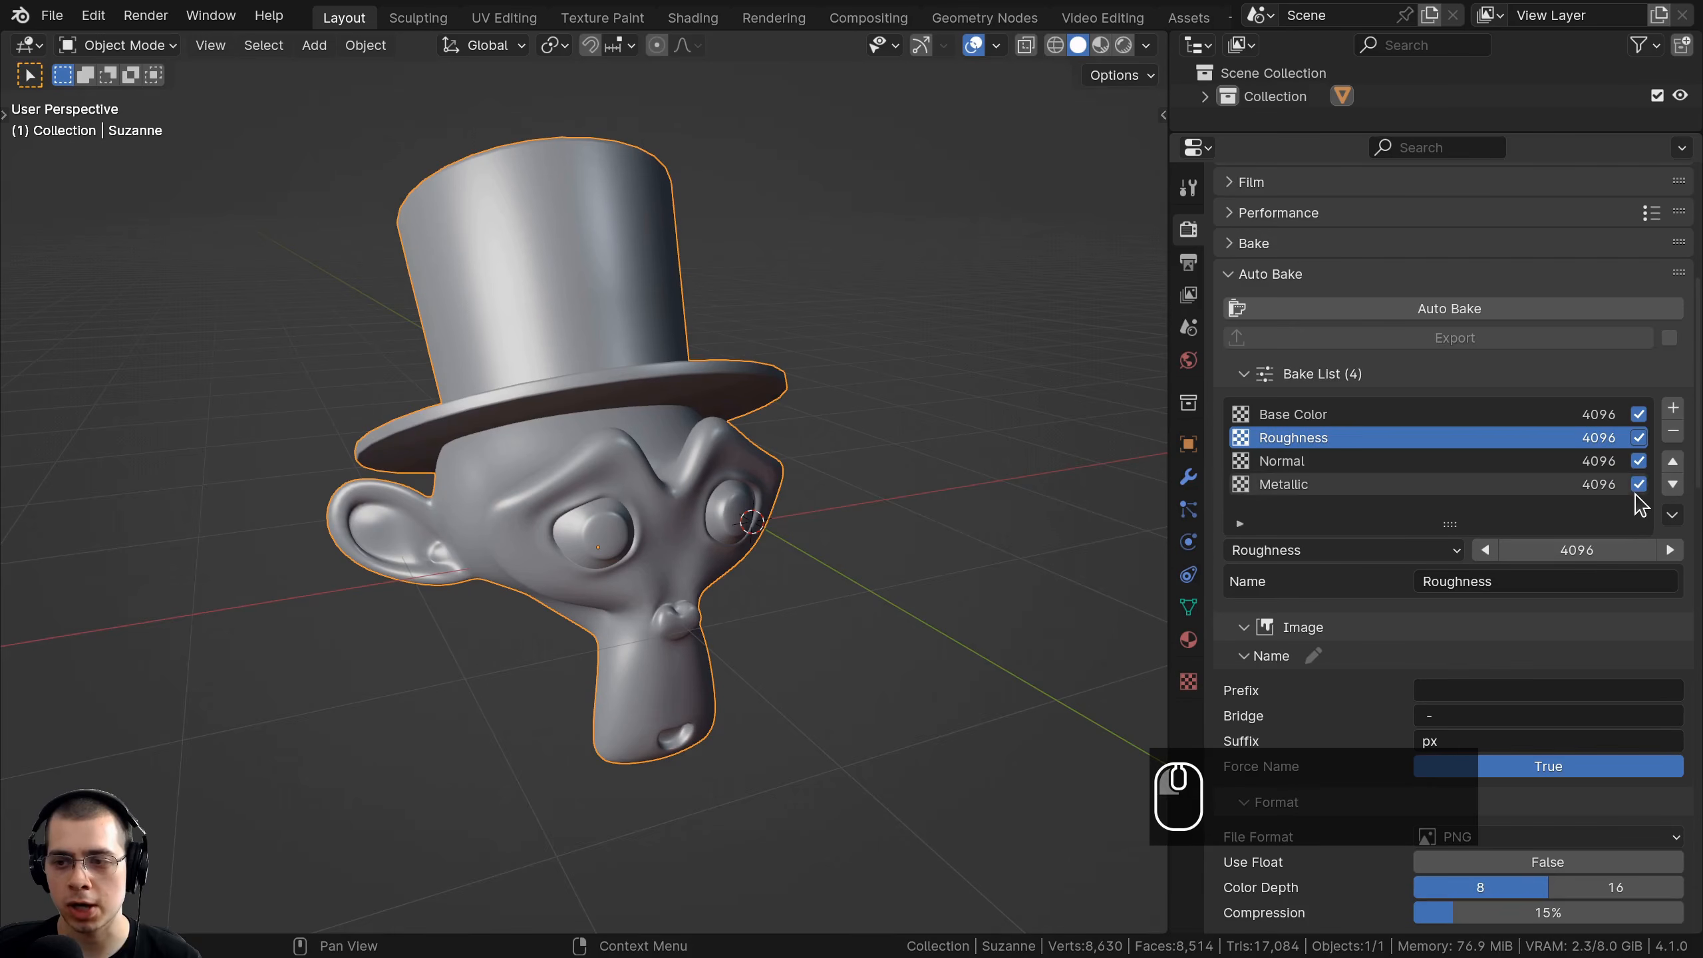
pyautogui.click(1638, 484)
pyautogui.click(1638, 485)
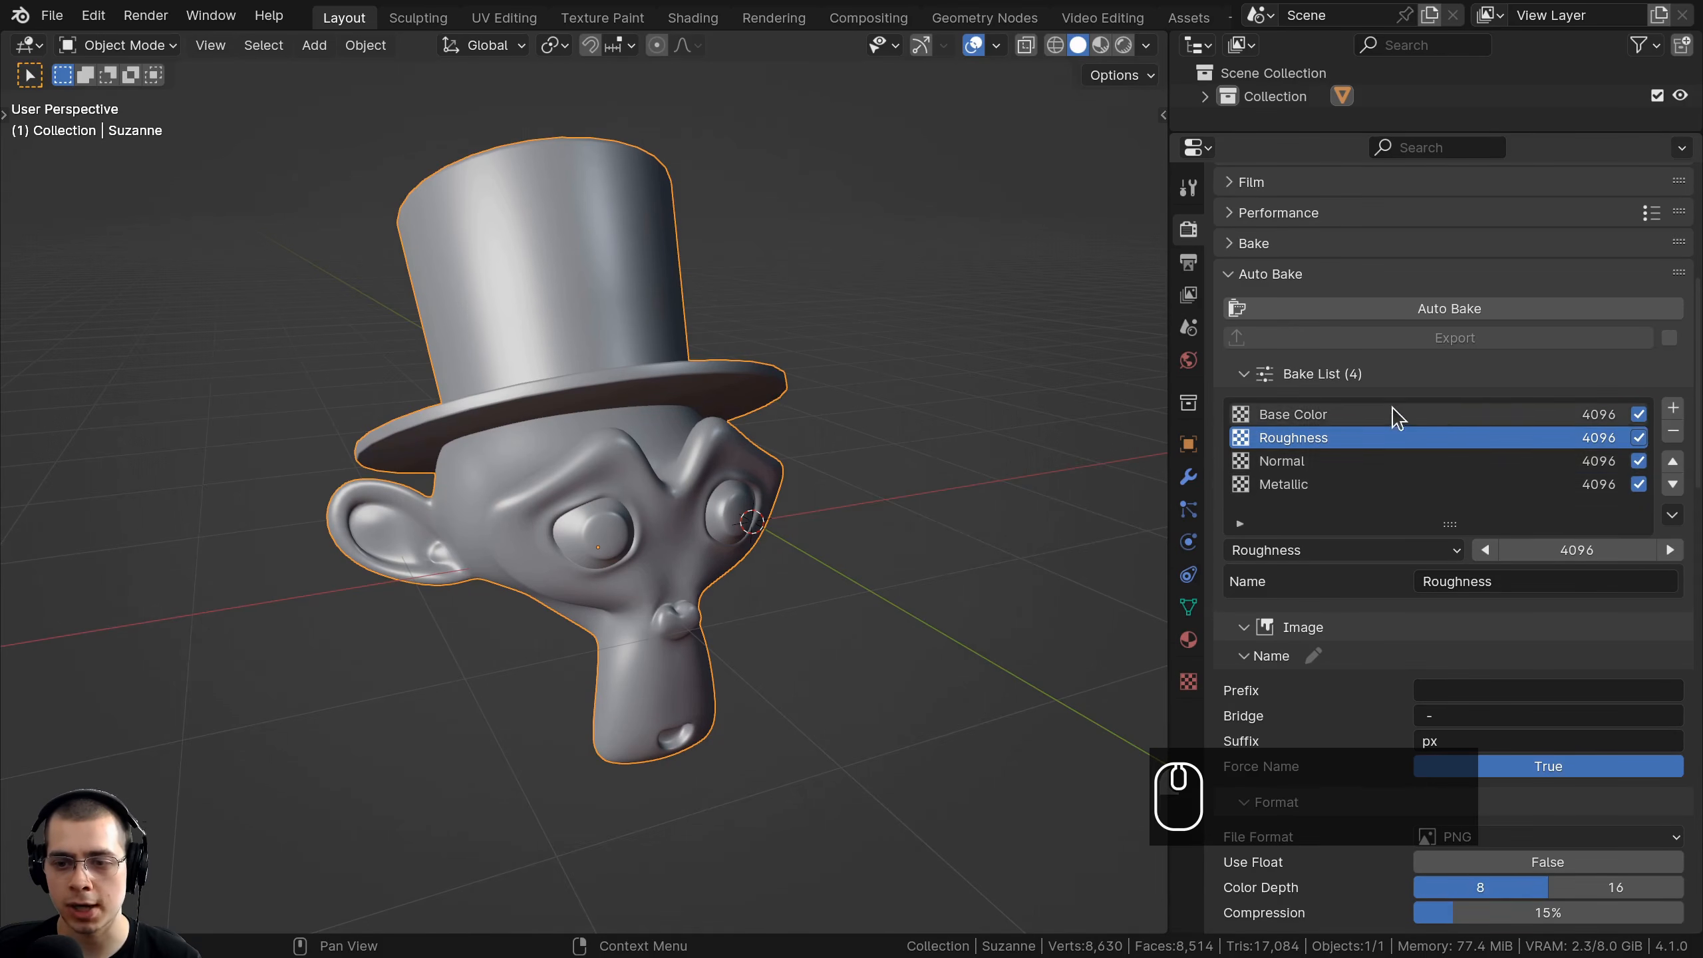
# Select the Base Color entry and open its name for editing, keeping the existing text.
pyautogui.scroll(-2, 1391, 411)
pyautogui.click(1332, 369)
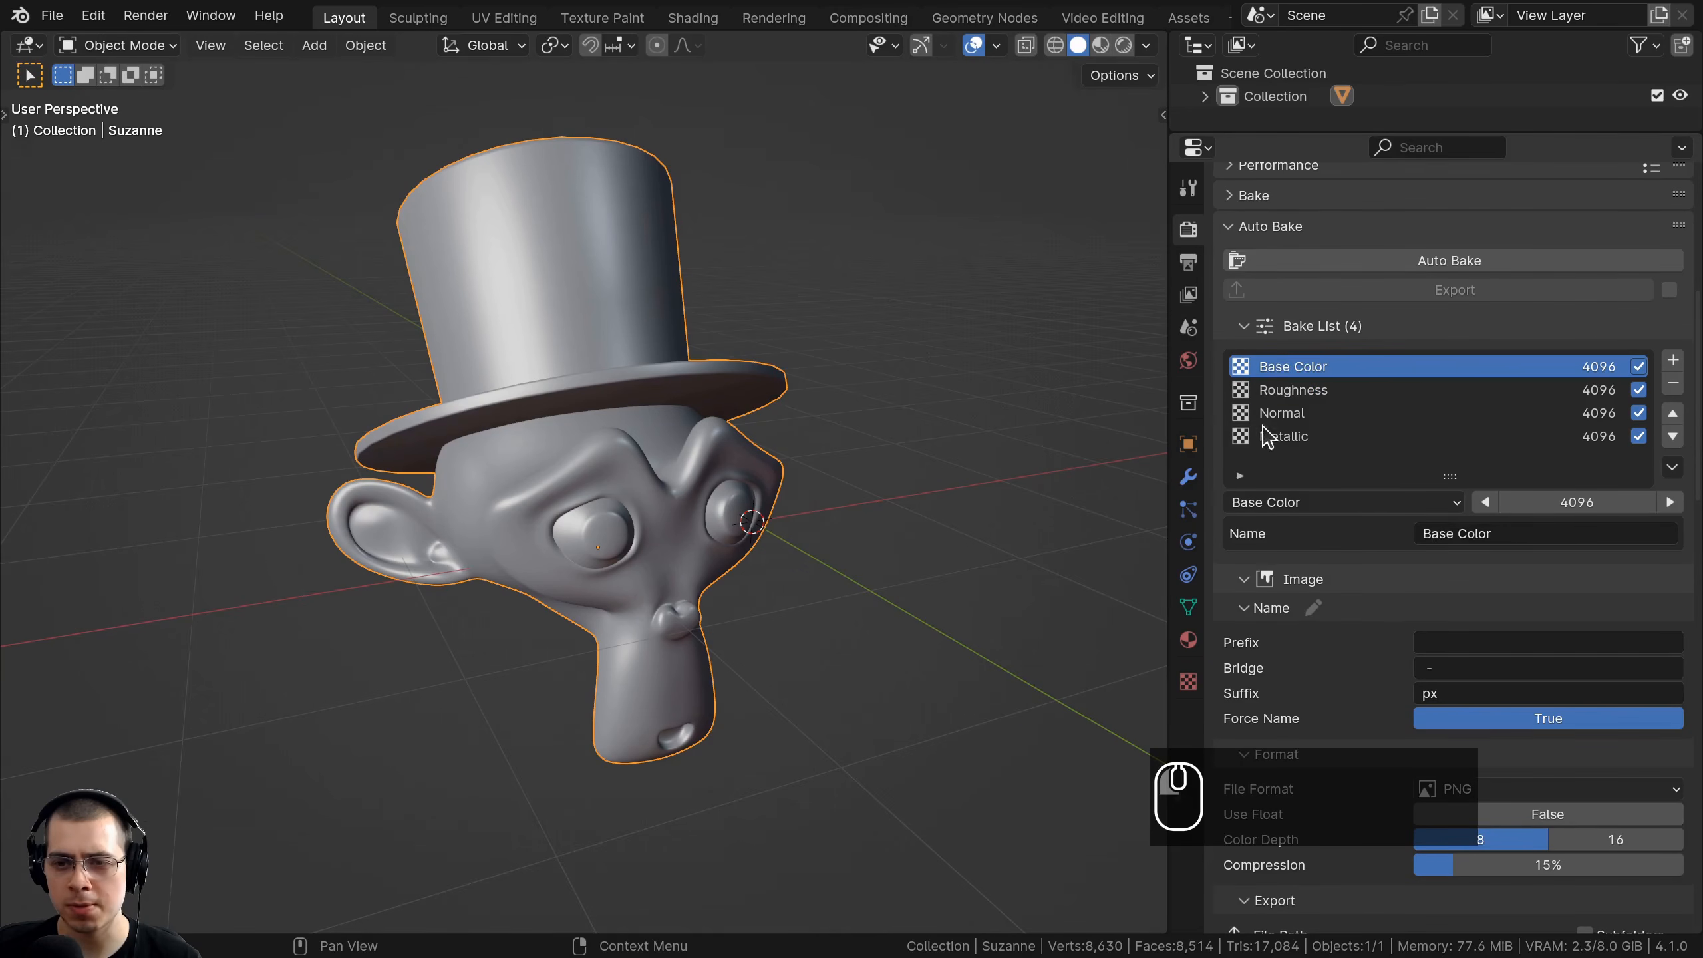
pyautogui.click(1468, 537)
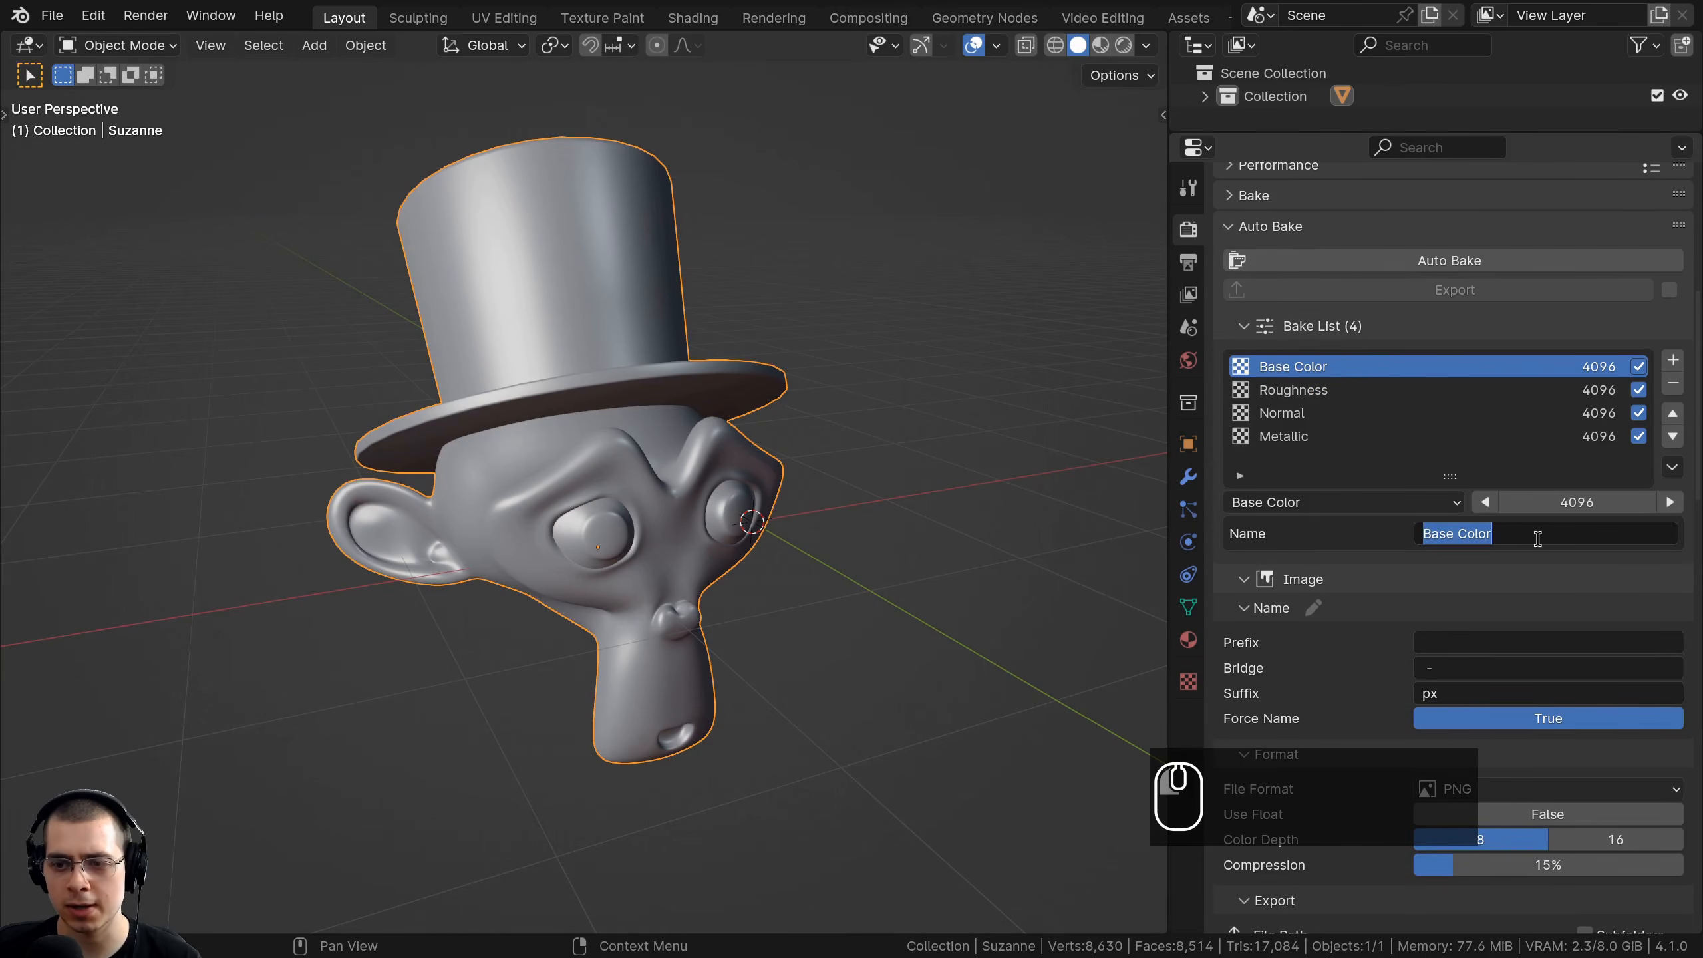
pyautogui.moveTo(1506, 536); pyautogui.dragTo(1402, 541)
pyautogui.click(1397, 545)
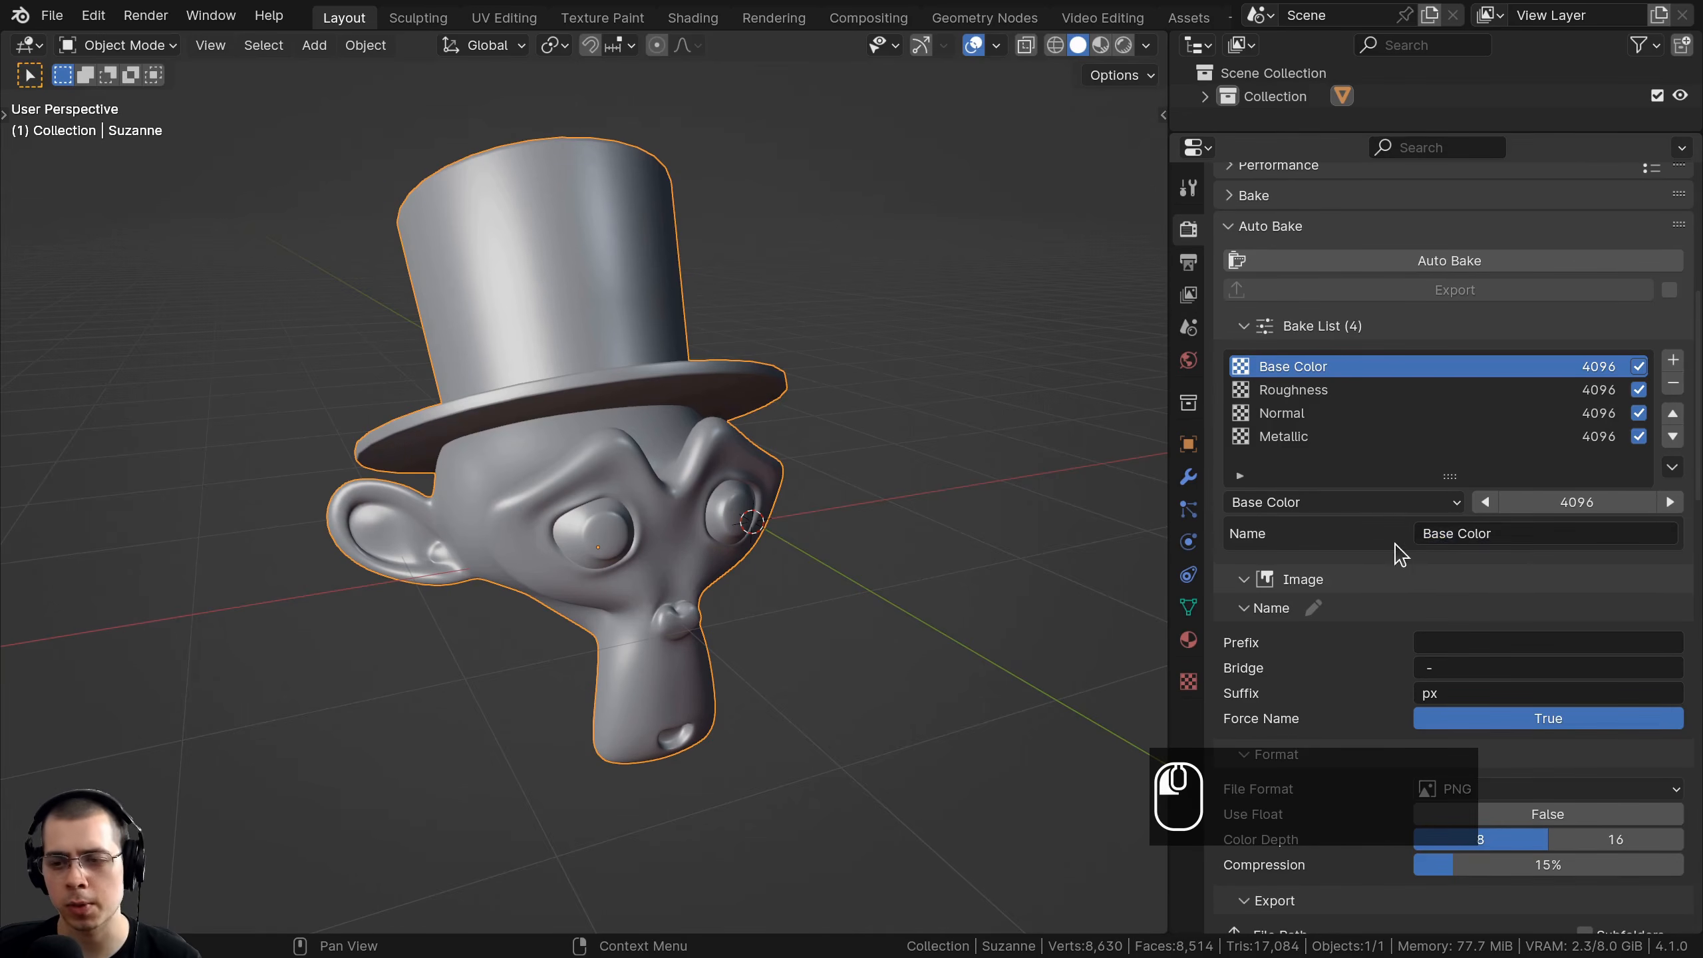
# Select the Metallic entry and set the image name prefix to Monkey.
pyautogui.click(1291, 437)
pyautogui.scroll(-5, 1248, 765)
pyautogui.scroll(1, 1319, 569)
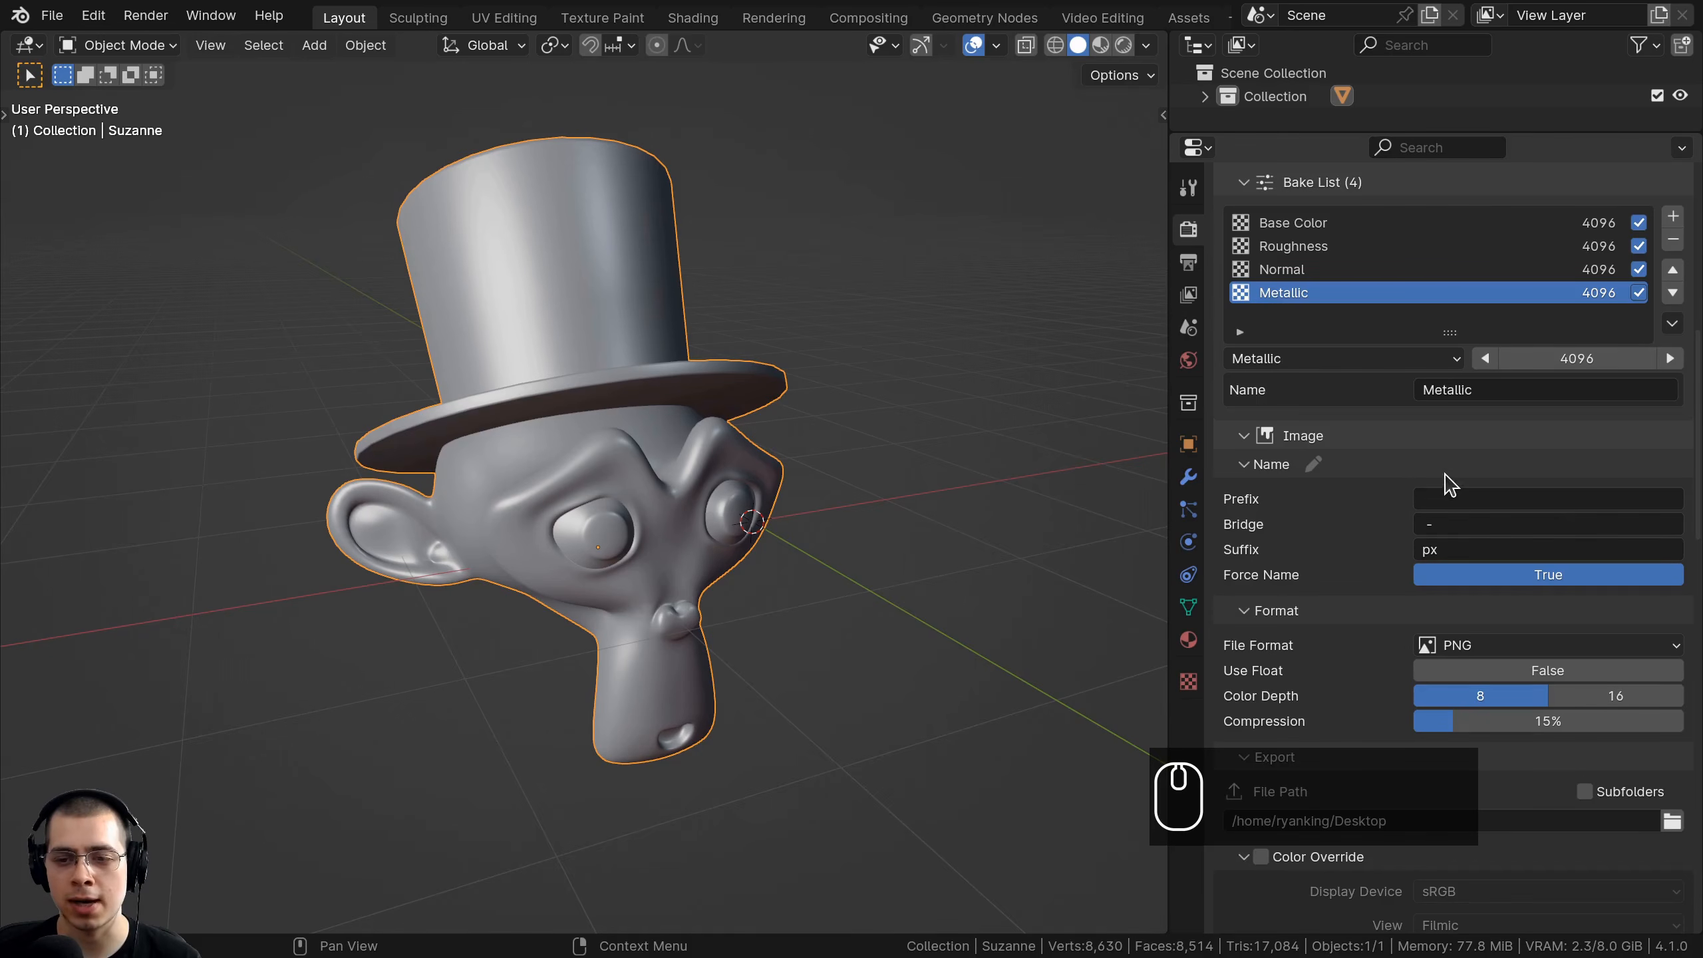
pyautogui.click(1443, 500)
pyautogui.write('Mon')
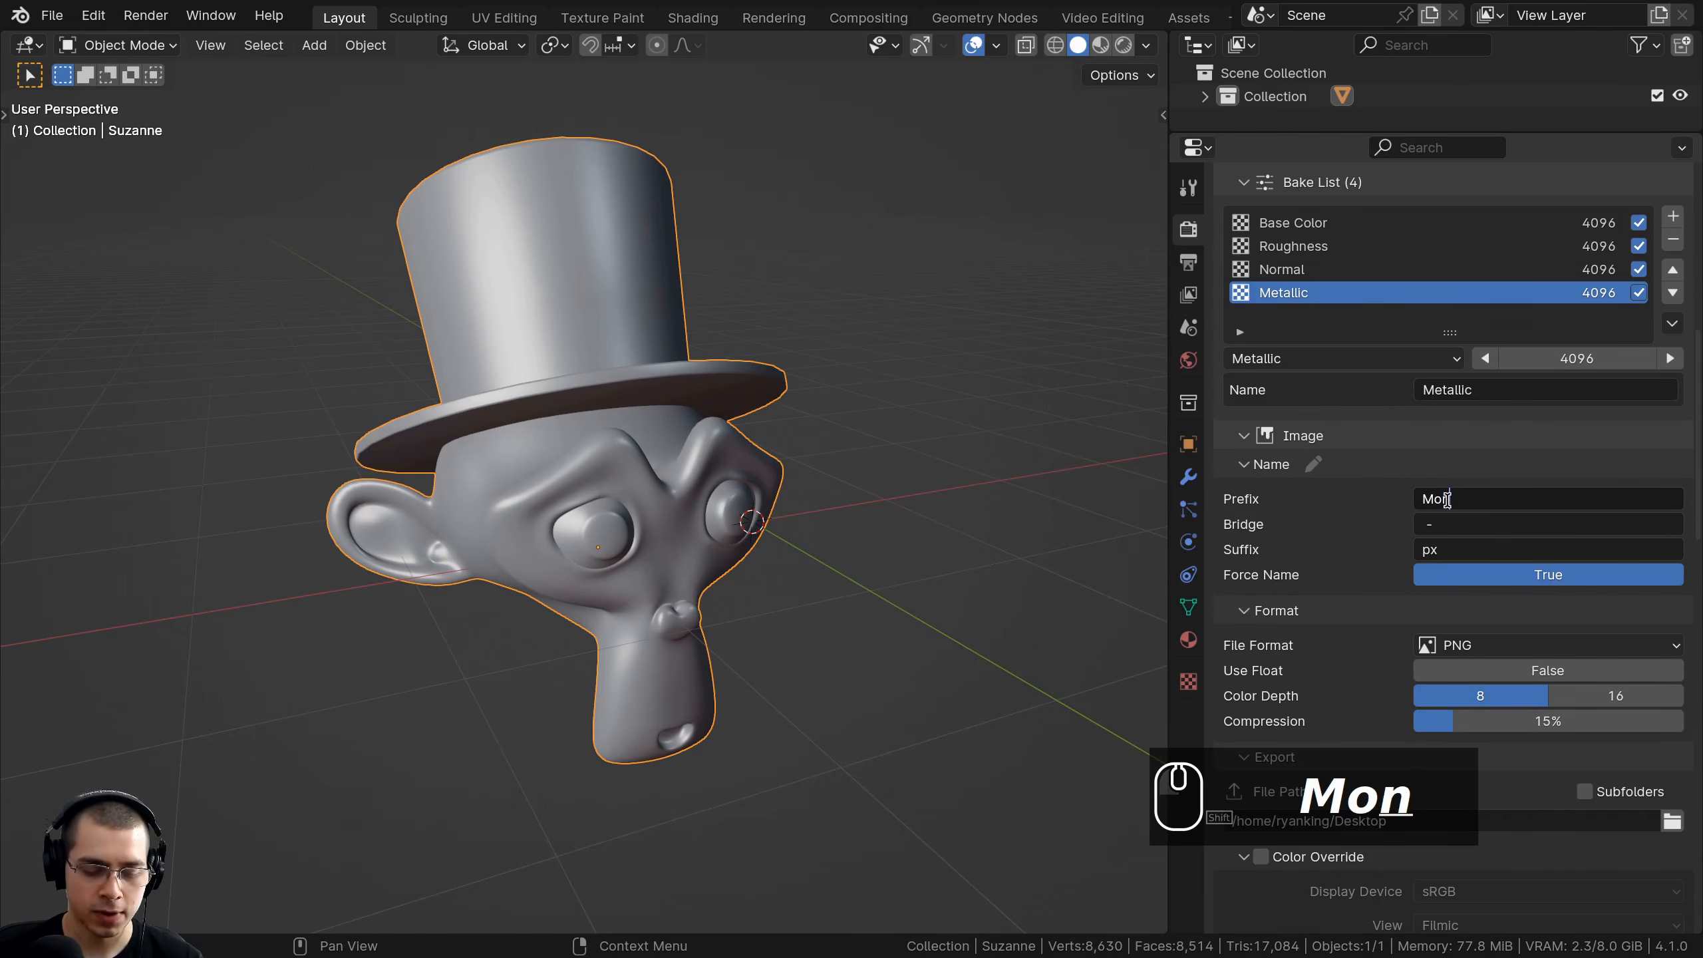
pyautogui.write('key')
pyautogui.press('Return')
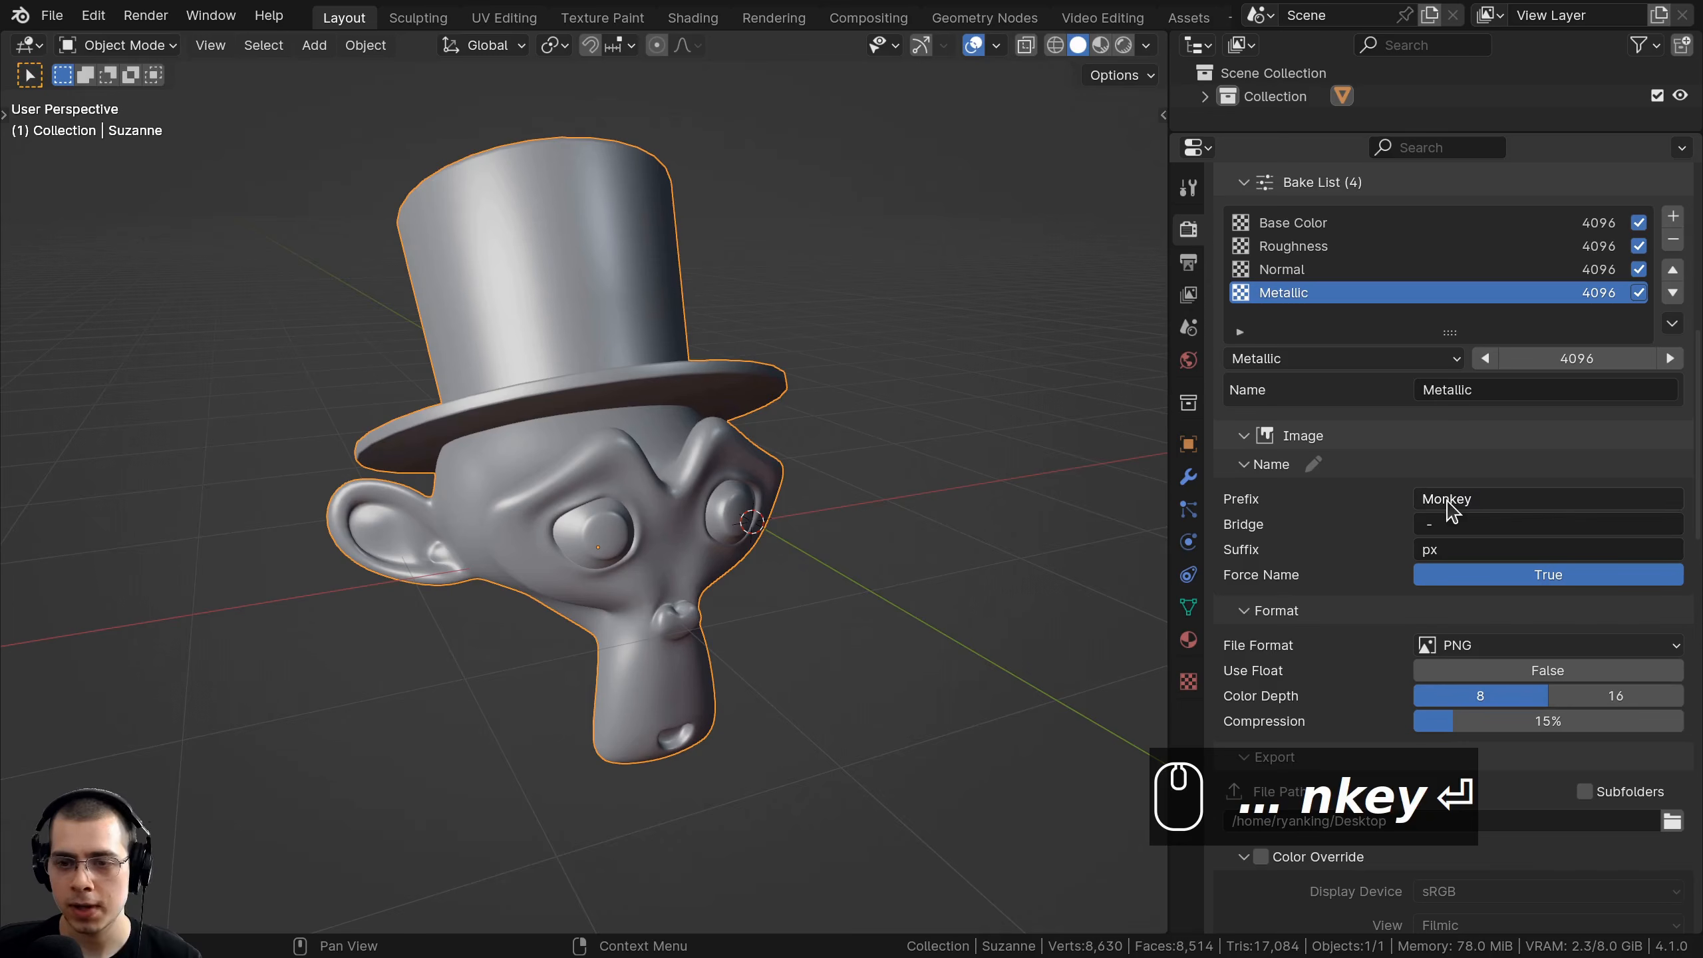
# Open the image name's bridge, suffix and prefix texts for editing in turn, keeping the existing entries.
pyautogui.click(1468, 523)
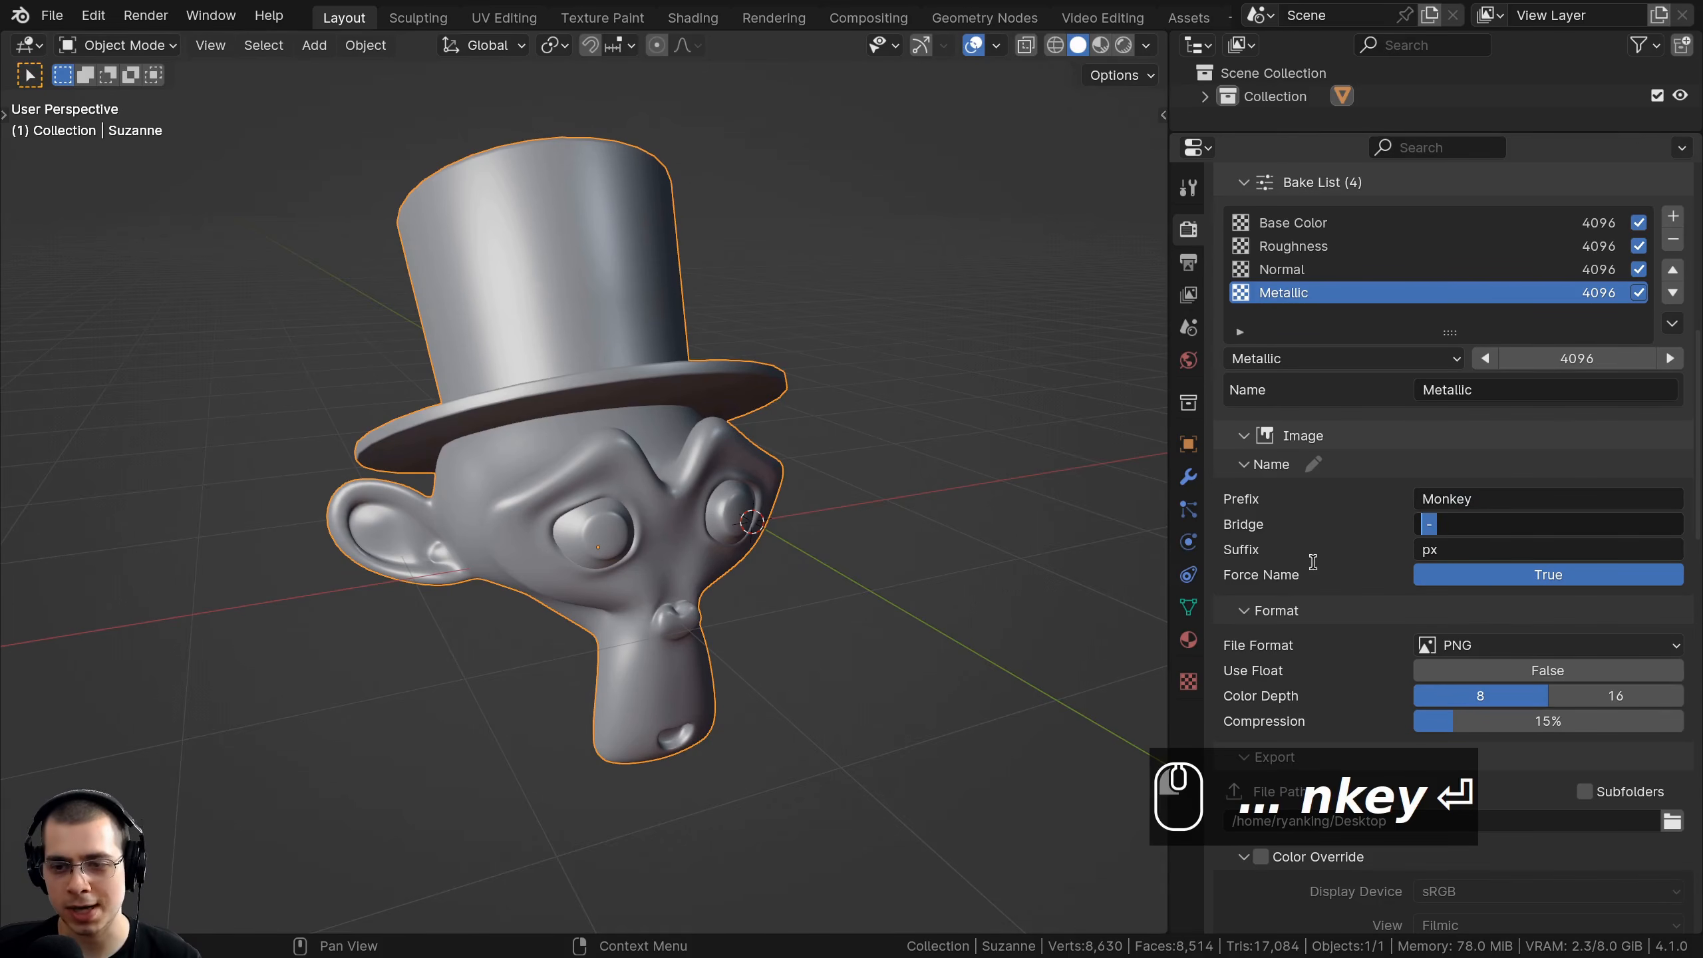
pyautogui.click(1261, 559)
pyautogui.click(1471, 552)
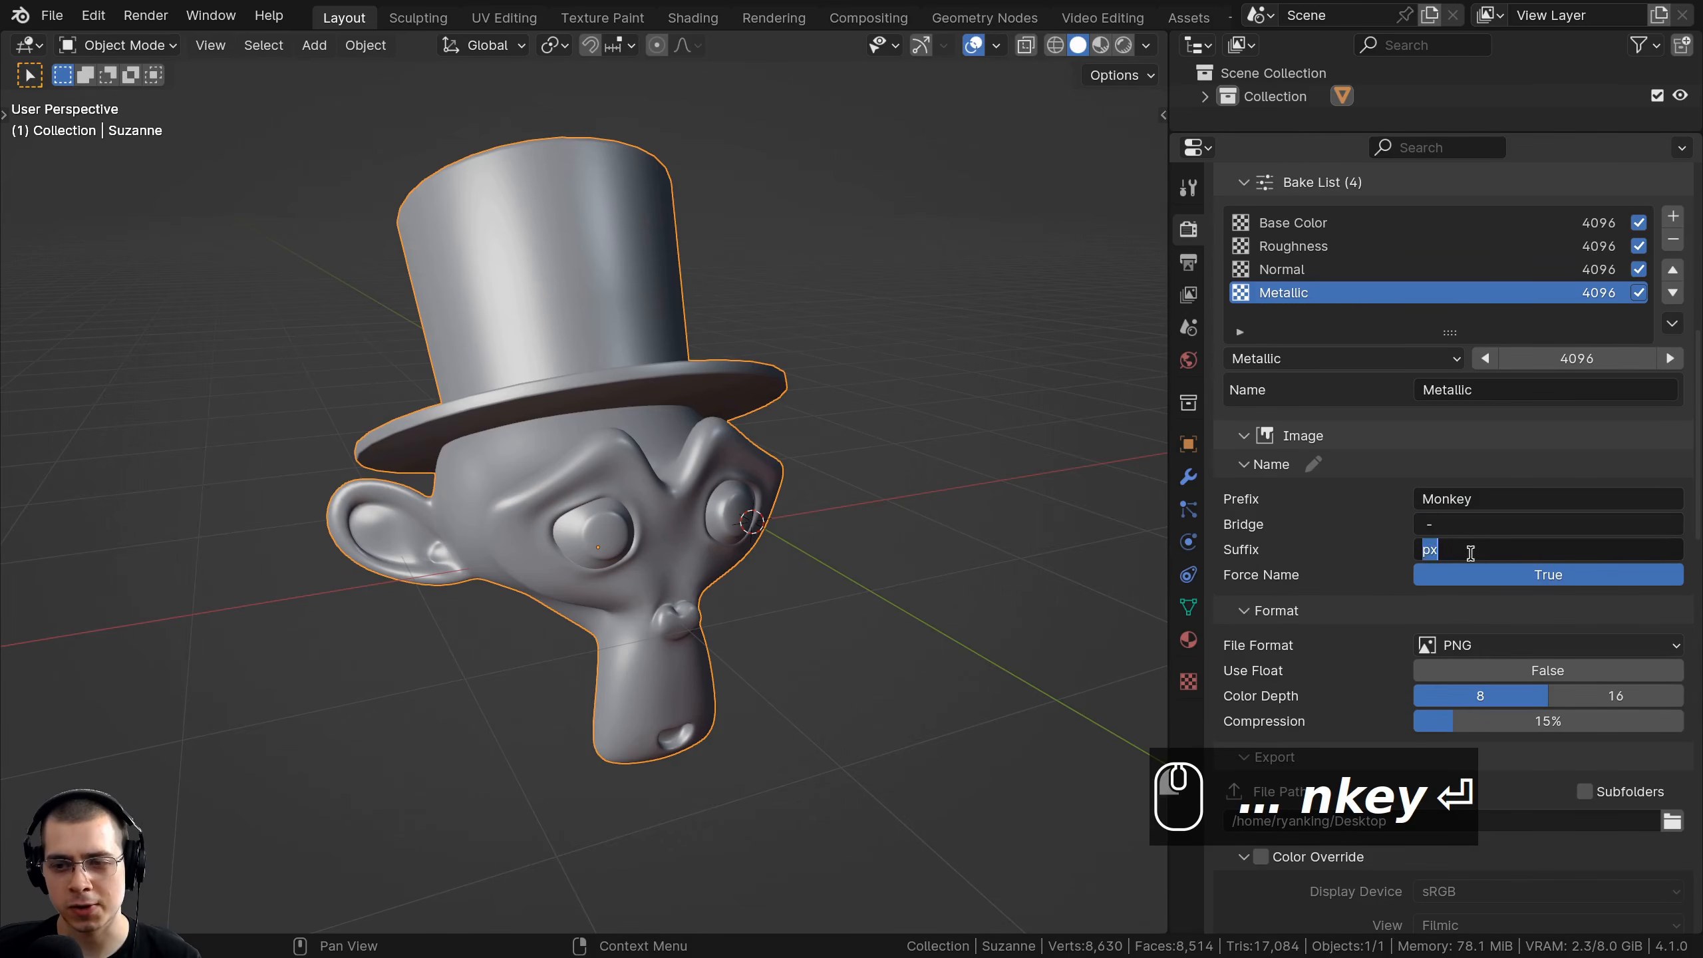
pyautogui.click(1365, 546)
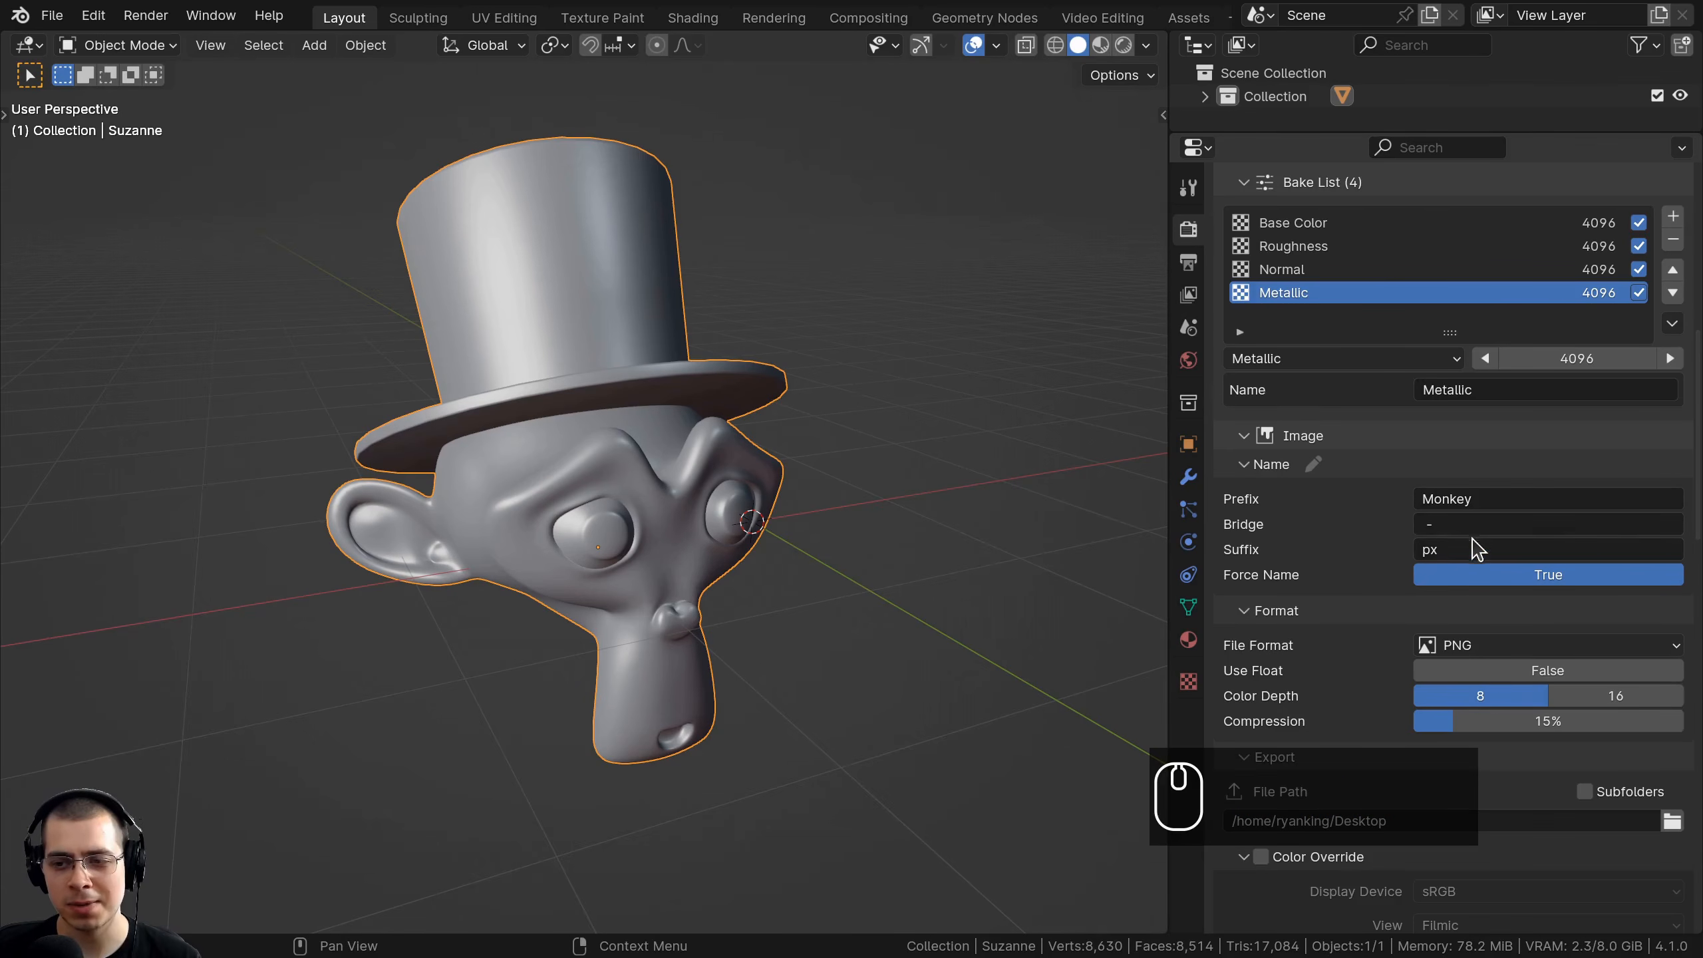
pyautogui.click(1491, 499)
pyautogui.click(1363, 501)
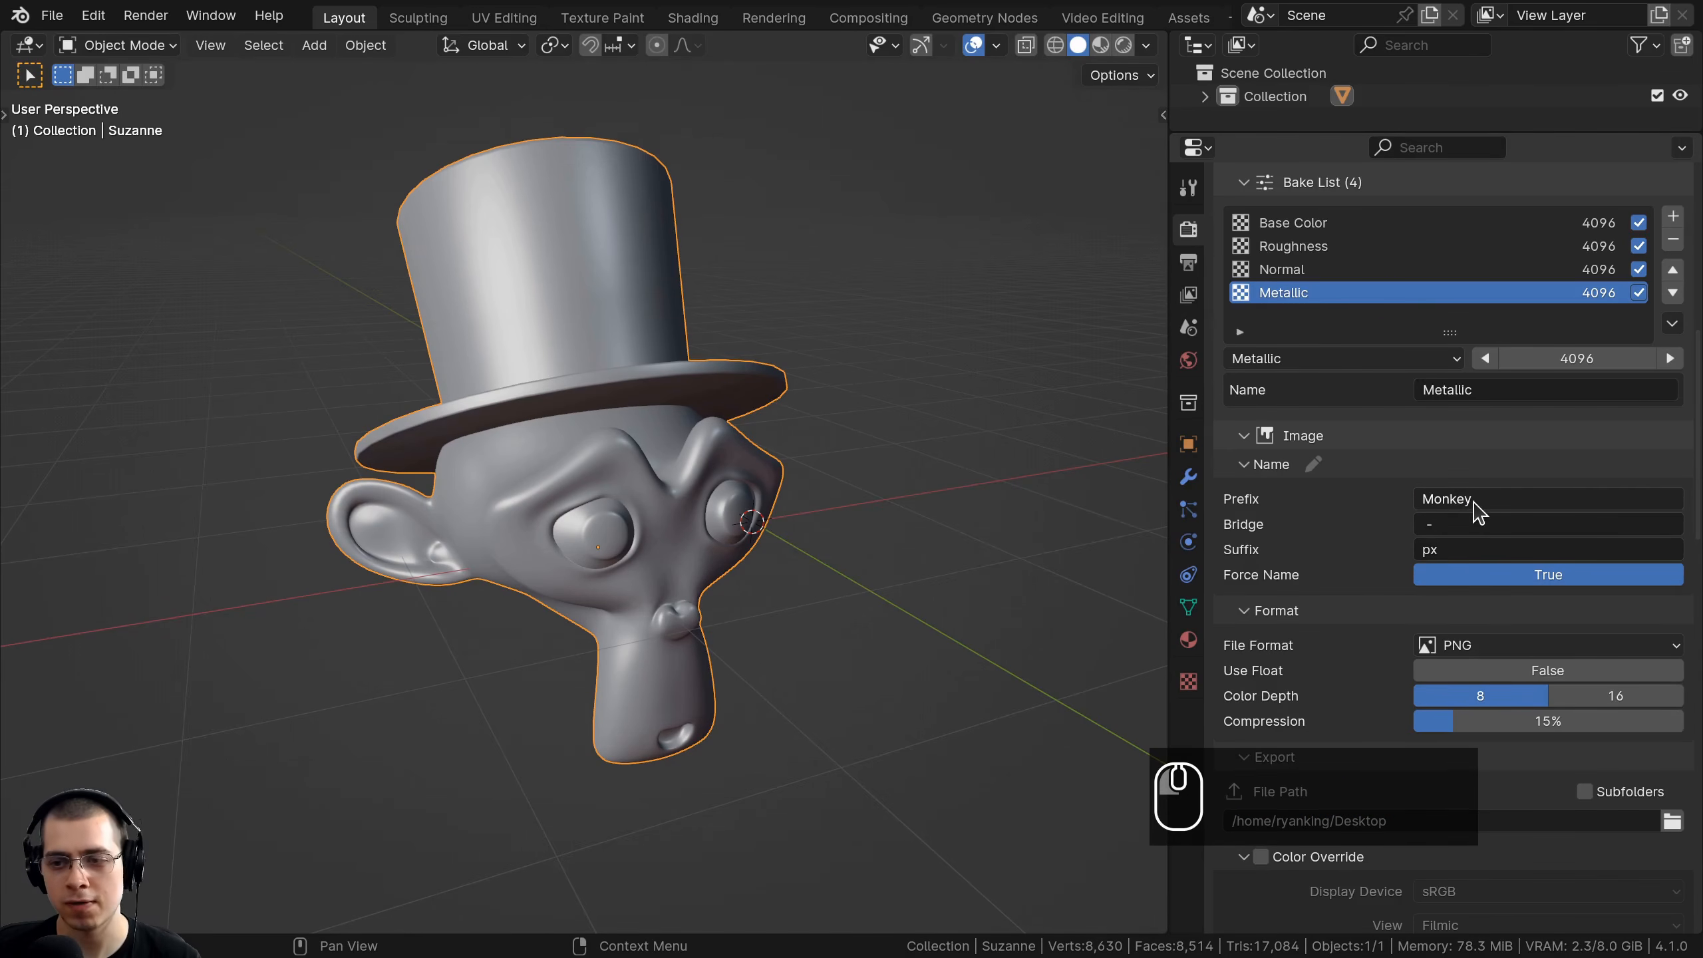
pyautogui.scroll(-2, 1439, 509)
pyautogui.click(1500, 450)
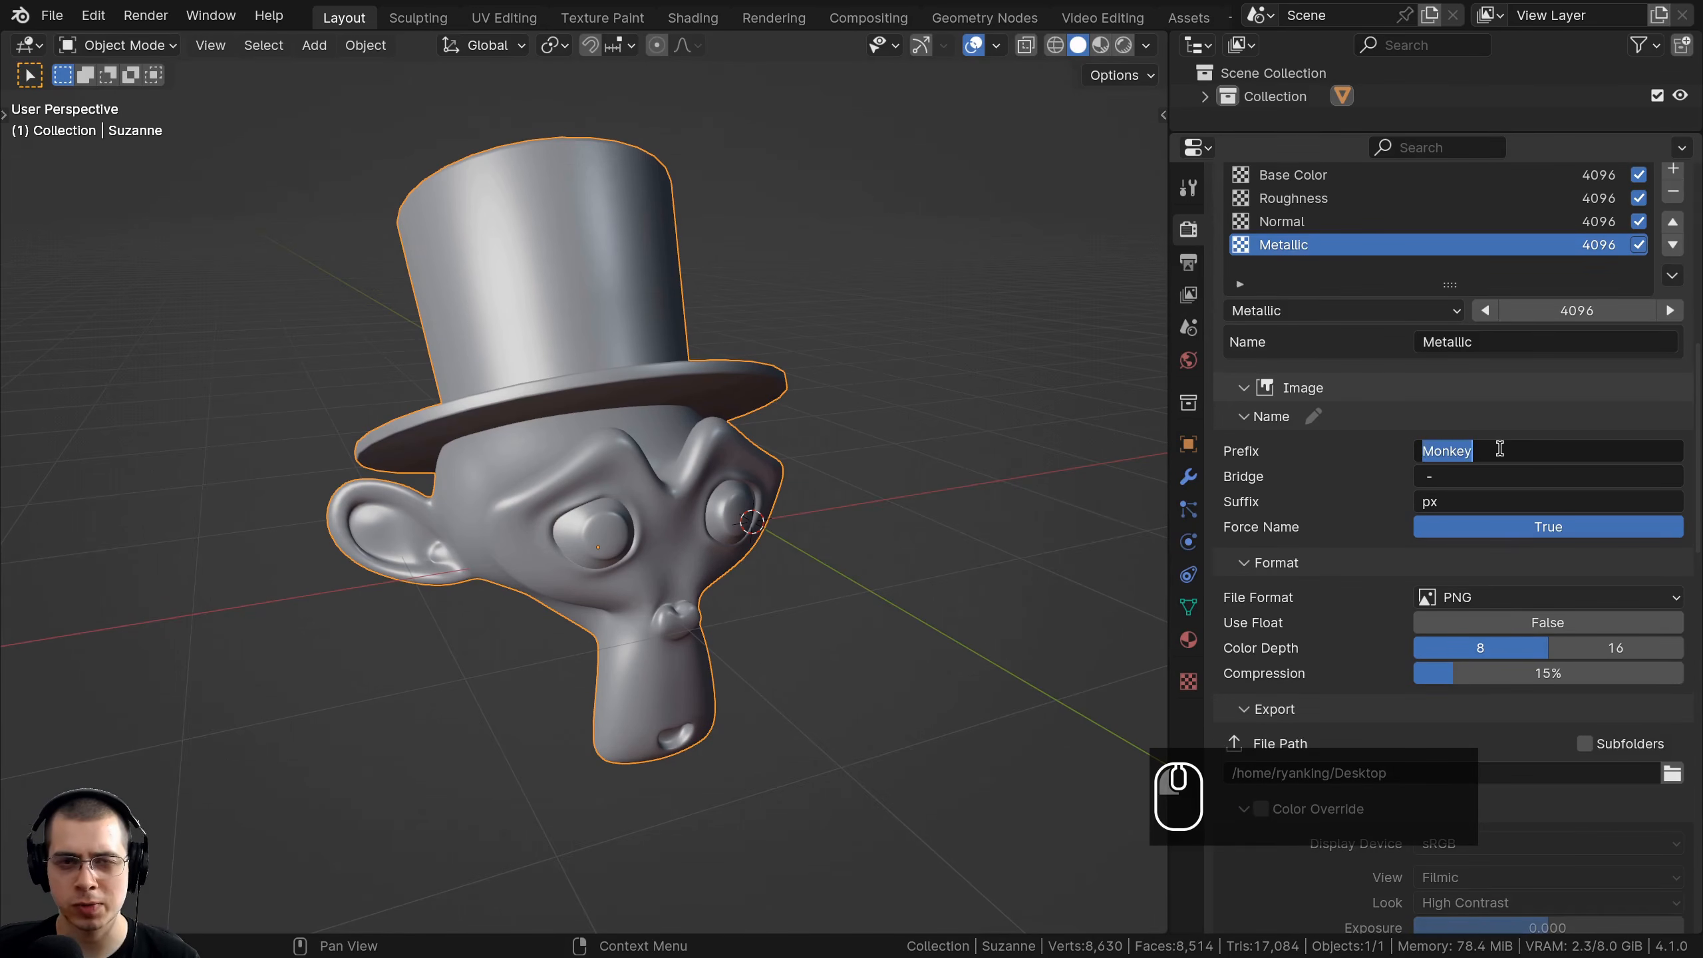
pyautogui.click(1393, 497)
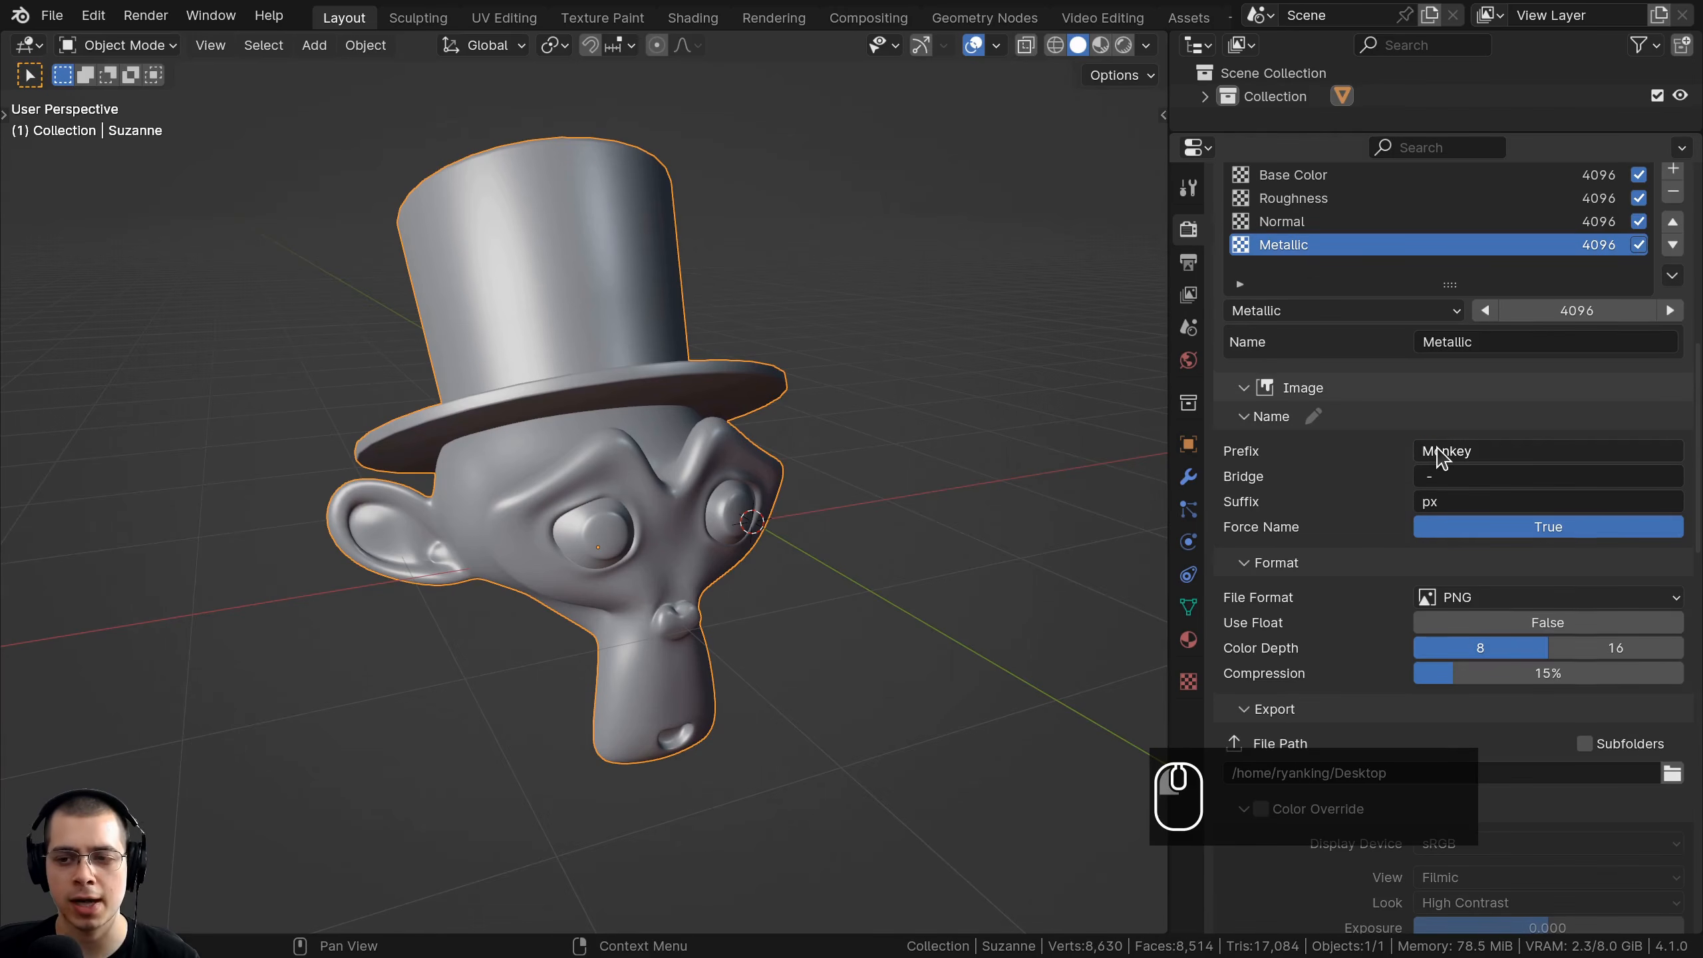
# Look through the image file formats available for the baked textures and keep PNG.
pyautogui.scroll(-4, 1419, 446)
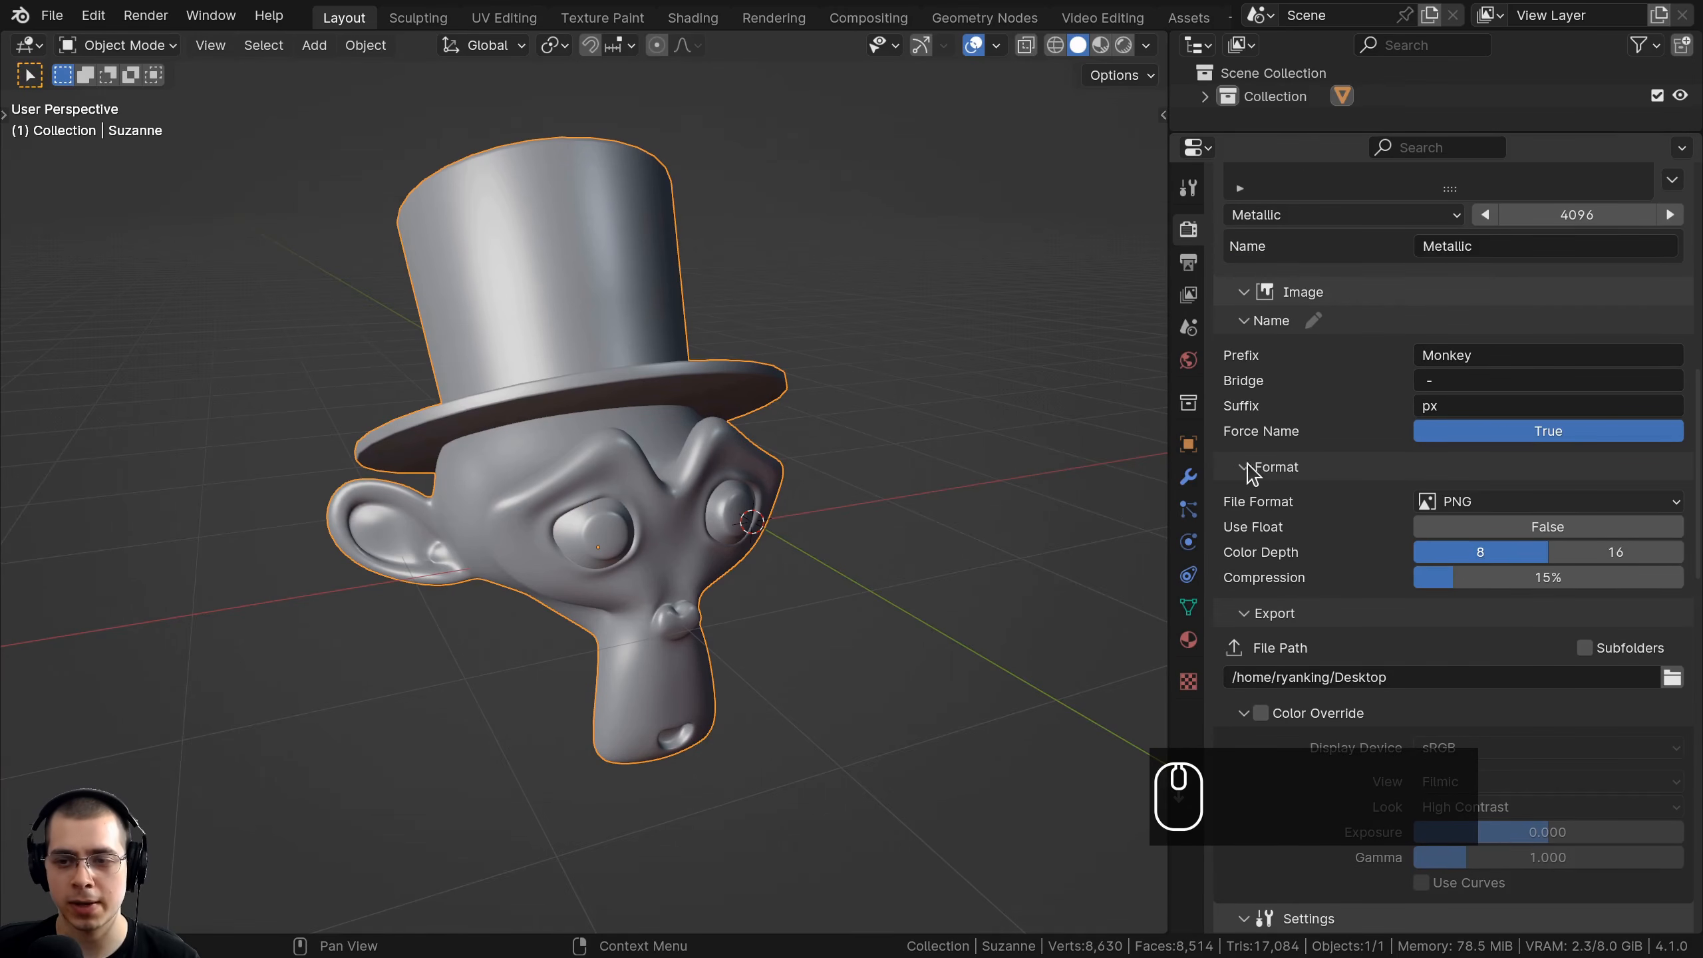
pyautogui.click(1459, 503)
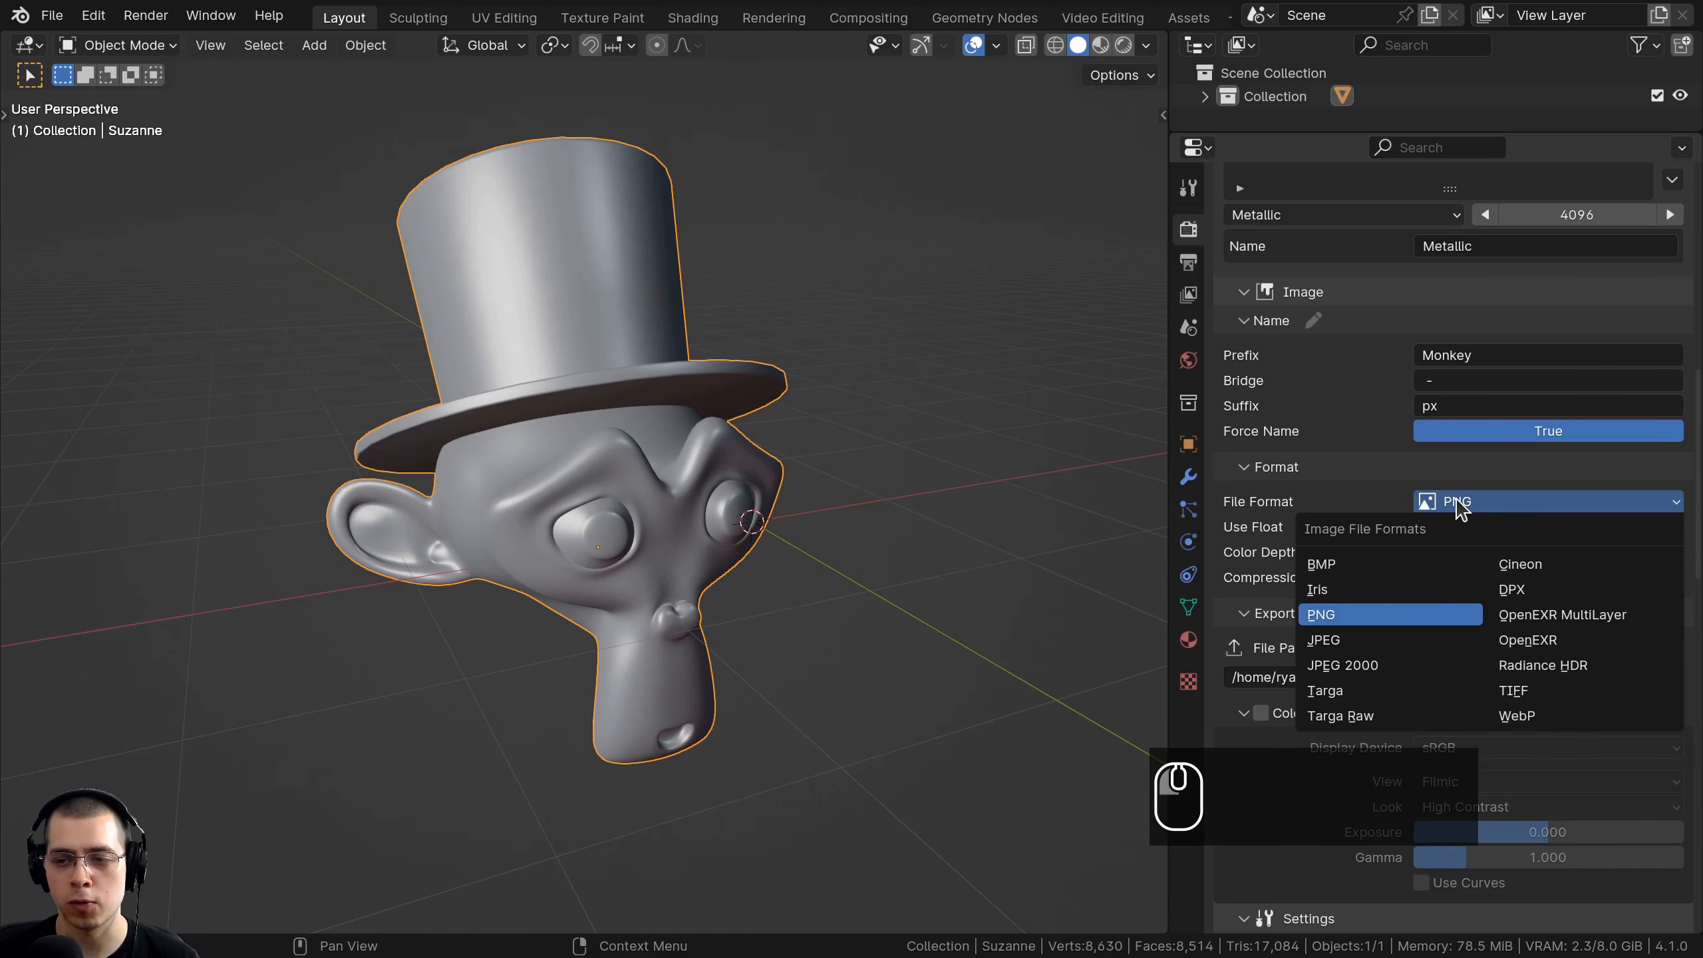
pyautogui.click(1458, 508)
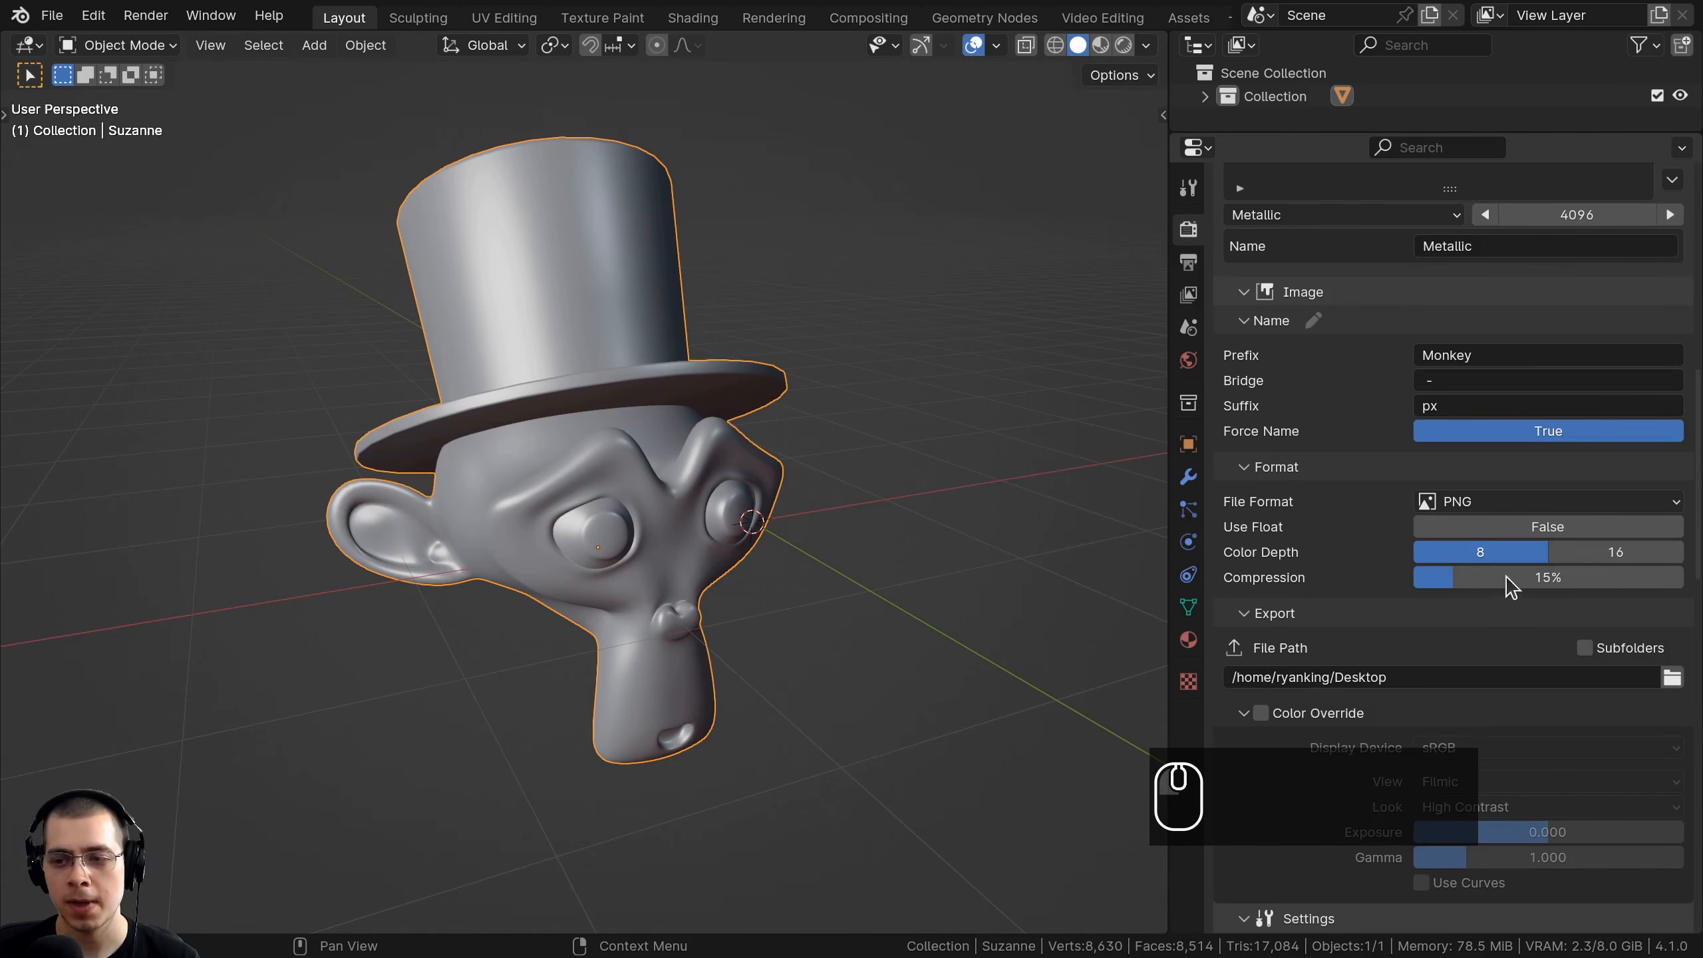
pyautogui.click(1468, 508)
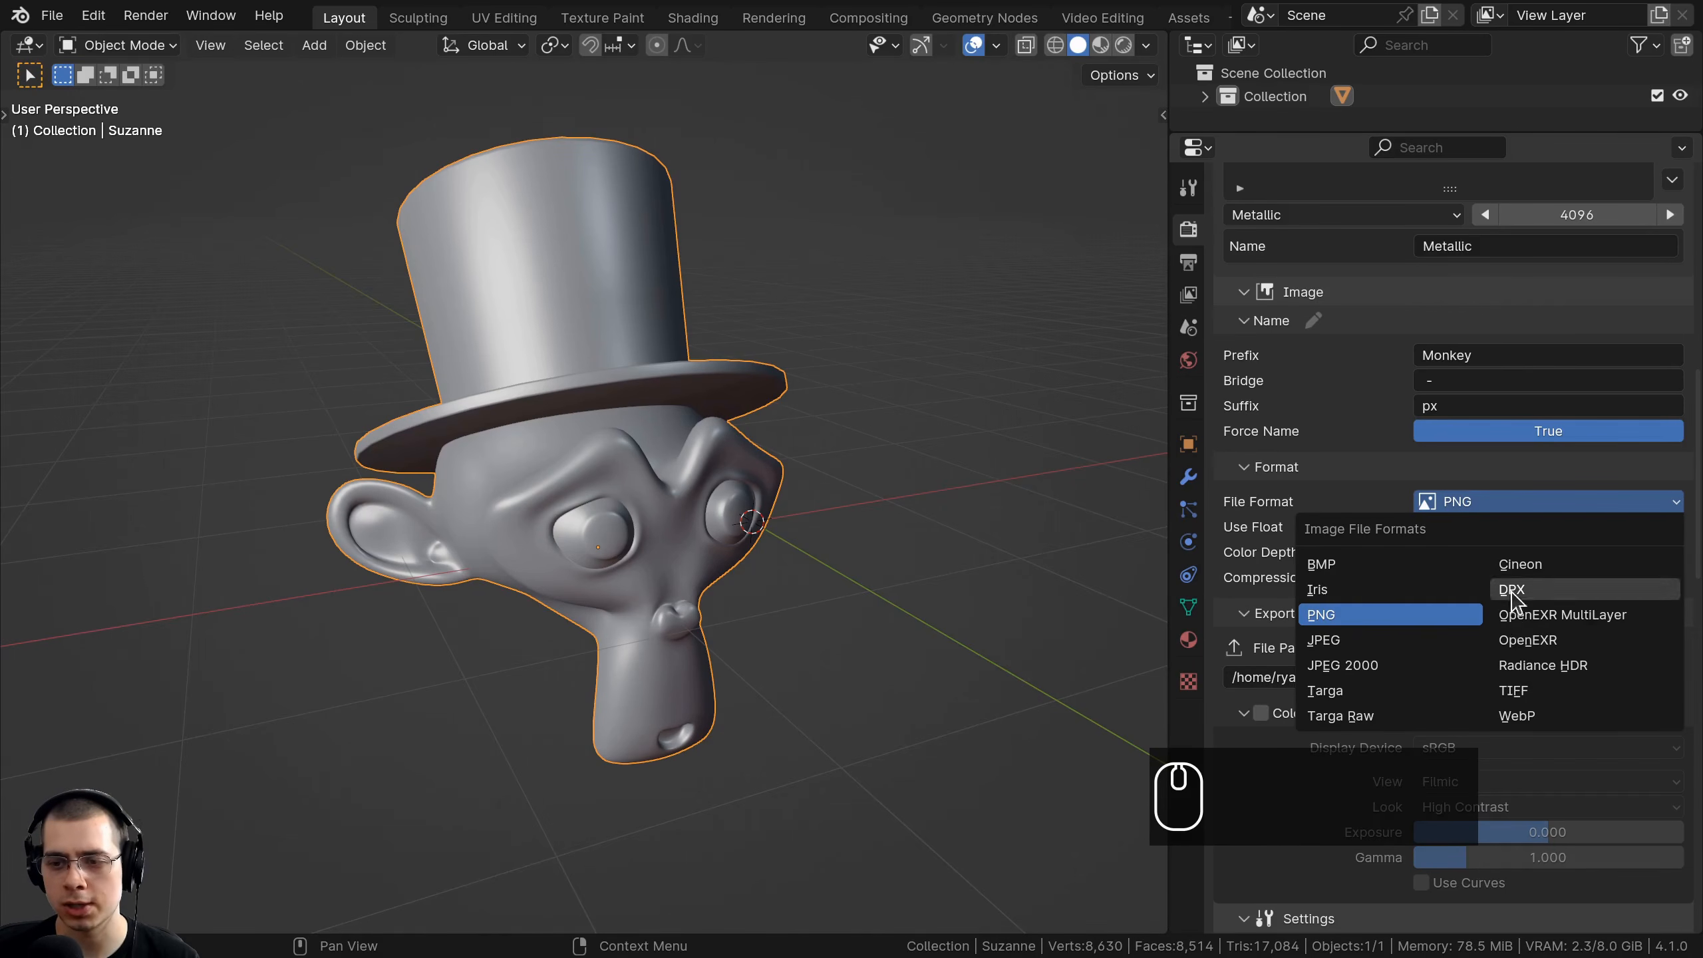
pyautogui.click(1363, 627)
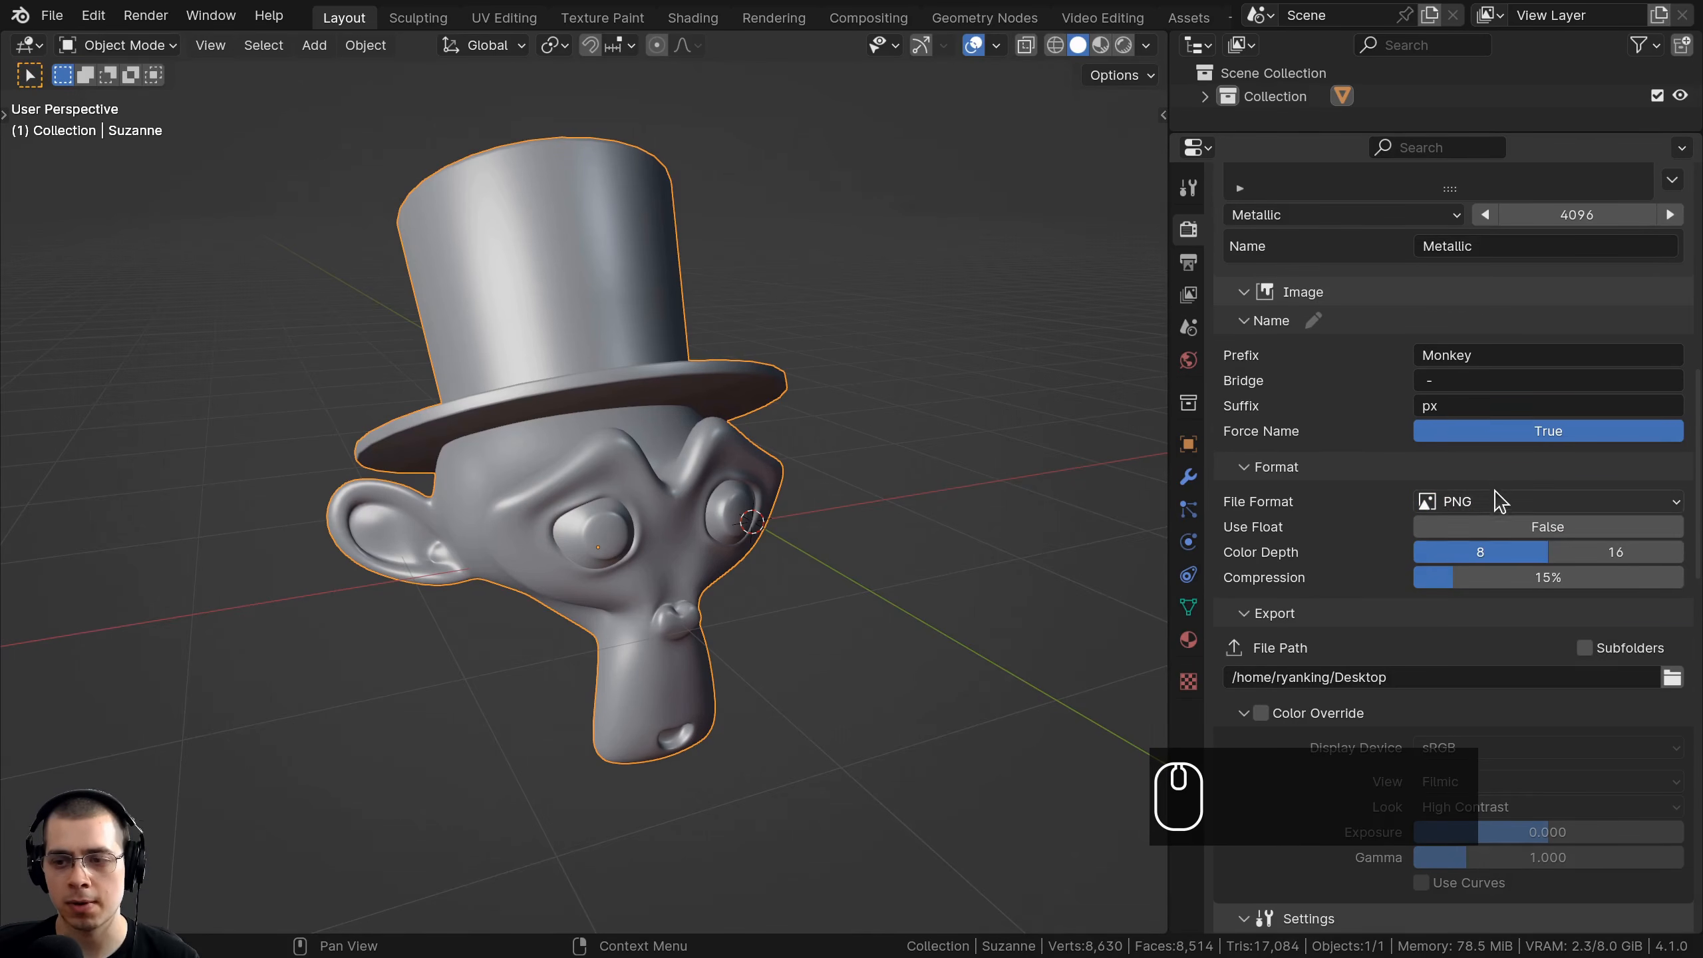
# Examine the export file path for the baked textures, opening it for editing but keeping the existing folder.
pyautogui.scroll(-4, 1426, 506)
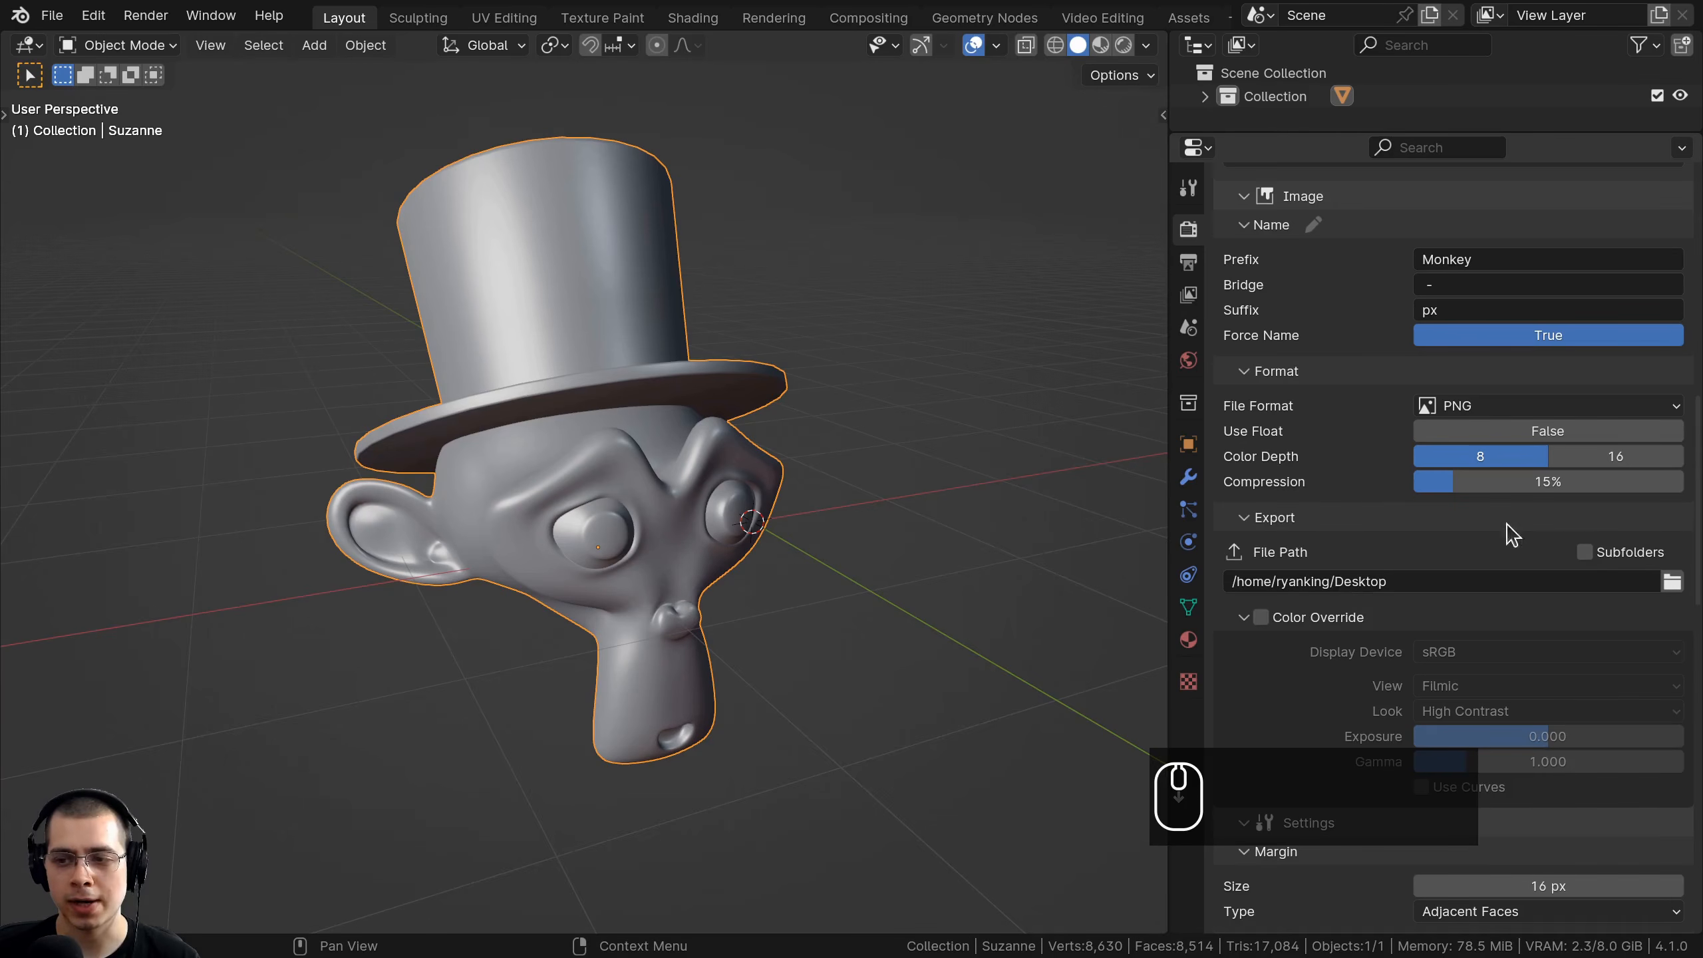
pyautogui.scroll(-4, 1481, 594)
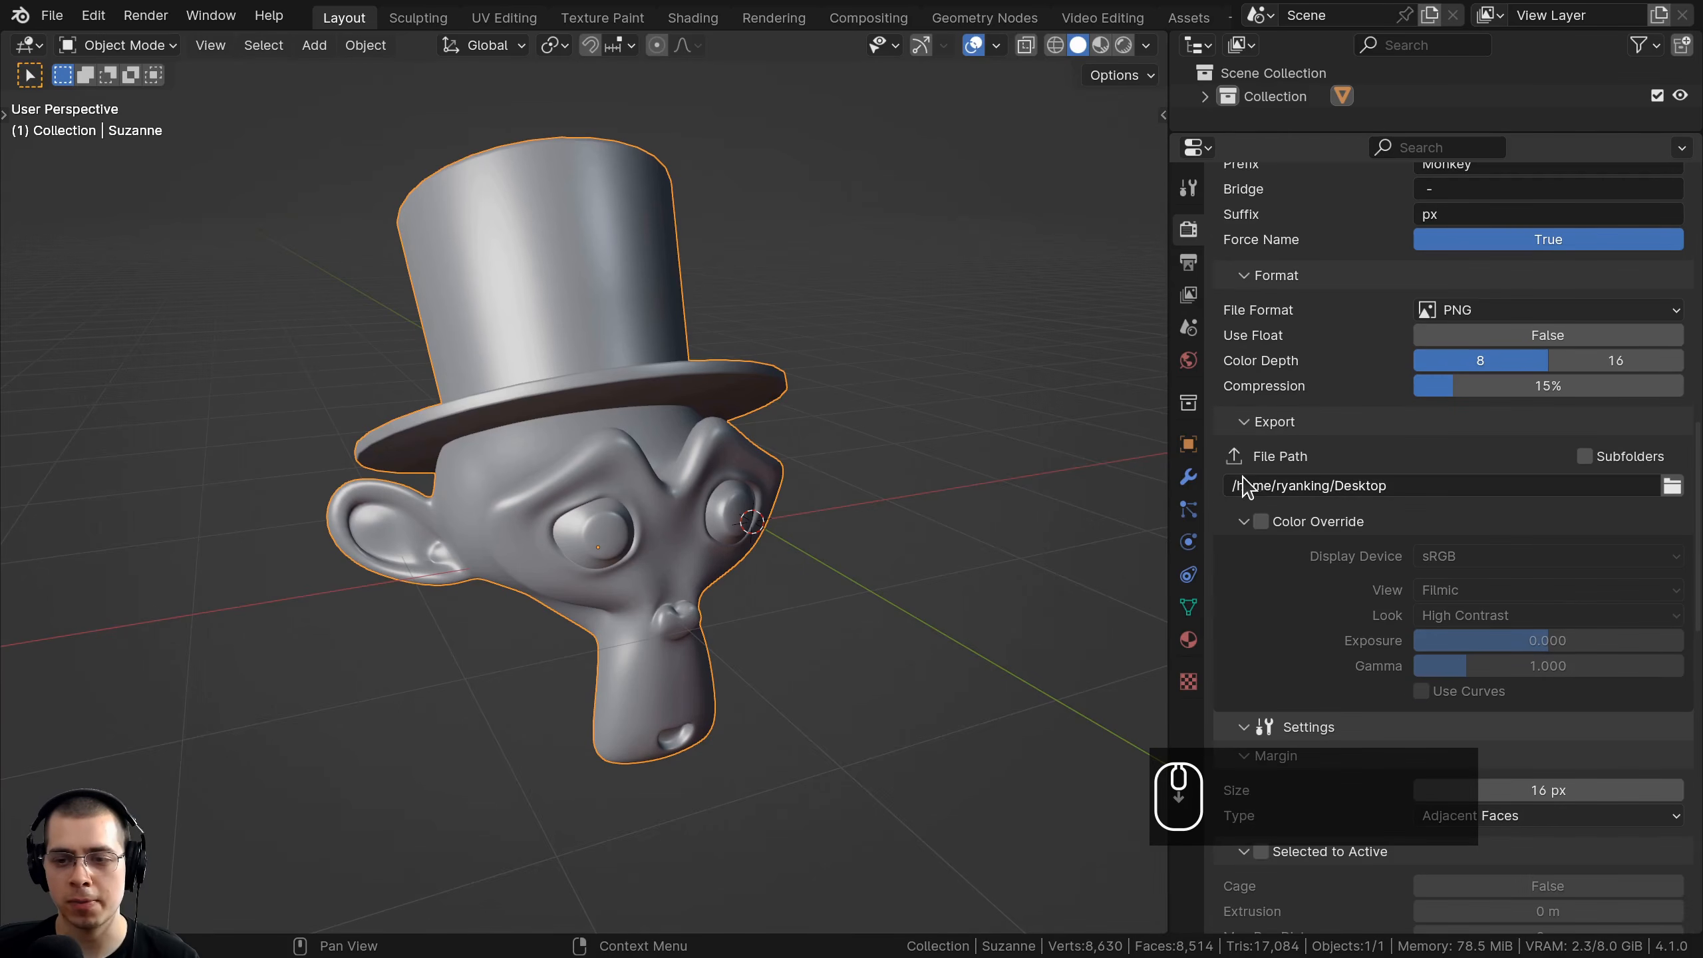
pyautogui.click(1417, 486)
pyautogui.click(1442, 499)
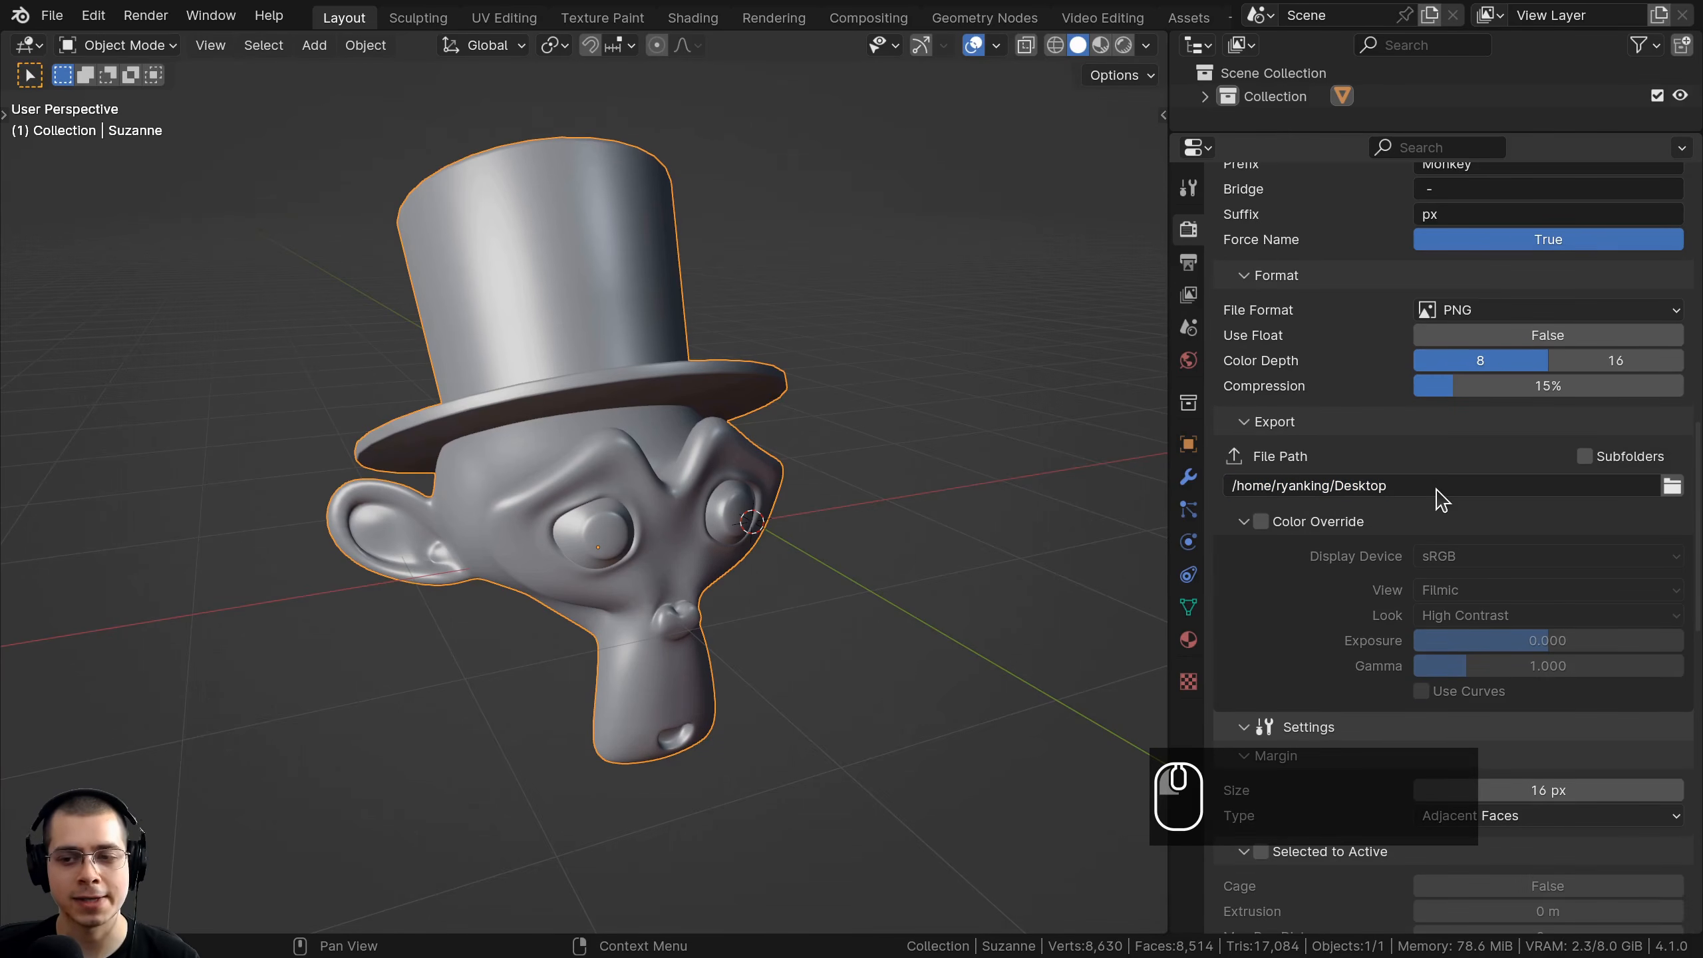
pyautogui.click(1435, 489)
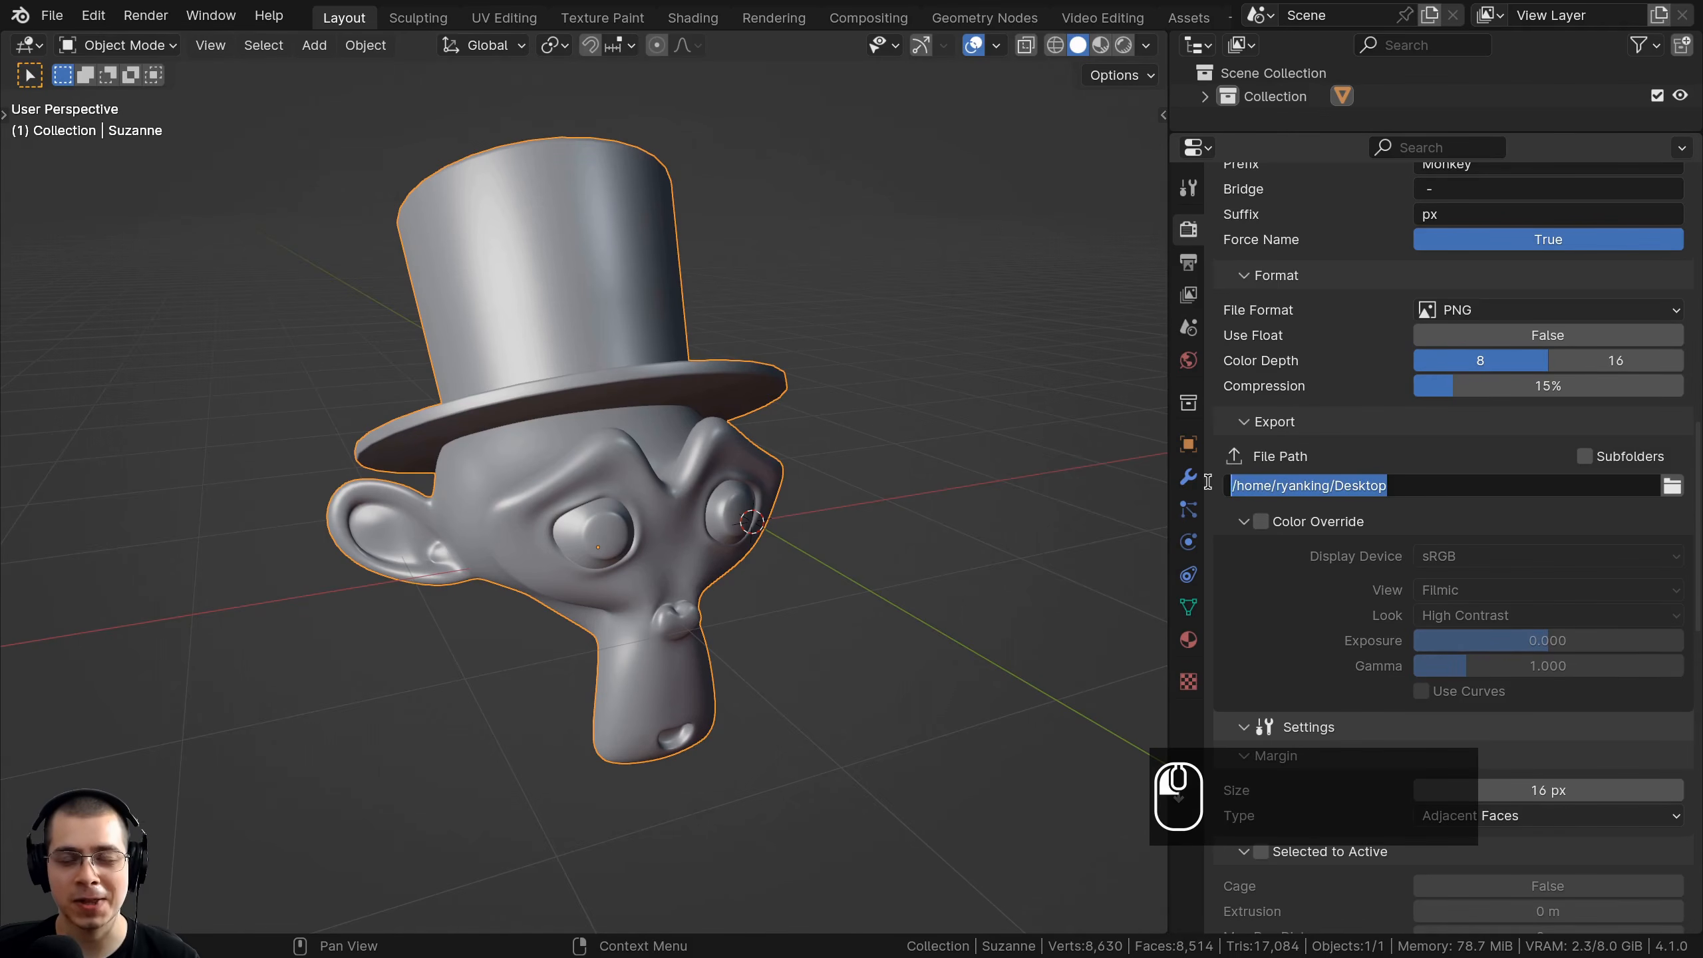
pyautogui.click(1411, 491)
pyautogui.moveTo(1413, 487); pyautogui.dragTo(1131, 489)
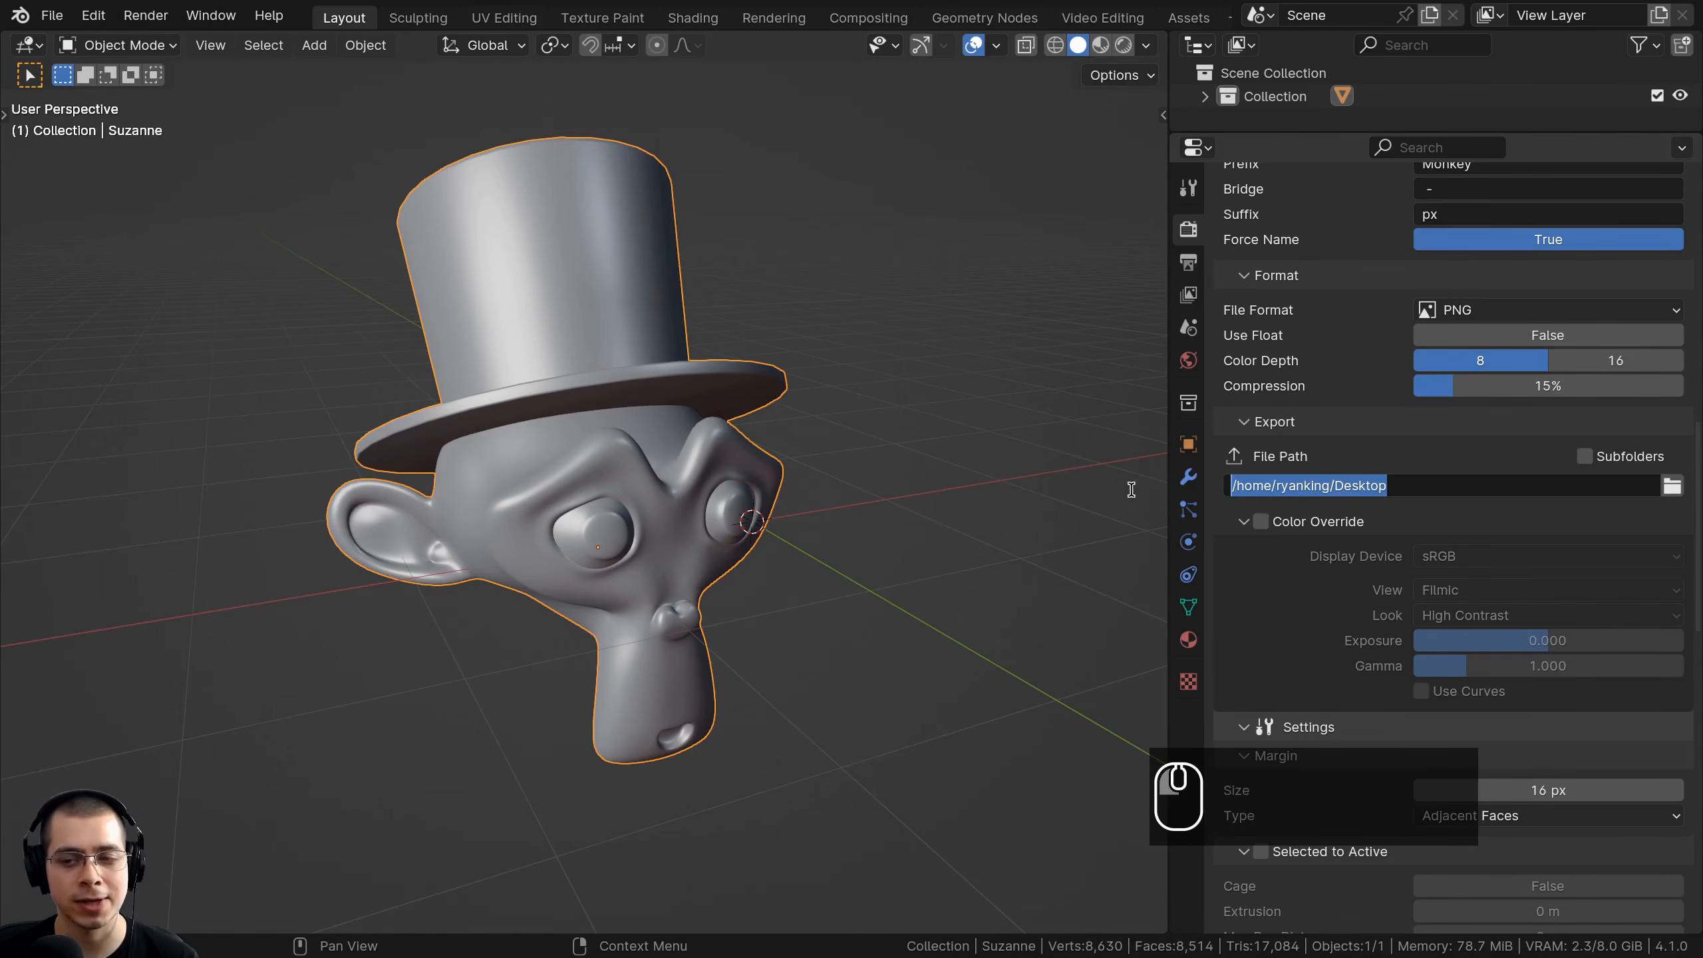
pyautogui.click(1421, 508)
# Turn on the option beside Export and set the export file path to the Auto Bake/Tutorial folder on the desktop.
pyautogui.scroll(10, 1415, 616)
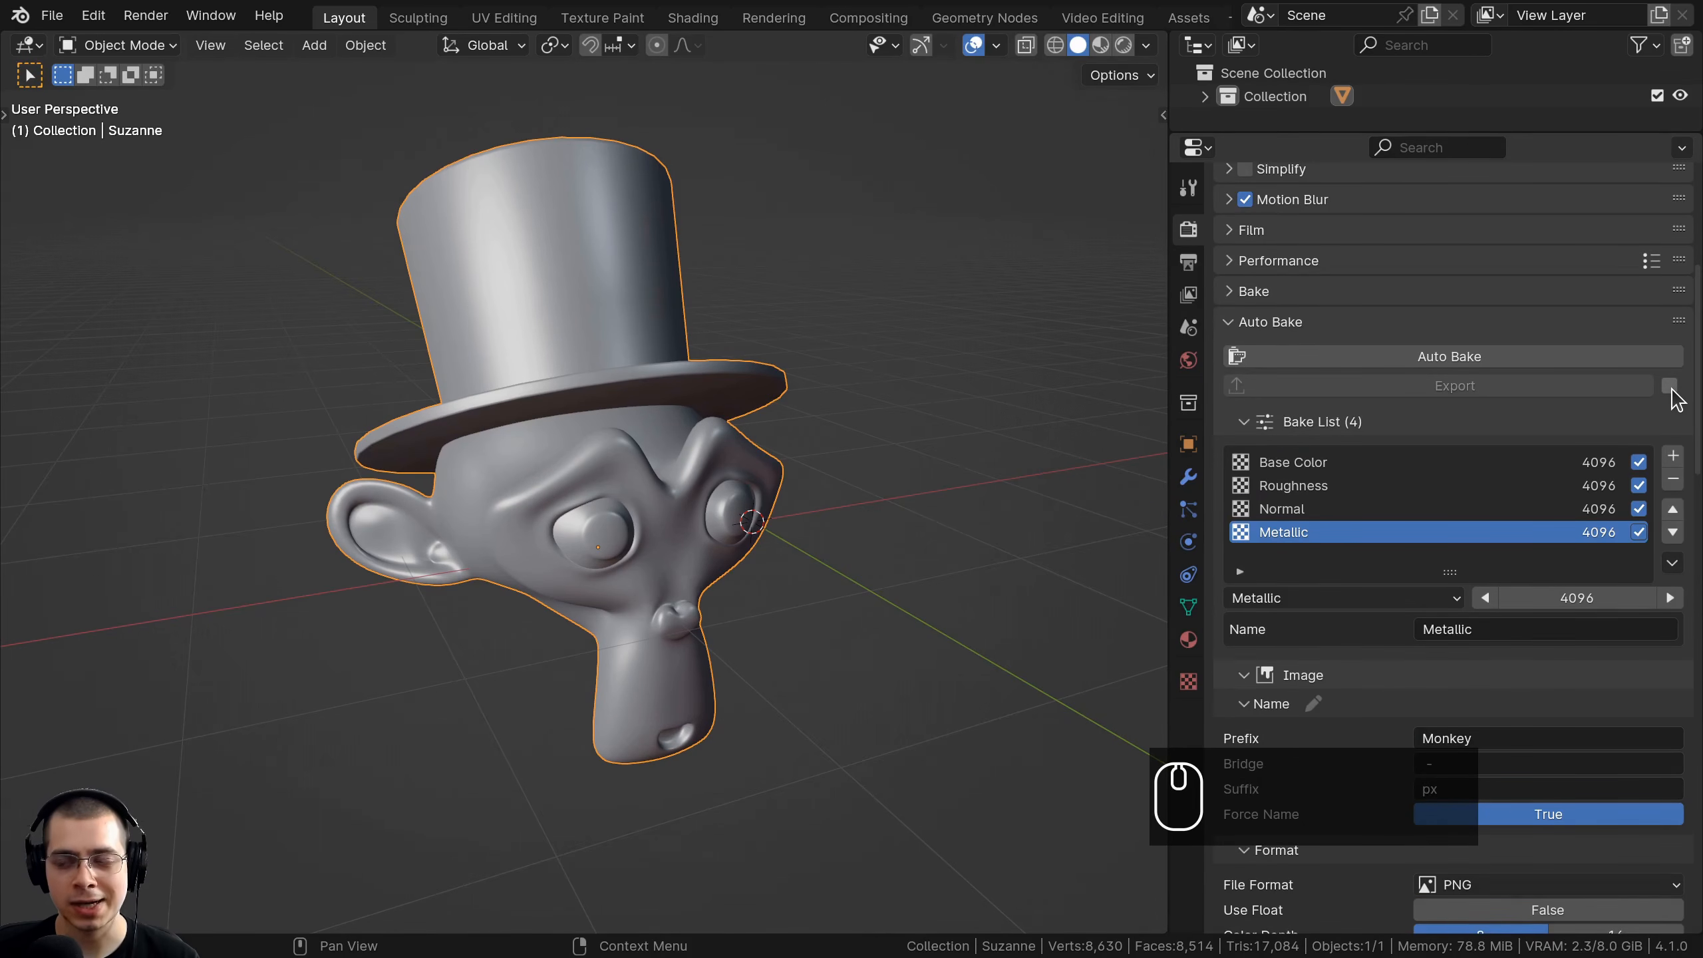
pyautogui.click(1670, 388)
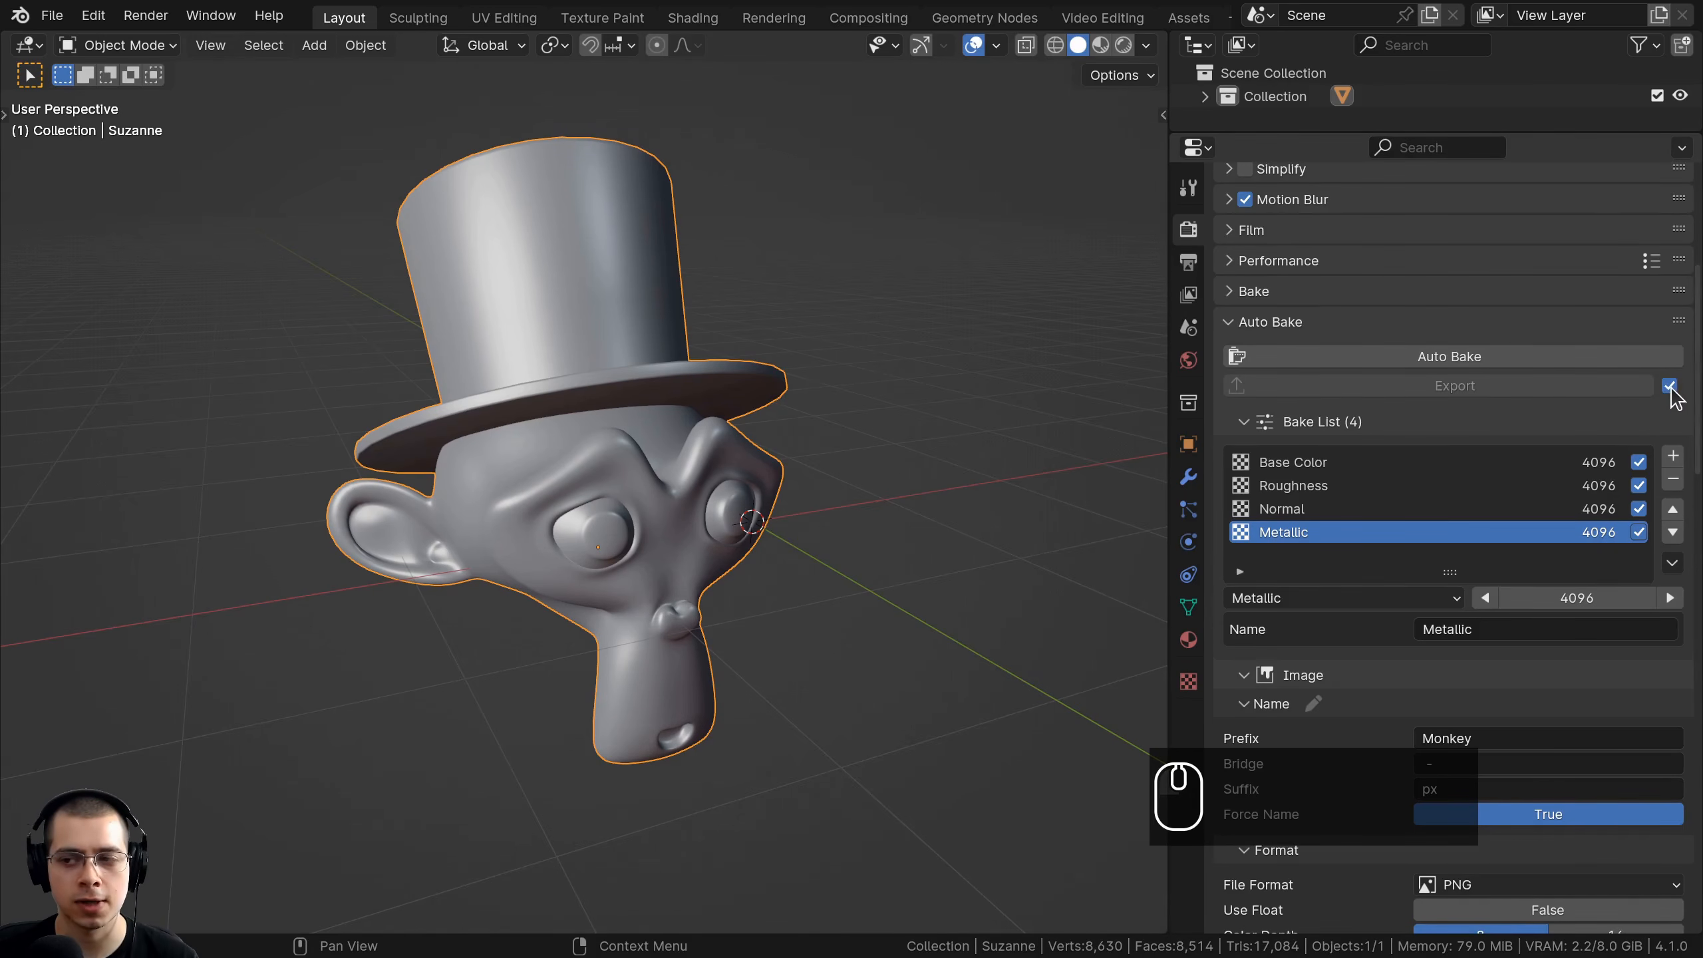
pyautogui.scroll(-10, 1566, 336)
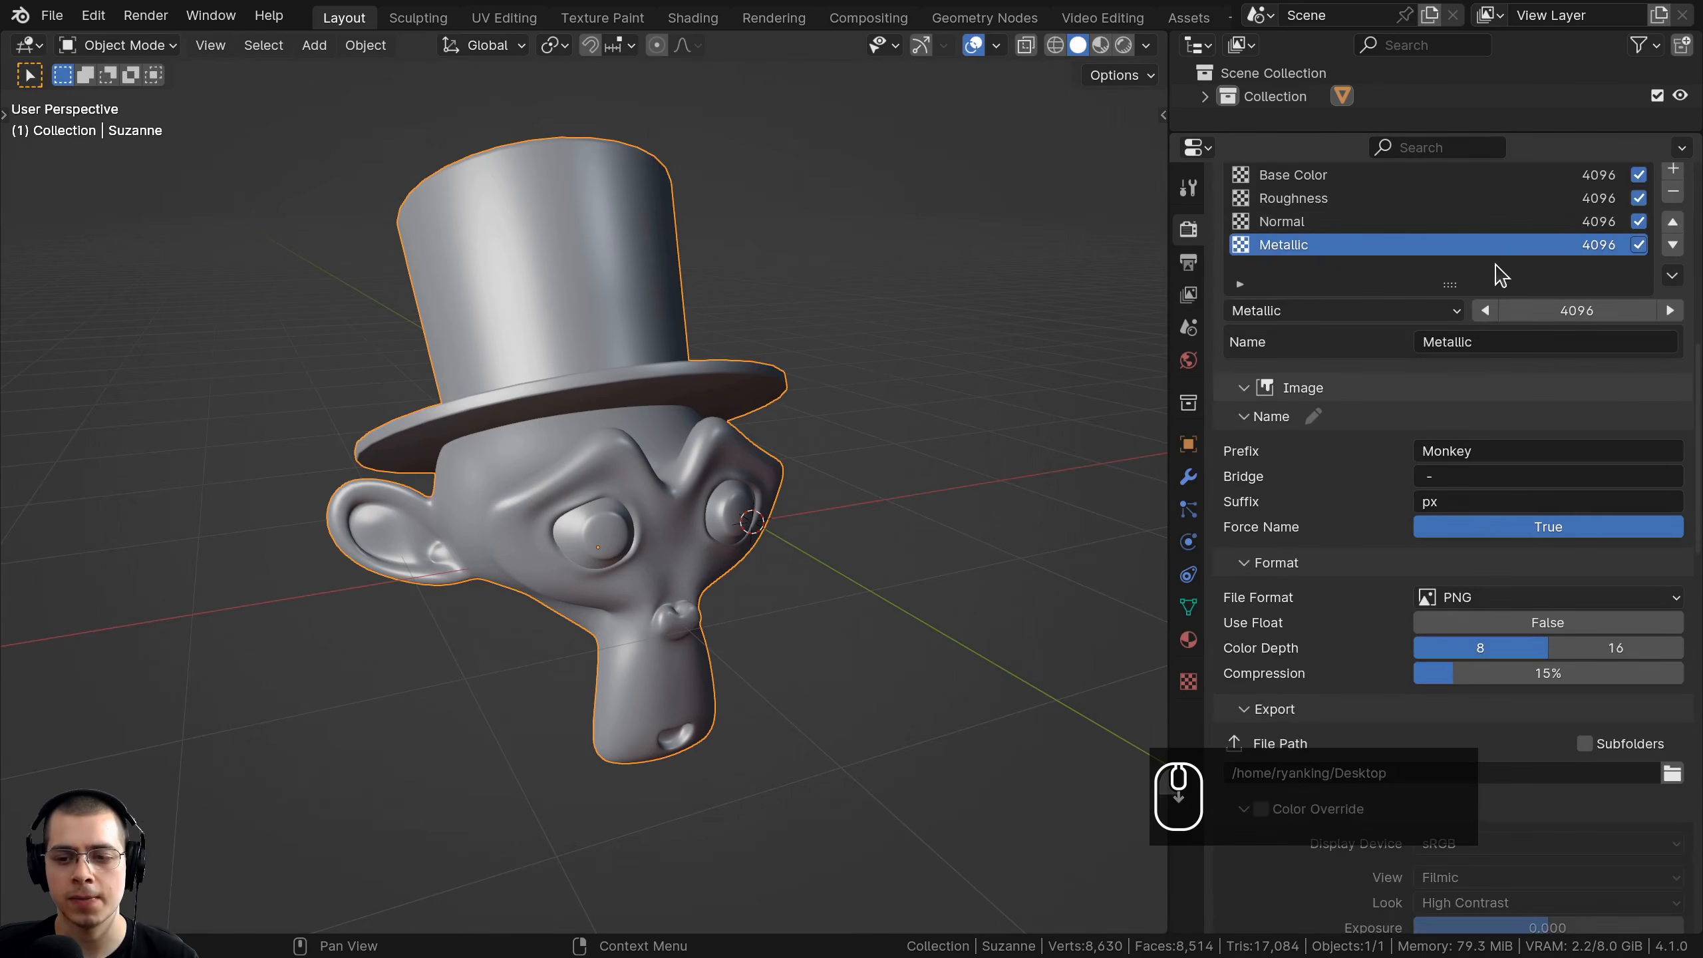
pyautogui.scroll(-5, 1242, 406)
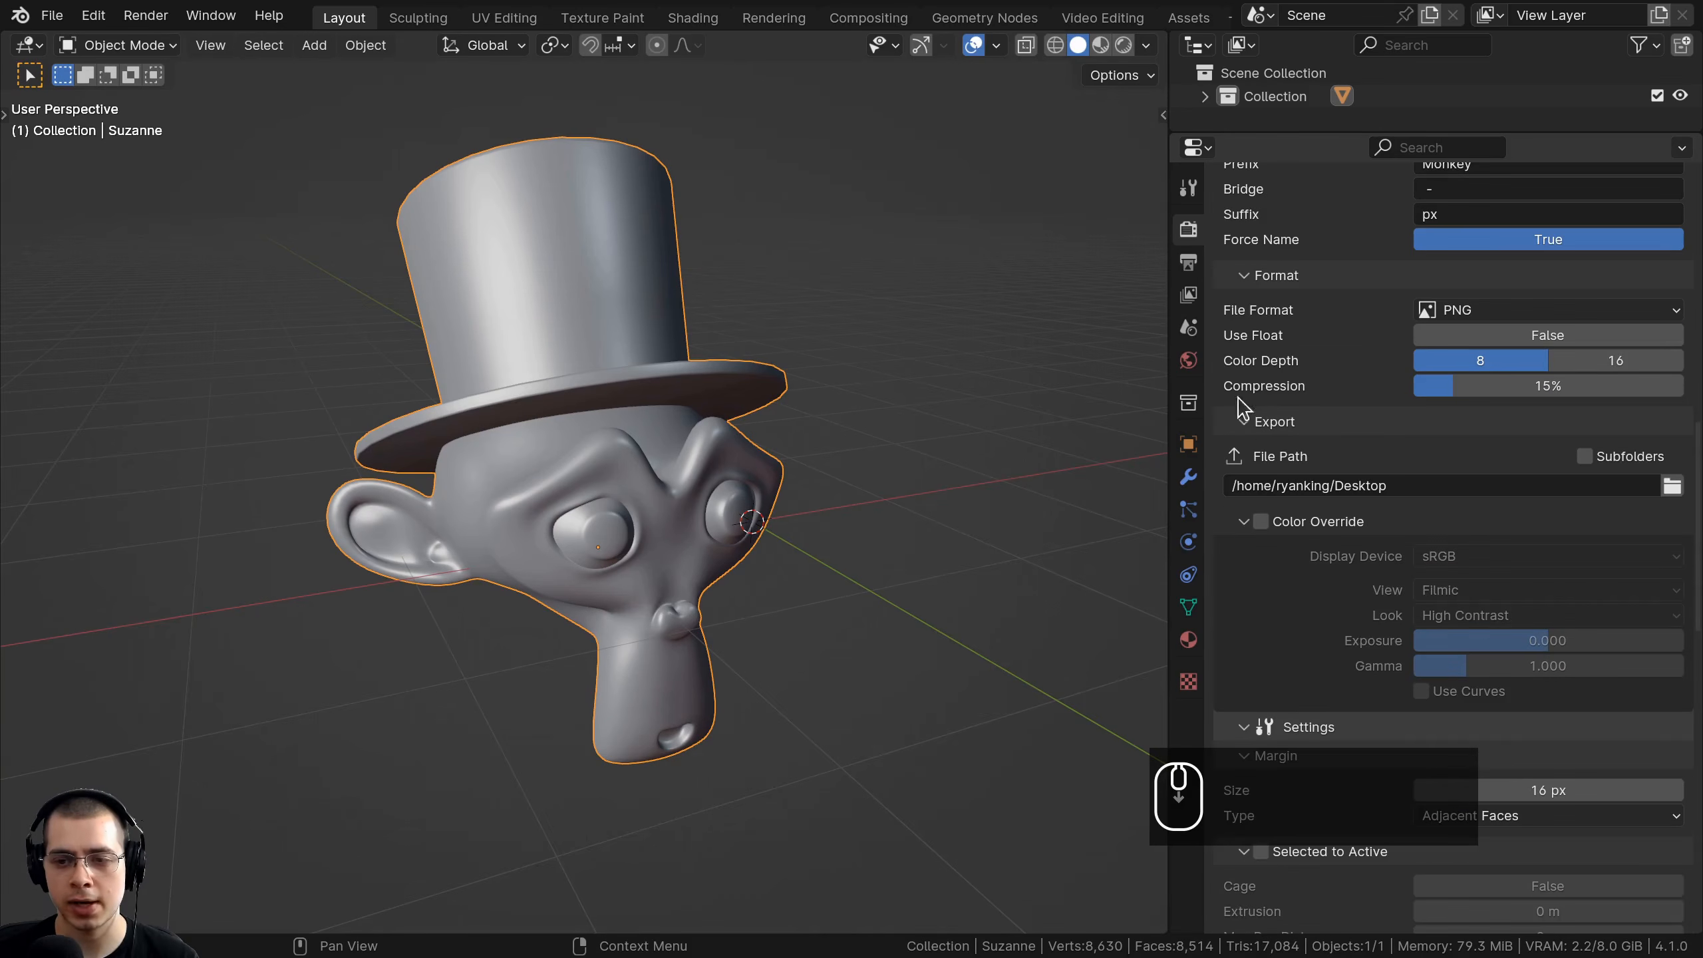
pyautogui.click(1670, 486)
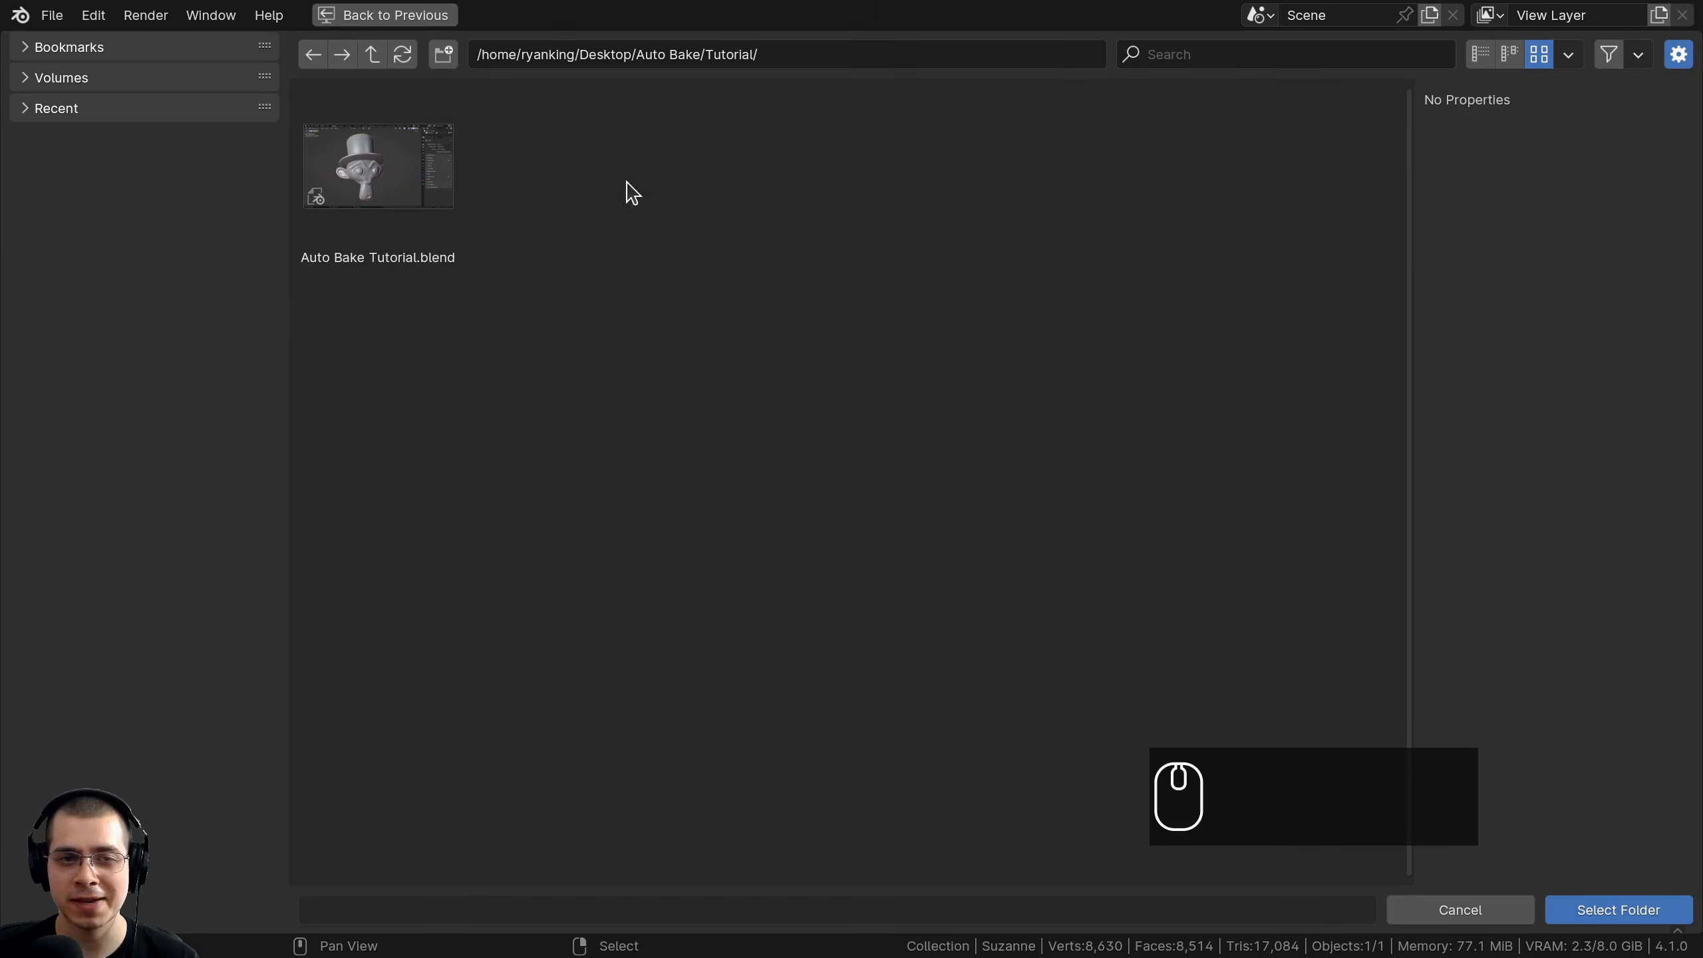
pyautogui.click(1601, 920)
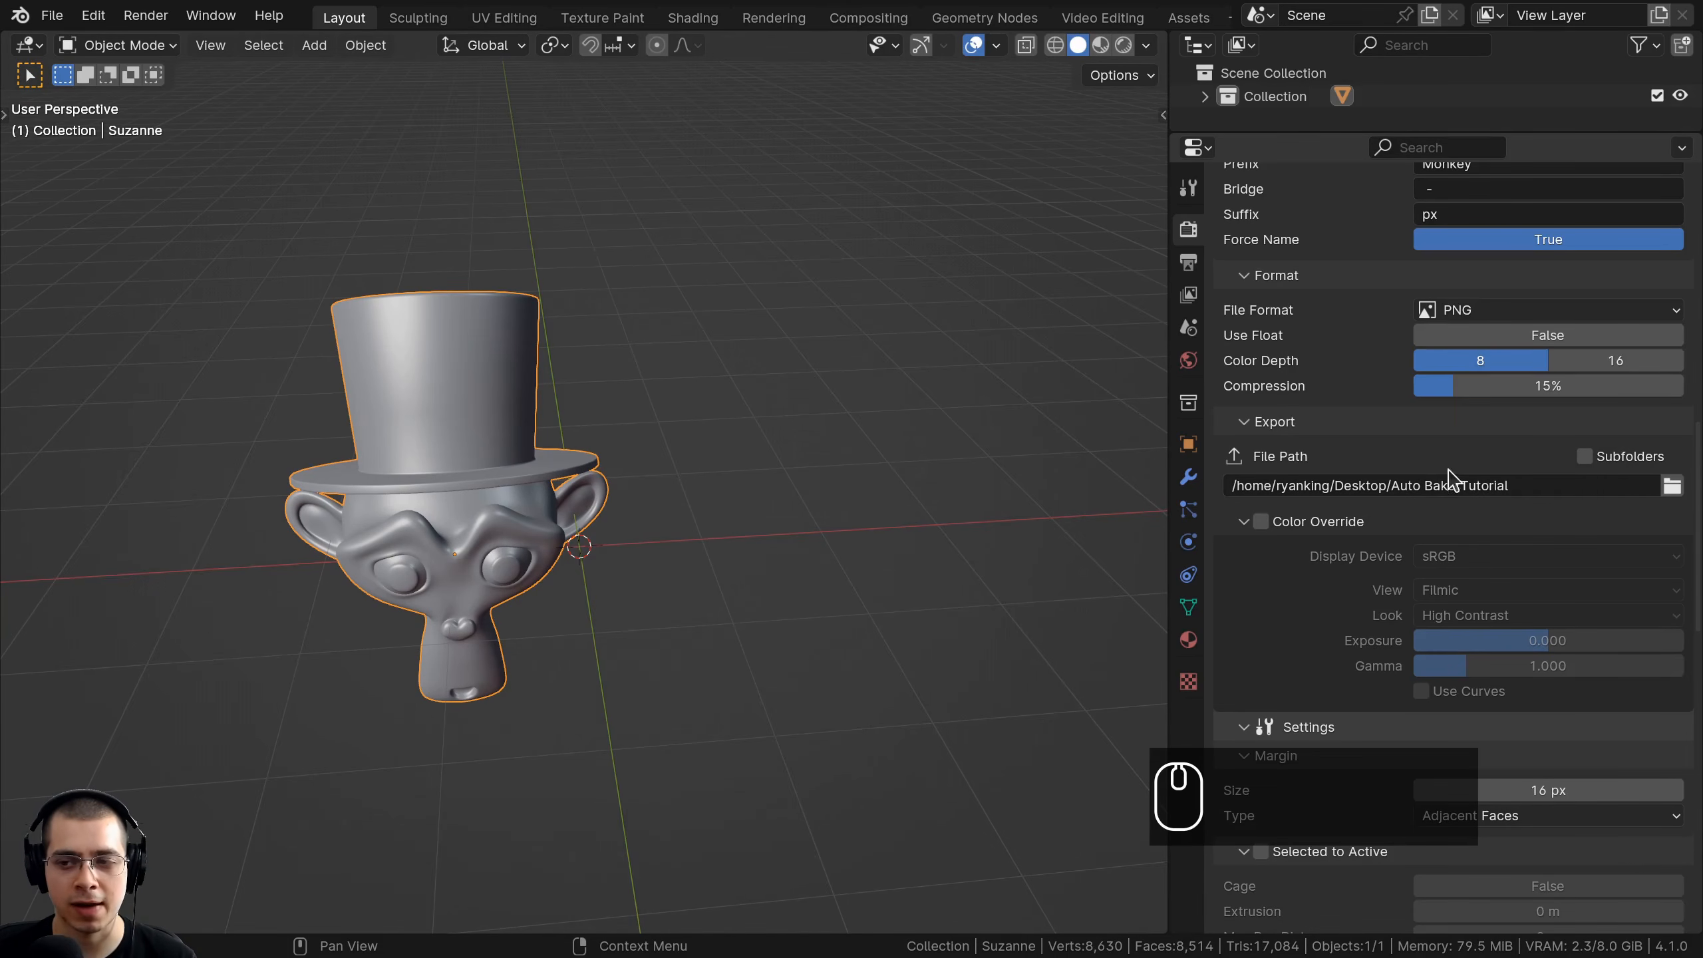
# Enable Color Override for the export and look through the scene's Color Management view transforms, keeping Filmic.
pyautogui.scroll(-3, 1415, 490)
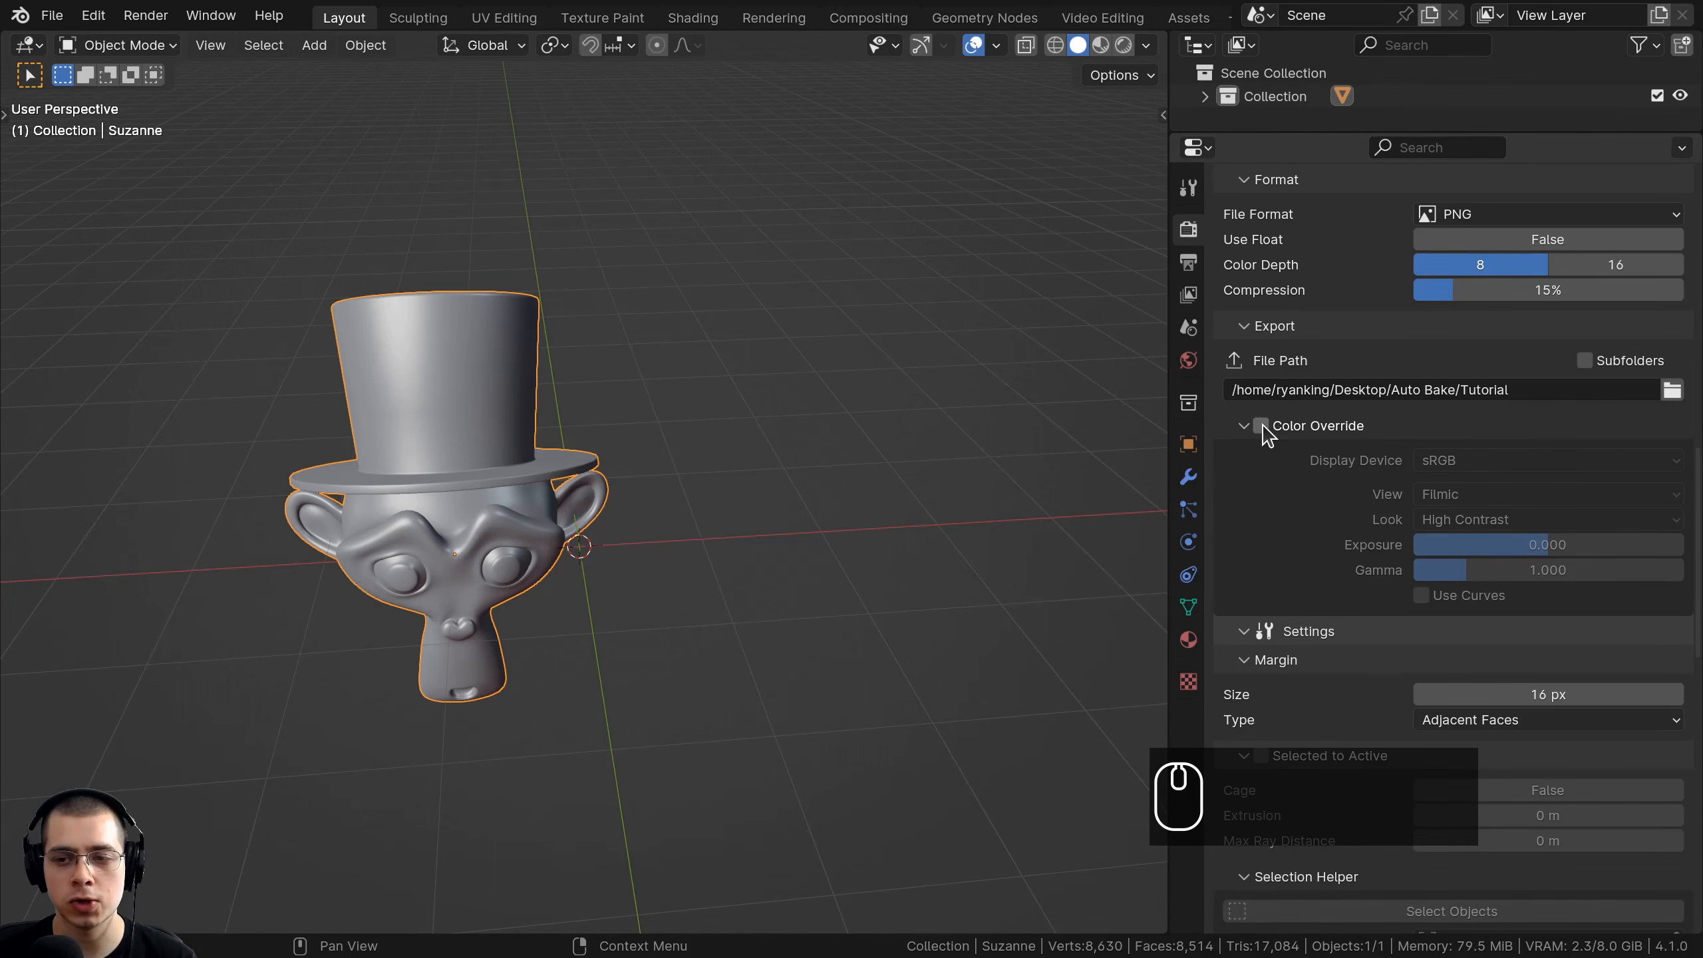
pyautogui.click(1260, 426)
pyautogui.scroll(-15, 1307, 335)
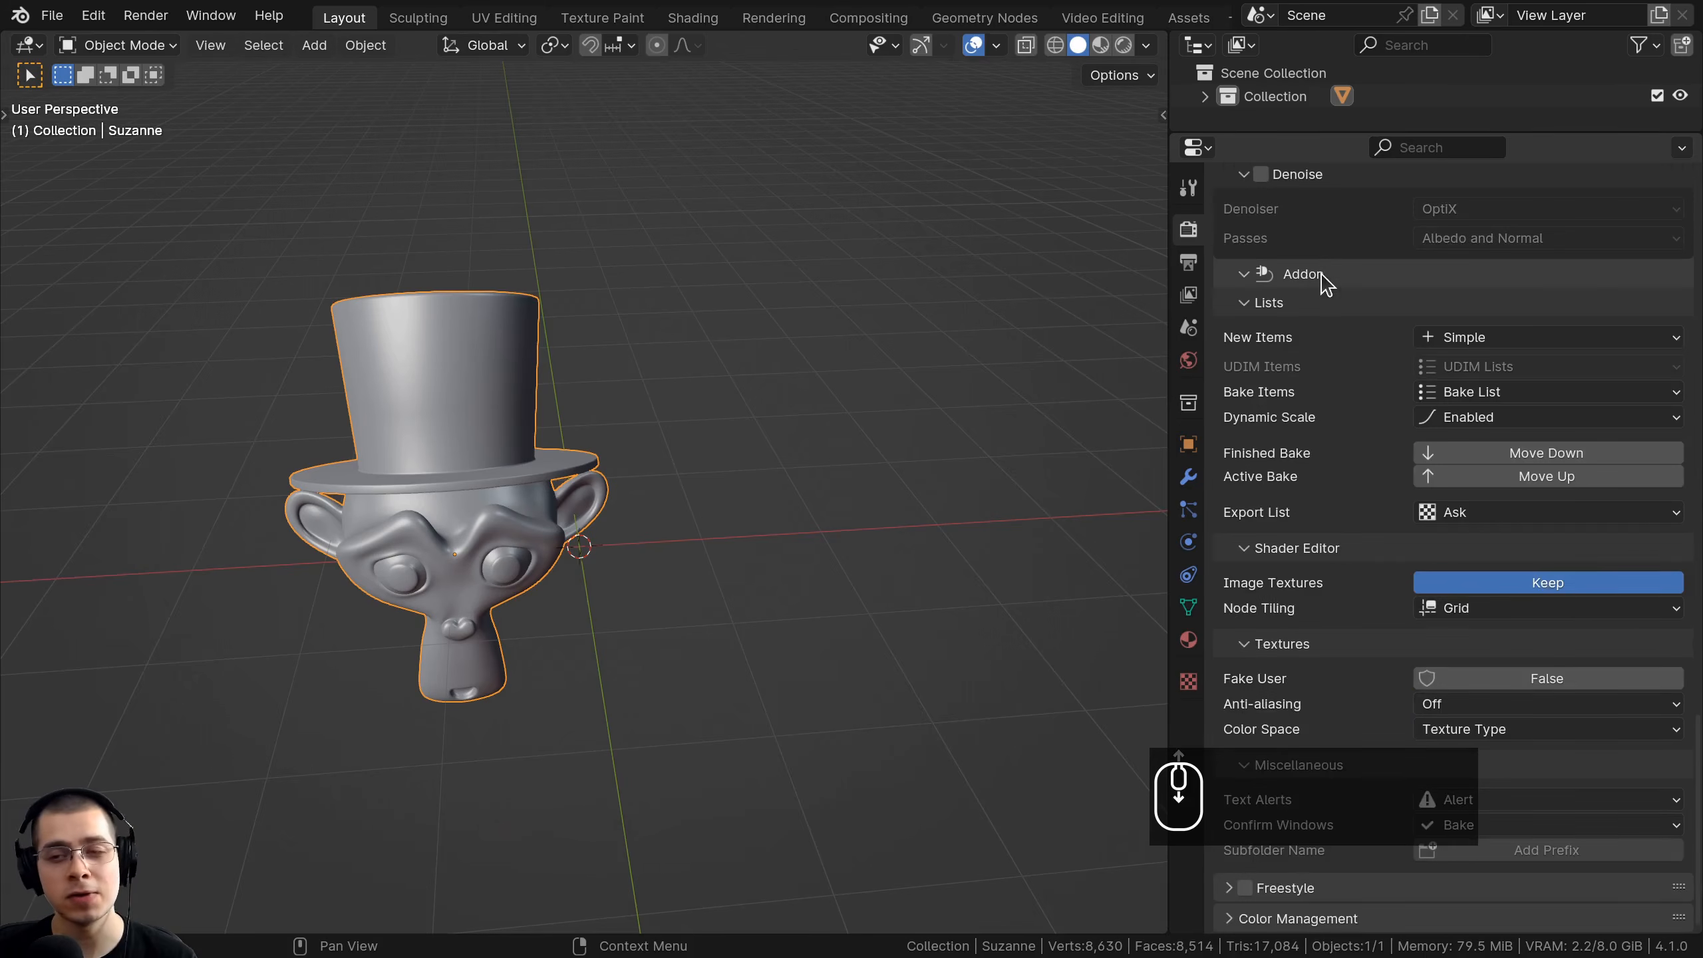
pyautogui.click(1227, 921)
pyautogui.scroll(-8, 1346, 788)
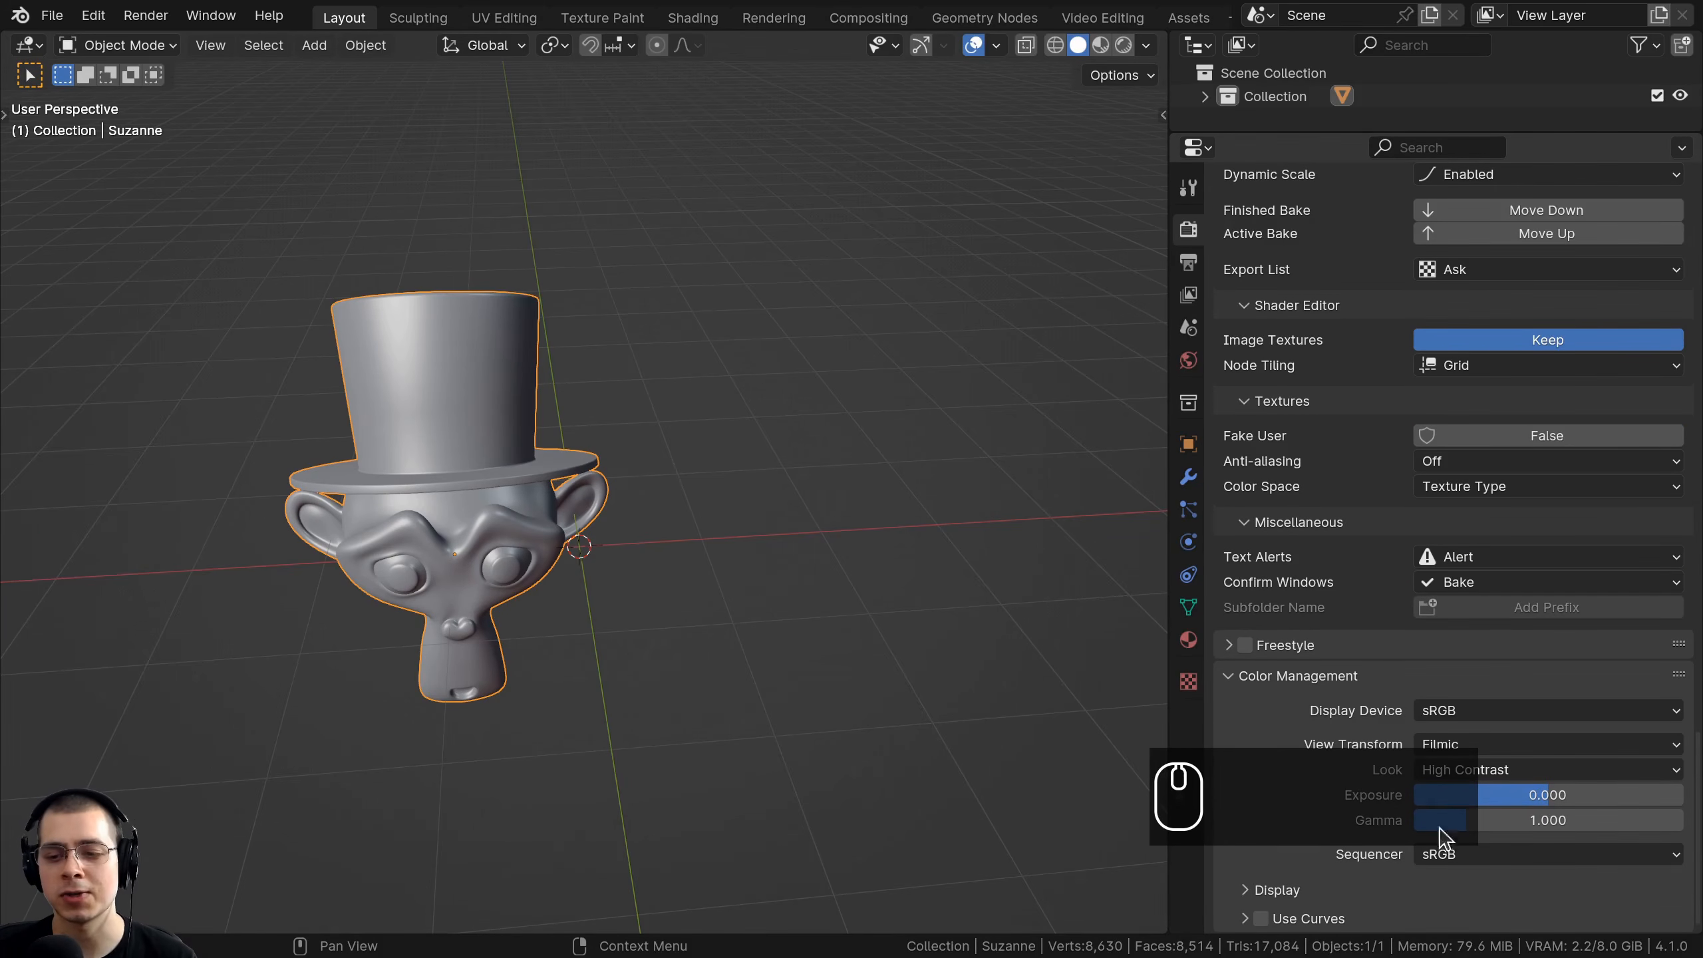
pyautogui.click(1497, 747)
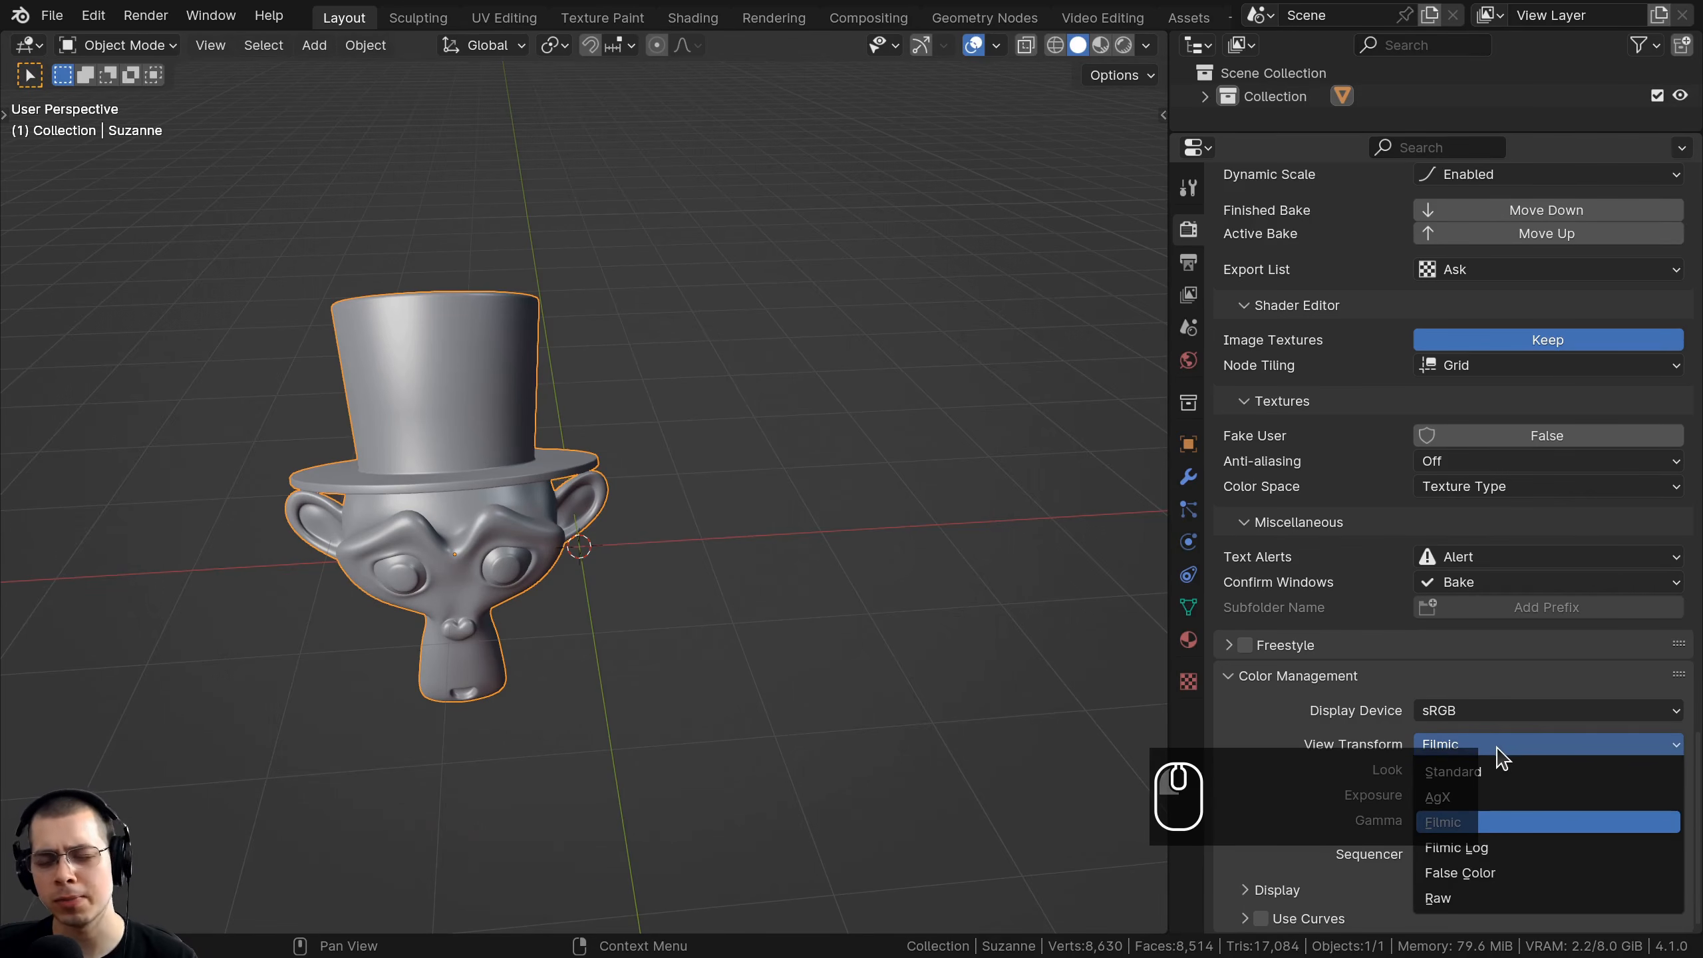
pyautogui.click(1498, 750)
pyautogui.click(1497, 748)
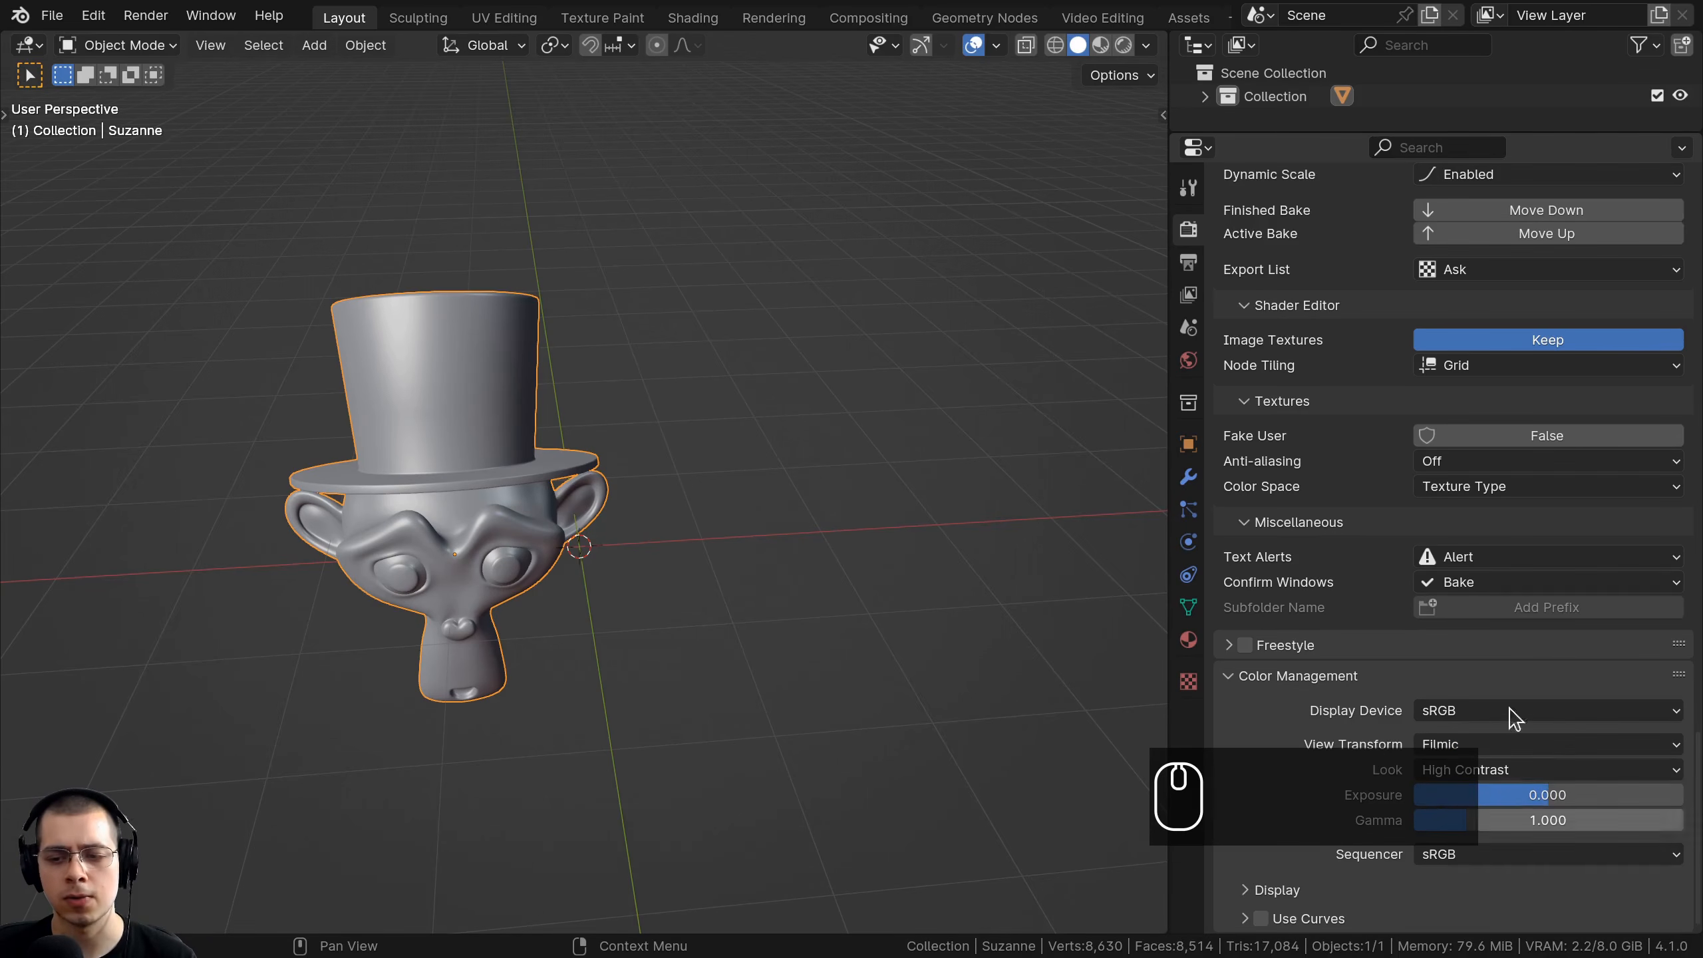
pyautogui.keyDown('shift'); pyautogui.moveTo(525, 379); pyautogui.dragTo(912, 563, button='middle'); pyautogui.keyUp('shift')
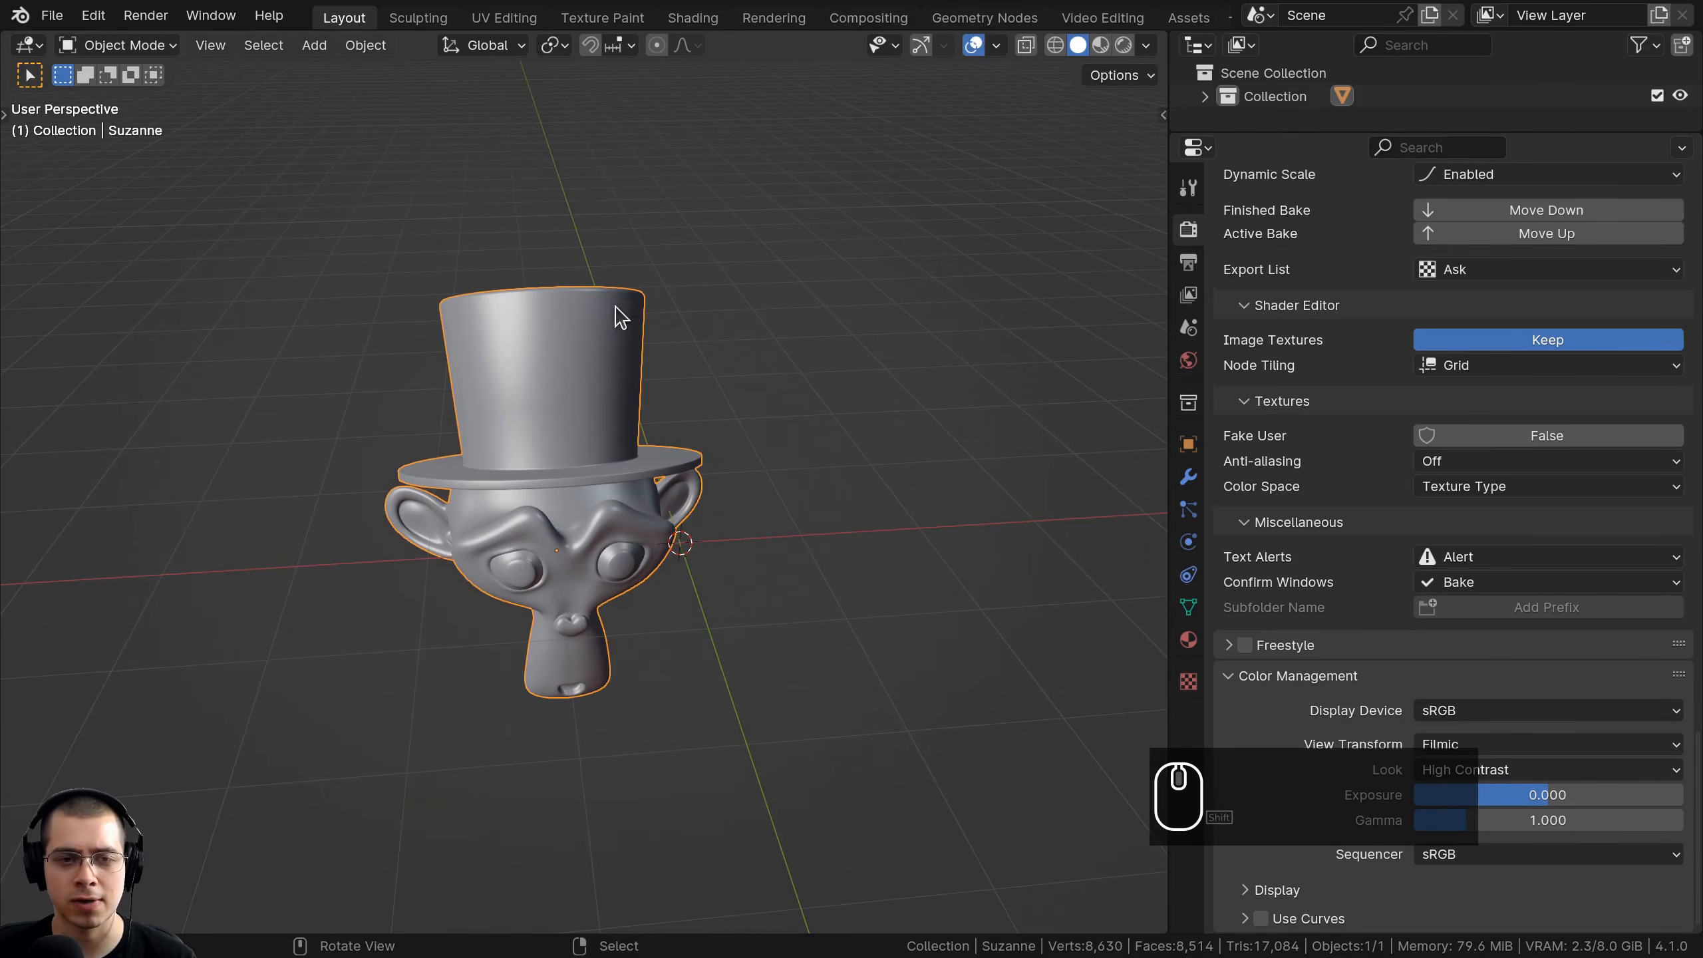
pyautogui.scroll(4, 475, 265)
pyautogui.scroll(-2, 654, 516)
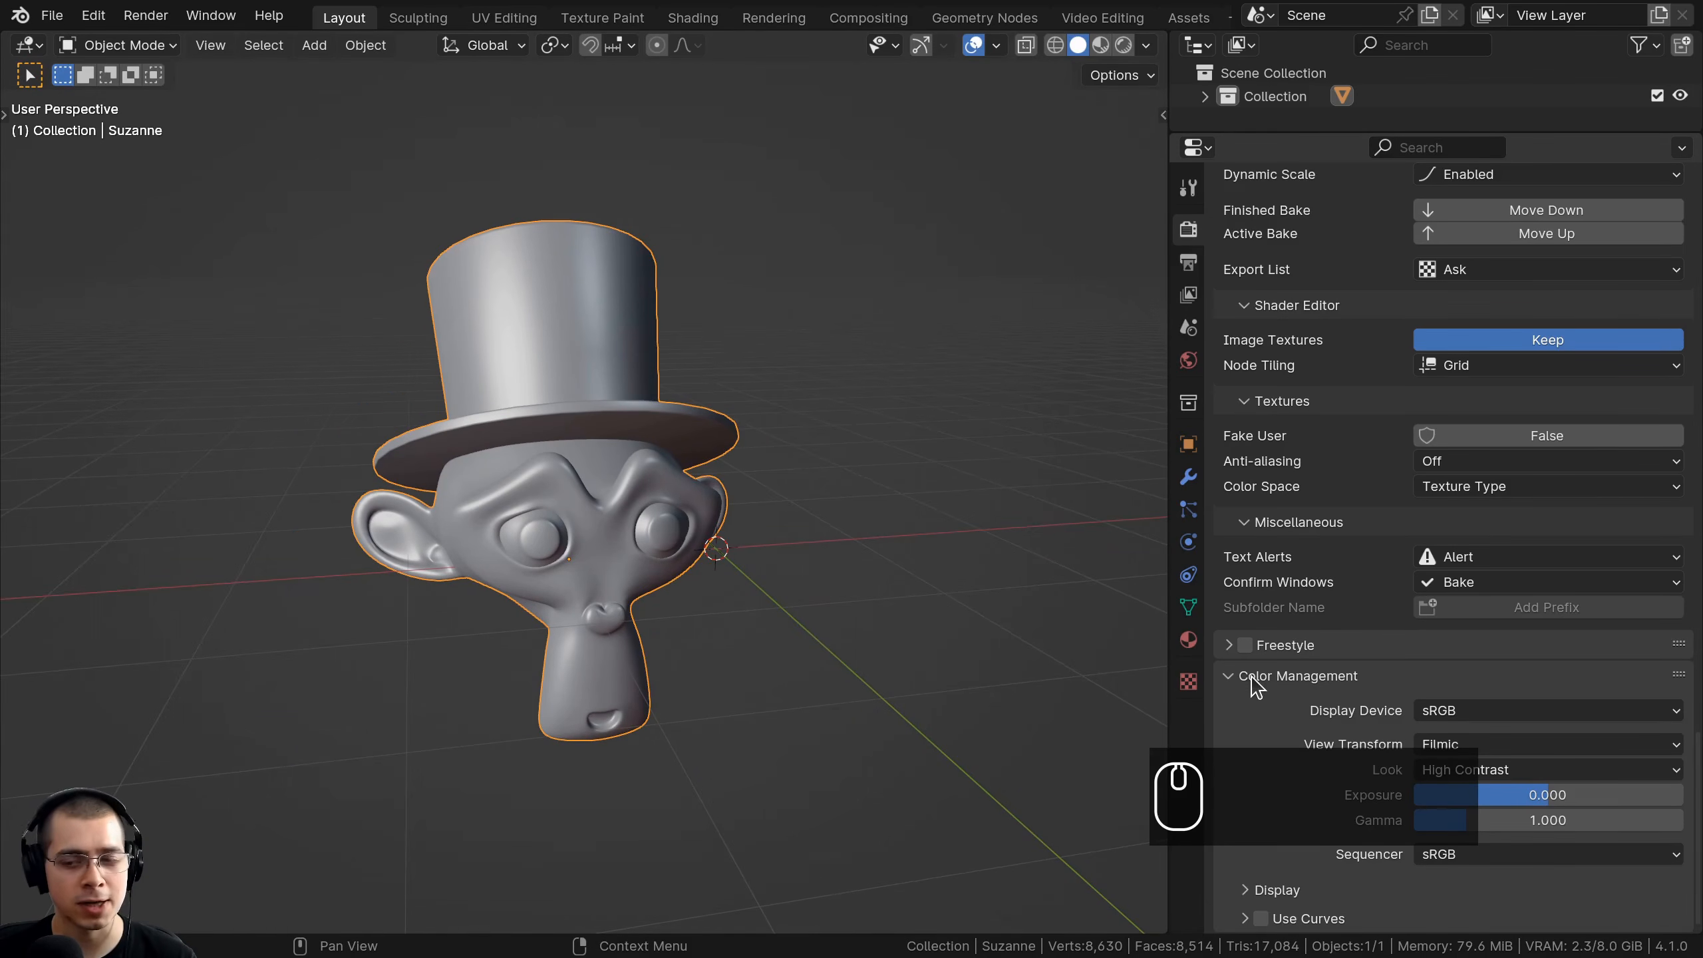
# Set the View of the export's Color Override to Raw.
pyautogui.scroll(10, 1523, 765)
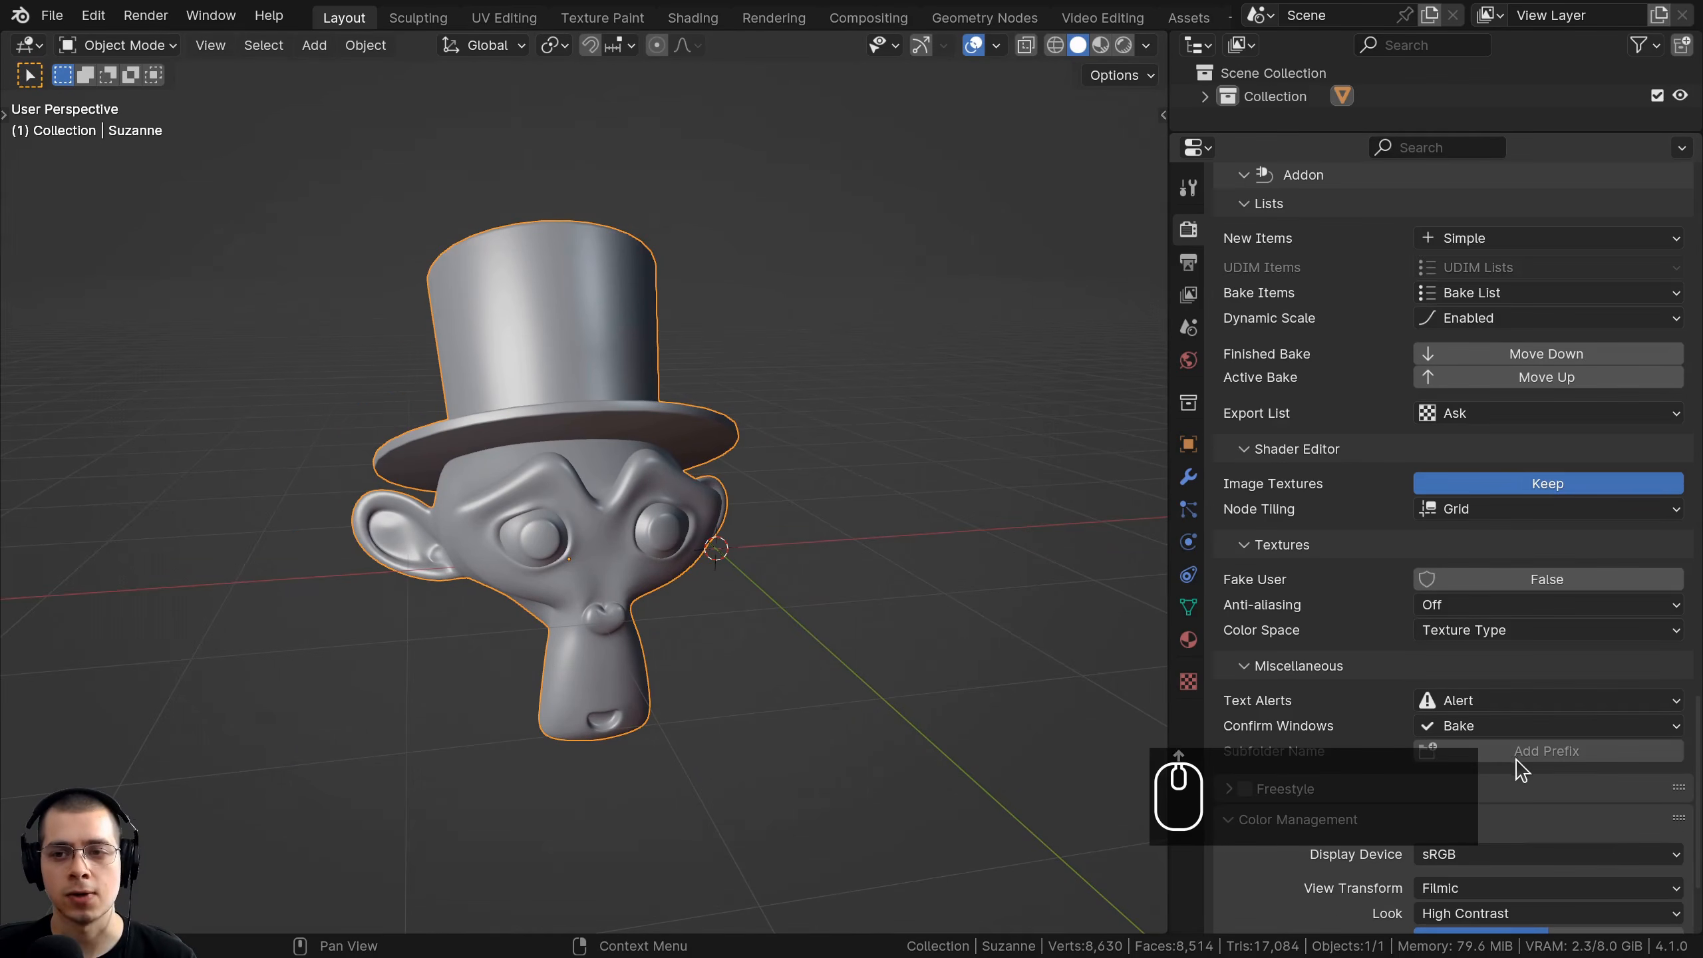
pyautogui.scroll(12, 1484, 770)
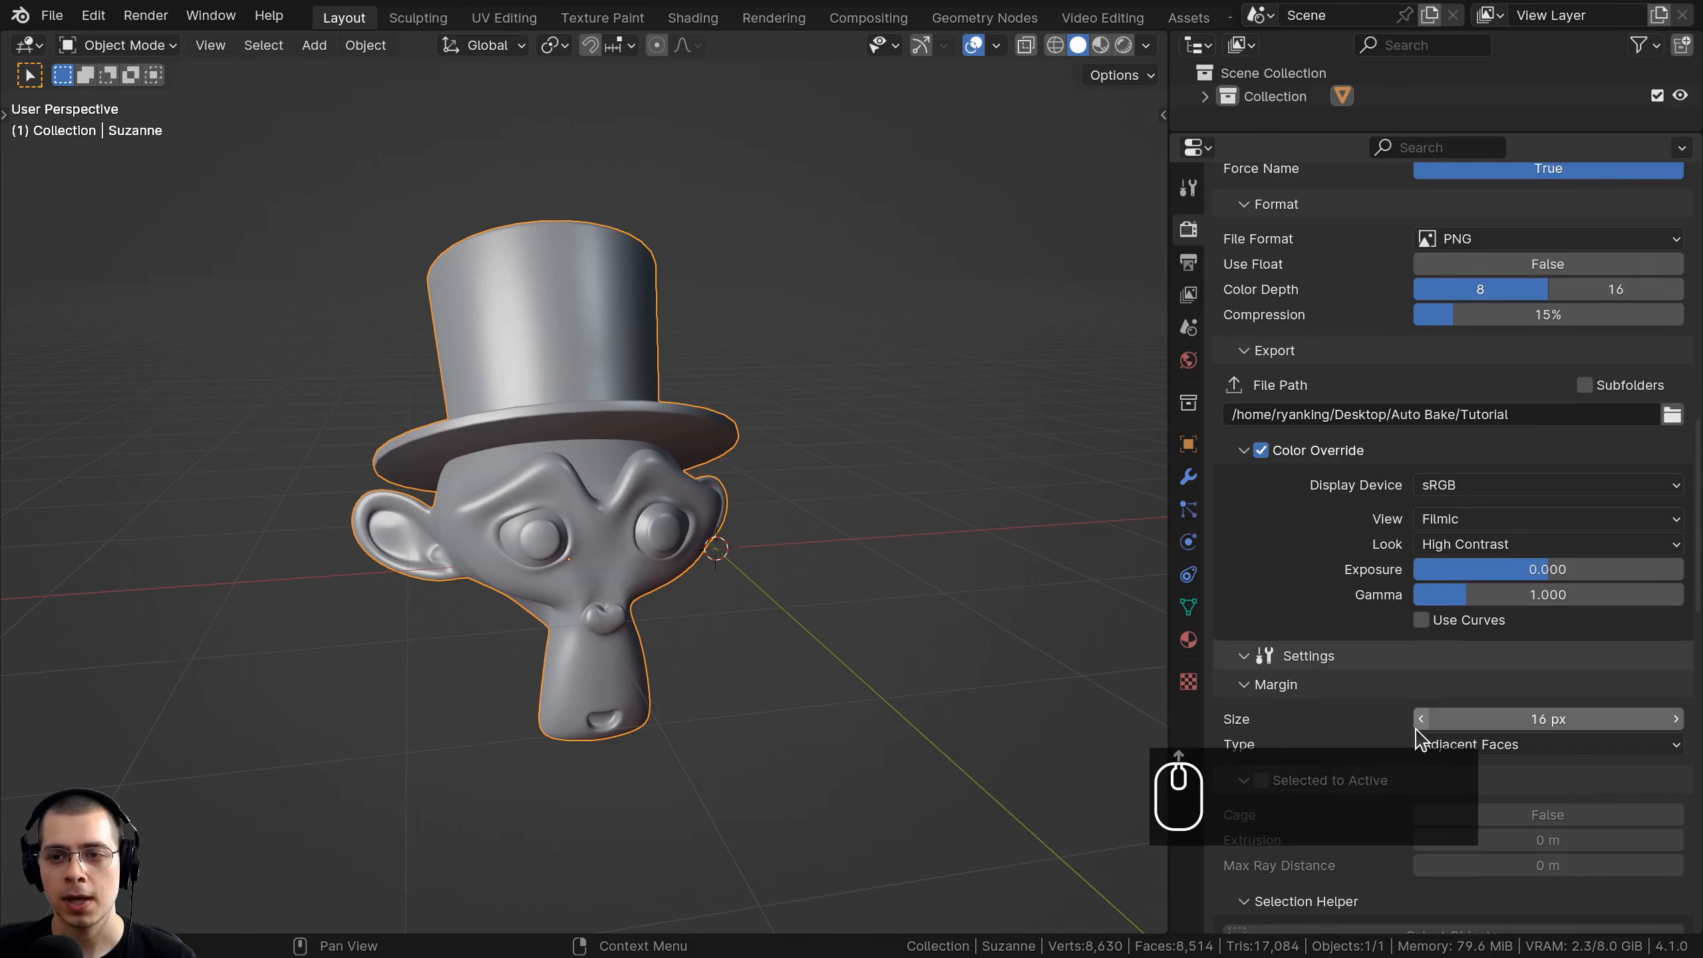
pyautogui.scroll(-5, 1374, 399)
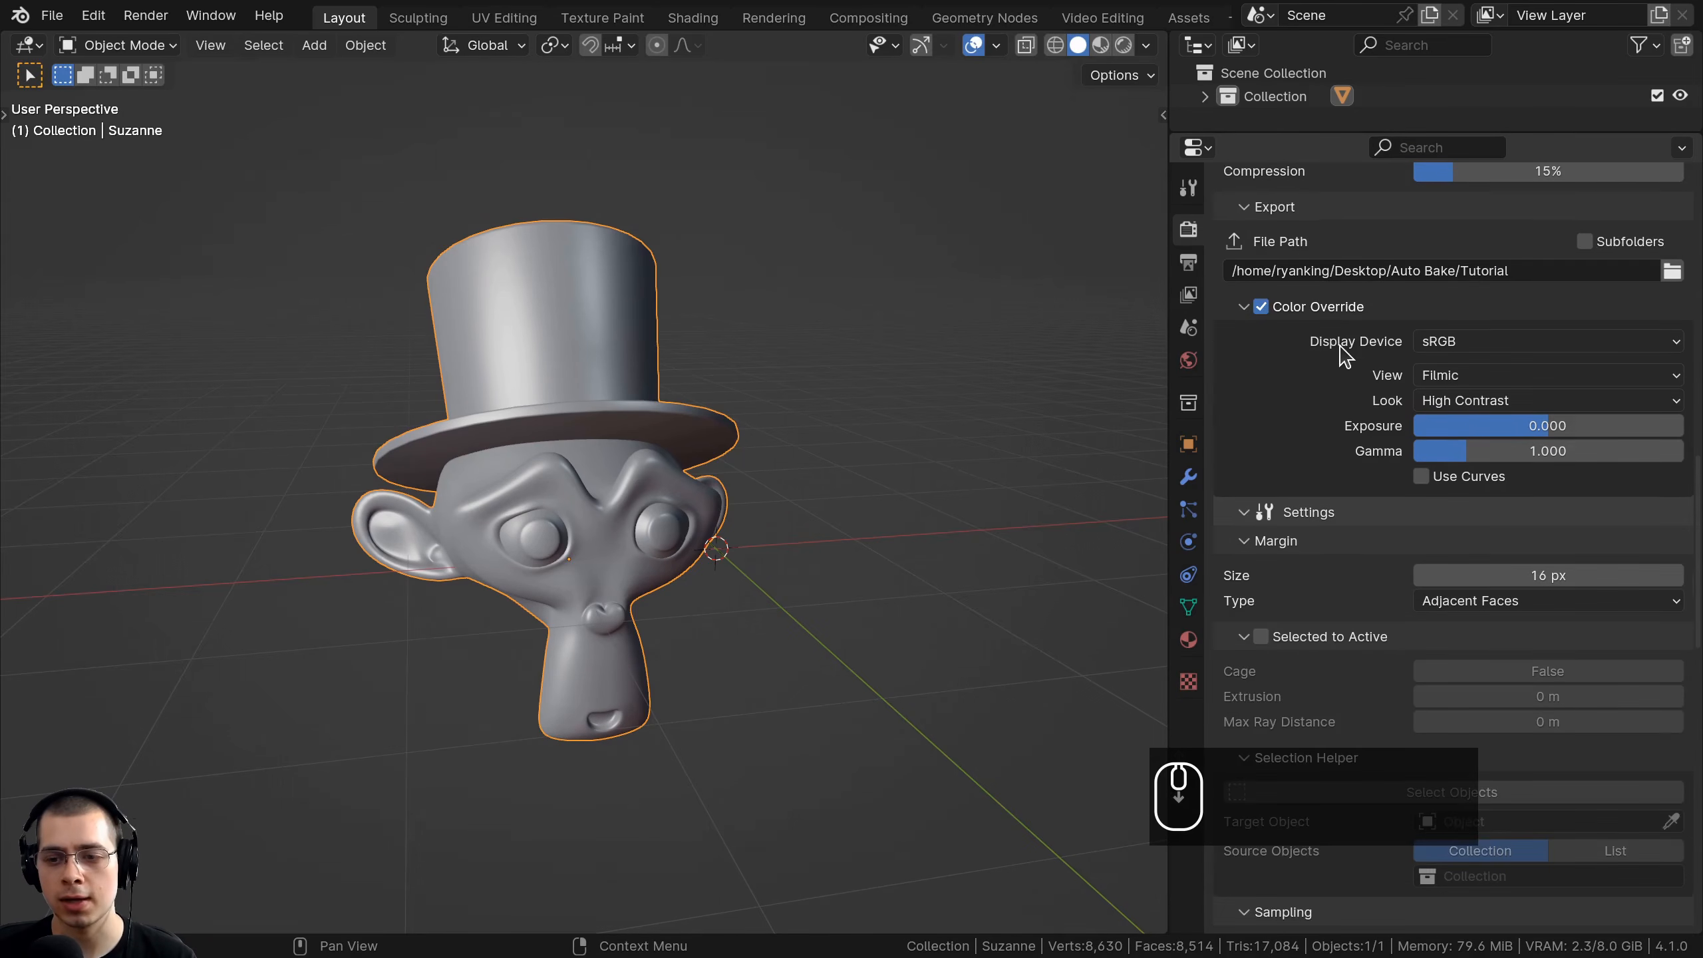
pyautogui.scroll(2, 1295, 375)
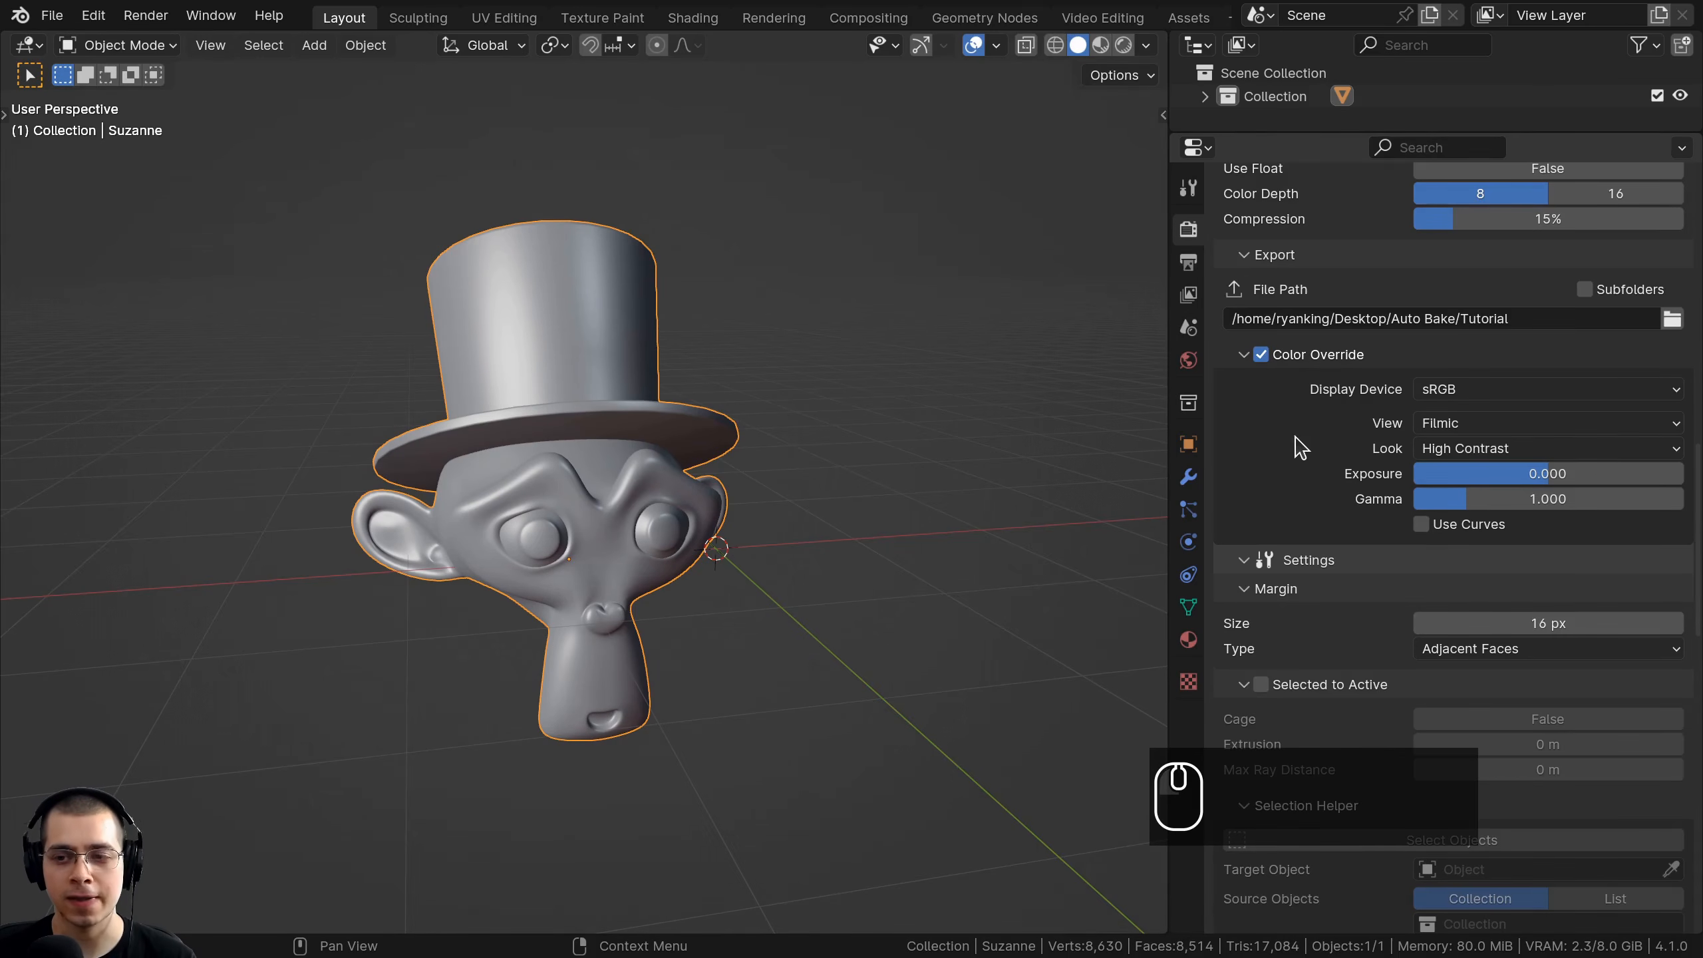
pyautogui.click(1450, 425)
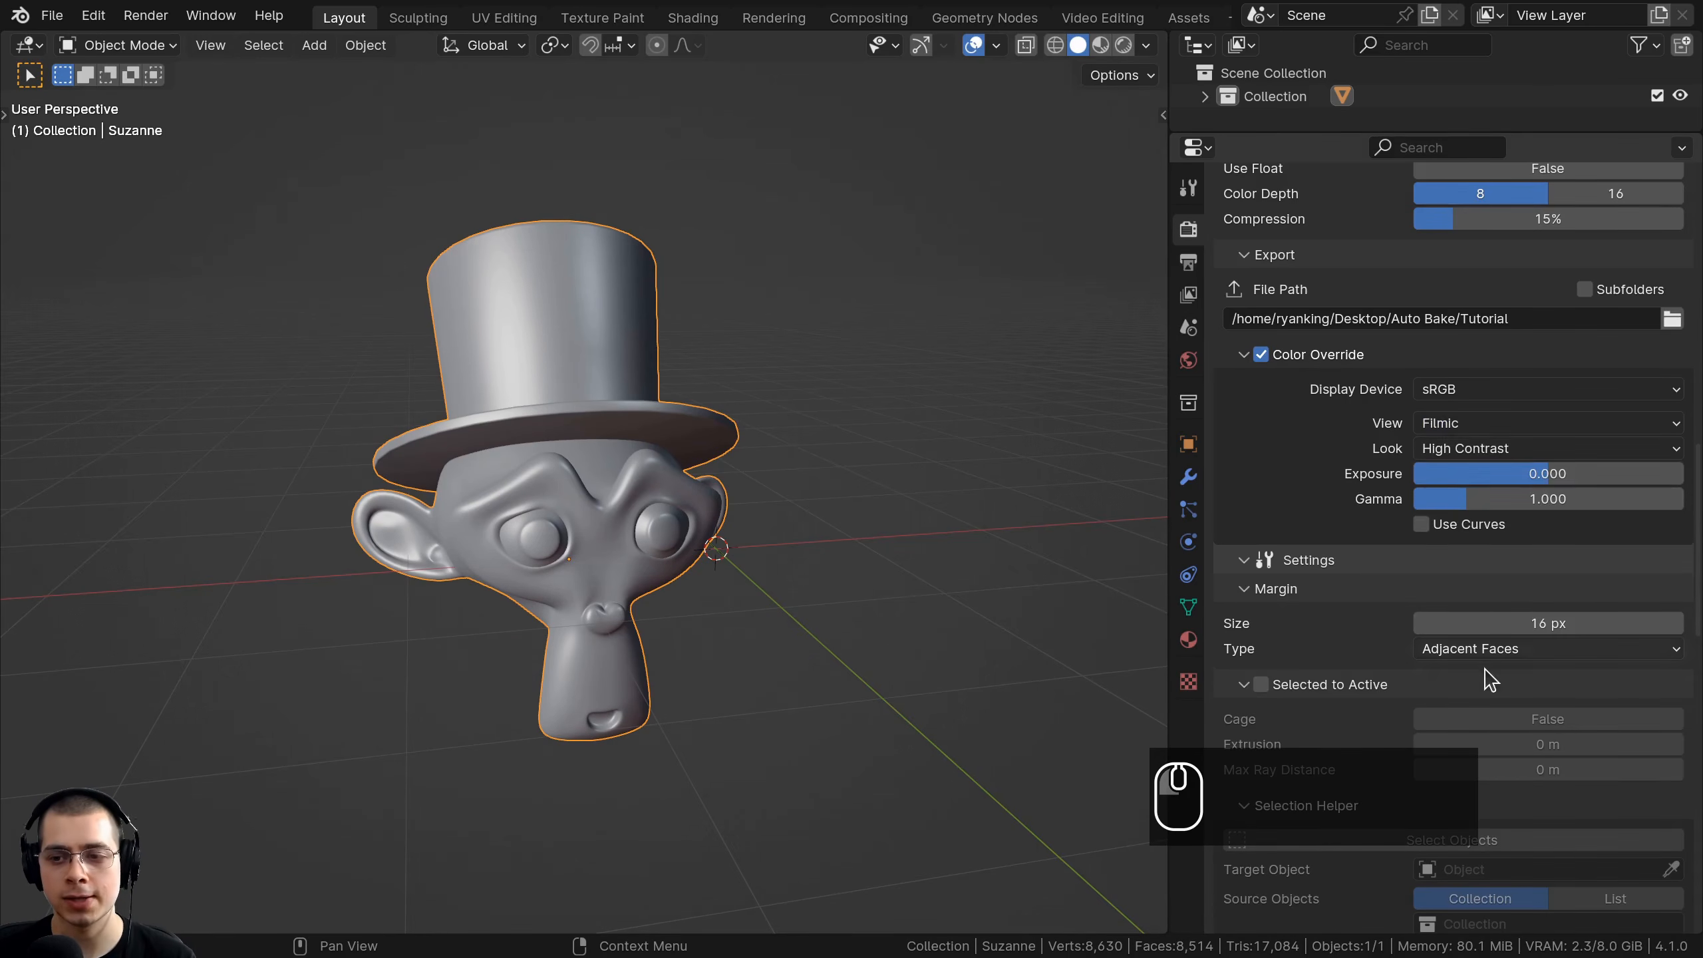
pyautogui.click(1452, 424)
pyautogui.click(1437, 577)
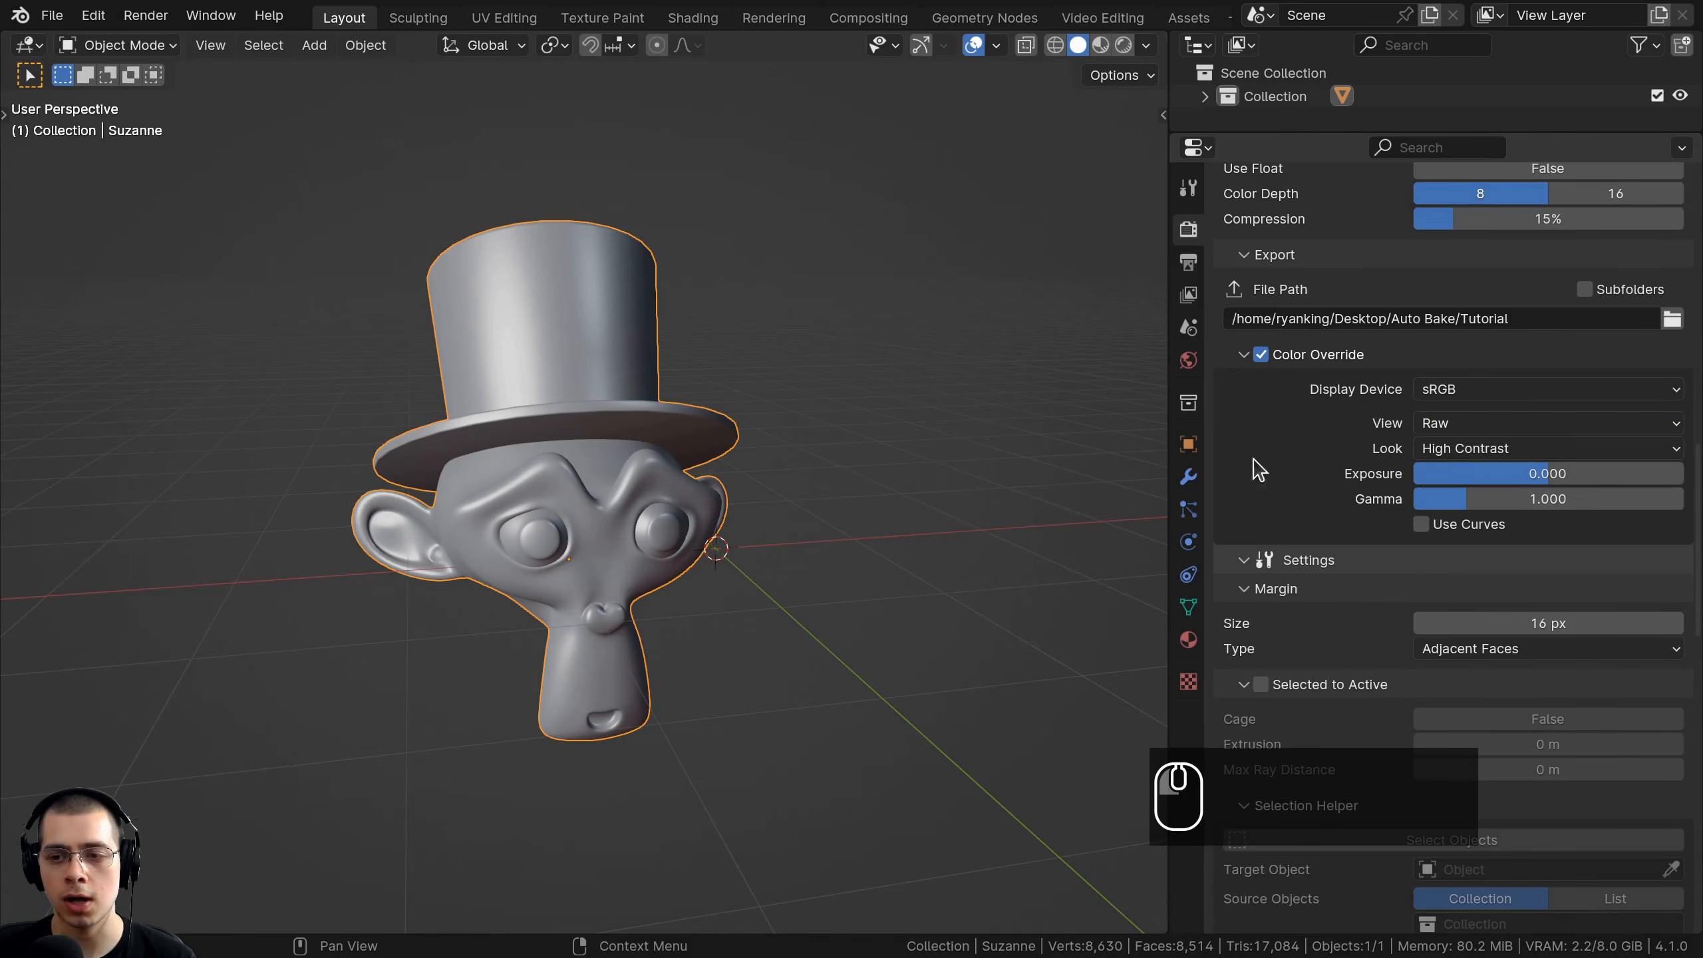
# Set the Look of the export's Color Override to None.
pyautogui.click(1428, 450)
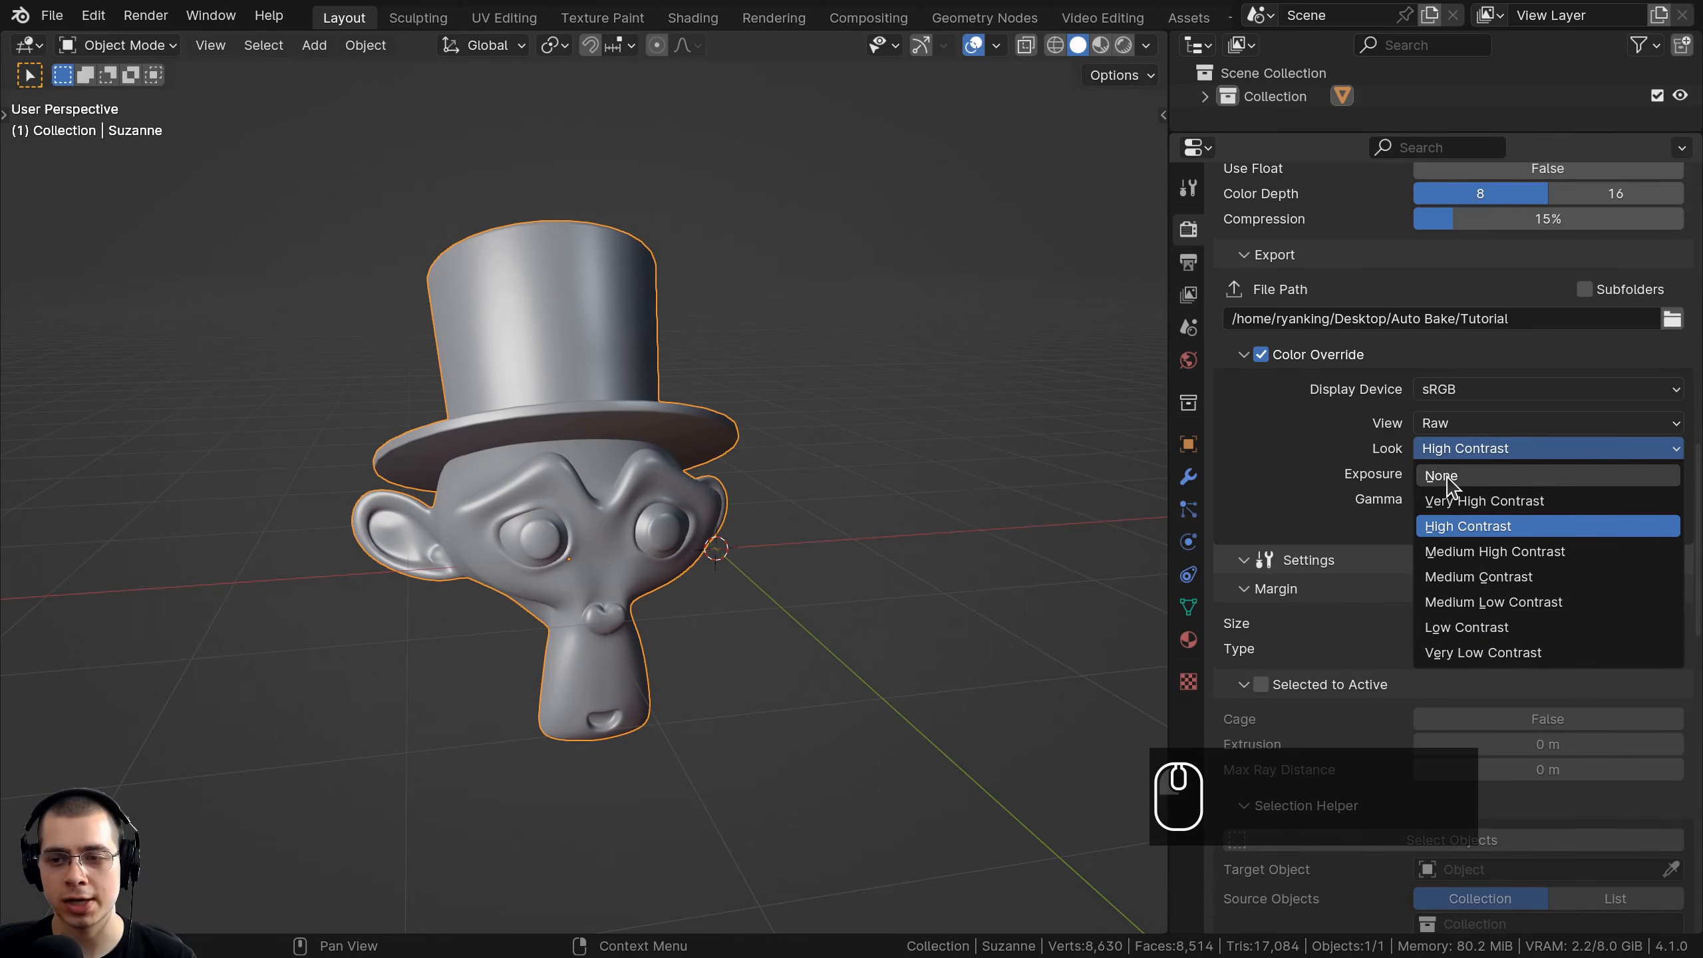
pyautogui.click(1445, 476)
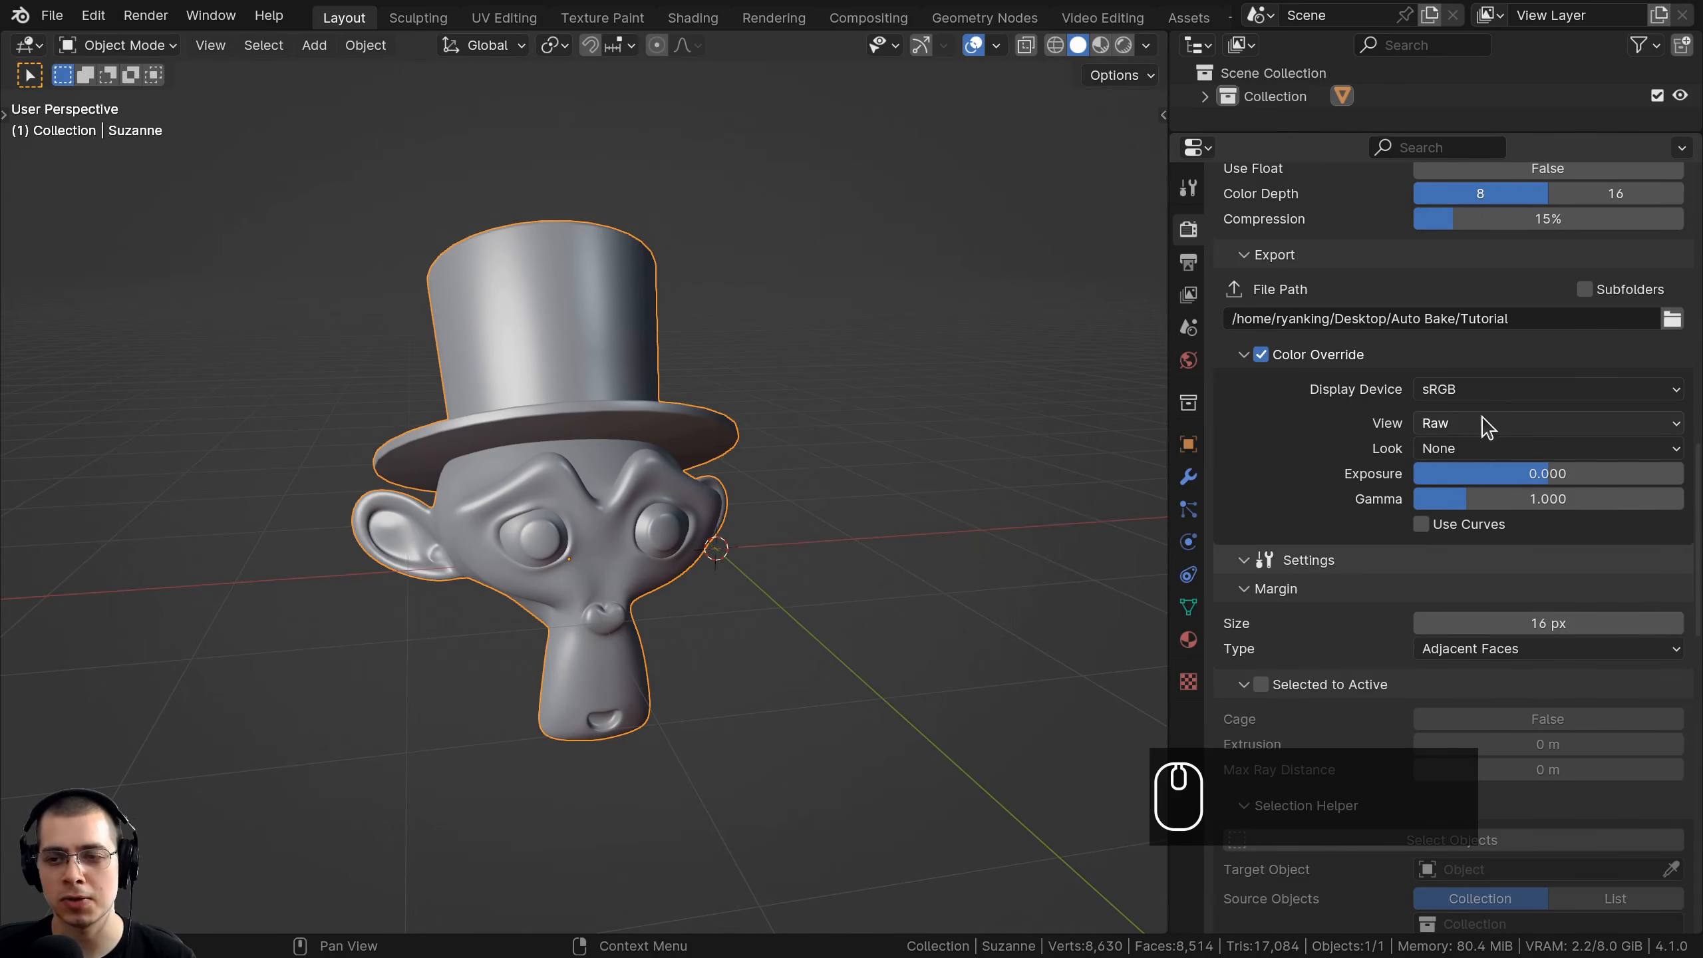
pyautogui.moveTo(764, 530); pyautogui.dragTo(753, 506, button='middle')
# Inspect the edges and spacing of the UV islands in the UV Editing workspace to judge the bake margin.
pyautogui.scroll(-5, 1286, 282)
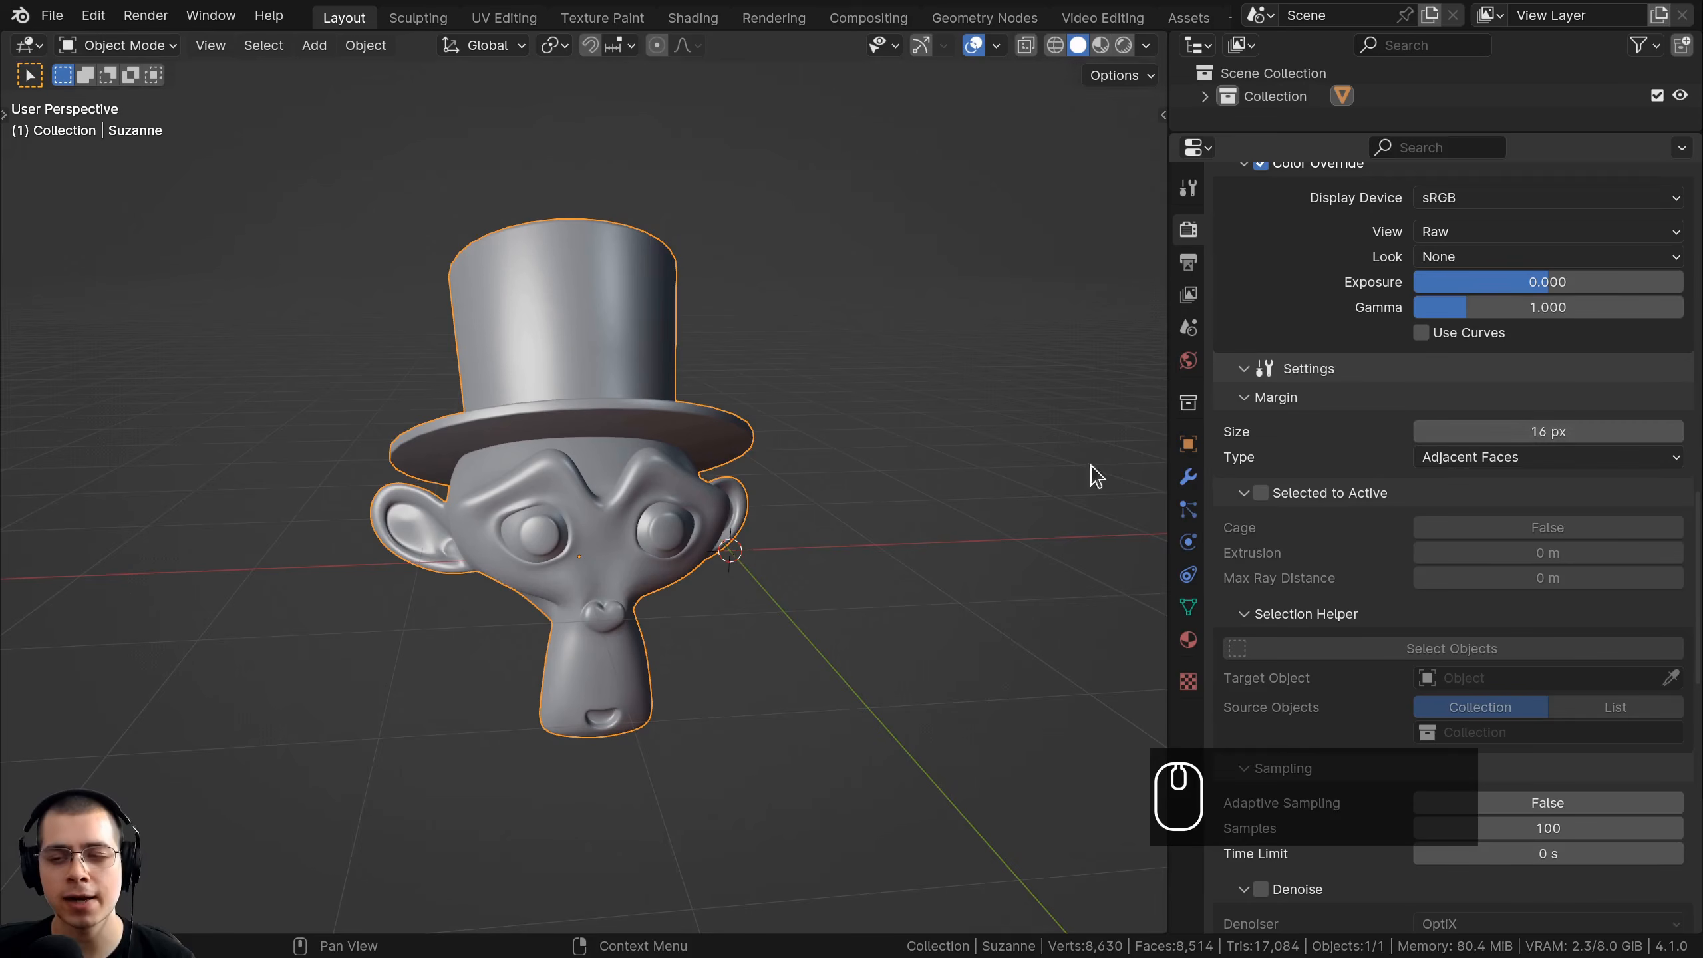
pyautogui.click(500, 18)
pyautogui.scroll(8, 453, 517)
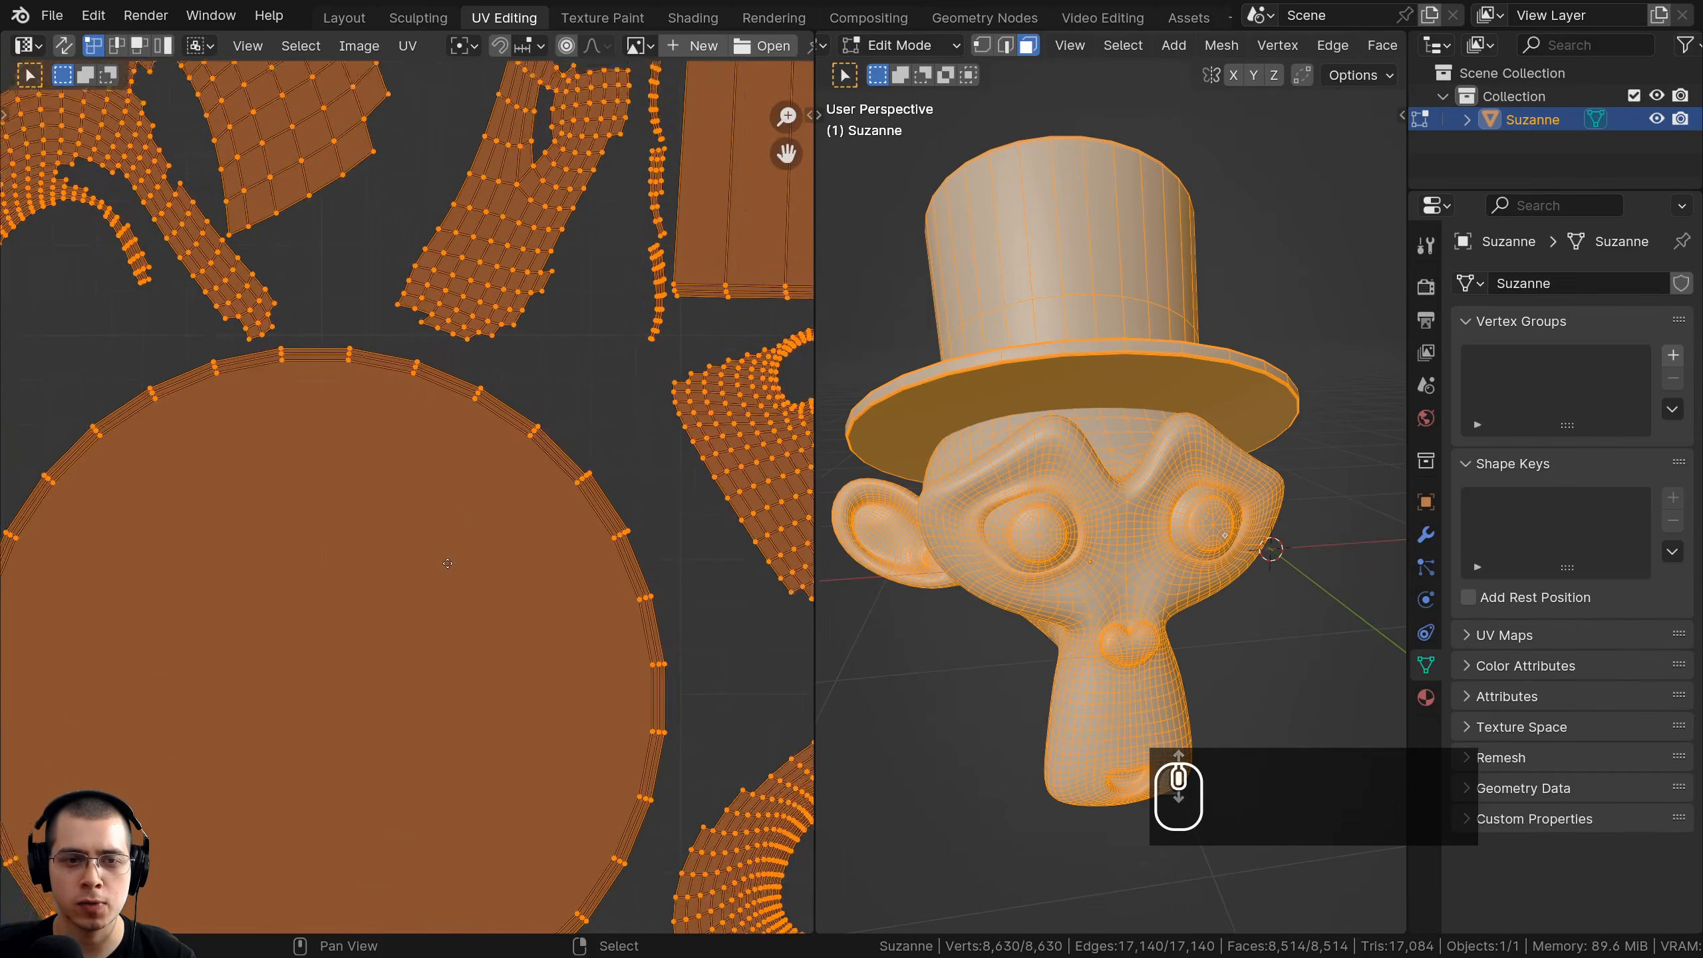
pyautogui.scroll(1, 549, 366)
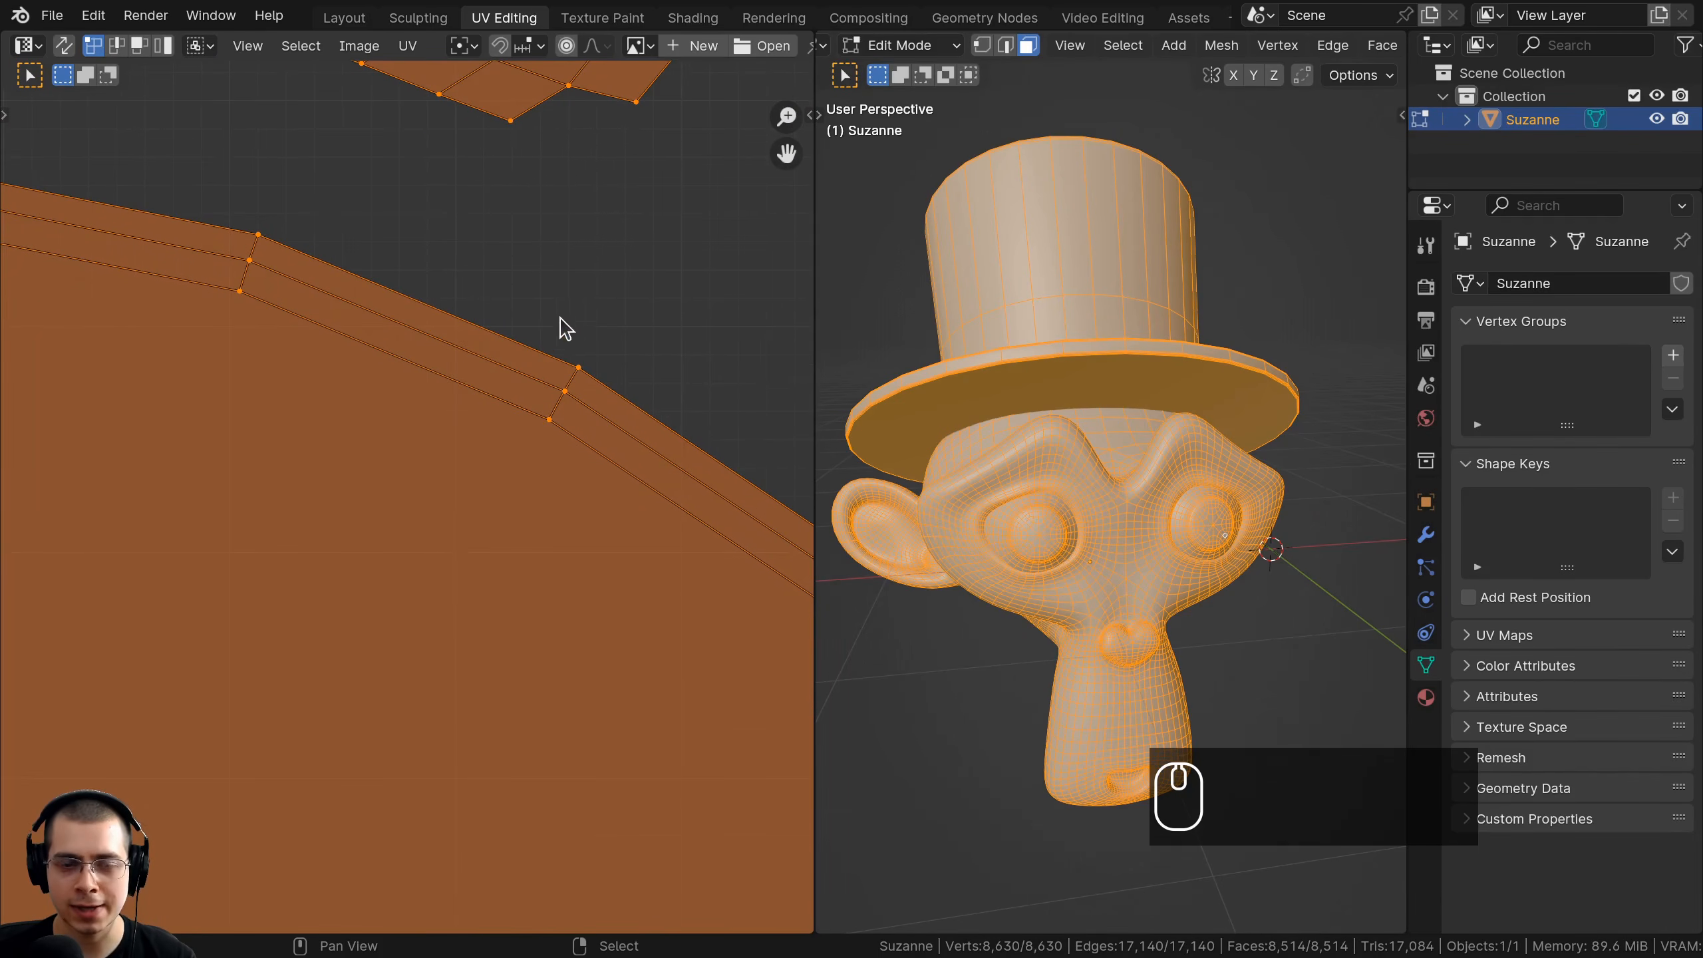
pyautogui.scroll(-1, 567, 368)
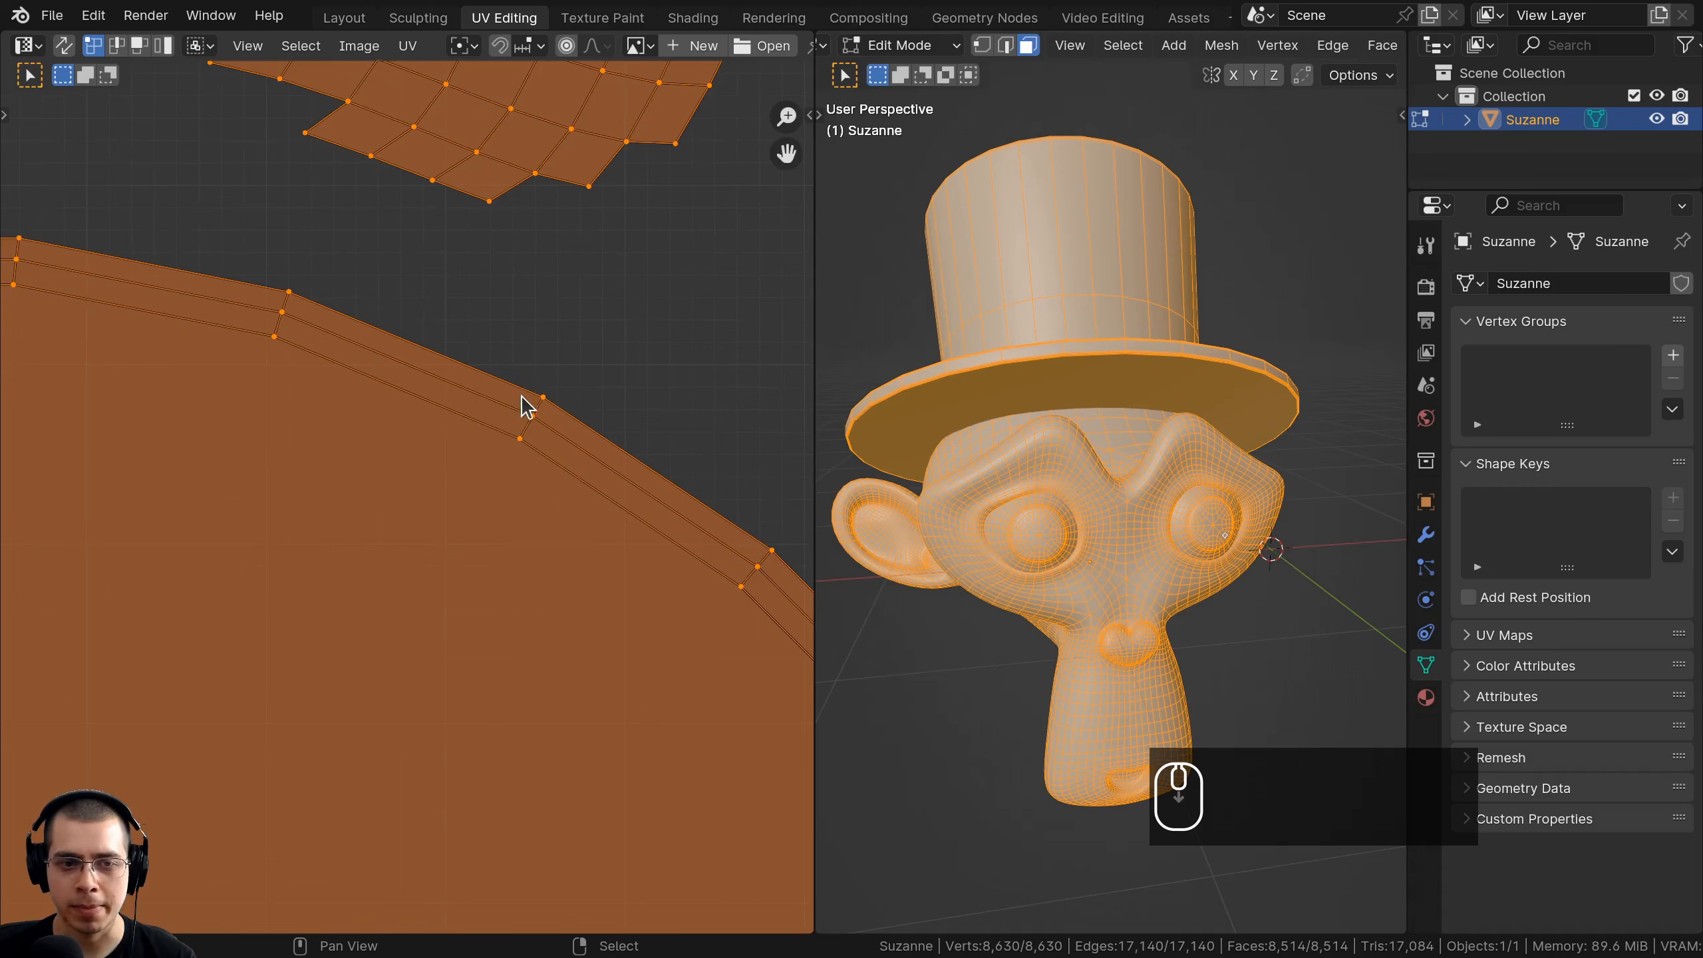
pyautogui.scroll(1, 502, 305)
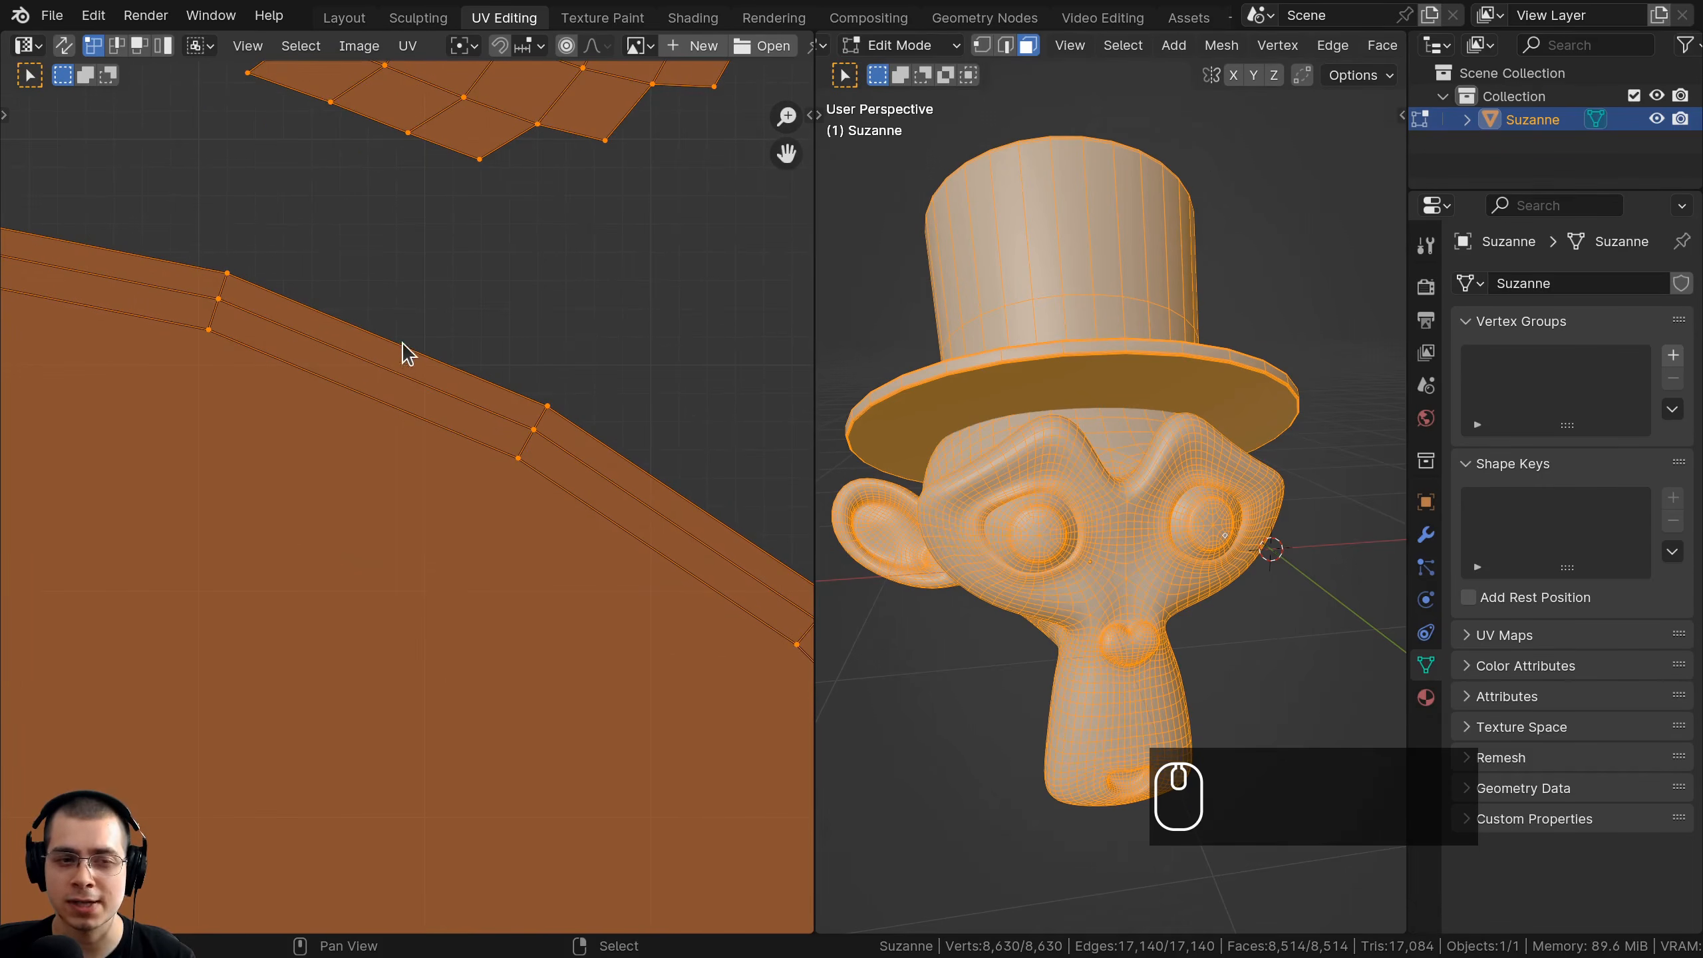
# Return to the Layout workspace and set the bake Margin Size to 8 px.
pyautogui.click(344, 17)
pyautogui.scroll(-4, 1420, 327)
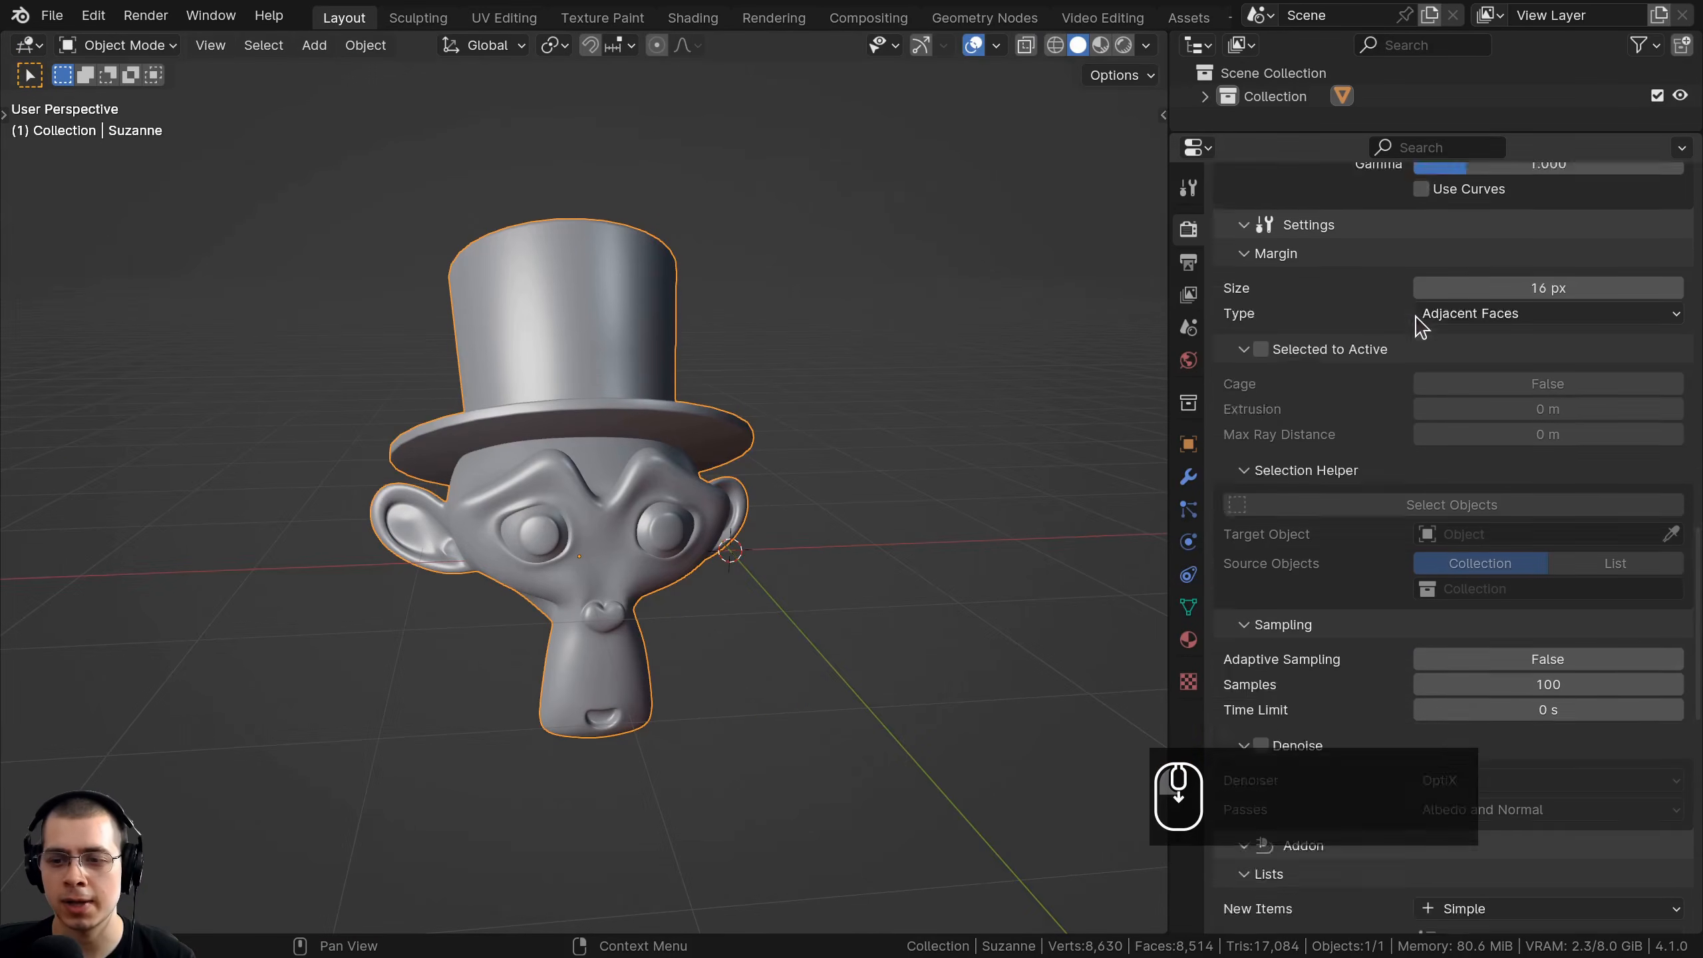
pyautogui.scroll(-1, 1420, 327)
pyautogui.scroll(2, 1417, 369)
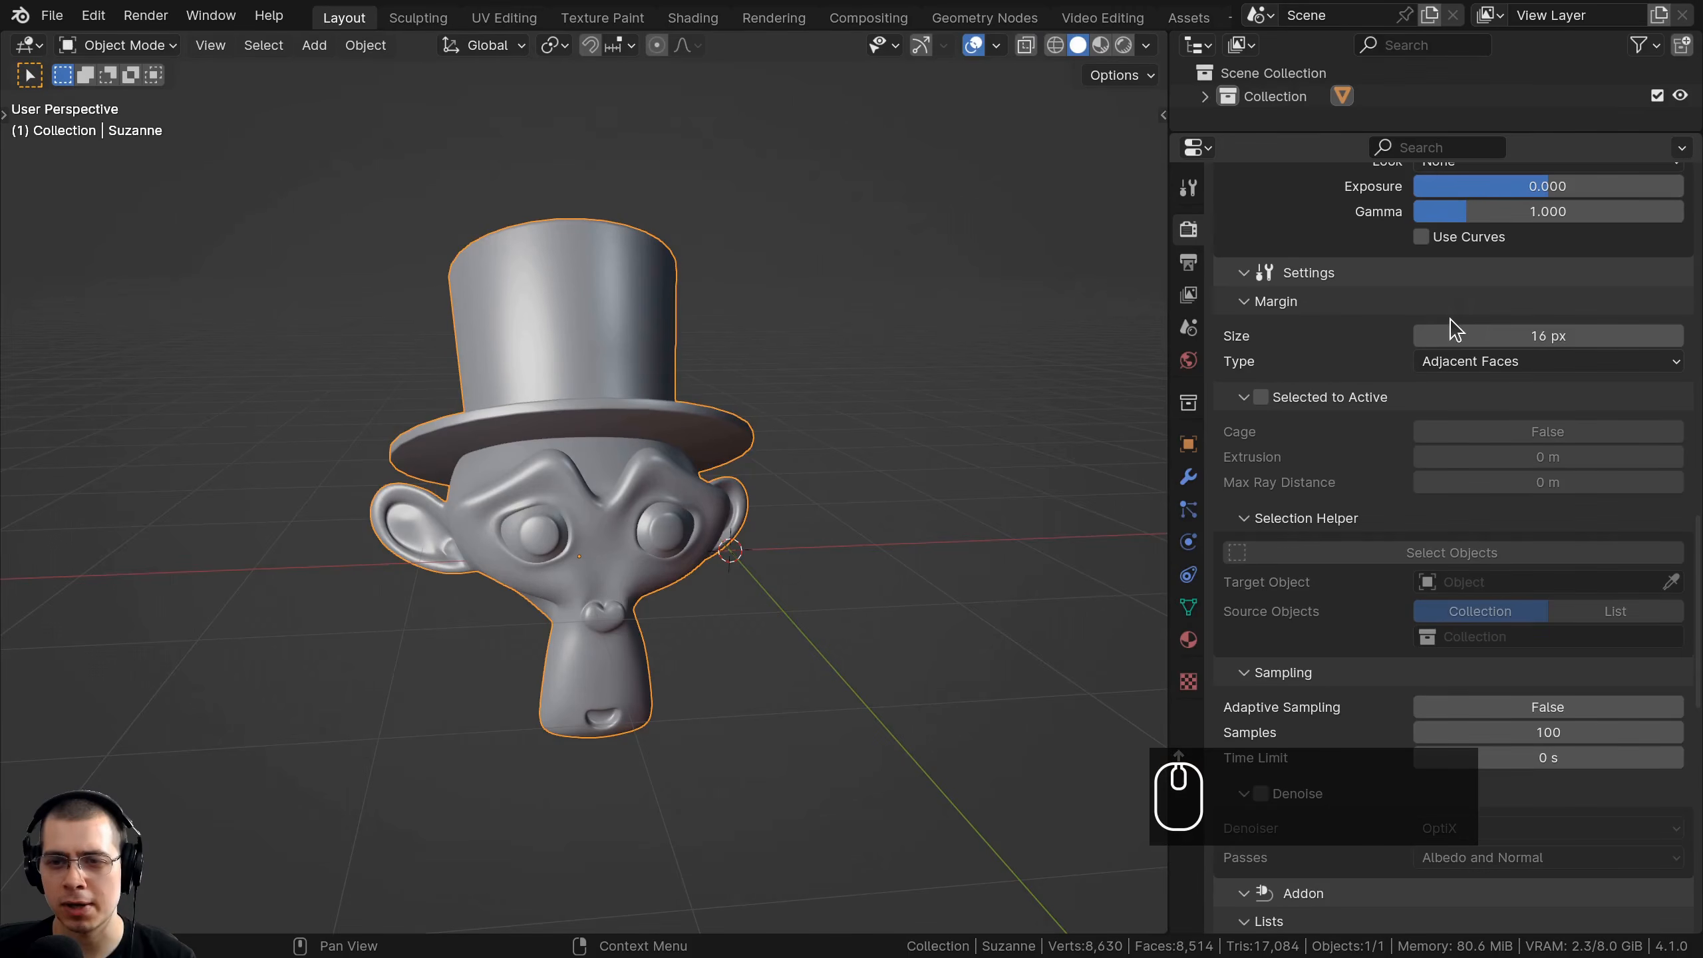
pyautogui.click(1536, 335)
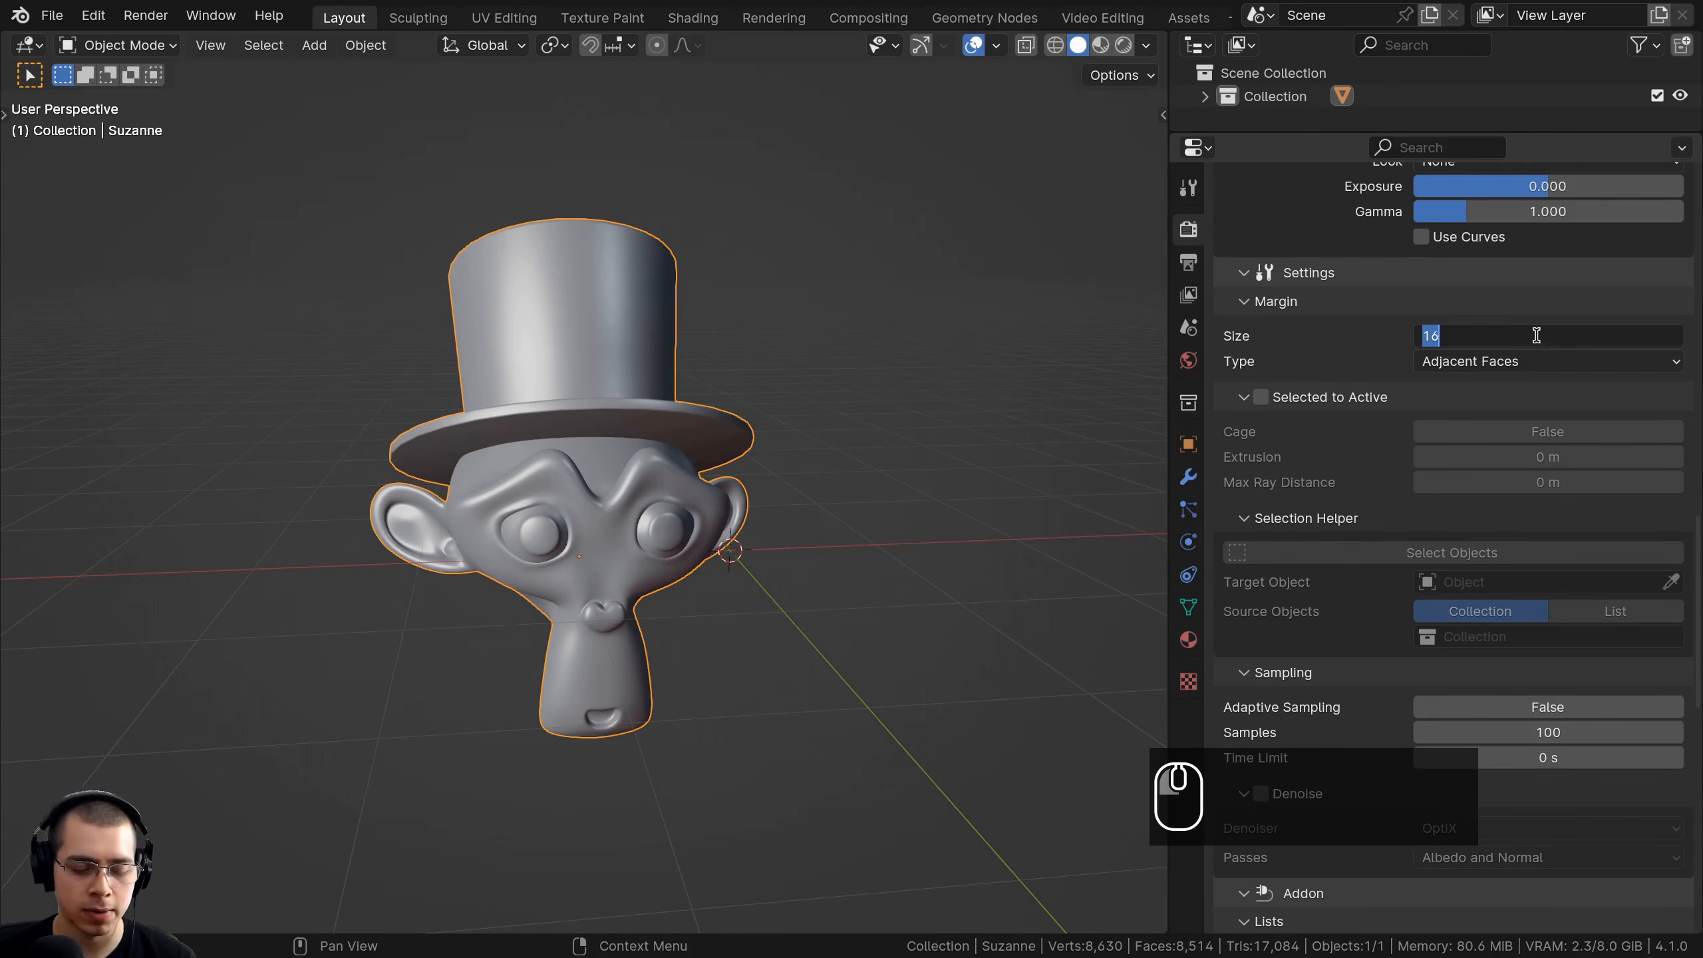
pyautogui.write('8')
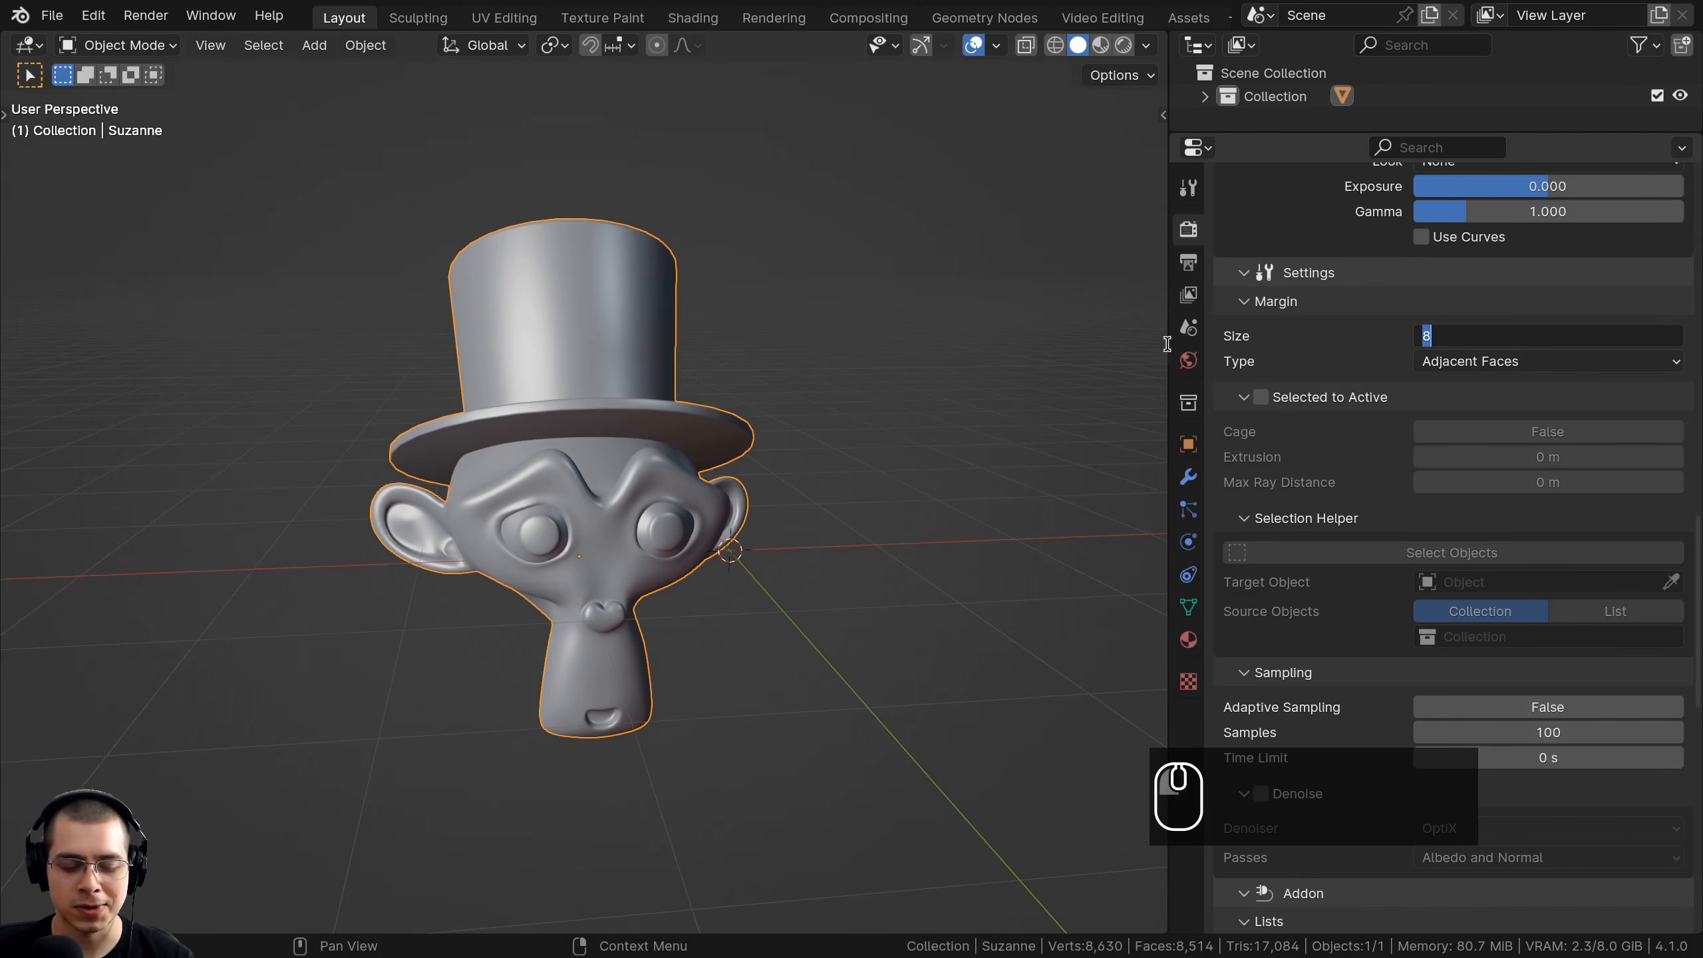
pyautogui.press('Return')
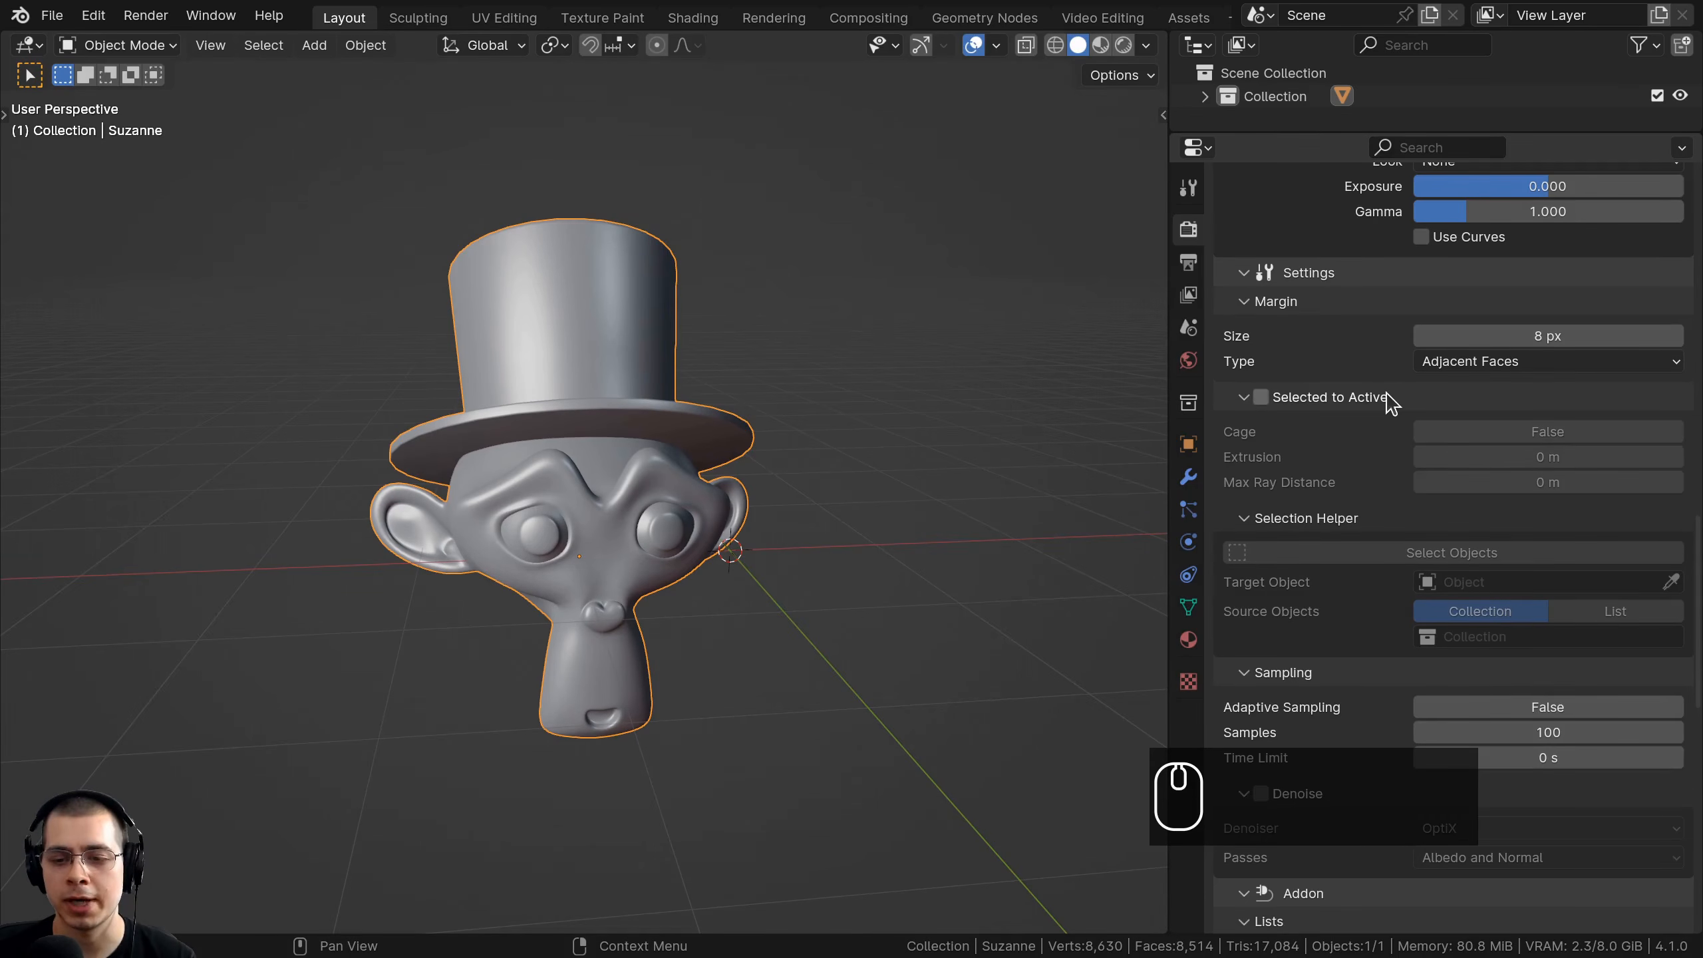
# Set the bake Samples to 1 in the Auto Bake sampling settings.
pyautogui.scroll(-4, 1294, 436)
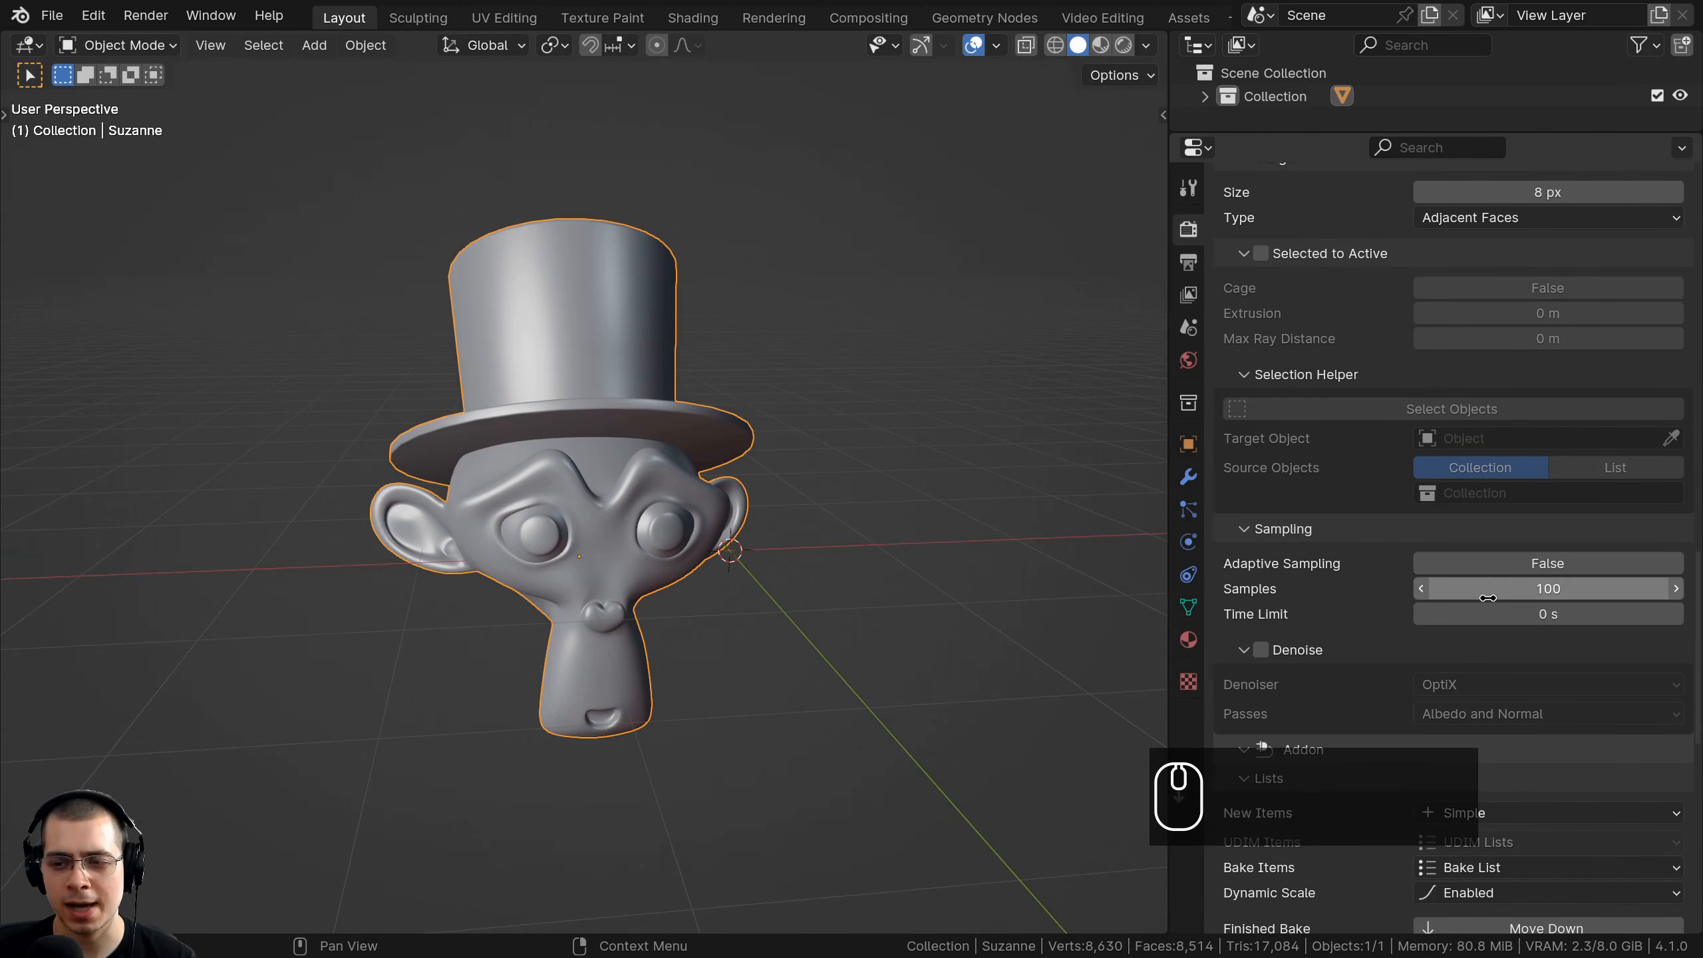
pyautogui.click(1532, 589)
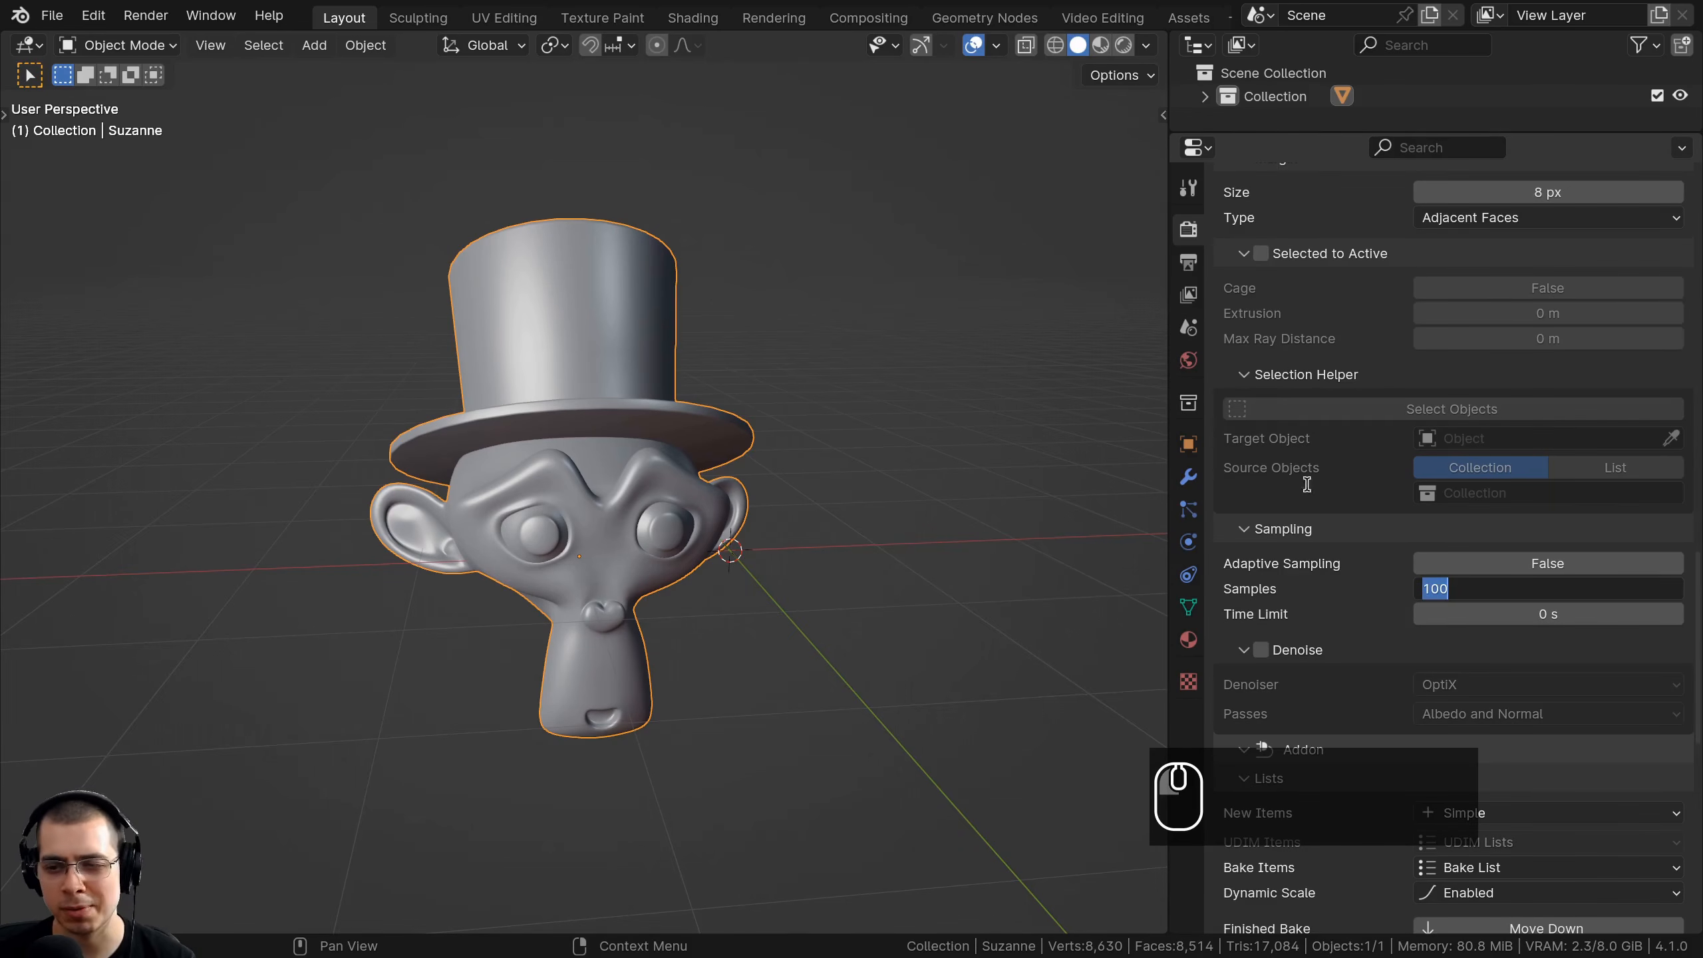
pyautogui.write('1')
pyautogui.press('Return')
pyautogui.scroll(5, 520, 486)
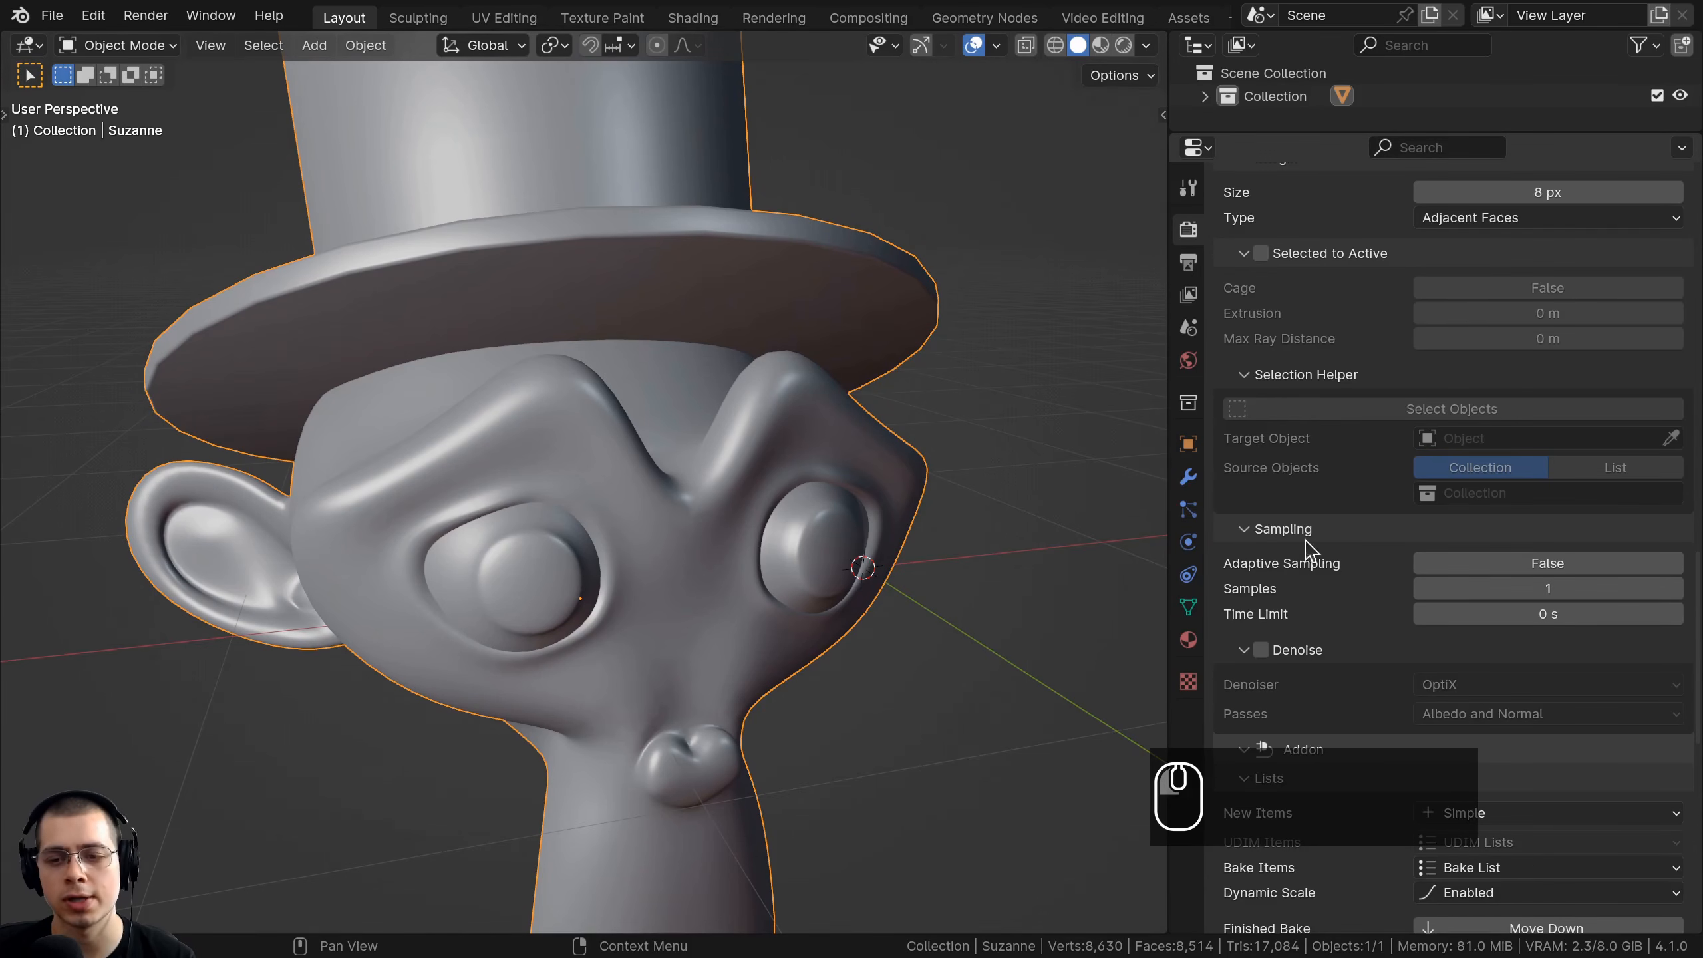
pyautogui.scroll(-2, 1300, 597)
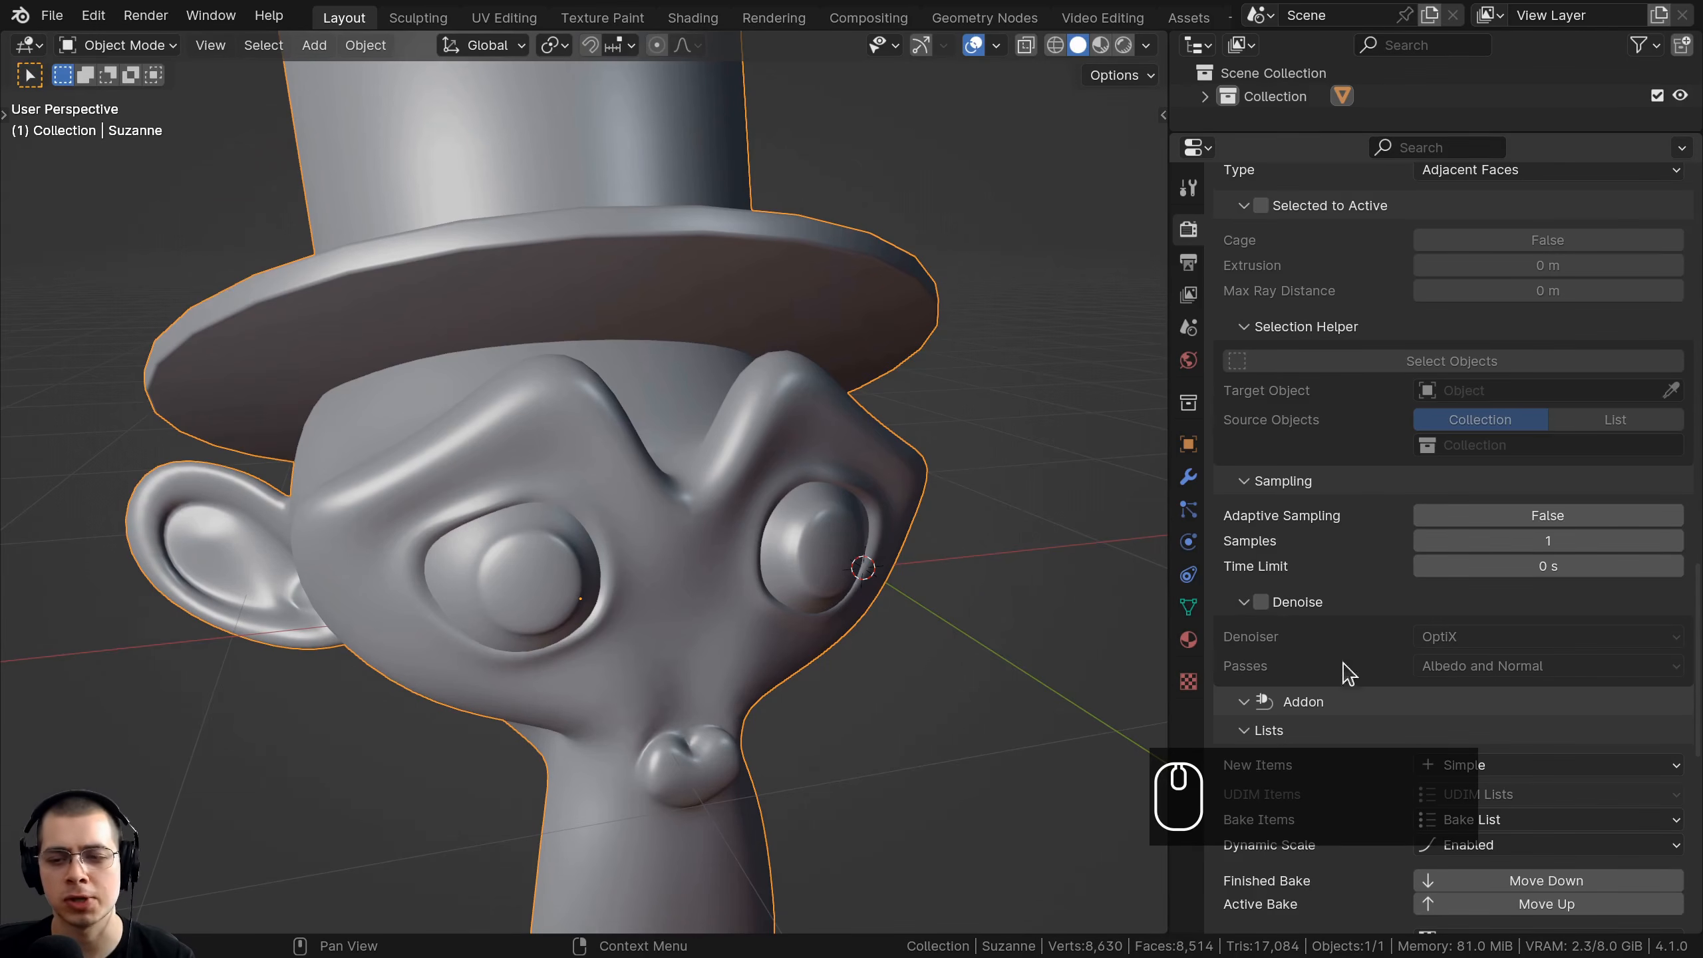
pyautogui.moveTo(679, 549); pyautogui.dragTo(632, 591, button='middle')
pyautogui.scroll(-2, 633, 590)
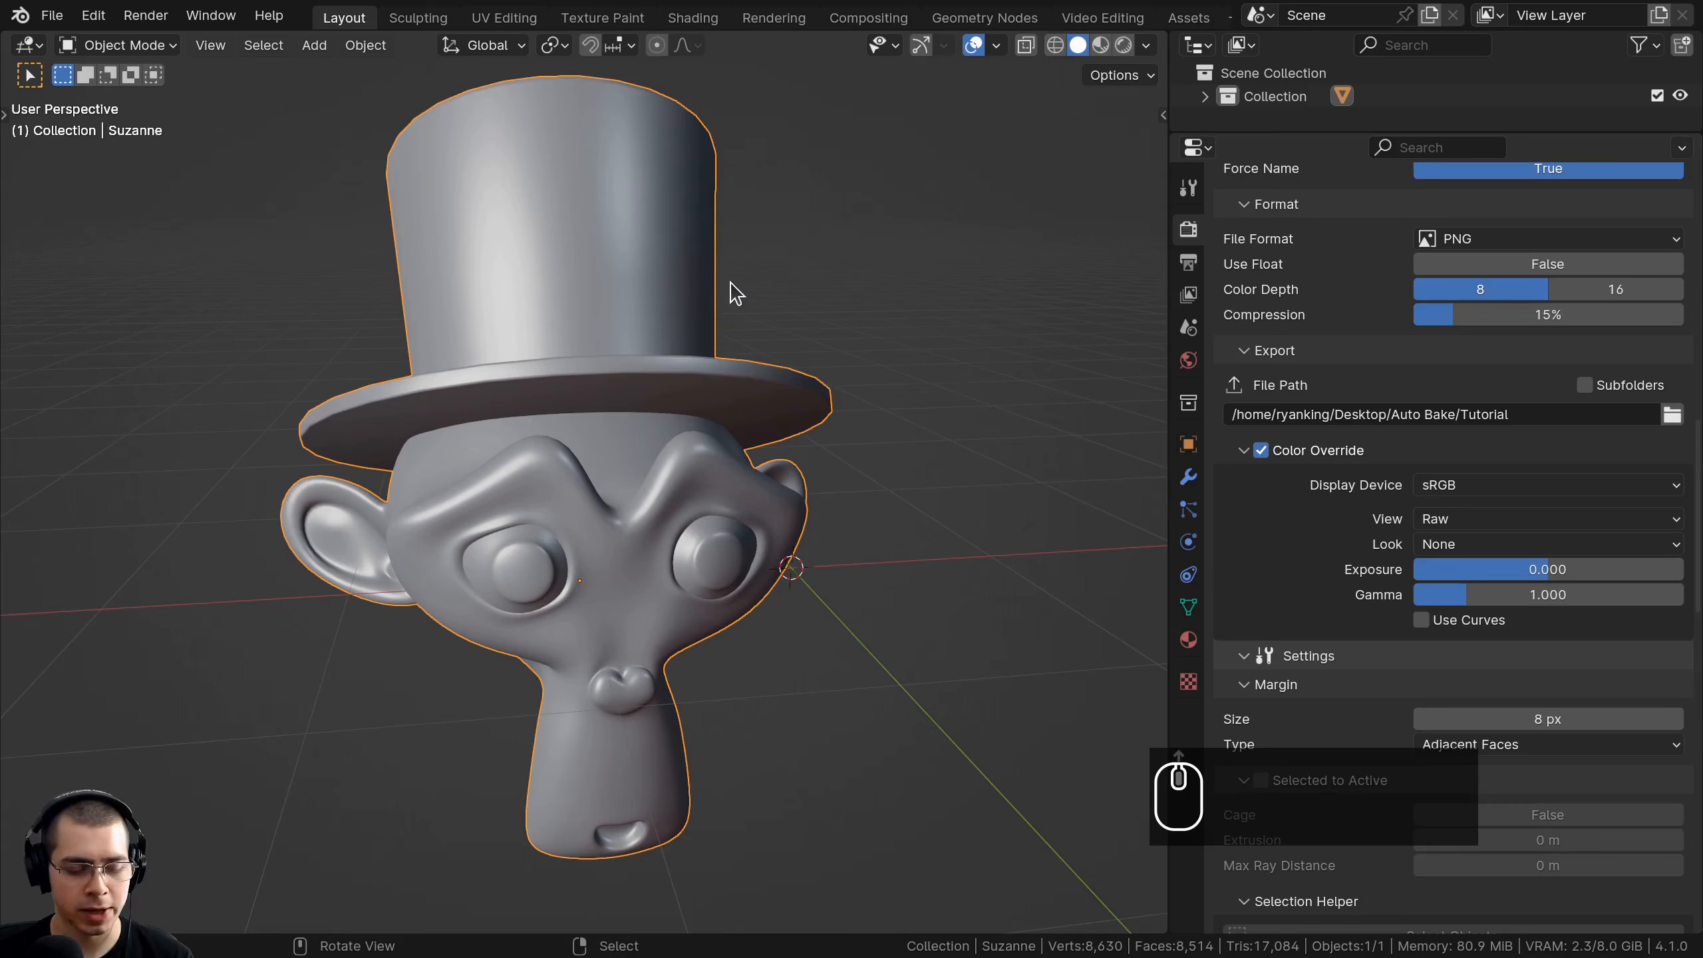
# Save the Blender file, leaving the monkey head in place.
pyautogui.hotkey('ctrl', 's')
pyautogui.scroll(8, 1584, 503)
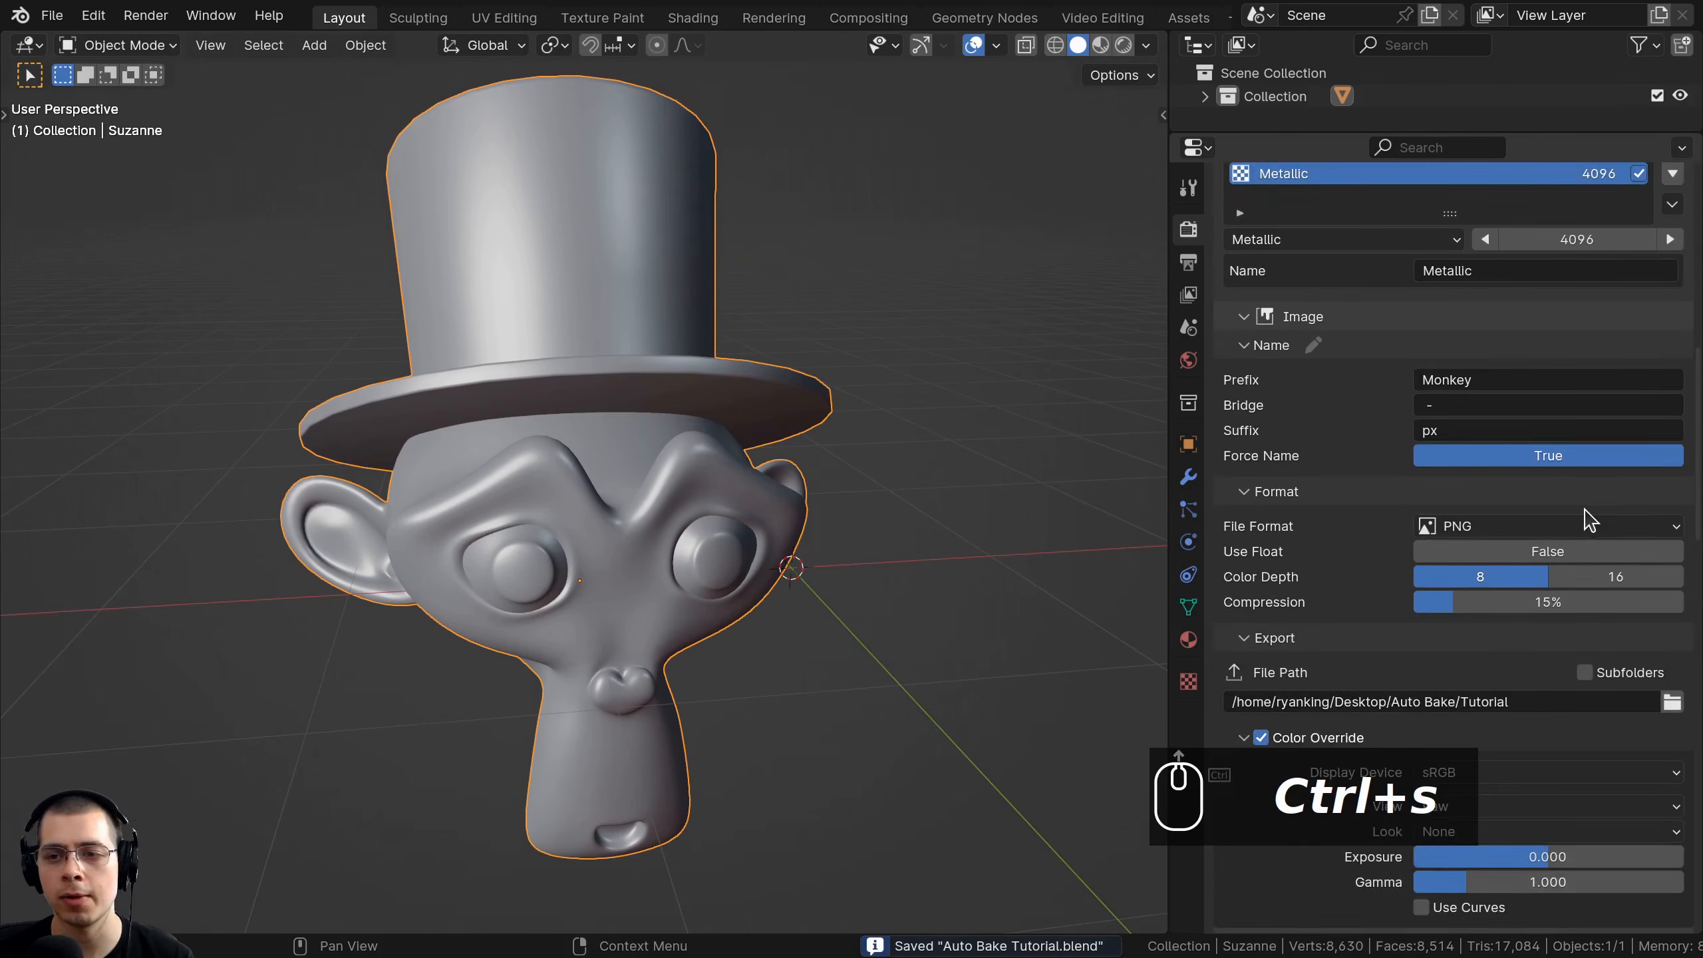
pyautogui.scroll(4, 1584, 521)
pyautogui.press('g')
pyautogui.rightClick(502, 162)
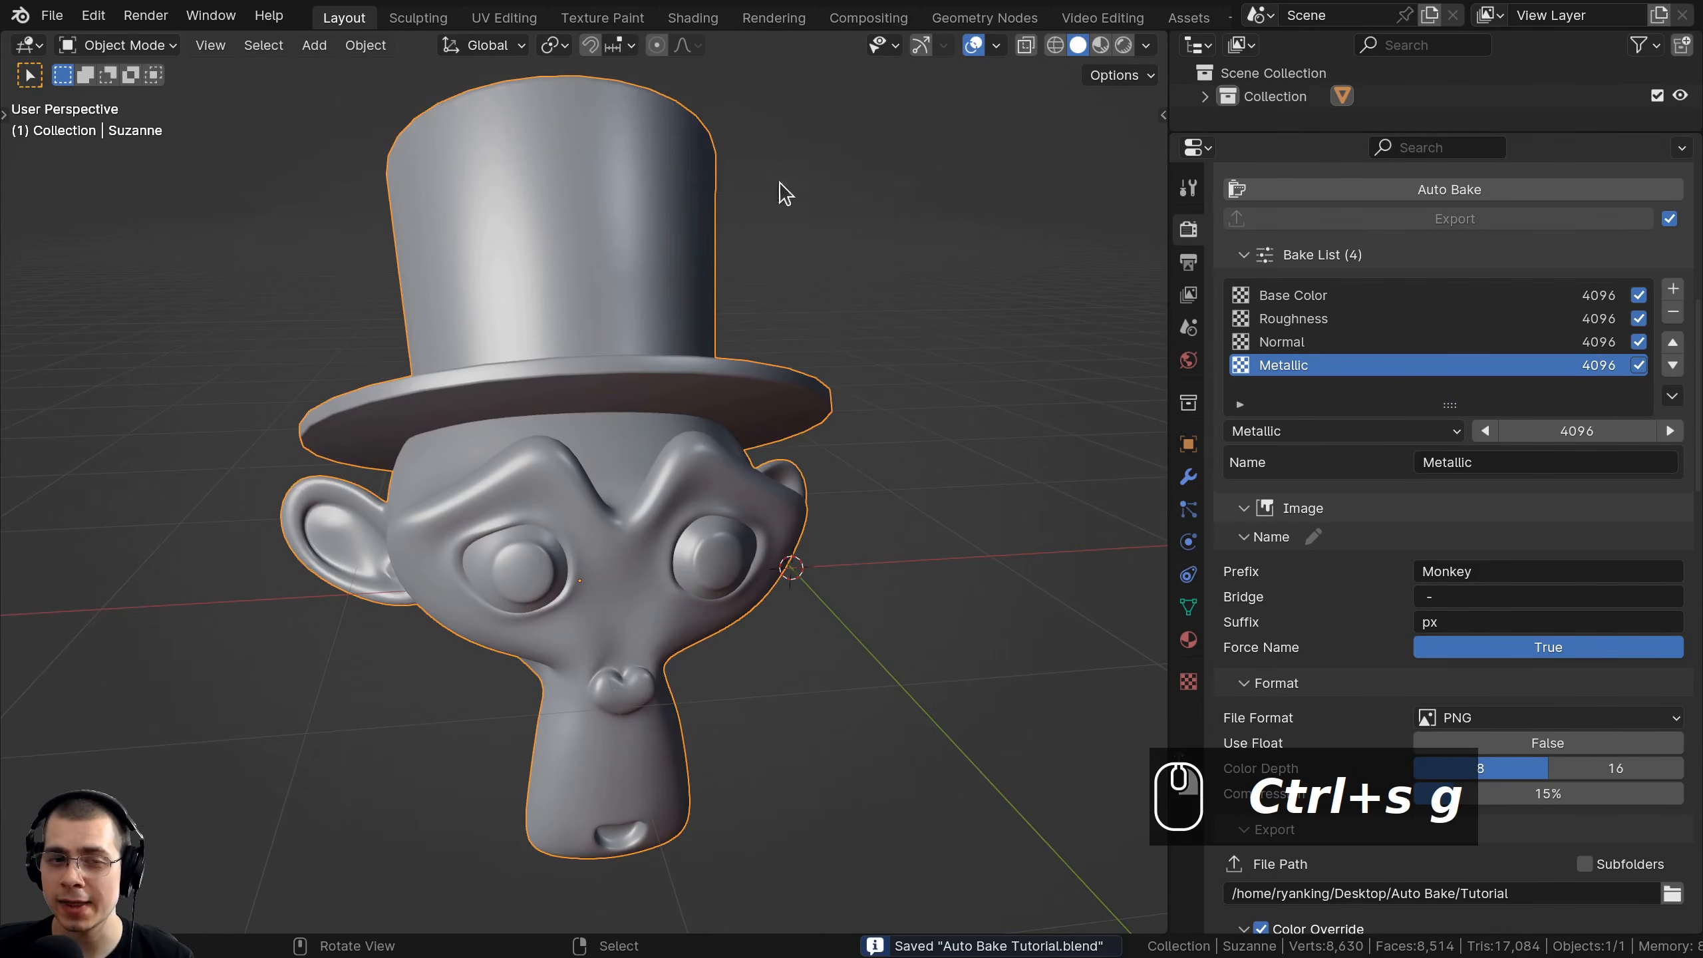
# Start the Auto Bake of the Base Color, Roughness, Normal and Metallic maps and confirm it.
pyautogui.scroll(5, 1462, 577)
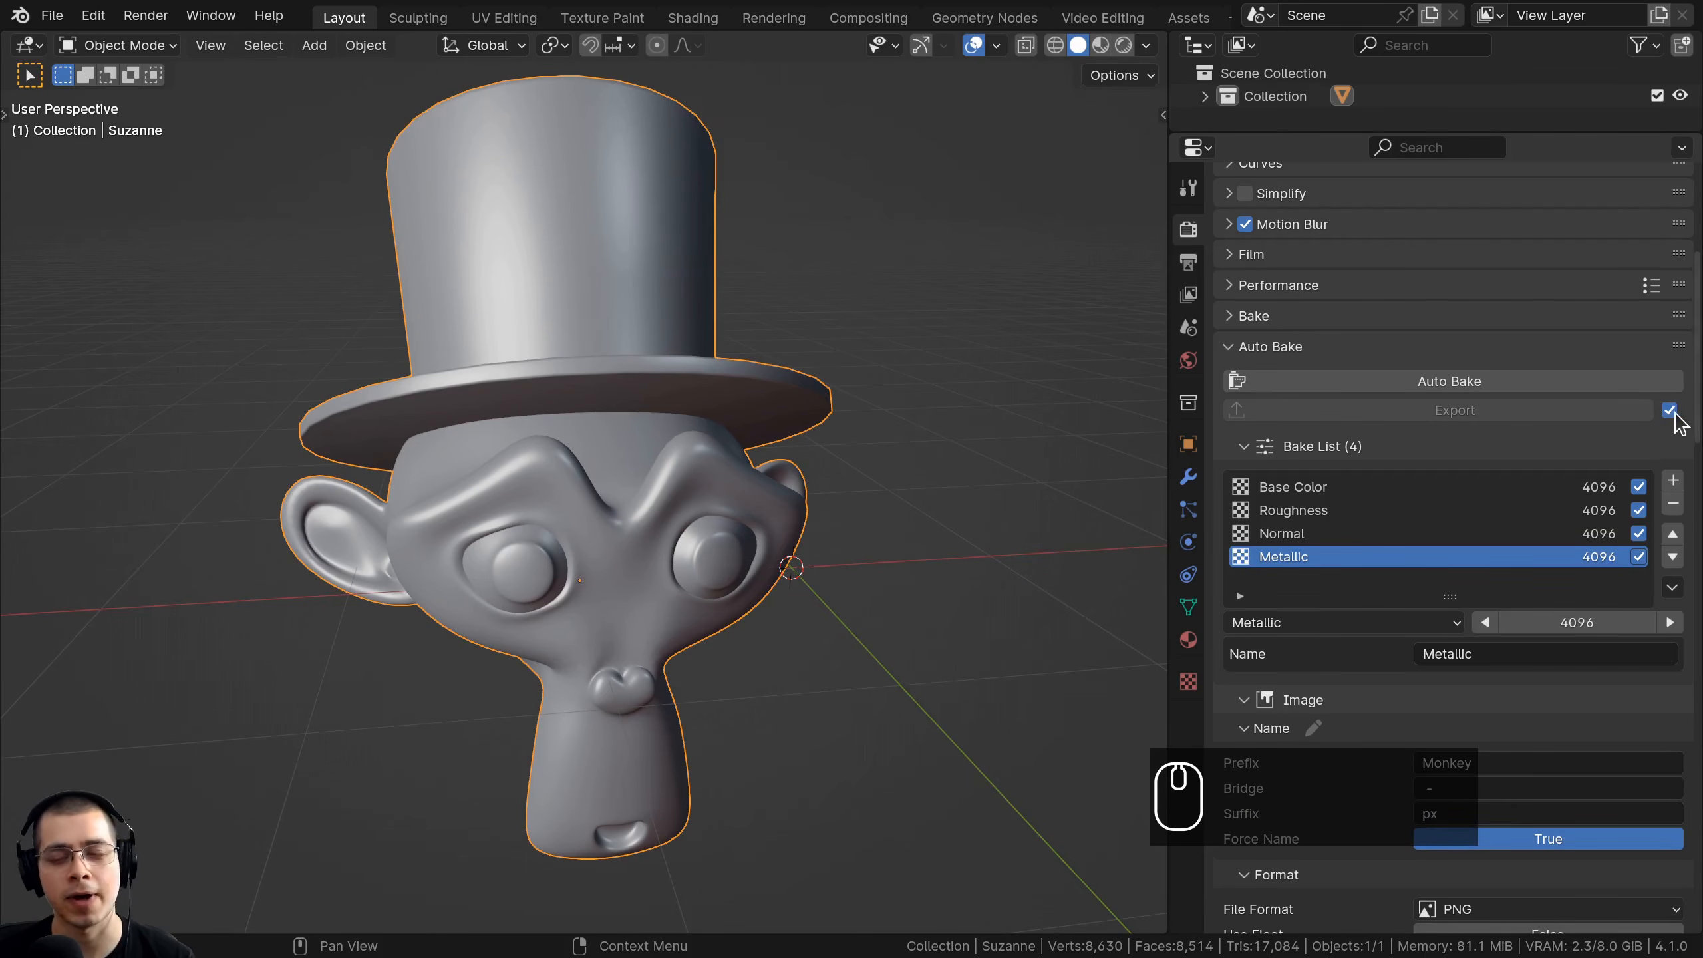
pyautogui.click(1443, 387)
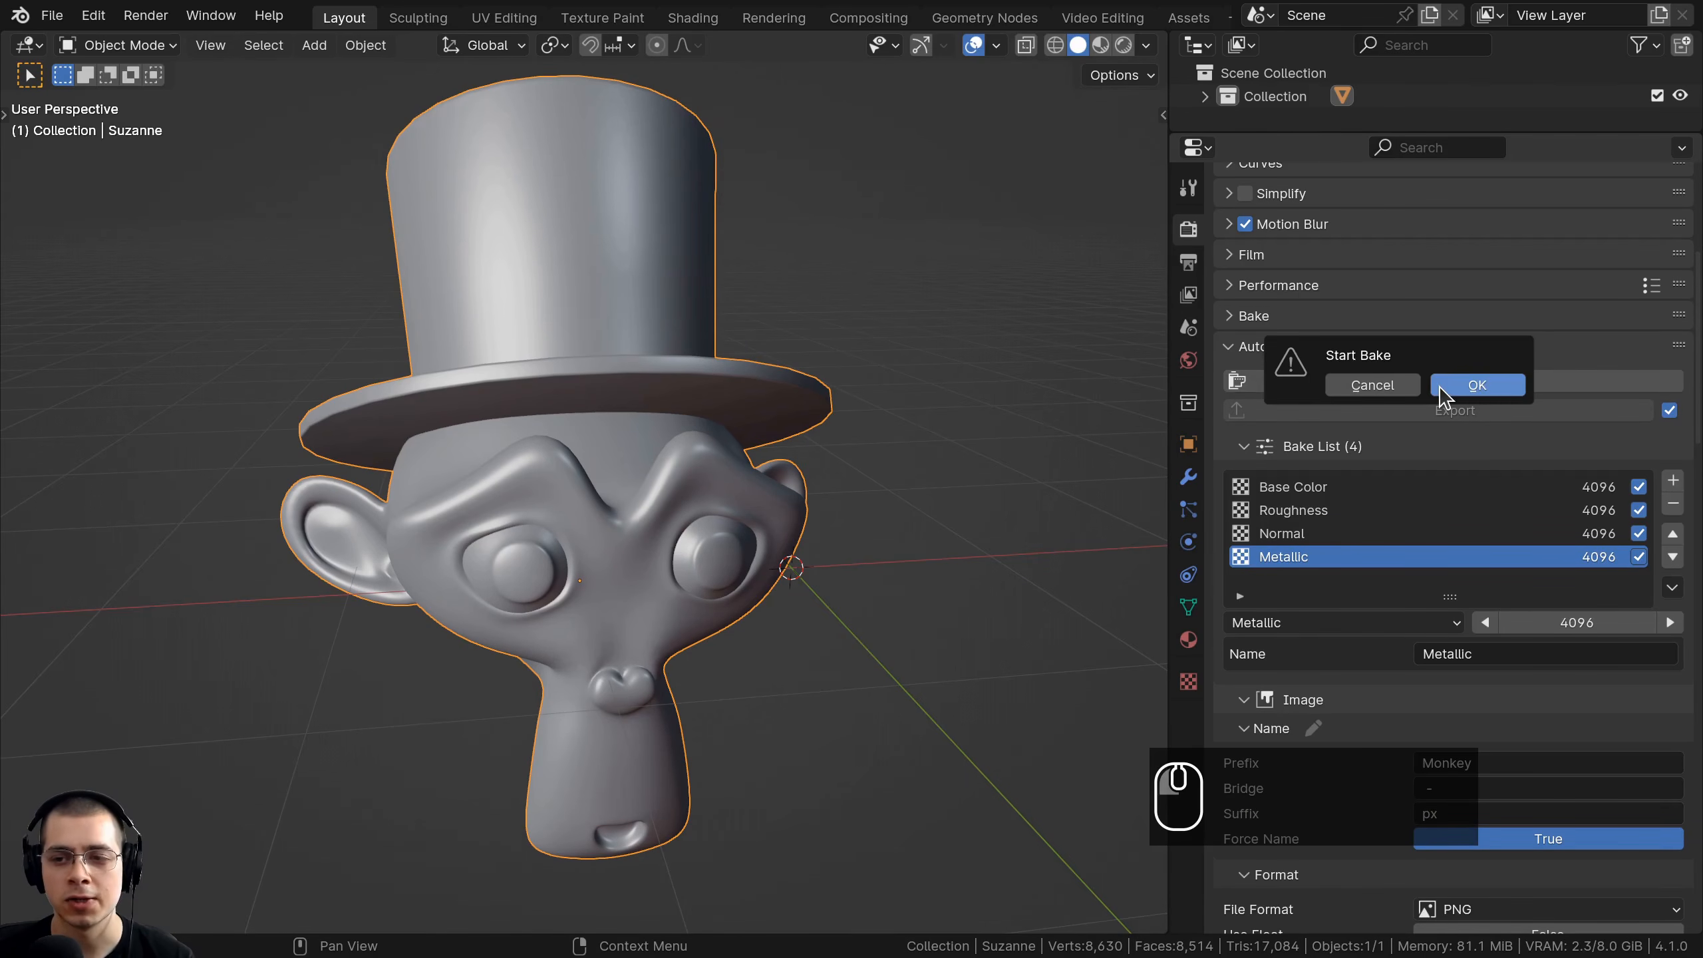
pyautogui.click(1482, 390)
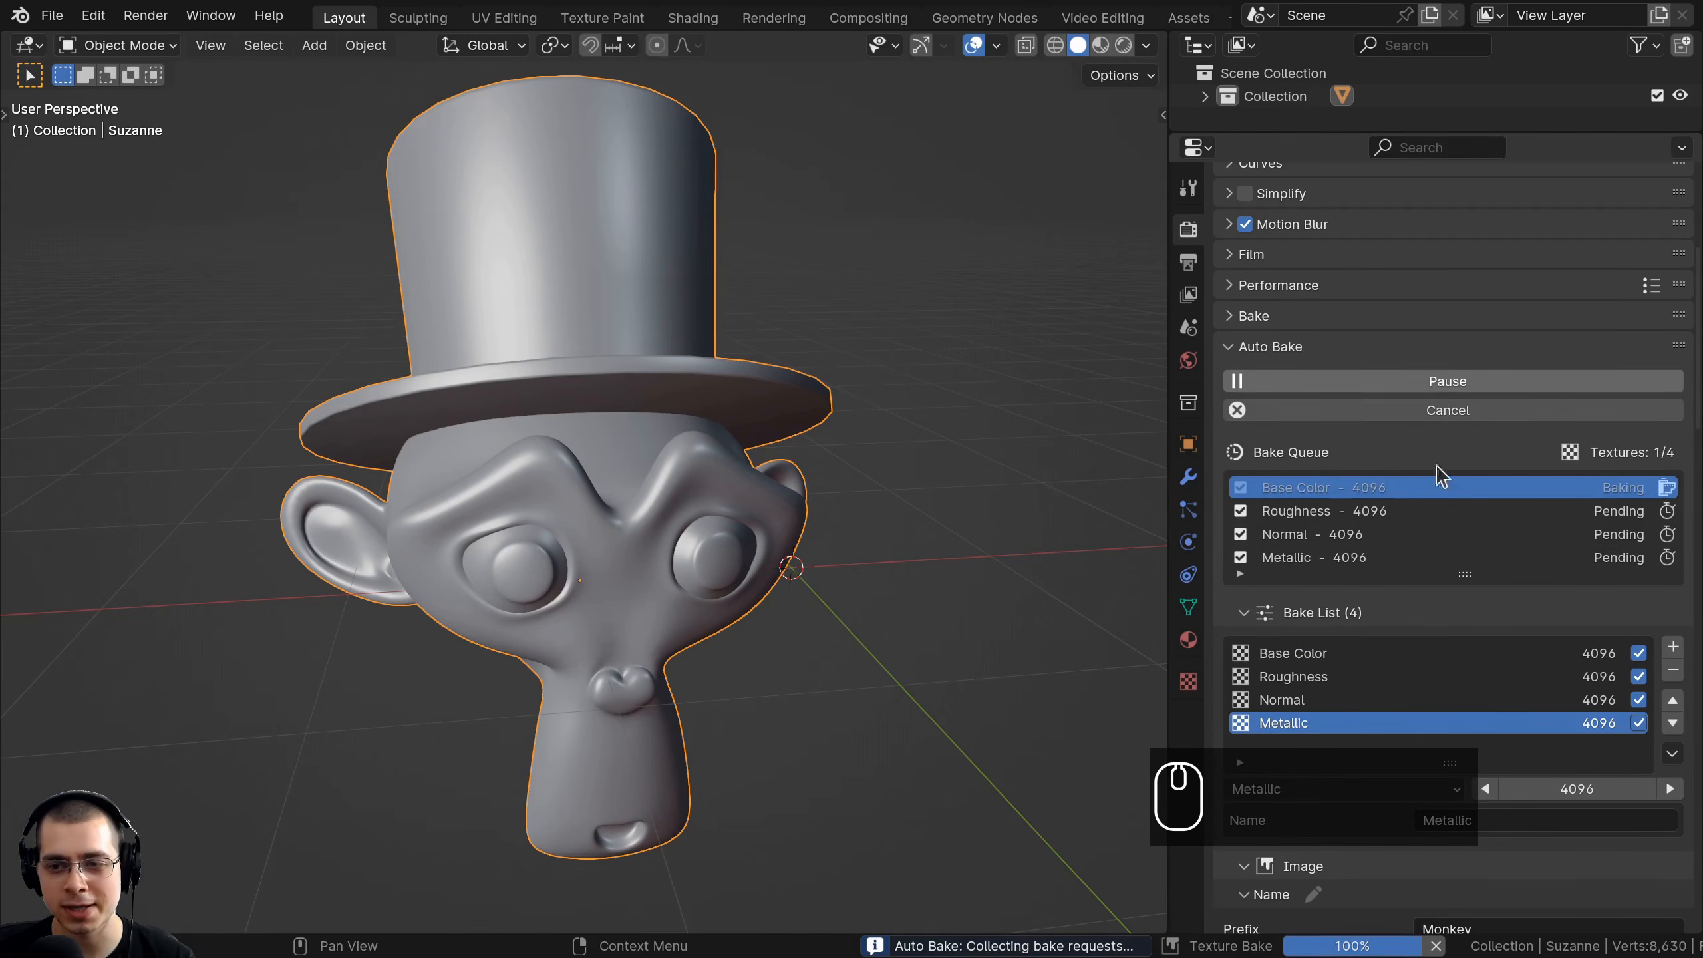
# Pause the running bake queue and resume it.
pyautogui.scroll(-5, 1622, 463)
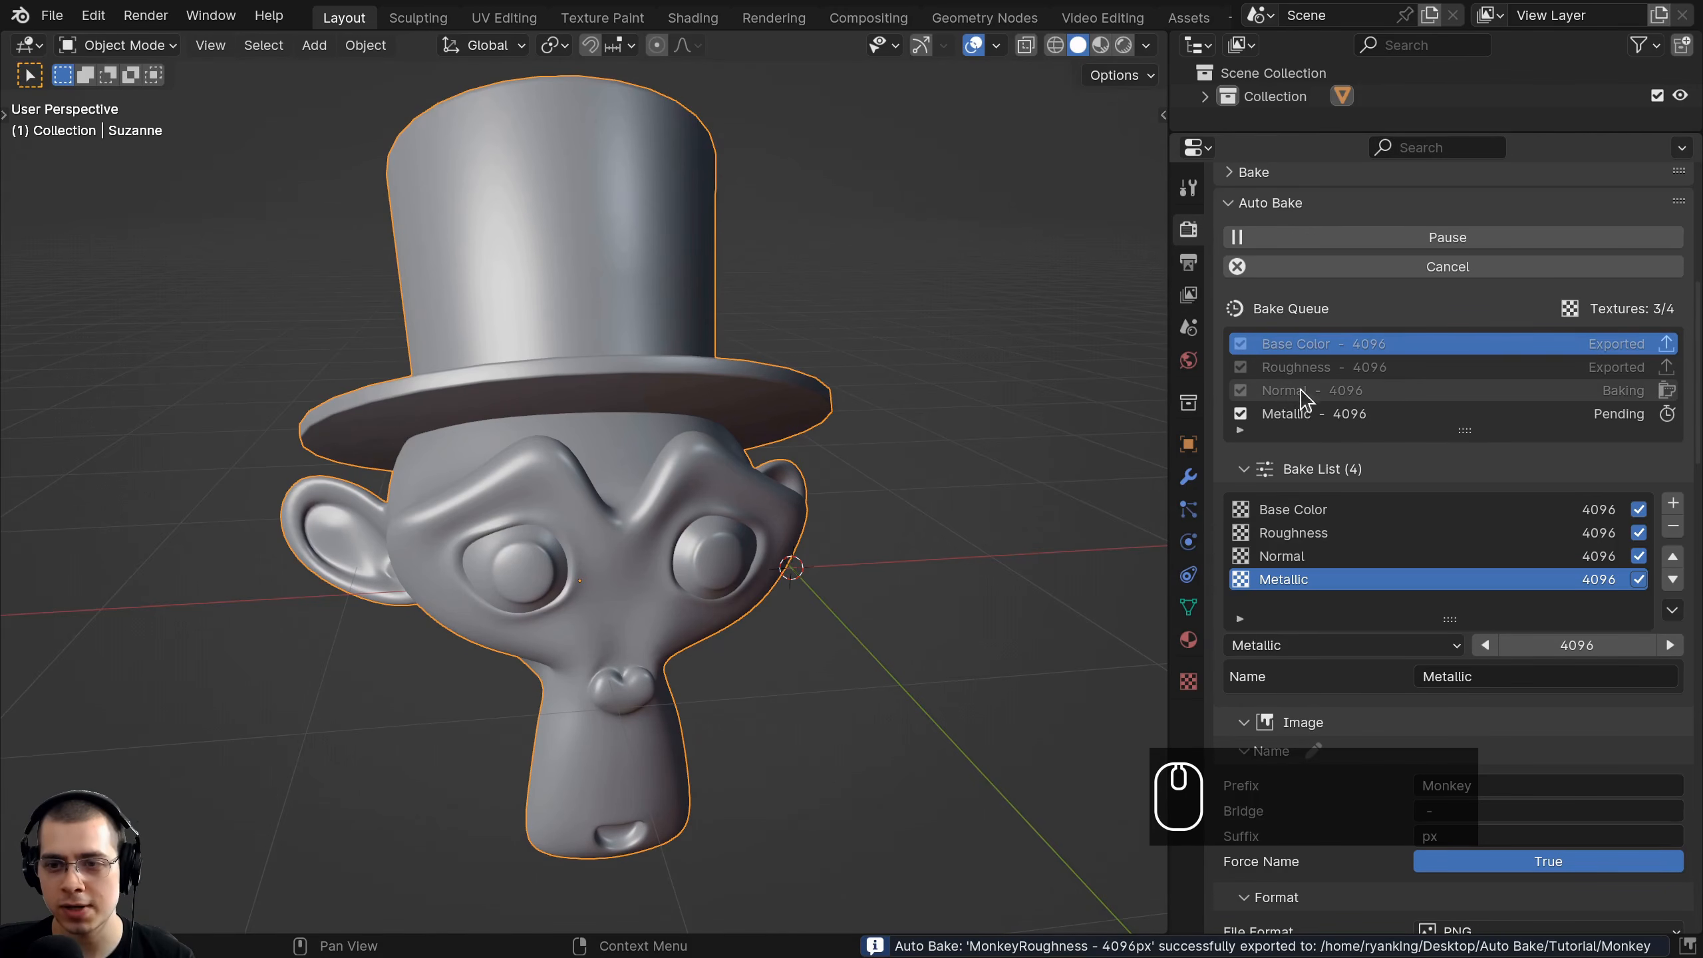
pyautogui.click(1422, 243)
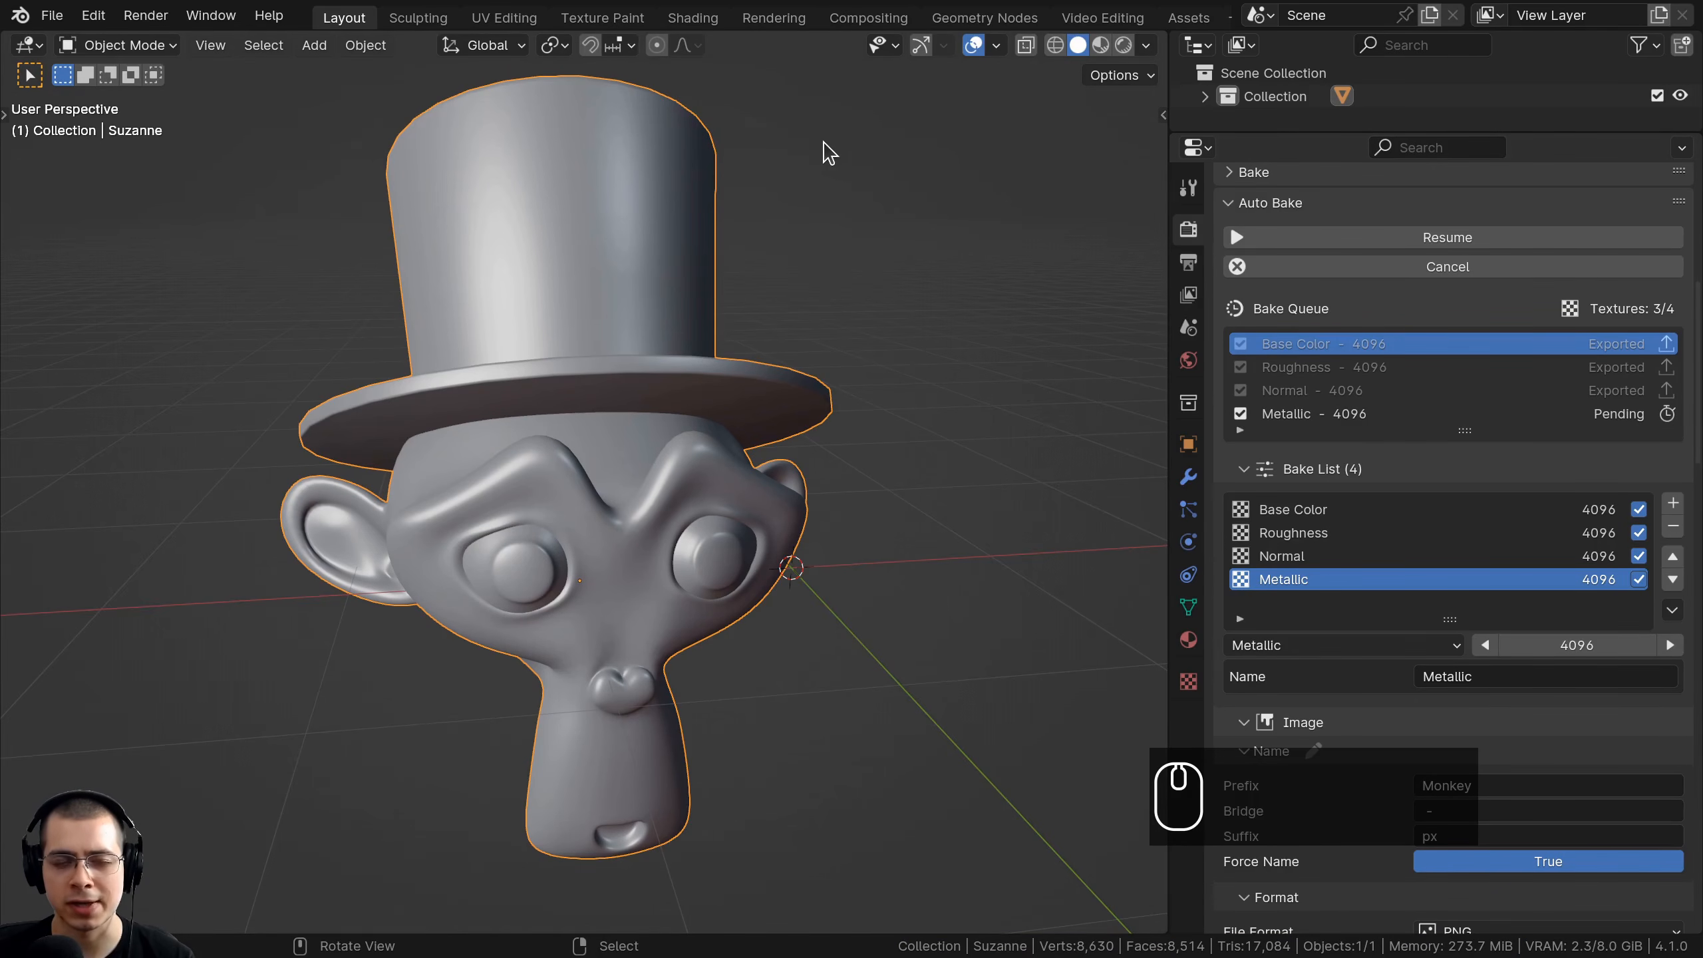
pyautogui.moveTo(840, 229); pyautogui.dragTo(836, 258, button='middle')
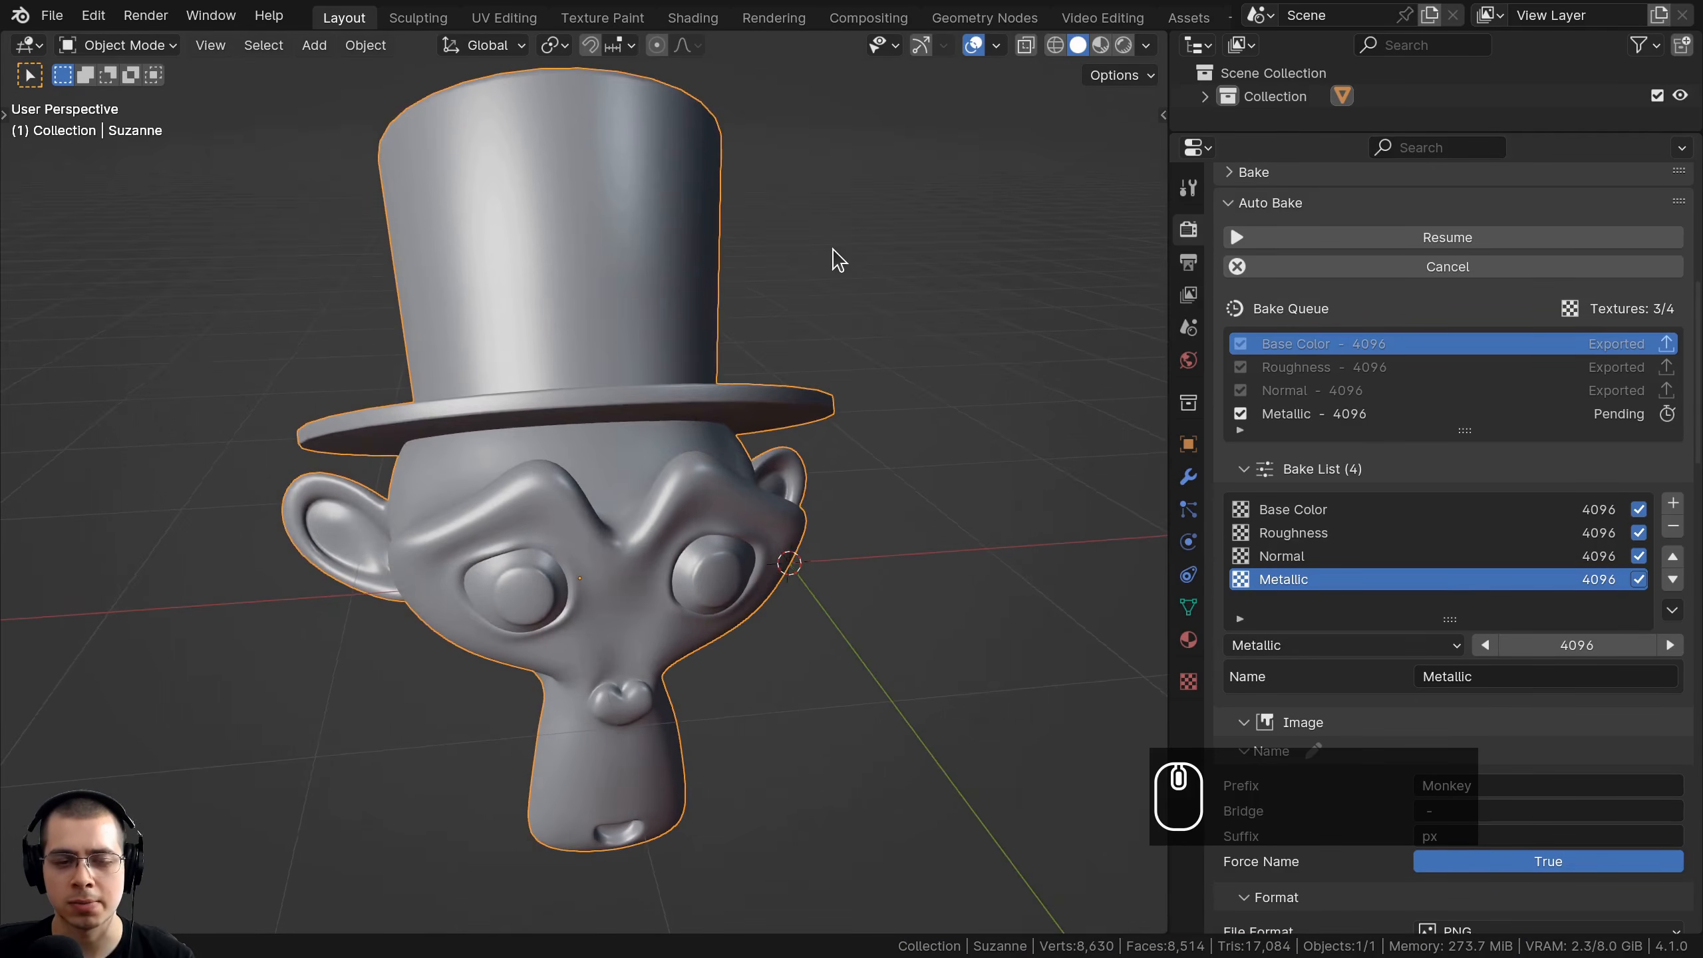
pyautogui.click(1417, 239)
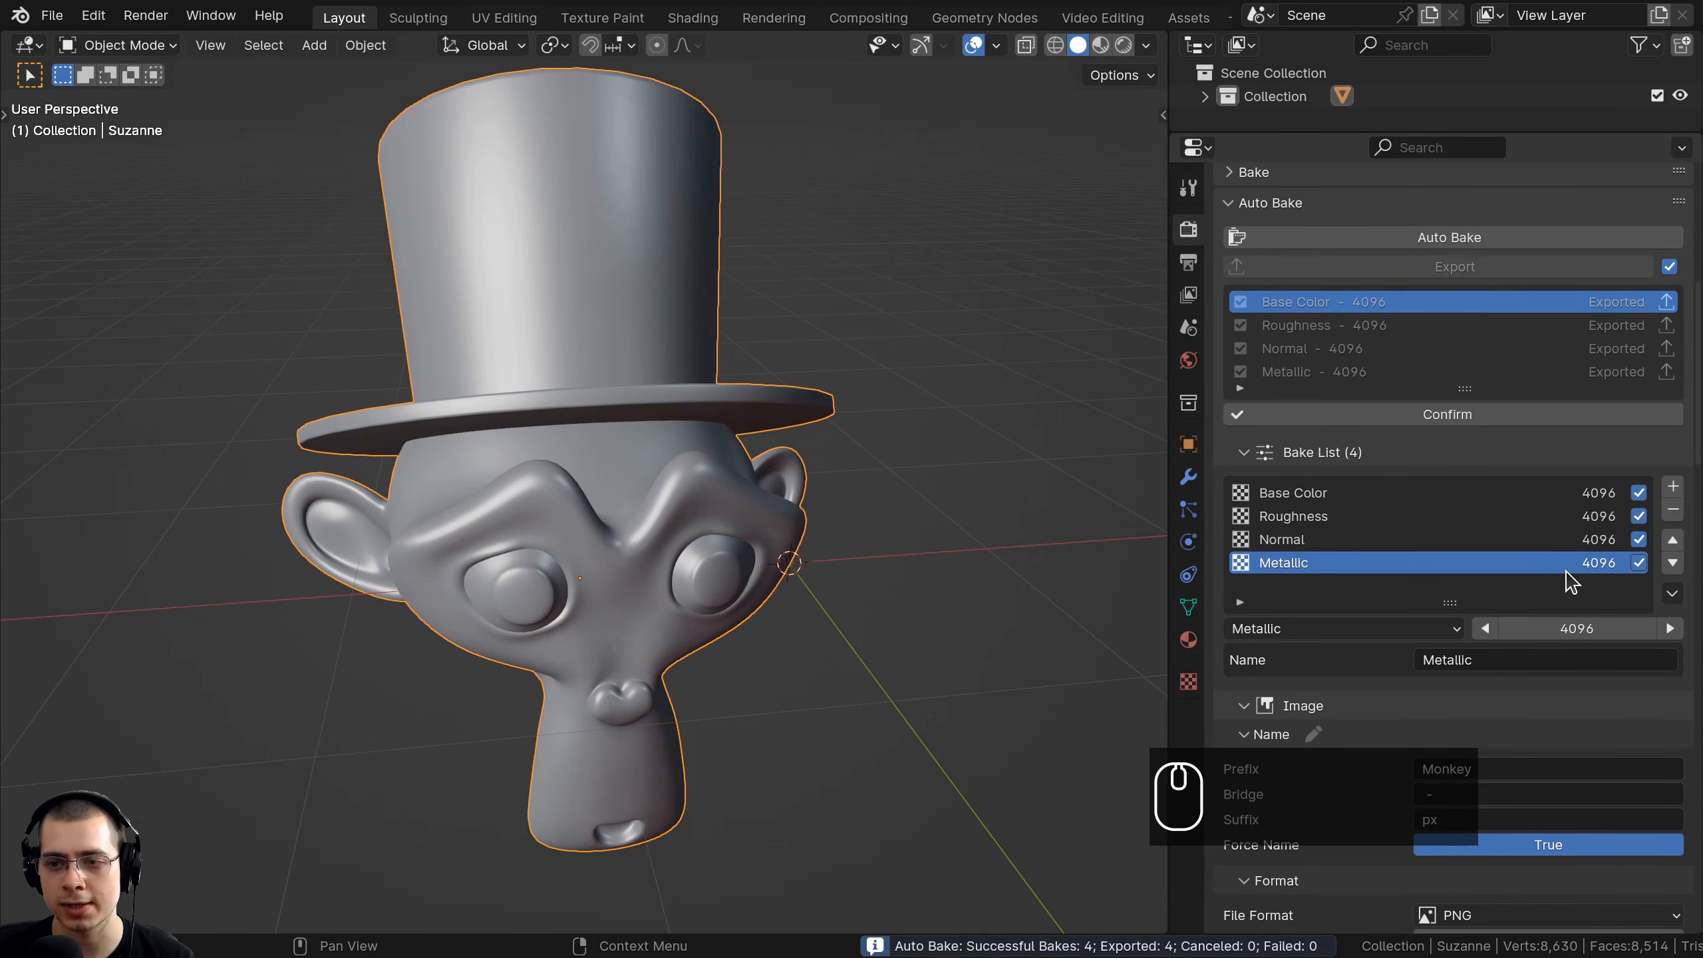
# Confirm and clear the finished bake queue.
pyautogui.scroll(5, 1559, 416)
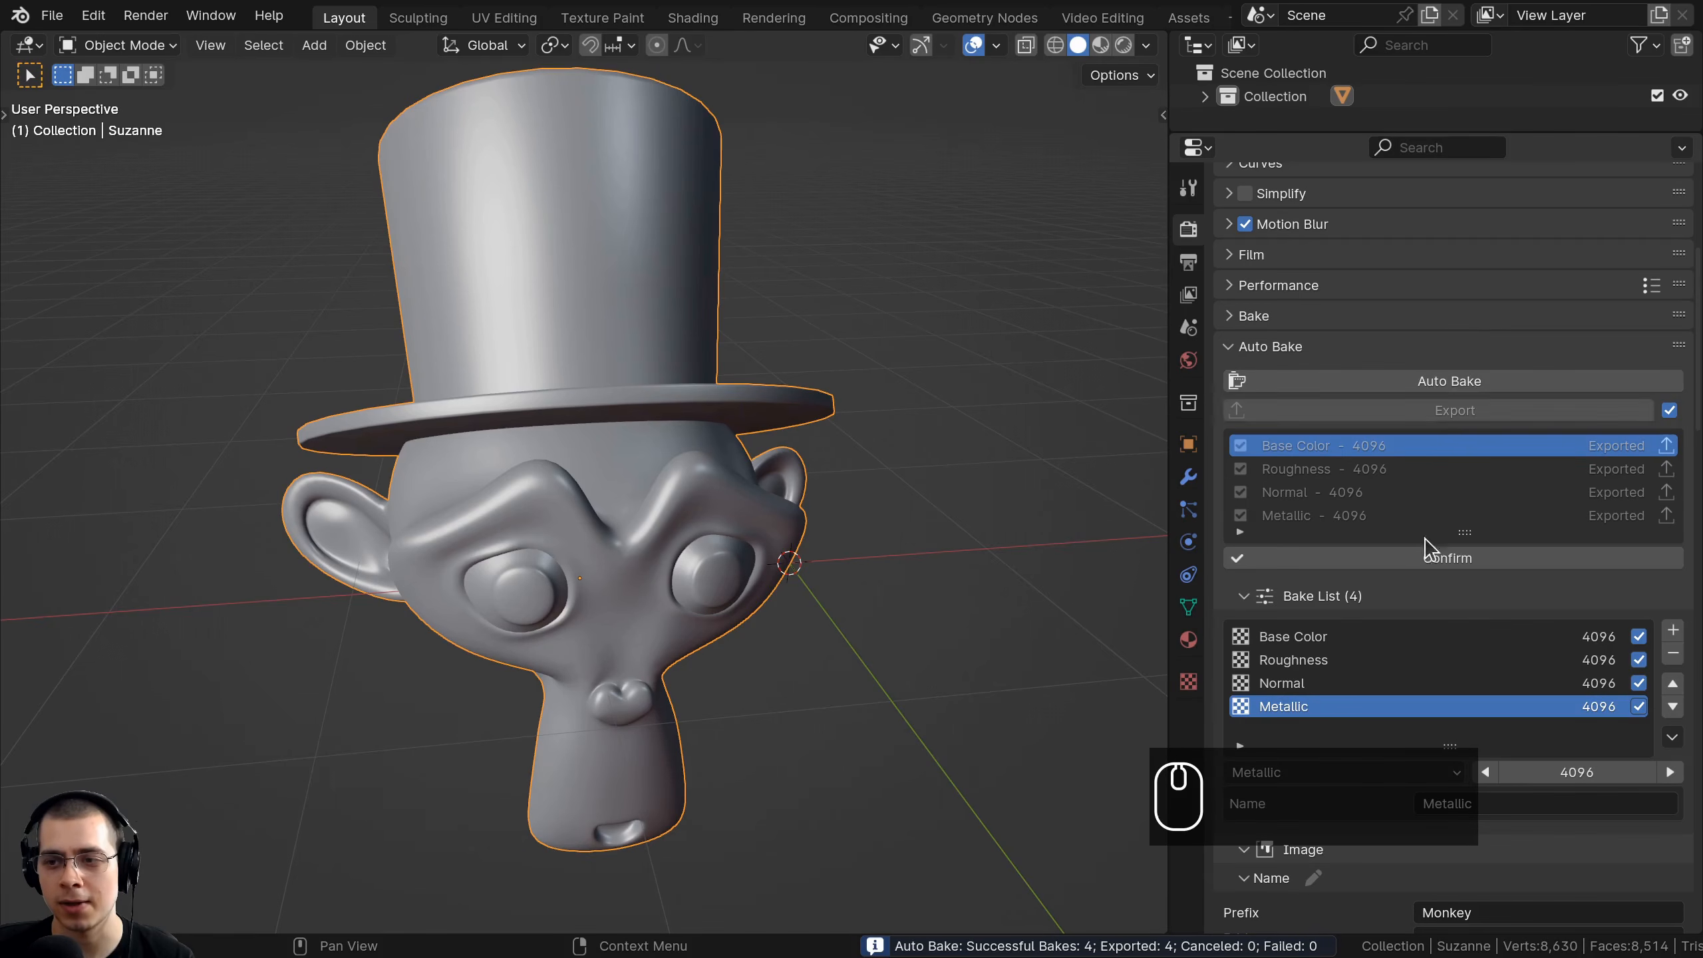
pyautogui.scroll(-5, 1355, 781)
pyautogui.scroll(6, 1355, 782)
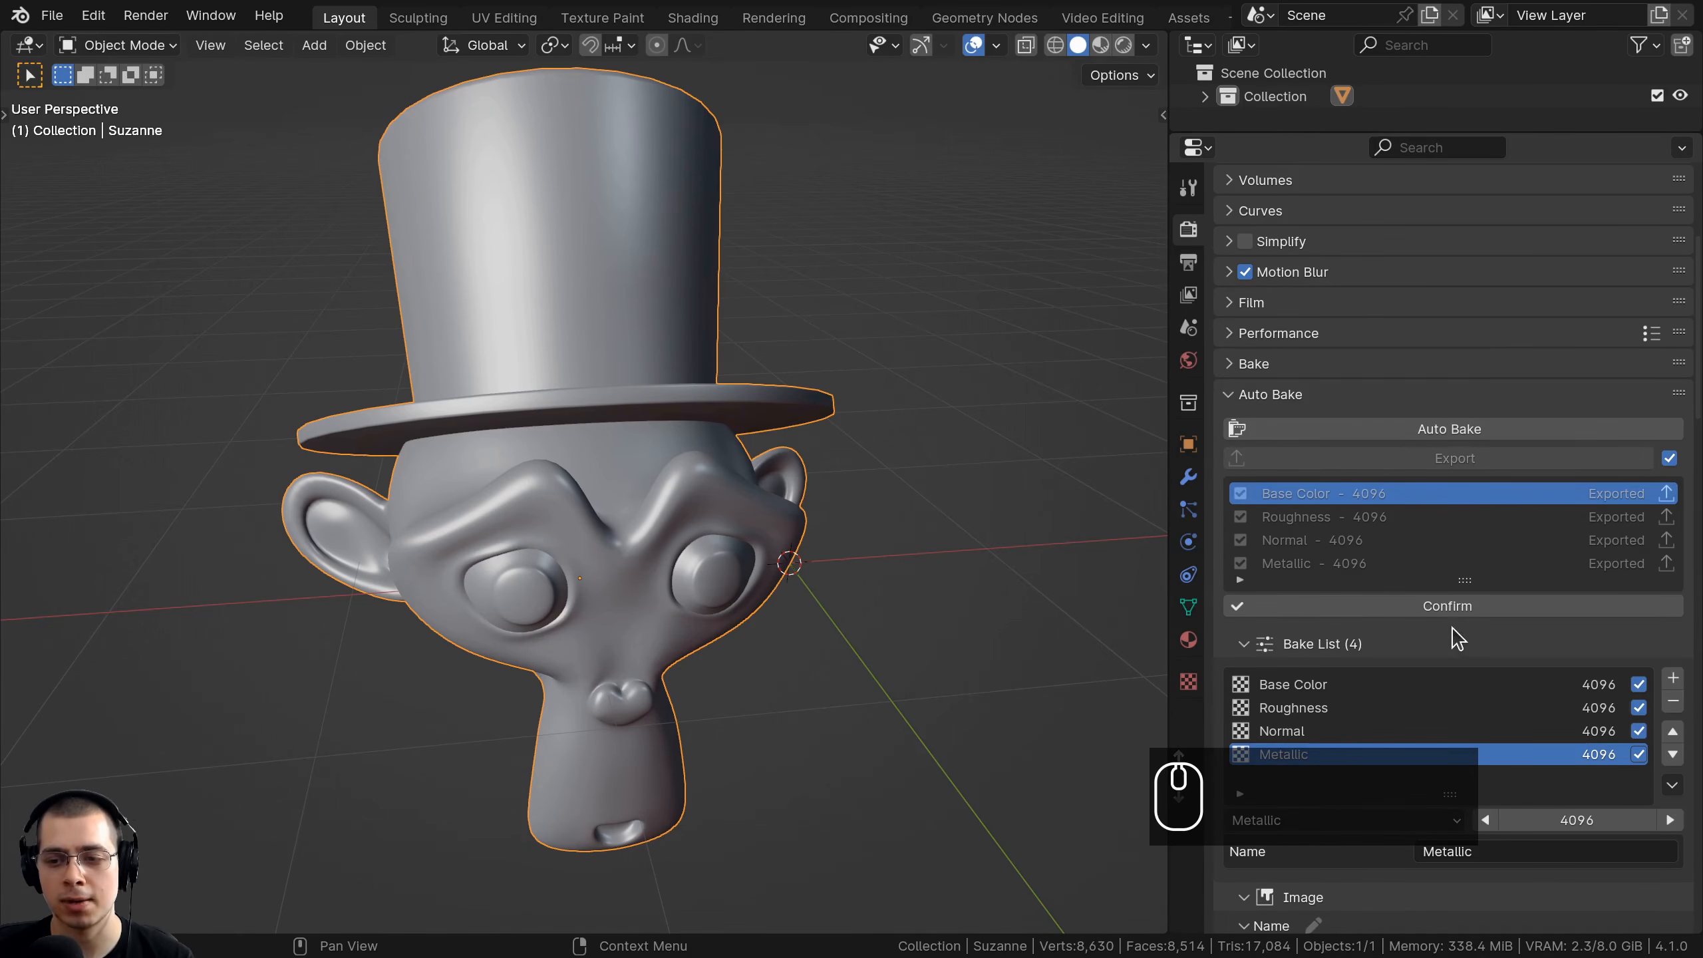
pyautogui.click(1429, 607)
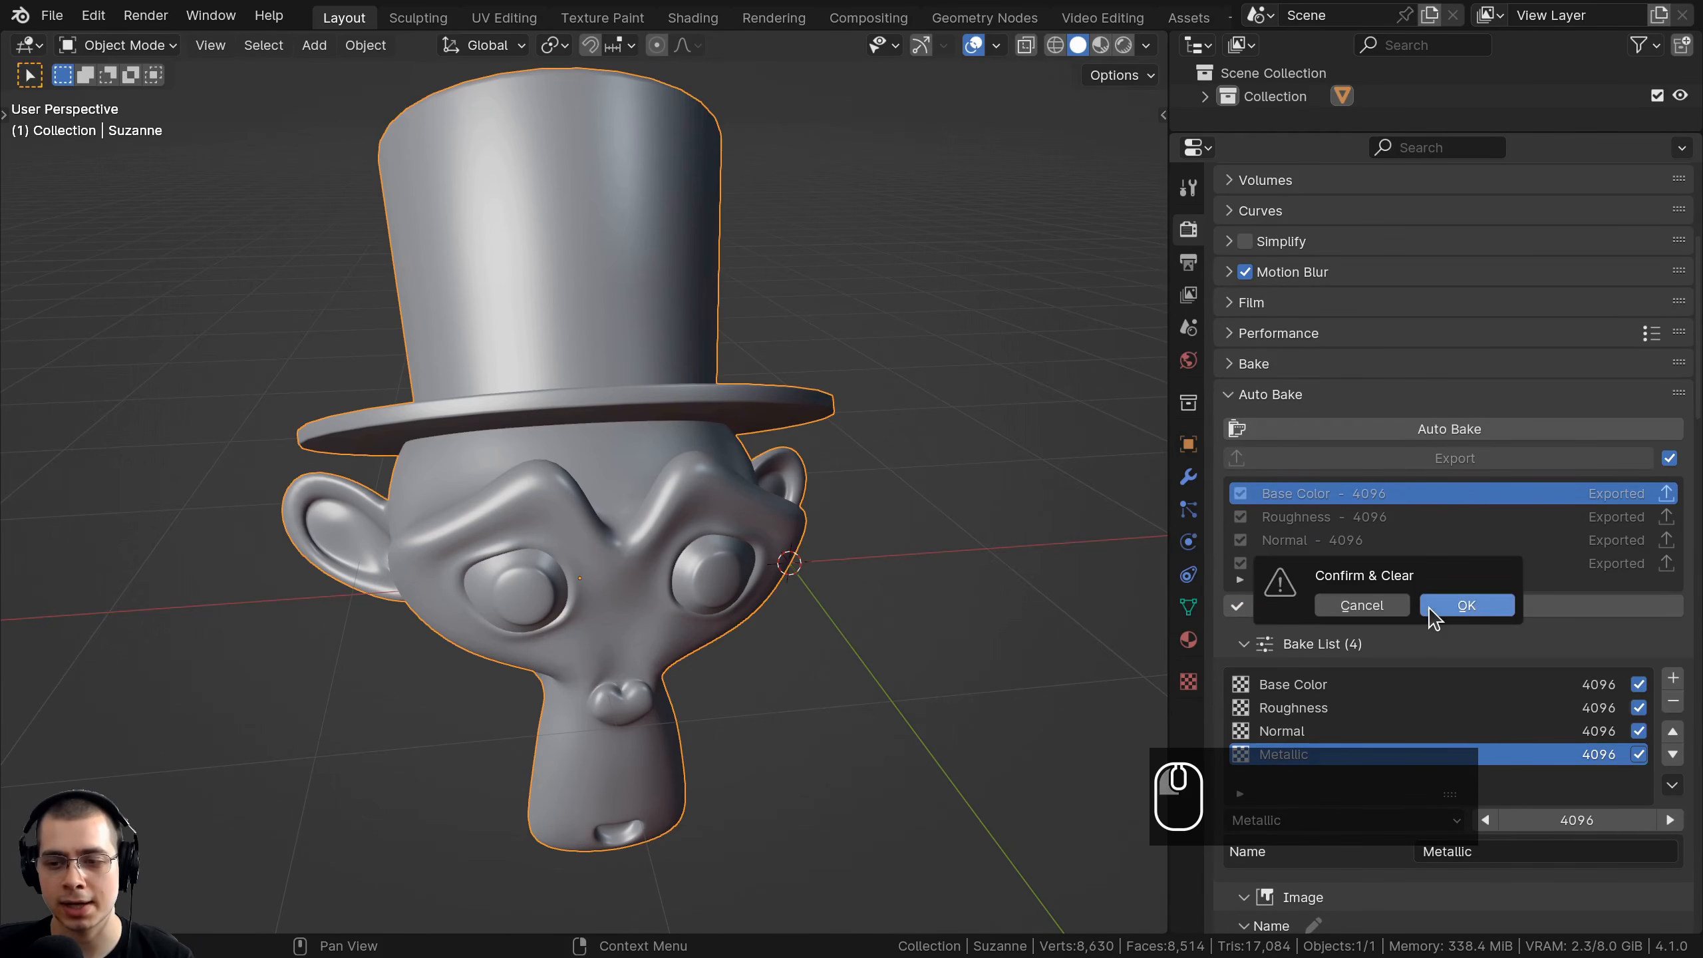
pyautogui.click(1467, 607)
pyautogui.scroll(-10, 1341, 332)
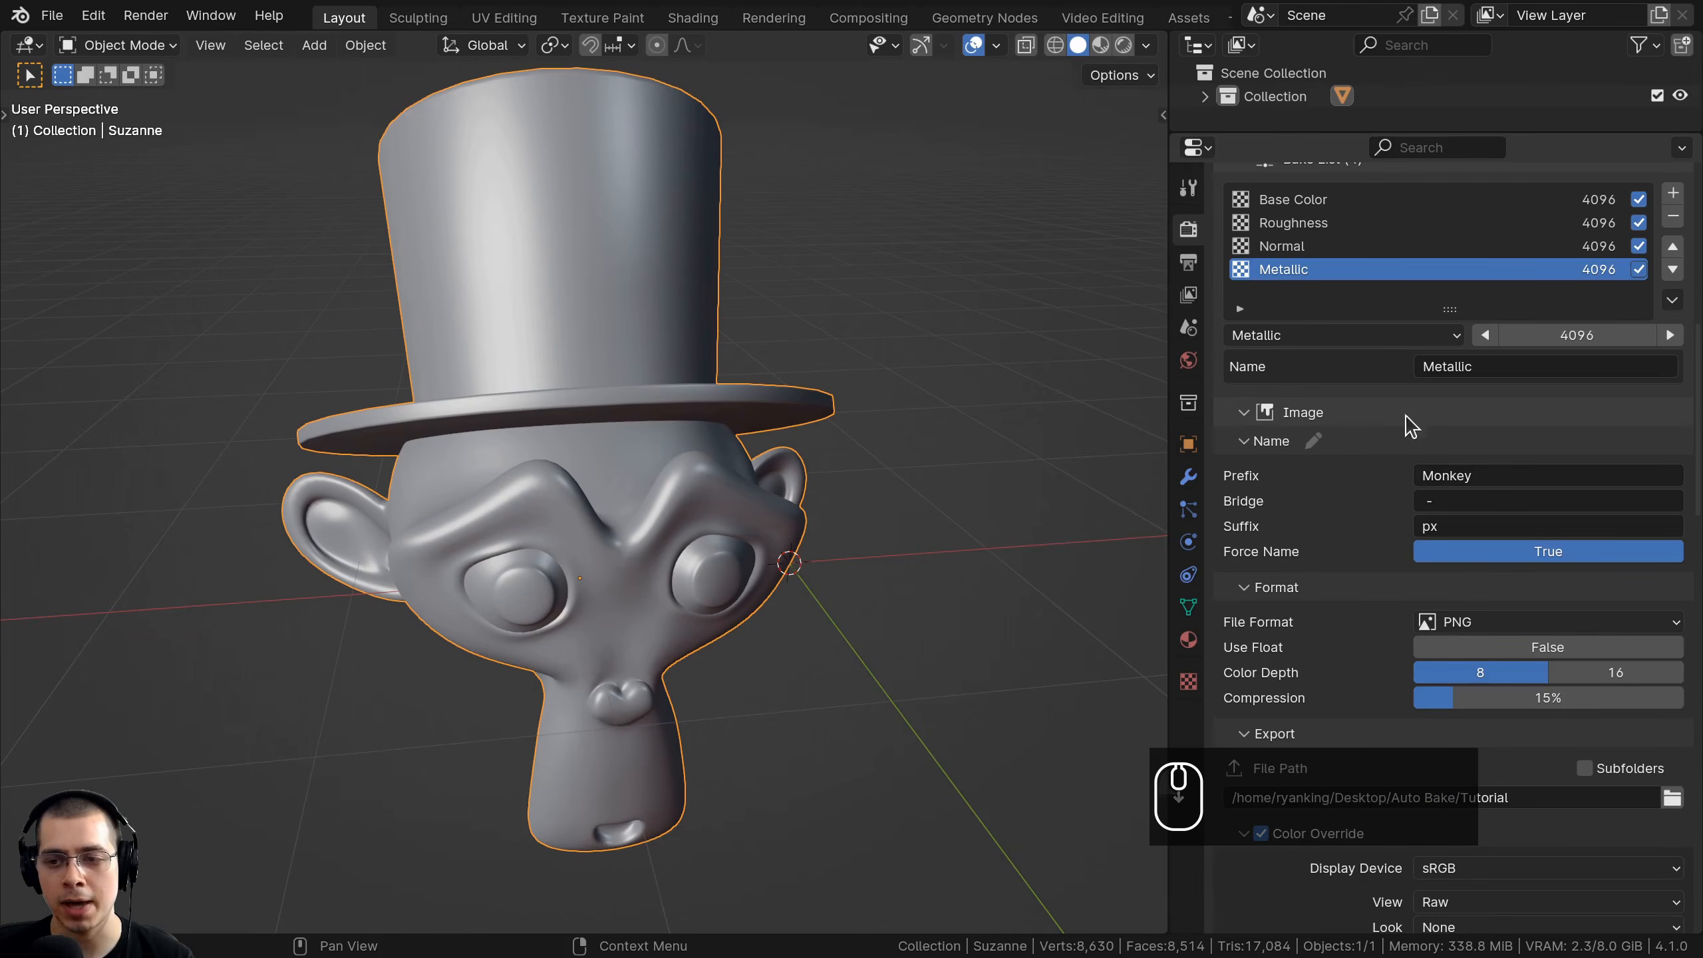
pyautogui.scroll(9, 1411, 429)
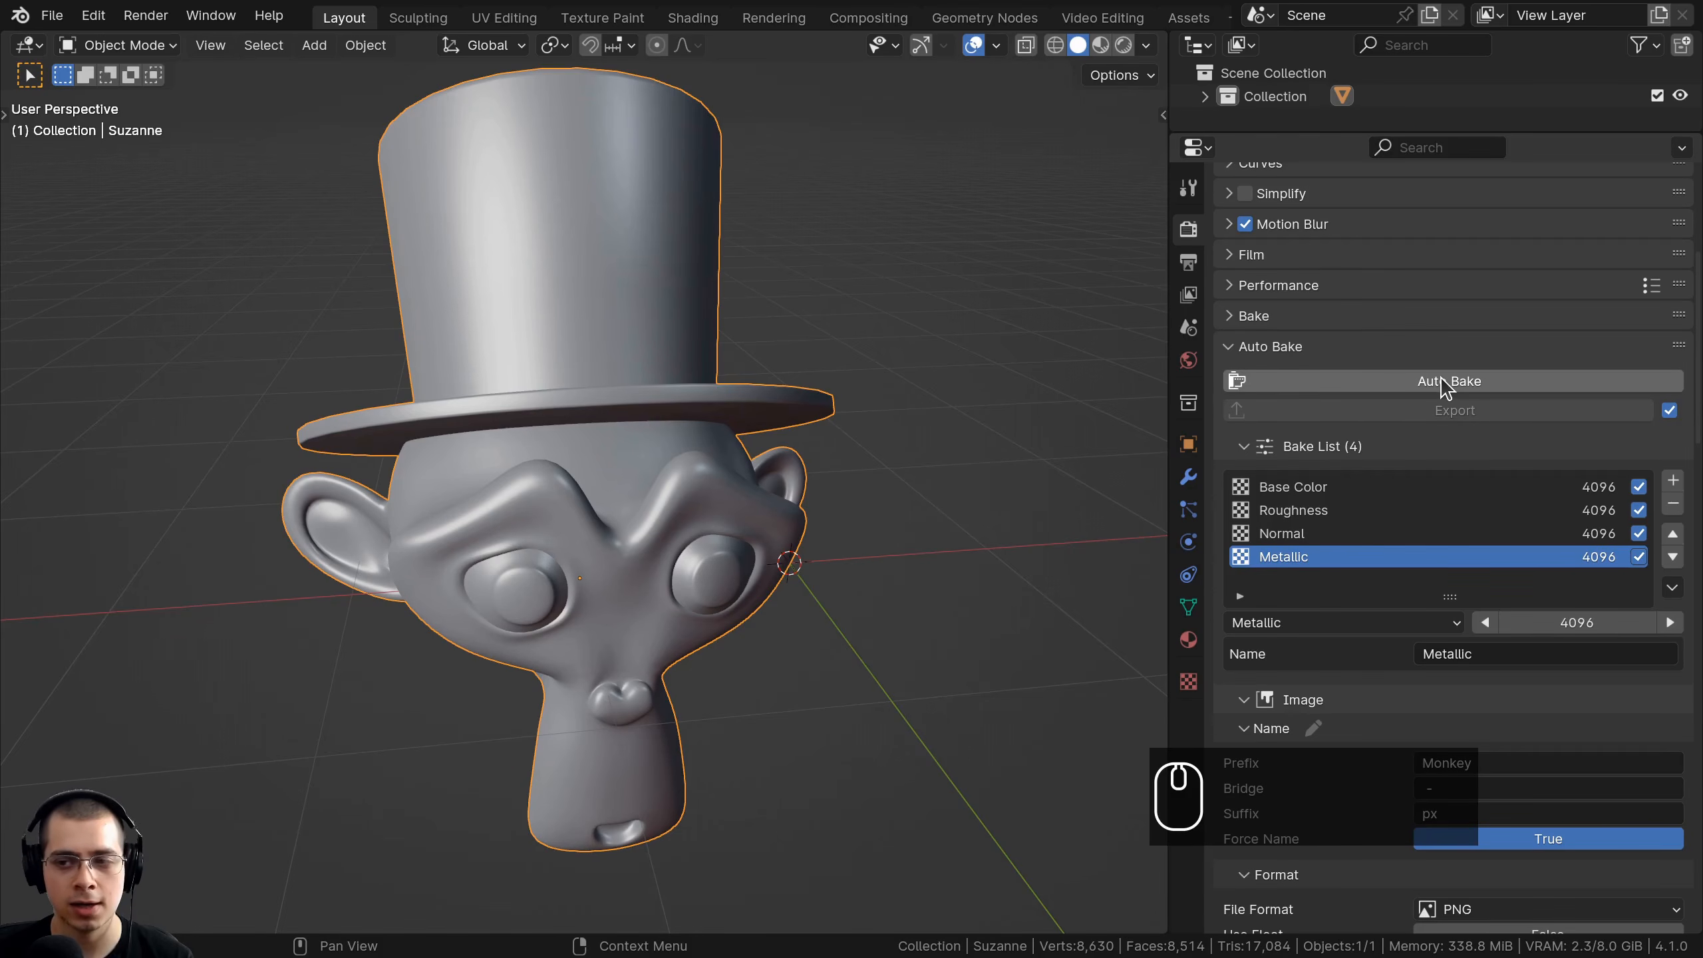
pyautogui.scroll(-10, 1435, 577)
pyautogui.scroll(4, 1432, 560)
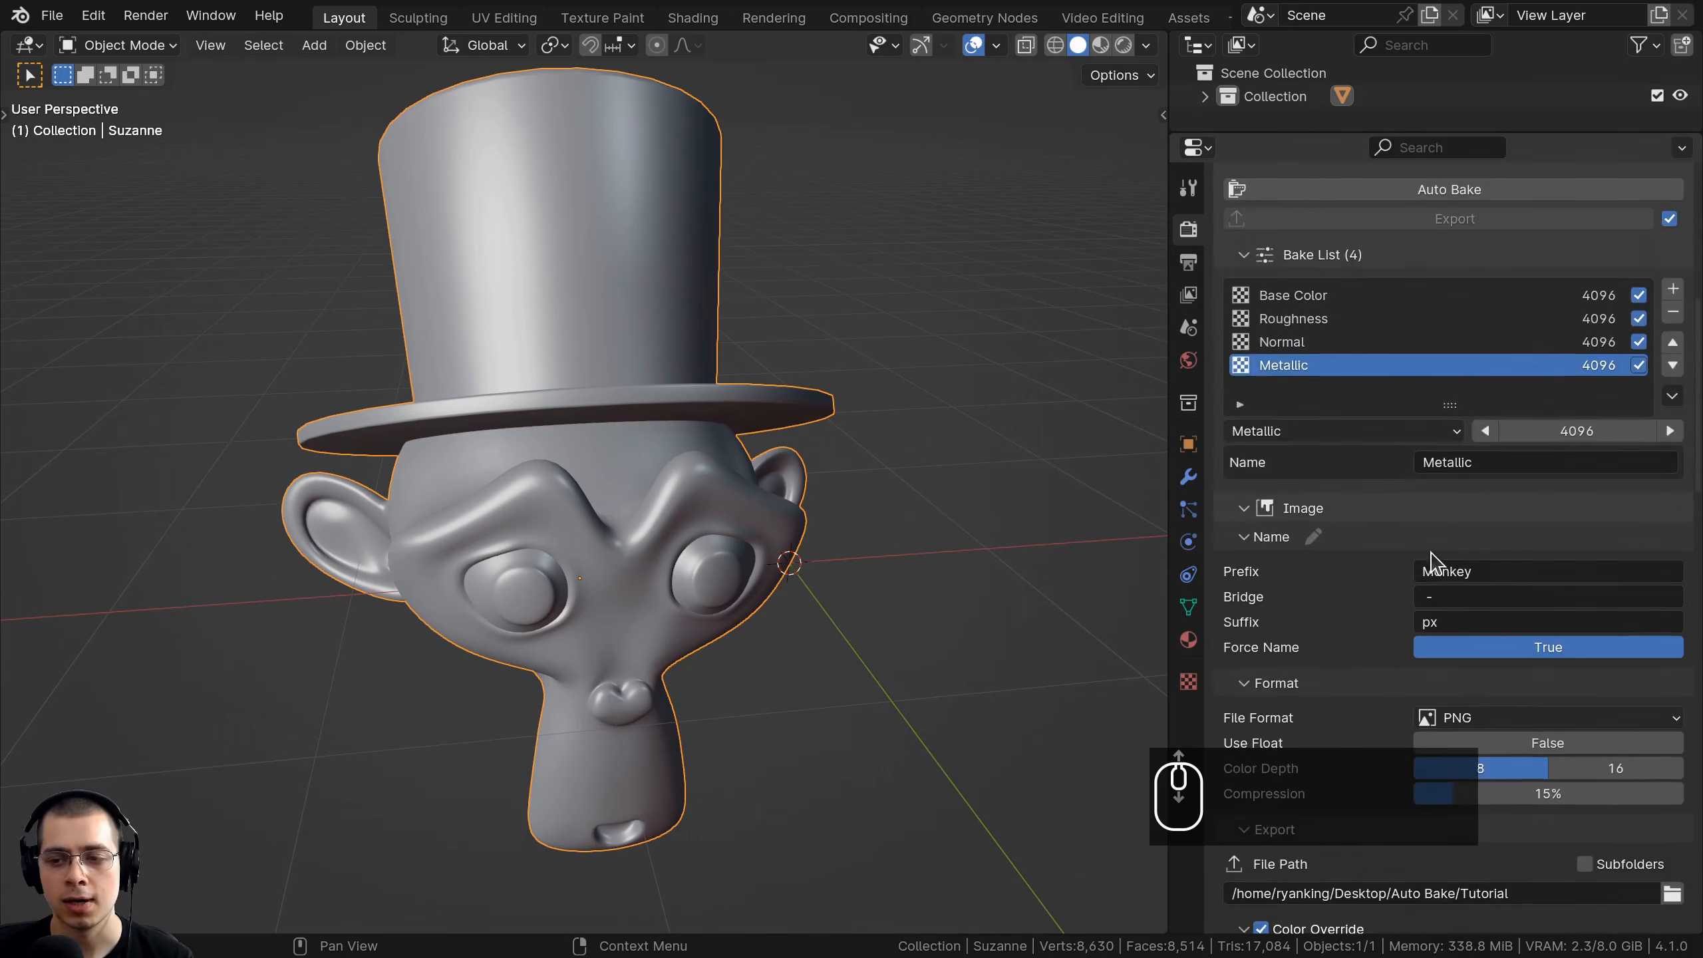
pyautogui.scroll(6, 1431, 560)
pyautogui.moveTo(667, 456)
pyautogui.mouseDown(button='middle')
pyautogui.moveTo(705, 525)
pyautogui.moveTo(657, 513)
pyautogui.mouseUp(button='middle')
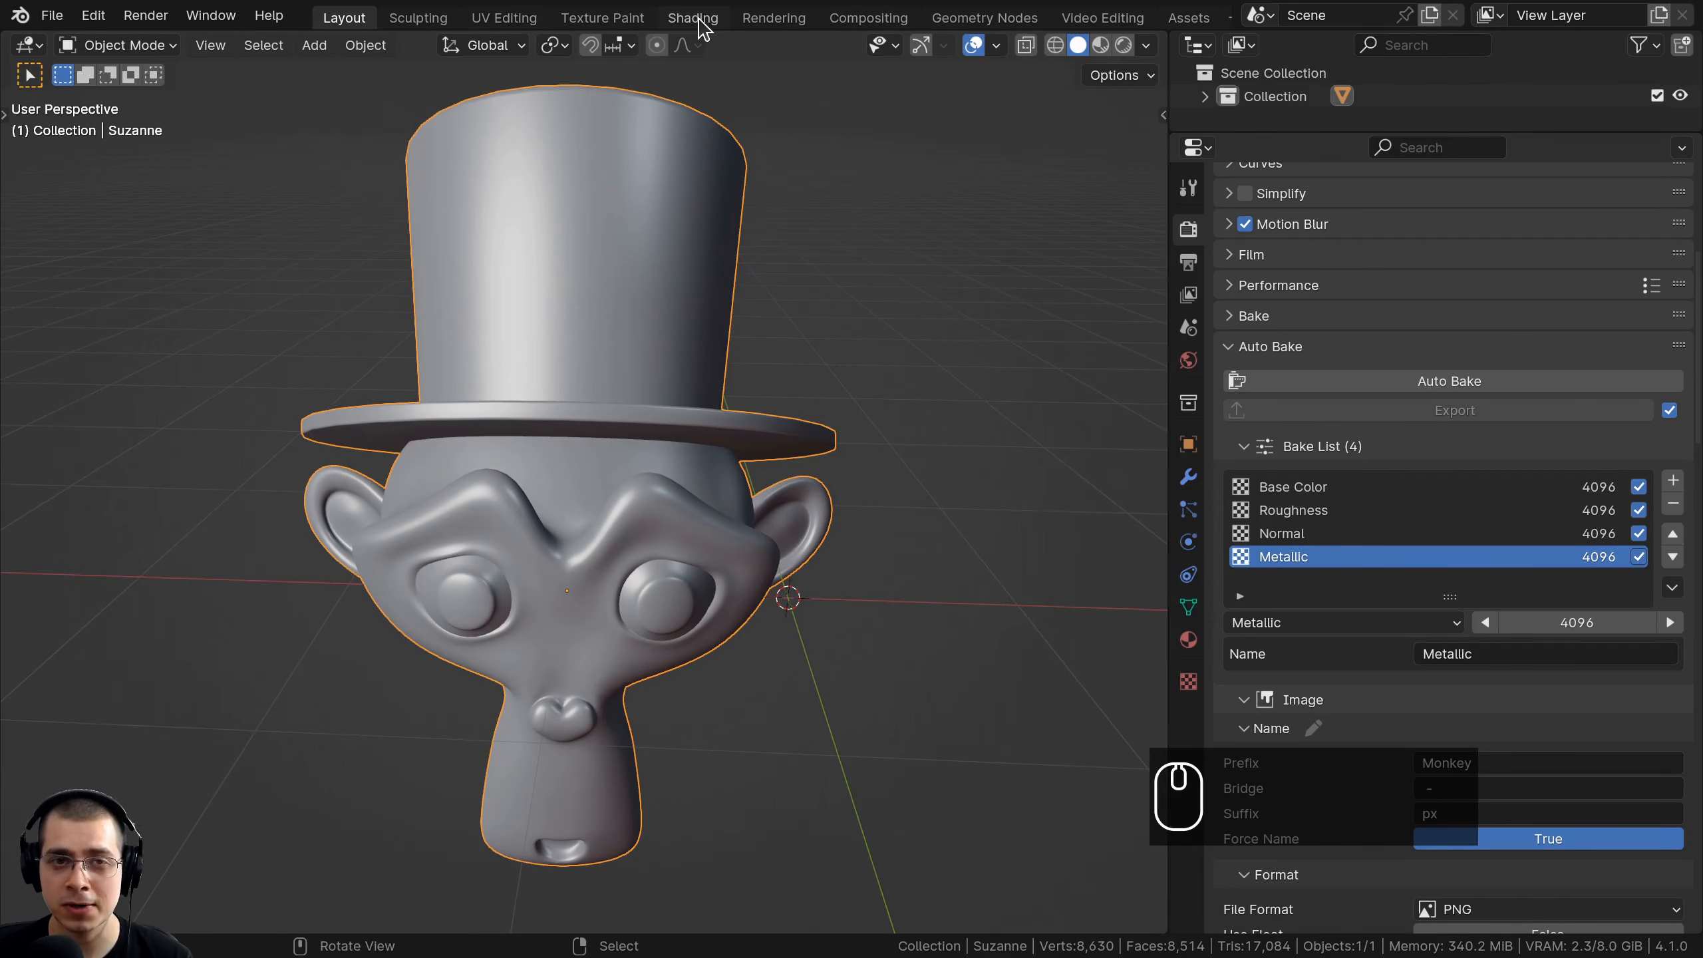
# Examine the baked image texture nodes of the Black material in the Shading workspace, selecting the Roughness and Metallic nodes.
pyautogui.click(700, 20)
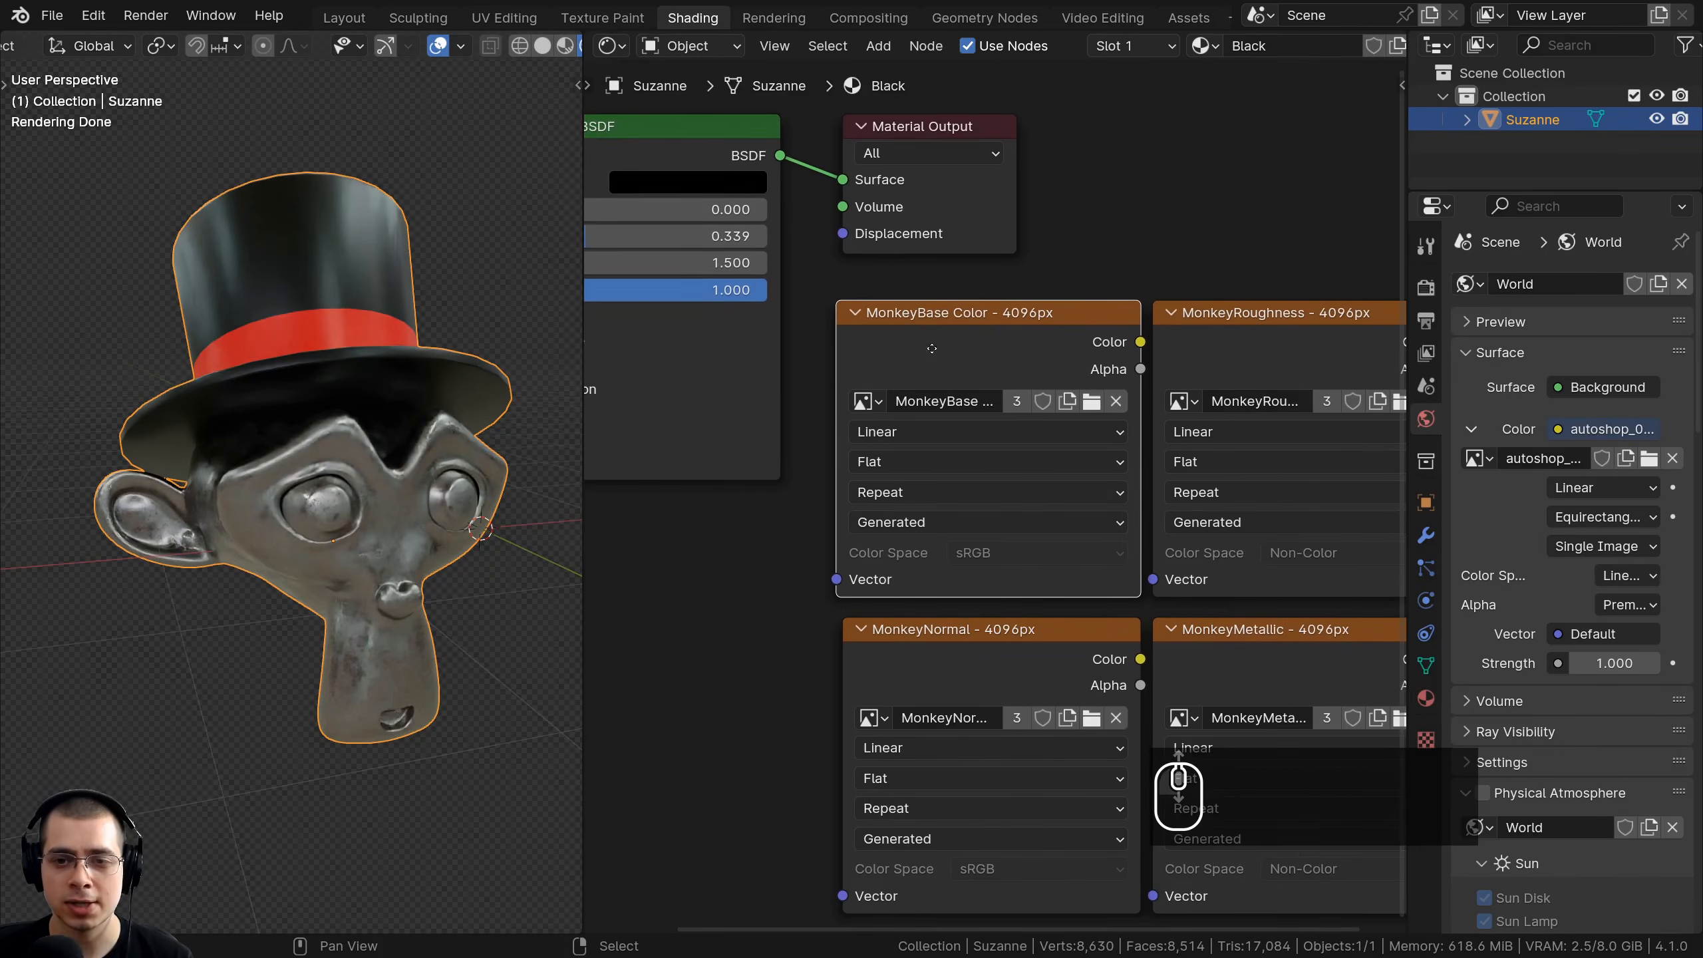
pyautogui.moveTo(932, 348); pyautogui.dragTo(779, 228, button='middle')
pyautogui.click(1101, 247)
pyautogui.click(1120, 530)
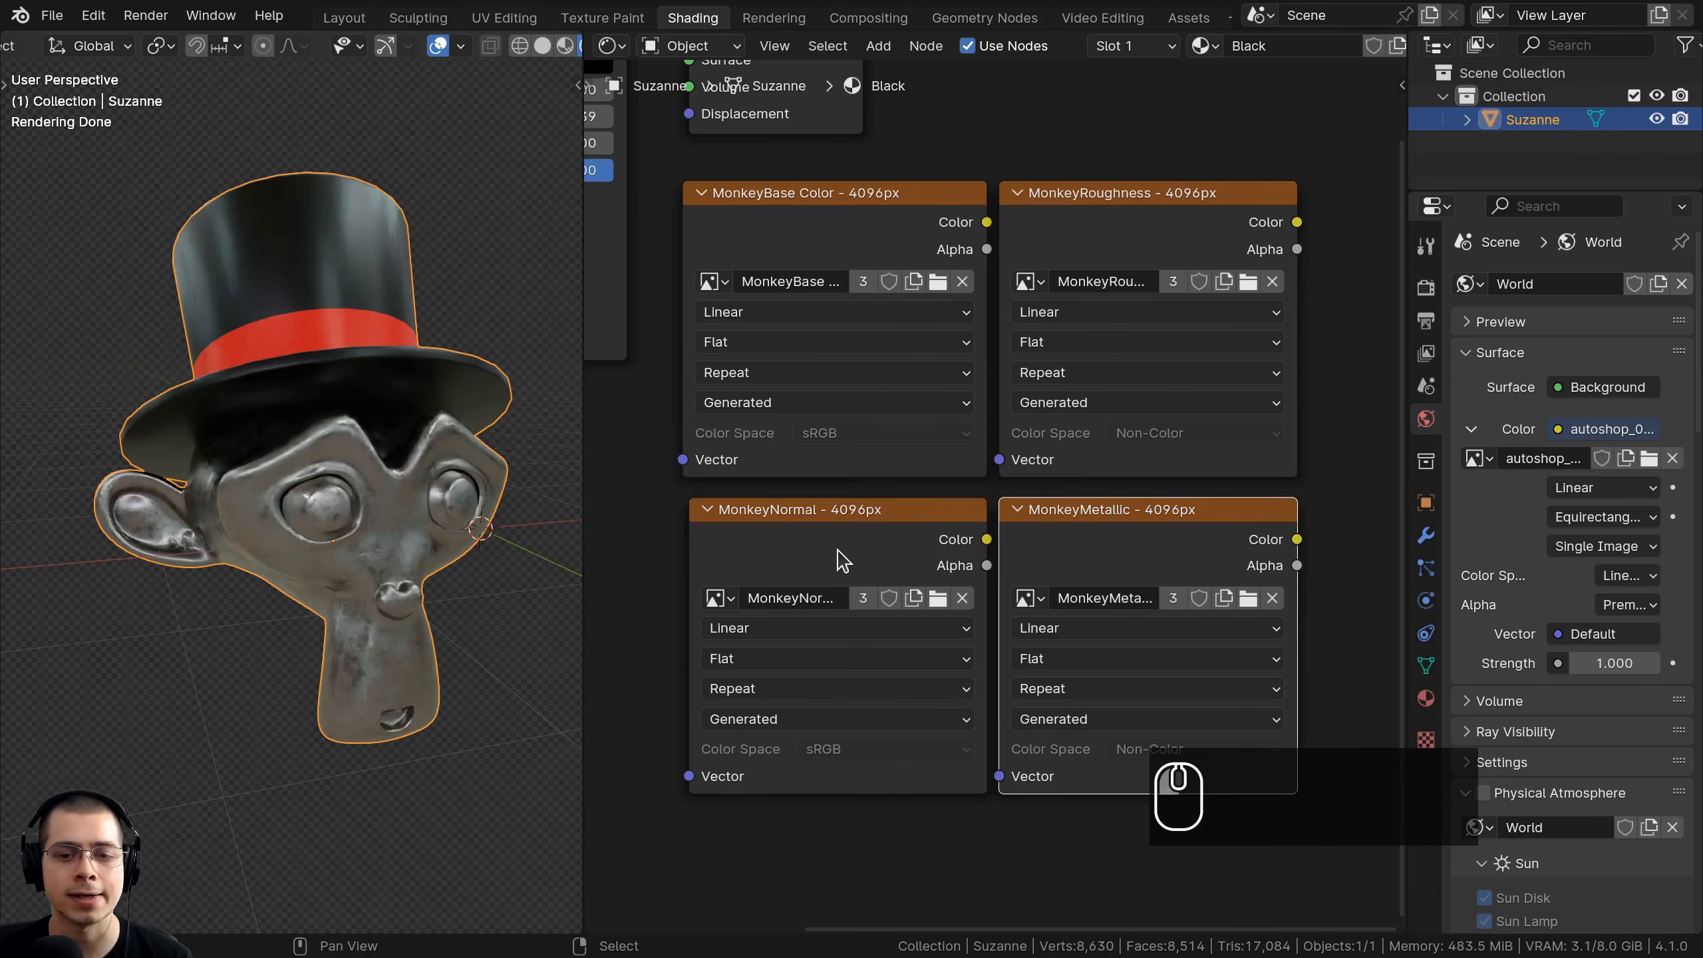
# Widen the baked Base Color image texture node so that its full image name is readable.
pyautogui.click(842, 560)
pyautogui.click(835, 222)
pyautogui.scroll(-5, 915, 205)
pyautogui.scroll(4, 936, 415)
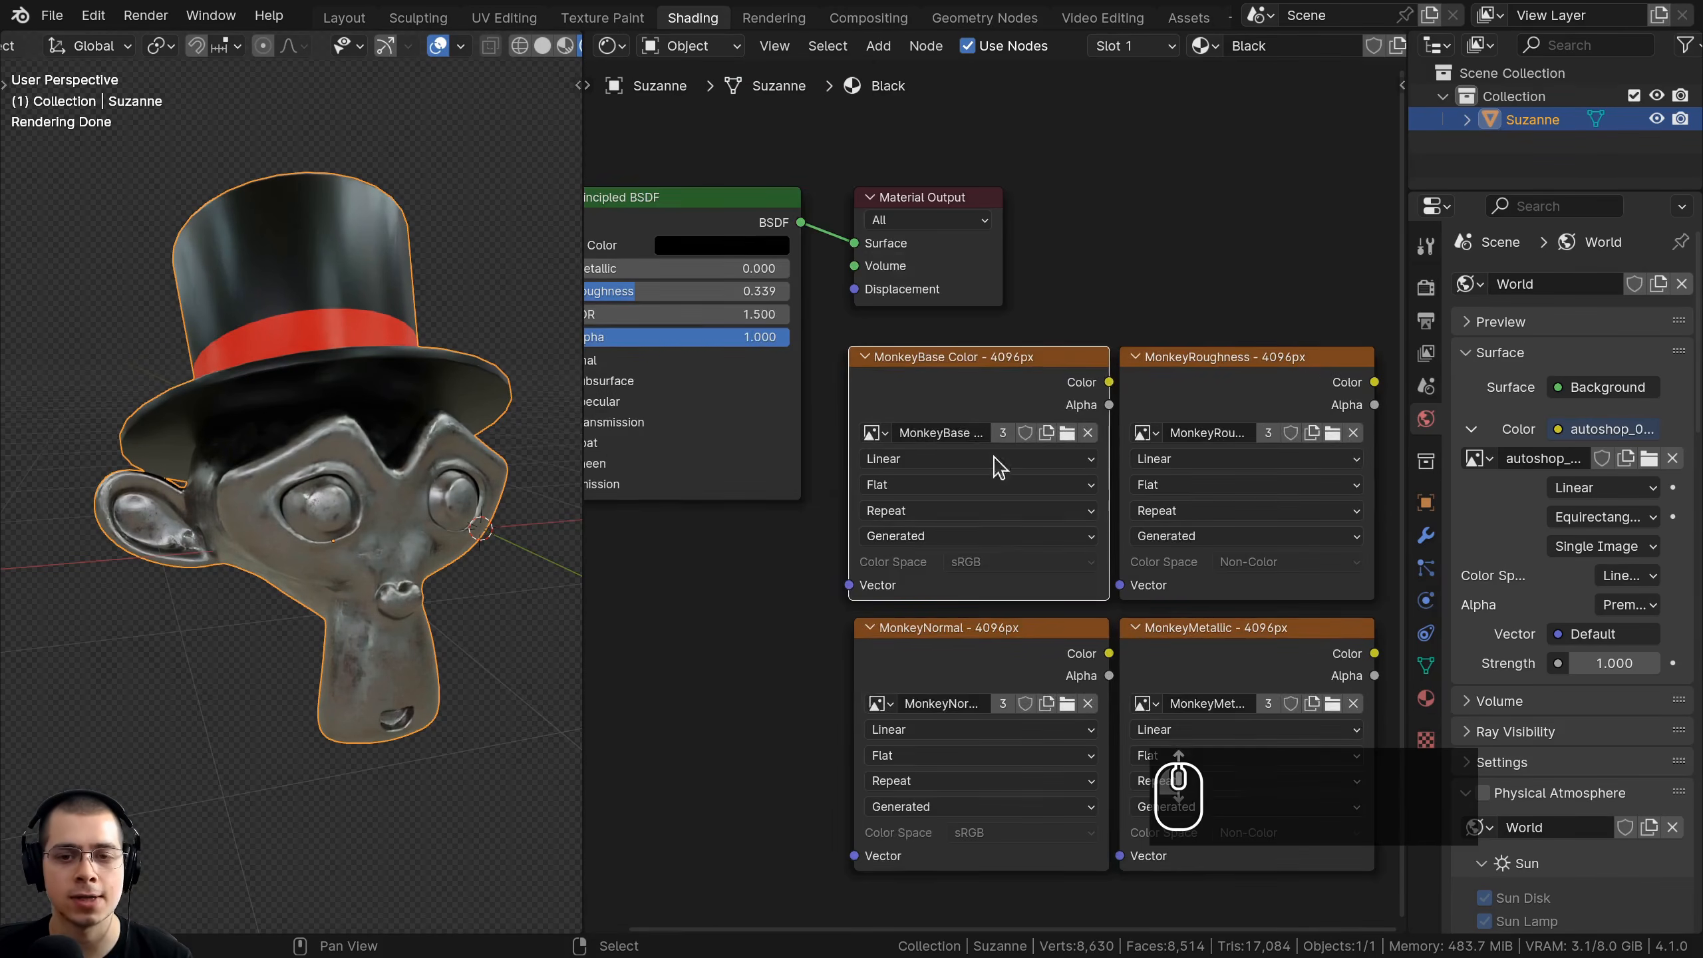
pyautogui.moveTo(849, 389); pyautogui.dragTo(738, 389)
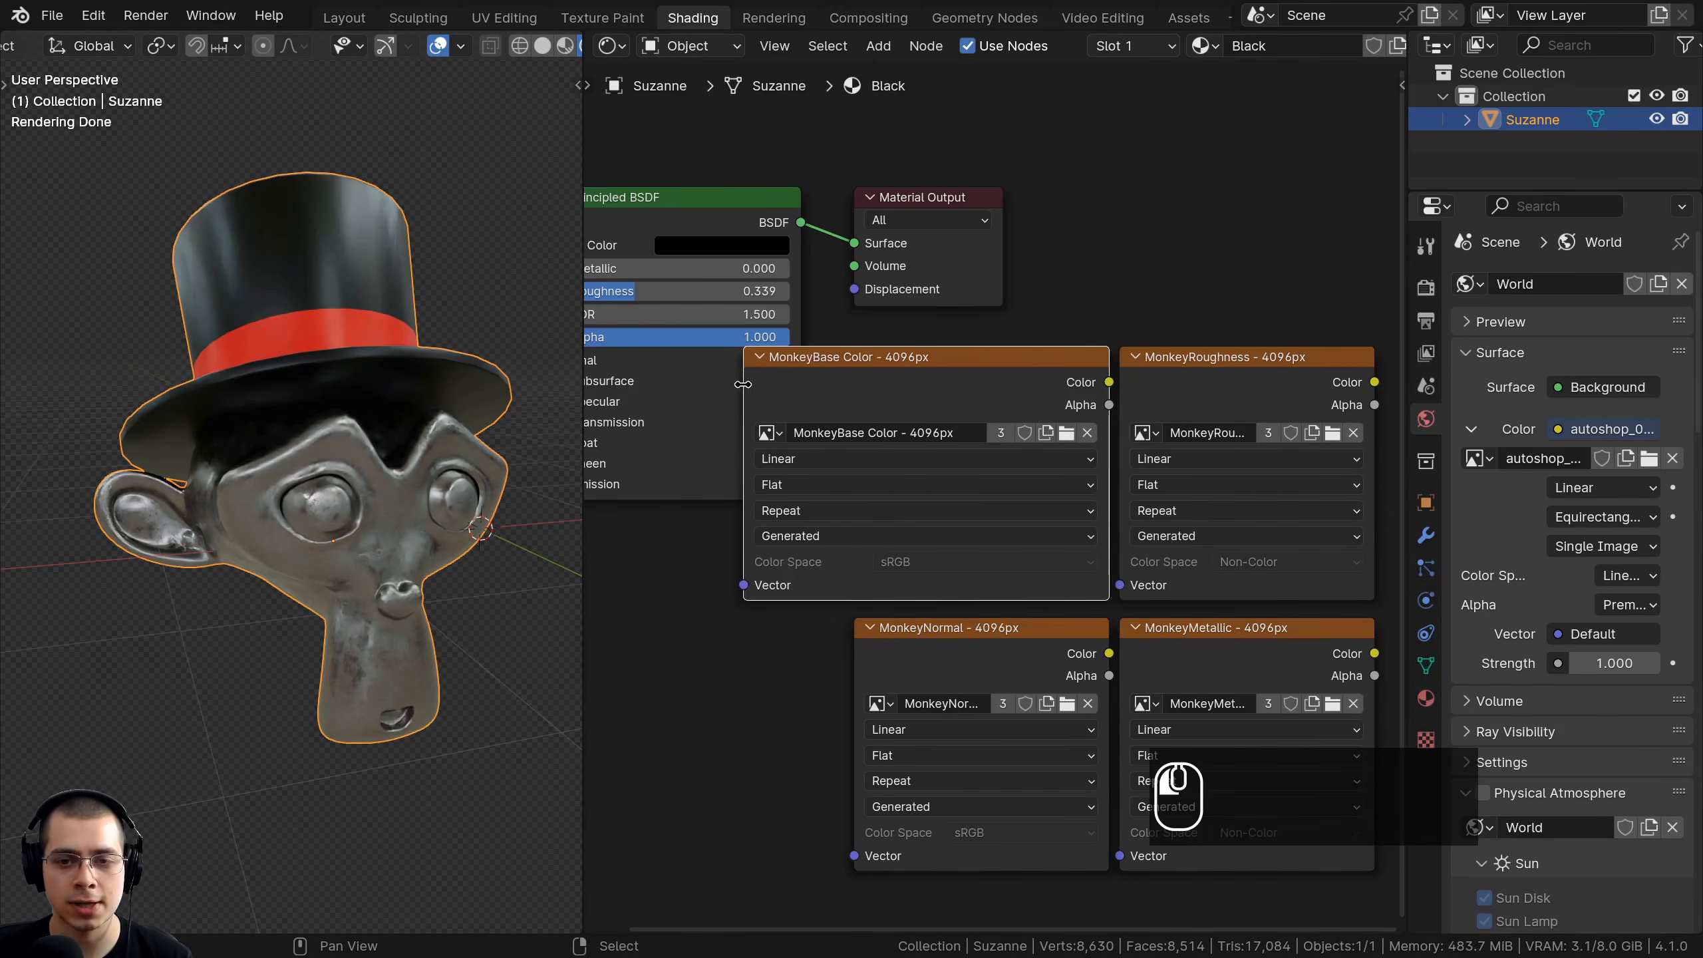
pyautogui.scroll(2, 620, 411)
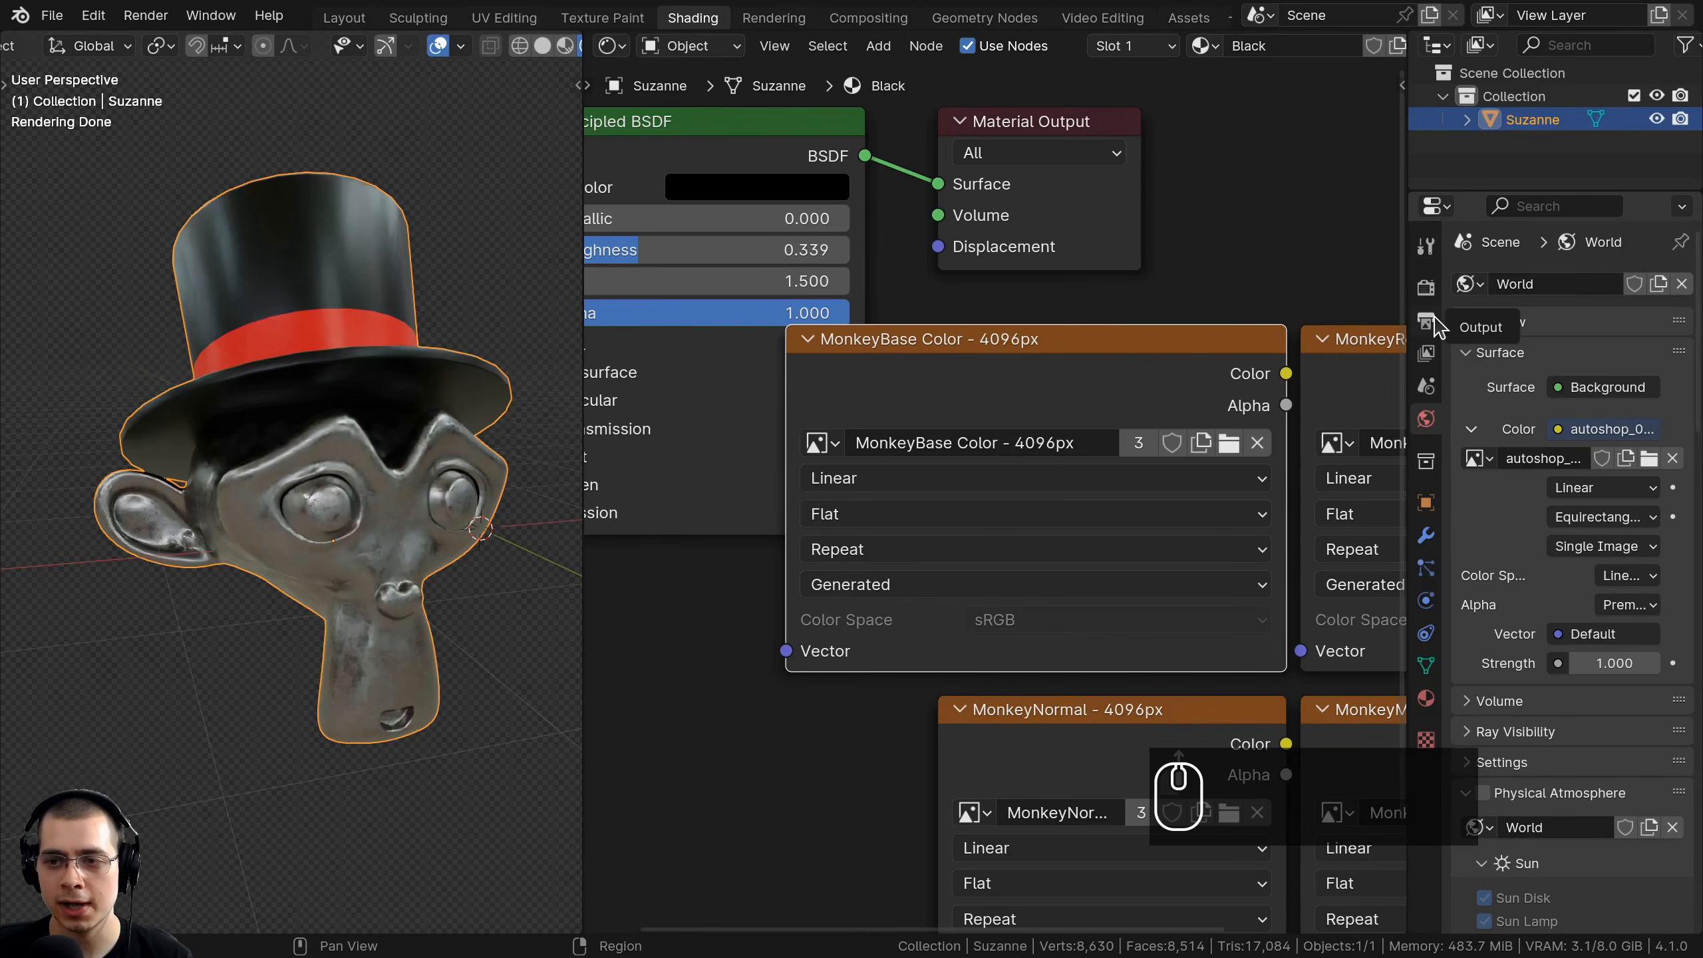
# Compare the prefix in the baked Base Color image name with the Auto Bake naming settings in the render properties.
pyautogui.click(1426, 288)
pyautogui.scroll(-15, 1531, 403)
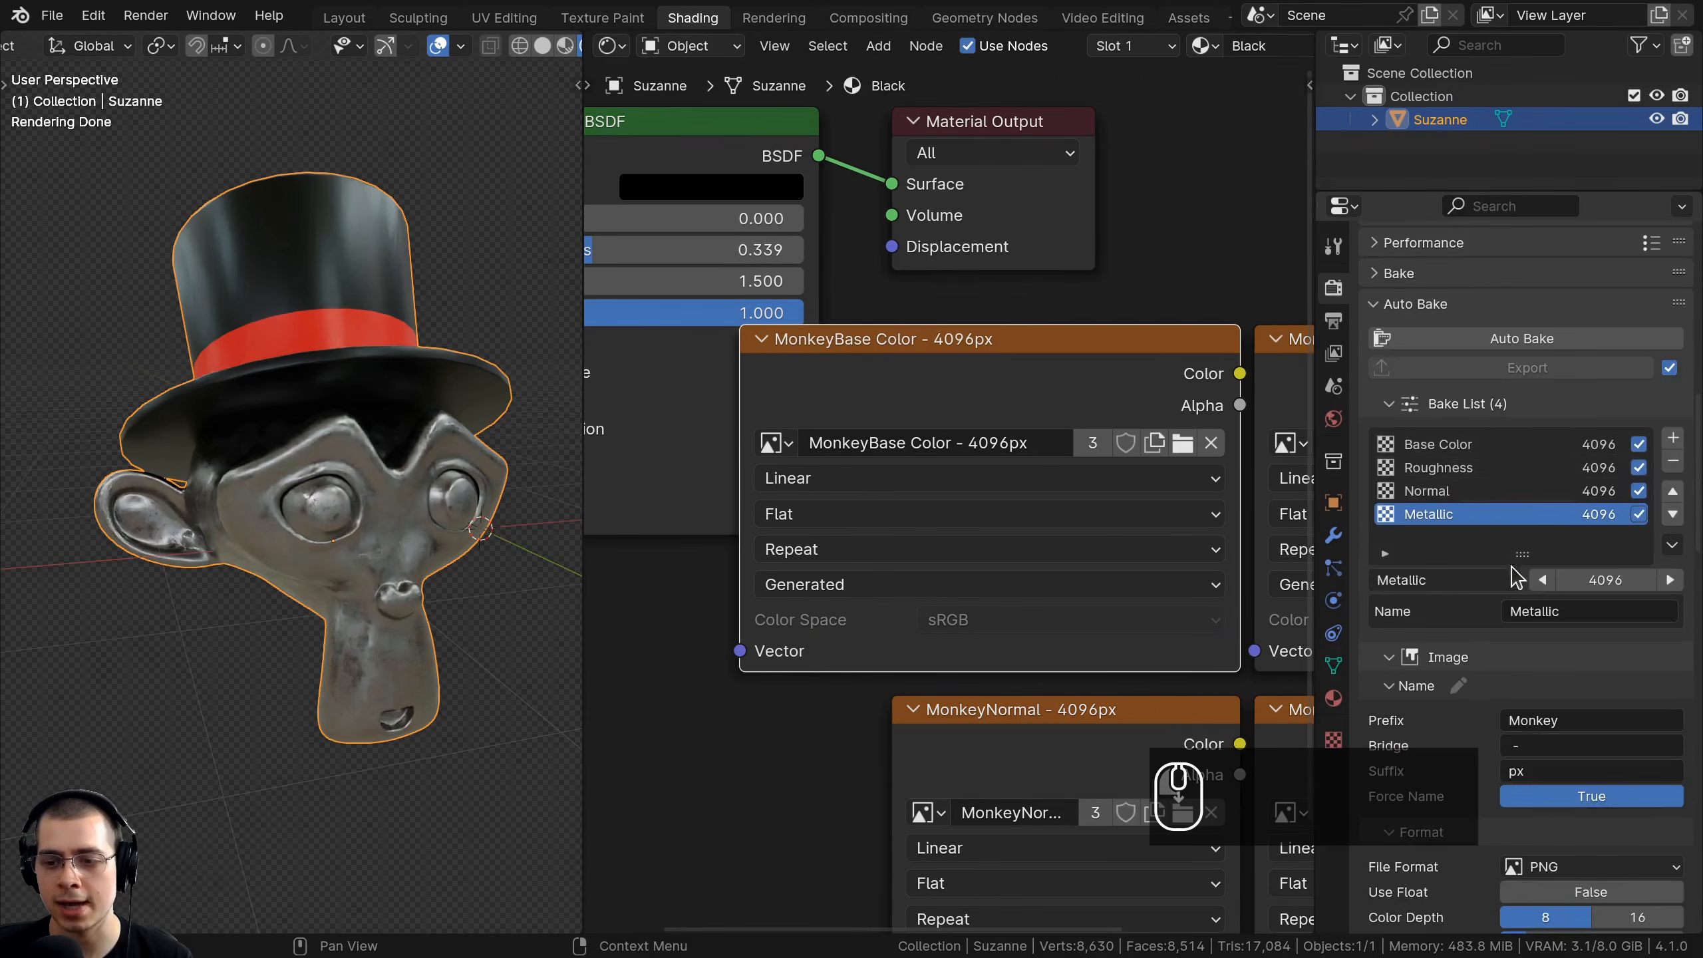
pyautogui.scroll(2, 817, 395)
pyautogui.moveTo(813, 385); pyautogui.dragTo(795, 393, button='middle')
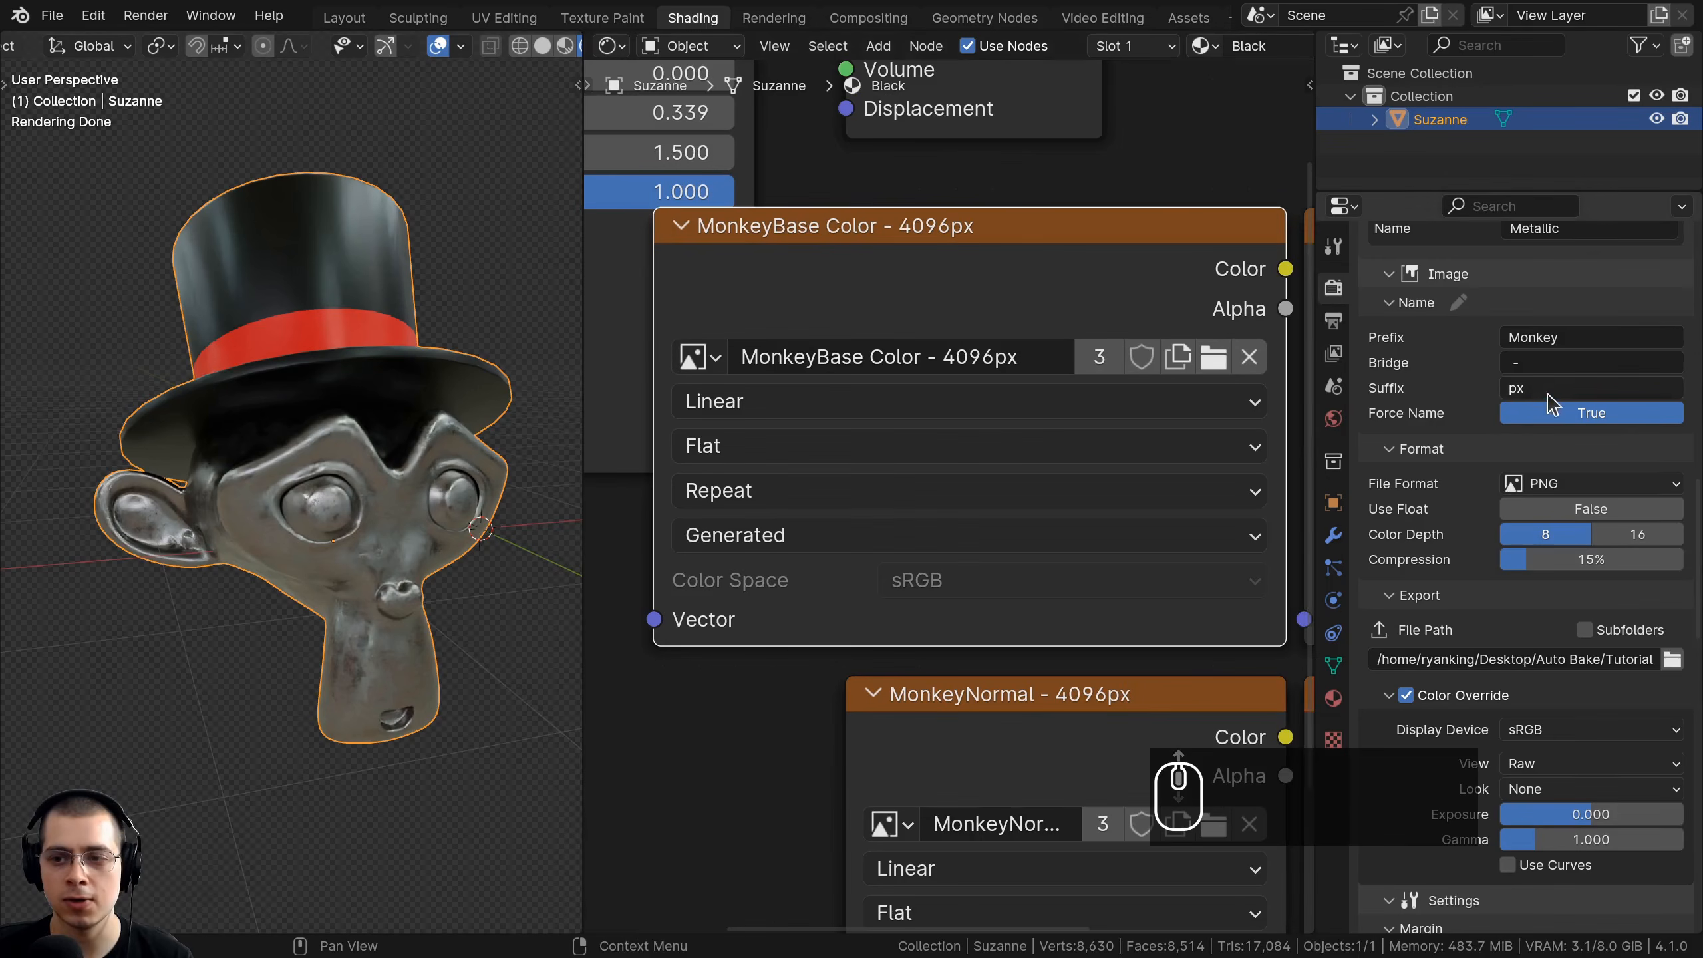
pyautogui.doubleClick(758, 354)
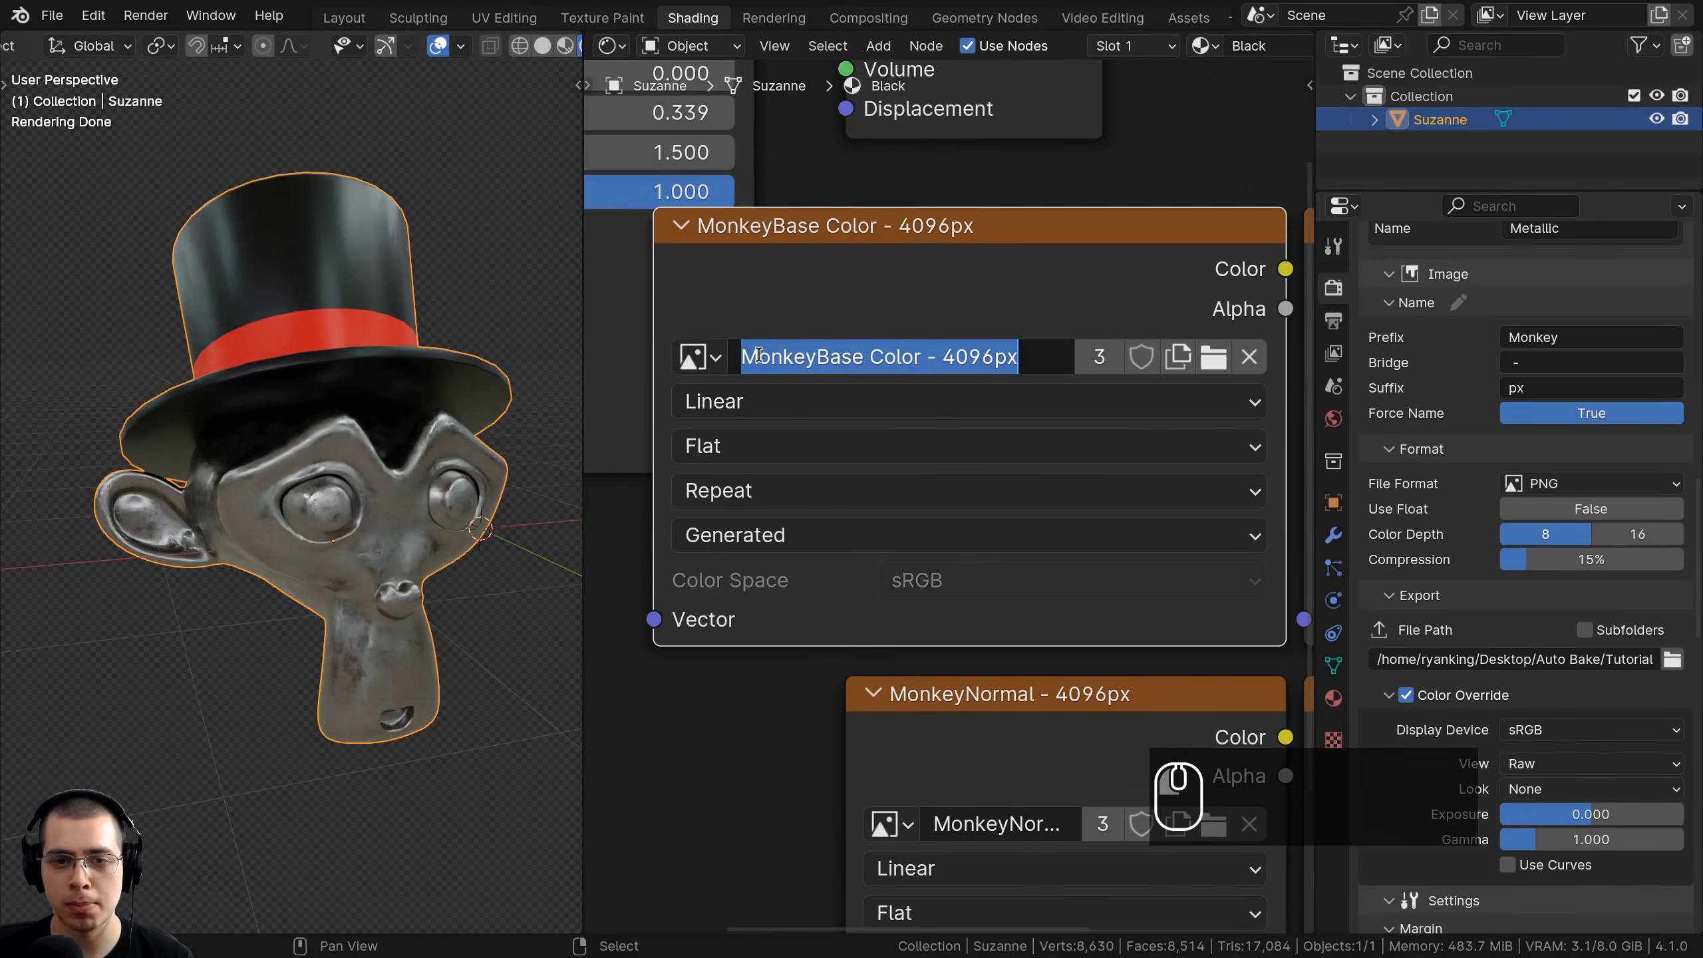
pyautogui.moveTo(740, 355); pyautogui.dragTo(814, 355)
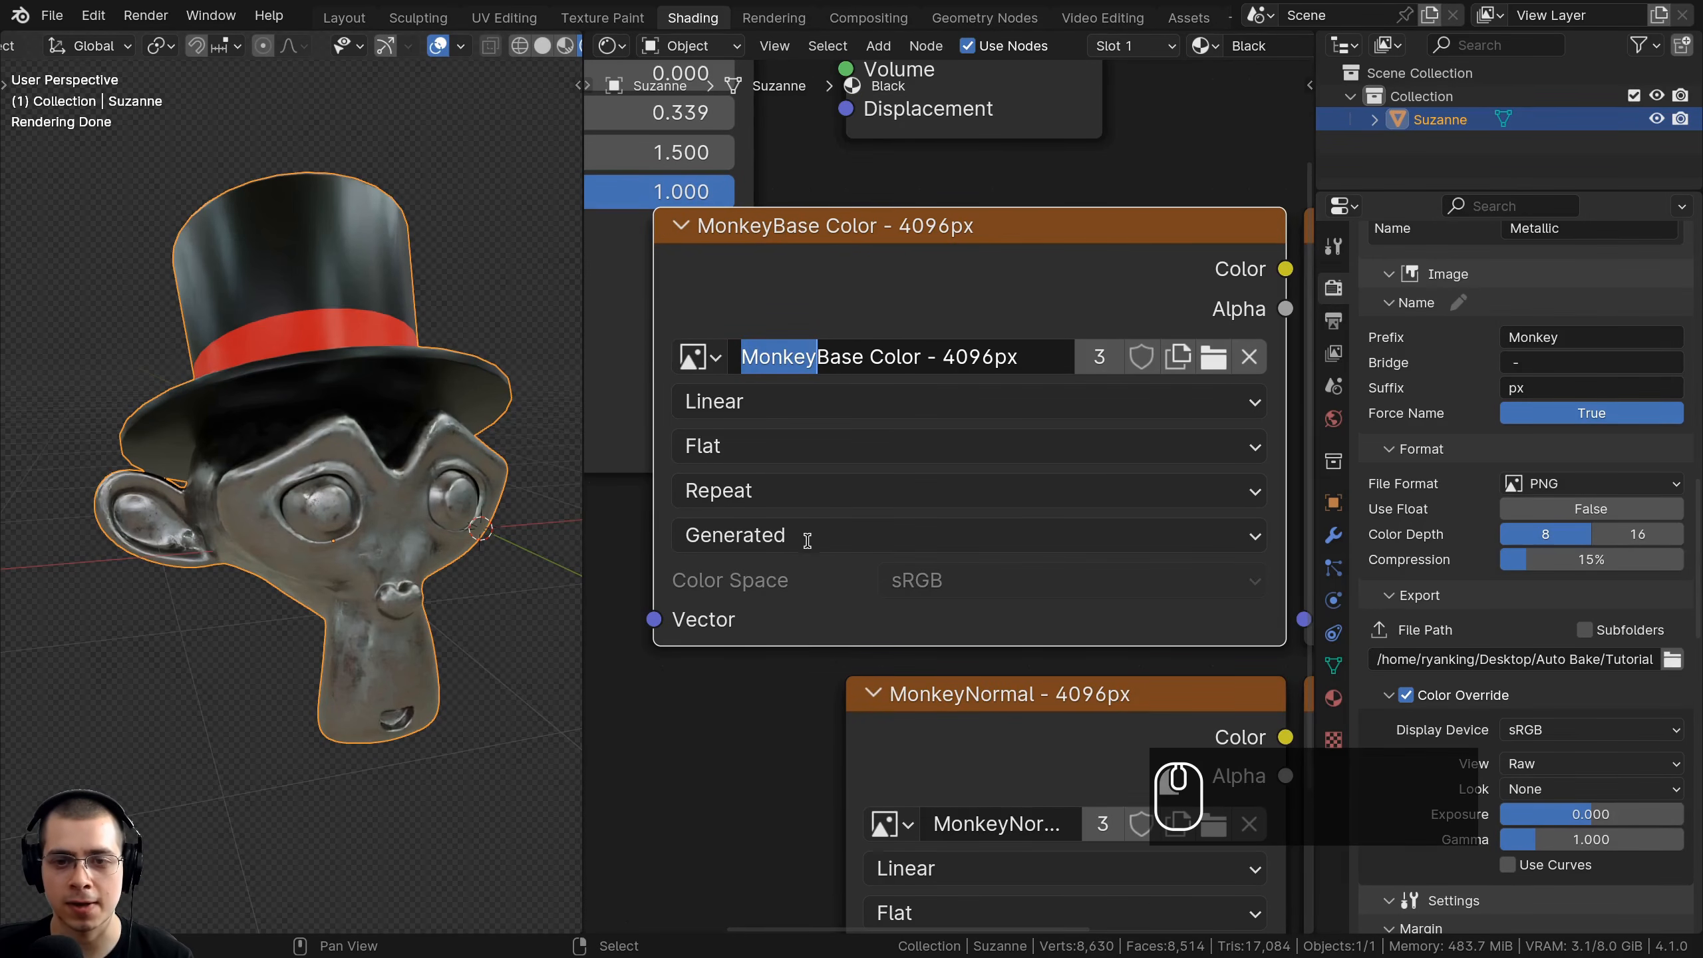
pyautogui.scroll(5, 1490, 411)
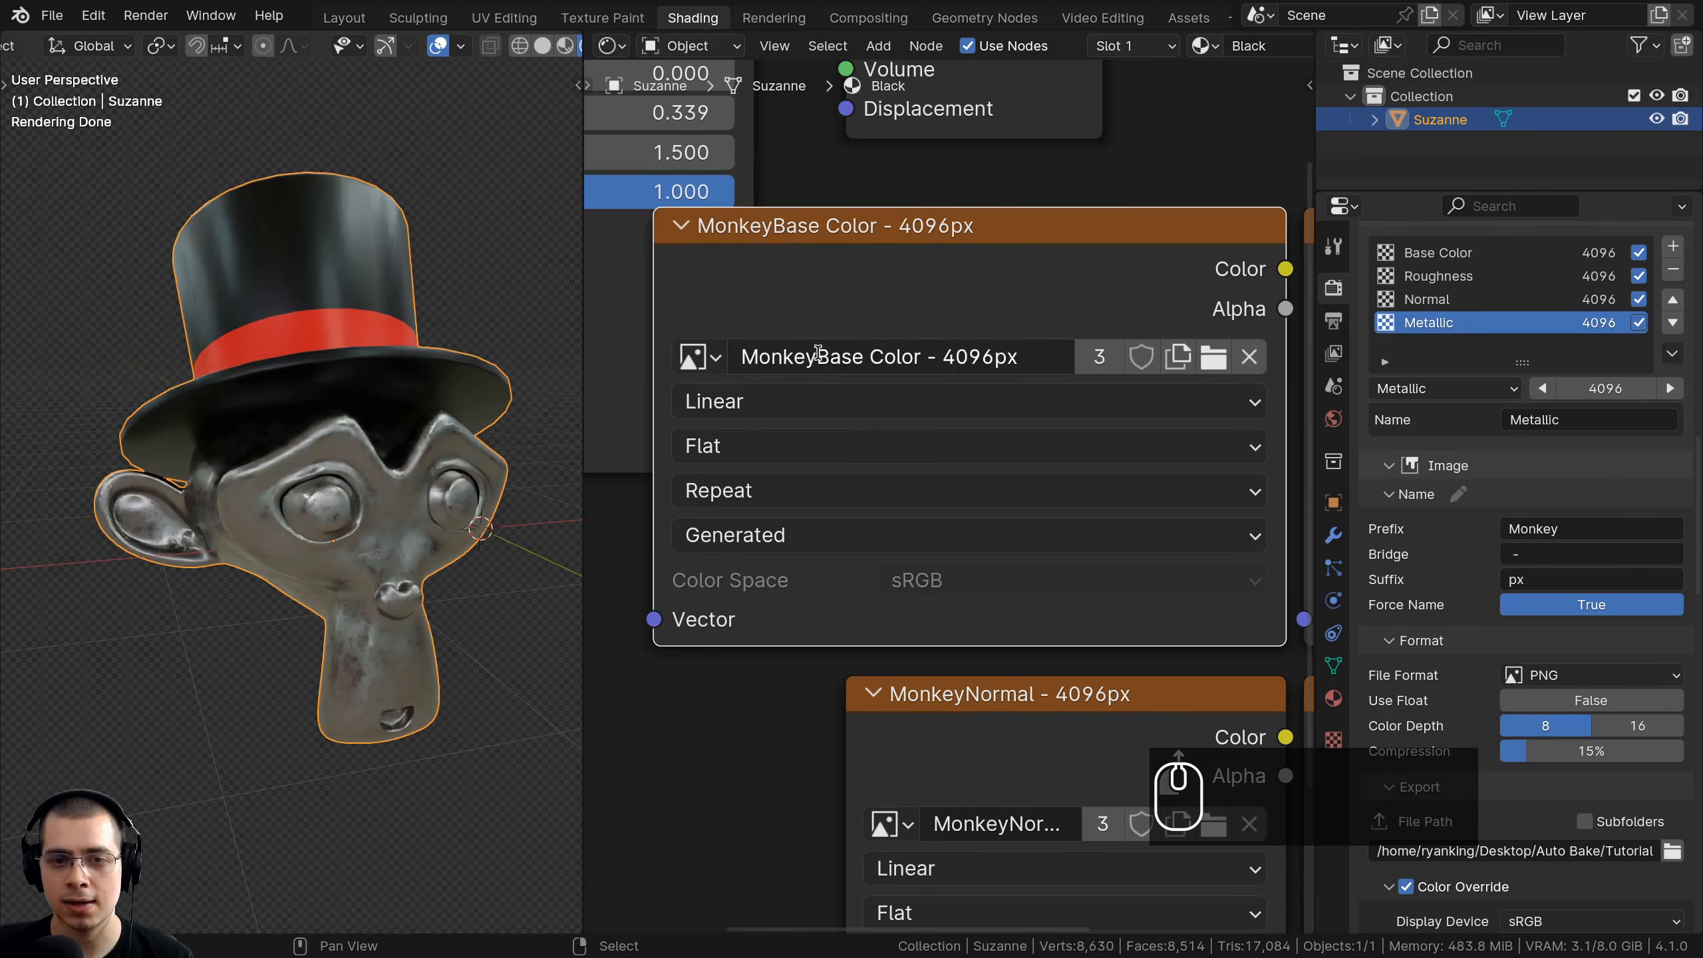
# Compare the map name and the bridge dash in the Base Color image name with the Auto Bake list and Bridge setting.
pyautogui.press('Right')
pyautogui.hotkey('shift', 'Right')
pyautogui.hotkey('shift', 'Right')
pyautogui.hotkey('shift', 'Right')
pyautogui.hotkey('shift', 'Right')
pyautogui.hotkey('shift', 'Right')
pyautogui.hotkey('shift', 'Right')
pyautogui.hotkey('shift', 'Right')
pyautogui.hotkey('shift', 'Right')
pyautogui.hotkey('shift', 'Right')
pyautogui.hotkey('shift', 'Right')
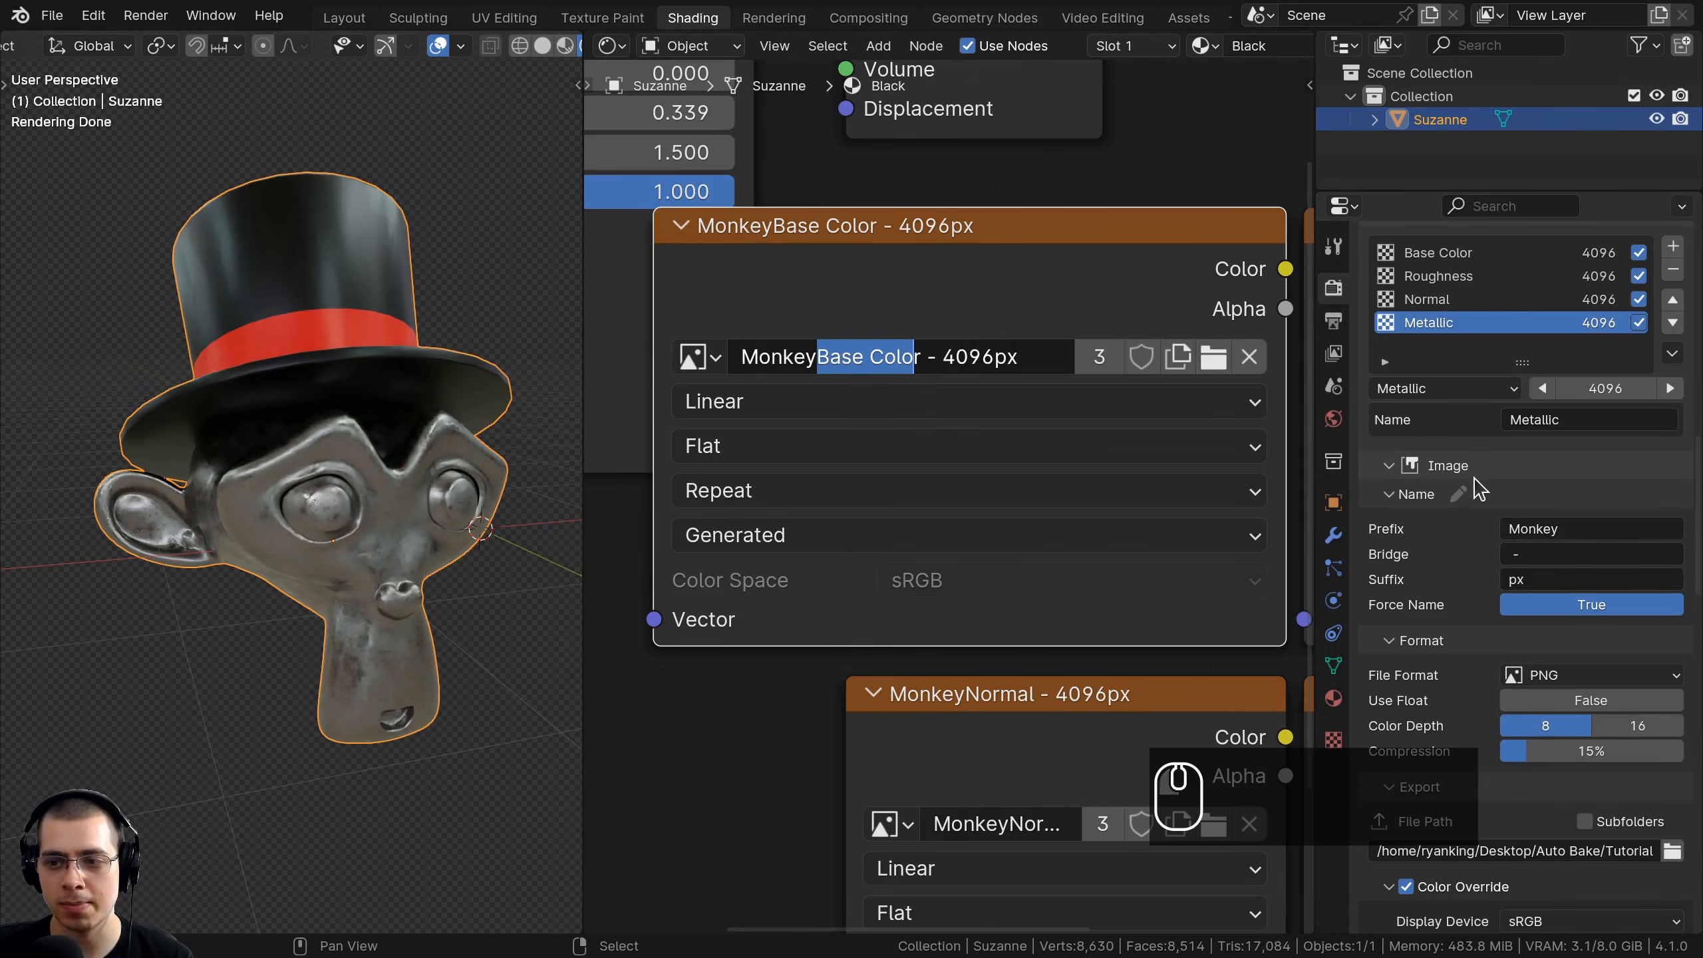
pyautogui.scroll(-2, 1478, 490)
pyautogui.click(936, 356)
pyautogui.click(936, 356)
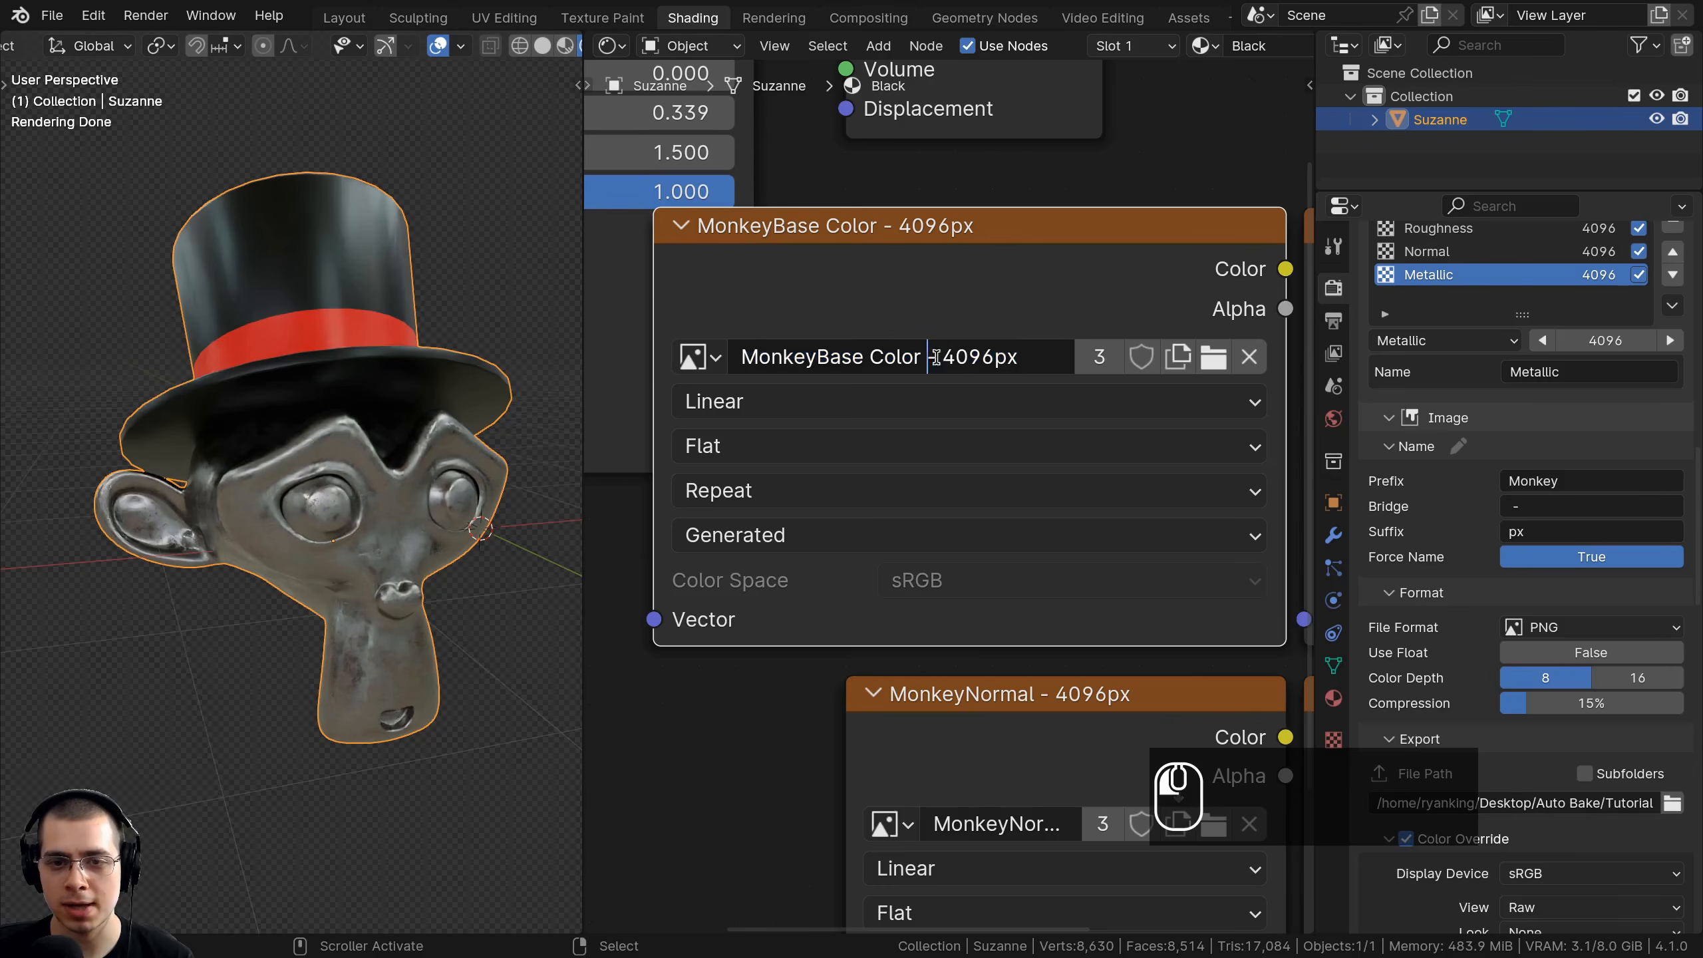
pyautogui.press('Escape')
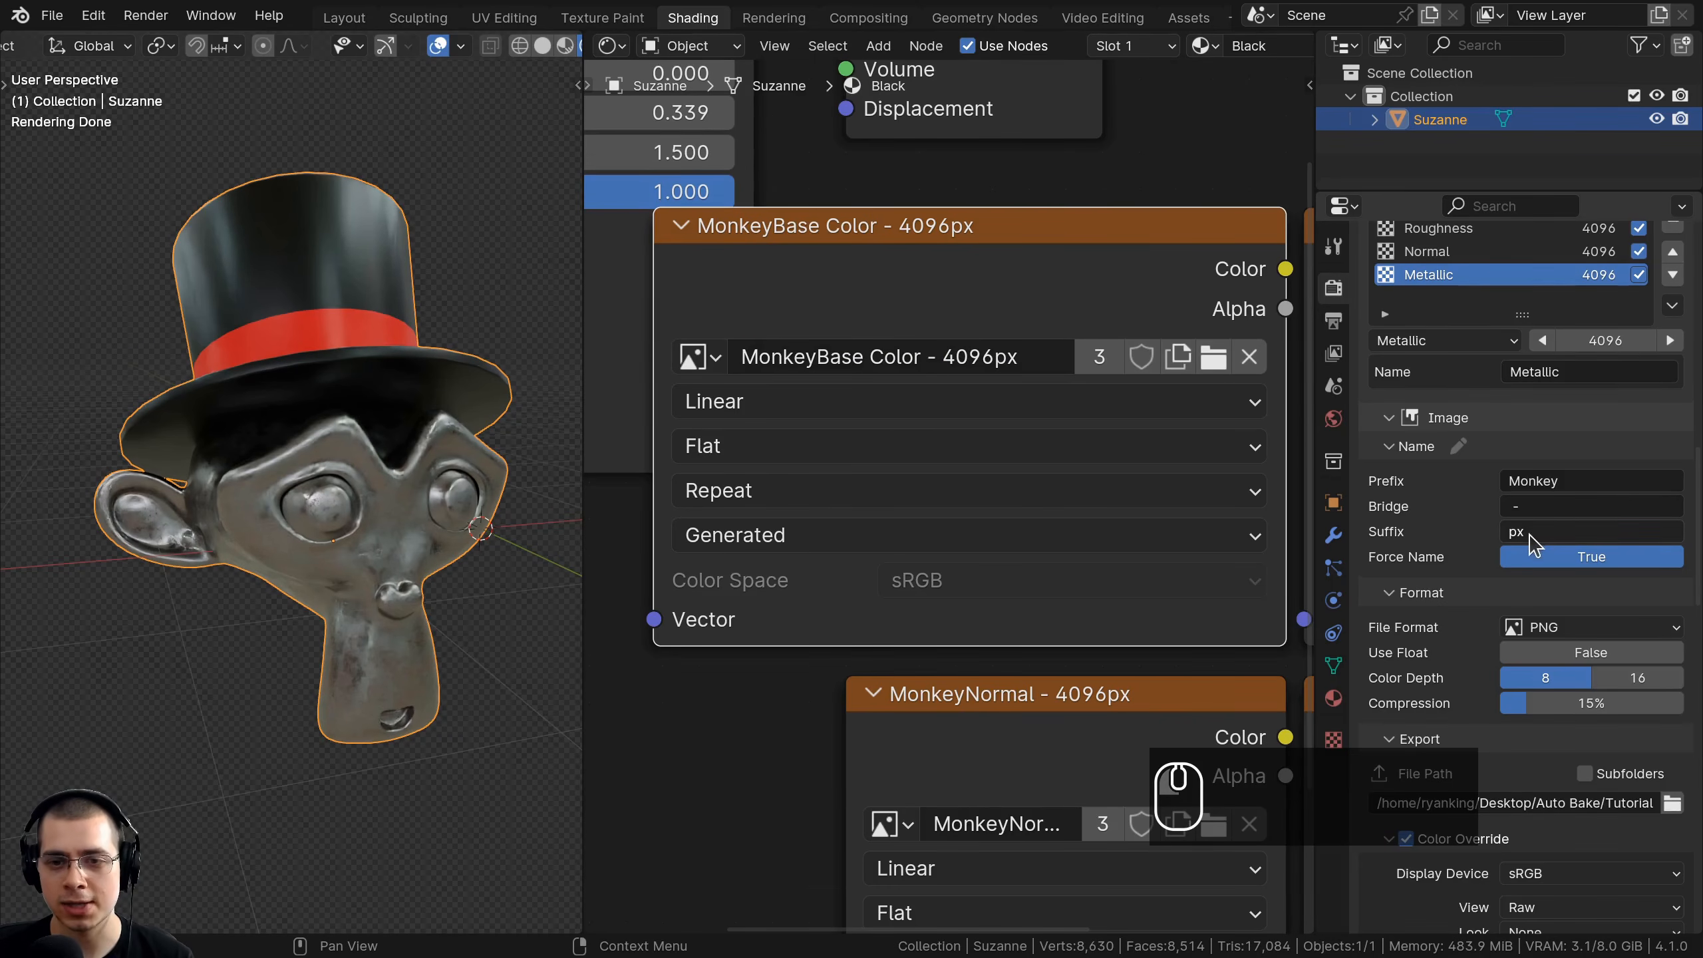
# Compare the resolution and px suffix in the Base Color image name with the Auto Bake Suffix setting, leaving the name unedited.
pyautogui.click(1037, 356)
pyautogui.moveTo(1033, 356); pyautogui.dragTo(1000, 357)
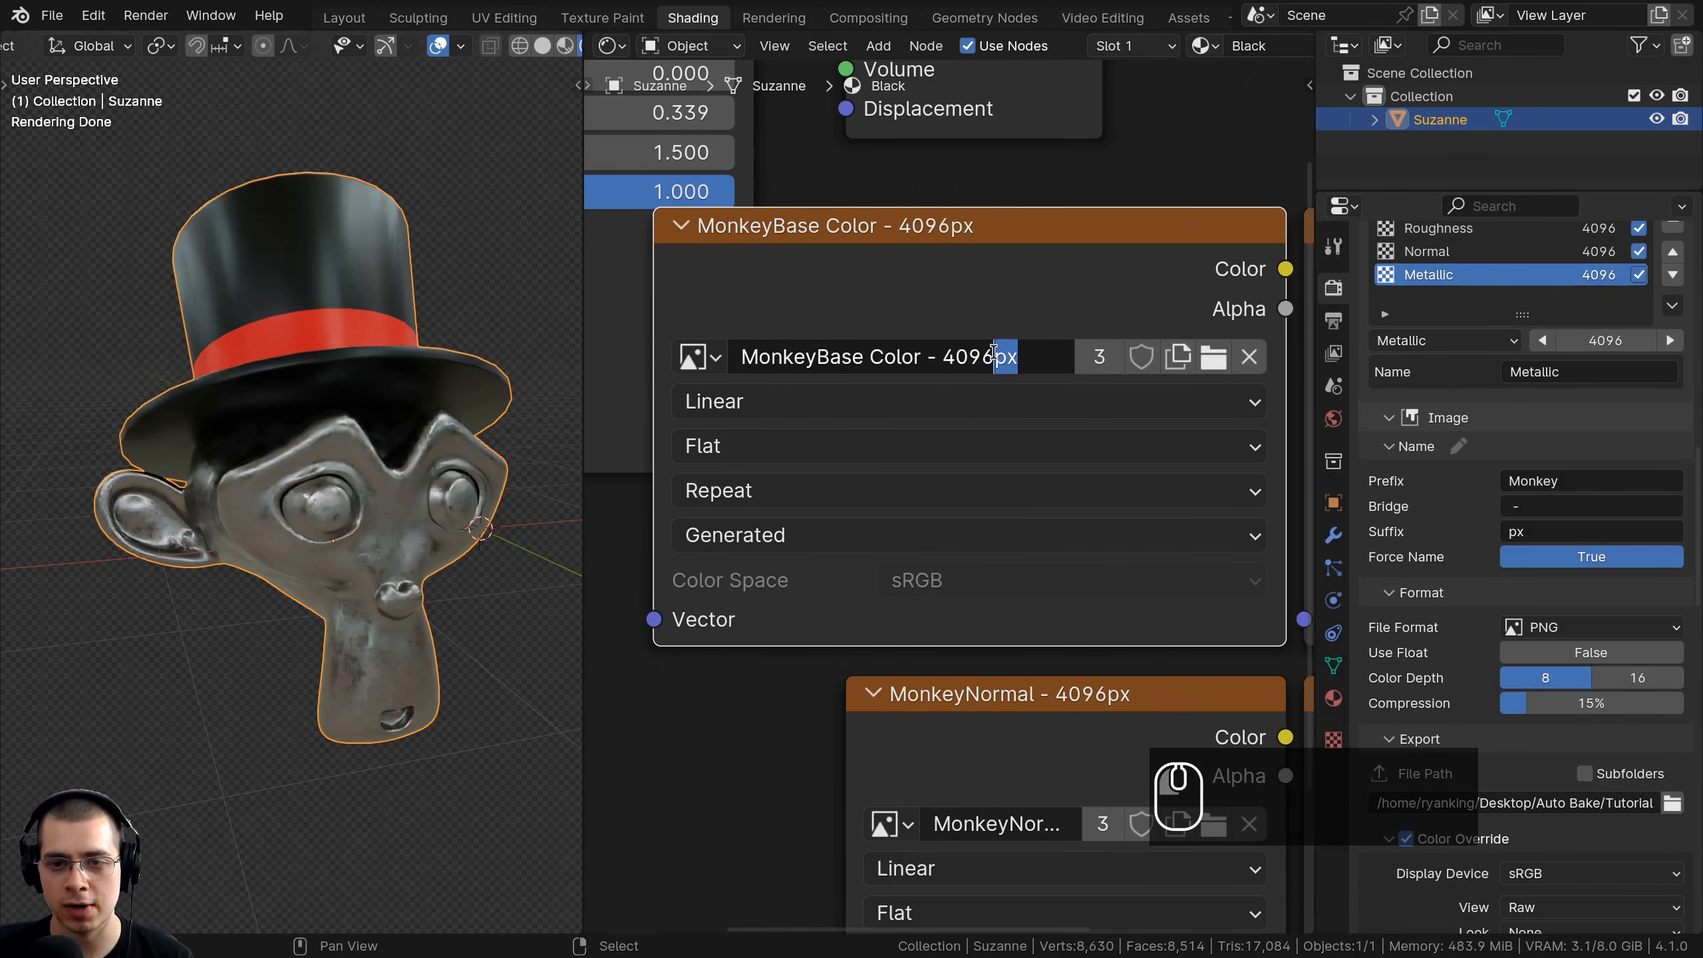
pyautogui.press('Escape')
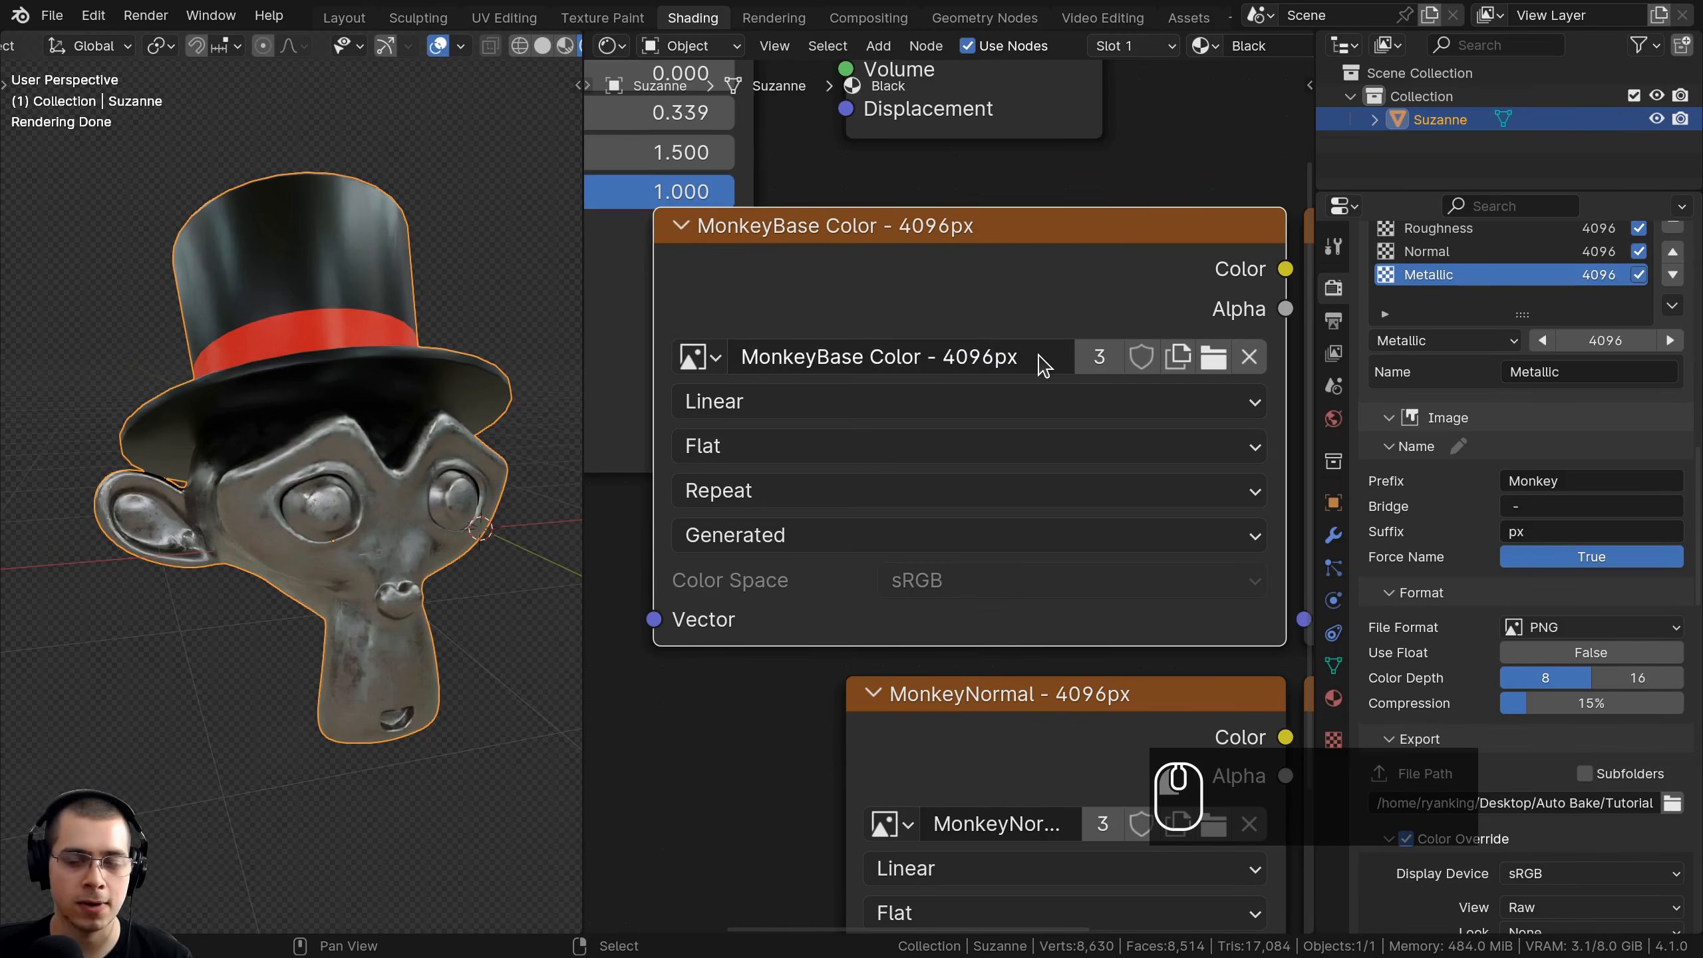
pyautogui.click(1041, 368)
pyautogui.click(954, 366)
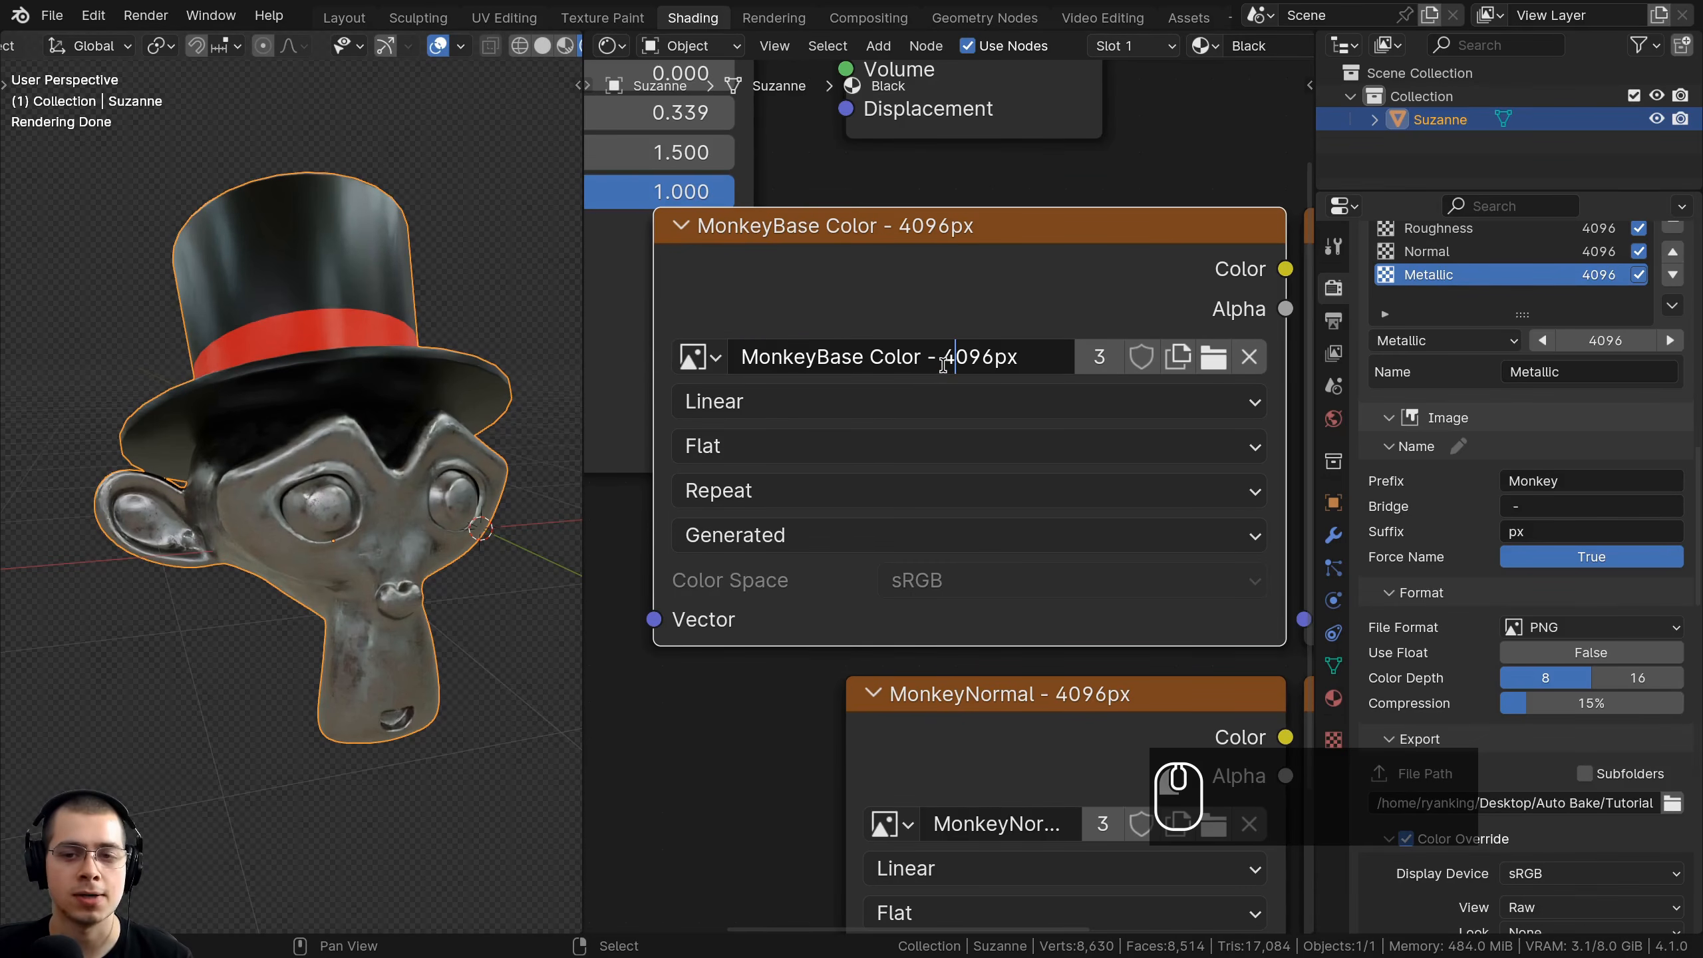
pyautogui.doubleClick(946, 365)
pyautogui.click(952, 366)
pyautogui.moveTo(950, 363); pyautogui.dragTo(1019, 357)
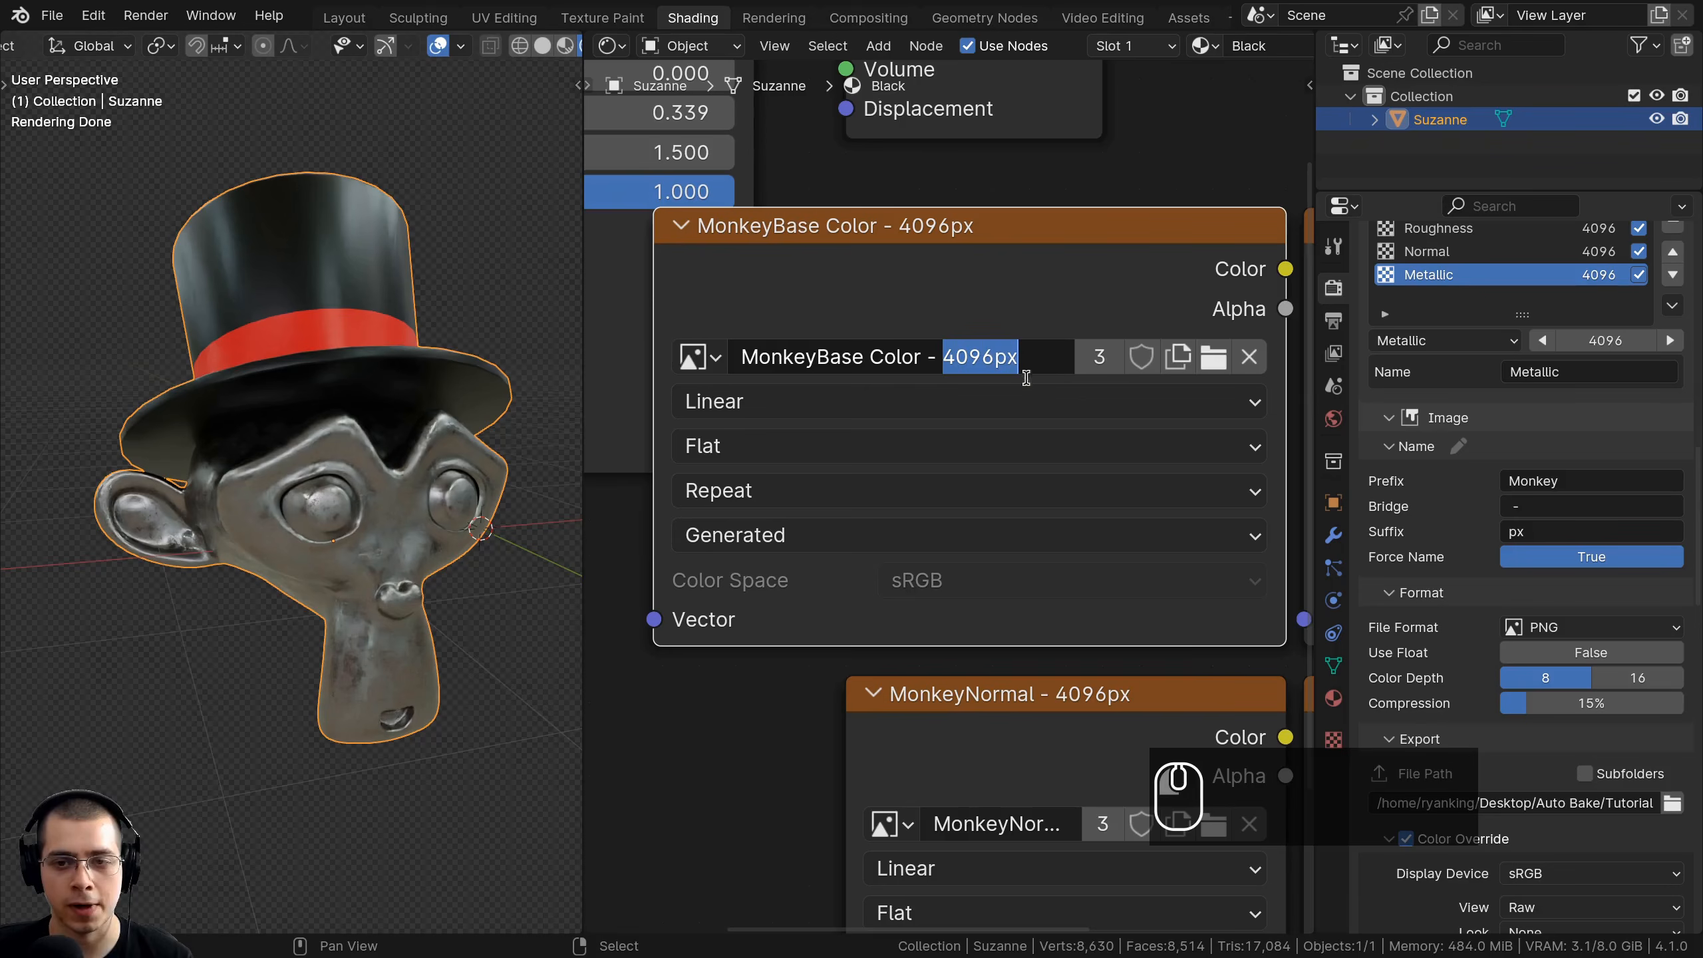
pyautogui.press('Escape')
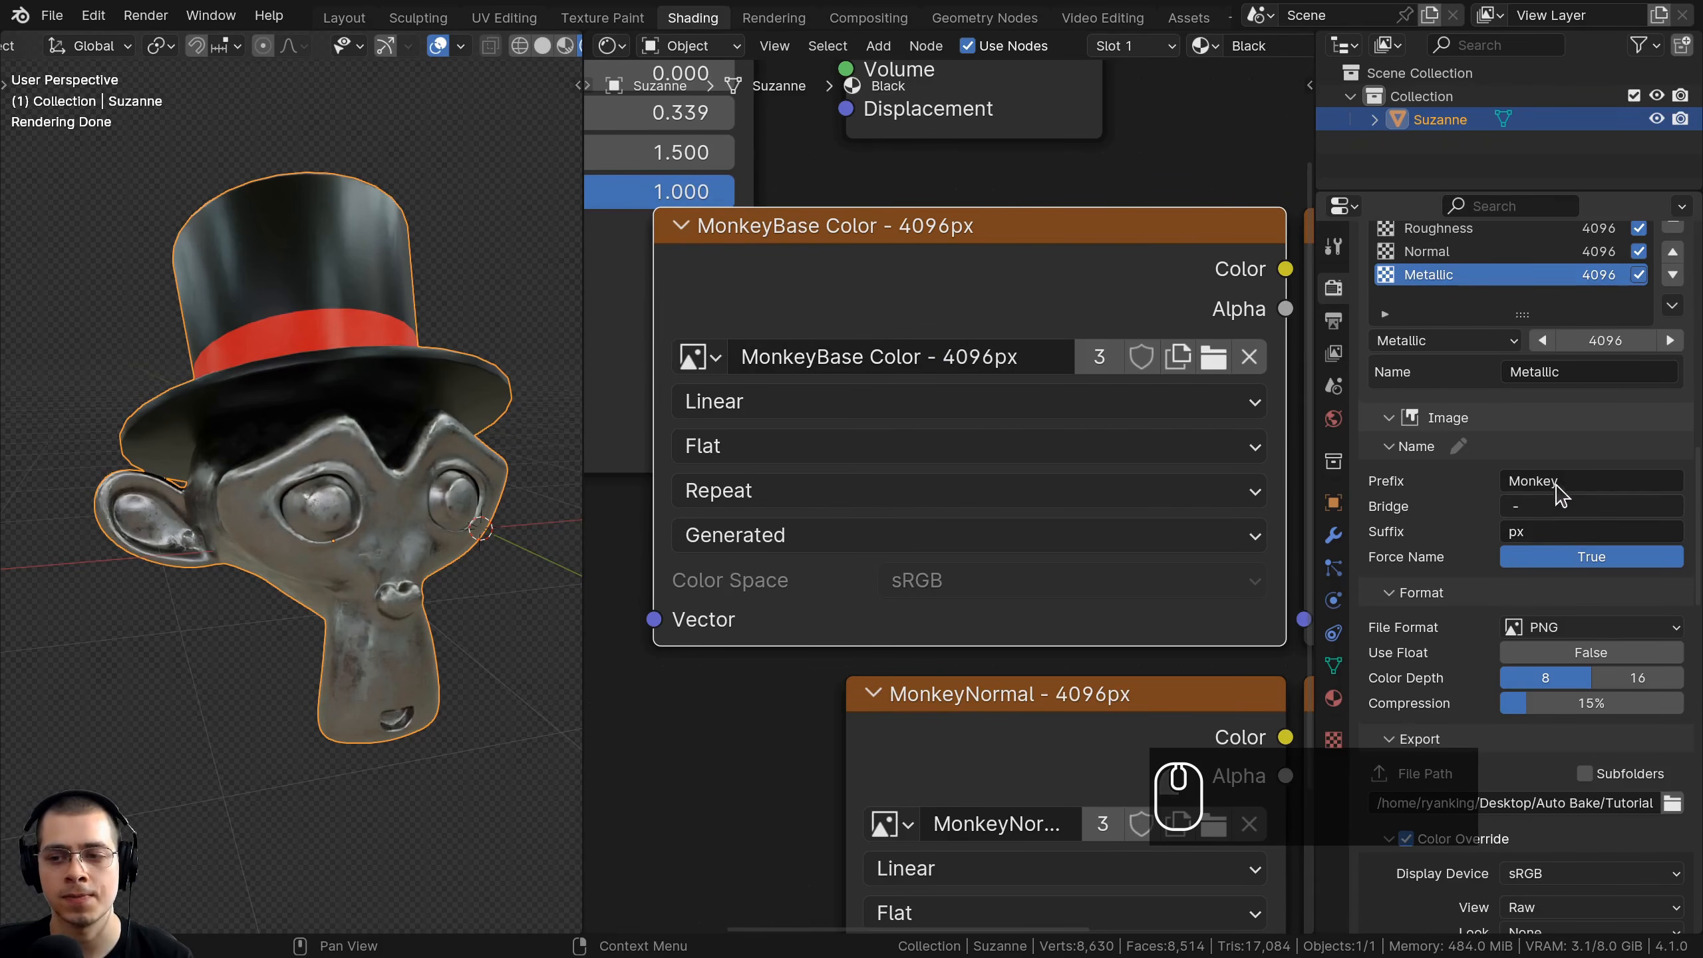
# Place the baked Base Color node in front of the Principled BSDF's inputs.
pyautogui.scroll(-8, 749, 380)
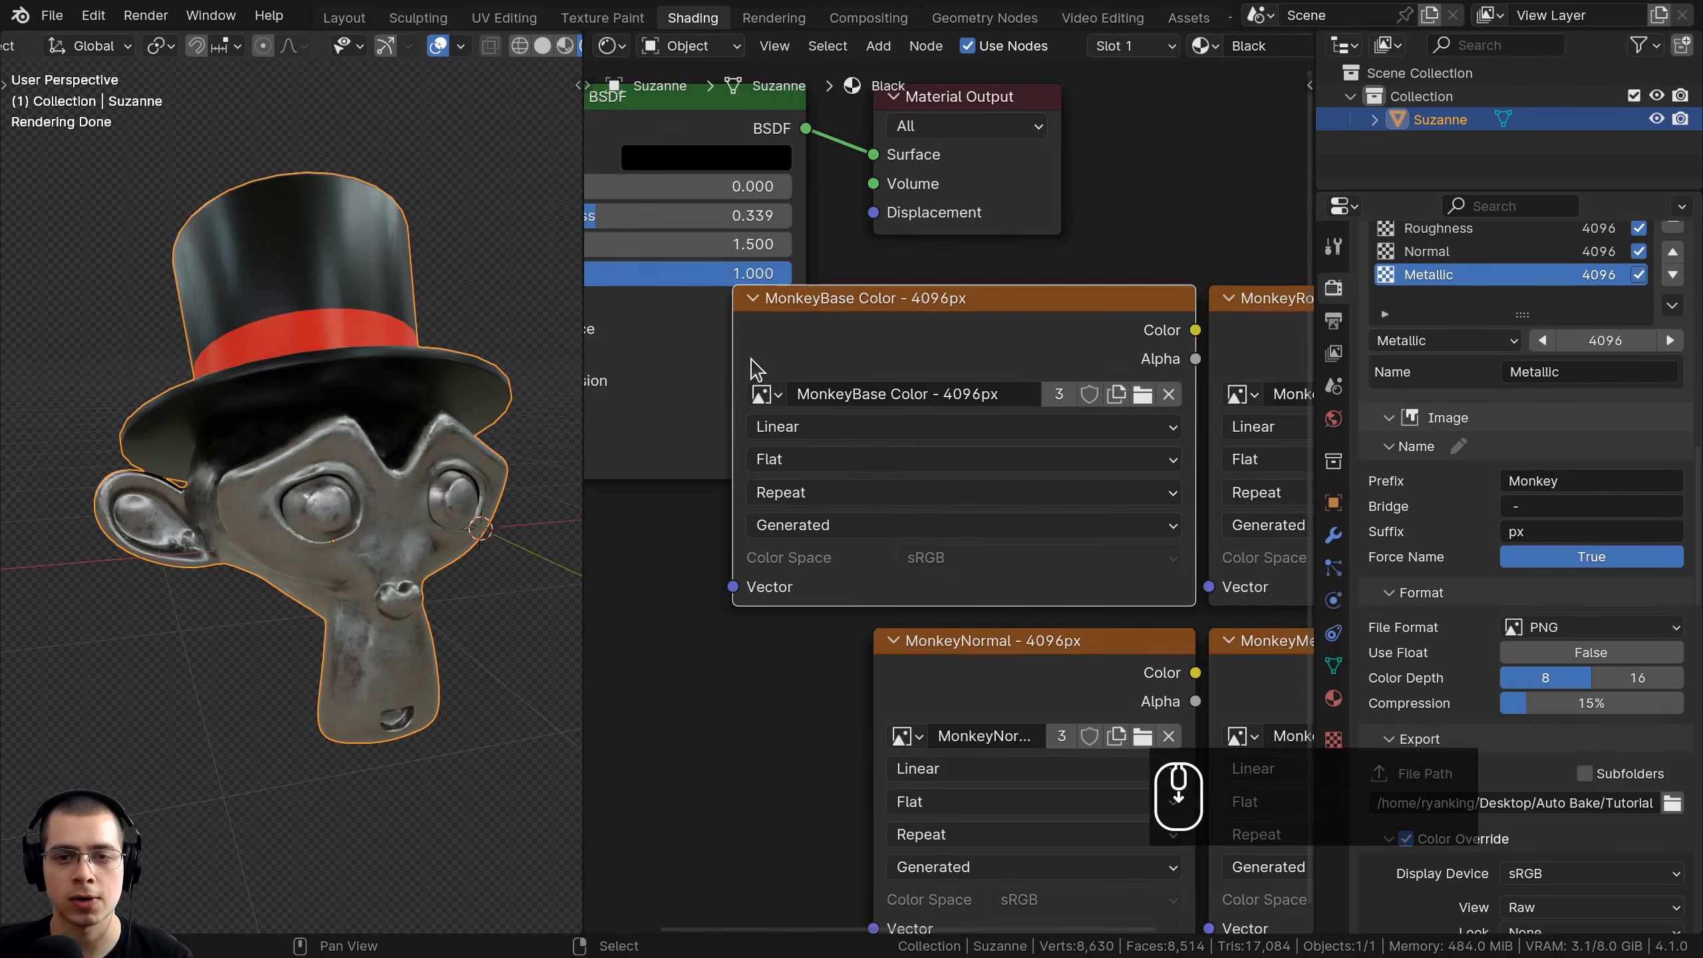
pyautogui.moveTo(1089, 369); pyautogui.dragTo(690, 275)
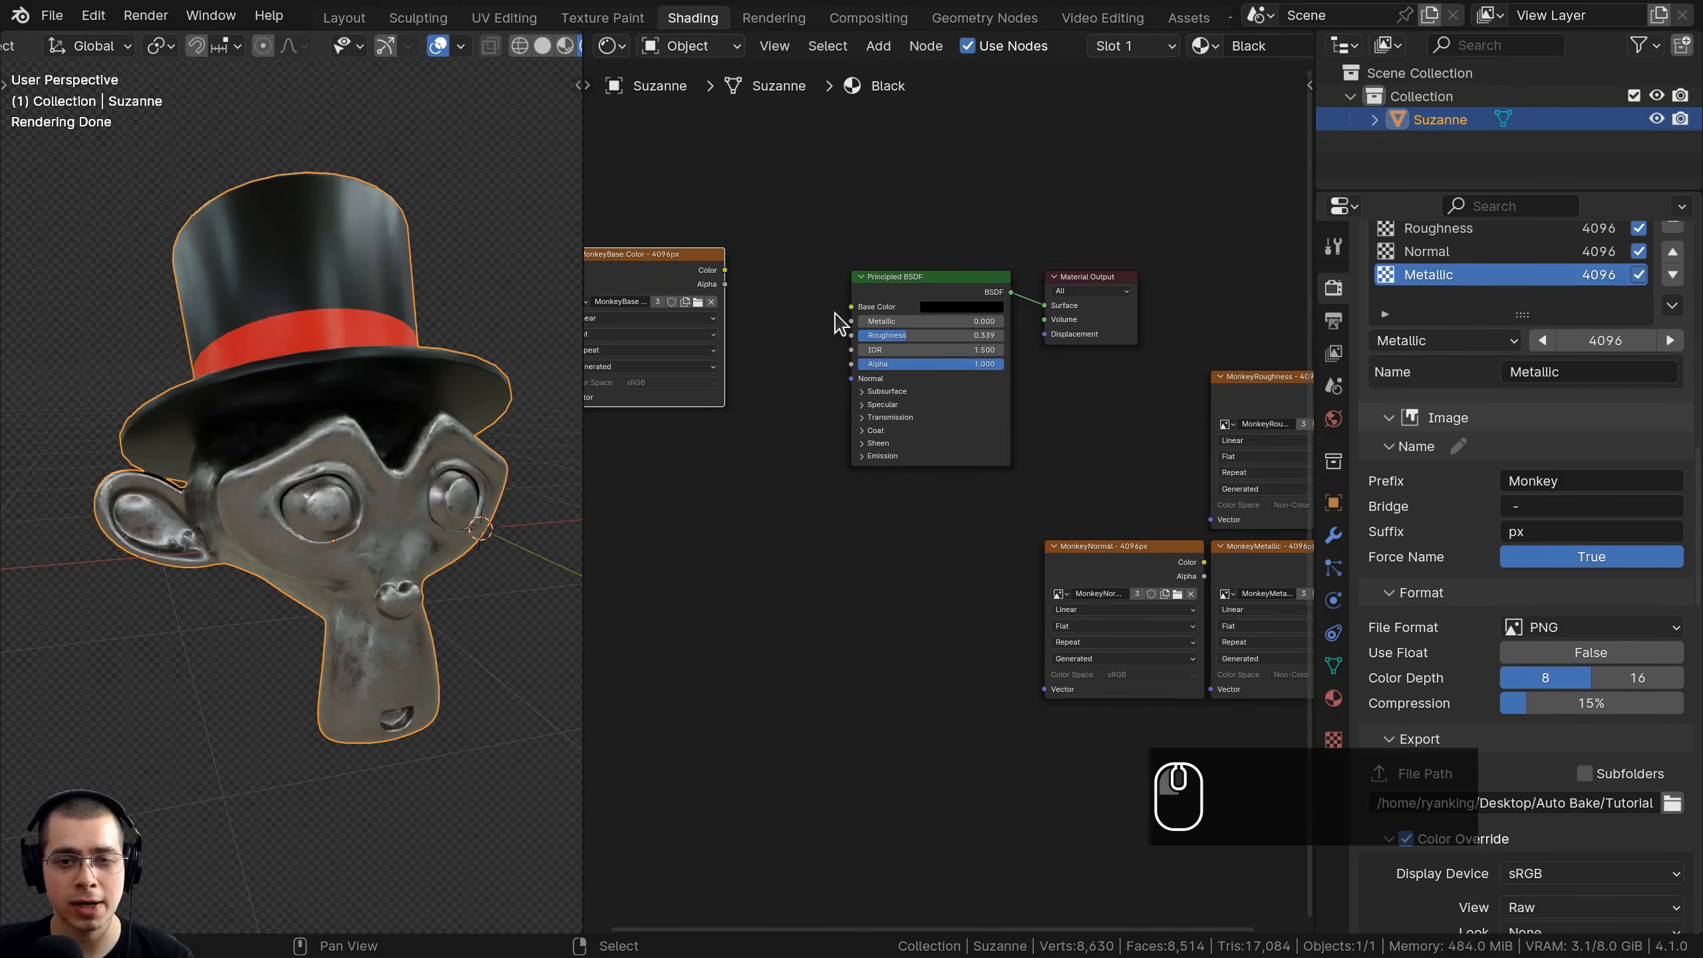
pyautogui.moveTo(855, 323); pyautogui.dragTo(878, 329, button='middle')
pyautogui.moveTo(939, 283); pyautogui.dragTo(949, 275)
pyautogui.moveTo(670, 274); pyautogui.dragTo(727, 320)
pyautogui.scroll(-4, 939, 510)
pyautogui.moveTo(951, 661); pyautogui.dragTo(1068, 696, button='middle')
pyautogui.scroll(3, 738, 374)
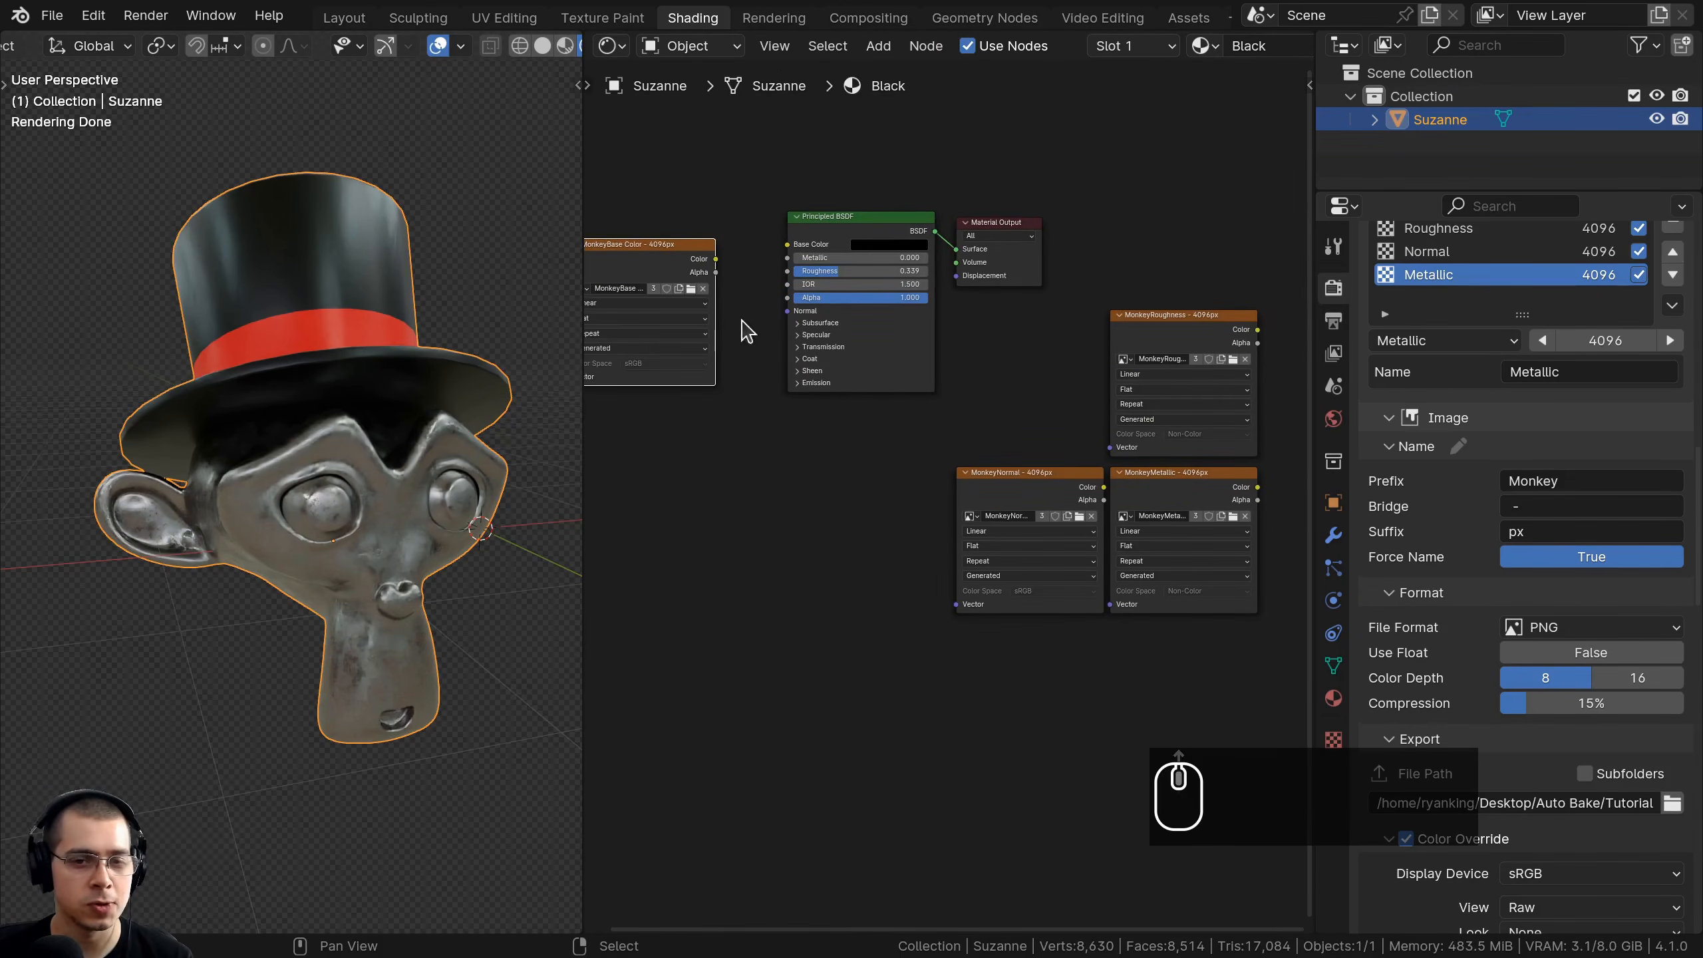
# Move the Base Color node back above the Normal node, beside the Roughness node.
pyautogui.moveTo(671, 244); pyautogui.dragTo(1057, 306)
pyautogui.scroll(1, 831, 670)
pyautogui.moveTo(1056, 661); pyautogui.dragTo(831, 671, button='middle')
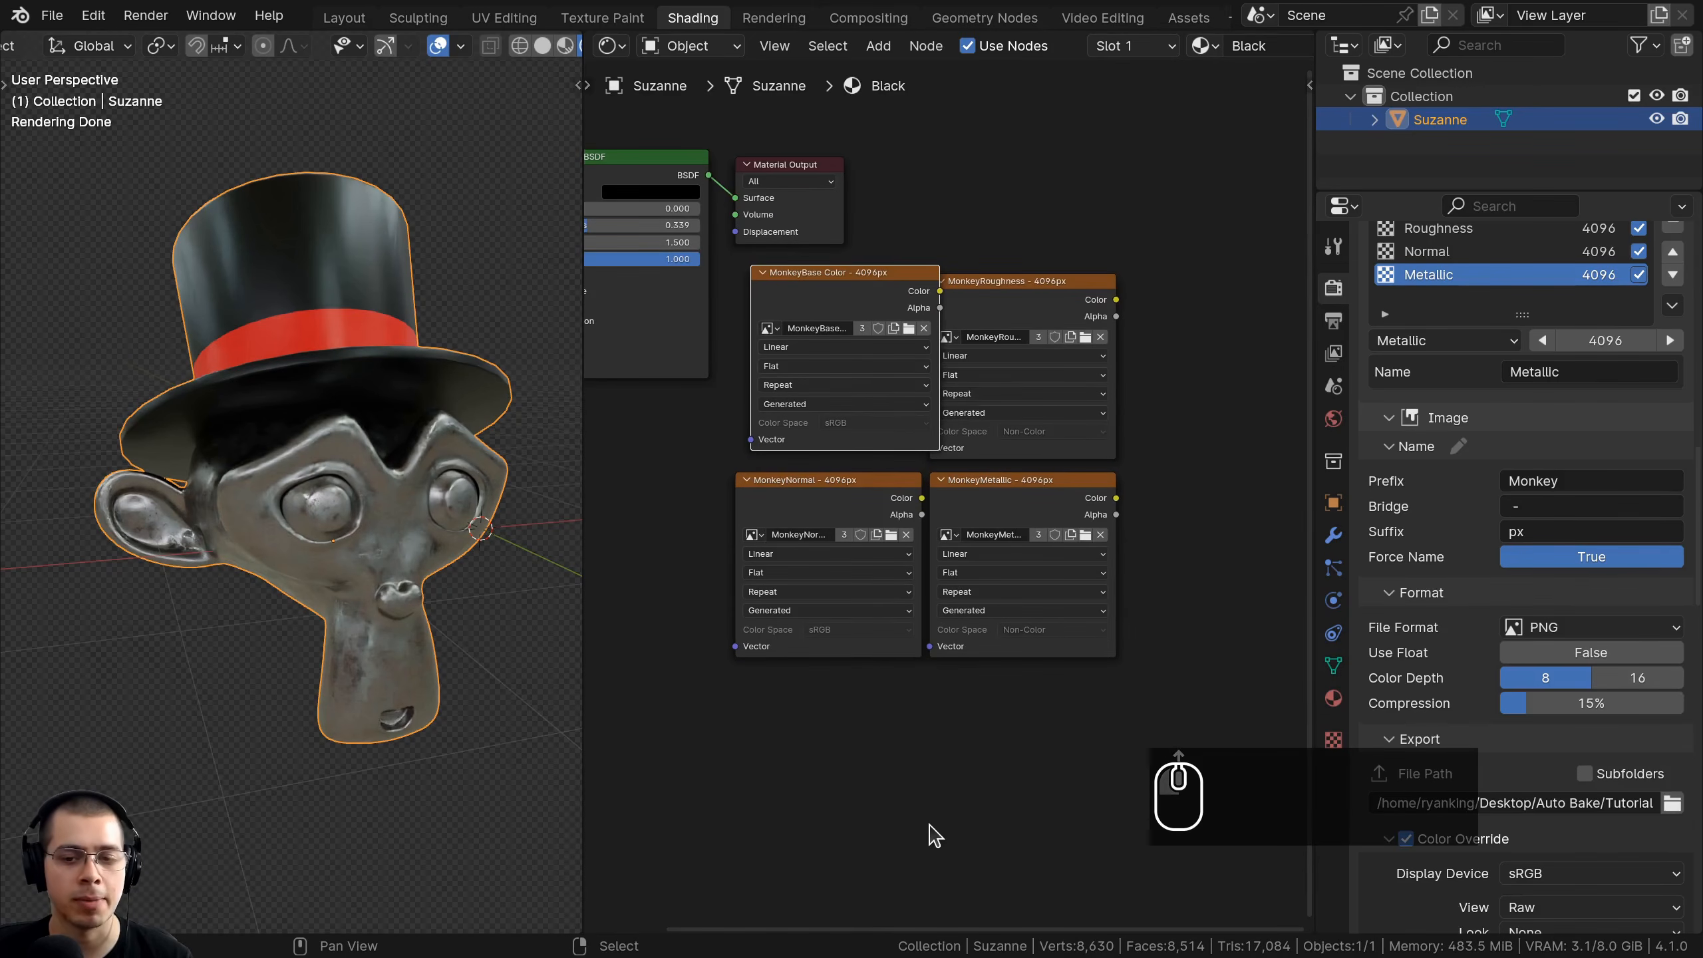
pyautogui.moveTo(530, 637); pyautogui.dragTo(446, 473, button='middle')
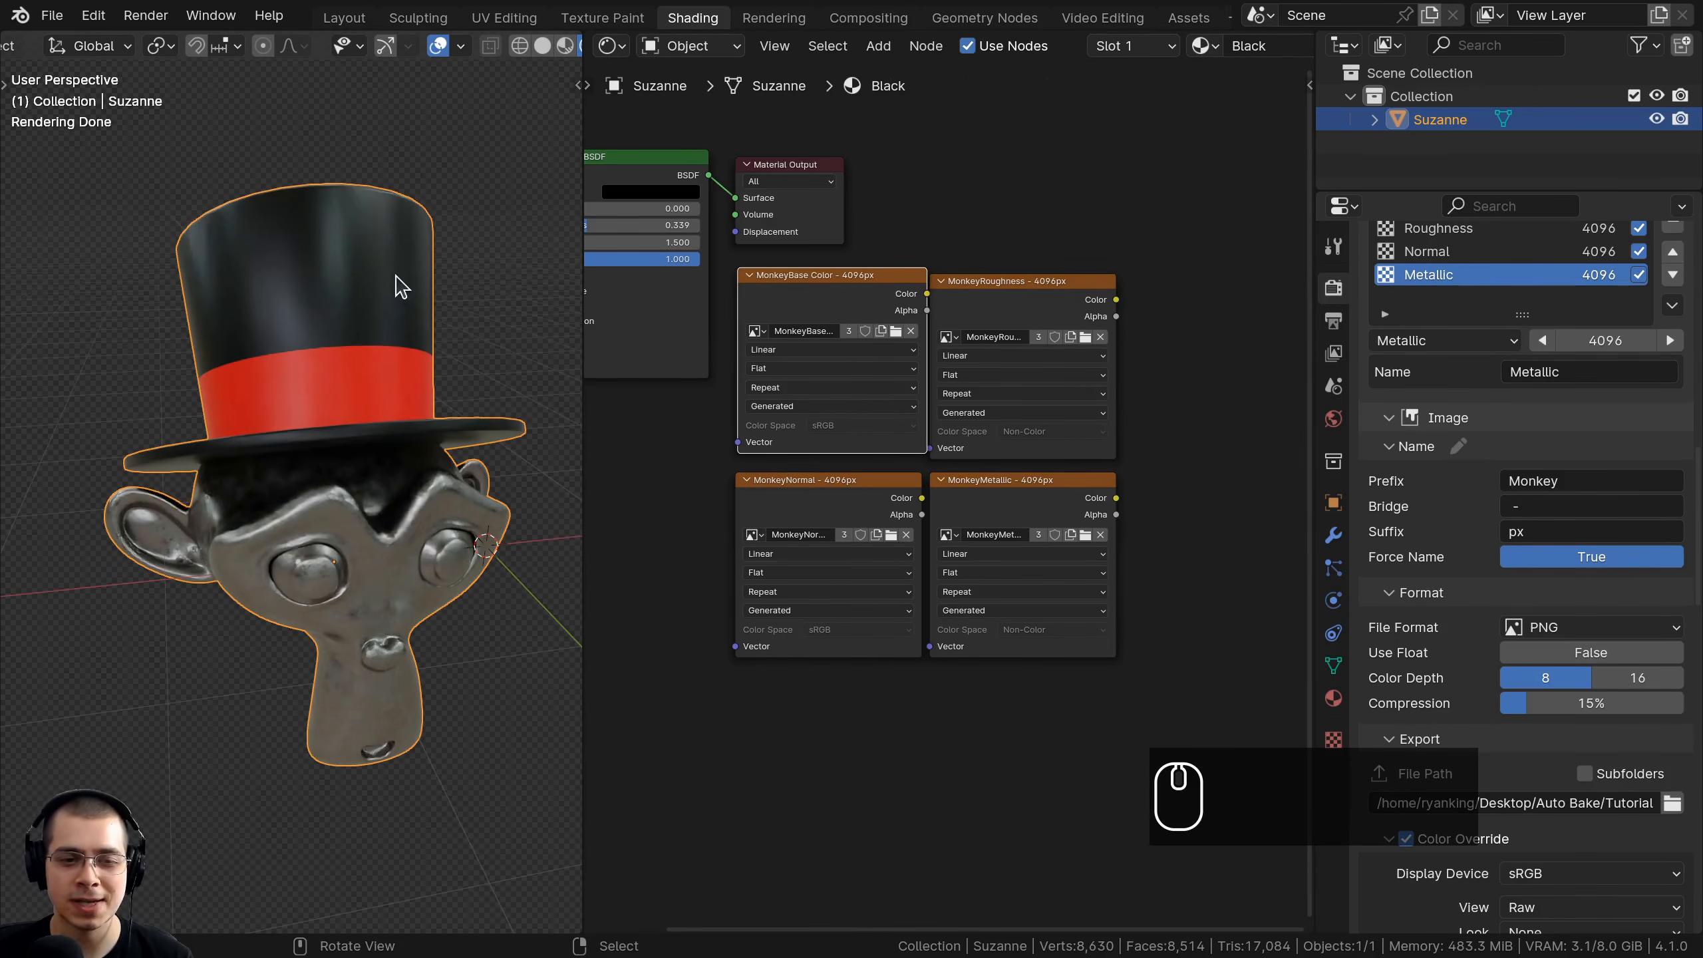
pyautogui.moveTo(350, 220); pyautogui.dragTo(327, 244, button='middle')
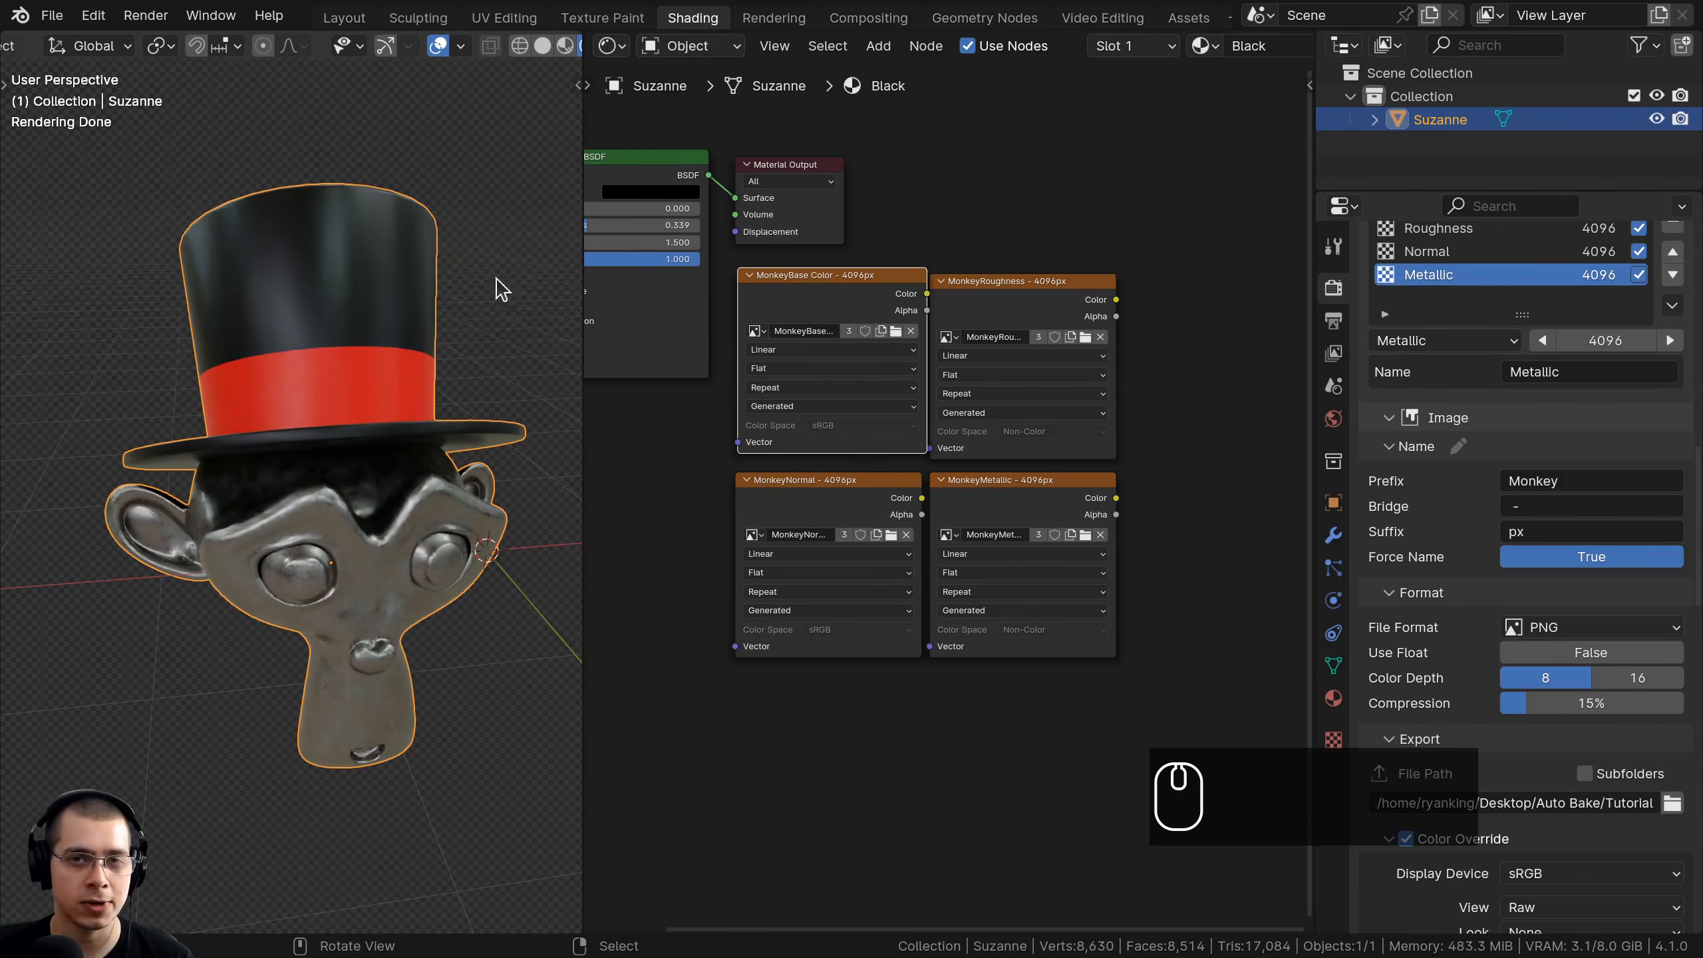
pyautogui.moveTo(857, 275); pyautogui.dragTo(874, 277, button='middle')
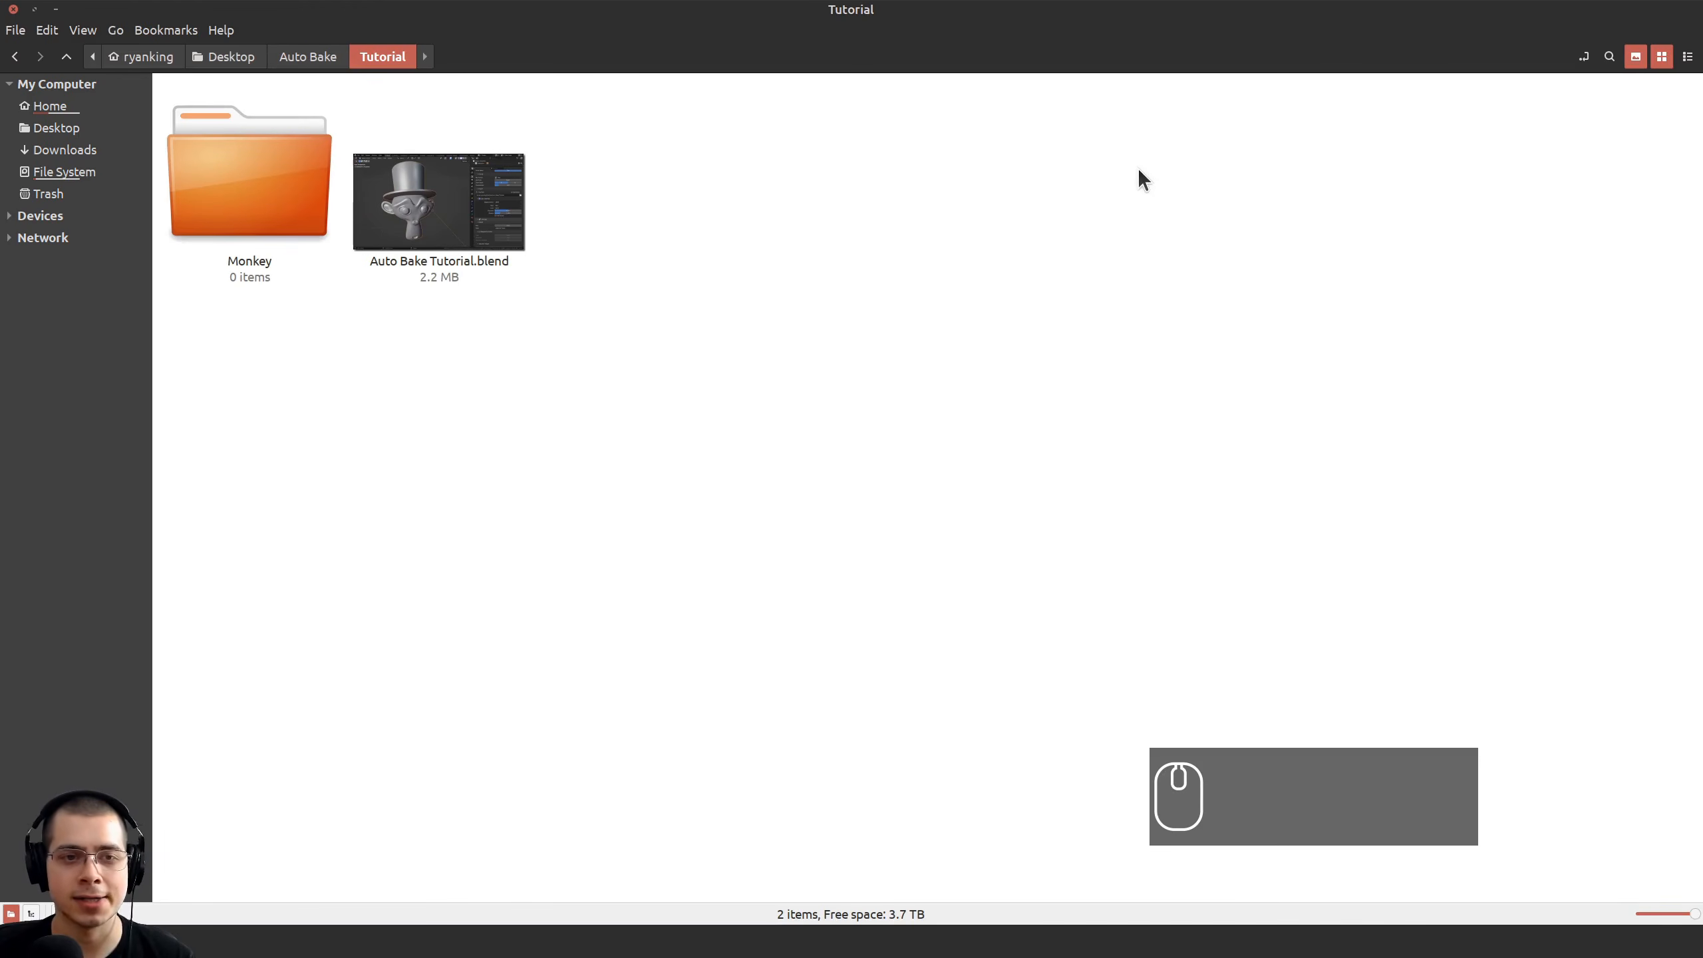
# Switch to the file manager and open the Monkey export folder inside the Tutorial folder.
pyautogui.click(373, 56)
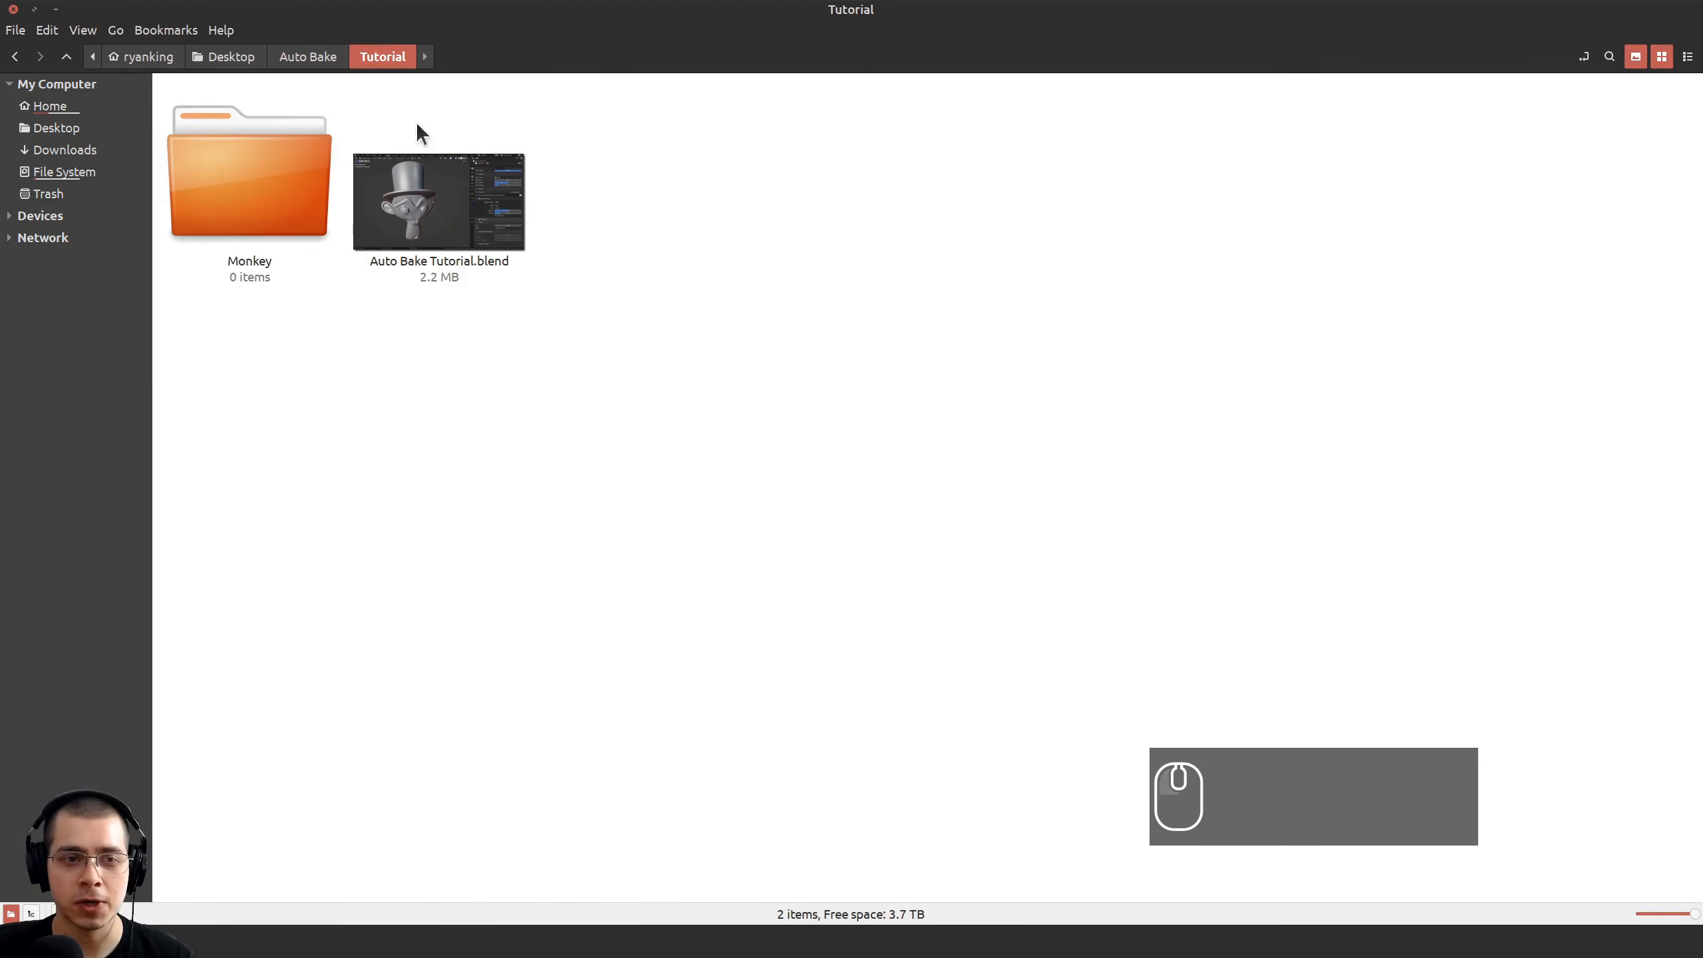
pyautogui.click(214, 232)
pyautogui.doubleClick(271, 186)
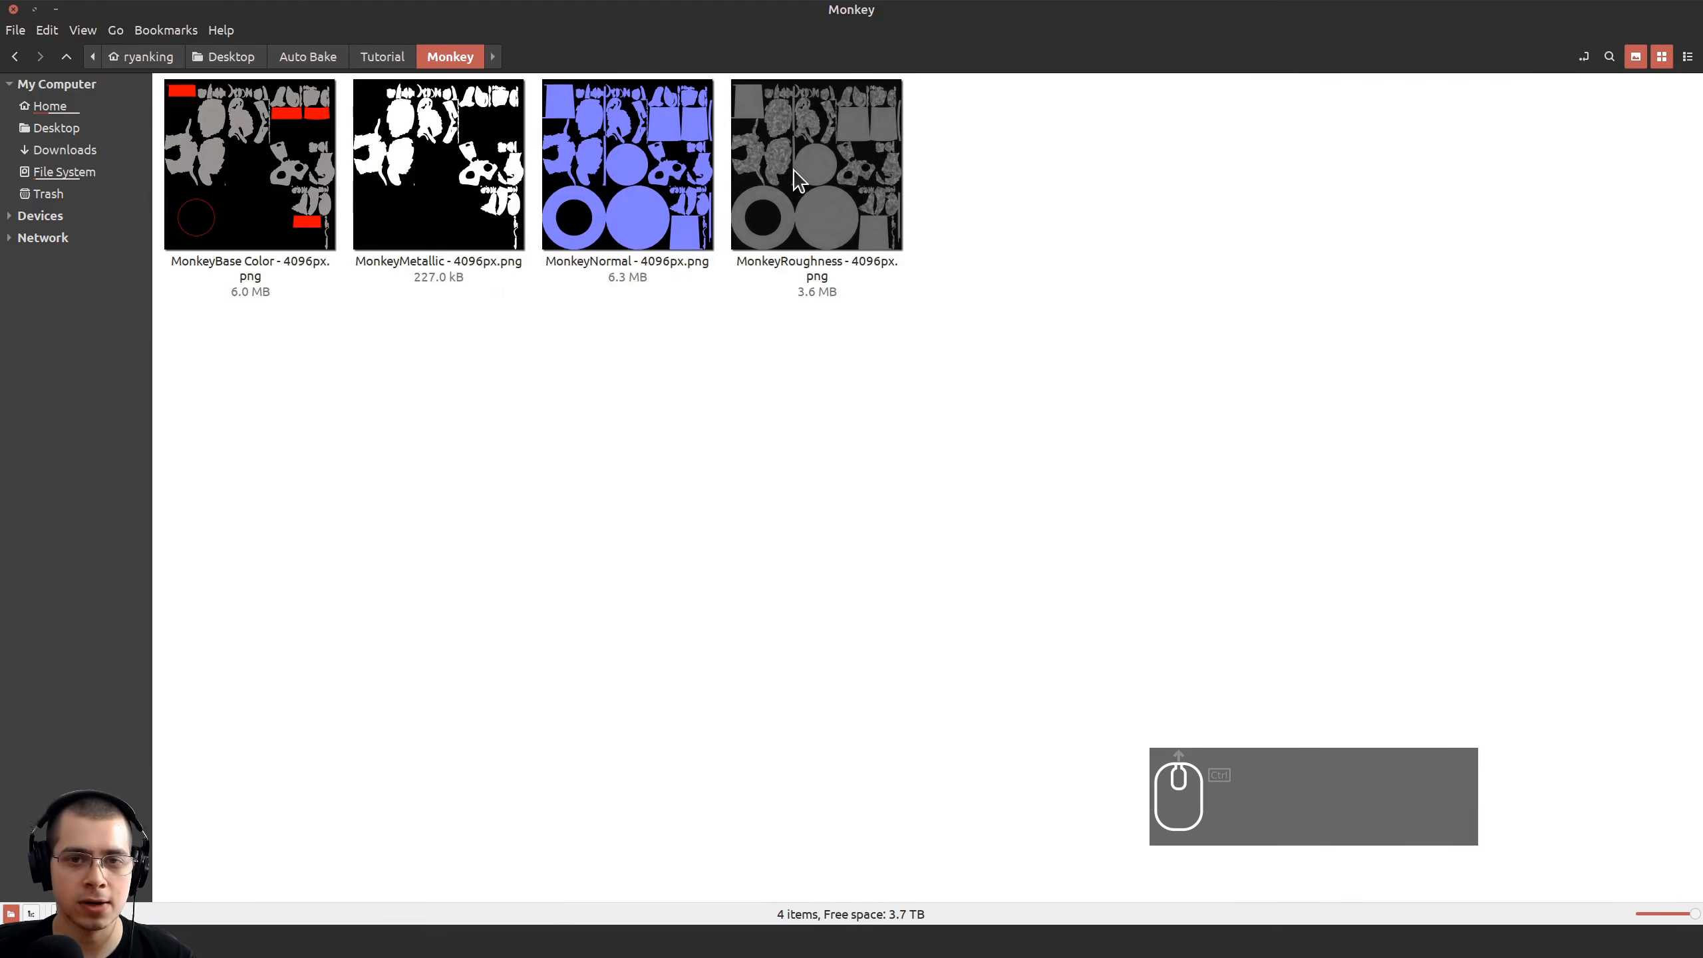
# View the exported base color, metallic, normal and roughness PNG textures one after another and close the image viewer.
pyautogui.doubleClick(315, 285)
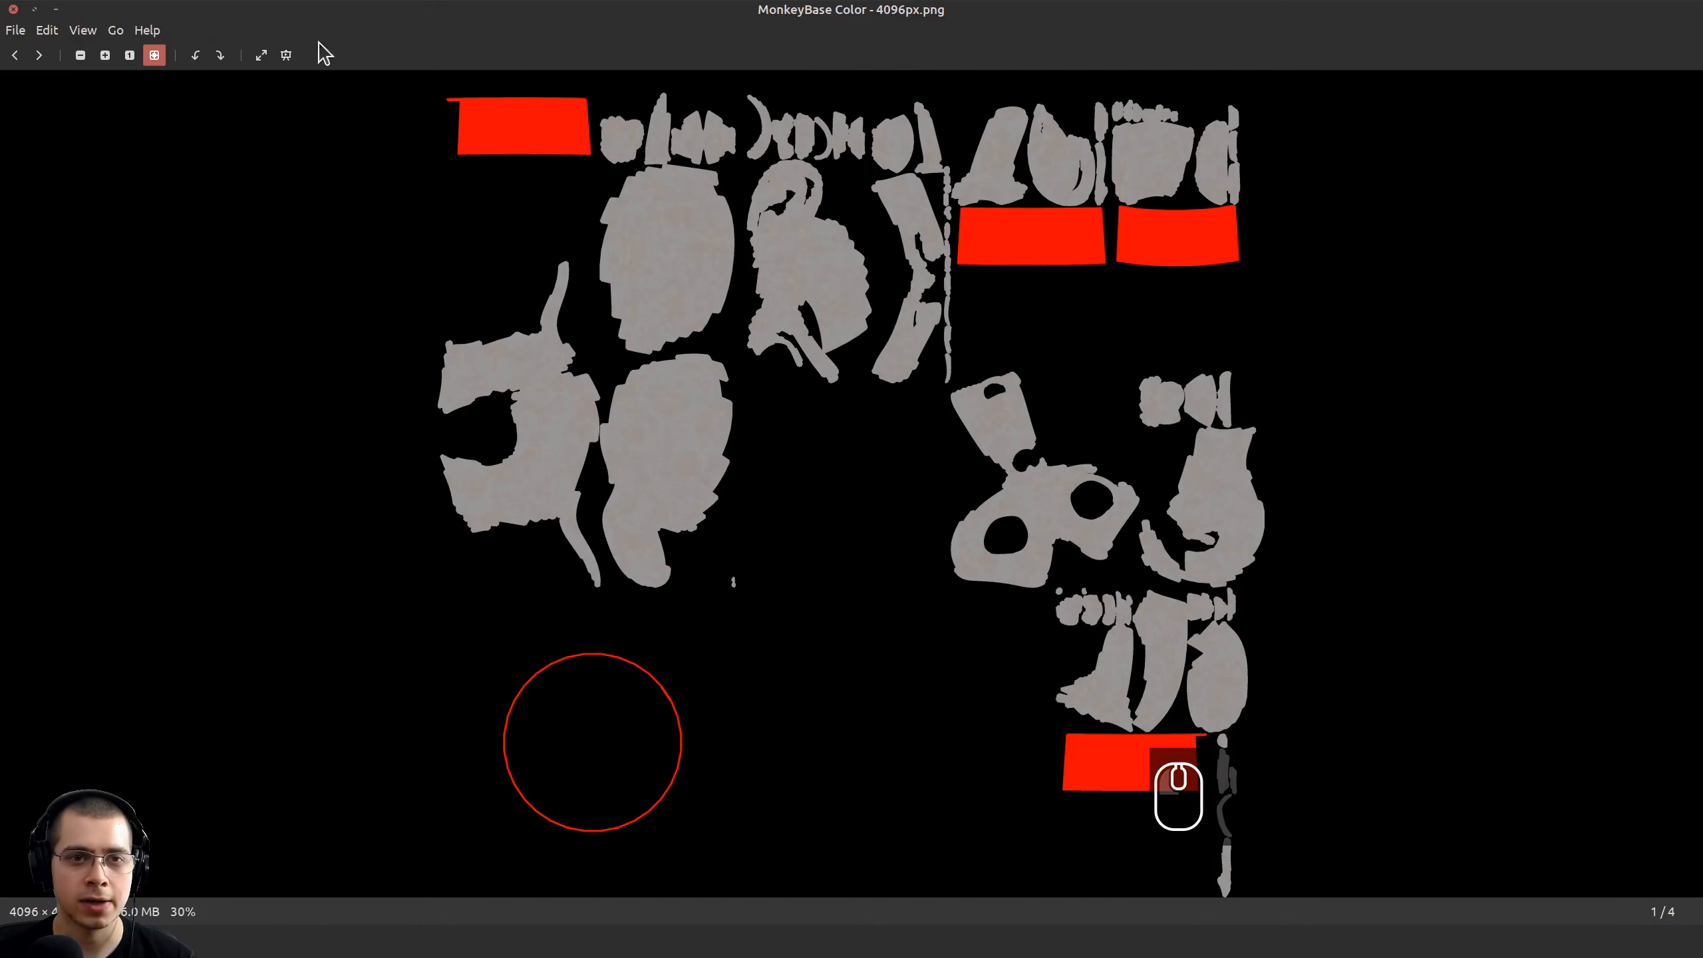
pyautogui.click(39, 56)
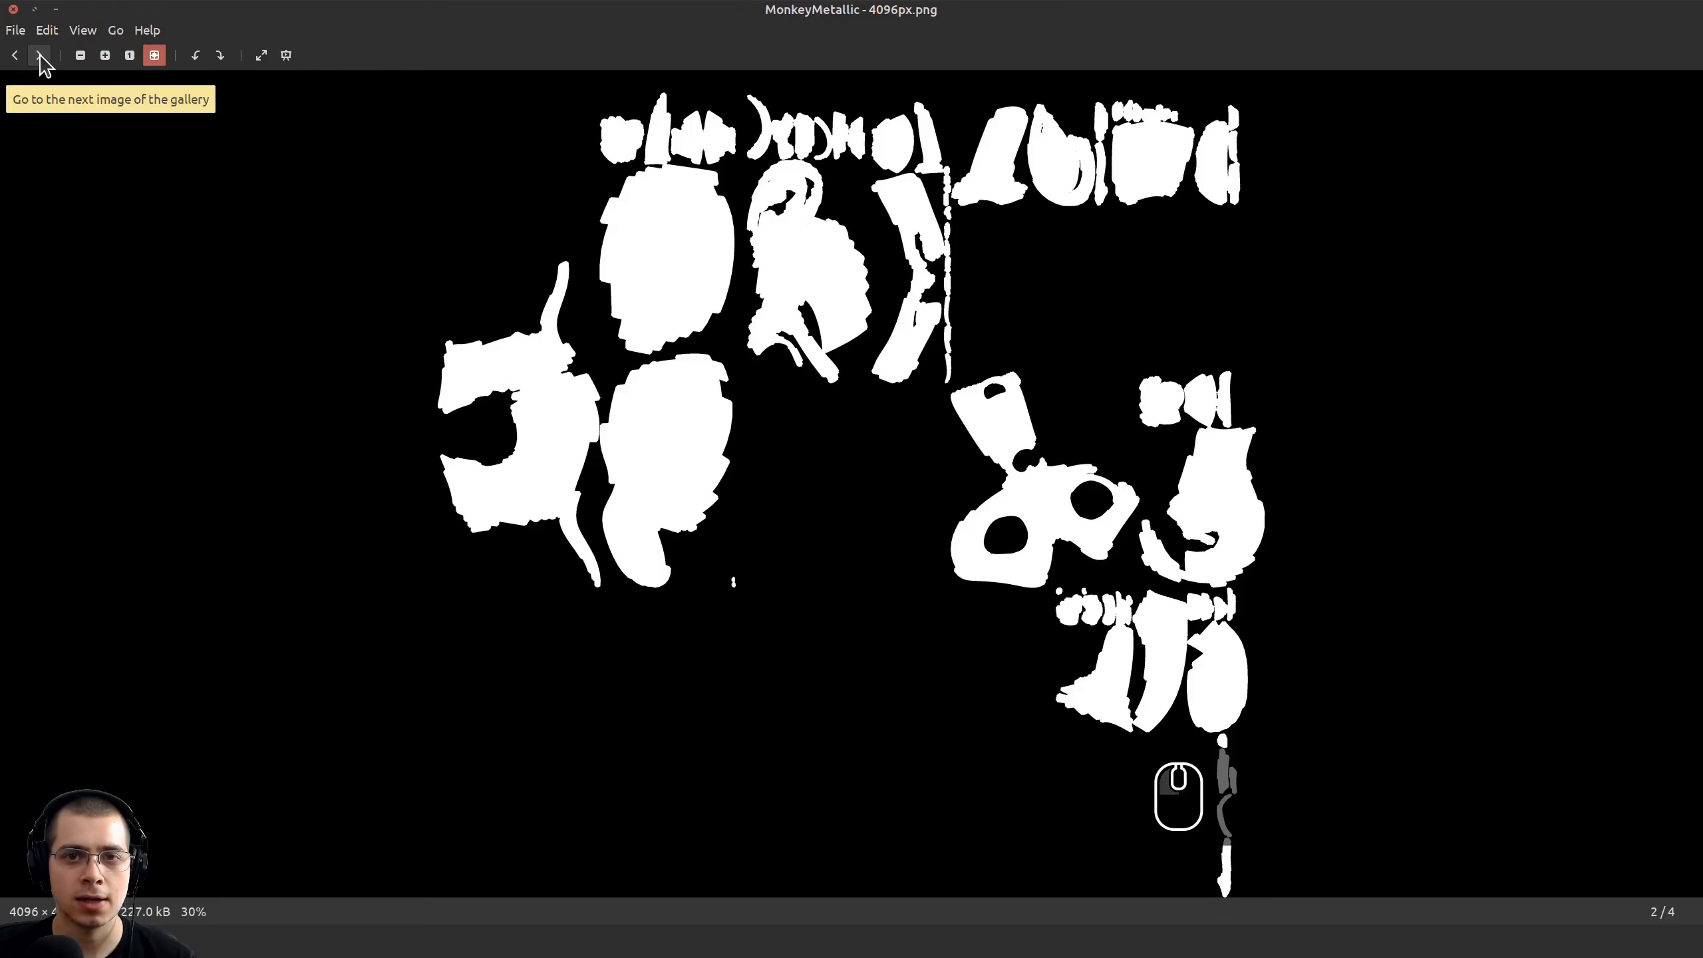
pyautogui.click(40, 57)
pyautogui.click(38, 57)
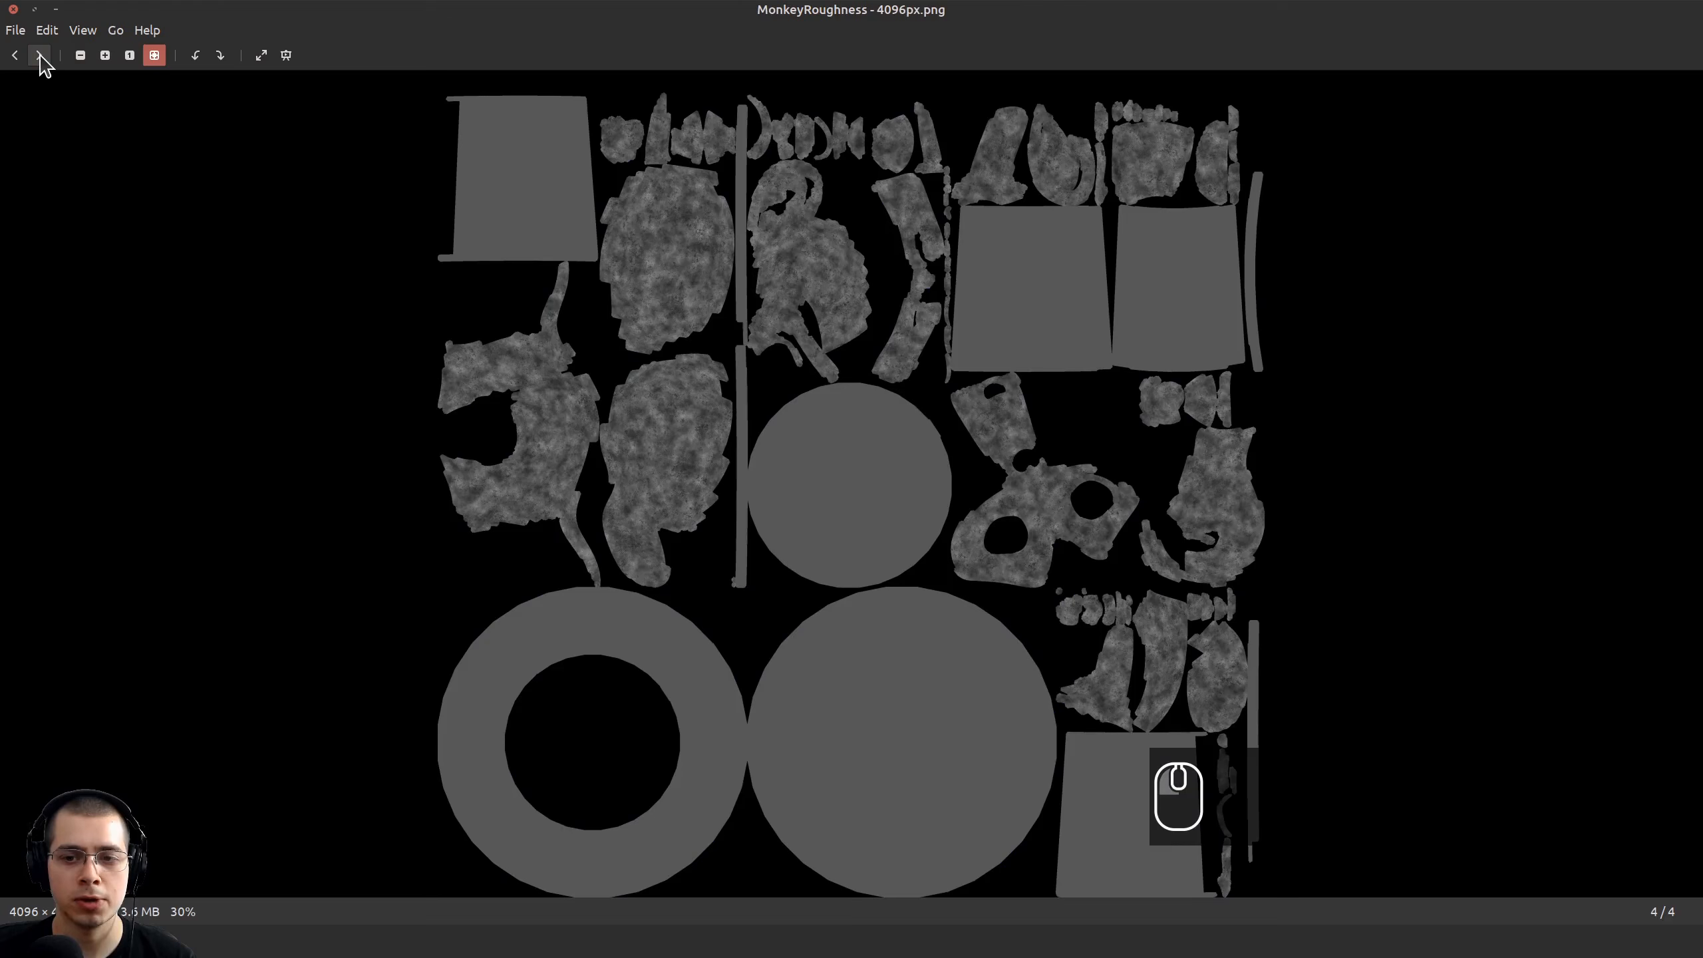
pyautogui.click(13, 9)
pyautogui.click(977, 479)
pyautogui.moveTo(1123, 474); pyautogui.dragTo(269, 197)
pyautogui.click(1017, 448)
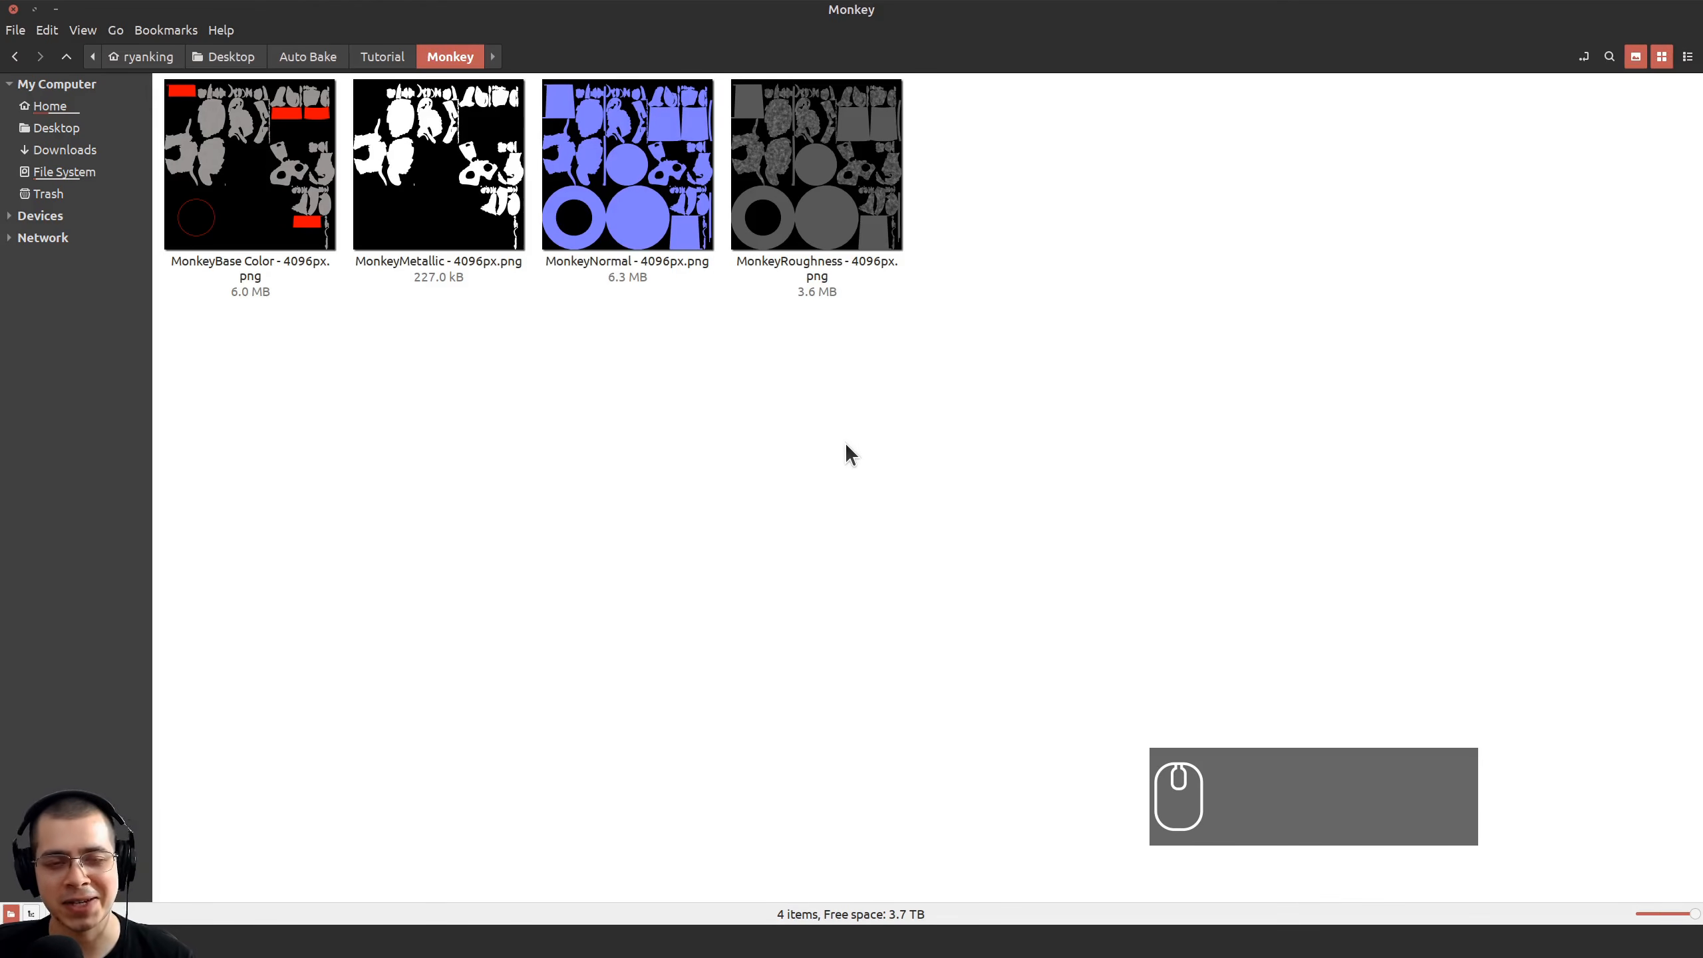
pyautogui.moveTo(877, 426); pyautogui.dragTo(342, 168)
pyautogui.click(797, 486)
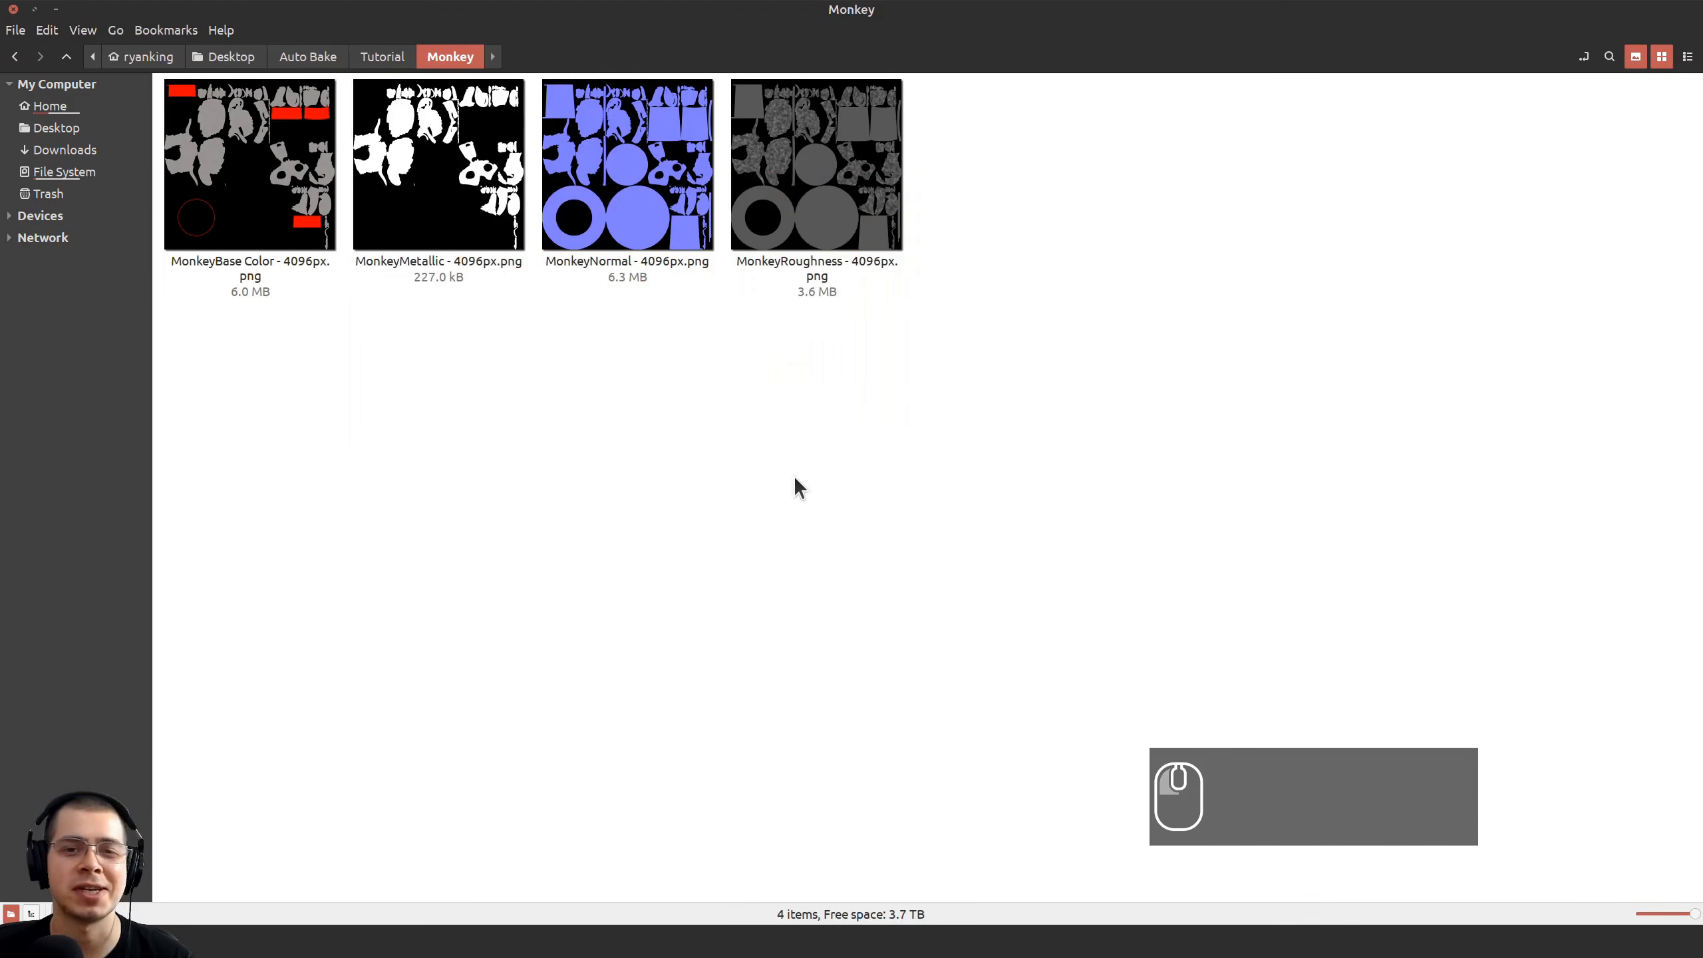
# Switch back to Blender and duplicate the monkey head, placing the copy beside the original along the X axis.
pyautogui.hotkey('ctrl', 'alt', 'Left')
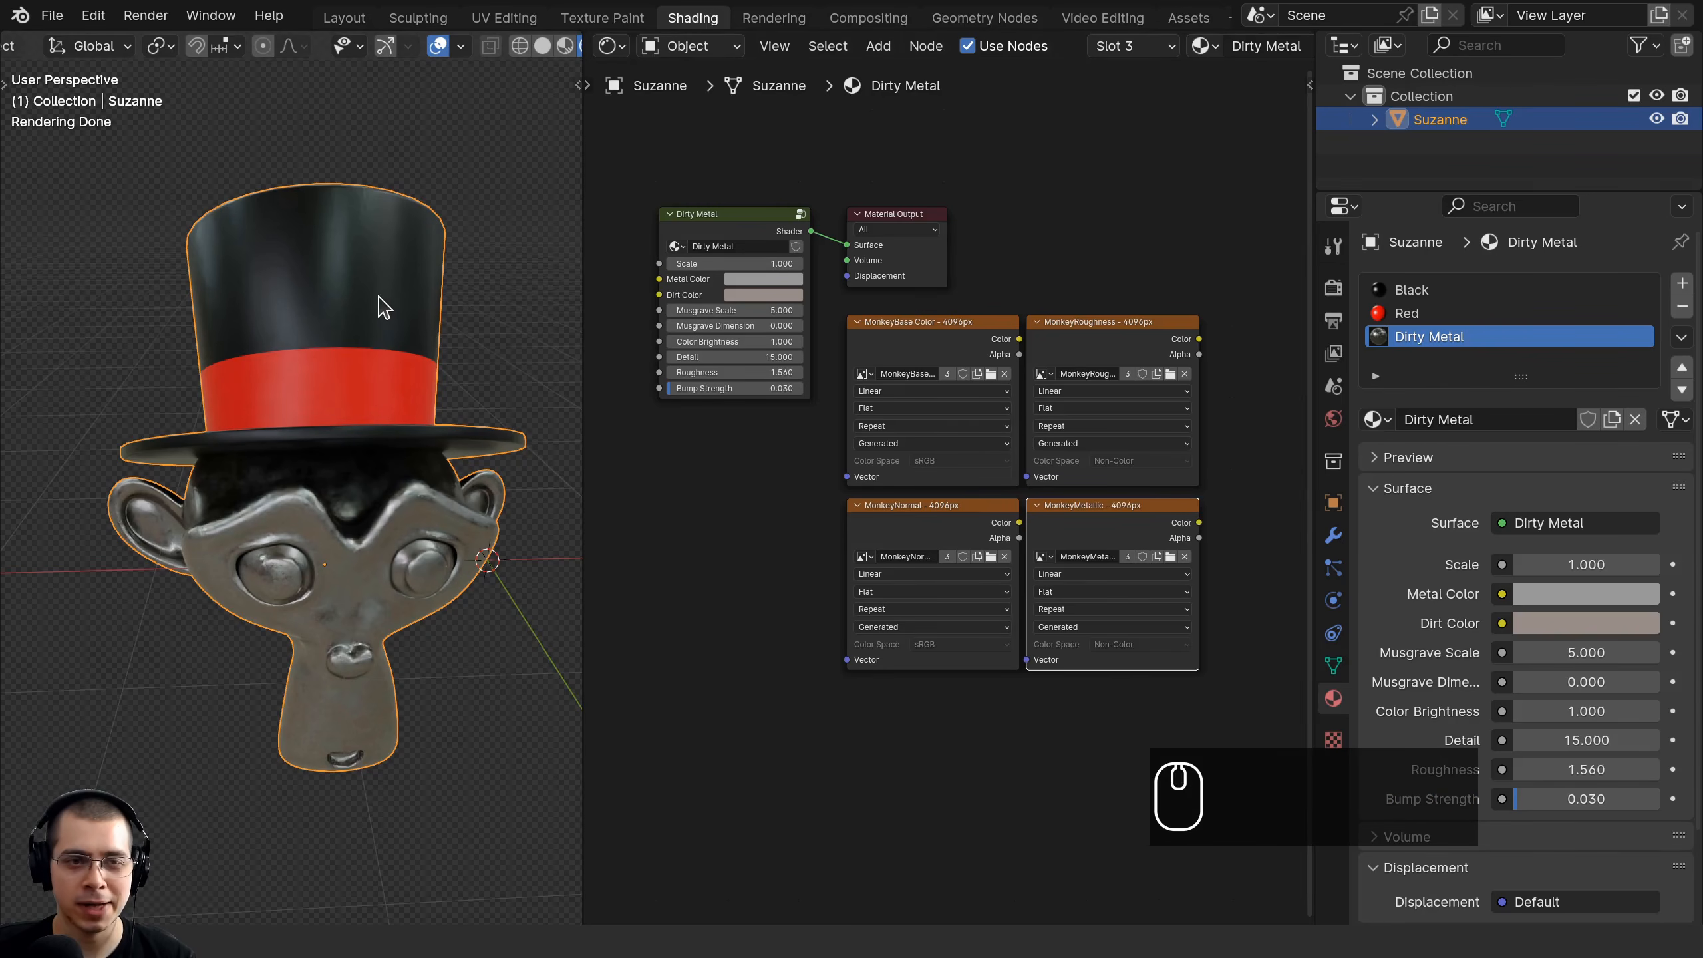
pyautogui.press('g')
pyautogui.rightClick(372, 347)
pyautogui.scroll(-2, 373, 361)
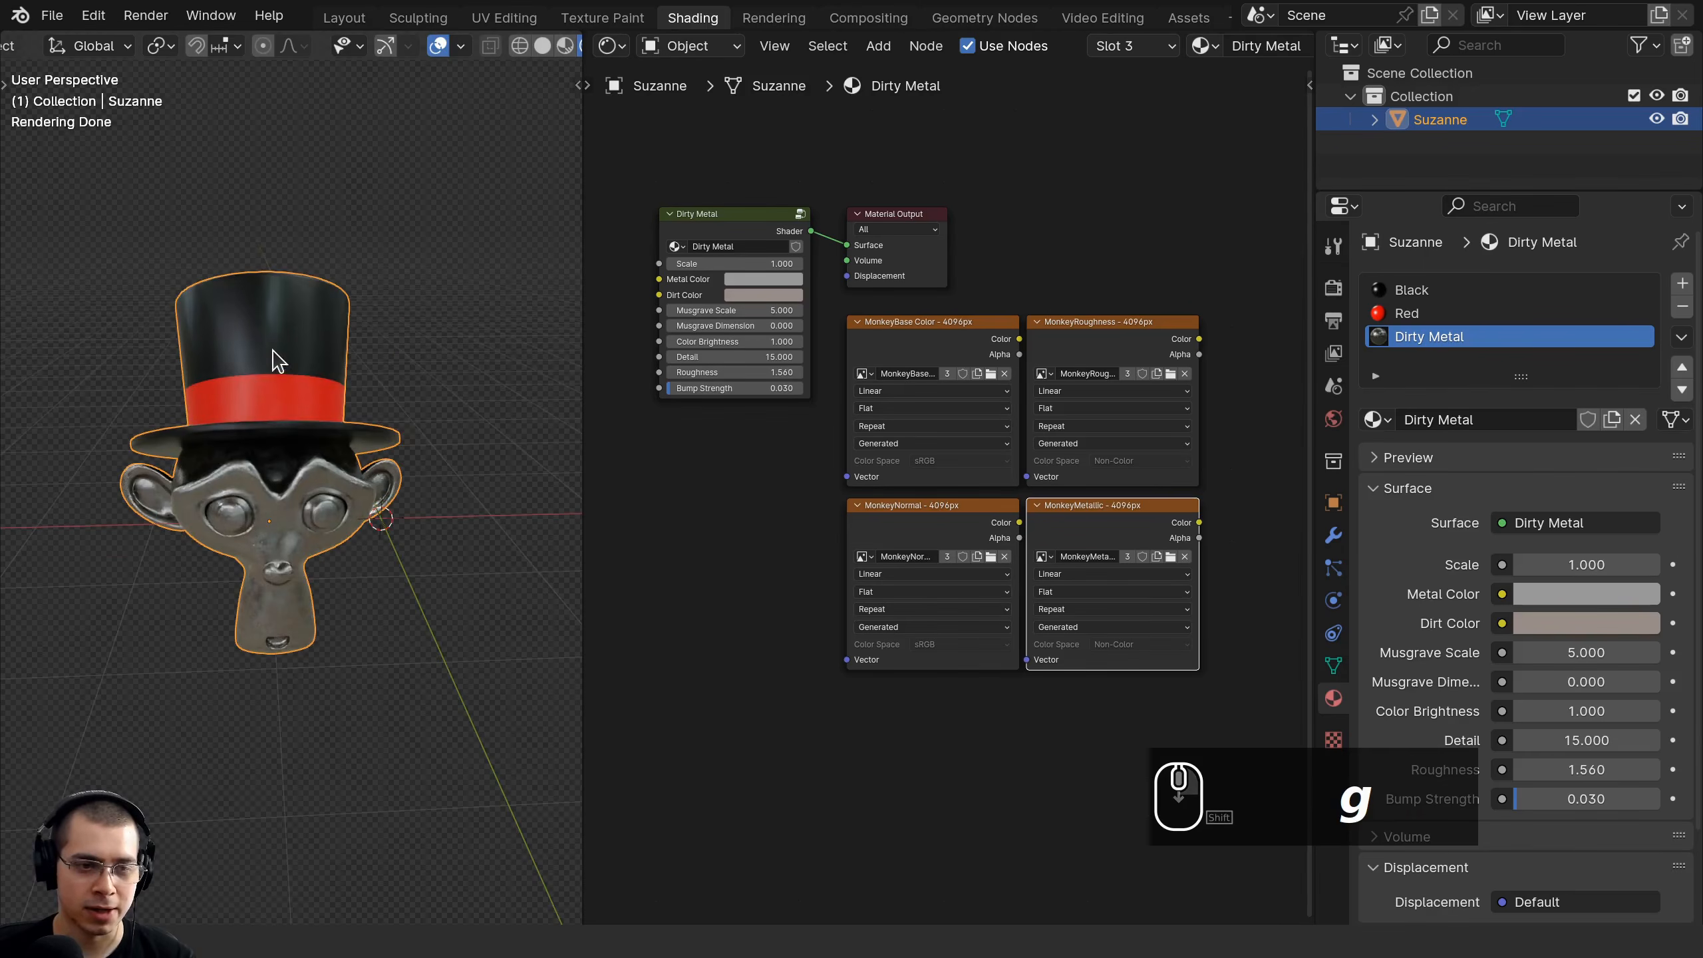
pyautogui.hotkey('shift', 'd')
pyautogui.press('x')
pyautogui.click(524, 346)
pyautogui.moveTo(524, 346); pyautogui.dragTo(402, 345, button='middle')
pyautogui.press('g')
pyautogui.middleClick(396, 345)
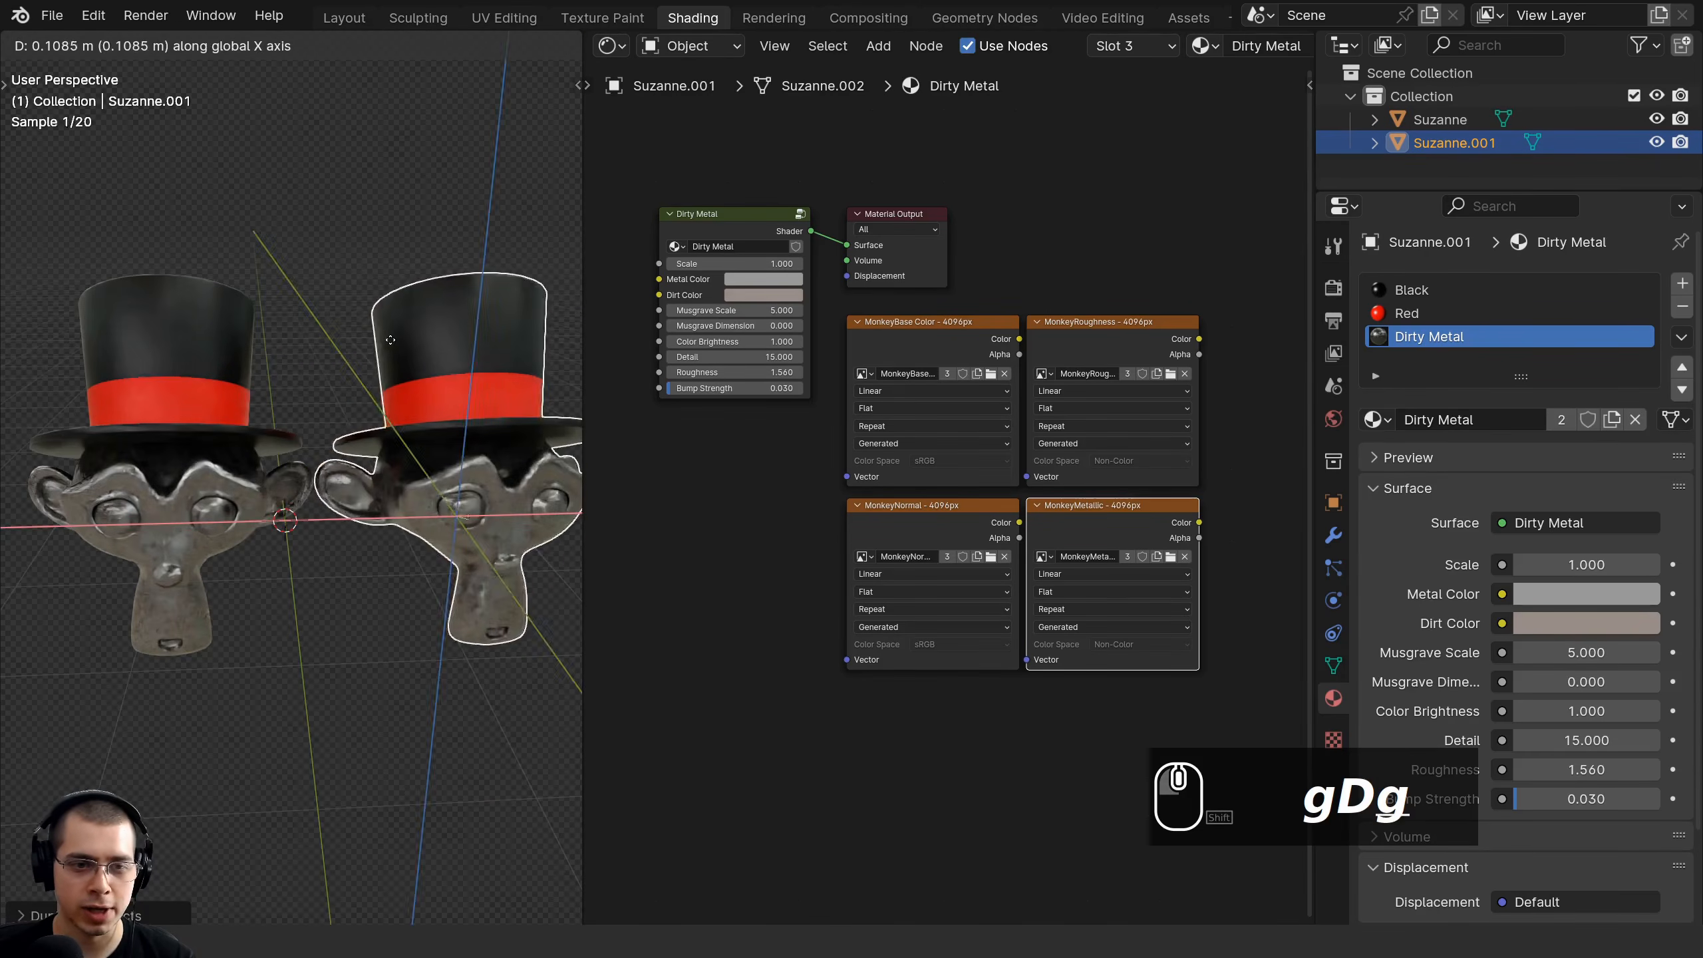
pyautogui.click(375, 344)
# Select the duplicated monkey head and frame it in the viewport for a closer look.
pyautogui.press('a')
pyautogui.scroll(-1, 363, 362)
pyautogui.scroll(1, 357, 413)
pyautogui.click(451, 397)
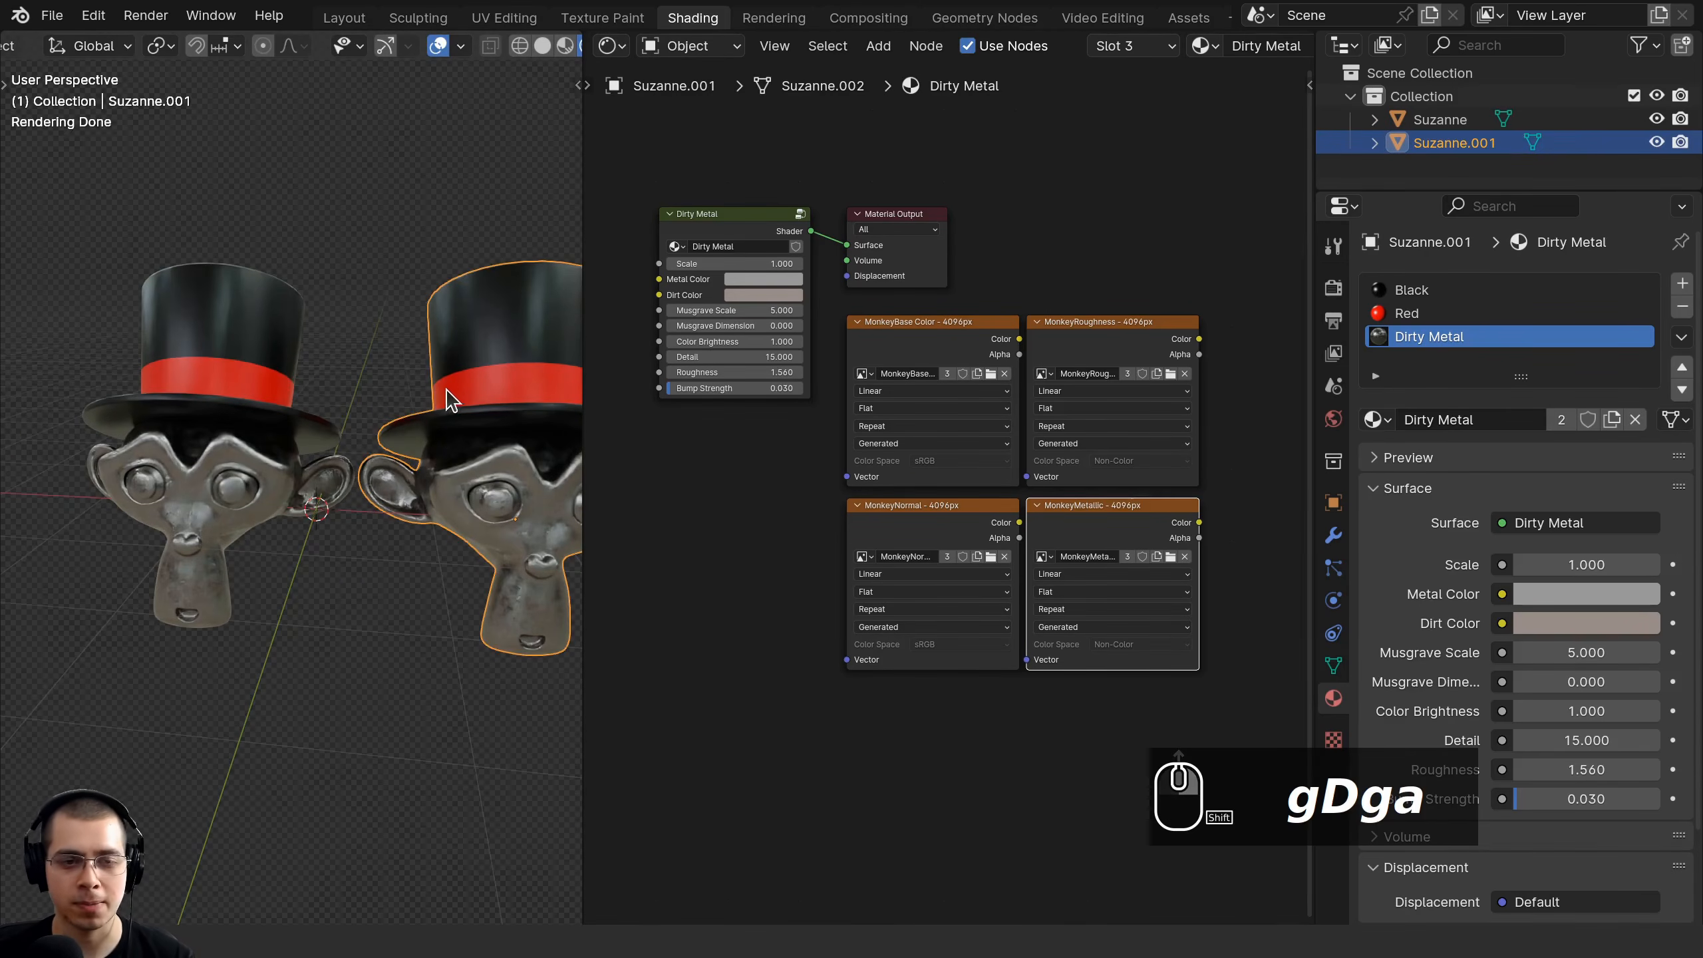
pyautogui.press('KP_Decimal')
pyautogui.press('g')
pyautogui.rightClick(349, 486)
pyautogui.keyDown('shift'); pyautogui.moveTo(60, 389); pyautogui.dragTo(386, 396, button='middle'); pyautogui.keyUp('shift')
# Select the original monkey head, Suzanne, and leave its position as it is.
pyautogui.click(248, 467)
pyautogui.scroll(-2, 229, 487)
pyautogui.scroll(2, 346, 418)
pyautogui.scroll(-2, 346, 419)
pyautogui.press('g')
pyautogui.press('g')
pyautogui.rightClick(245, 461)
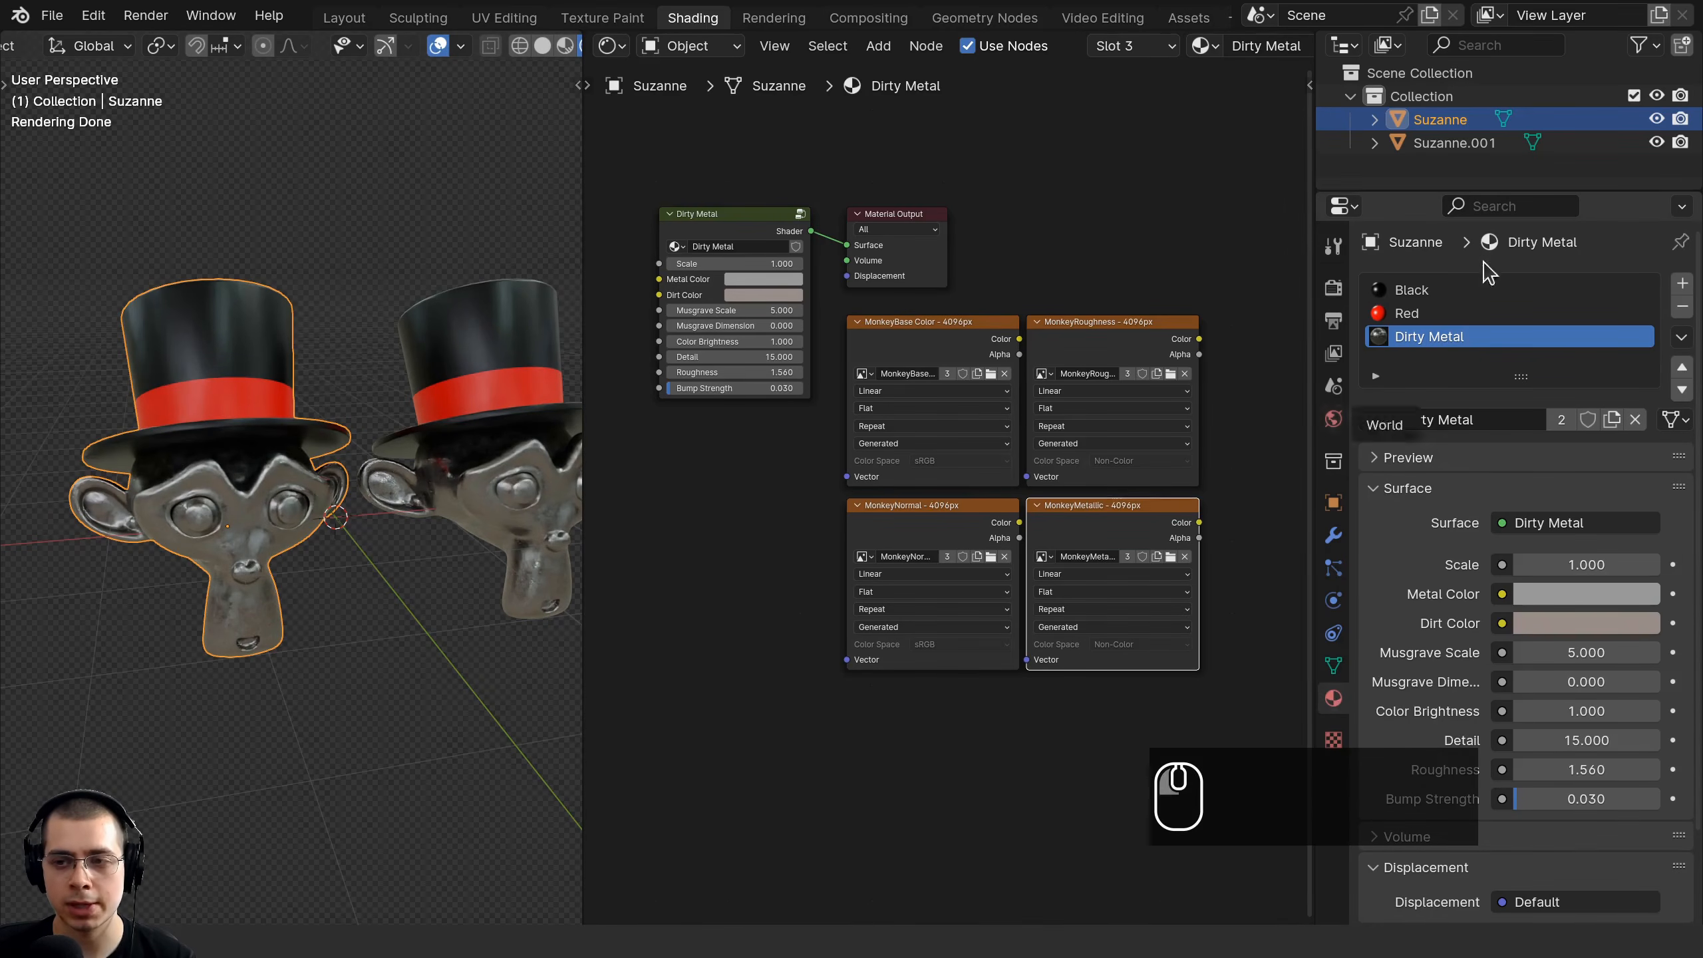
# Remove the Black, Red and Dirty Metal material slots from Suzanne.
pyautogui.click(1682, 306)
pyautogui.click(1682, 306)
pyautogui.click(1682, 307)
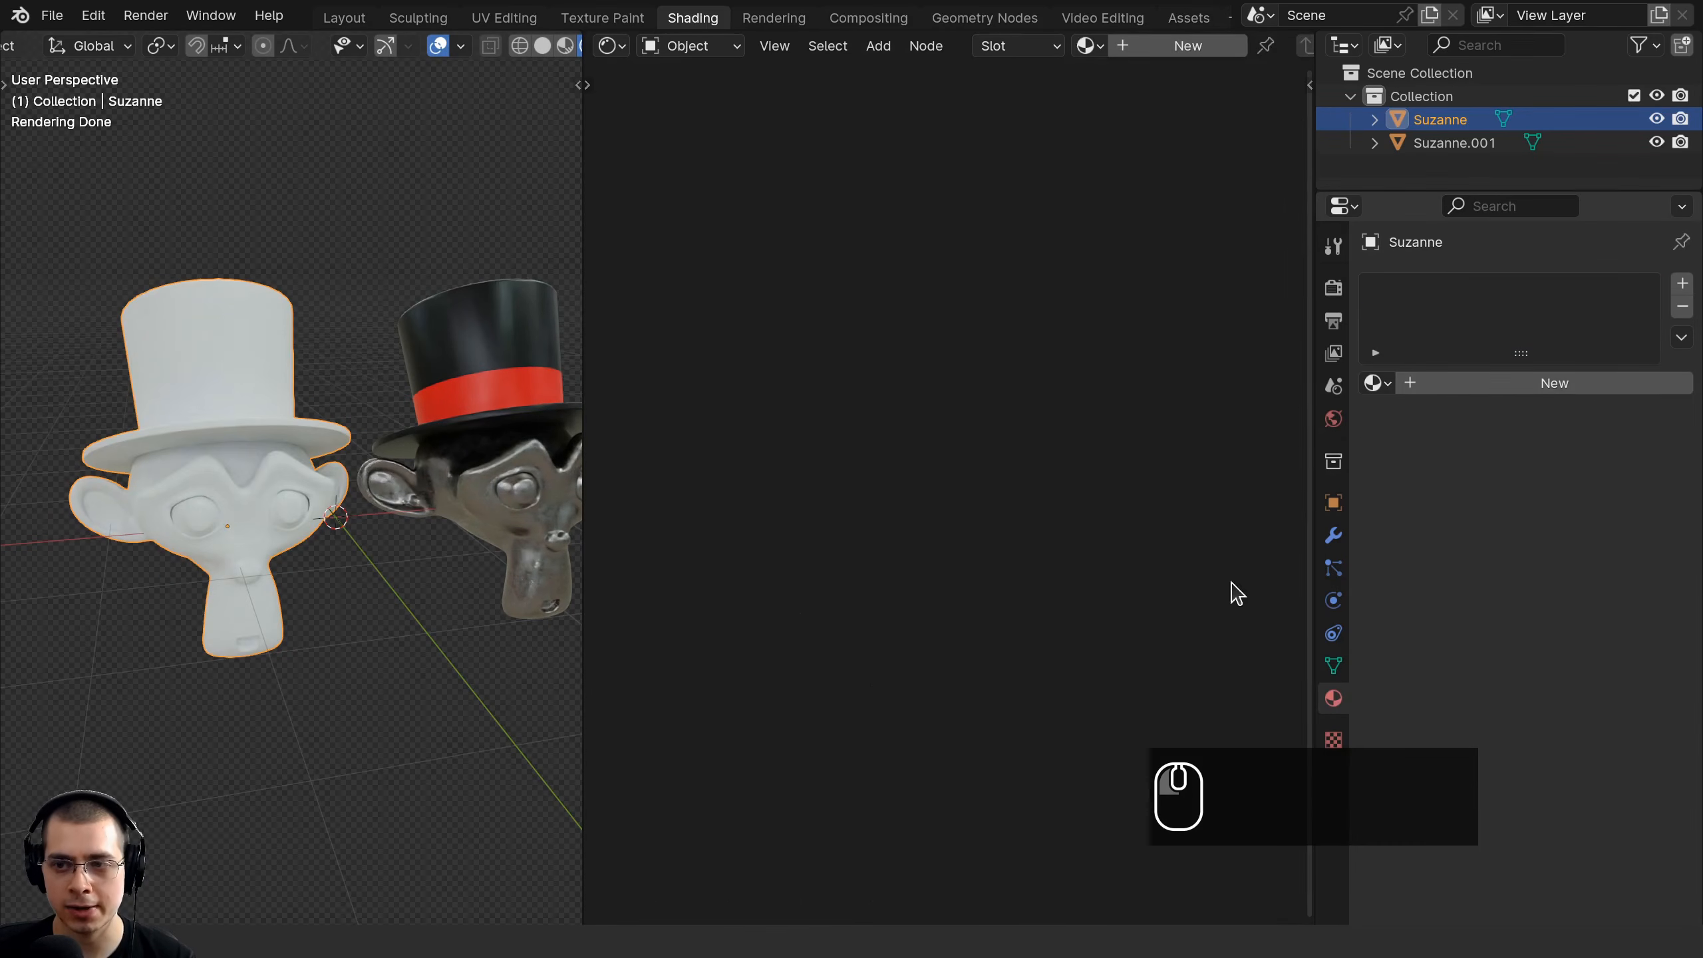
# Give Suzanne a new material named Baked Material and move its Principled BSDF node closer to the Material Output.
pyautogui.click(1479, 384)
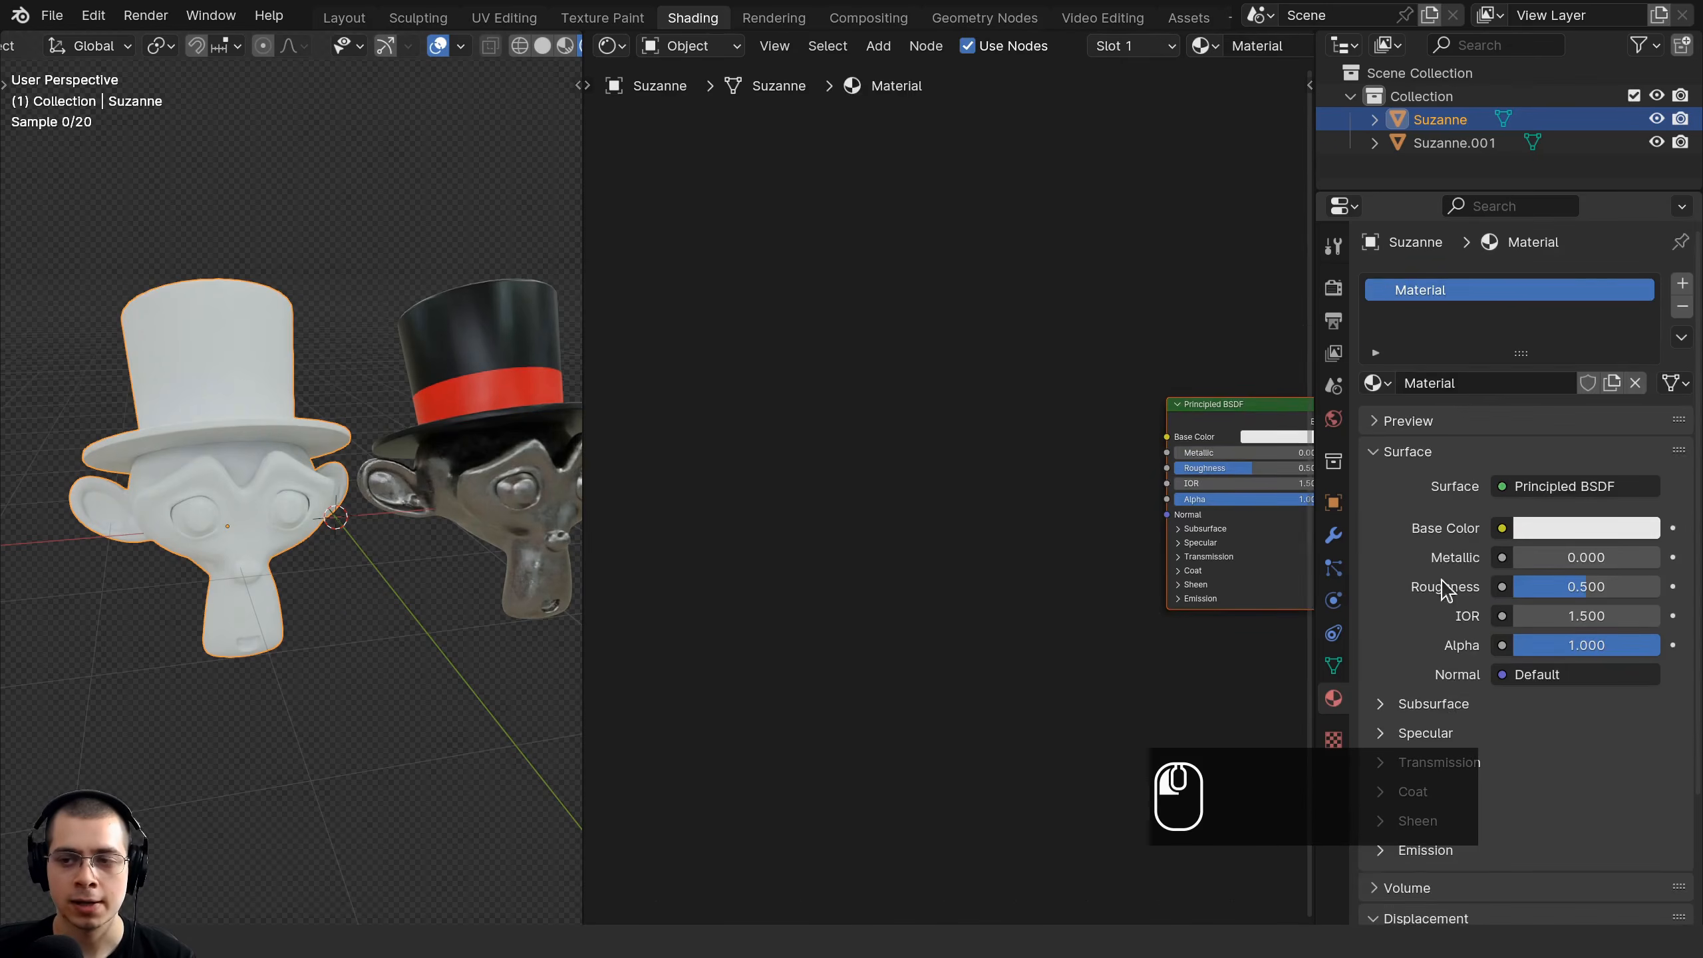
pyautogui.doubleClick(1466, 384)
pyautogui.write('Baked Material')
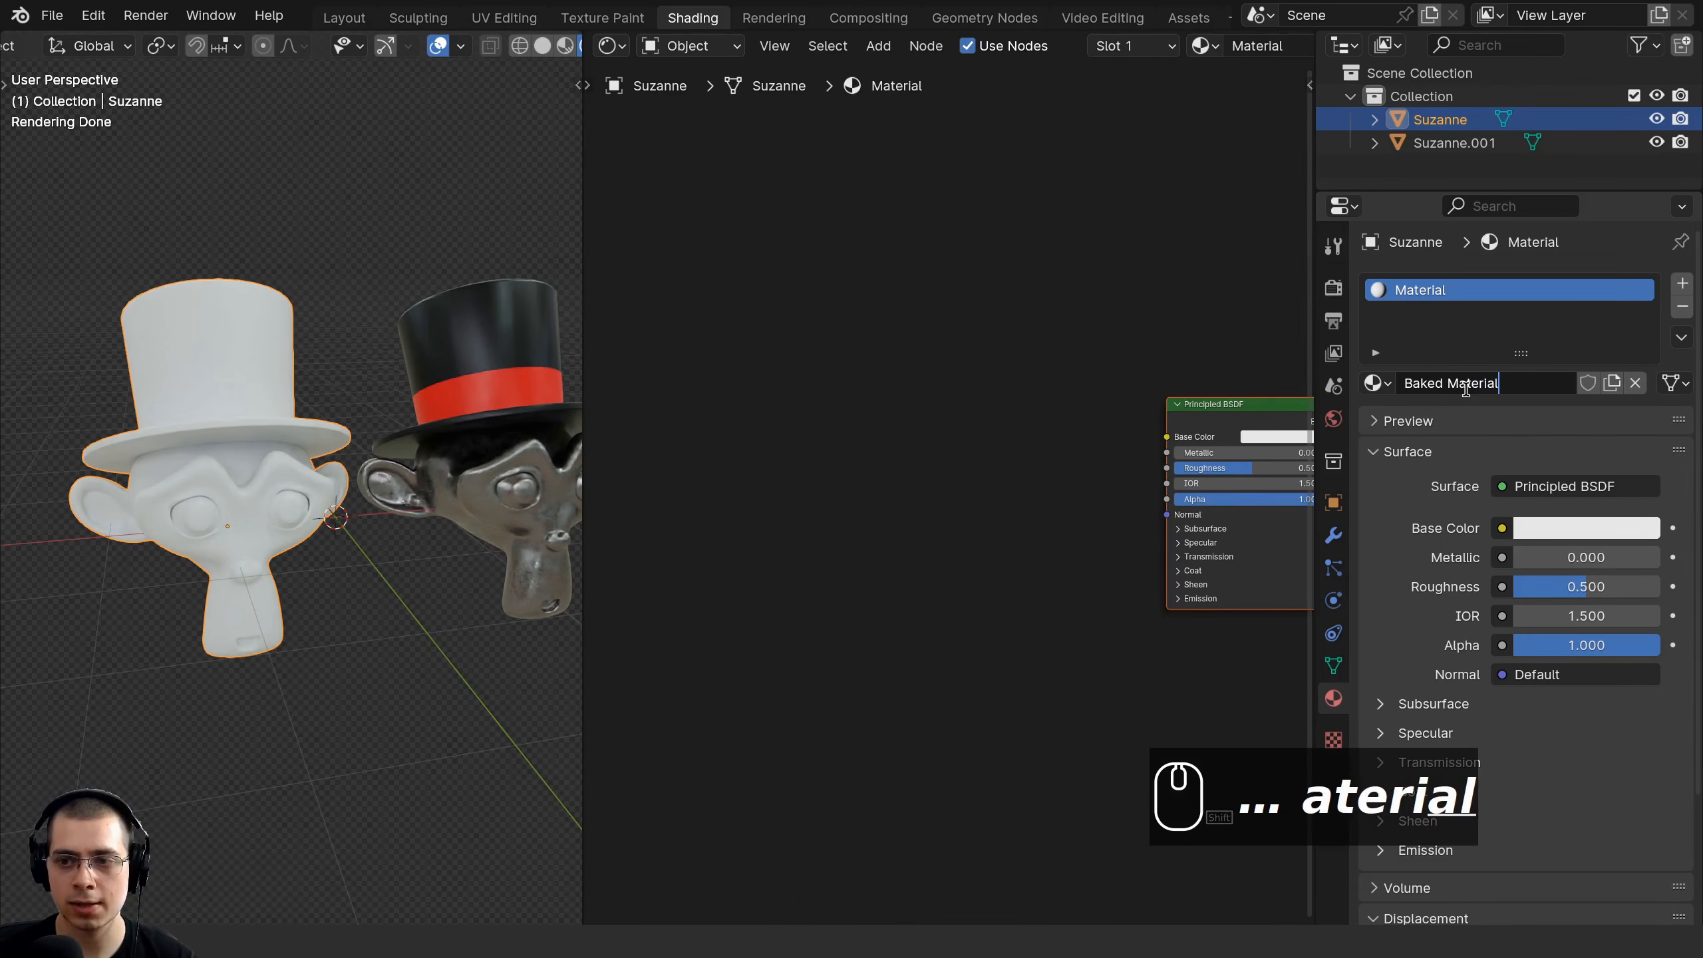
pyautogui.press('Return')
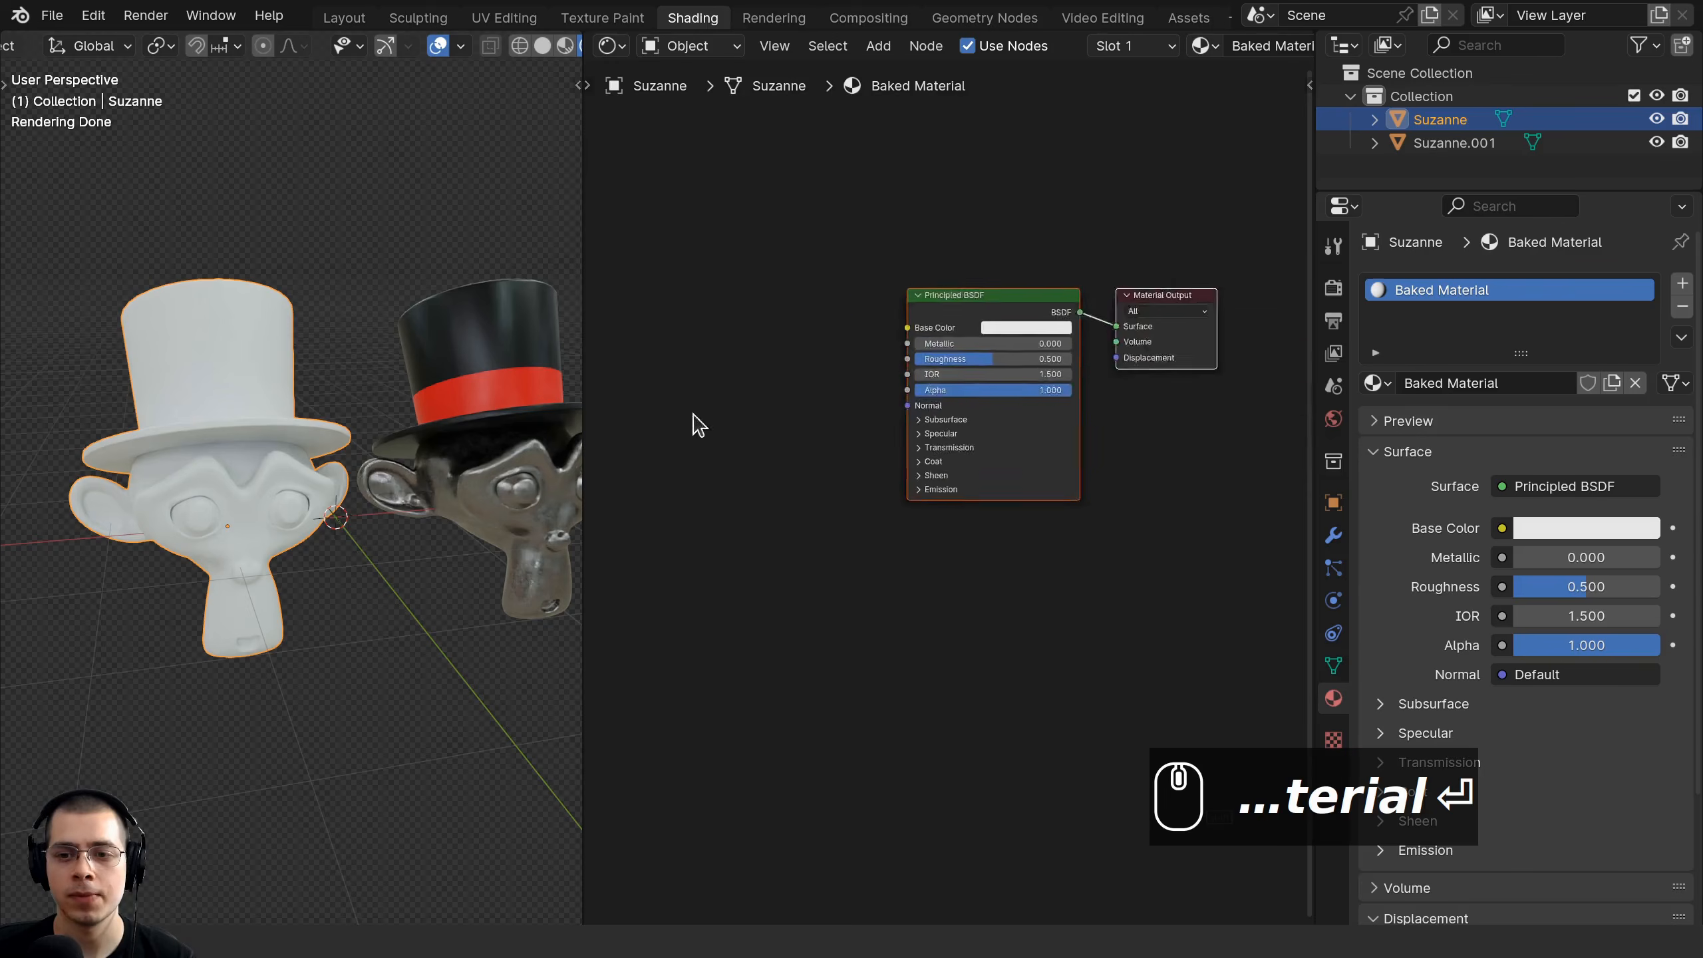
pyautogui.press('a')
pyautogui.moveTo(807, 234); pyautogui.dragTo(785, 322, button='middle')
pyautogui.moveTo(885, 275); pyautogui.dragTo(875, 423)
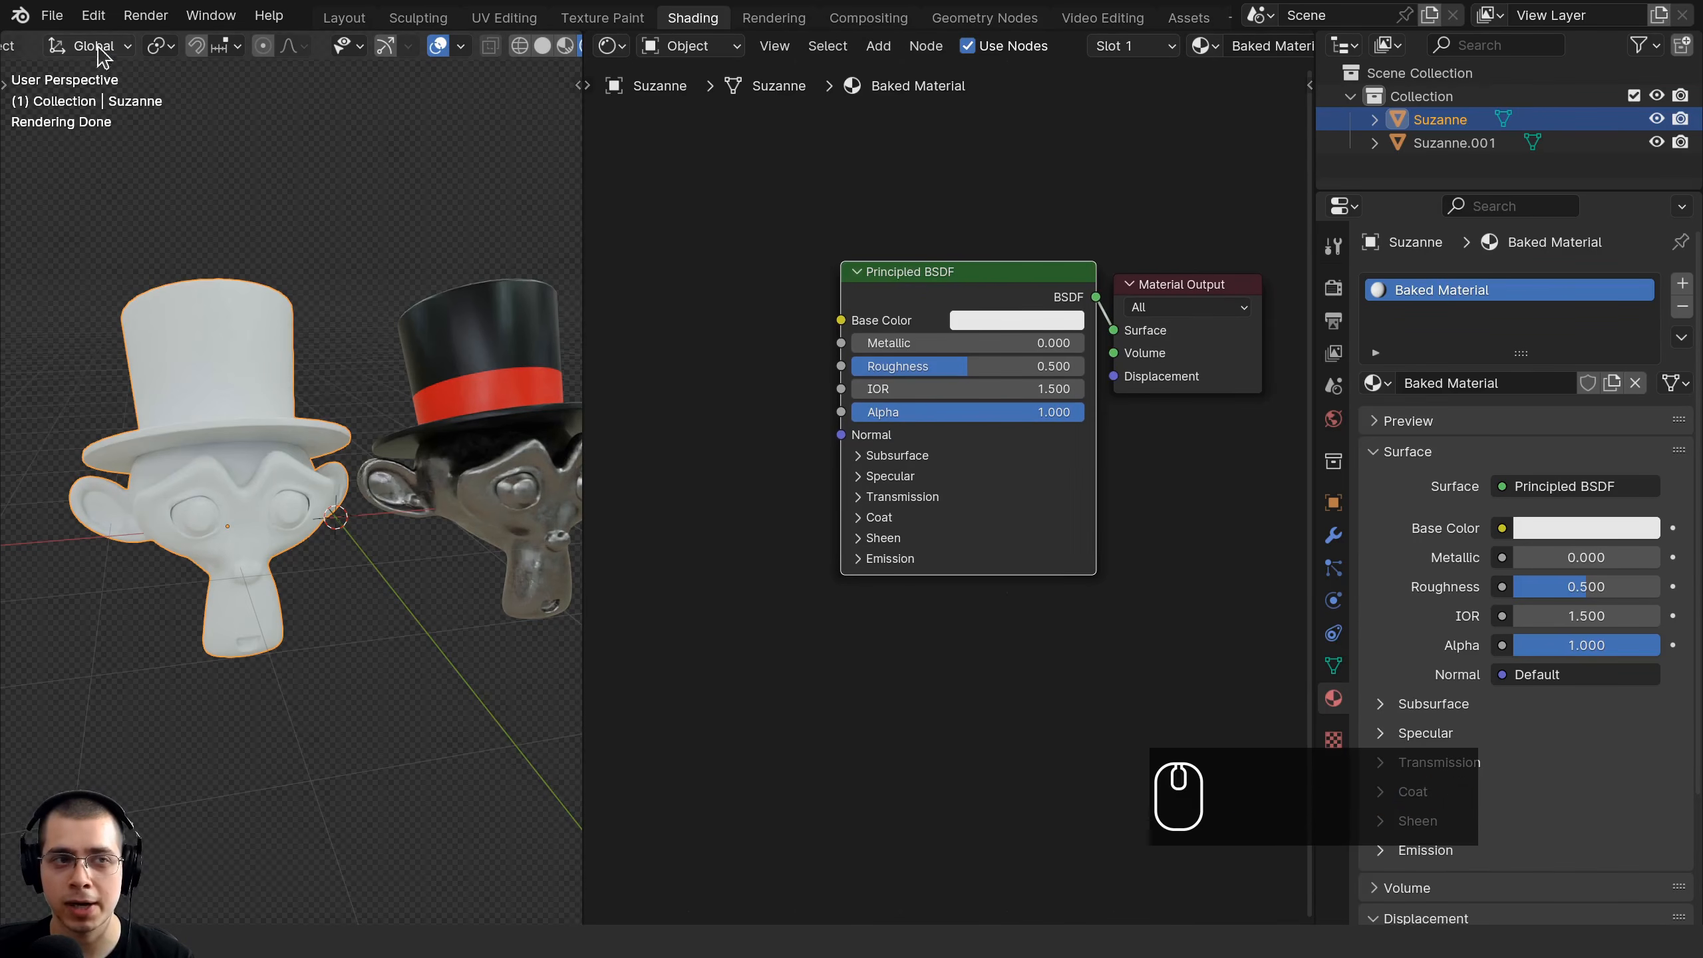
# Search the add-on preferences for "node", check the Node Wrangler entry's status and details, and close the preferences.
pyautogui.click(96, 18)
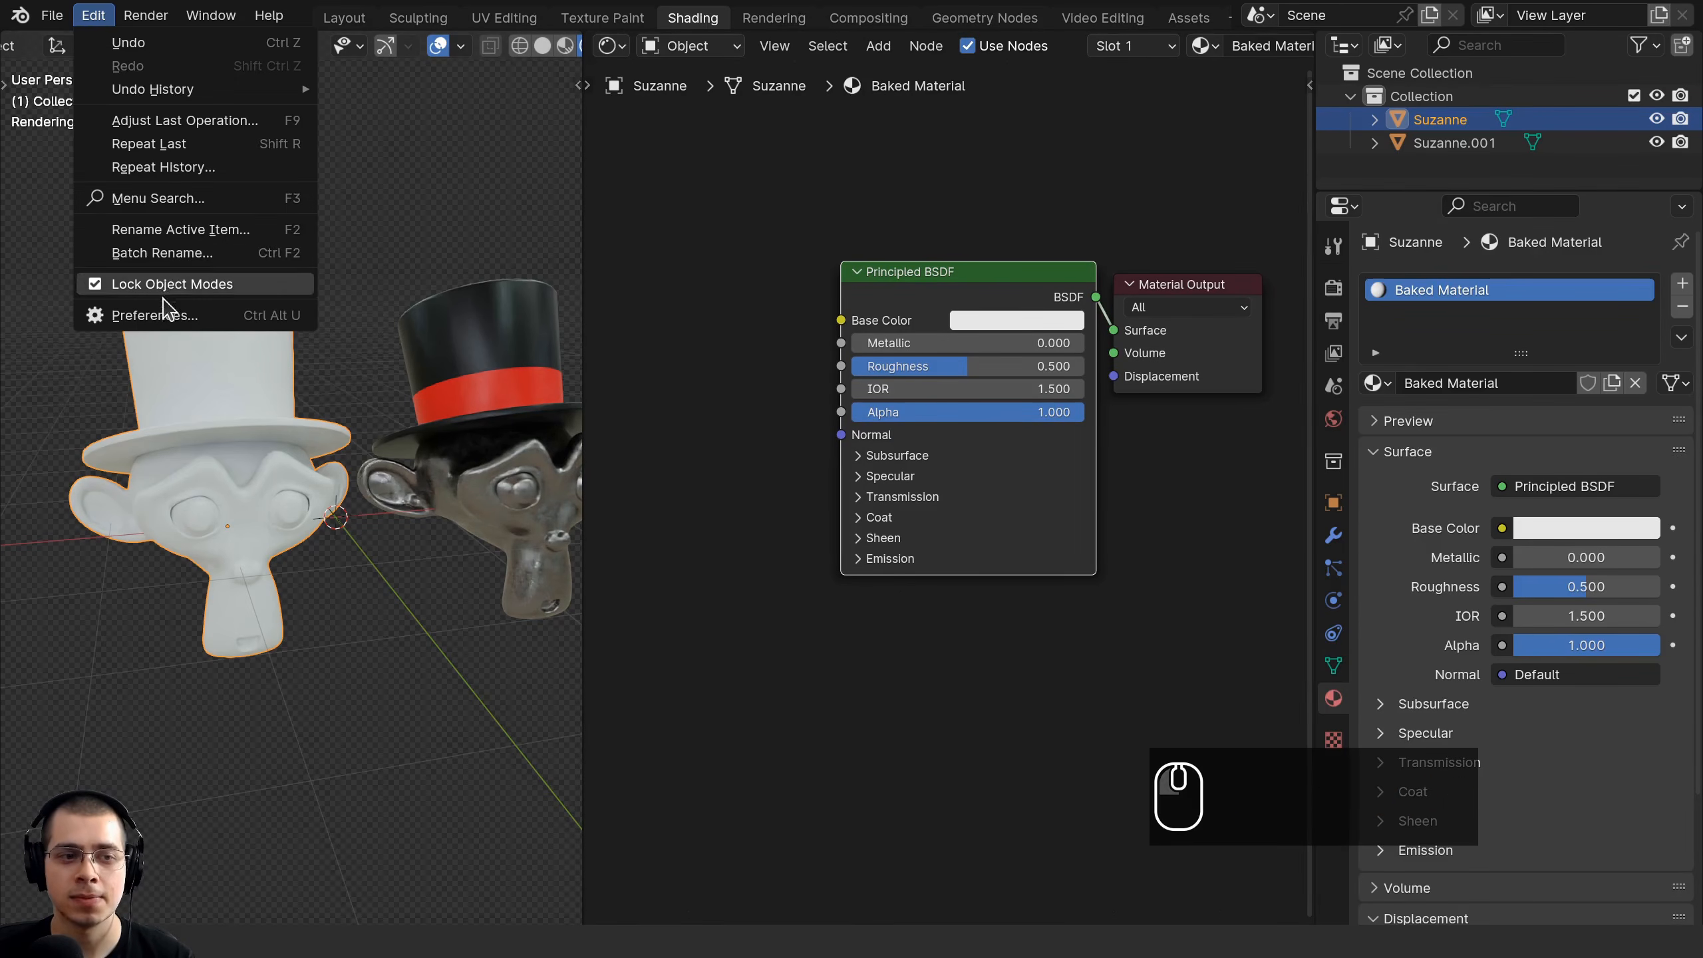
pyautogui.click(161, 314)
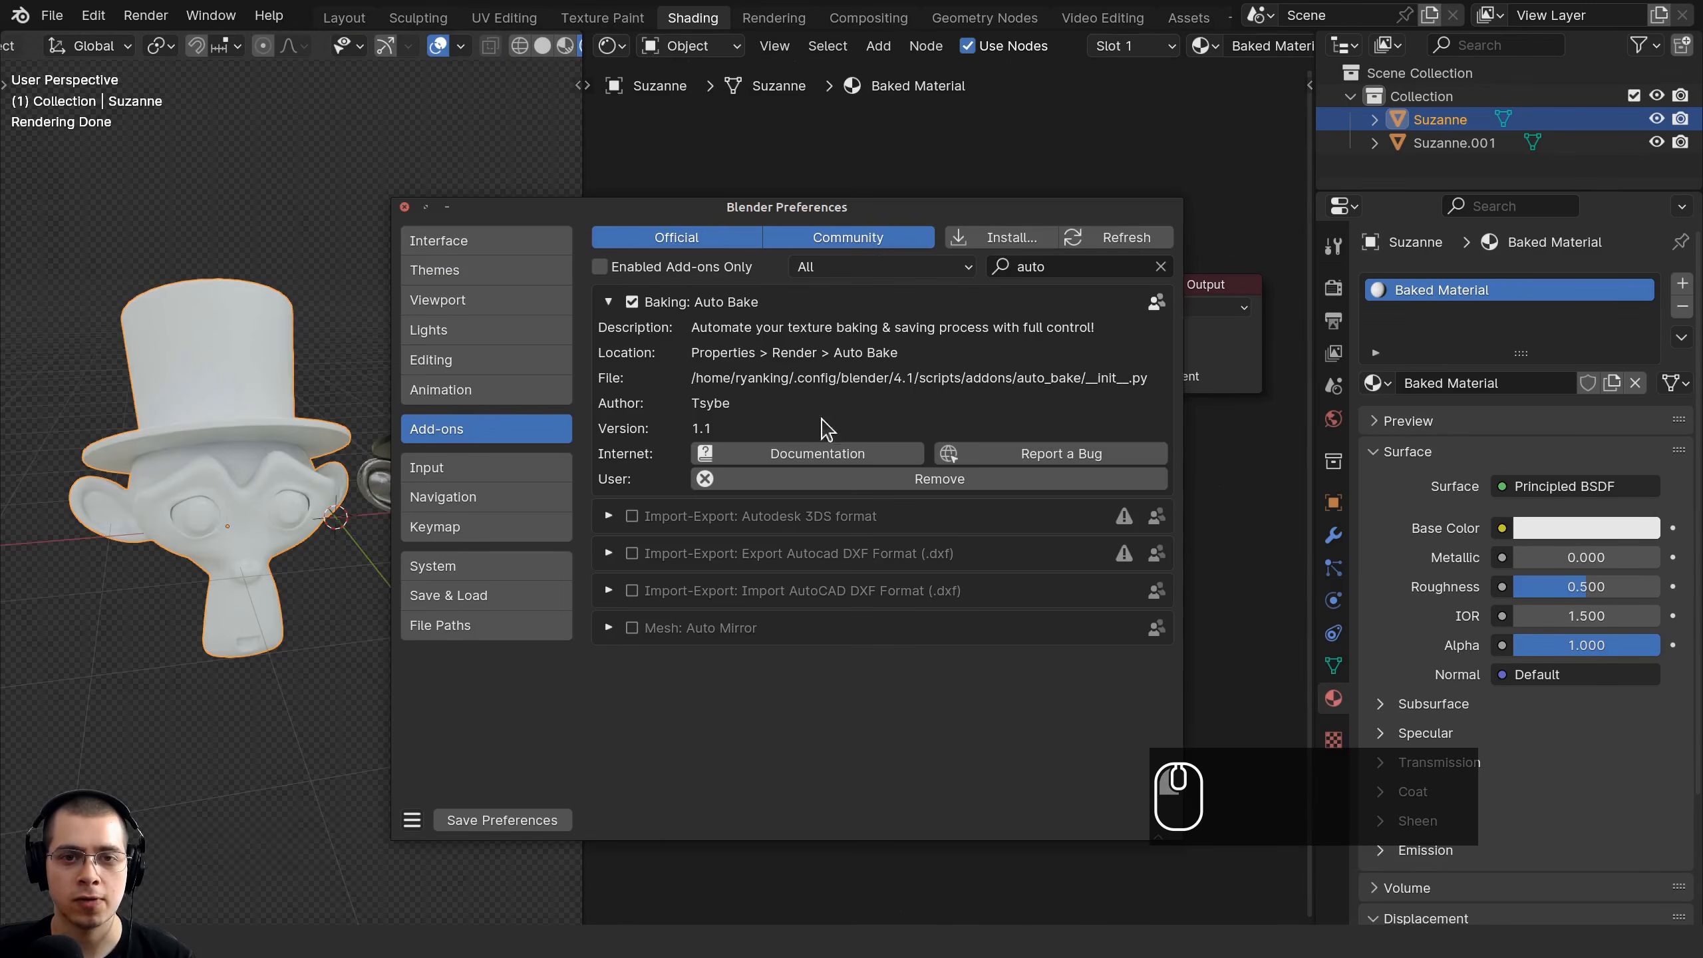
pyautogui.click(1047, 267)
pyautogui.write('node')
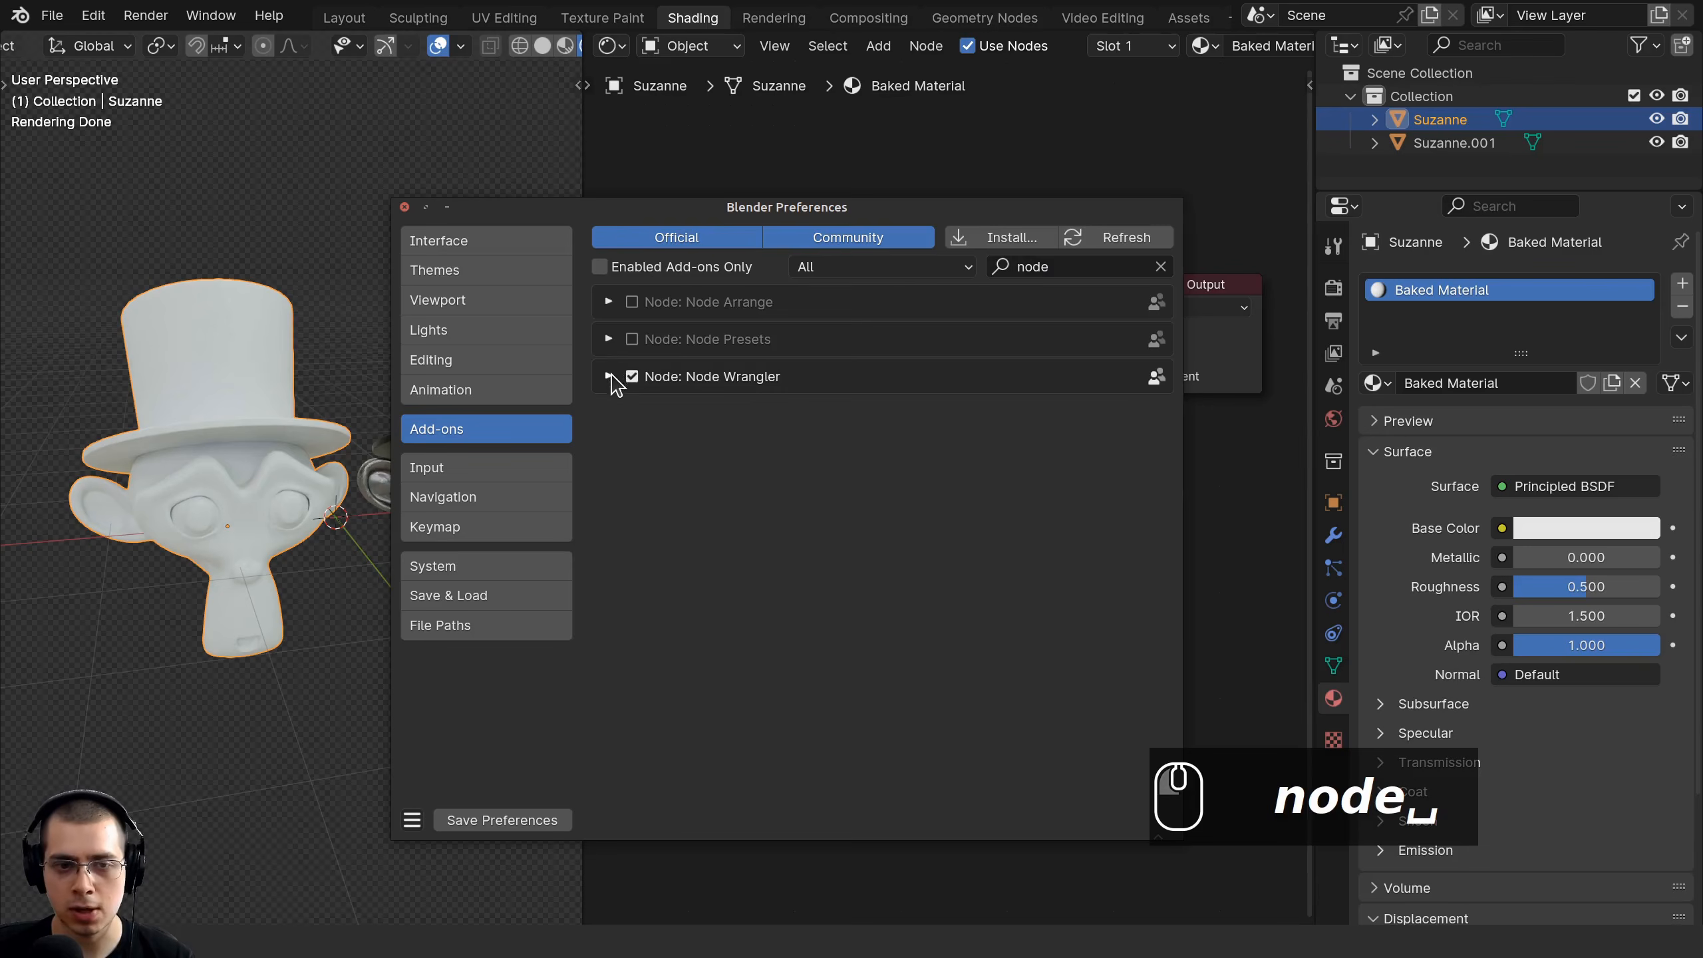
pyautogui.click(609, 377)
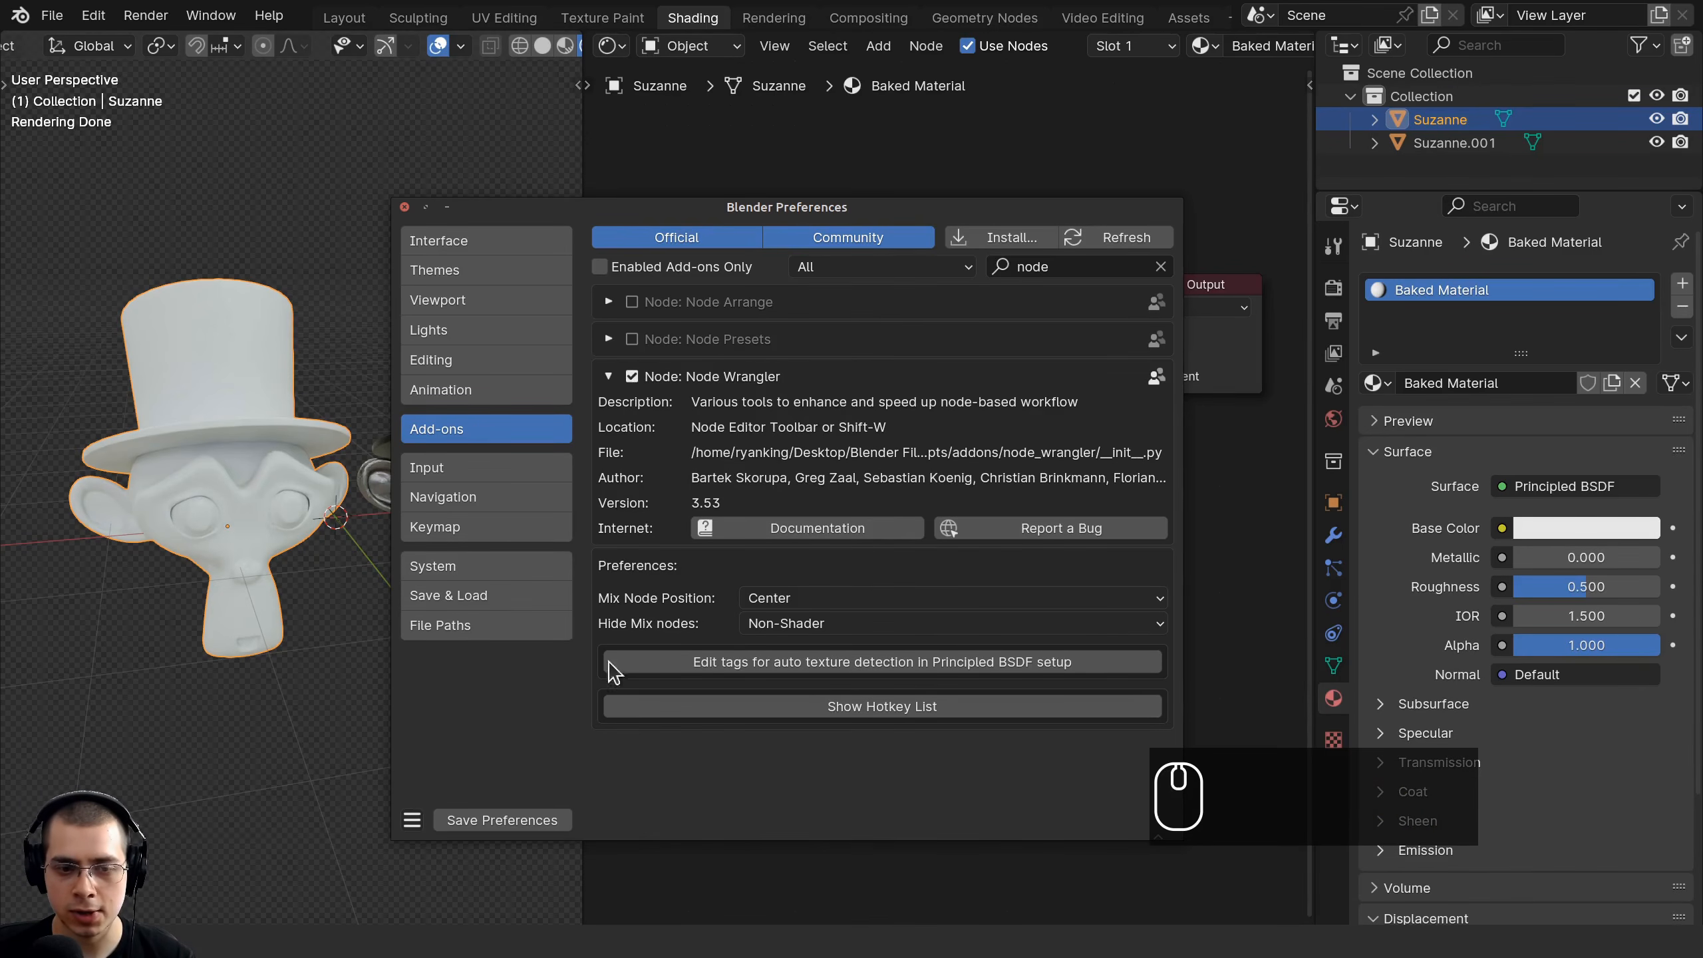
pyautogui.click(406, 208)
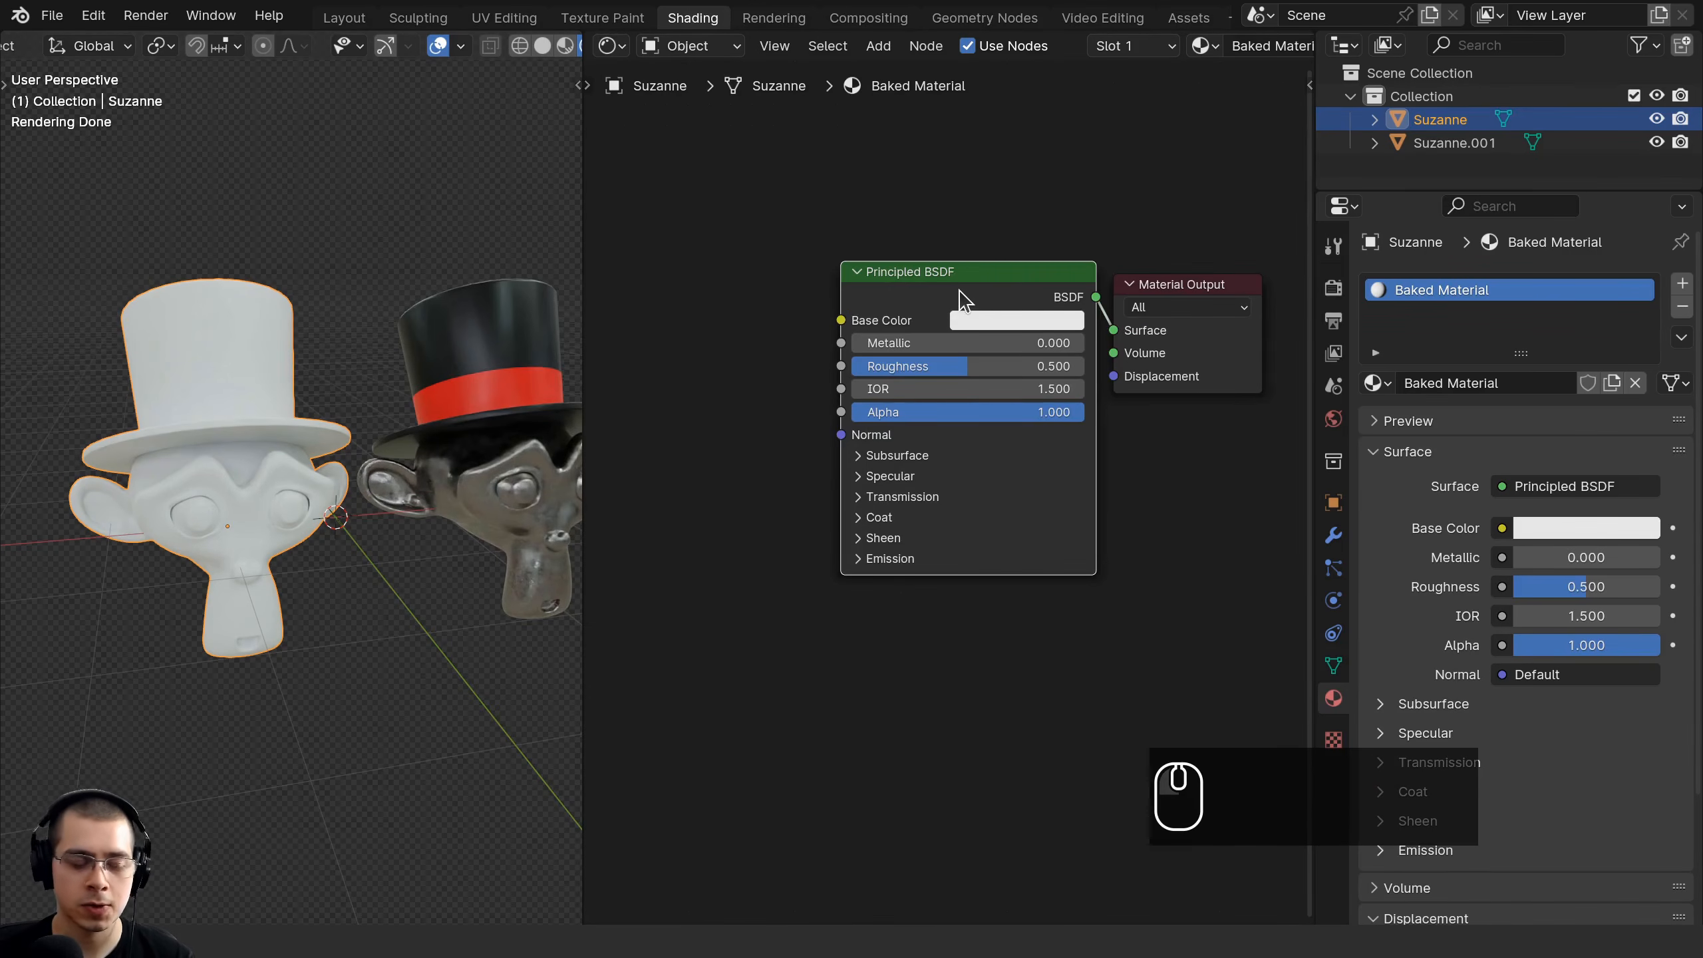
# Run Principled Texture Setup on the Principled BSDF node with the four Monkey images: Base Color, Metallic, Normal and Roughness.
pyautogui.moveTo(965, 289); pyautogui.dragTo(960, 289)
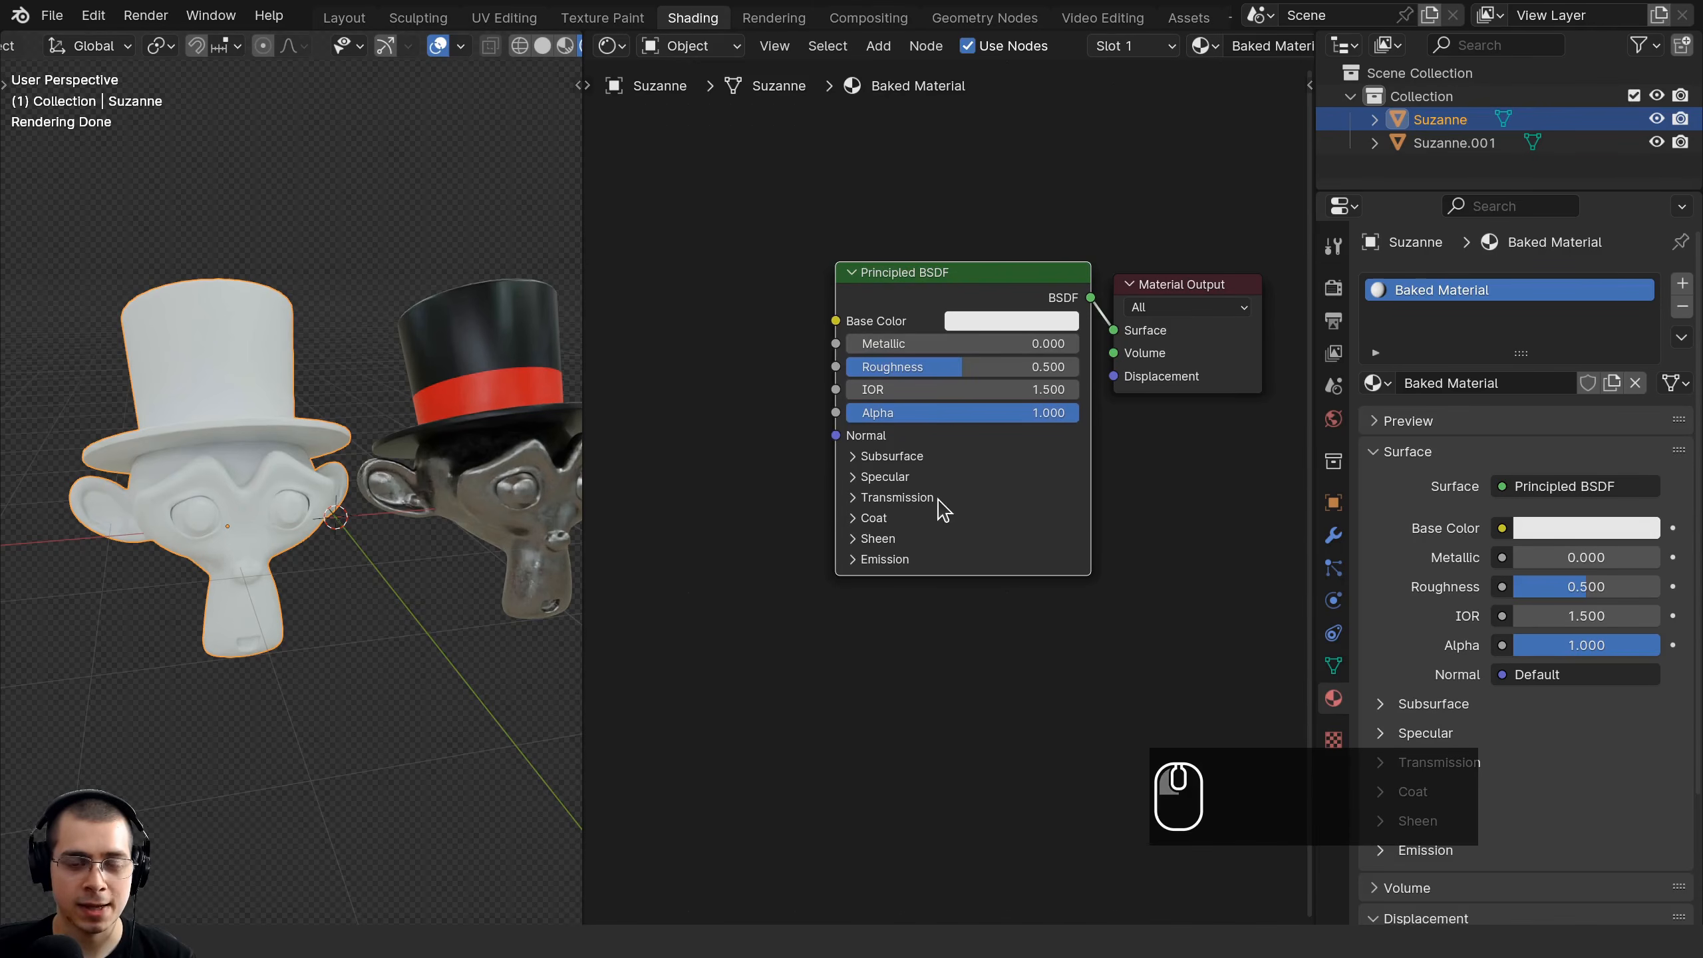
pyautogui.moveTo(945, 467); pyautogui.dragTo(943, 471, button='middle')
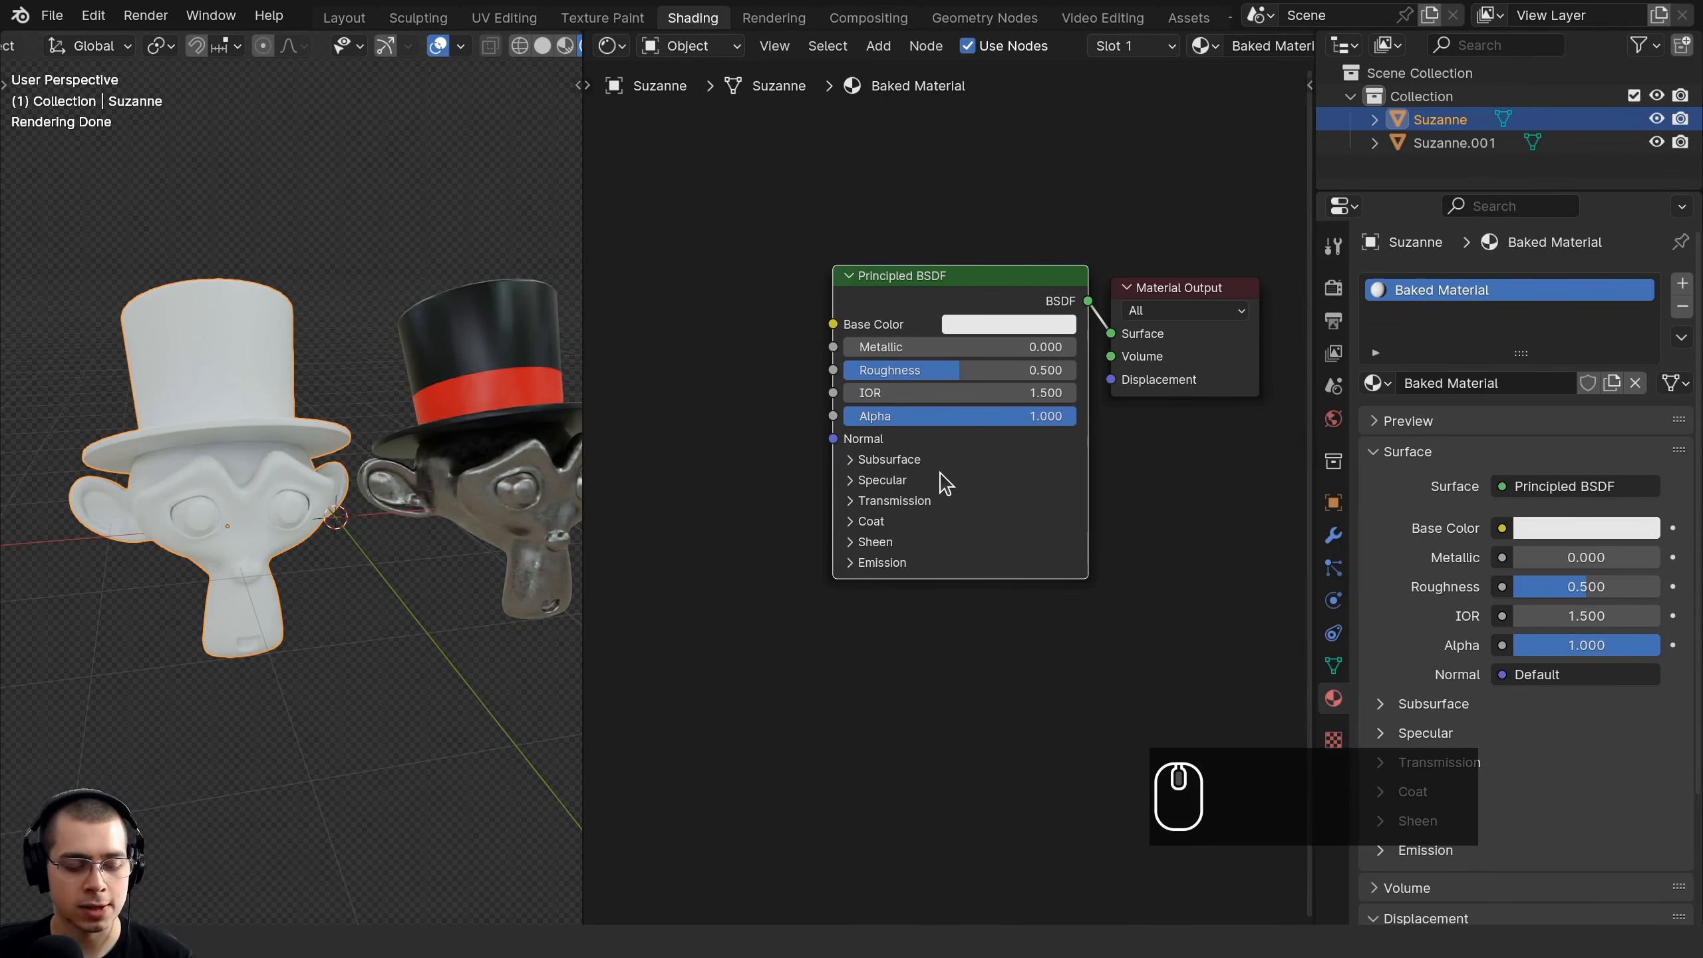
pyautogui.hotkey('ctrl', 'shift', 't')
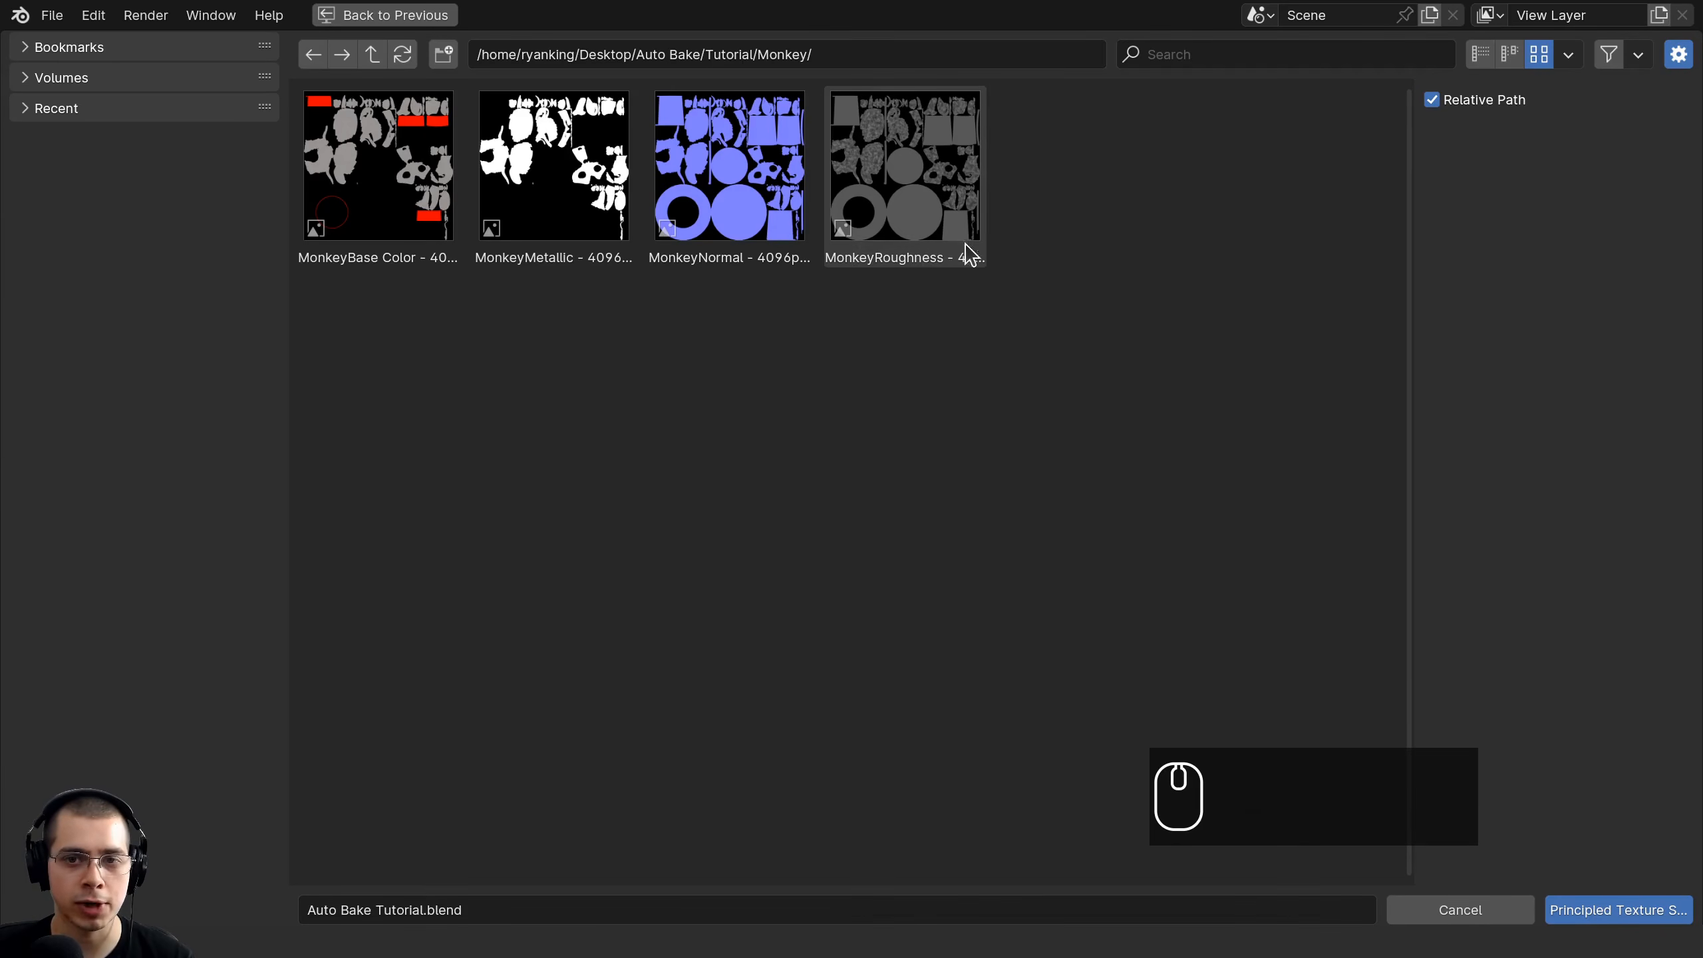
pyautogui.moveTo(1041, 436); pyautogui.dragTo(388, 161)
pyautogui.moveTo(1180, 463); pyautogui.dragTo(407, 179)
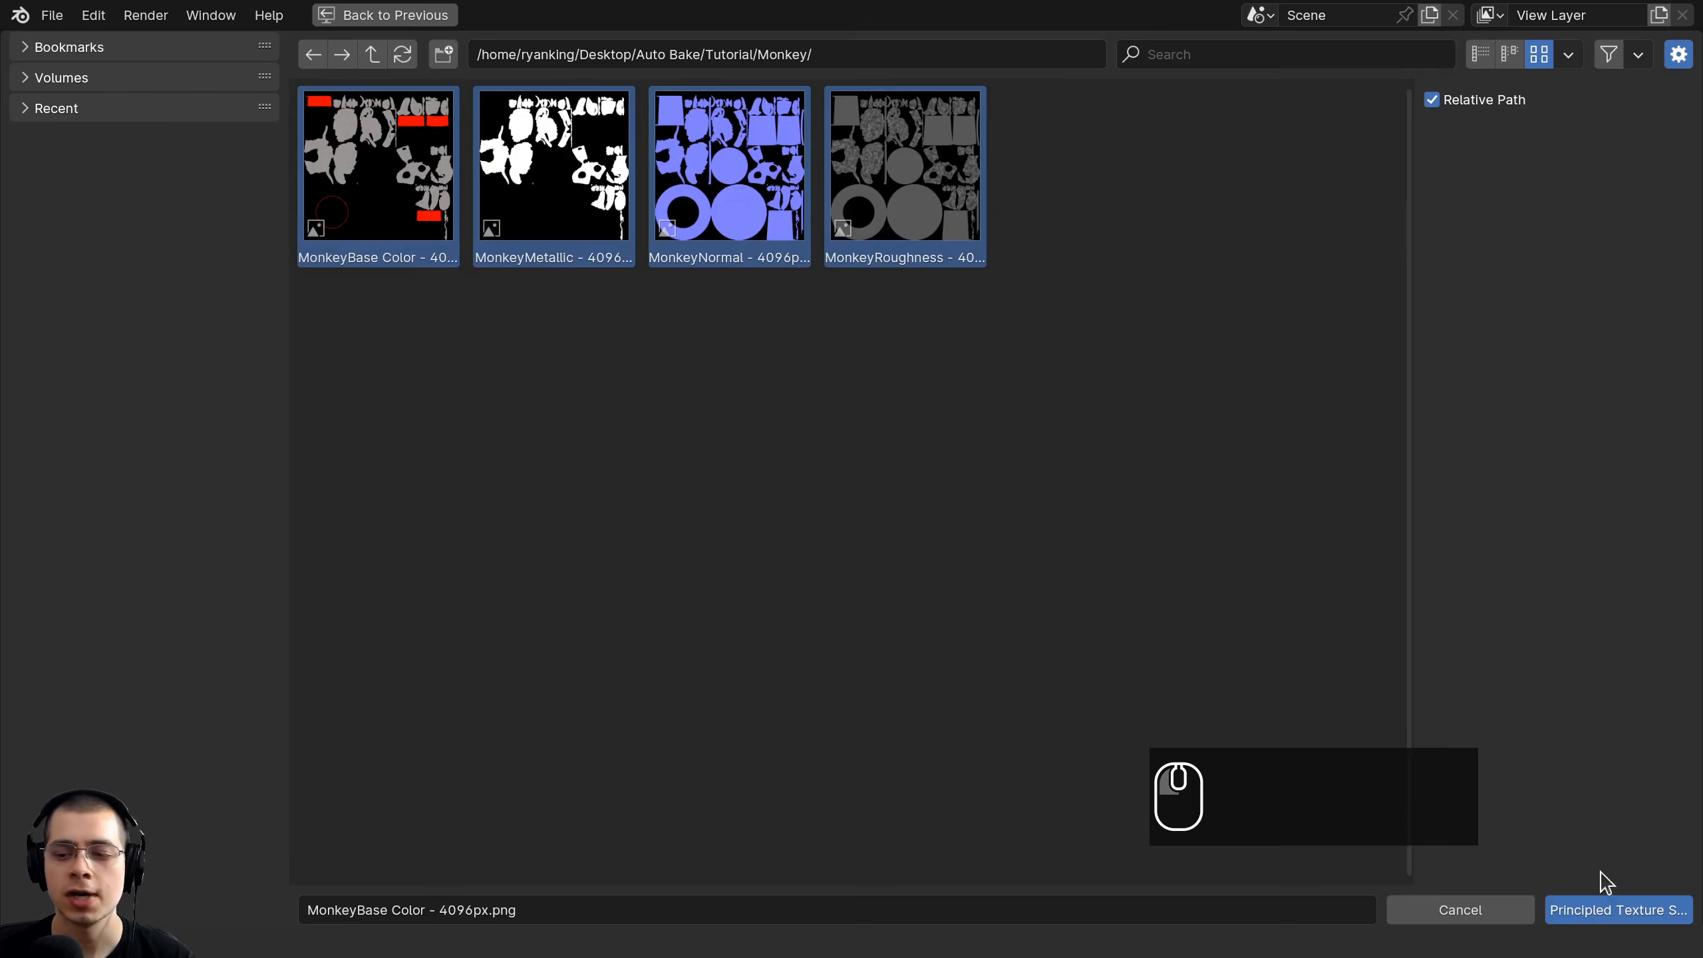
pyautogui.click(1608, 910)
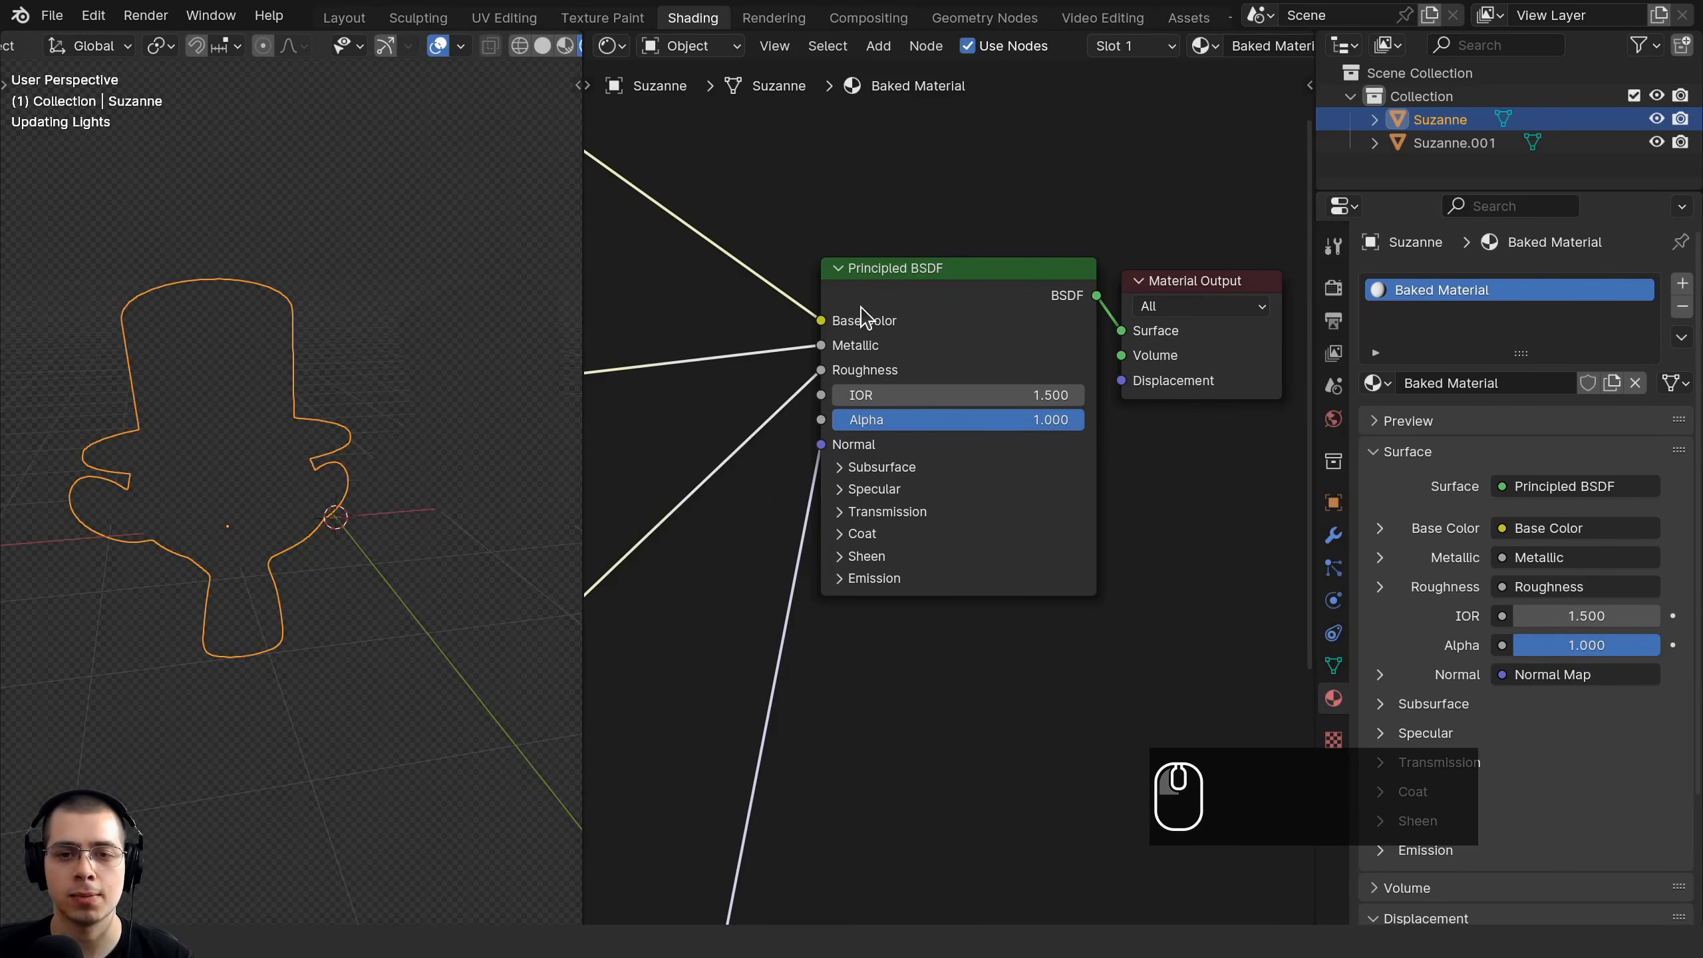
# Move the Mapping frame down and closer to the Textures frame in the node network.
pyautogui.moveTo(633, 426); pyautogui.dragTo(801, 371, button='middle')
pyautogui.scroll(-3, 798, 369)
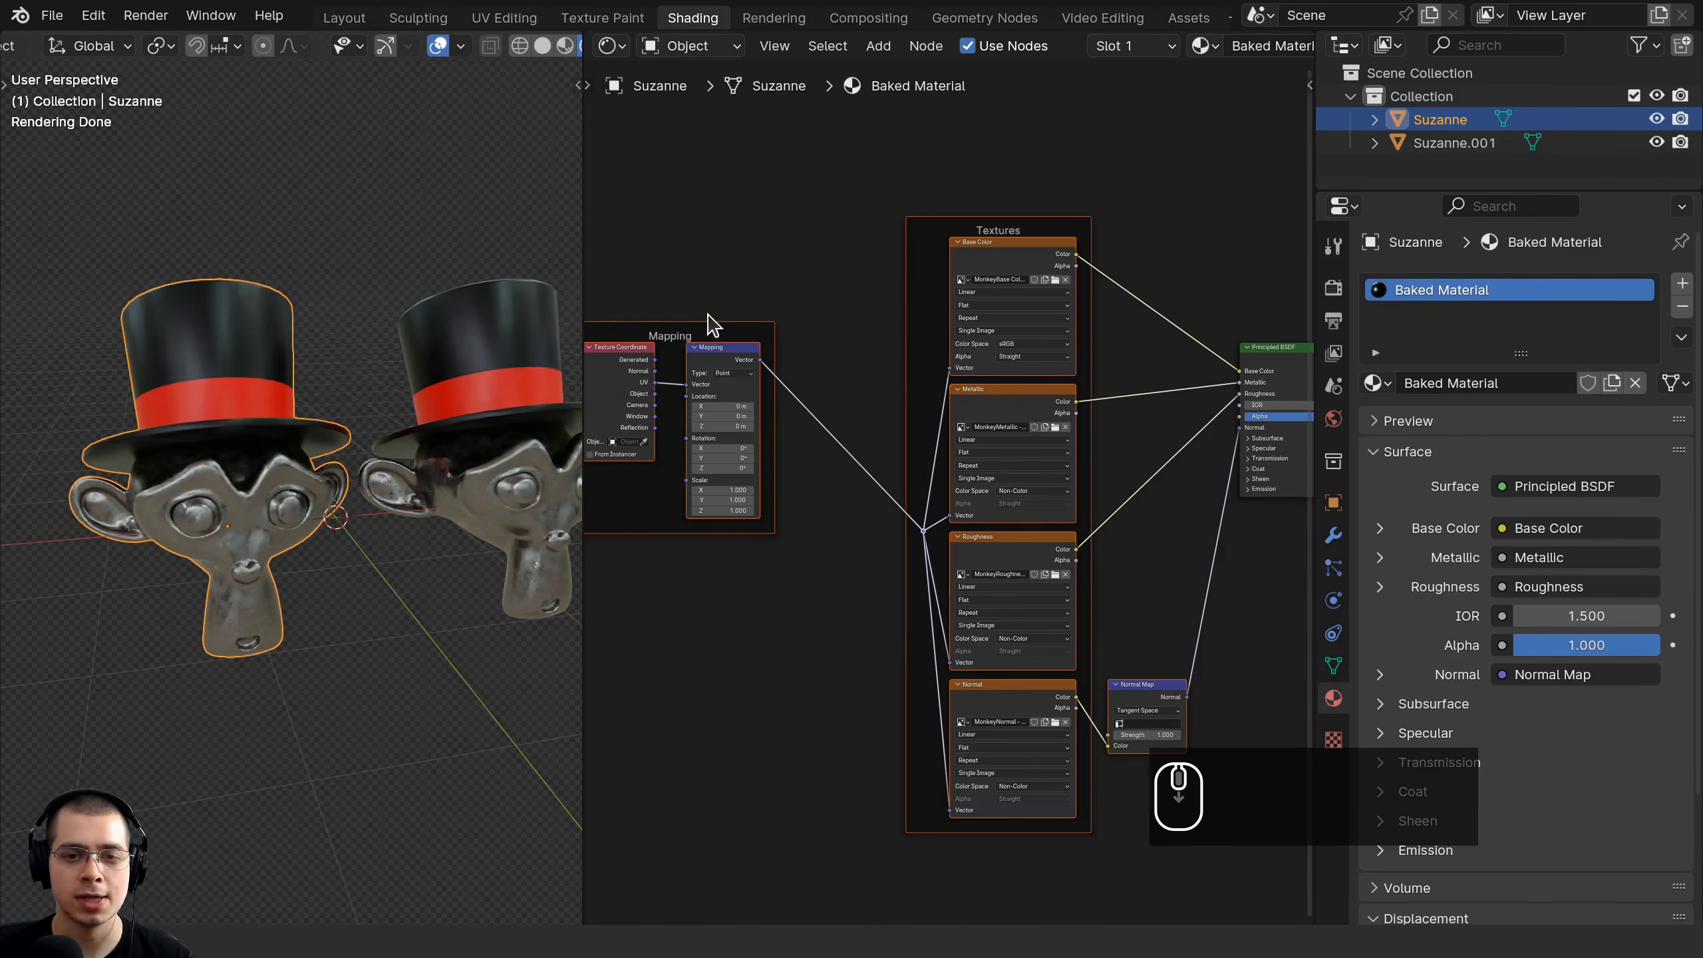
pyautogui.press('a')
pyautogui.press('a')
pyautogui.moveTo(711, 332); pyautogui.dragTo(793, 428)
# Check the Base Color node's image name and widen the node editor to fit the material's network.
pyautogui.scroll(3, 892, 312)
pyautogui.doubleClick(1072, 323)
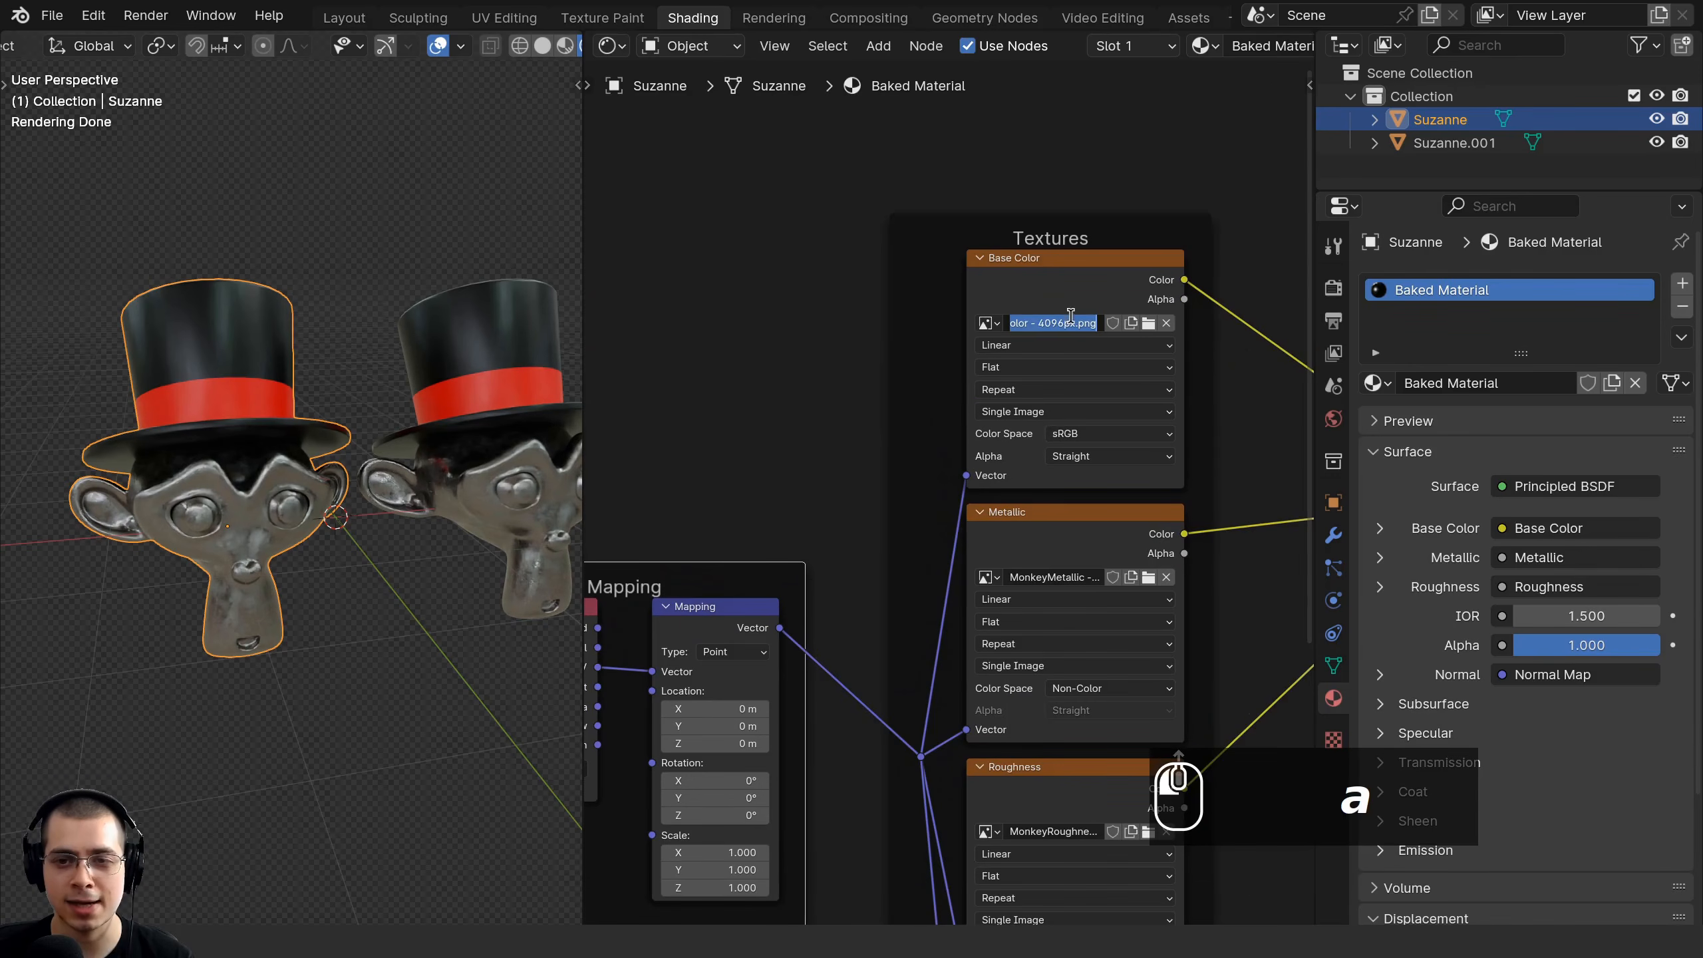
pyautogui.click(1045, 302)
pyautogui.scroll(-3, 1129, 316)
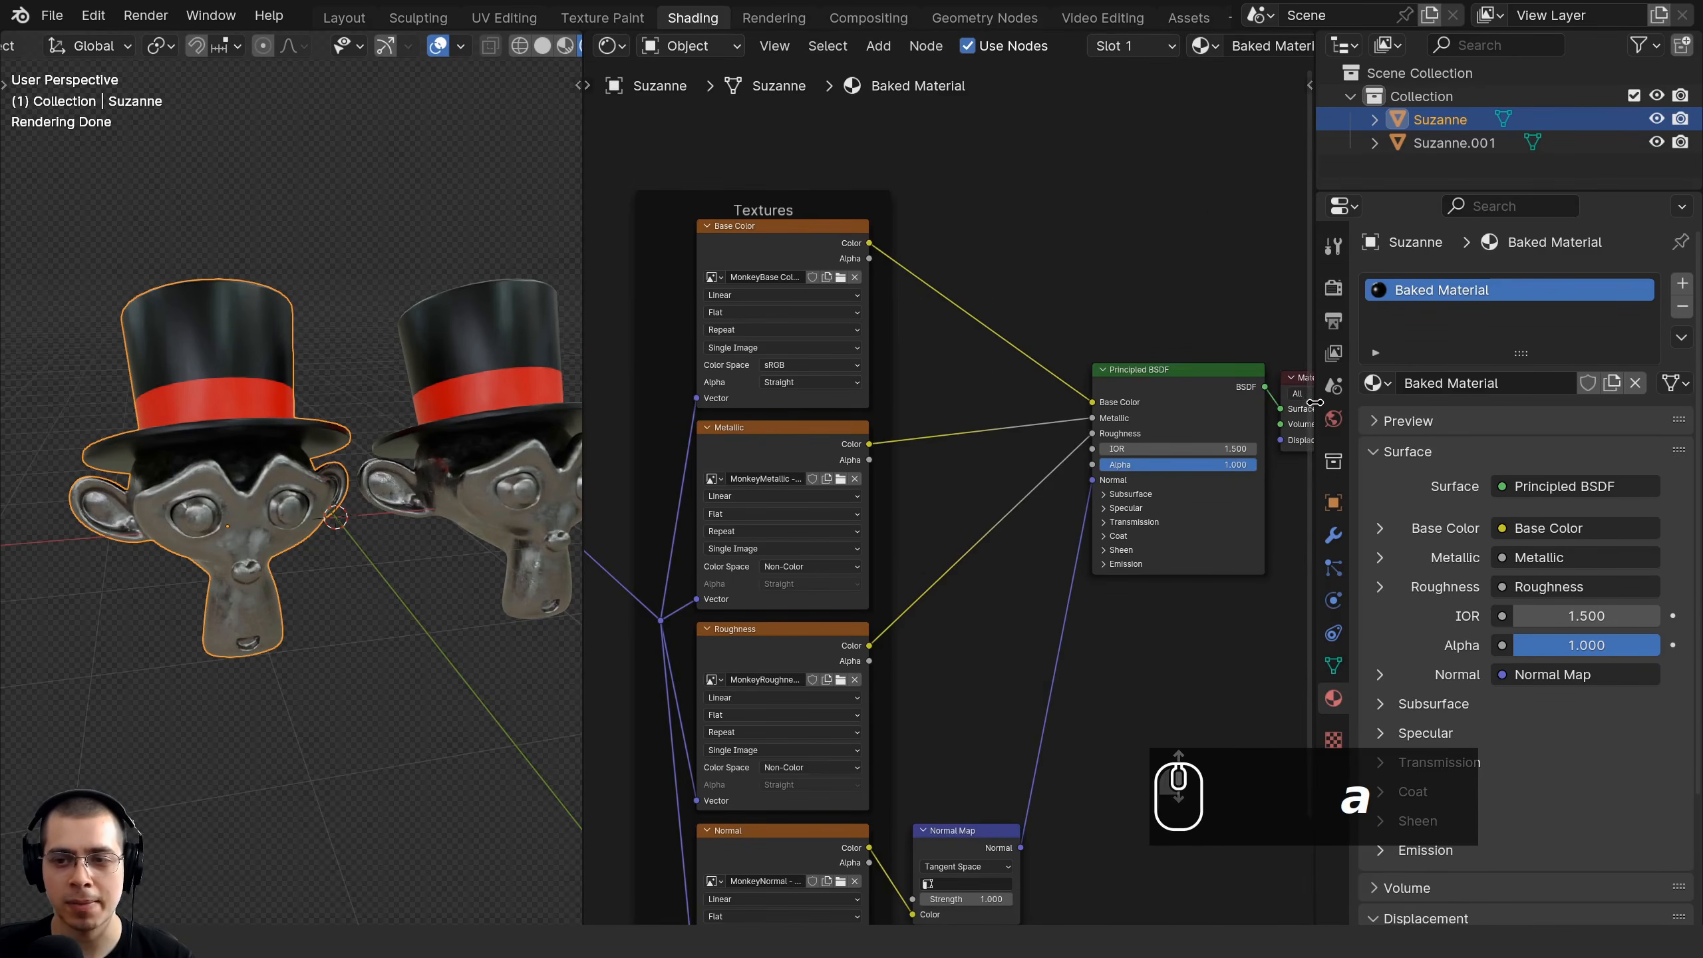
pyautogui.moveTo(1315, 449); pyautogui.dragTo(1463, 470)
pyautogui.moveTo(757, 777); pyautogui.dragTo(766, 640, button='middle')
pyautogui.scroll(-1, 759, 369)
pyautogui.moveTo(759, 369); pyautogui.dragTo(846, 394, button='middle')
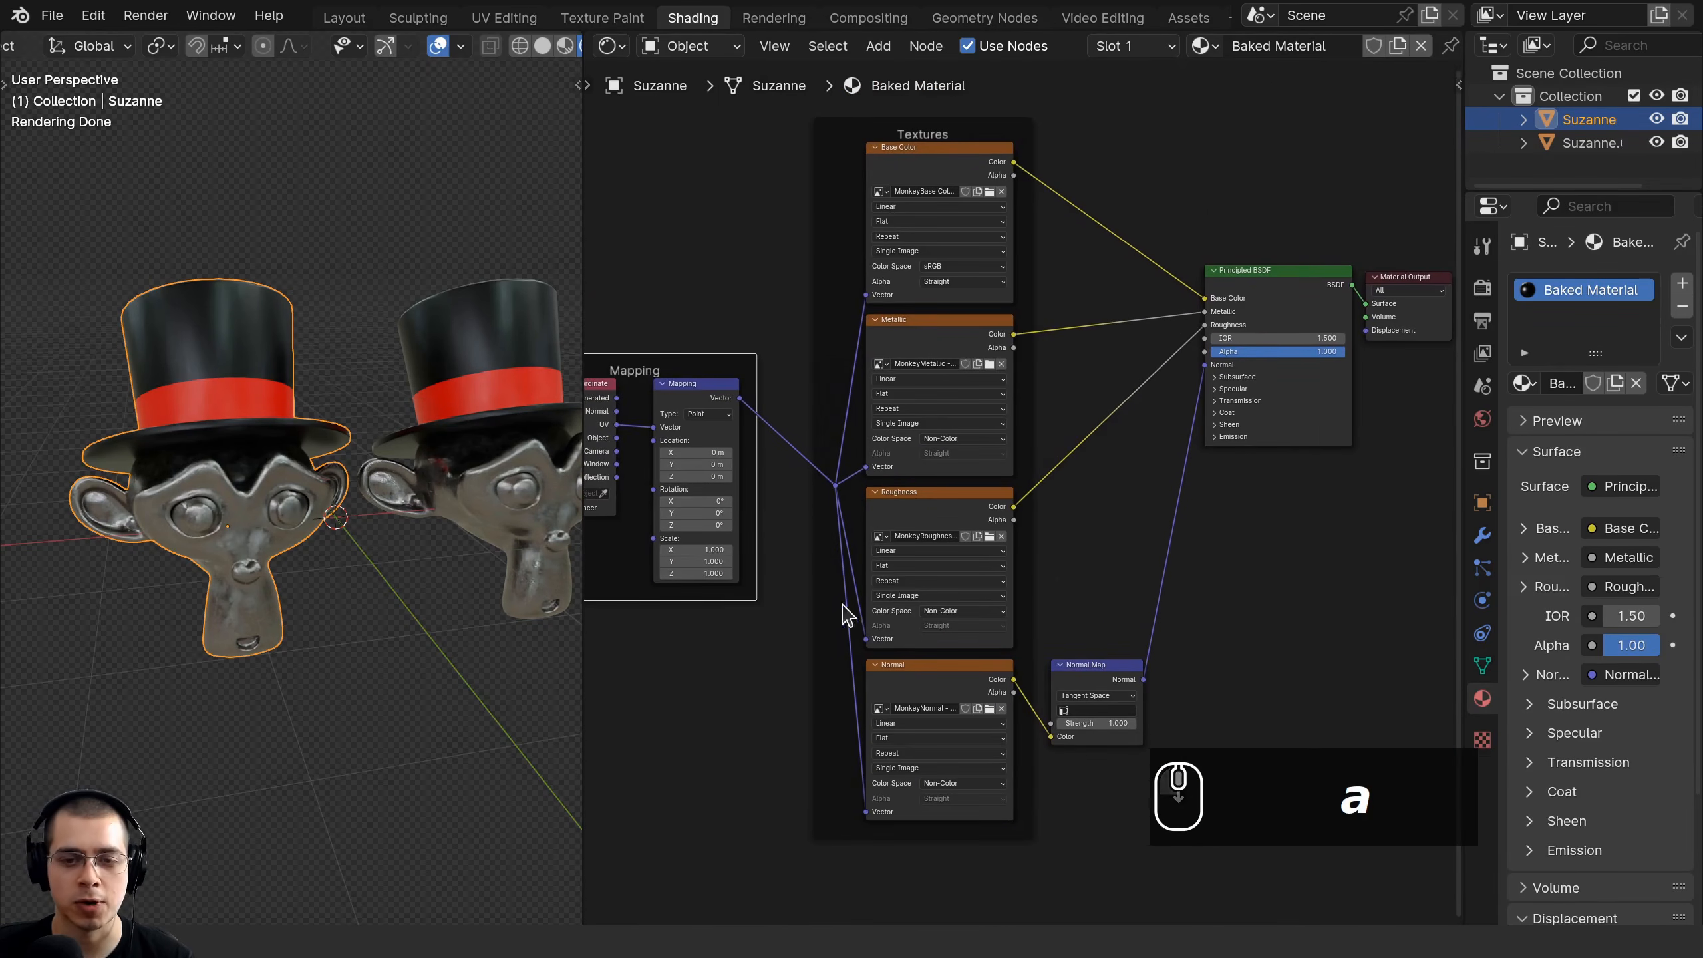
# Examine the Texture Coordinate, Mapping and image texture nodes, their color spaces and their links into the Principled BSDF.
pyautogui.scroll(1, 843, 607)
pyautogui.moveTo(836, 545); pyautogui.dragTo(817, 604, button='middle')
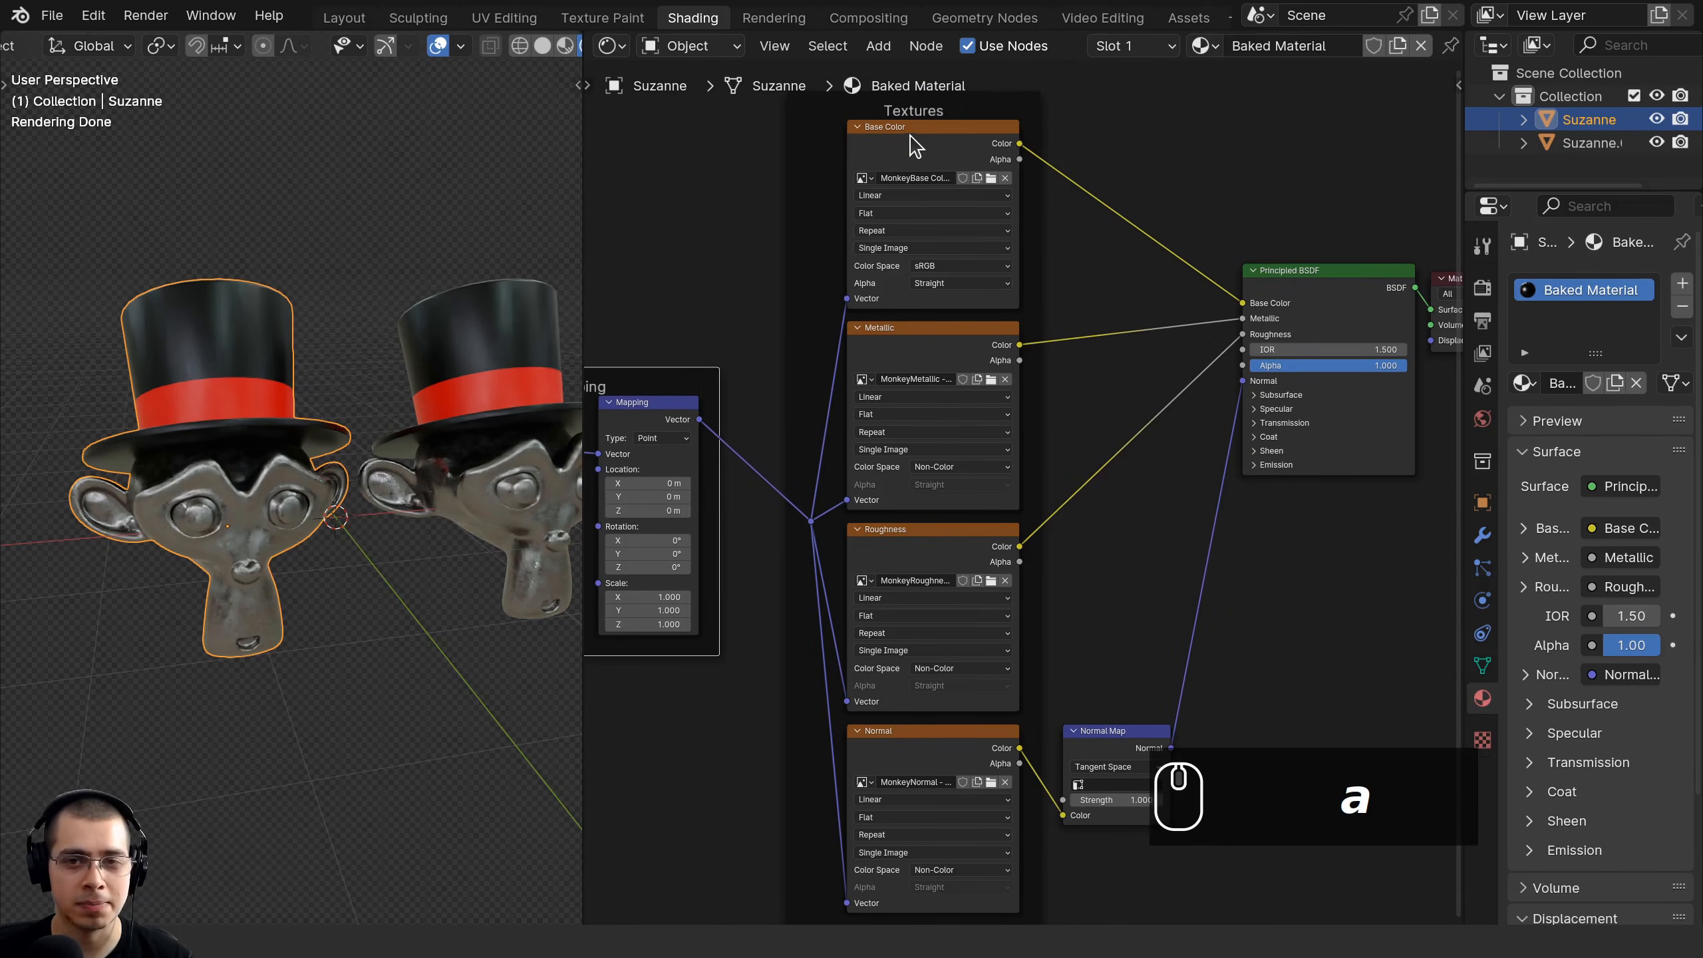
pyautogui.scroll(-1, 1113, 215)
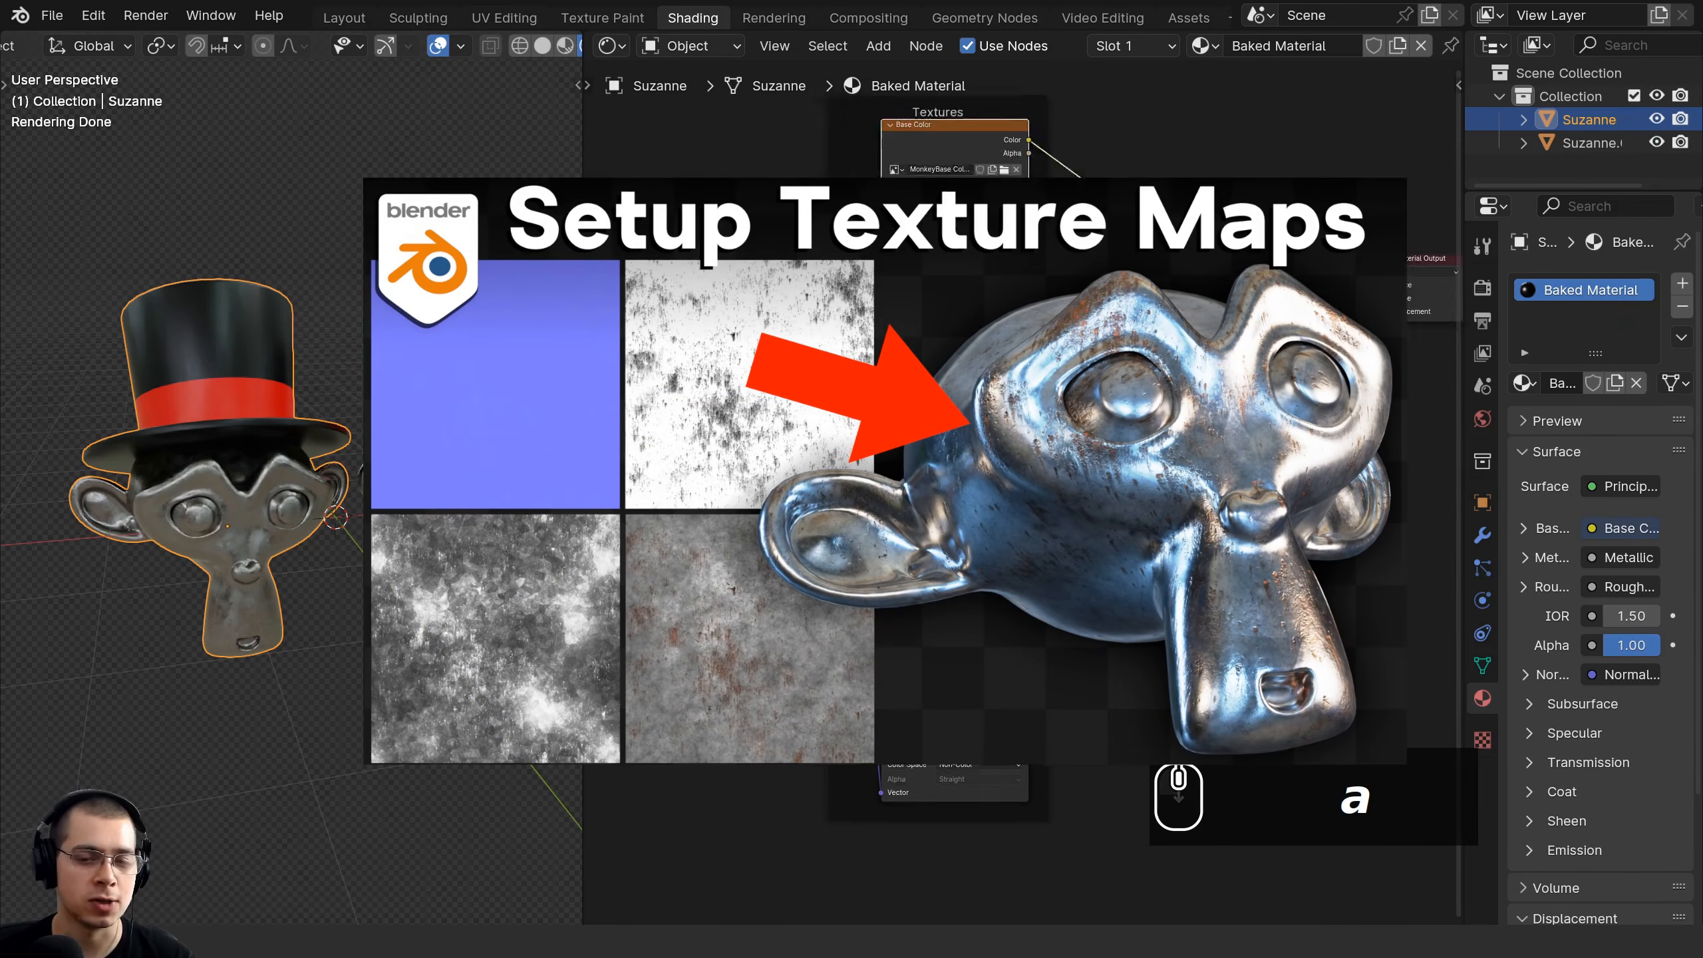
pyautogui.scroll(2, 861, 266)
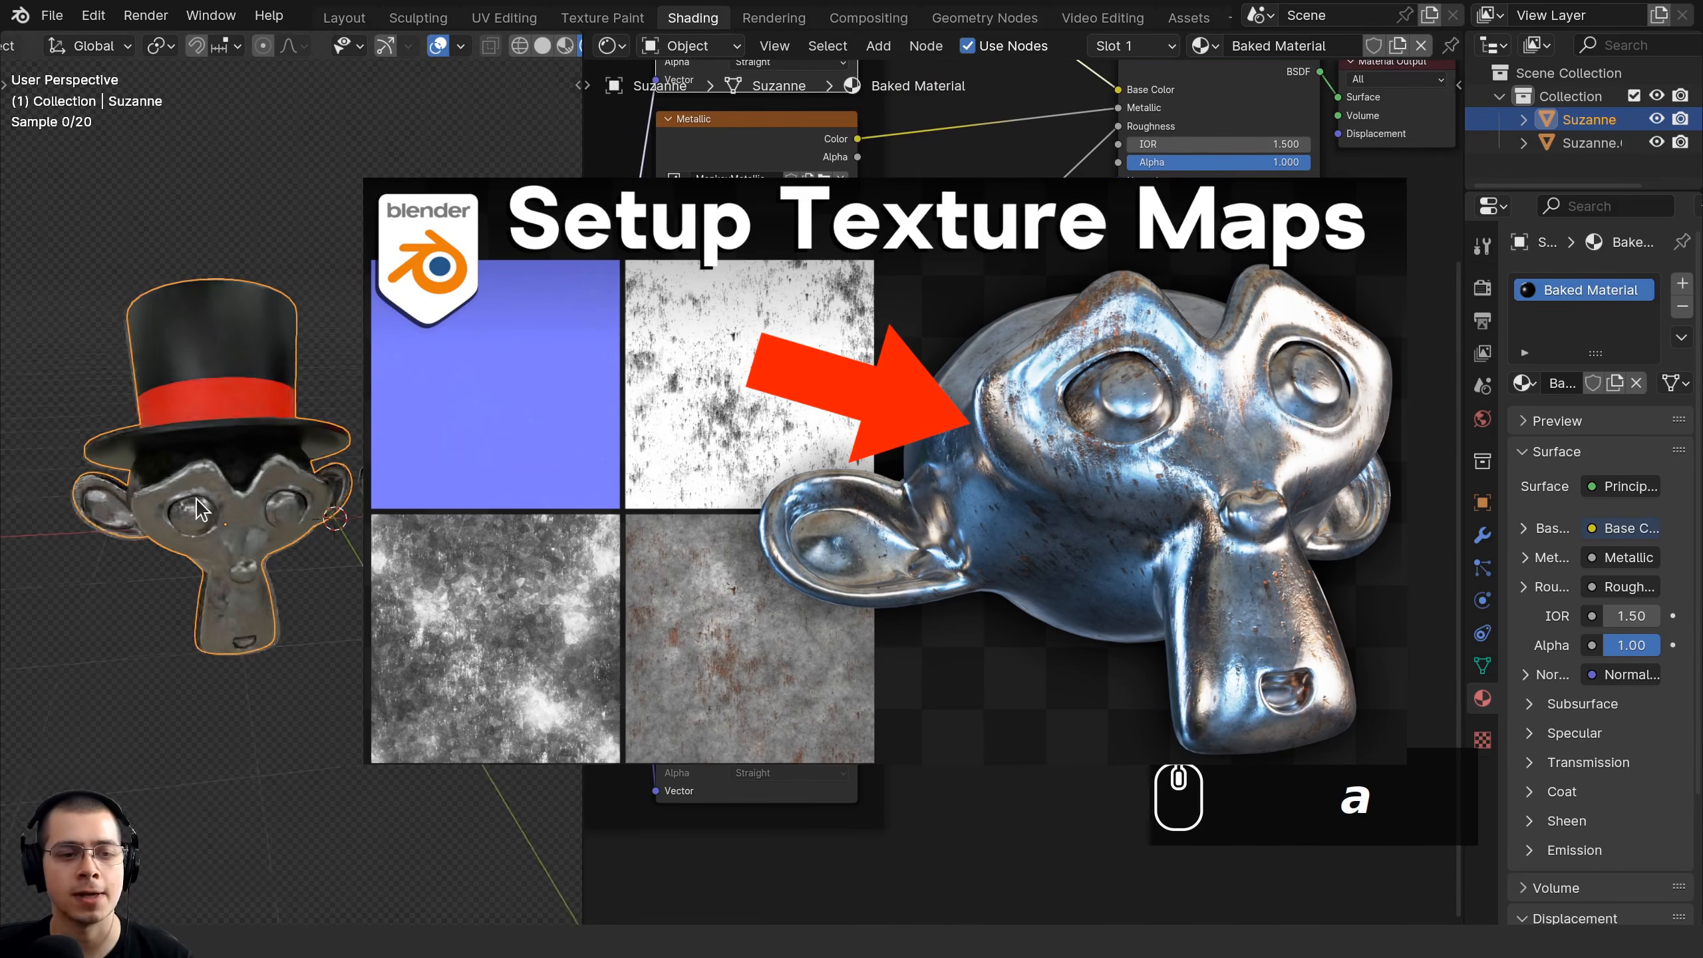
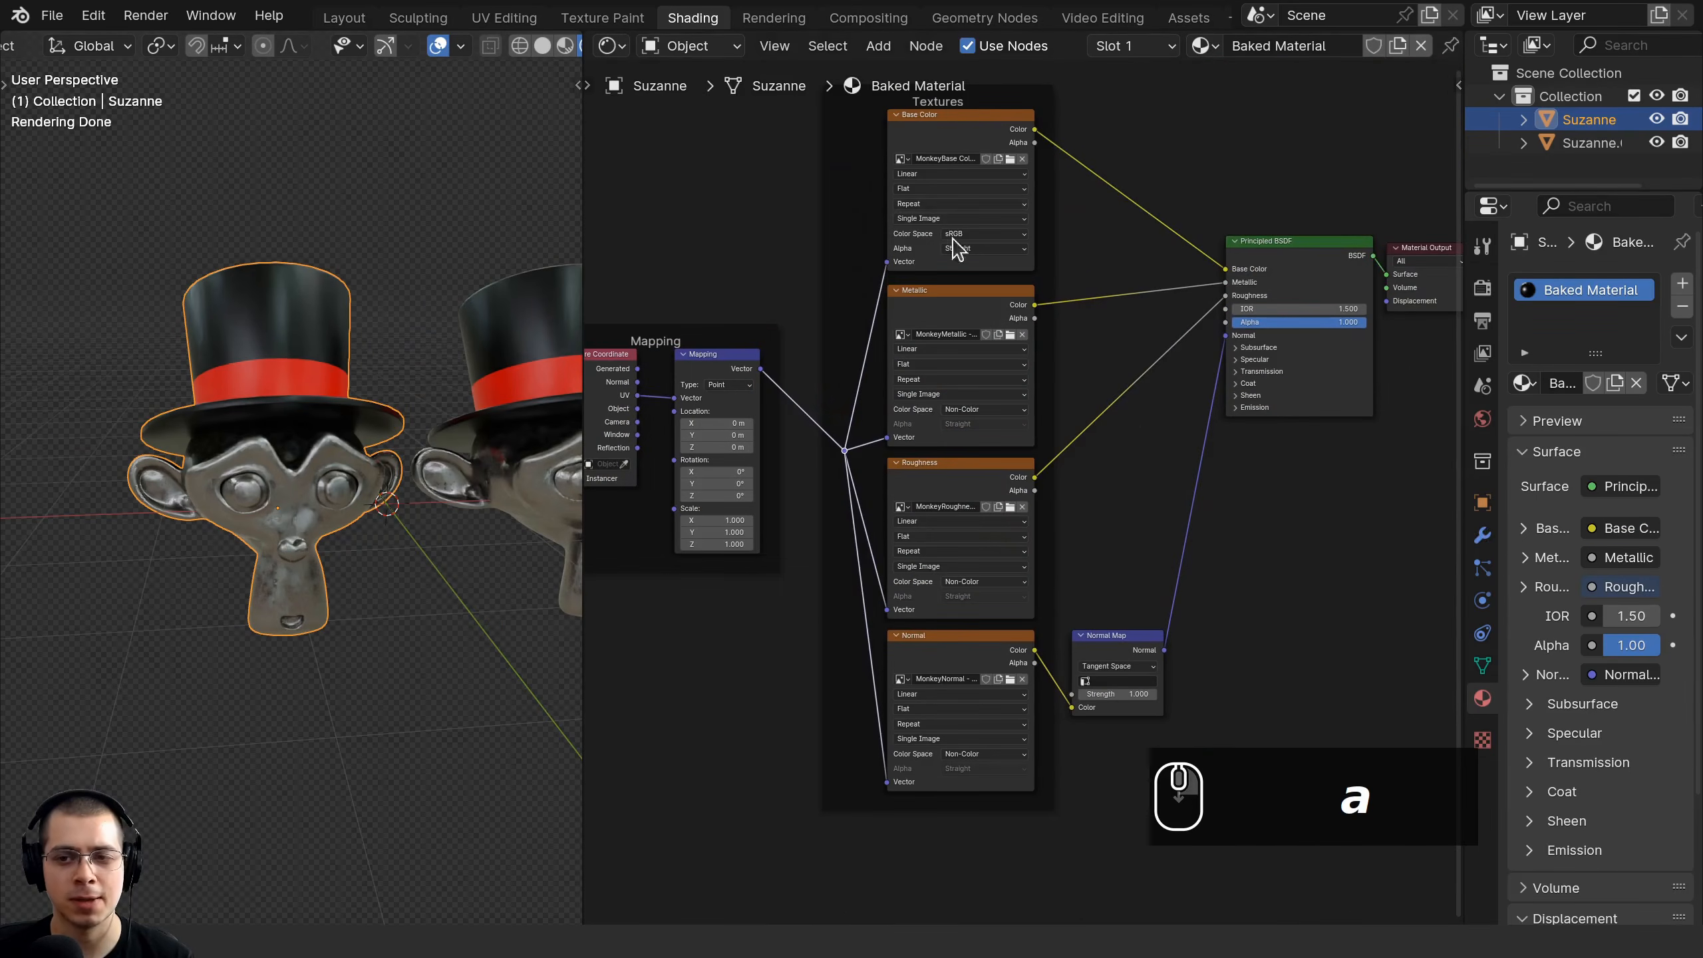
pyautogui.scroll(3, 1309, 540)
pyautogui.moveTo(1309, 540); pyautogui.dragTo(1087, 396, button='middle')
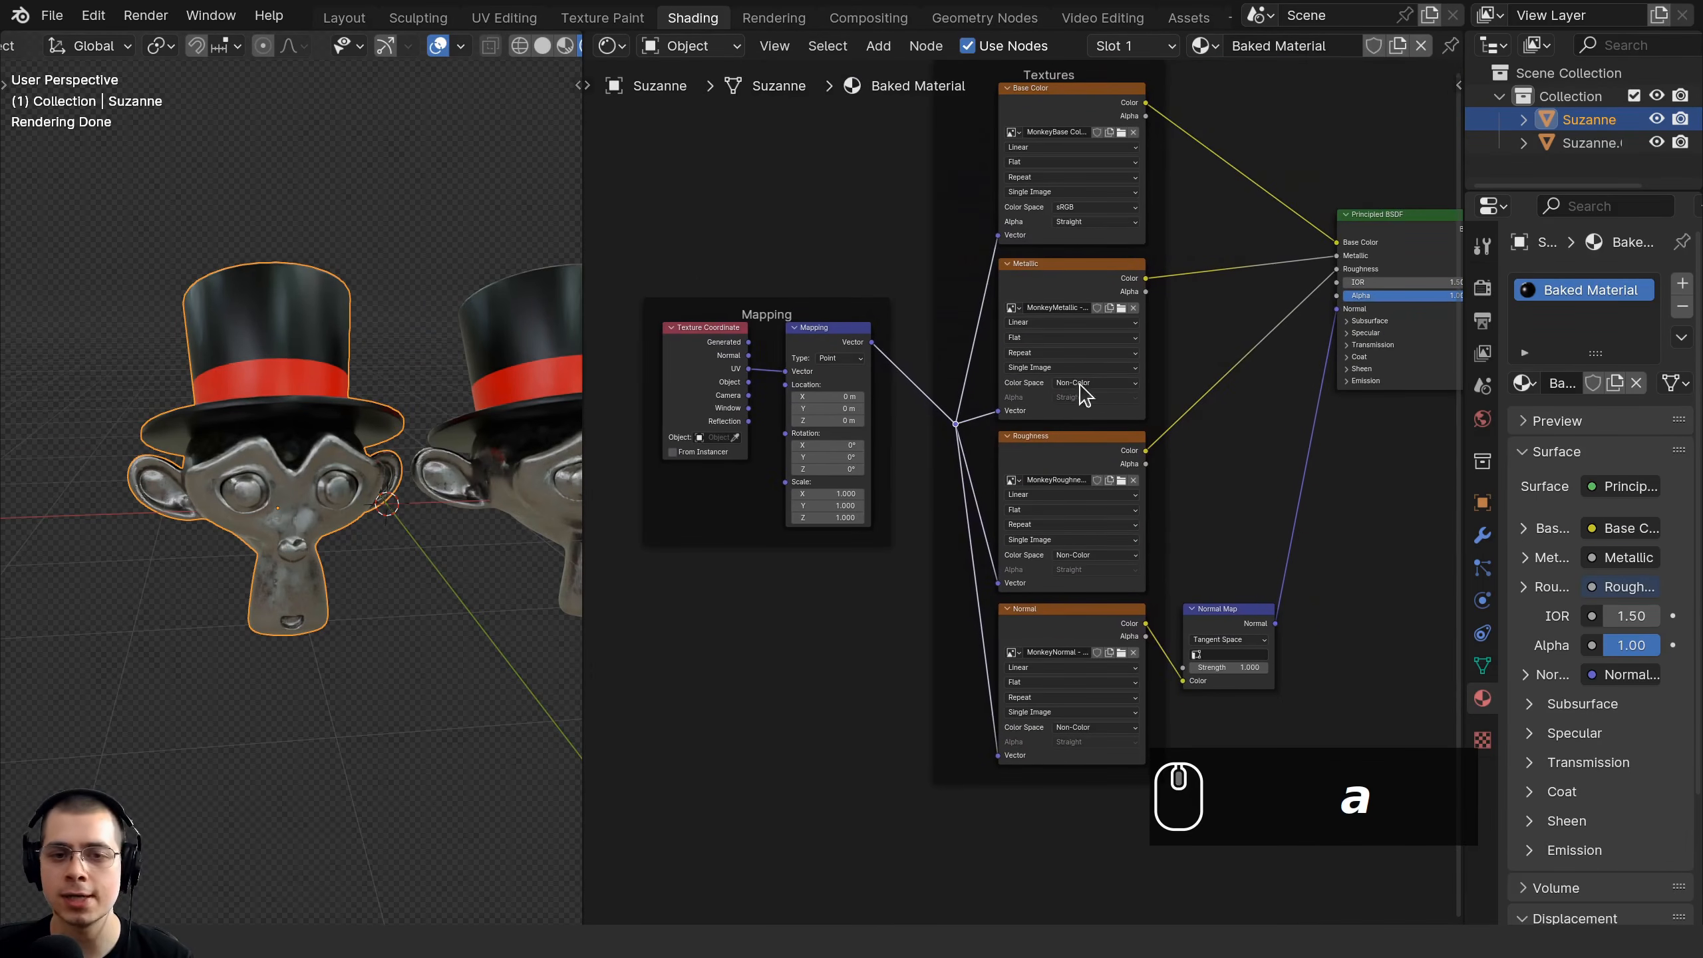
pyautogui.scroll(3, 901, 463)
pyautogui.scroll(2, 900, 463)
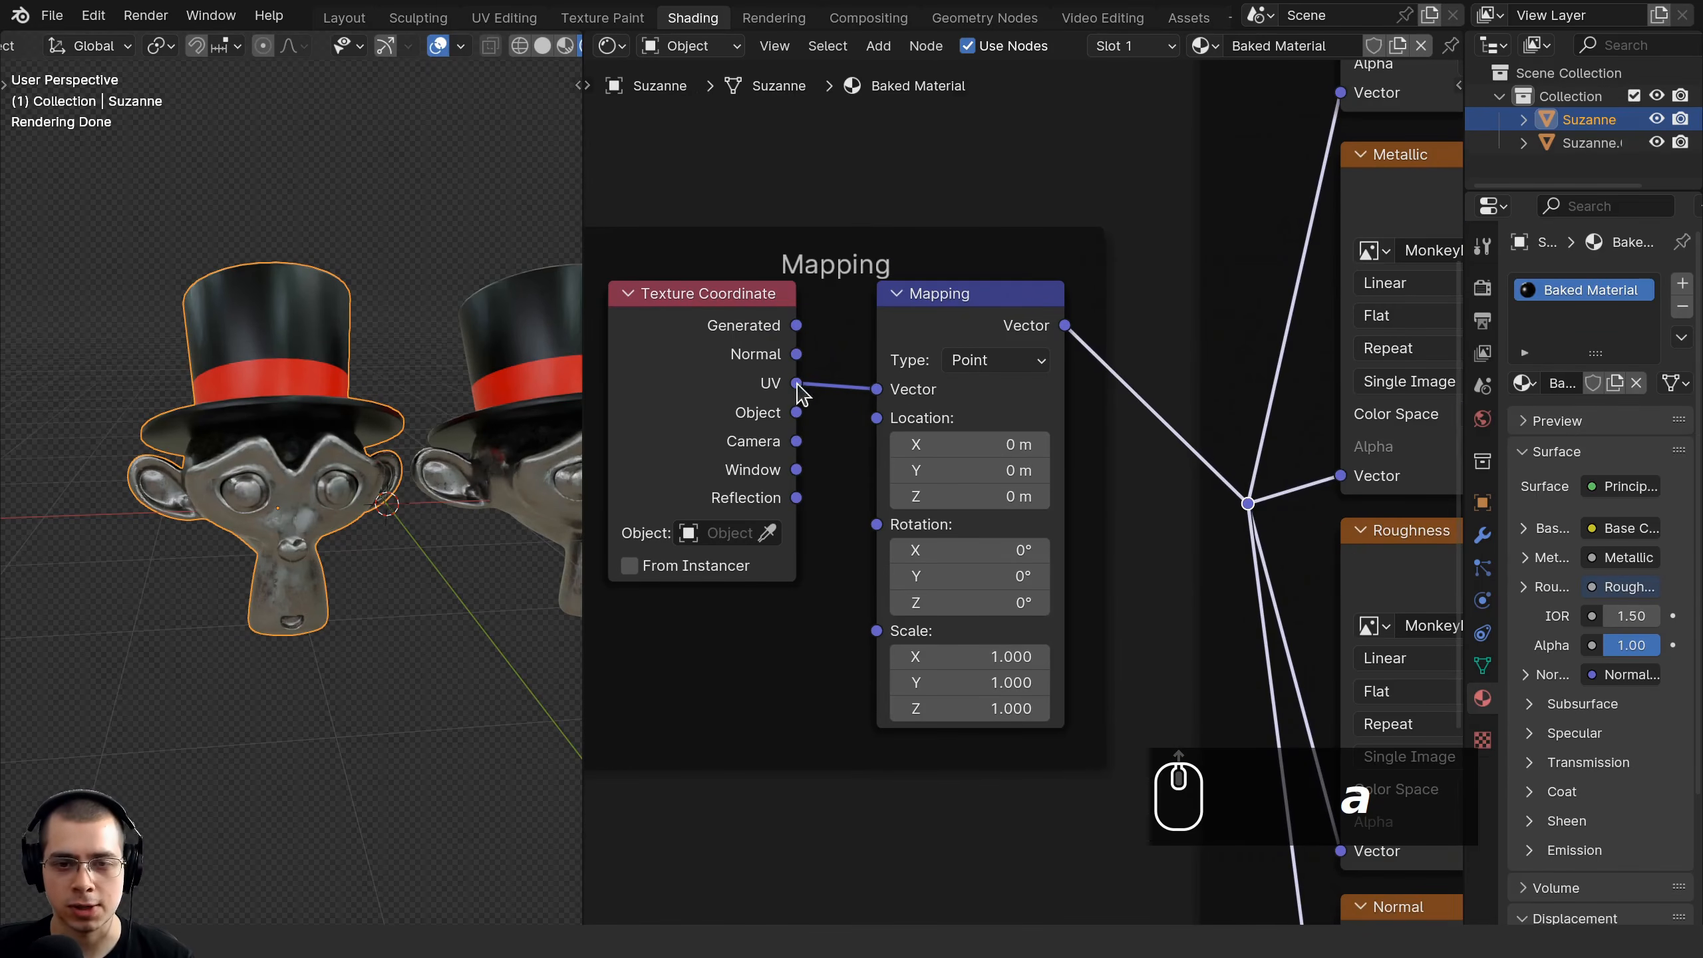
pyautogui.scroll(-3, 1140, 349)
pyautogui.scroll(-2, 965, 235)
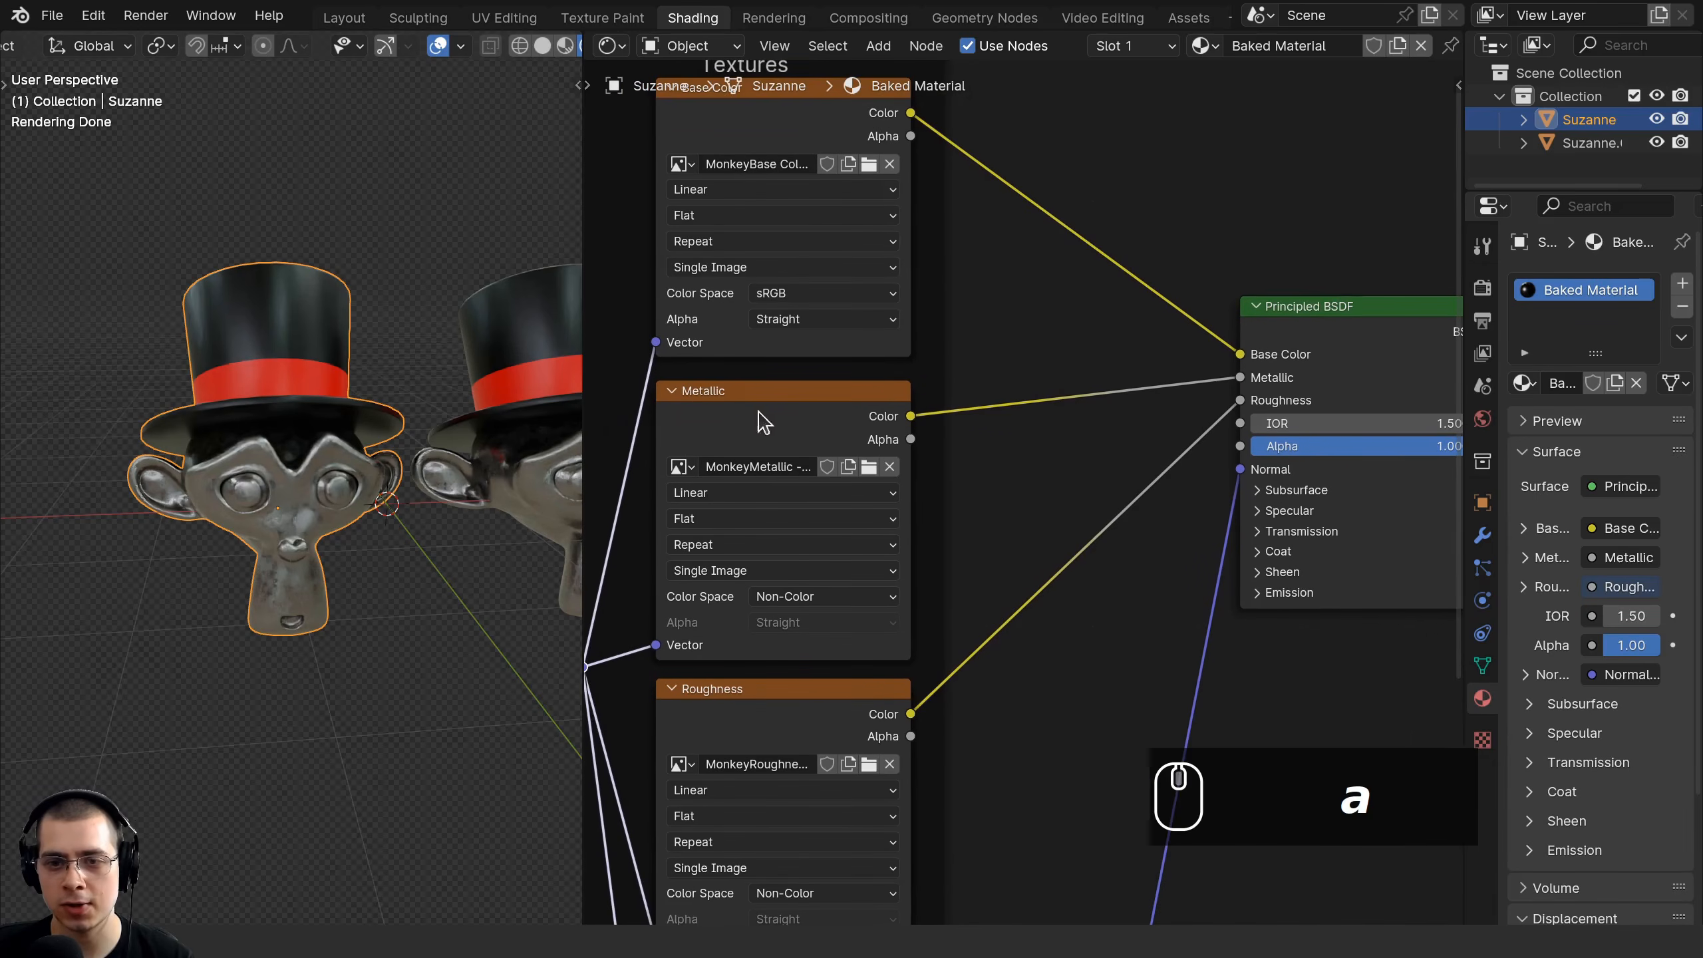
pyautogui.scroll(2, 771, 268)
pyautogui.keyDown('shift'); pyautogui.scroll(-4, 805, 443); pyautogui.keyUp('shift')
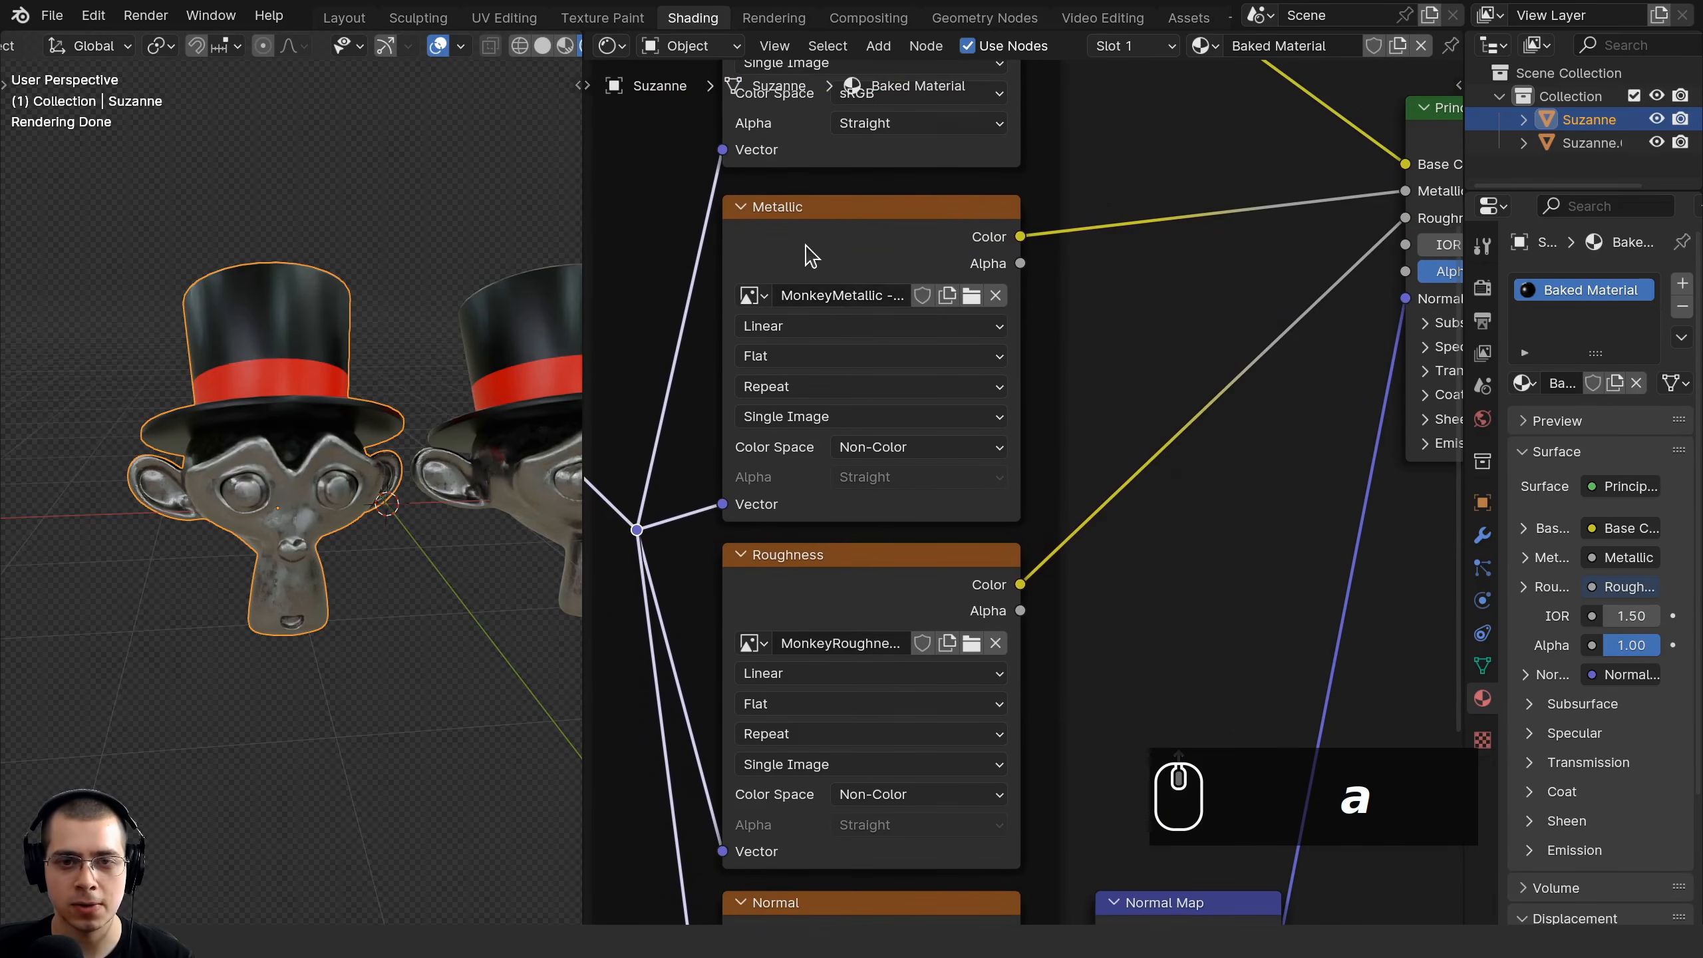
pyautogui.keyDown('shift'); pyautogui.scroll(-5, 824, 484); pyautogui.keyUp('shift')
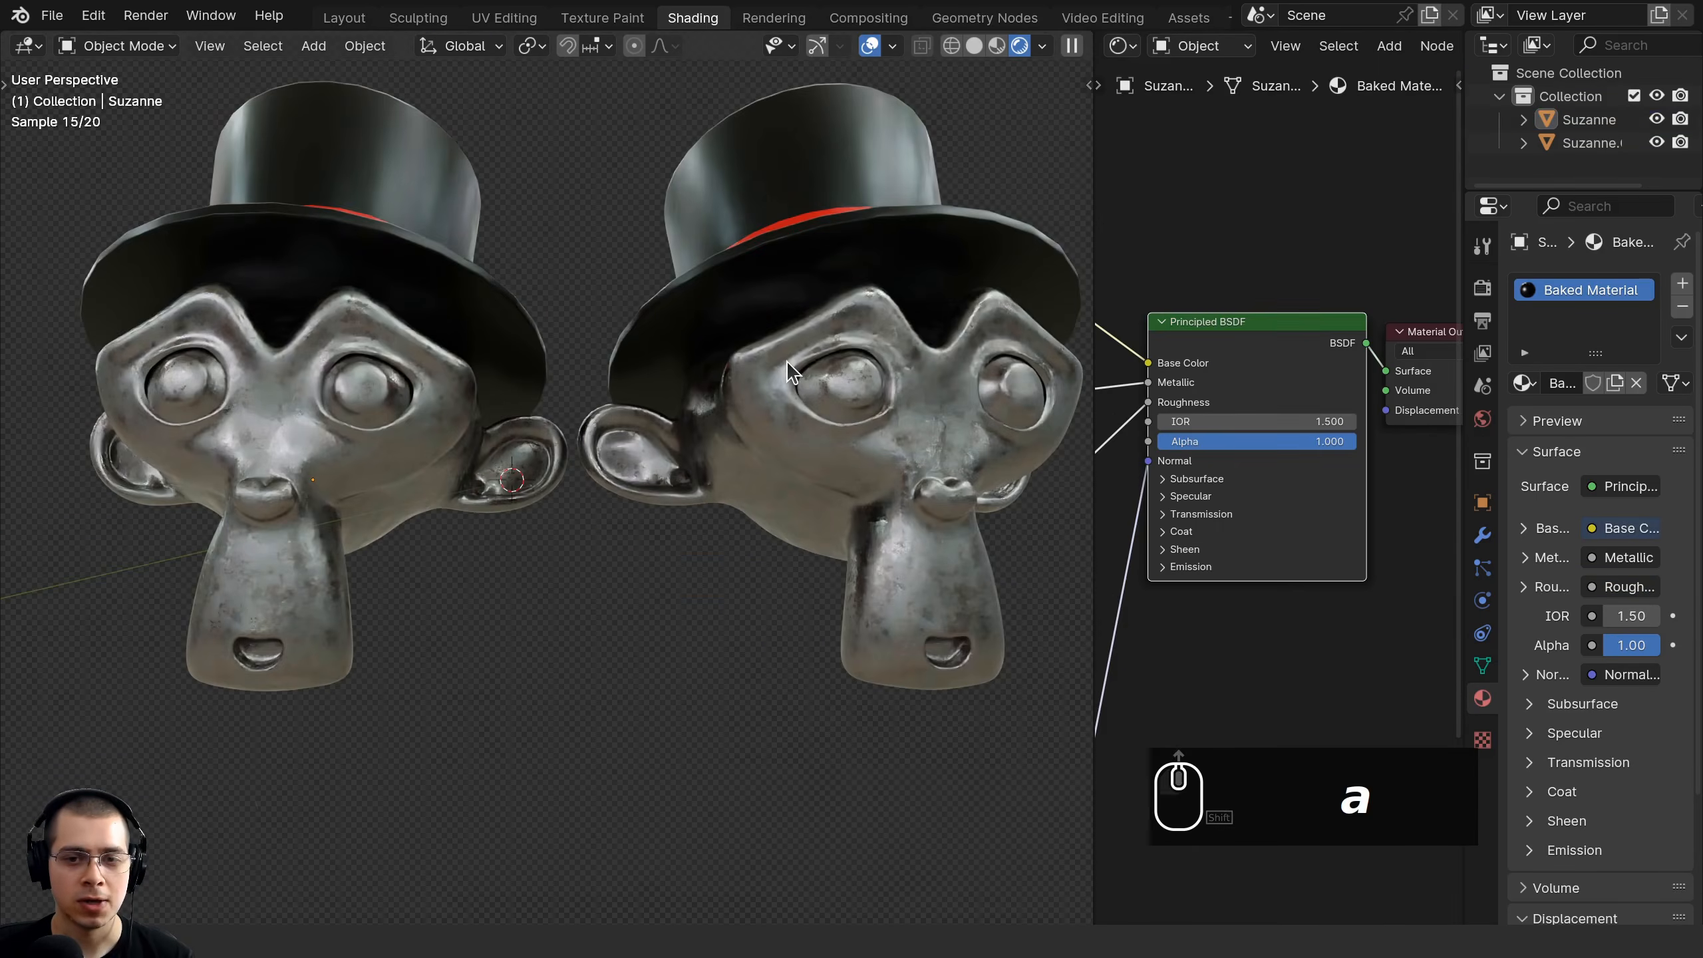
# Compare the monkey using the baked material with the one using the original materials from several angles.
pyautogui.press('g')
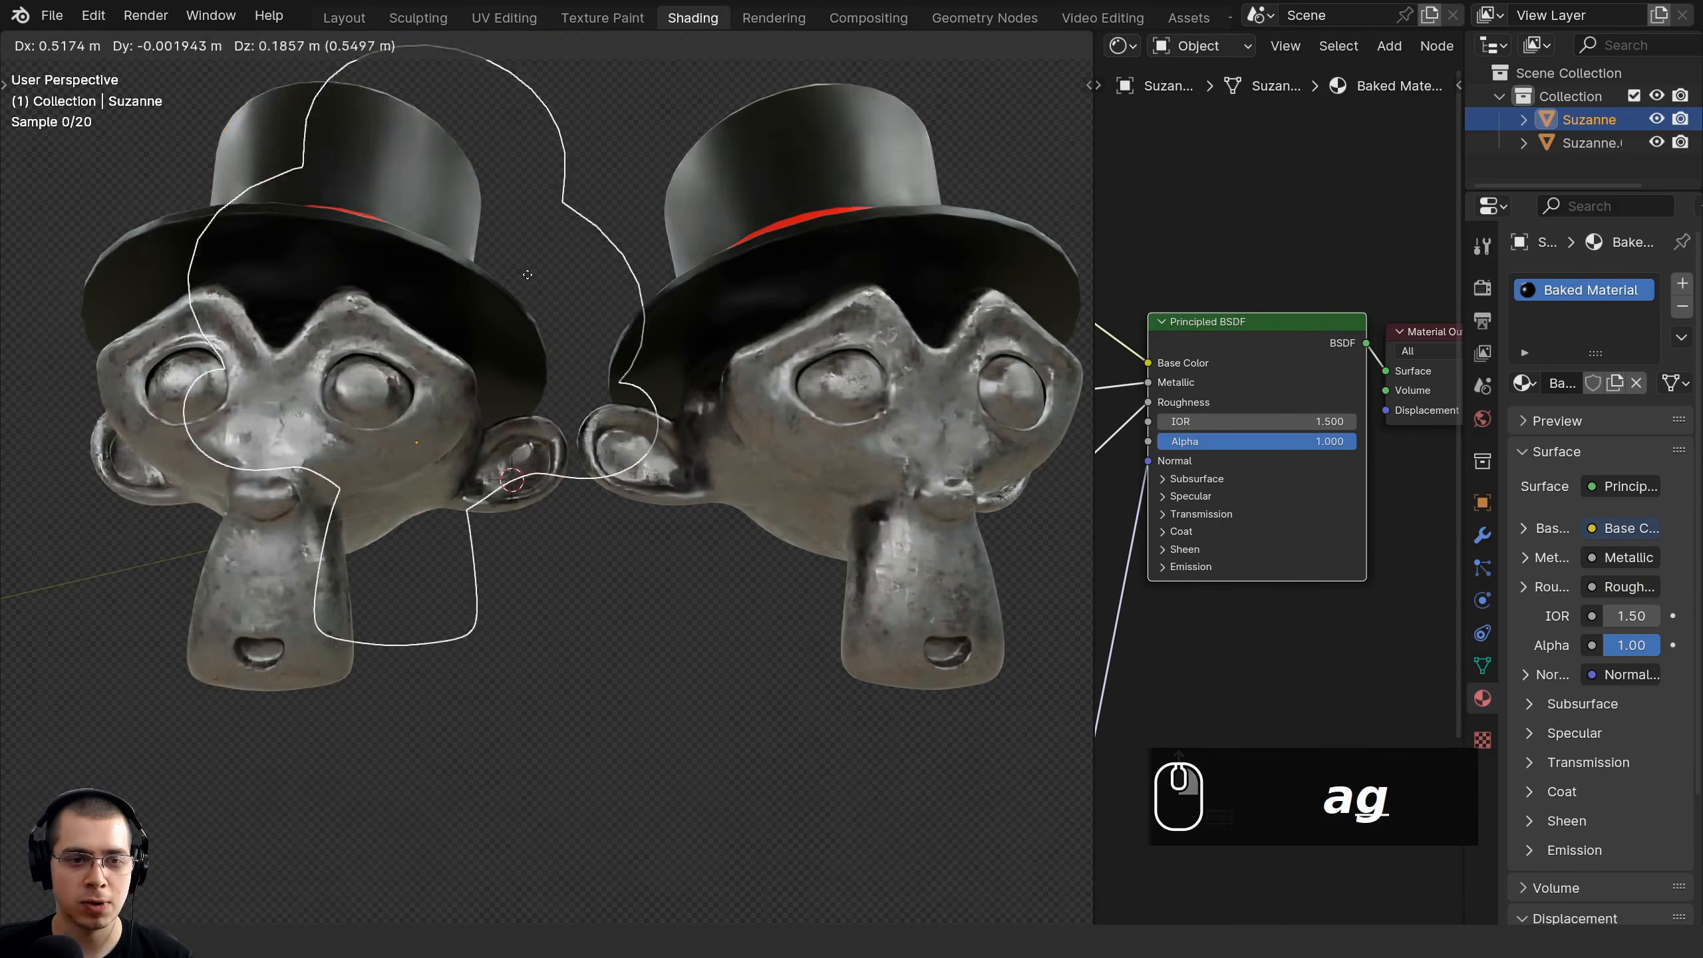
pyautogui.keyDown('shift'); pyautogui.click(754, 437); pyautogui.keyUp('shift')
pyautogui.press('g')
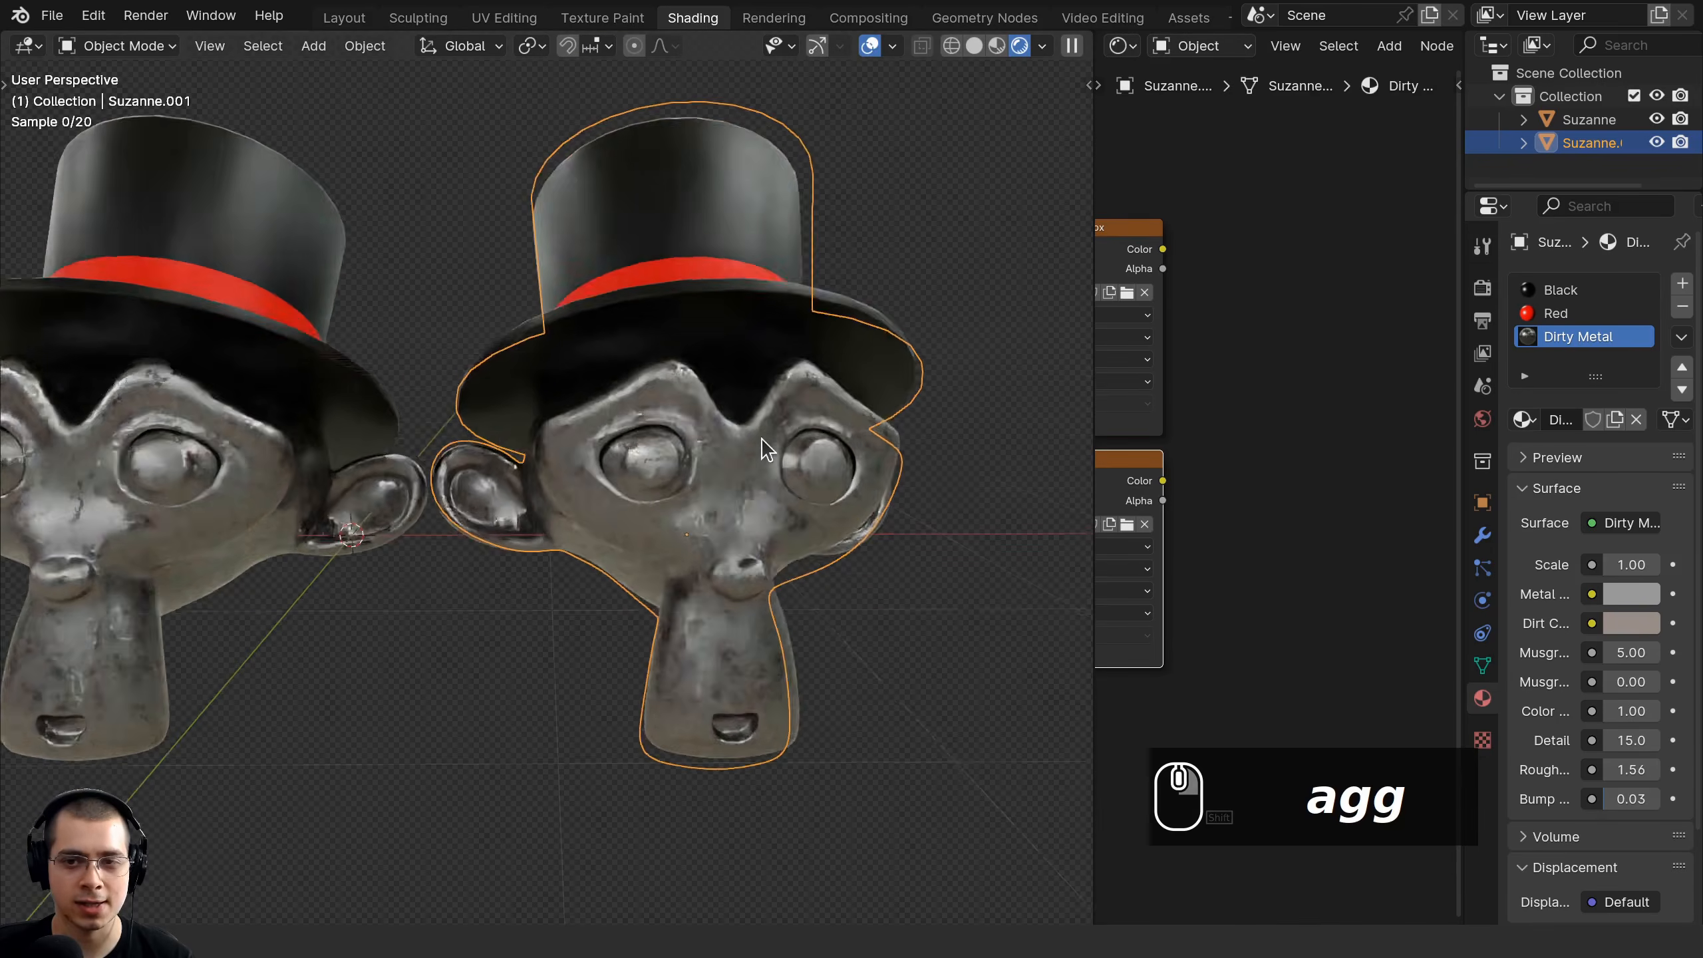
pyautogui.scroll(-3, 762, 437)
pyautogui.press('a')
pyautogui.scroll(6, 599, 529)
pyautogui.moveTo(599, 530); pyautogui.dragTo(597, 620, button='middle')
pyautogui.click(468, 446)
pyautogui.press('g')
pyautogui.scroll(-3, 510, 470)
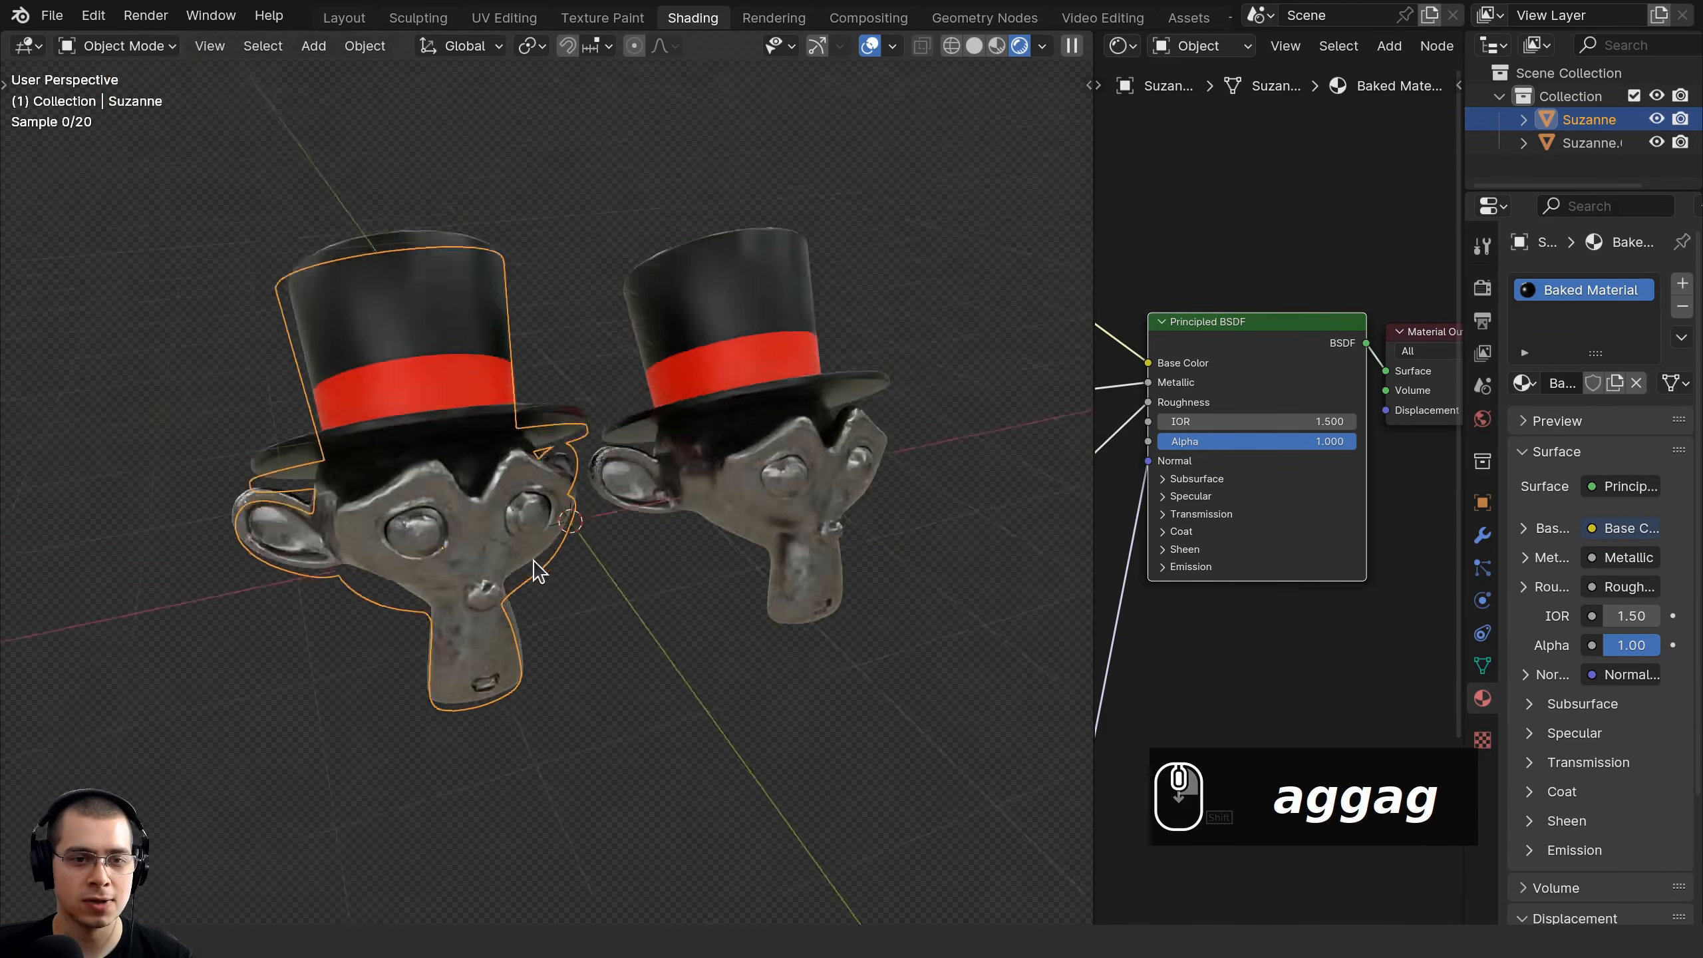
pyautogui.press('a')
pyautogui.moveTo(671, 470); pyautogui.dragTo(810, 487, button='middle')
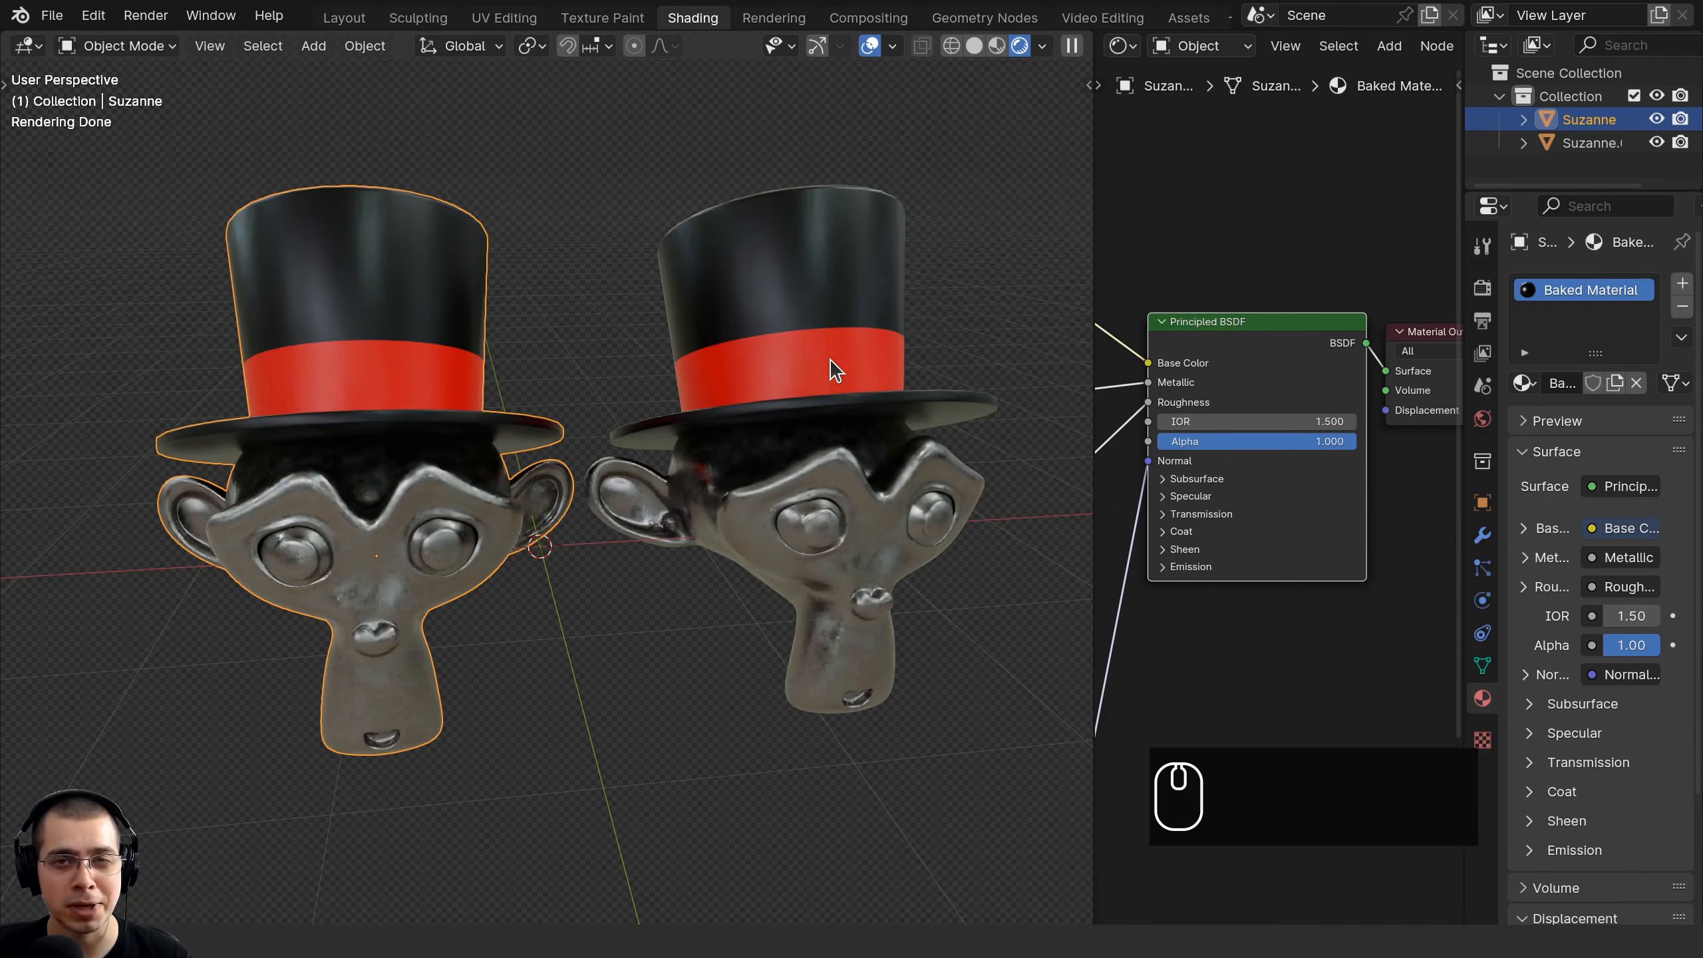
pyautogui.moveTo(830, 366); pyautogui.dragTo(734, 440, button='middle')
pyautogui.hotkey('alt', 'a')
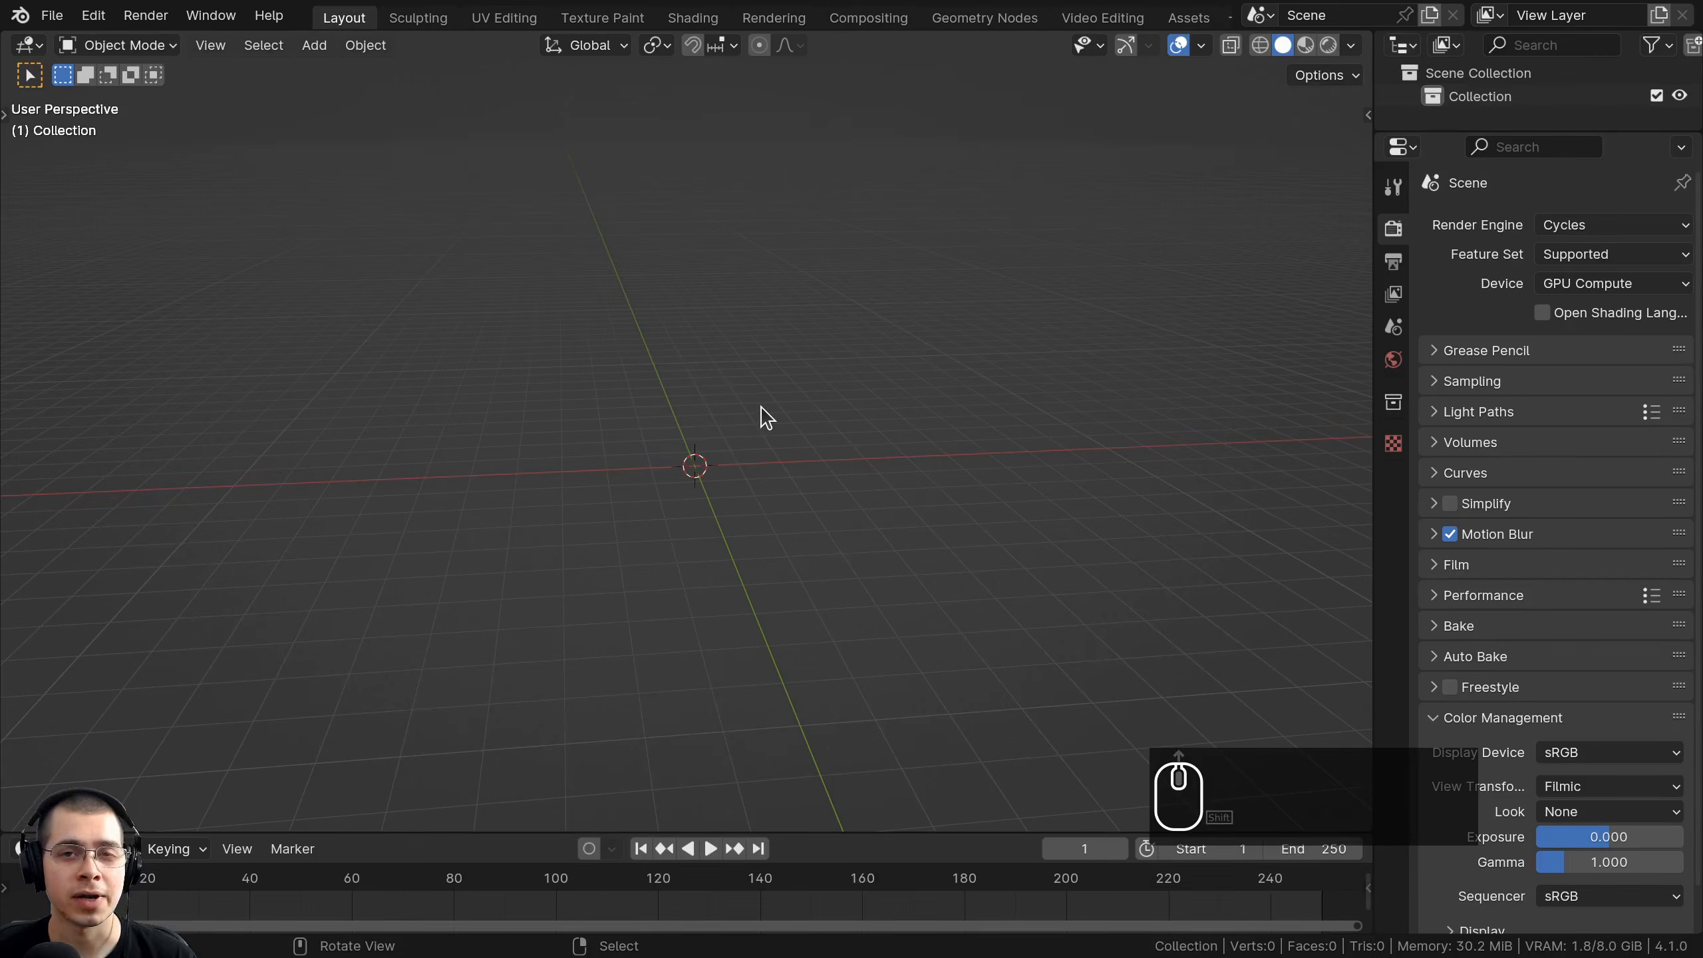
pyautogui.scroll(2, 767, 420)
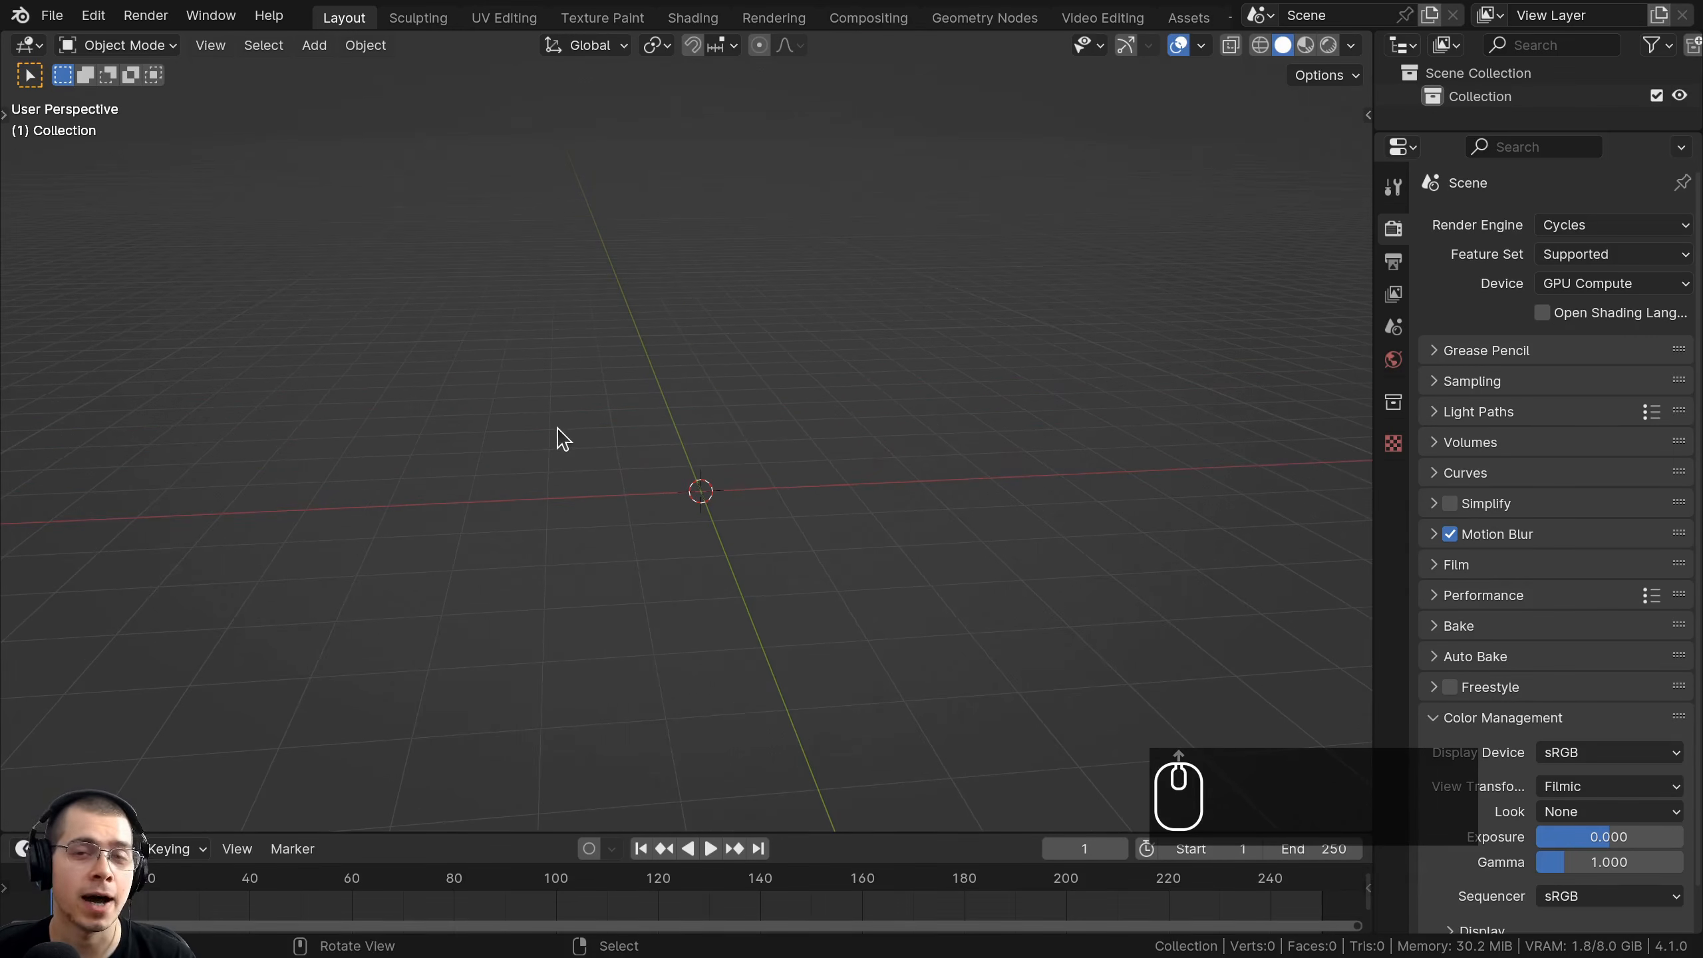
pyautogui.moveTo(707, 453)
pyautogui.keyDown('shift'); pyautogui.mouseDown(button='middle')
pyautogui.moveTo(696, 483)
pyautogui.moveTo(704, 472)
pyautogui.mouseUp(button='middle'); pyautogui.keyUp('shift')
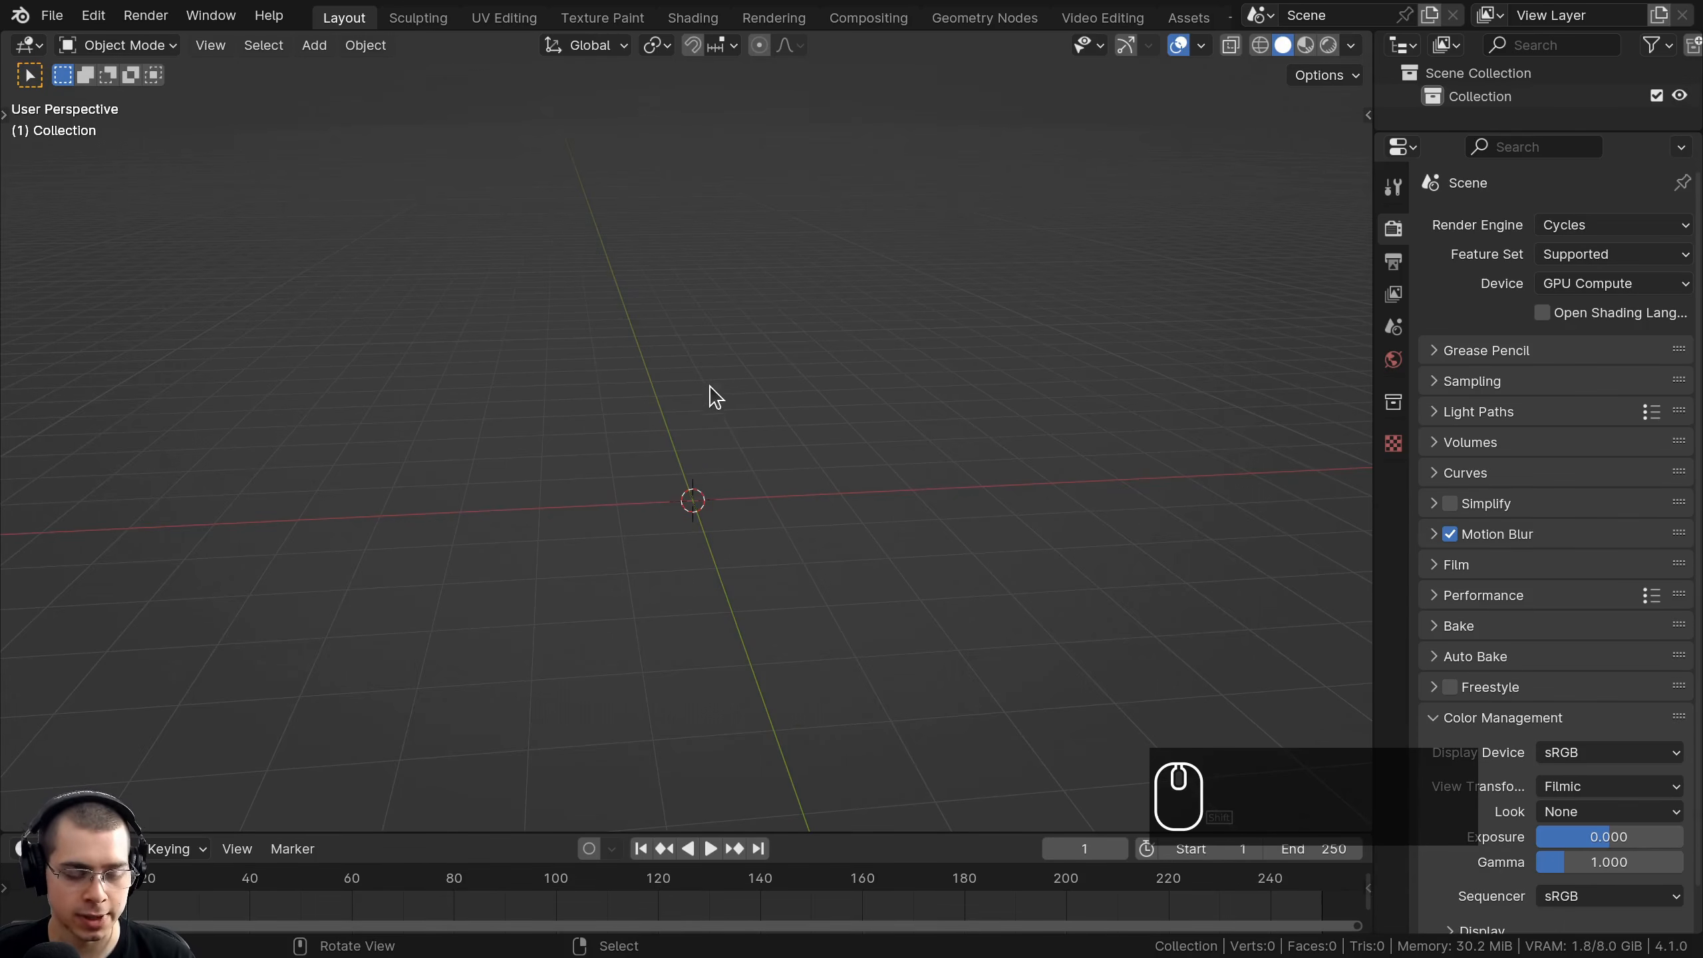
# Add a Monkey mesh to the empty scene.
pyautogui.hotkey('shift', 'a')
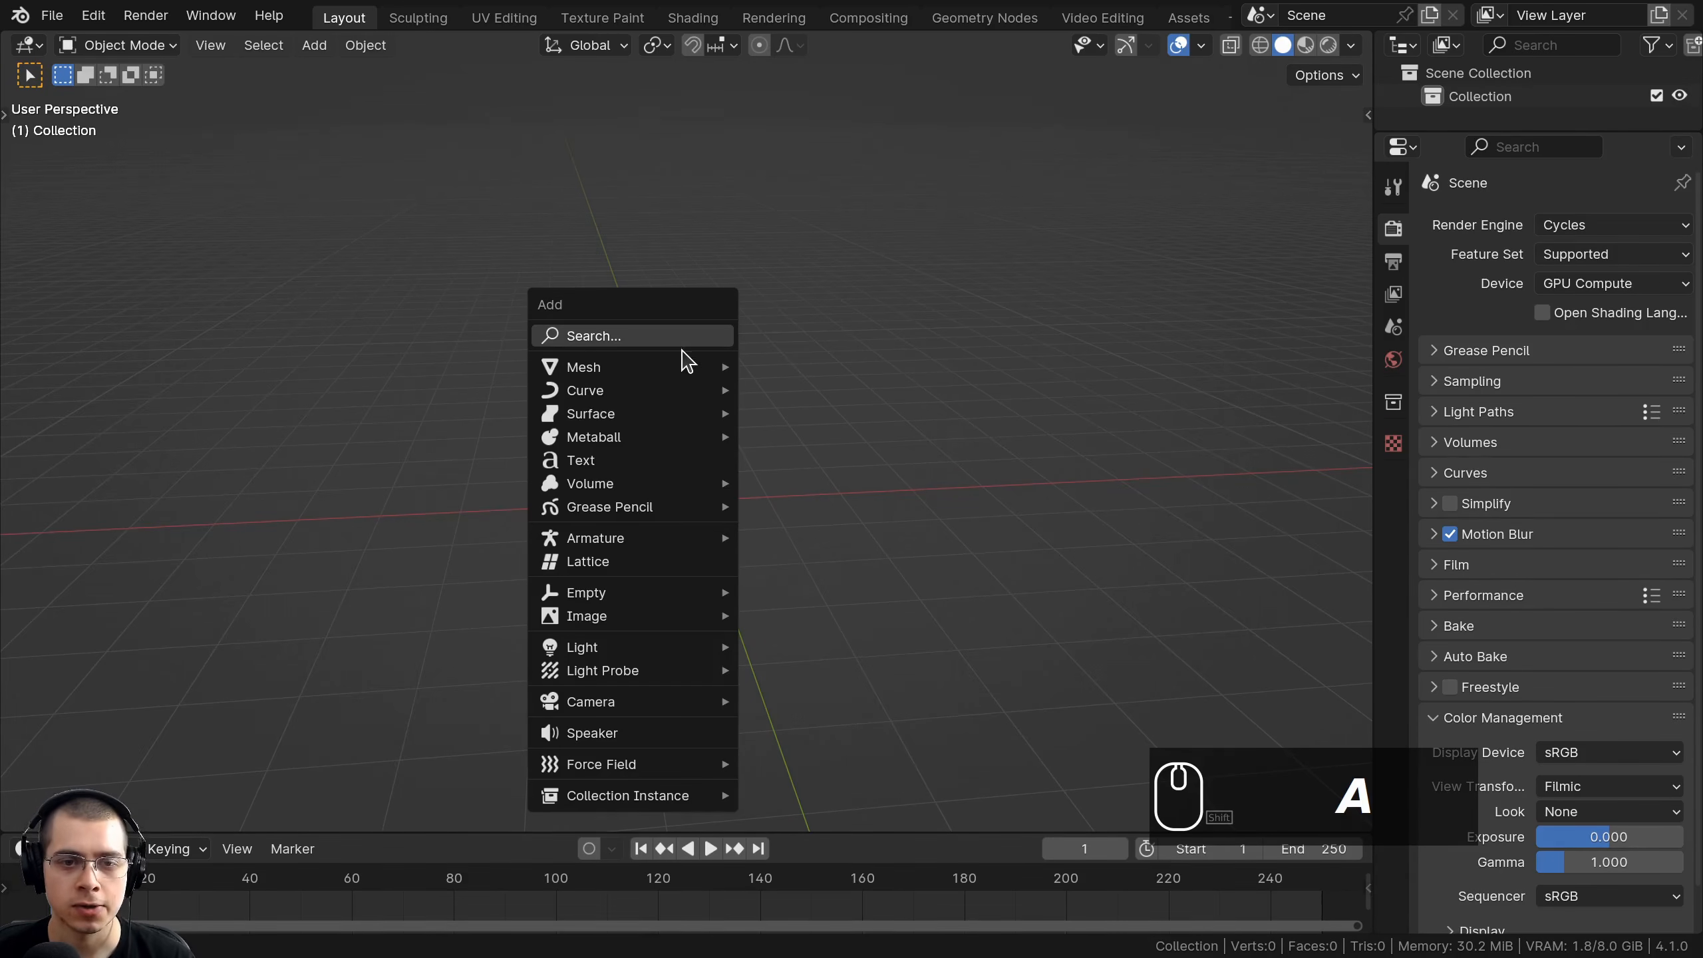
pyautogui.moveTo(676, 368)
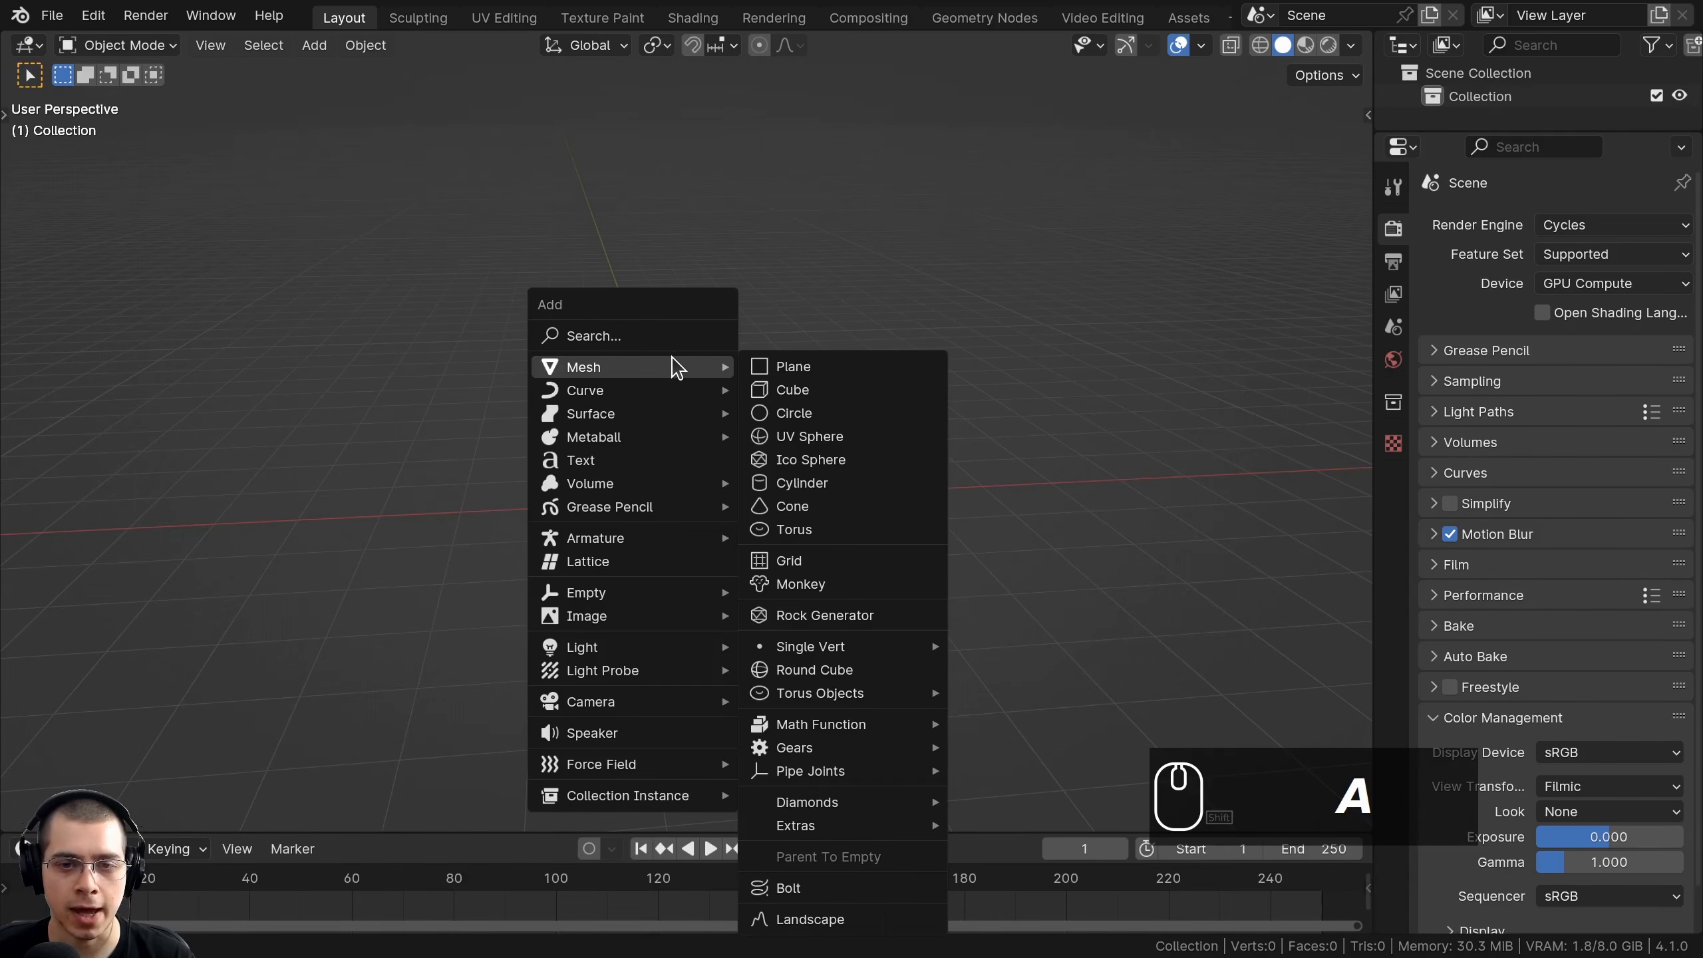
pyautogui.click(824, 585)
pyautogui.scroll(5, 806, 435)
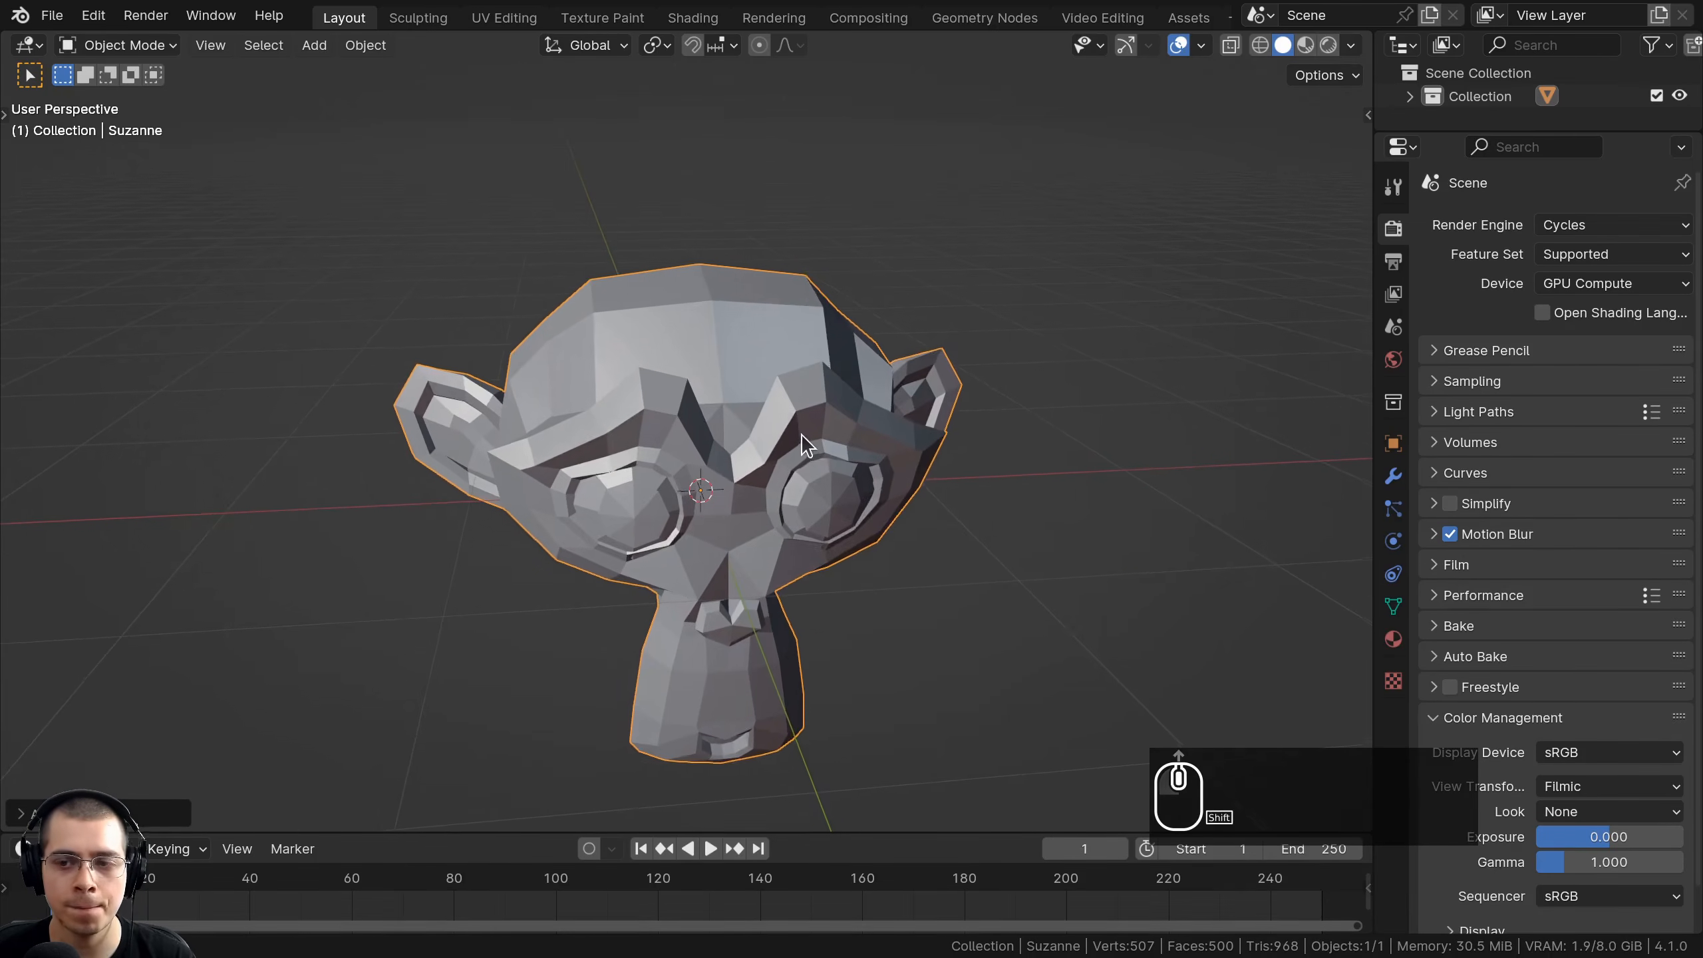
# Give the monkey a Subdivision modifier with viewport and render levels of 1, widen the properties editor, and apply the modifier.
pyautogui.hotkey('ctrl', '1')
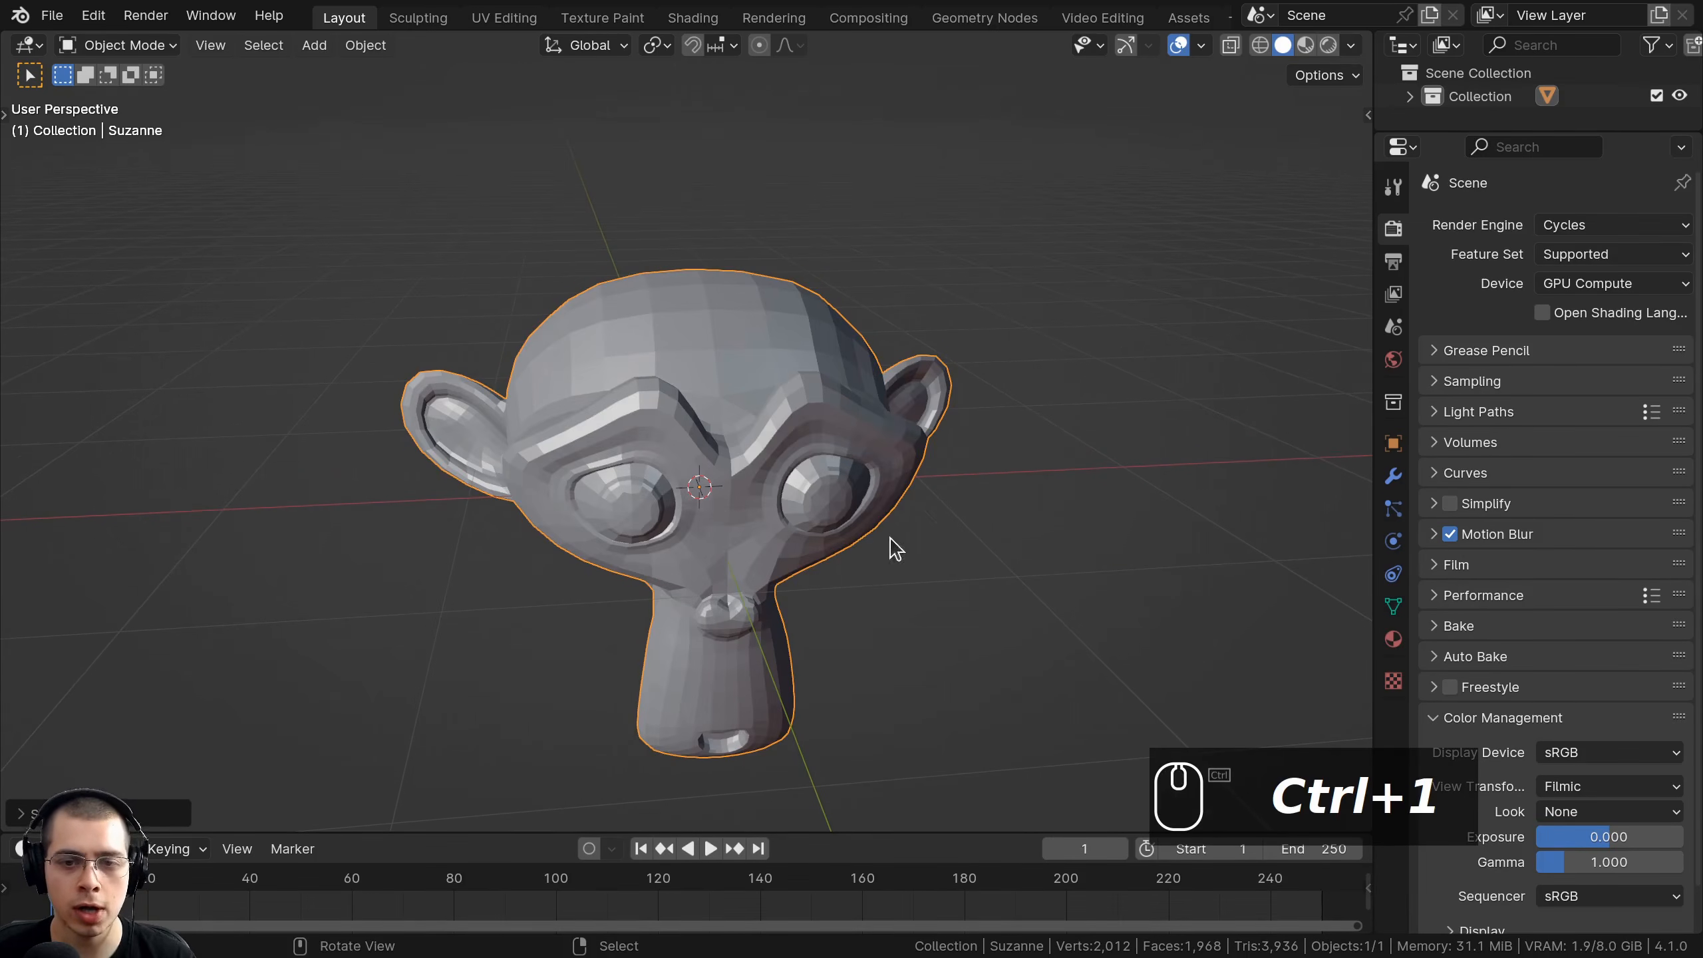
pyautogui.click(1393, 478)
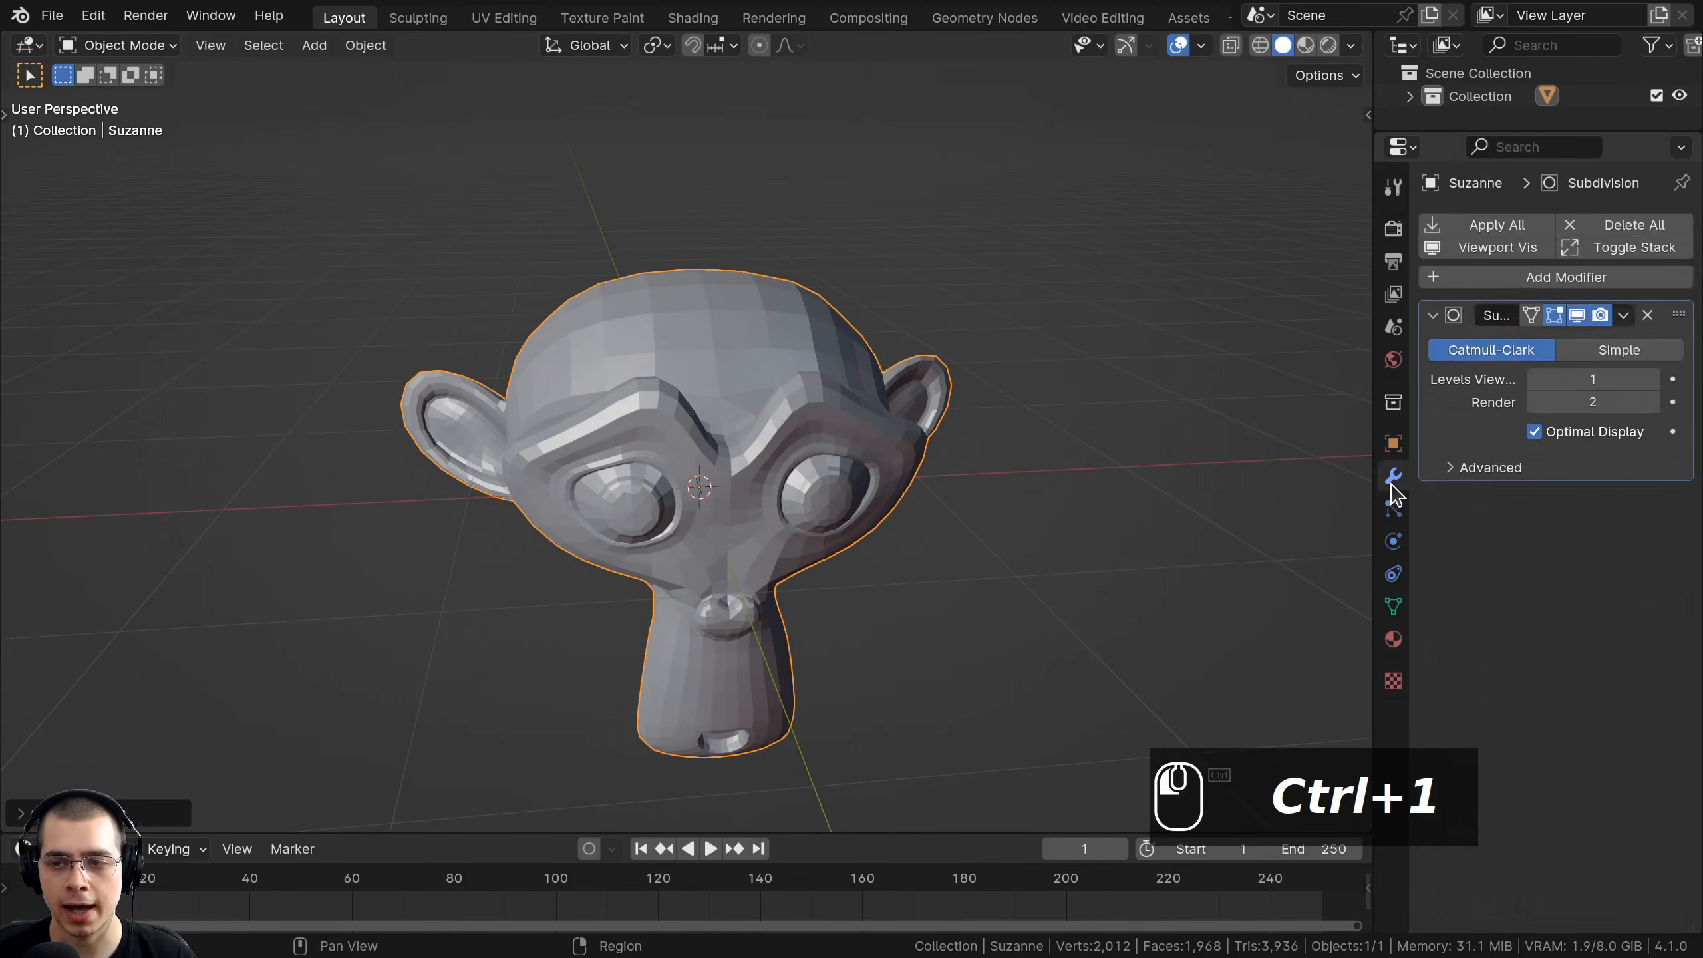
pyautogui.click(1535, 402)
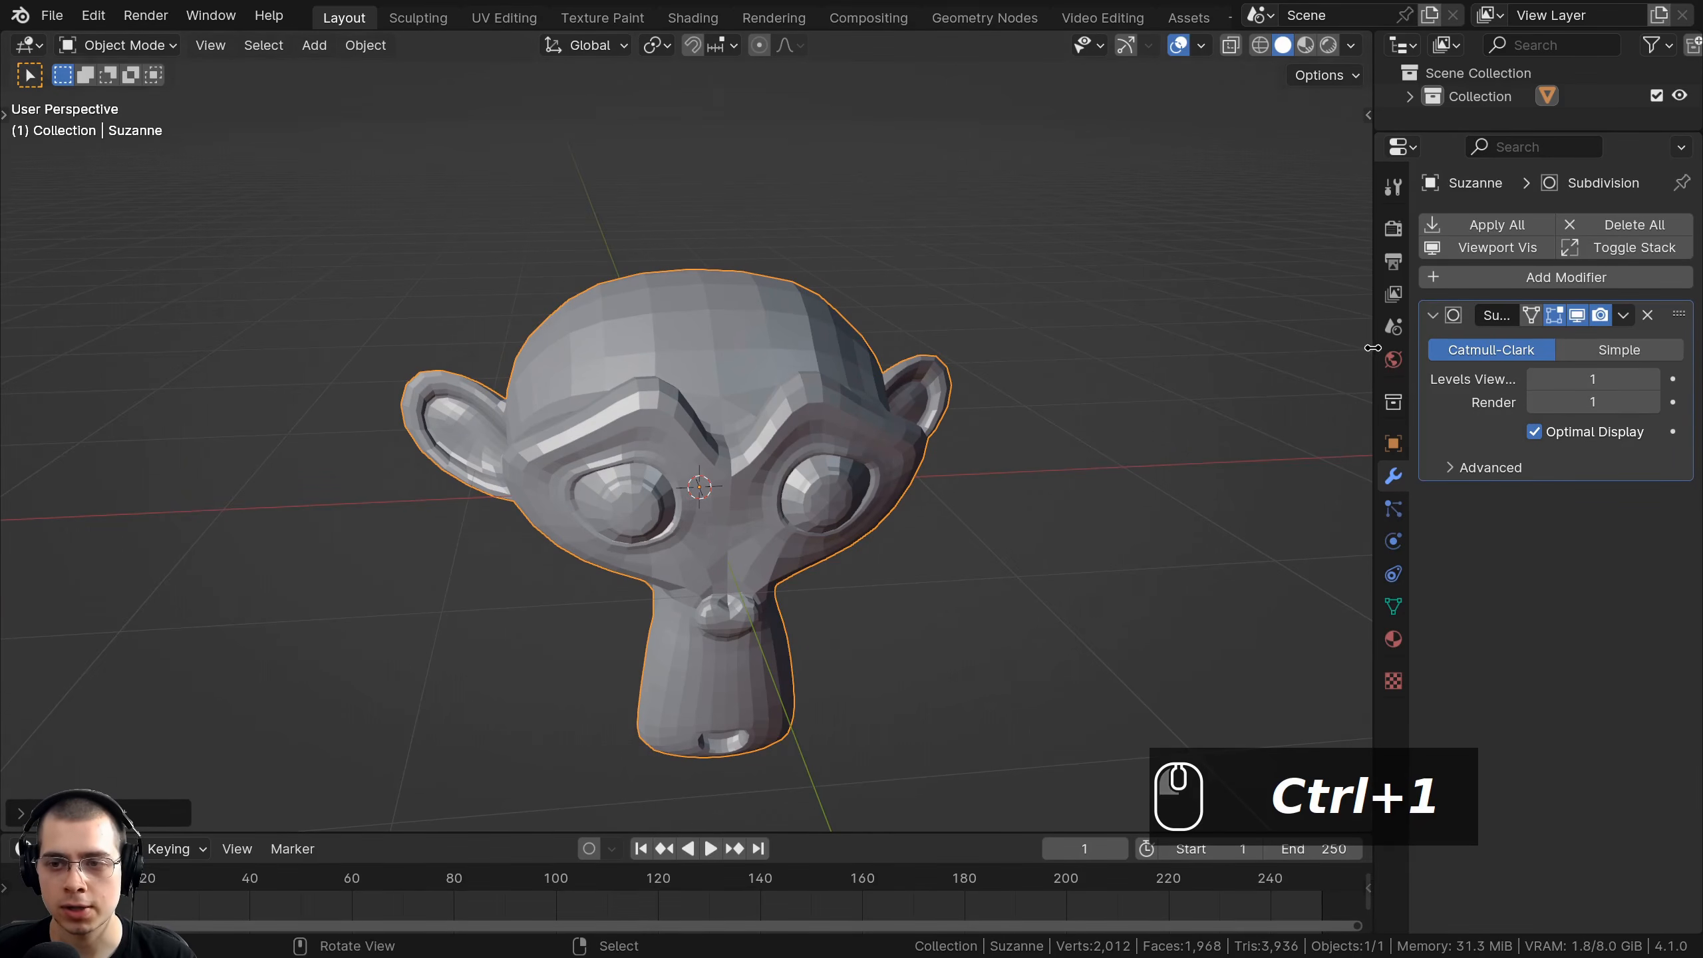
pyautogui.moveTo(1372, 348); pyautogui.dragTo(1216, 348)
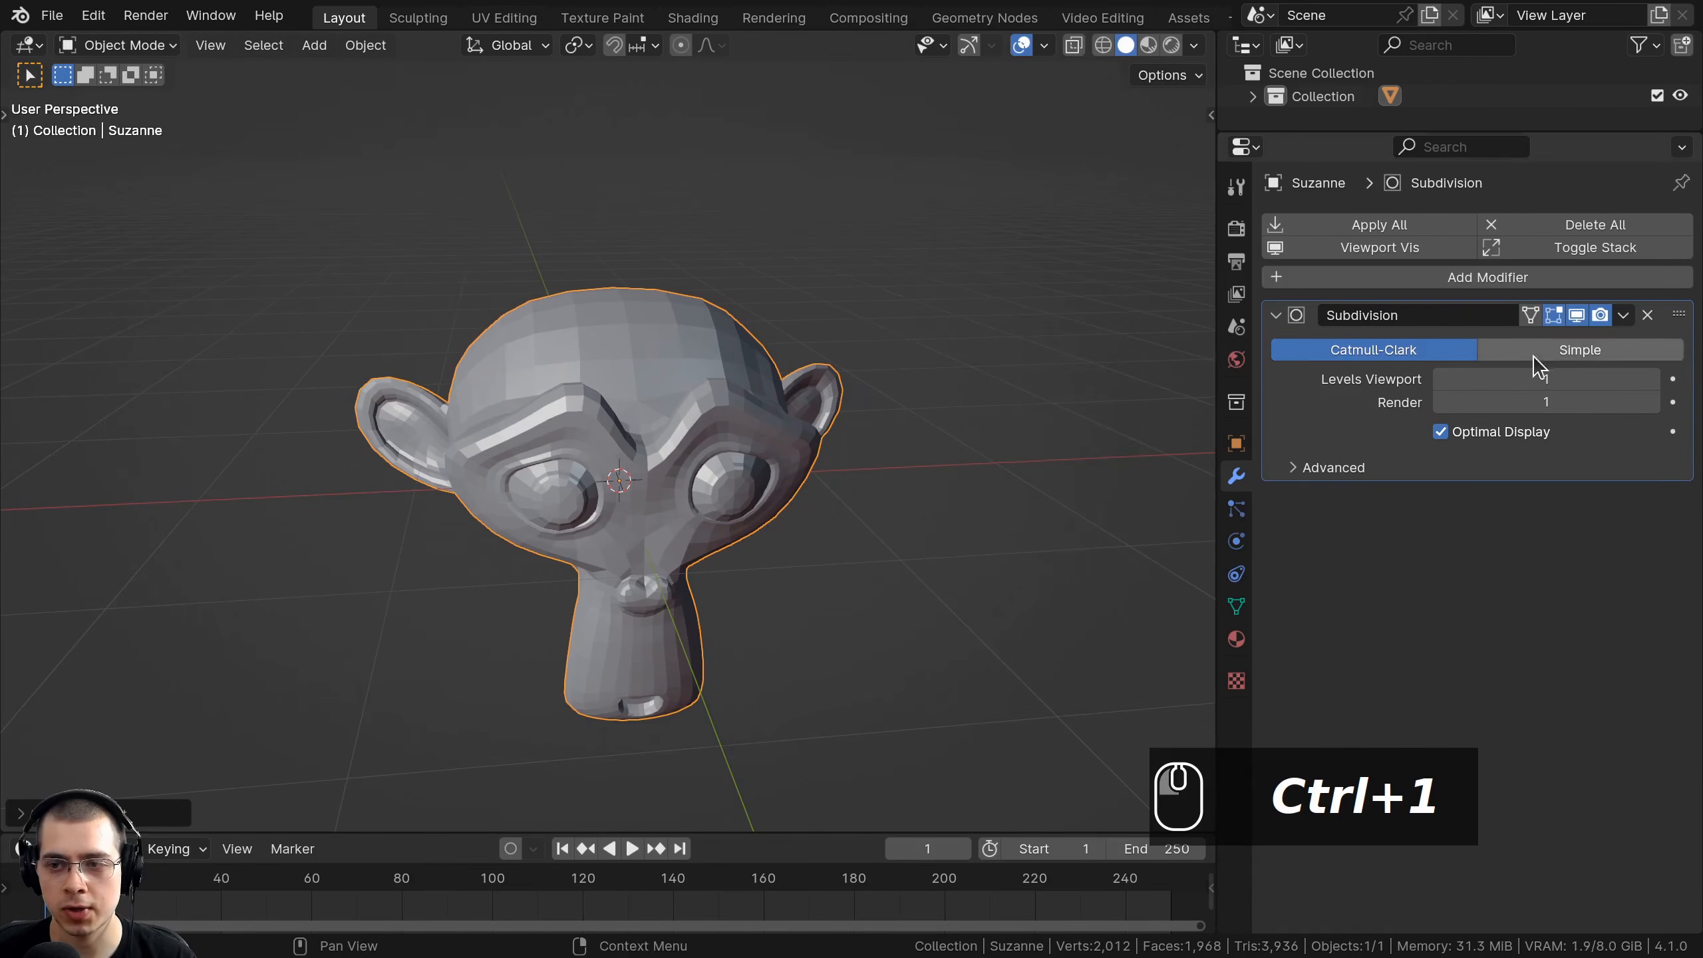
pyautogui.click(1624, 315)
pyautogui.click(1590, 343)
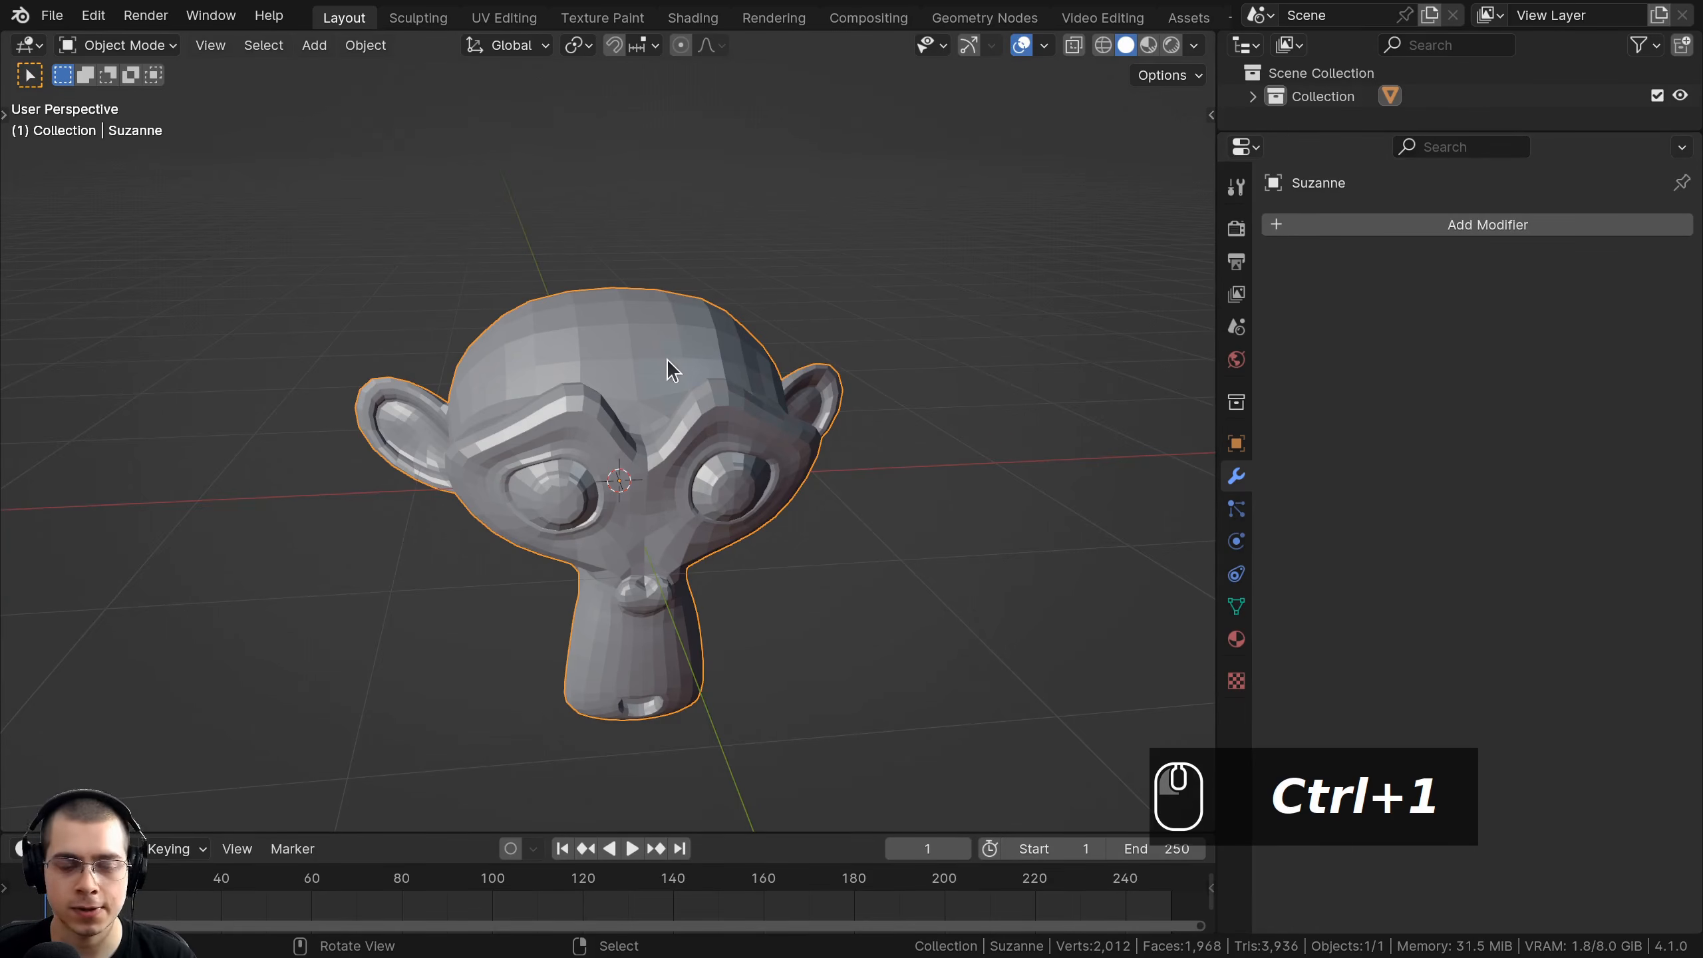
# Shade the monkey smooth.
pyautogui.moveTo(671, 369); pyautogui.dragTo(648, 293, button='middle')
pyautogui.press('w')
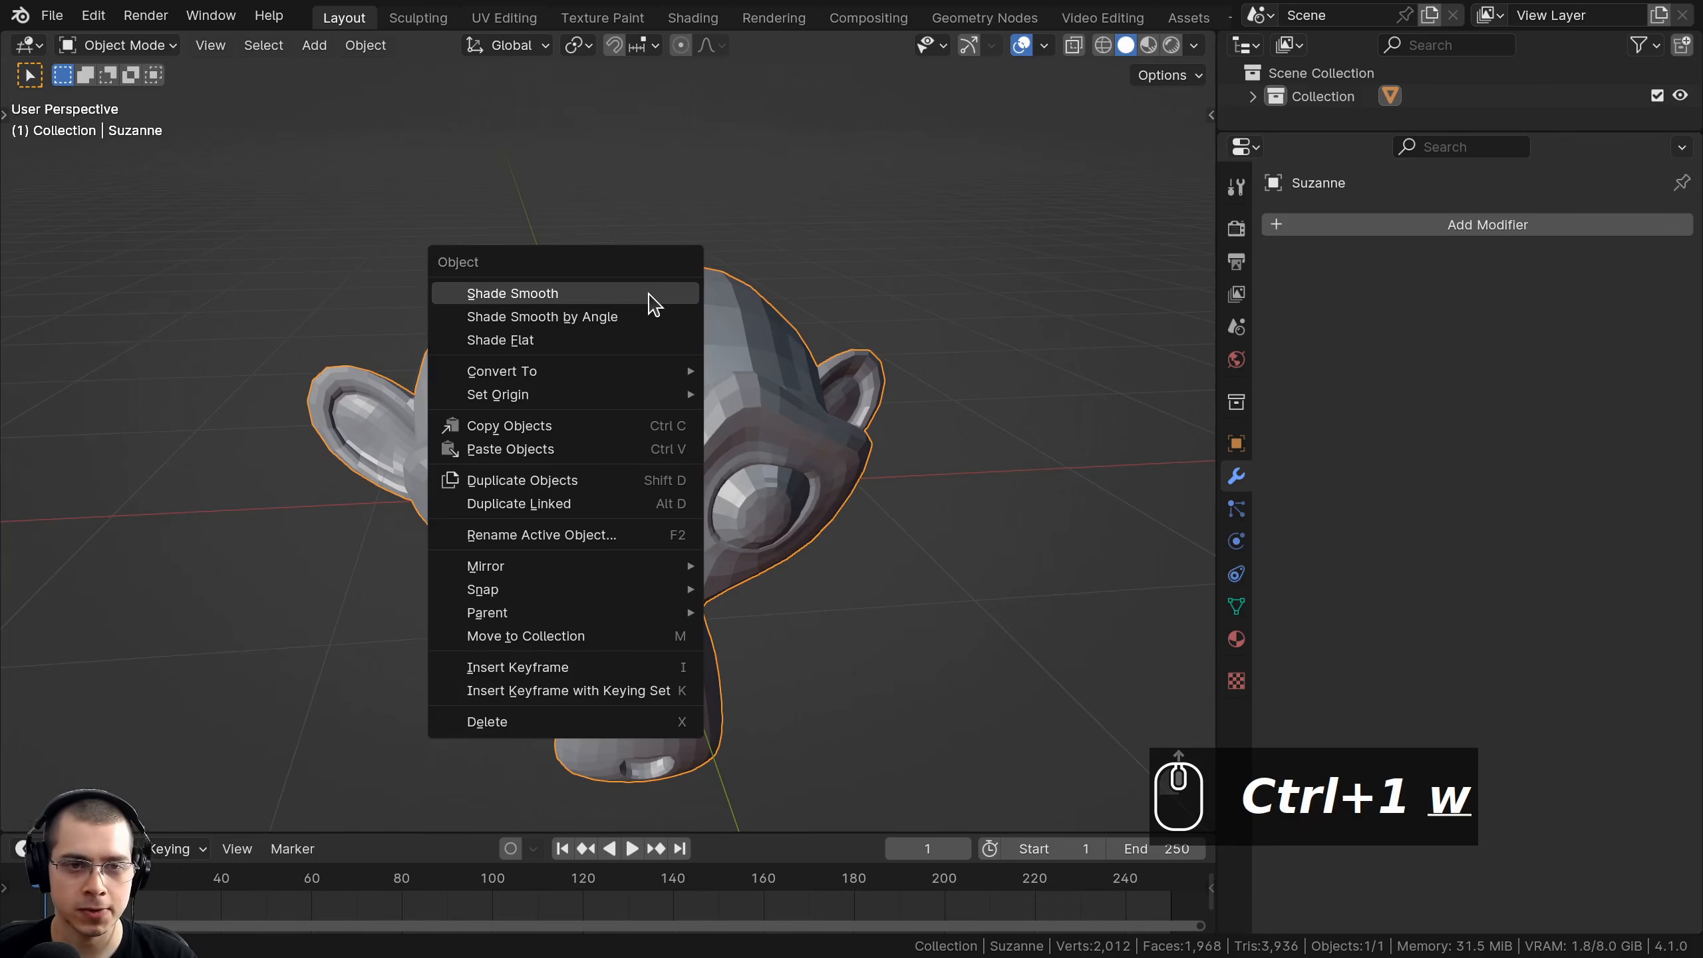
pyautogui.click(549, 295)
pyautogui.moveTo(646, 379); pyautogui.dragTo(675, 325, button='middle')
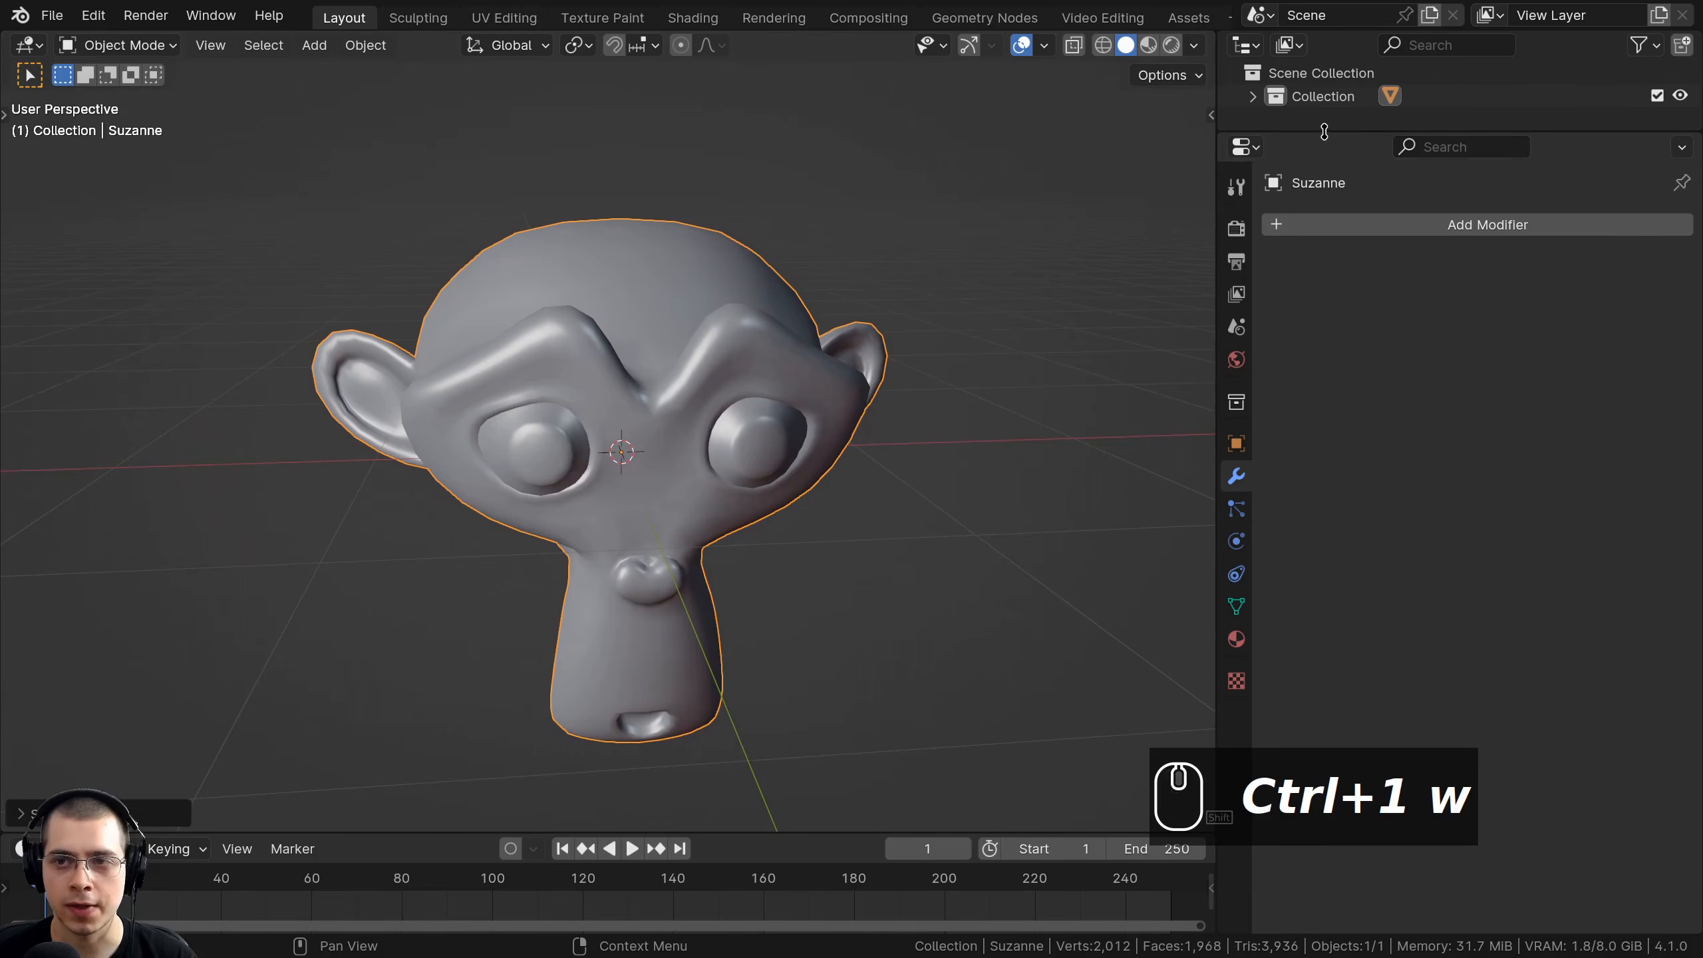
# Enlarge the outliner, expand the collection and rename the Suzanne object to Low Poly.
pyautogui.moveTo(1325, 132); pyautogui.dragTo(1325, 229)
pyautogui.click(1252, 95)
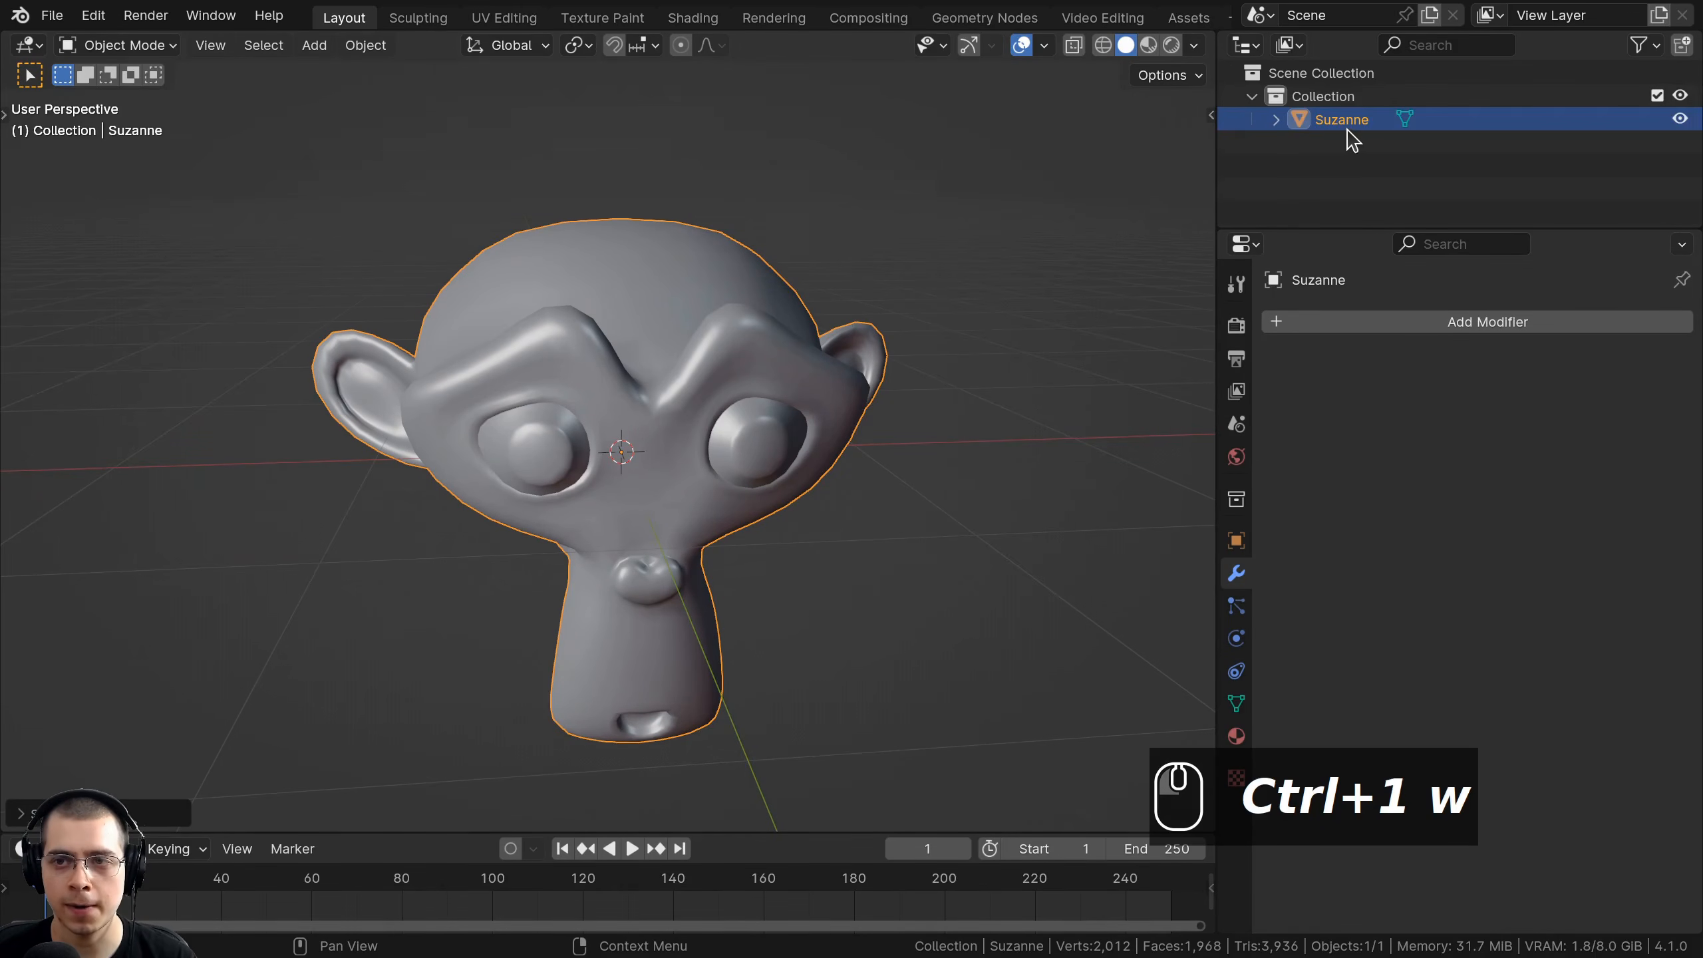
pyautogui.doubleClick(1339, 120)
pyautogui.write('Low Poly')
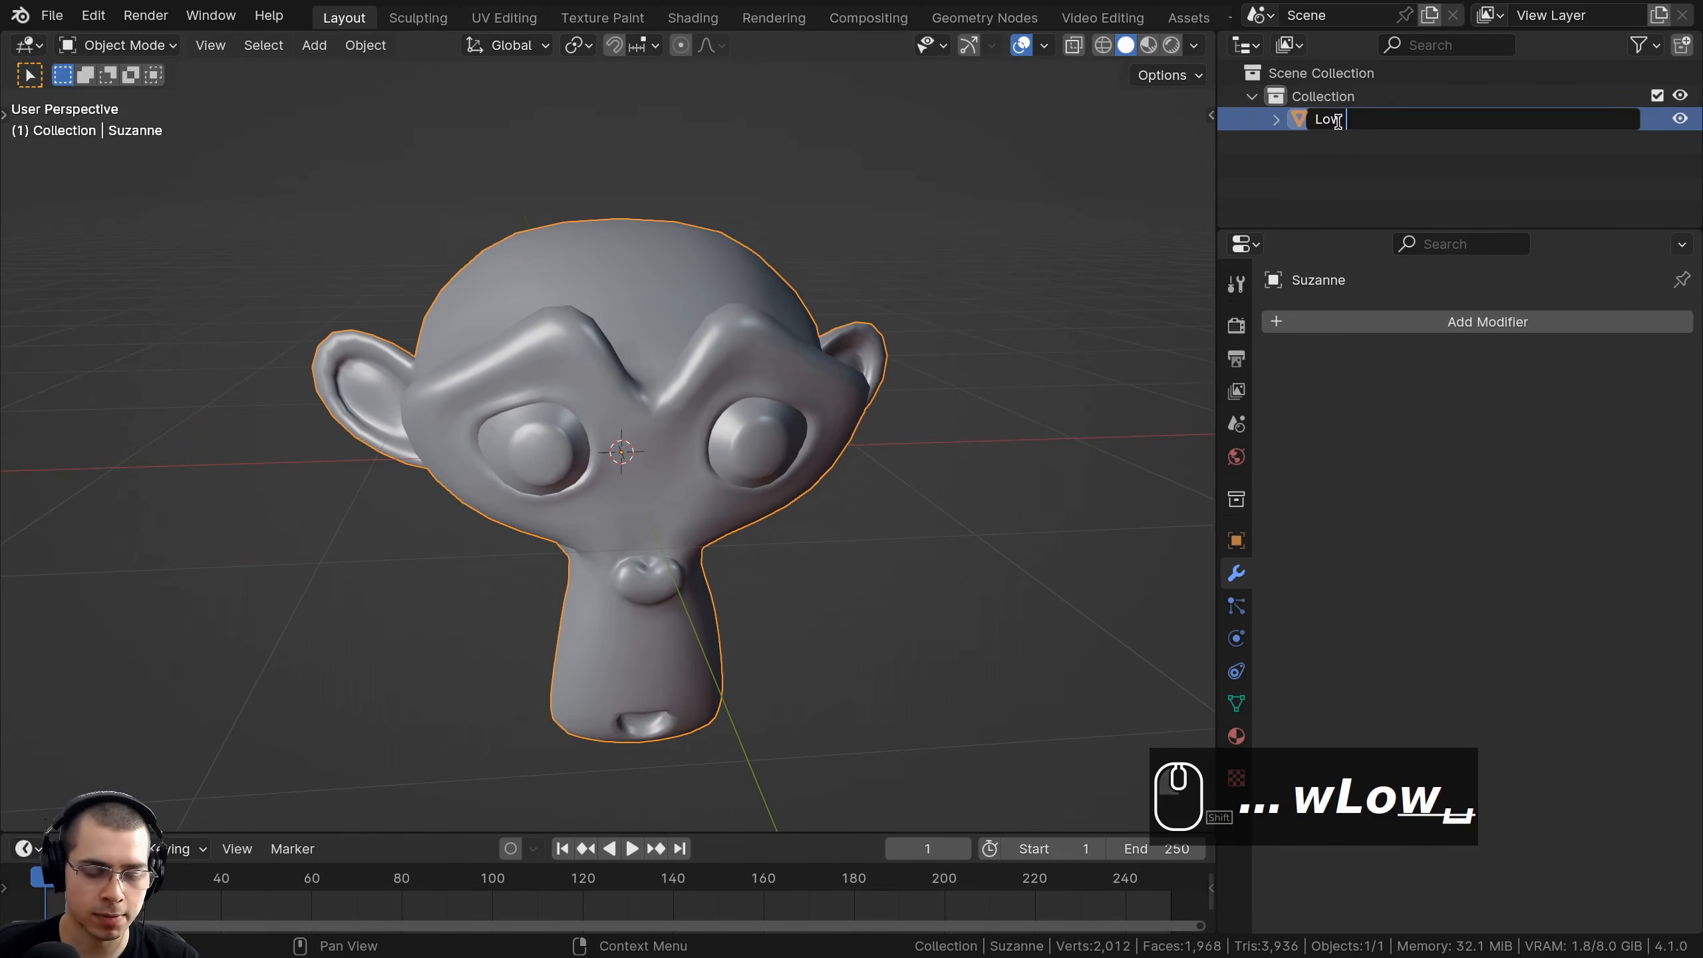
pyautogui.press('Return')
pyautogui.hotkey('ctrl', 'b')
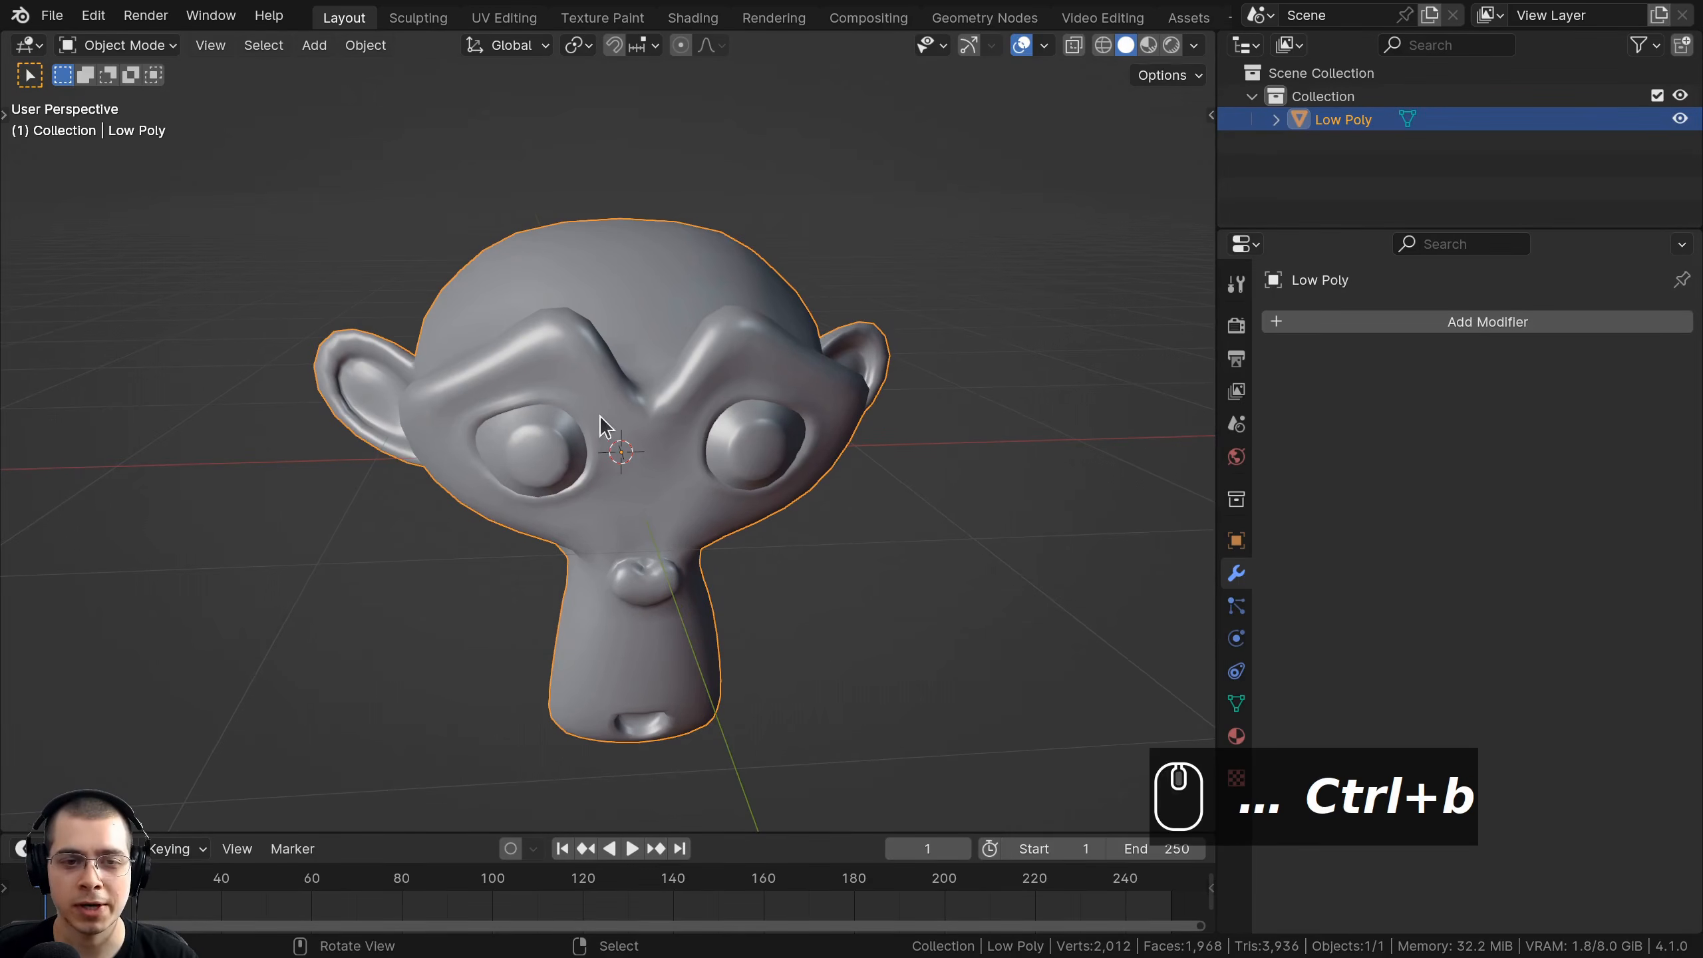
# Unwrap the whole Low Poly mesh with Smart UV Project, using an island margin of 0.003.
pyautogui.moveTo(602, 421); pyautogui.dragTo(593, 464, button='middle')
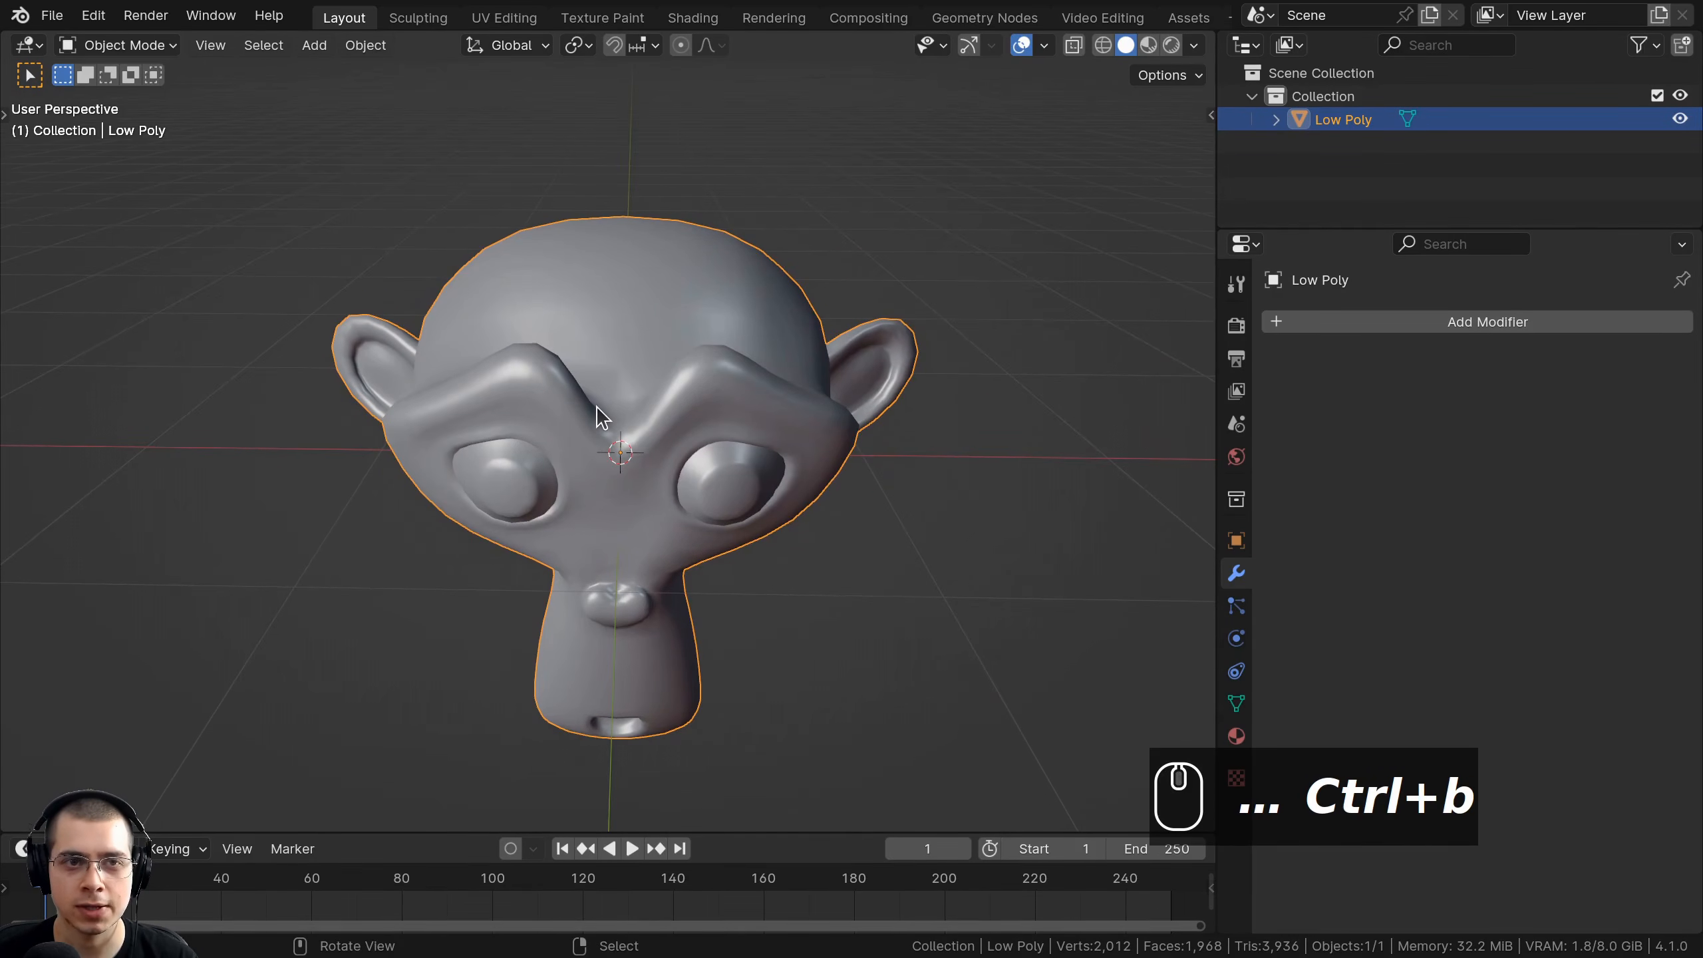
pyautogui.moveTo(602, 380); pyautogui.dragTo(628, 368, button='middle')
pyautogui.press('Tab')
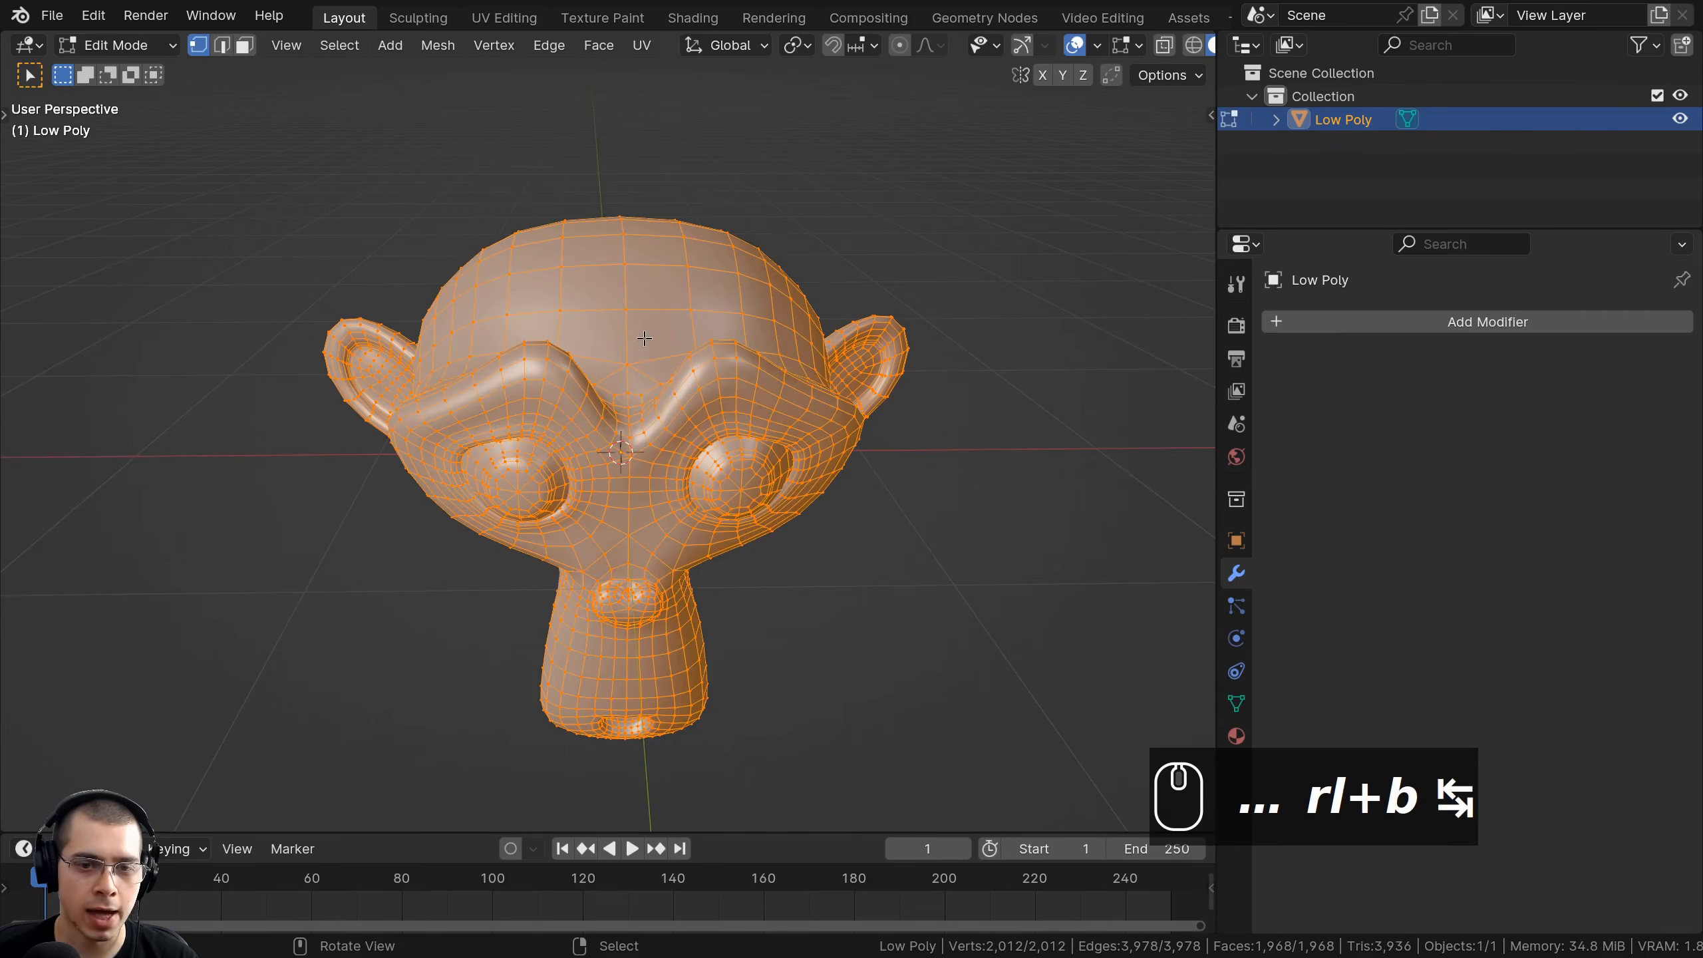
pyautogui.moveTo(664, 305); pyautogui.dragTo(656, 275, button='middle')
pyautogui.press('a')
pyautogui.press('a')
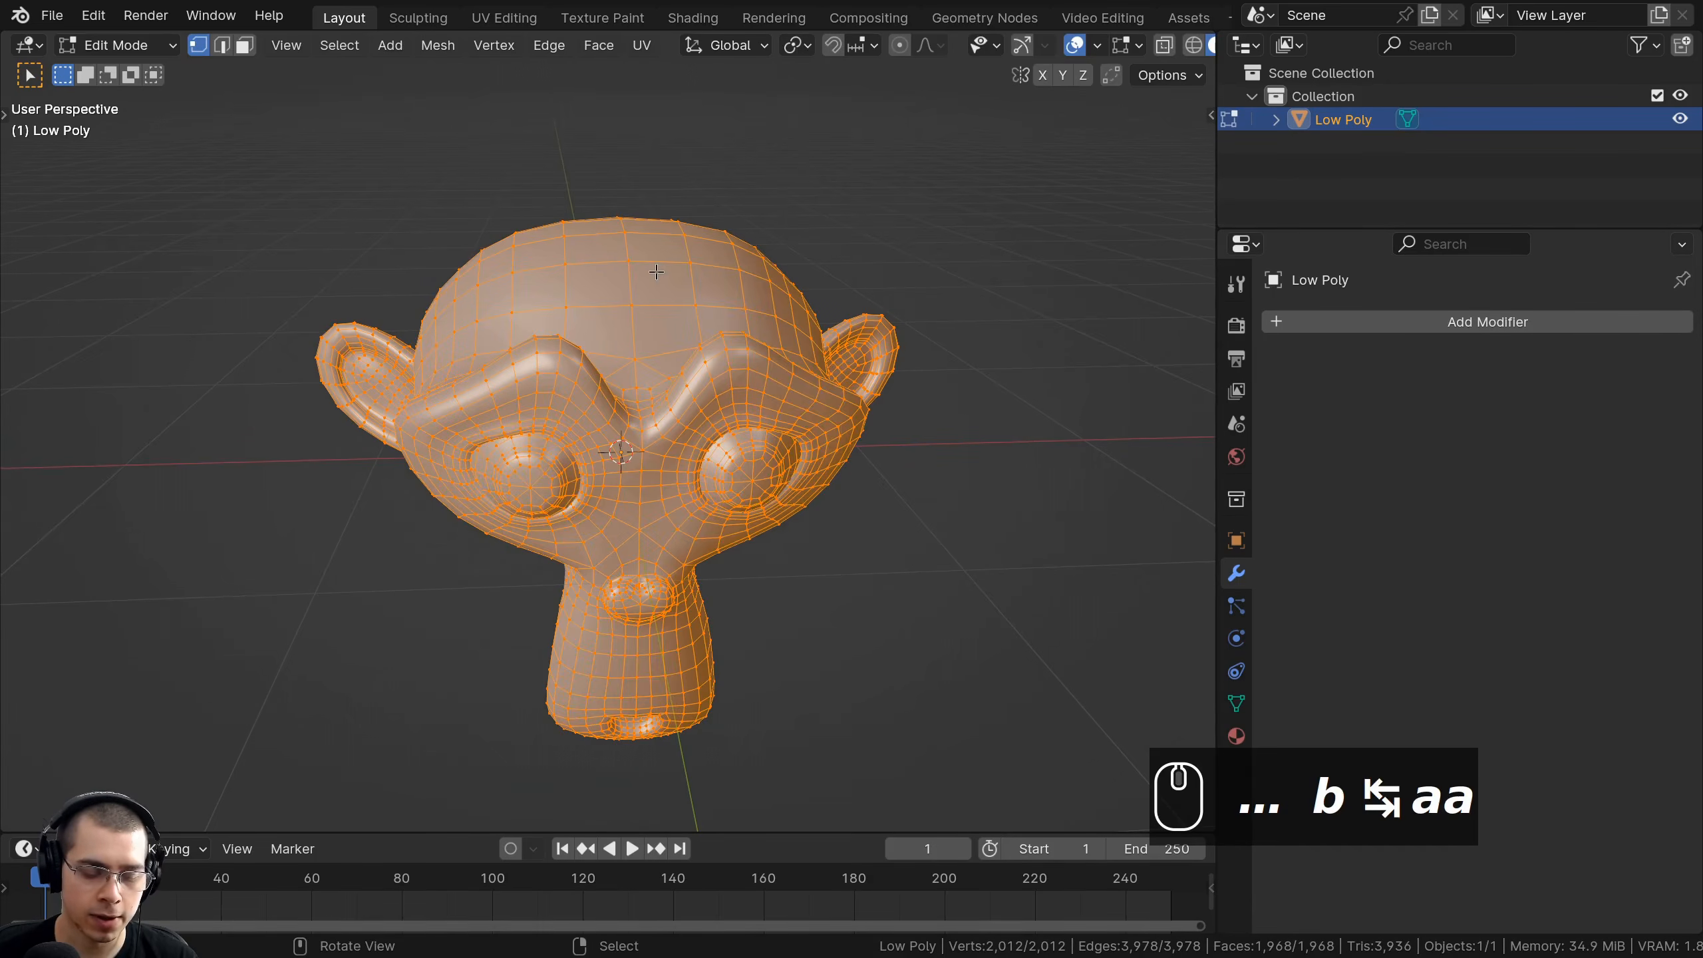
pyautogui.press('u')
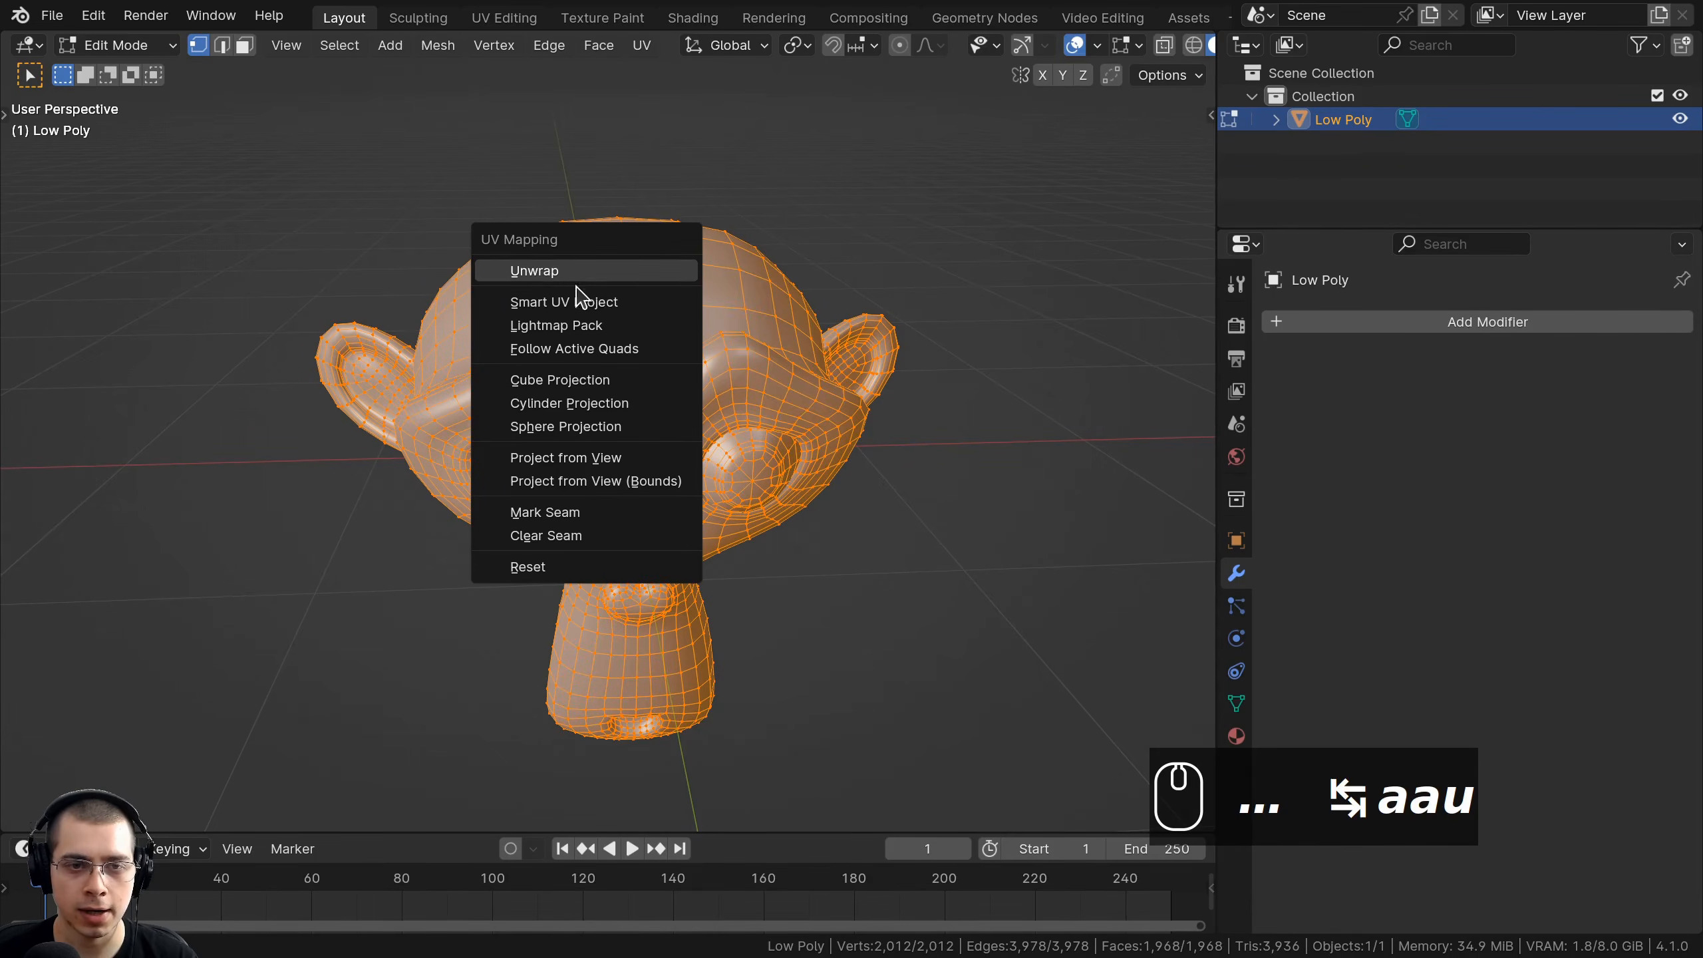
pyautogui.click(559, 302)
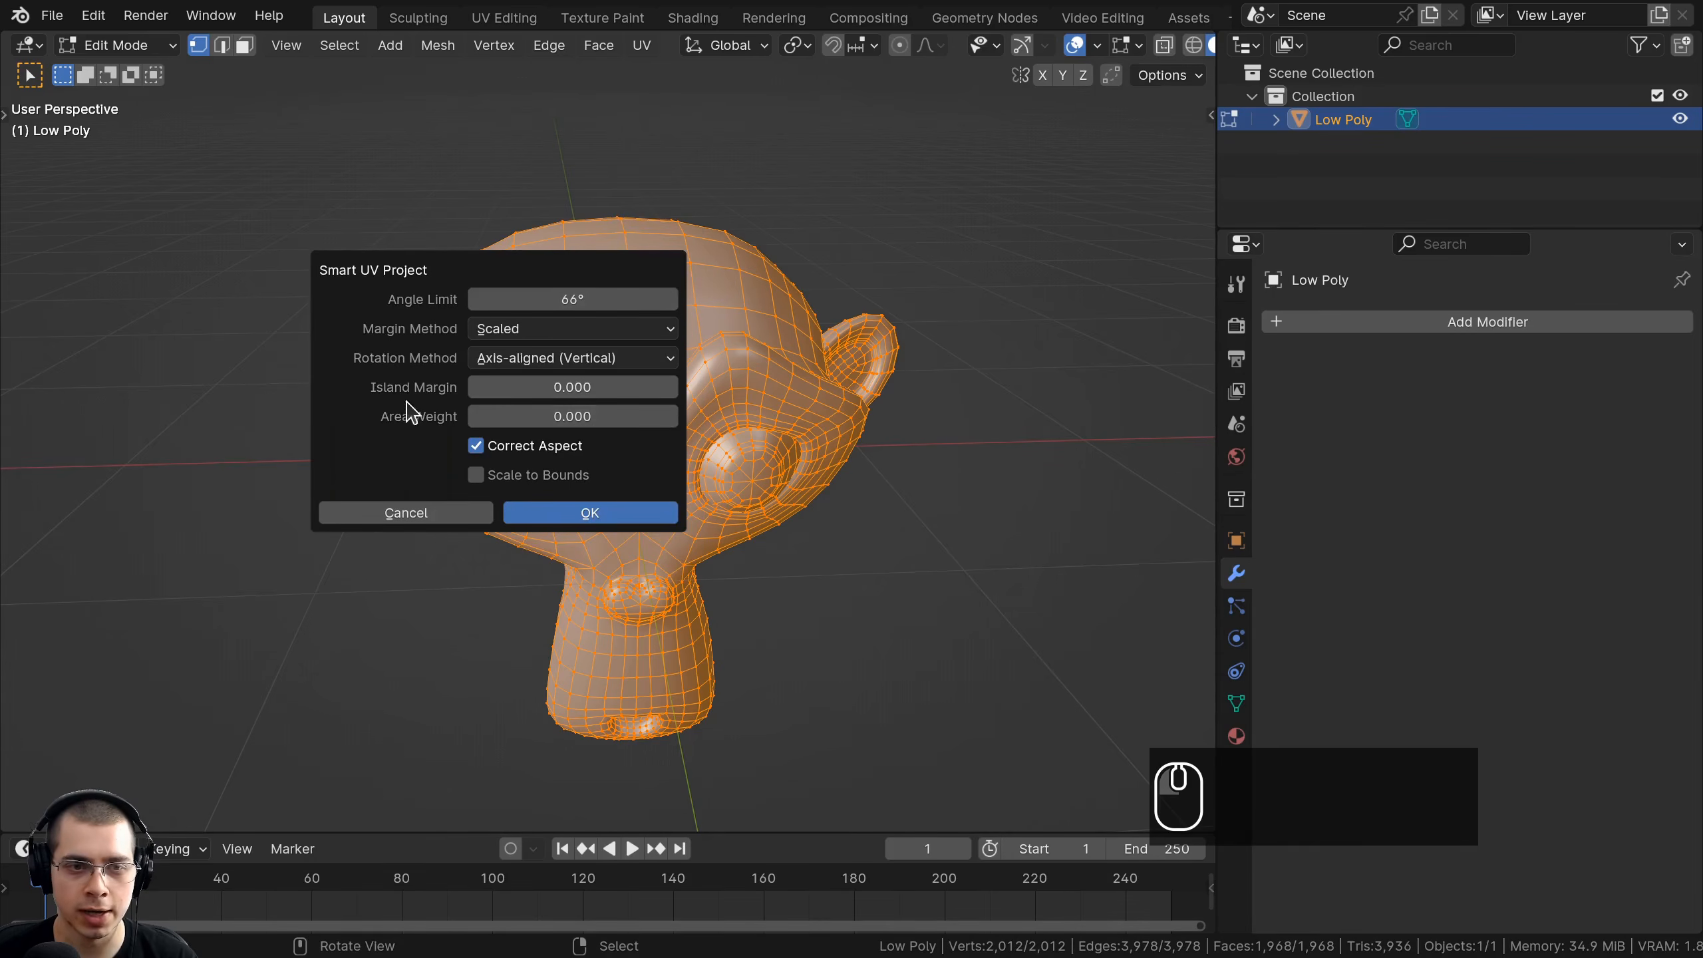
pyautogui.click(547, 388)
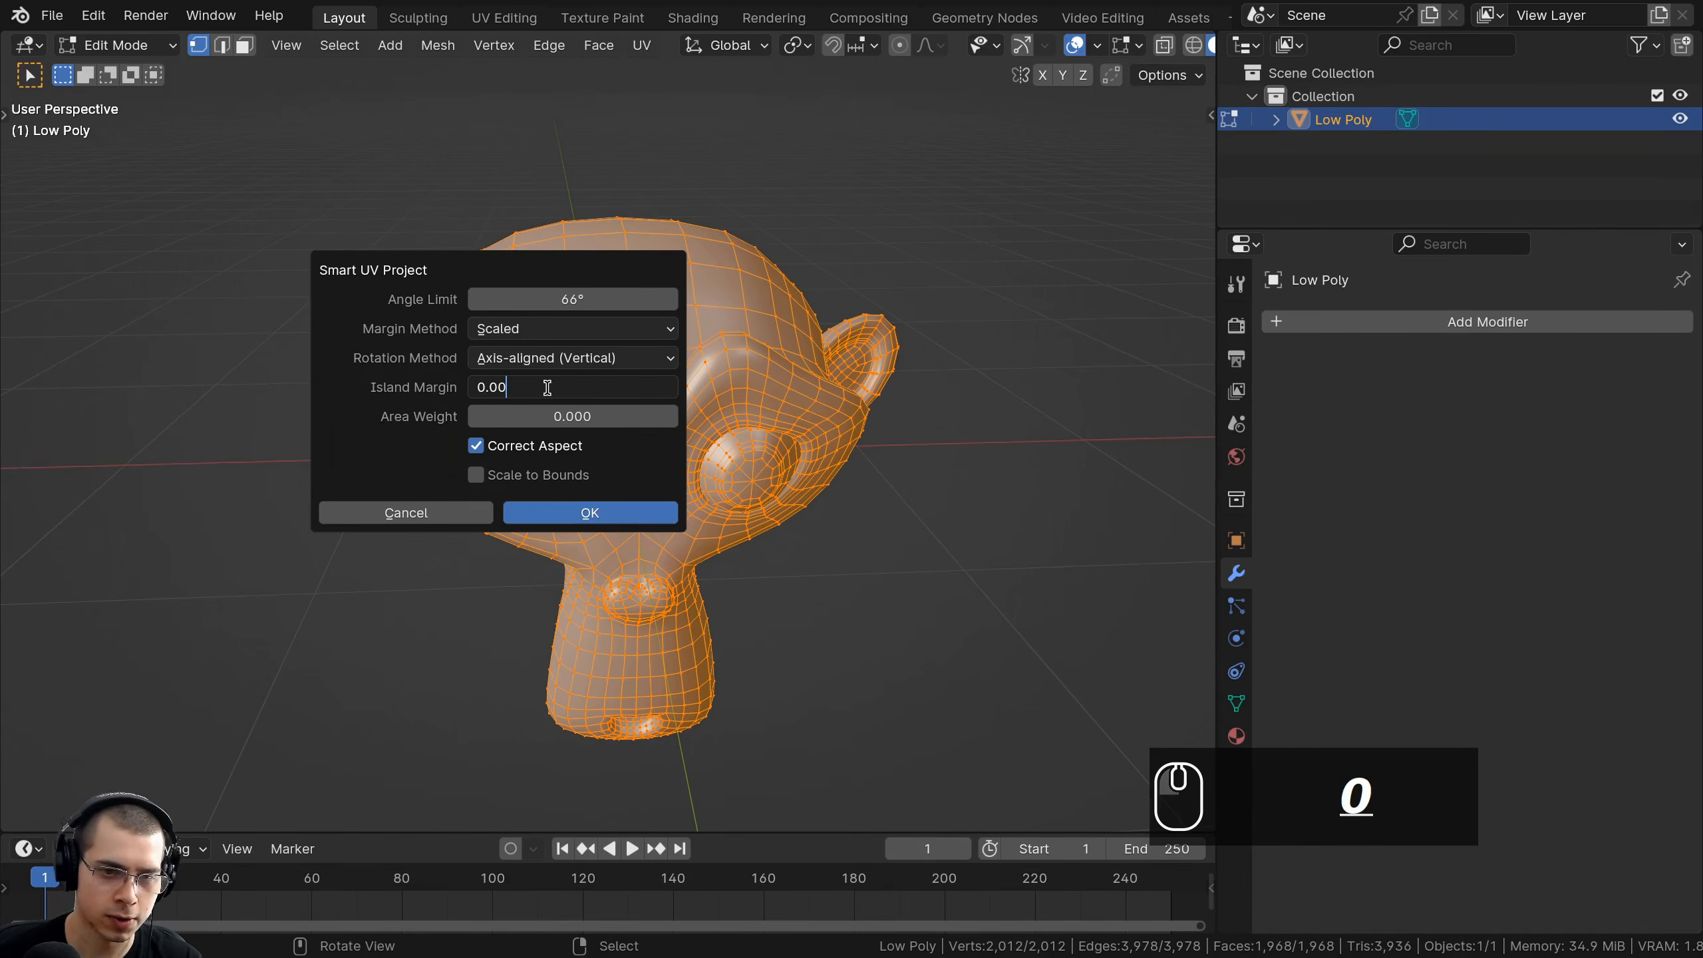
pyautogui.write('03')
pyautogui.press('Return')
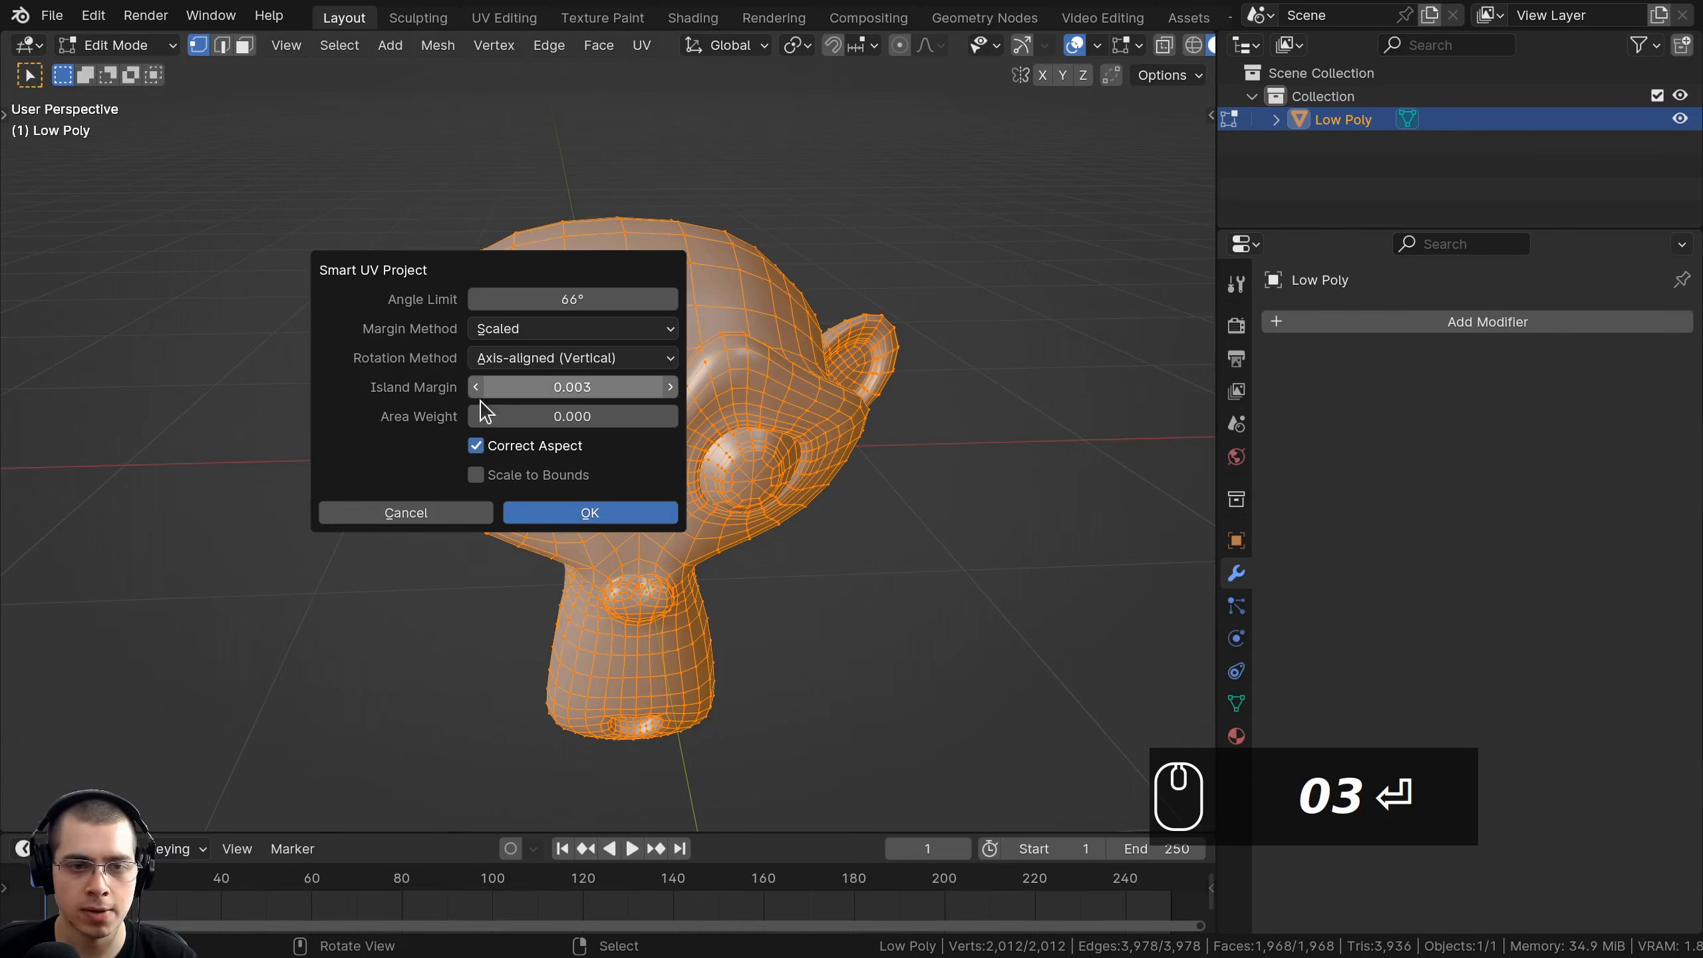
pyautogui.click(575, 516)
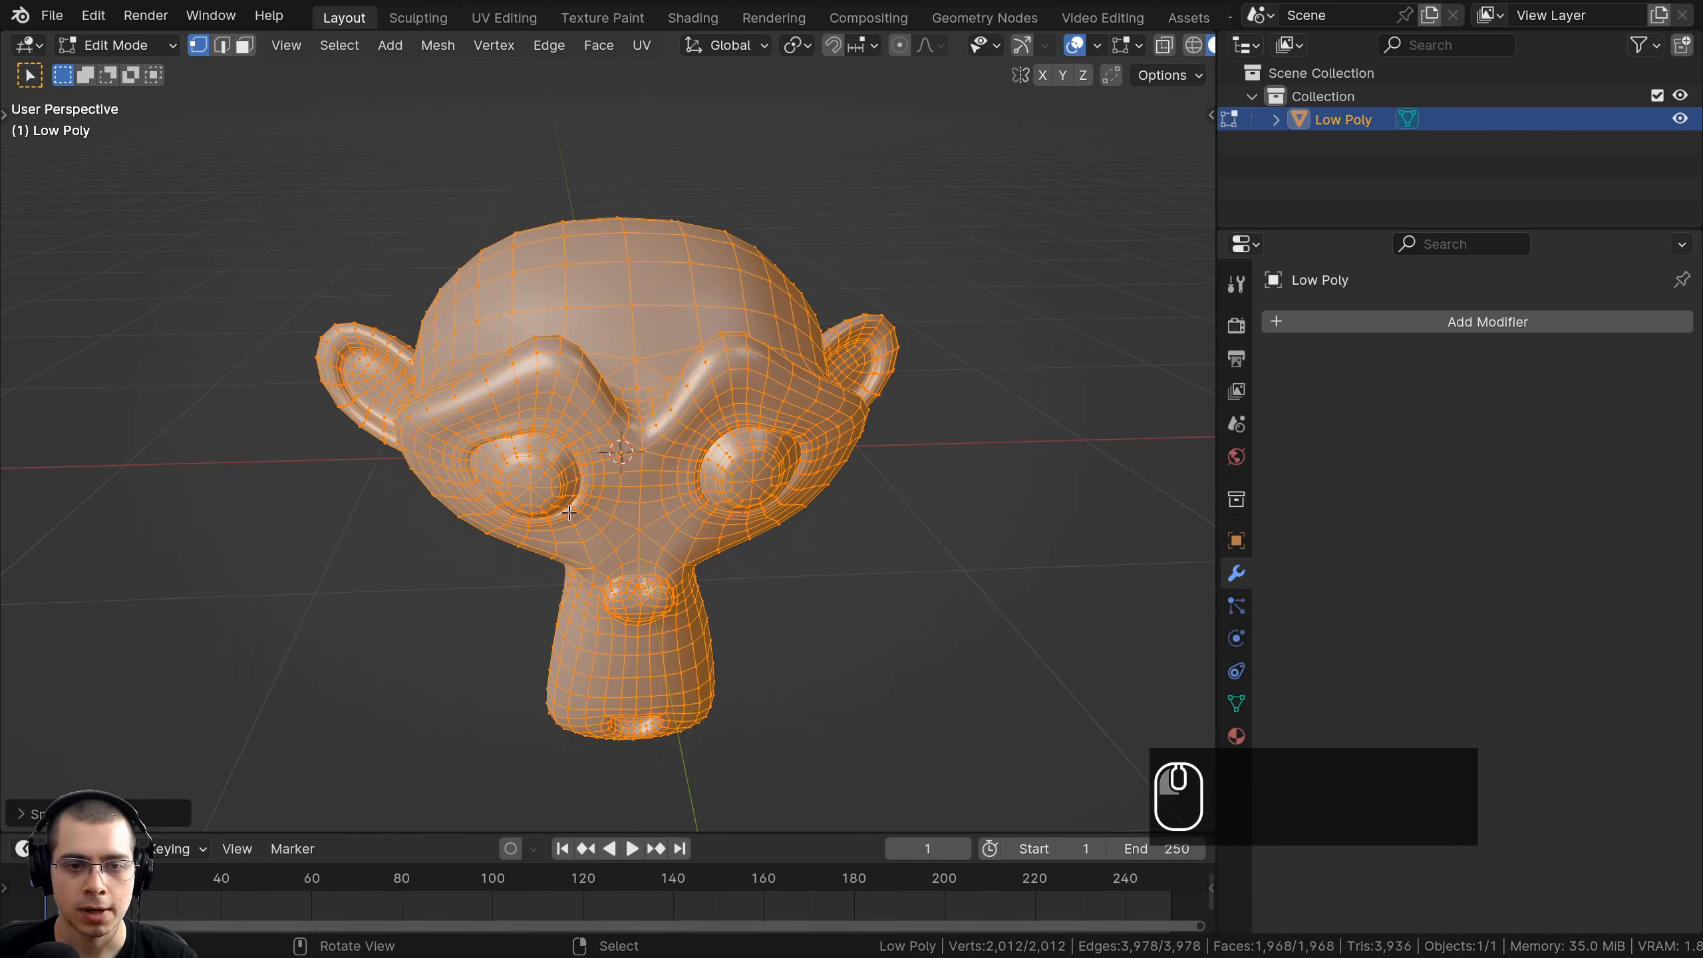
# Switch to the UV Editing workspace and show the UV layout beside a front view of the monkey.
pyautogui.click(505, 18)
pyautogui.scroll(6, 348, 496)
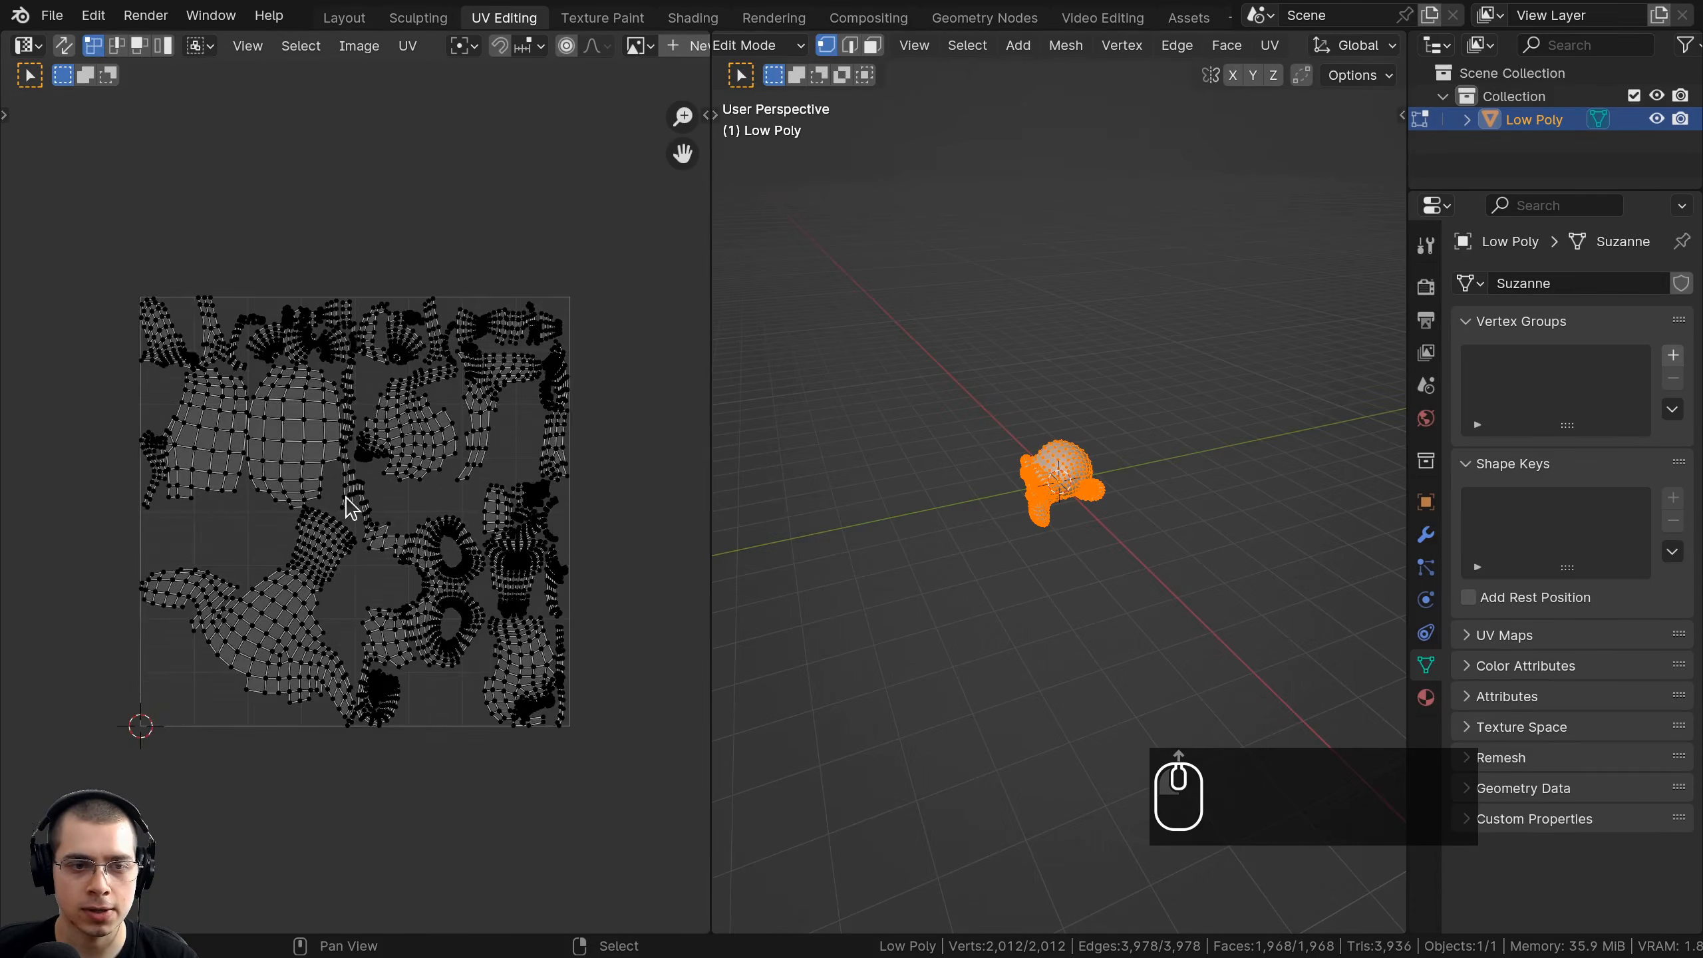
pyautogui.moveTo(873, 584); pyautogui.dragTo(912, 434, button='middle')
pyautogui.scroll(8, 876, 427)
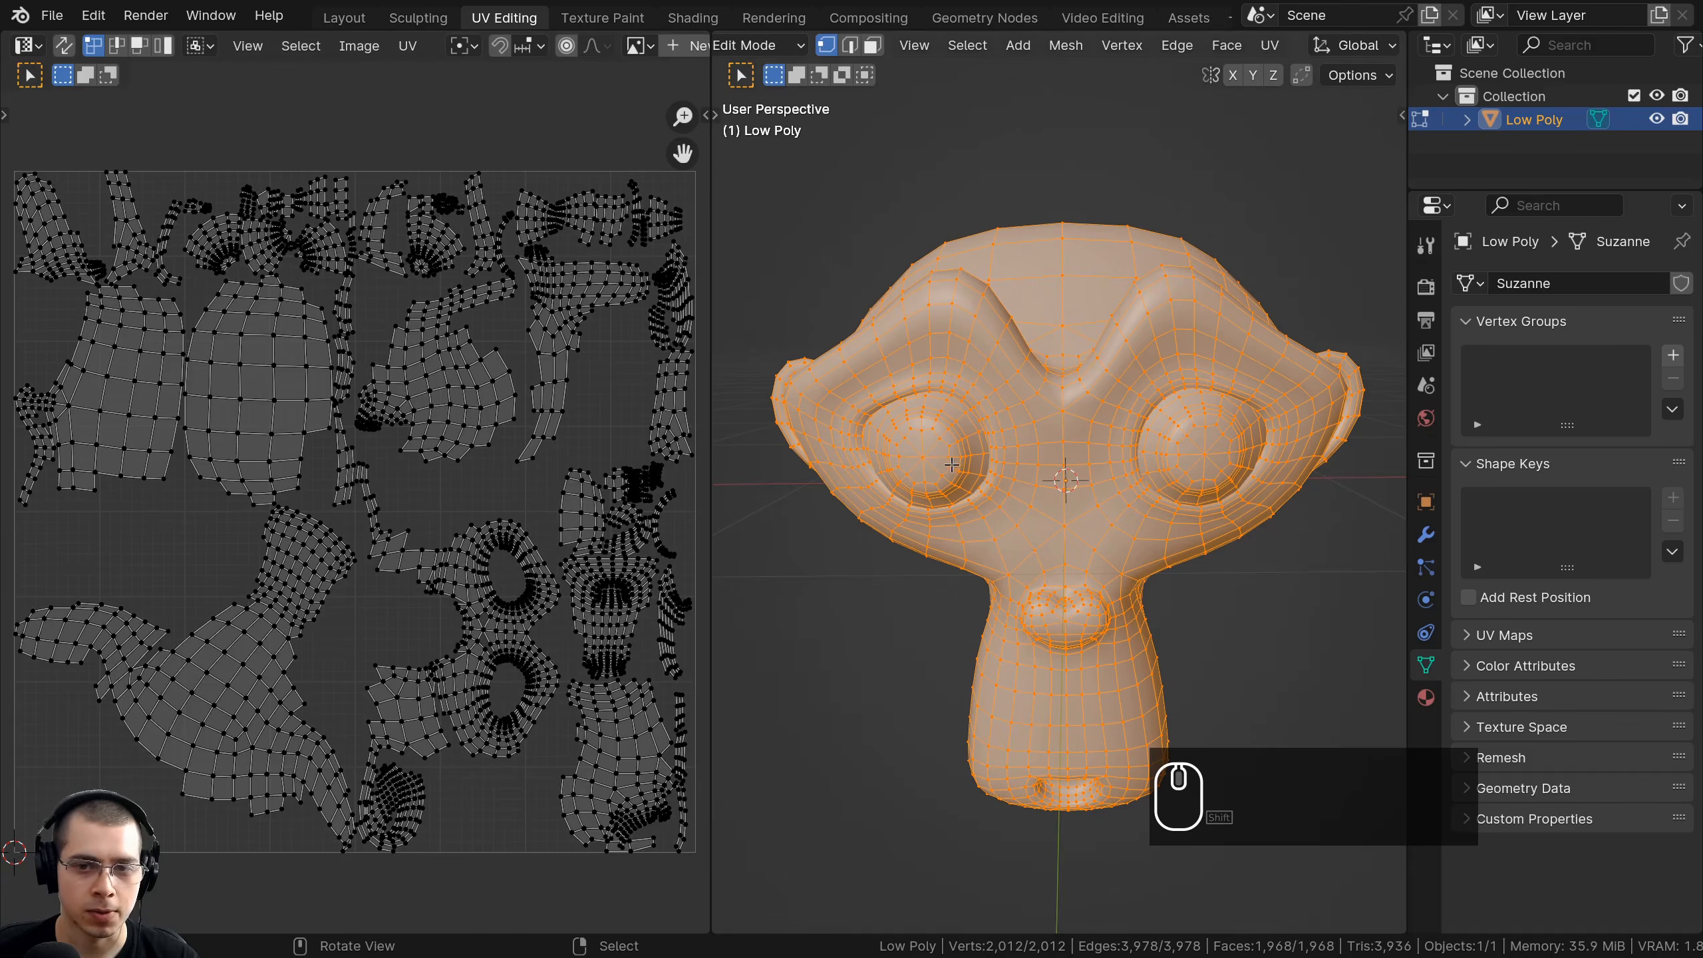
# Select only the monkey's two eyes and unwrap them with the standard Unwrap method.
pyautogui.press('a')
pyautogui.press('a')
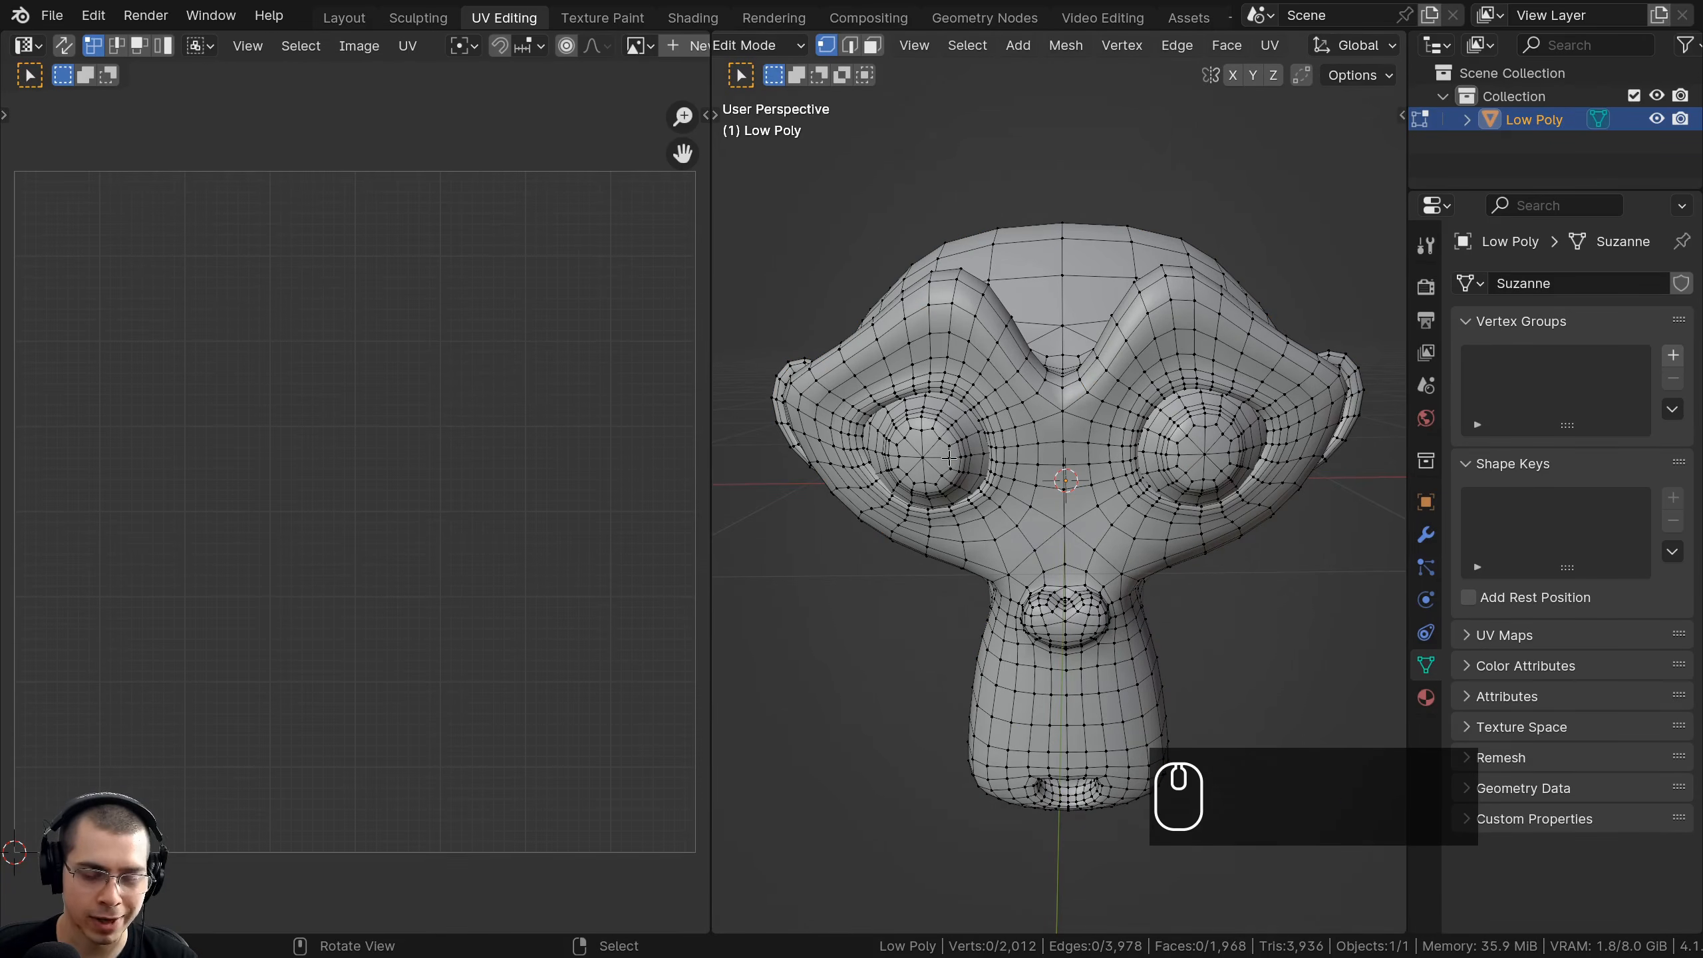
pyautogui.press('l')
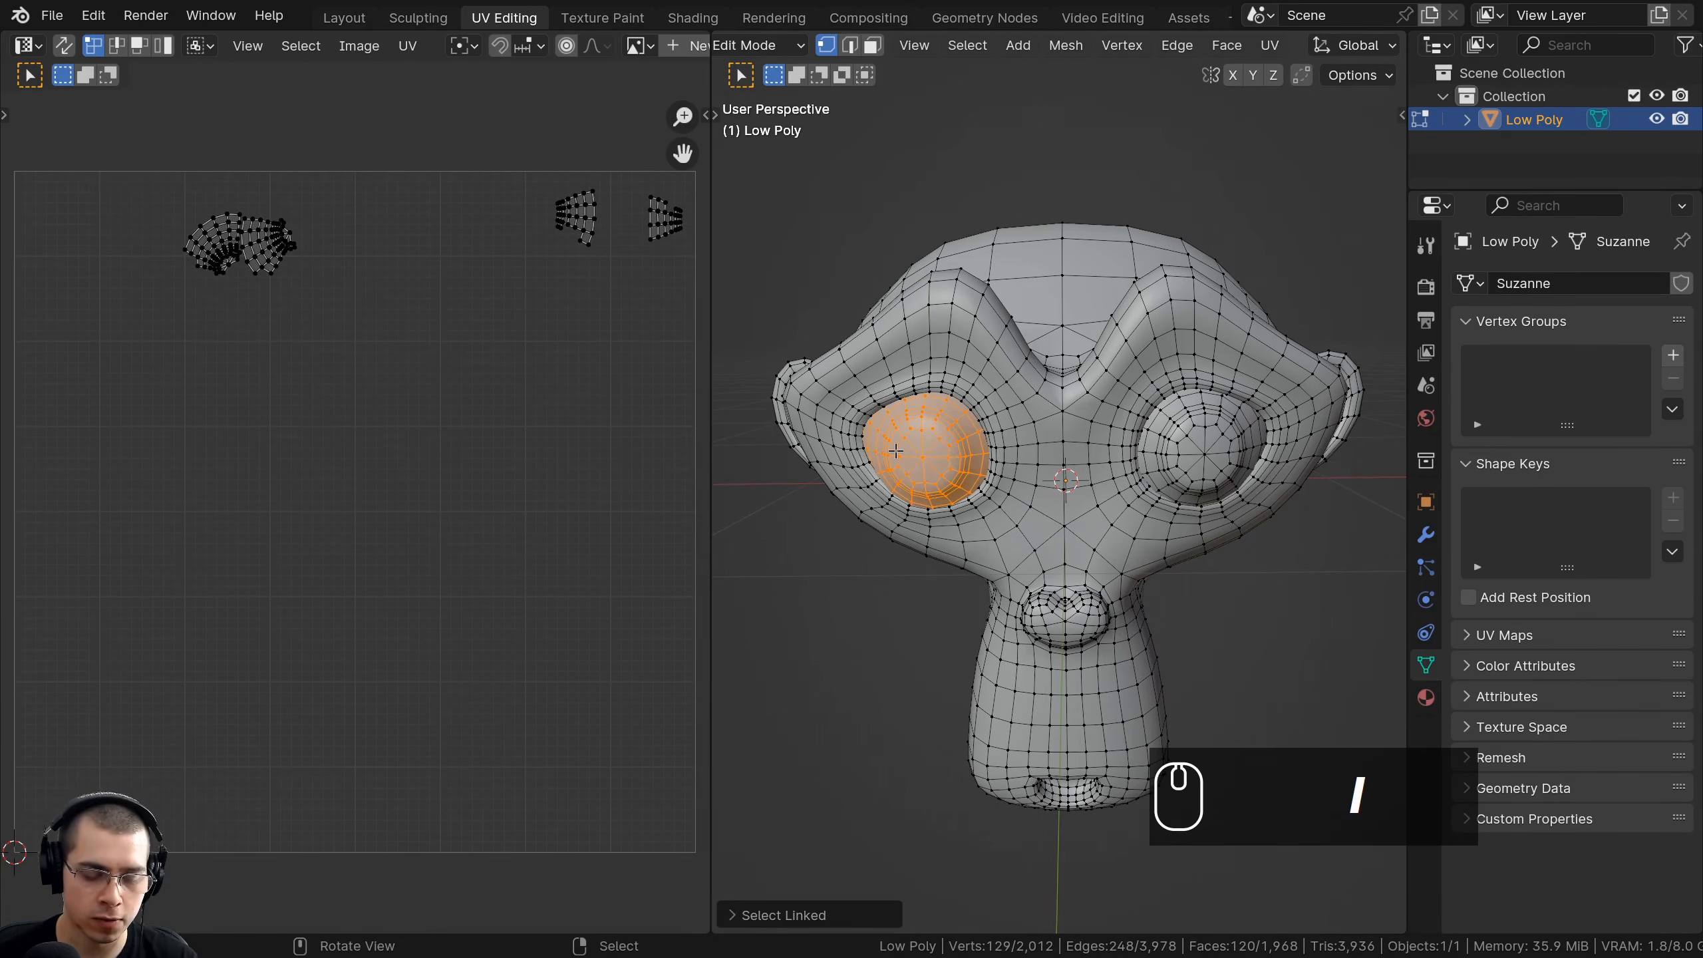
pyautogui.press('l')
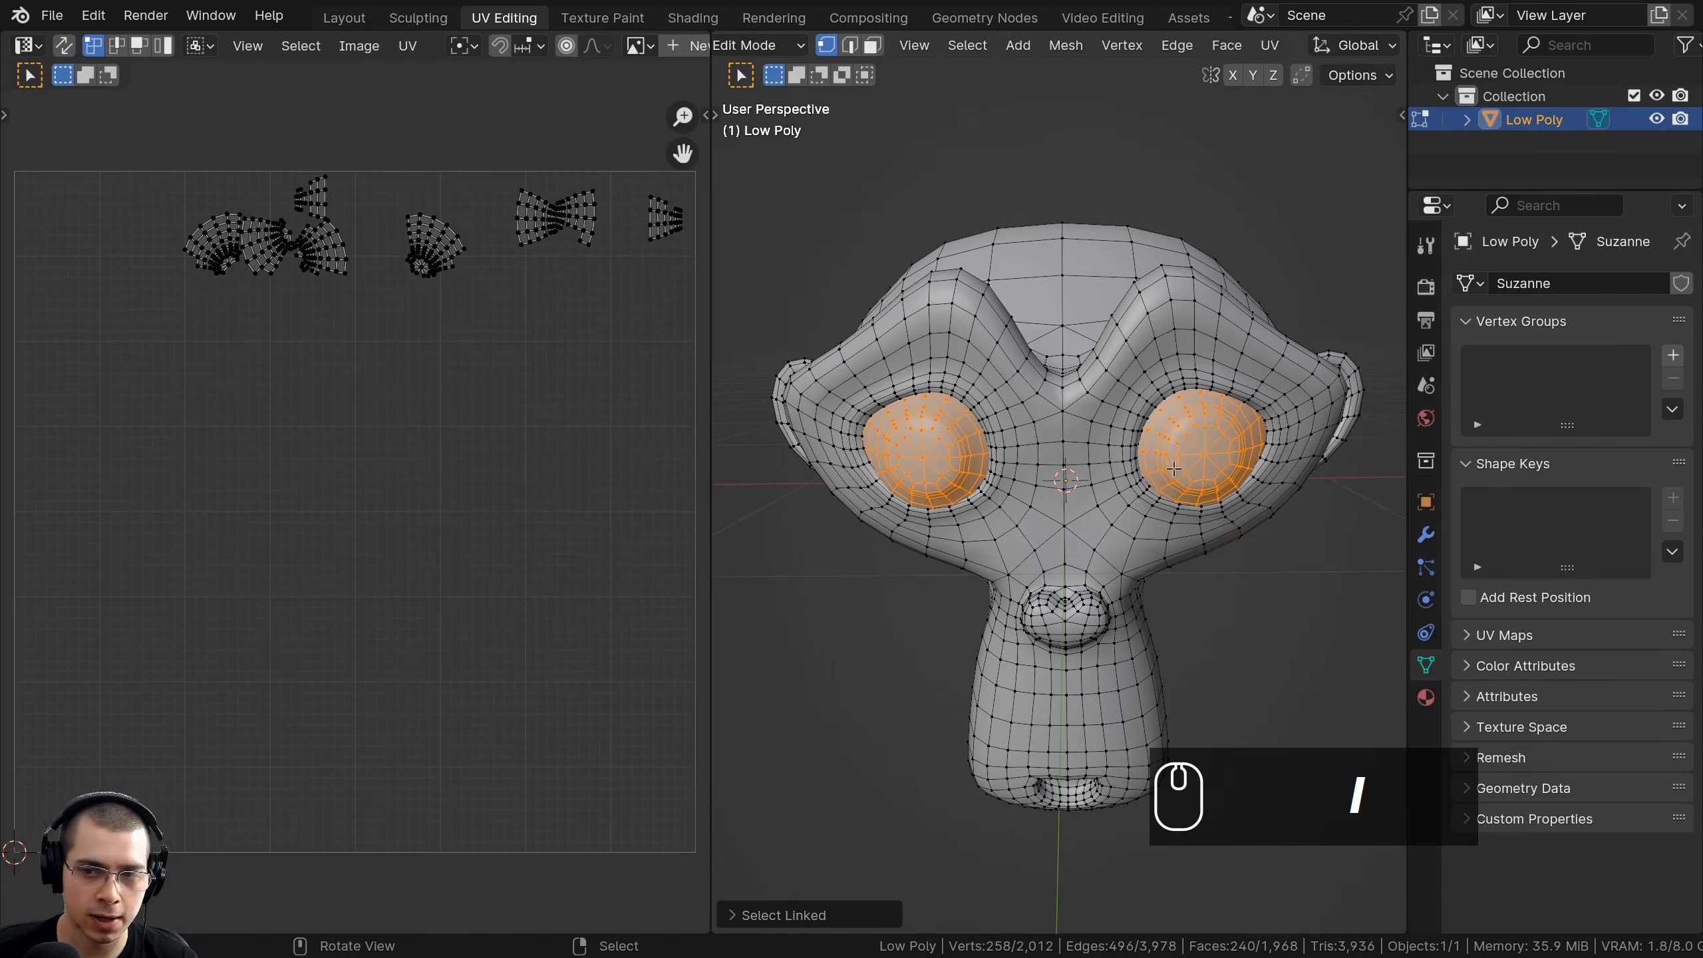
pyautogui.moveTo(1109, 410); pyautogui.dragTo(1115, 402, button='middle')
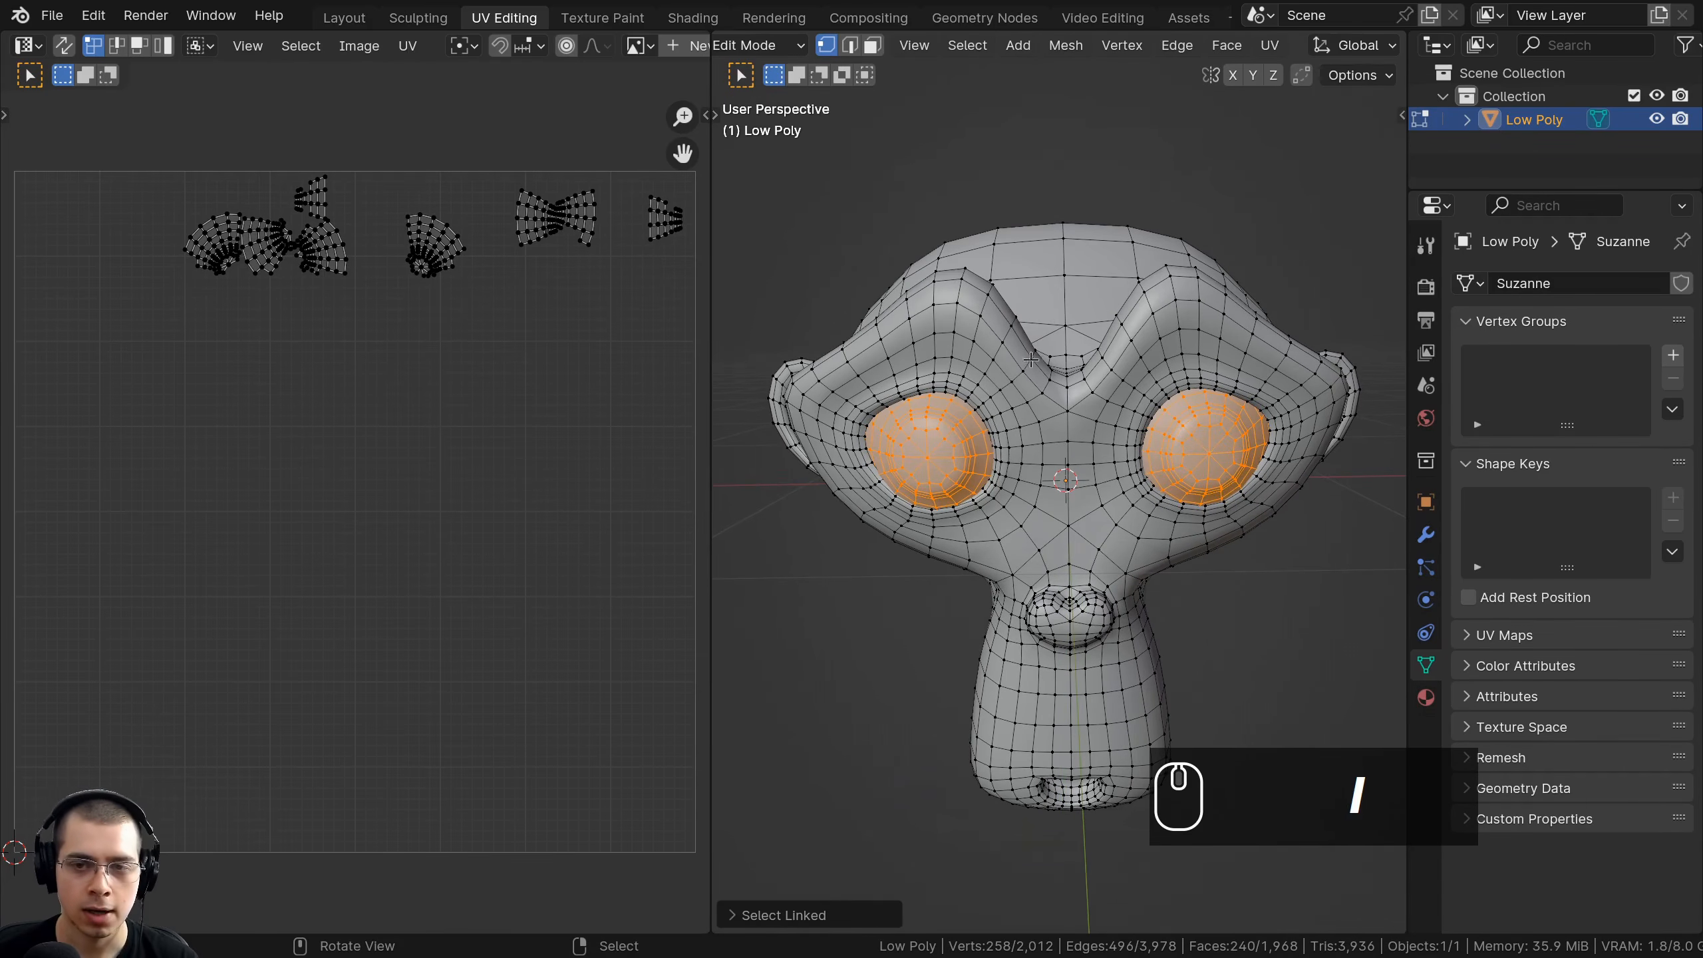
pyautogui.press('u')
pyautogui.click(966, 317)
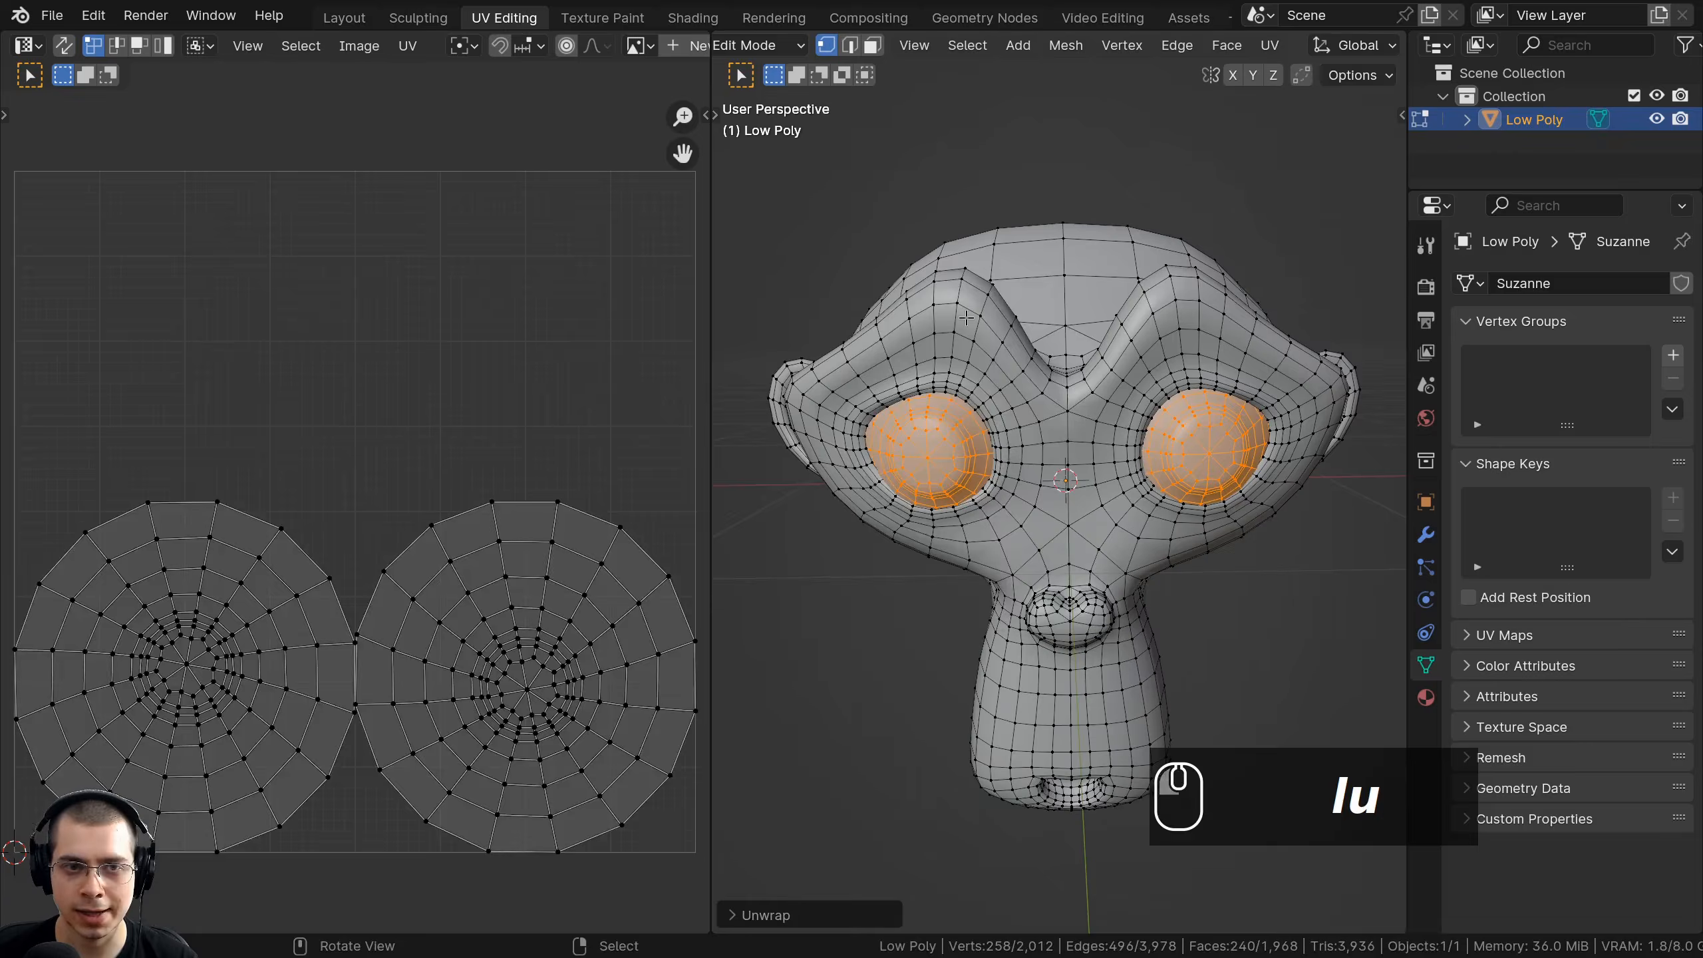
# Select the whole mesh and examine how the two eye islands lie among the other UV islands.
pyautogui.press('a')
pyautogui.press('a')
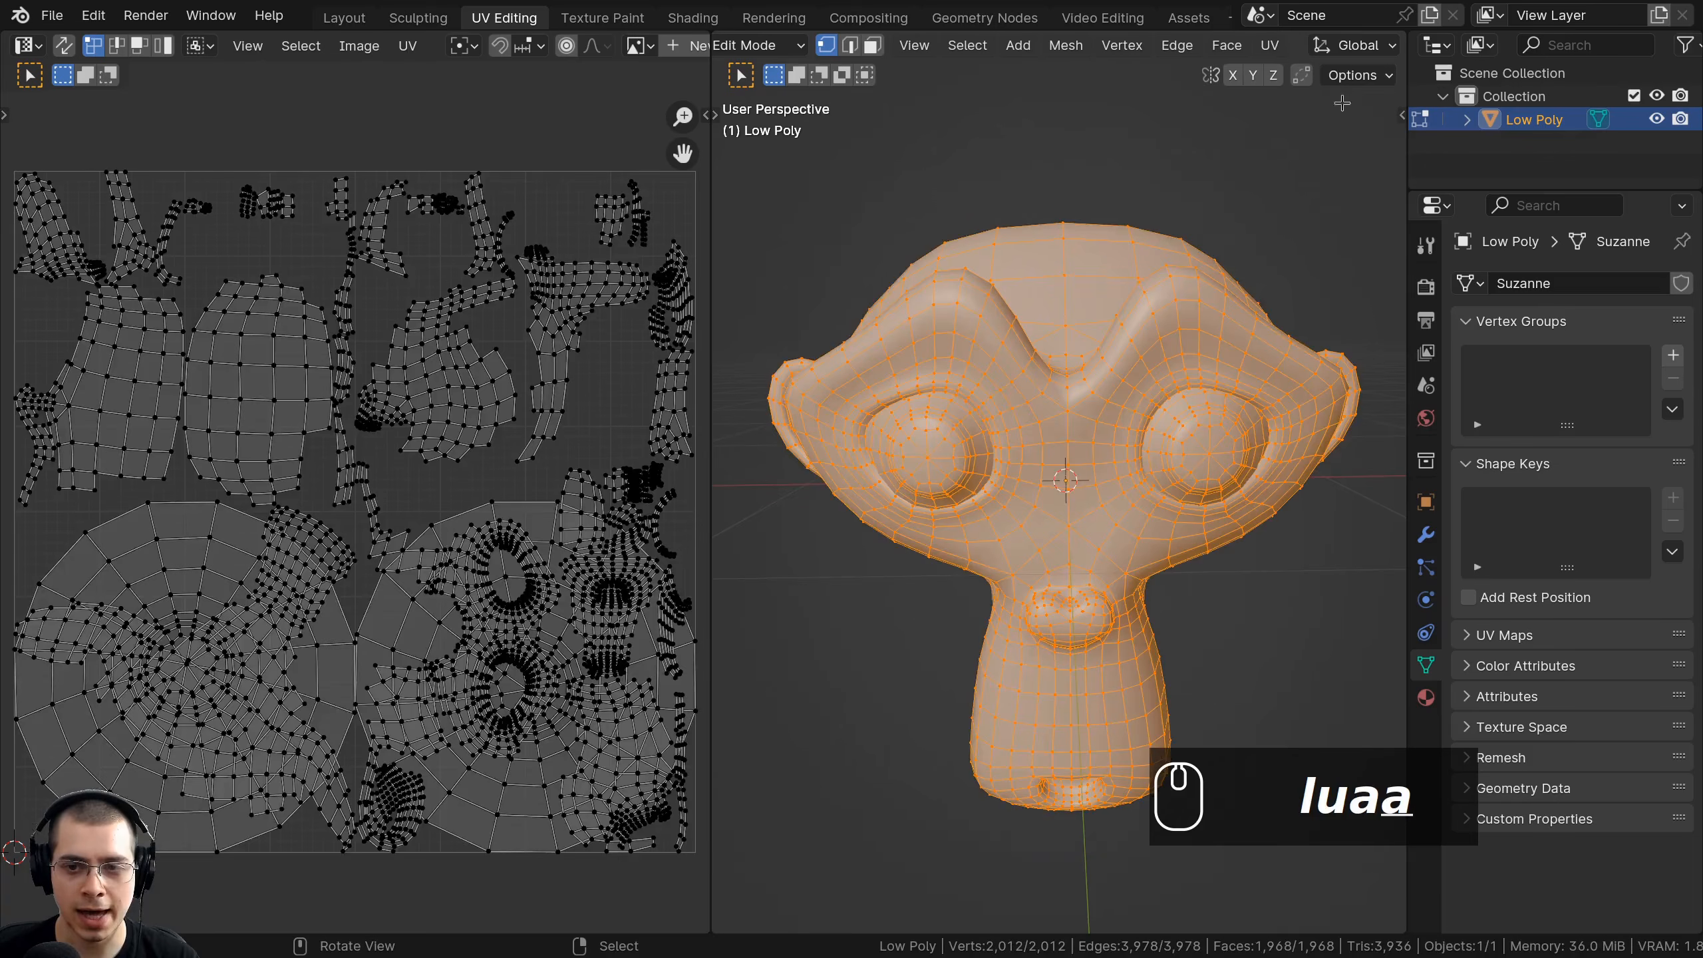
pyautogui.keyDown('shift'); pyautogui.moveTo(270, 606); pyautogui.dragTo(409, 525, button='middle'); pyautogui.keyUp('shift')
pyautogui.scroll(-2, 510, 352)
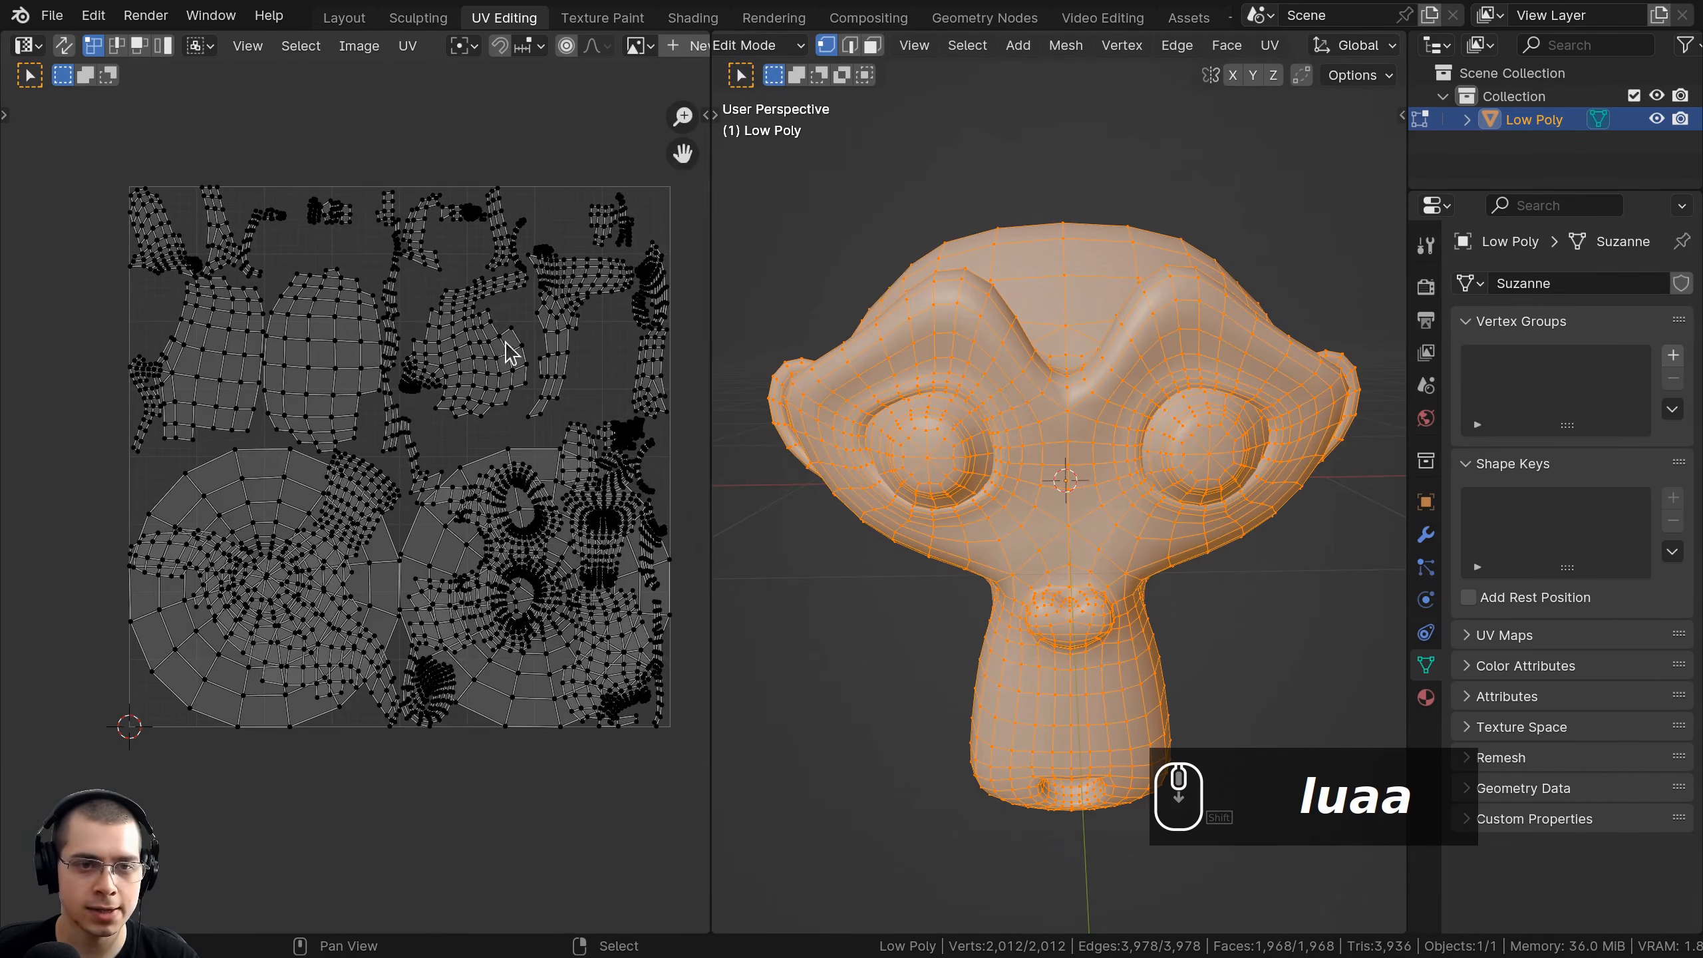
pyautogui.scroll(2, 255, 582)
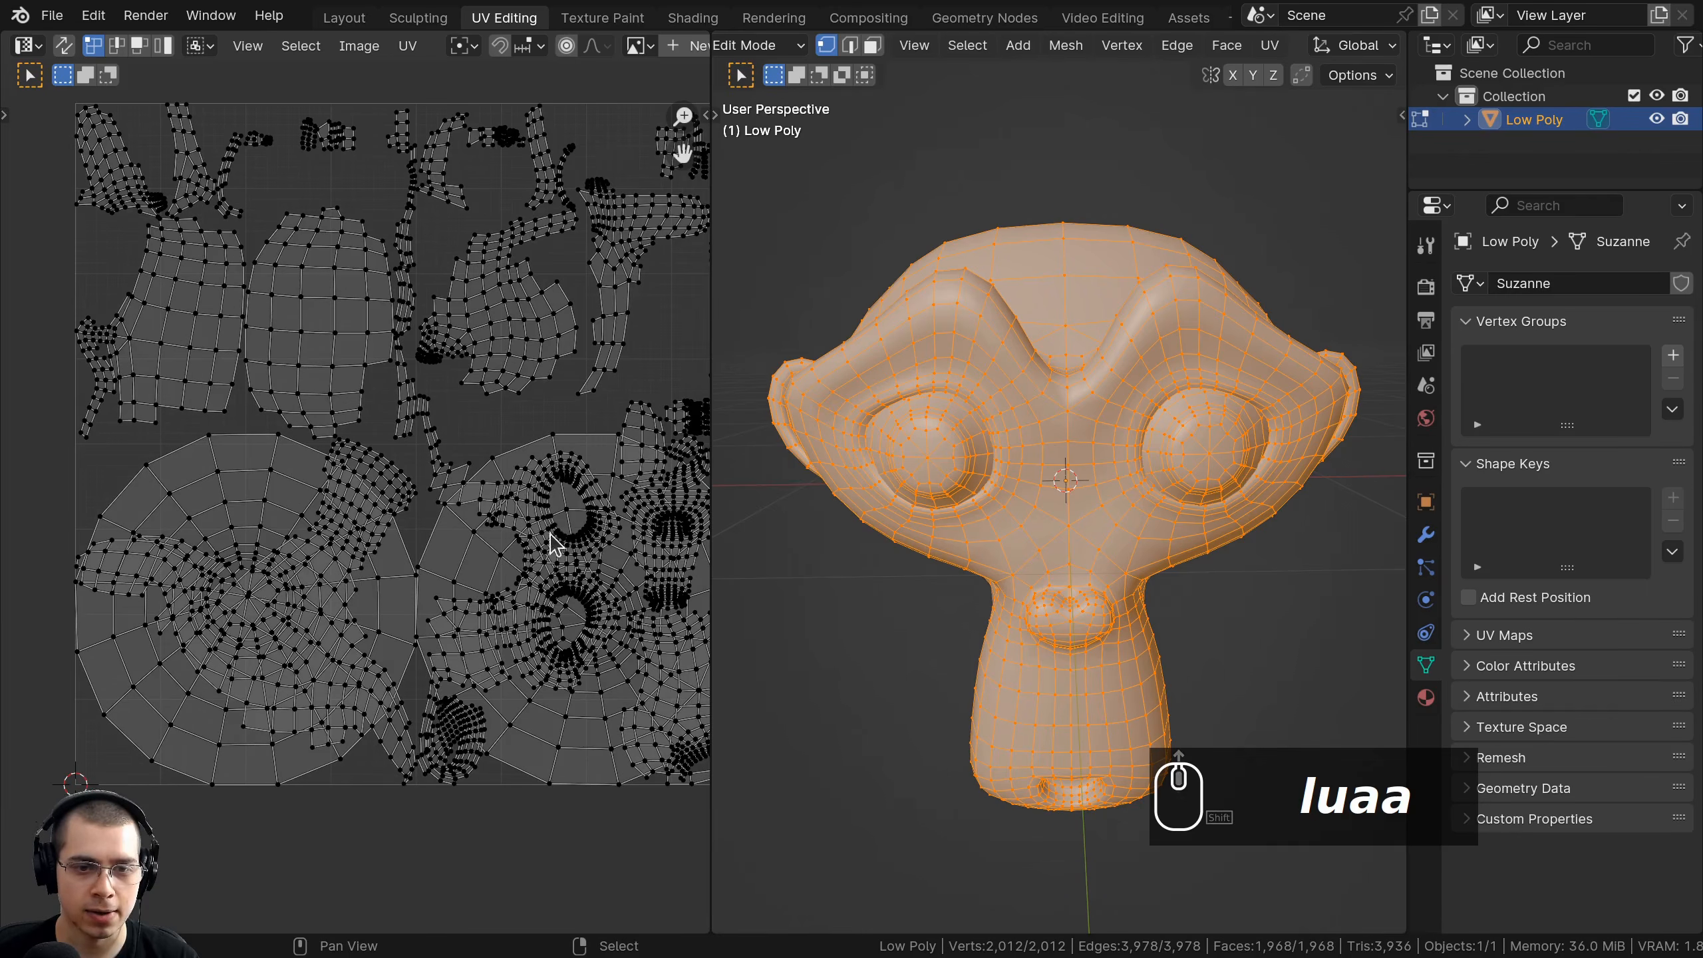
pyautogui.scroll(2, 175, 604)
pyautogui.scroll(-2, 155, 611)
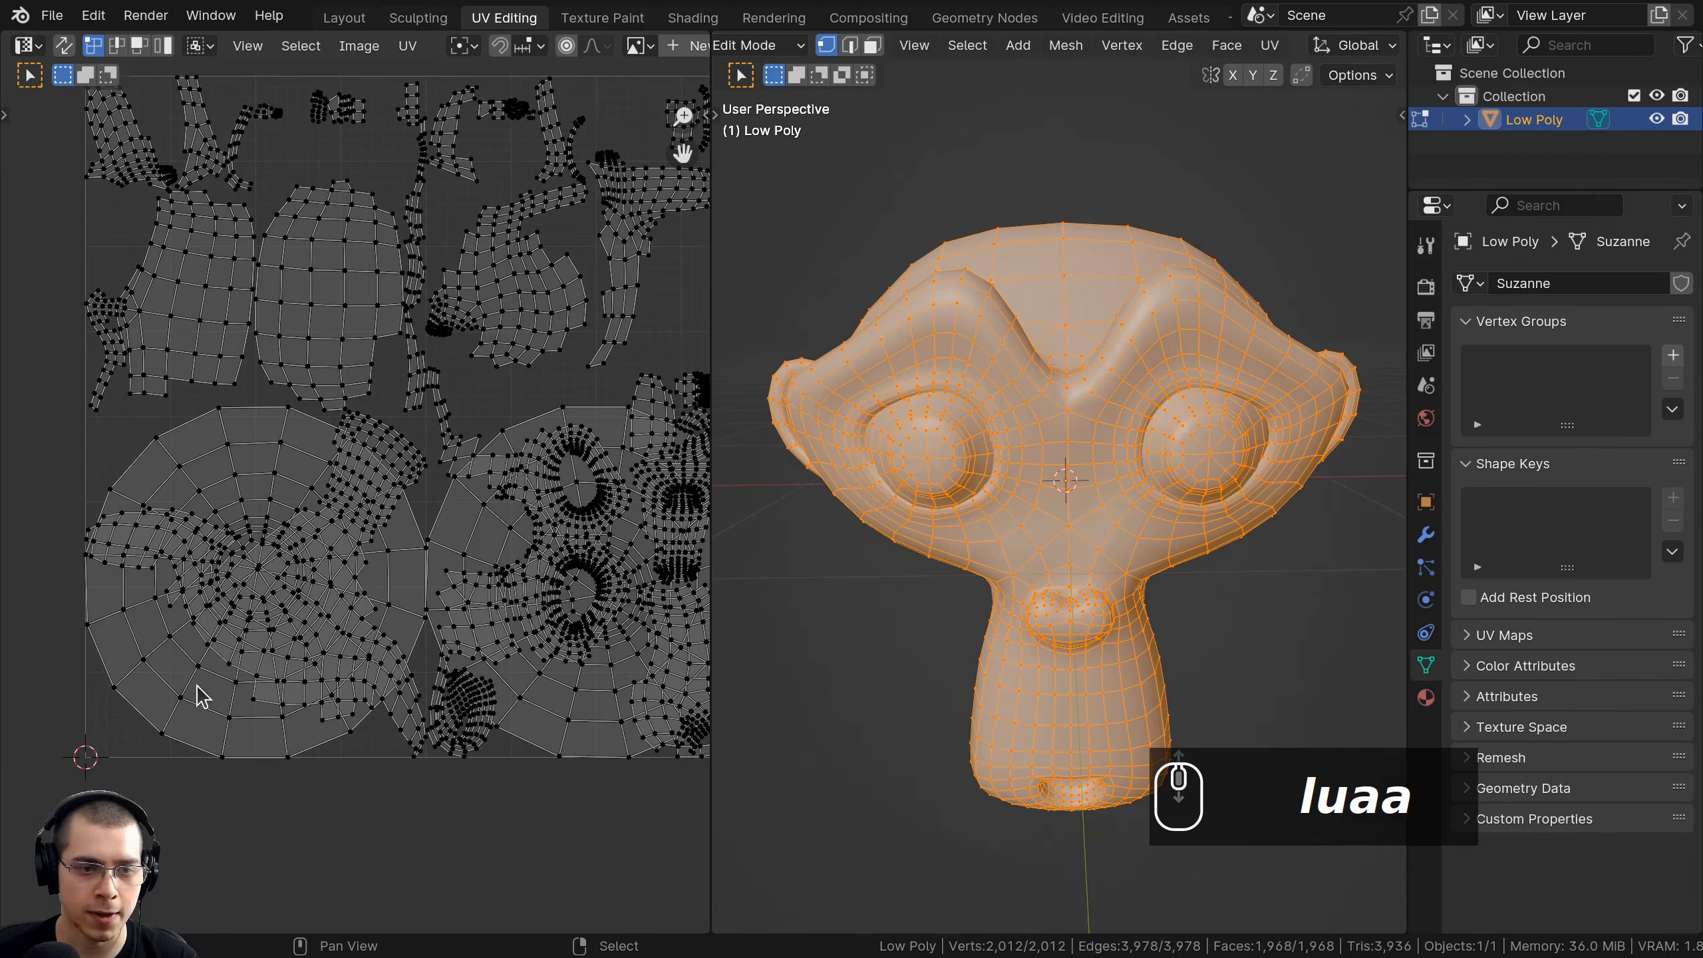
# Scale down the first circular eye UV island and move it into the empty gap between the neighbouring islands, clear of any overlap.
pyautogui.press('l')
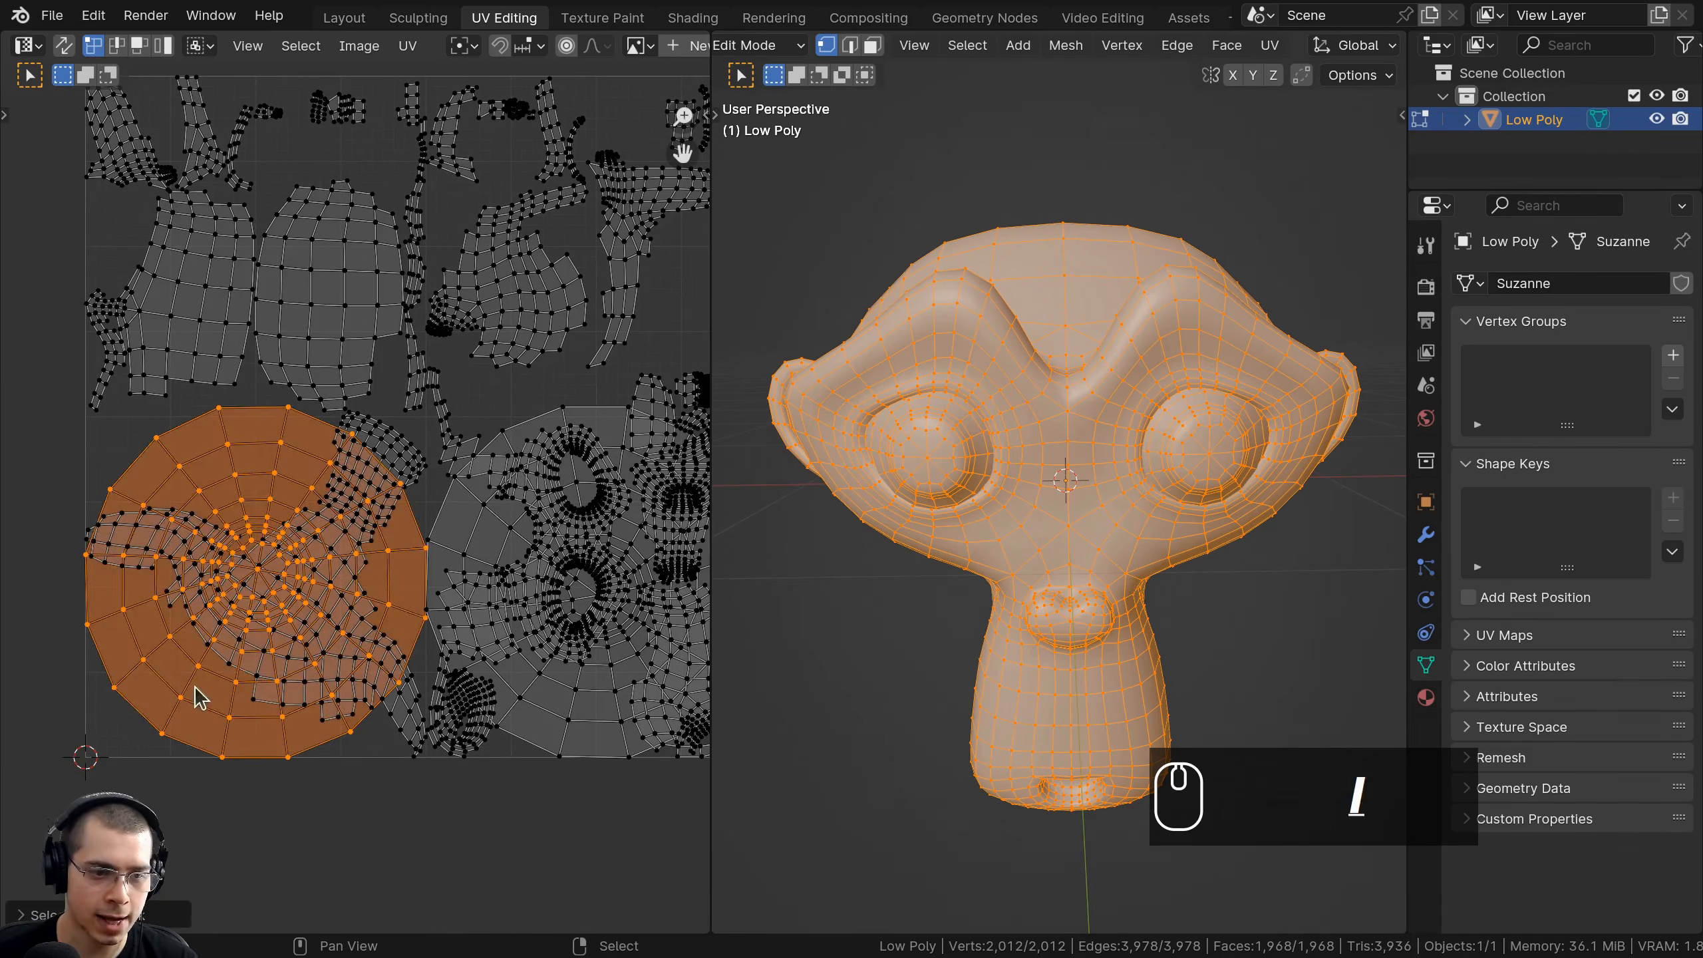
pyautogui.scroll(3, 329, 570)
pyautogui.press('s')
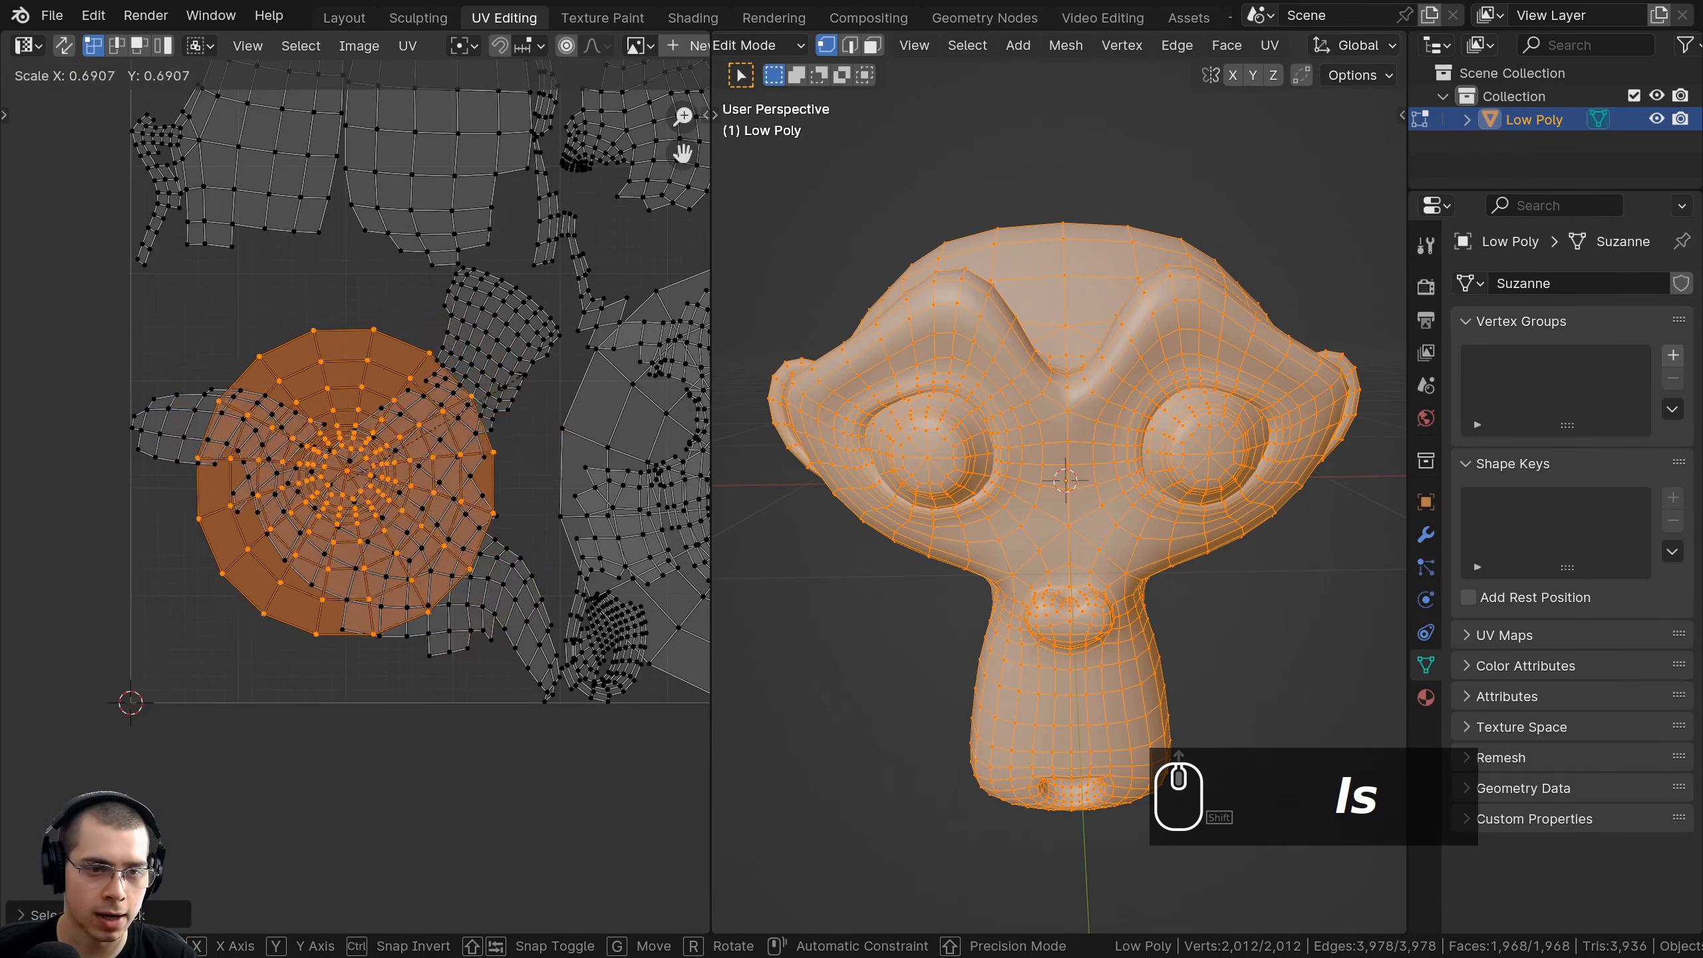
pyautogui.keyDown('shift'); pyautogui.click(416, 413); pyautogui.keyUp('shift')
pyautogui.press('g')
pyautogui.press('s')
pyautogui.press('g')
pyautogui.press('s')
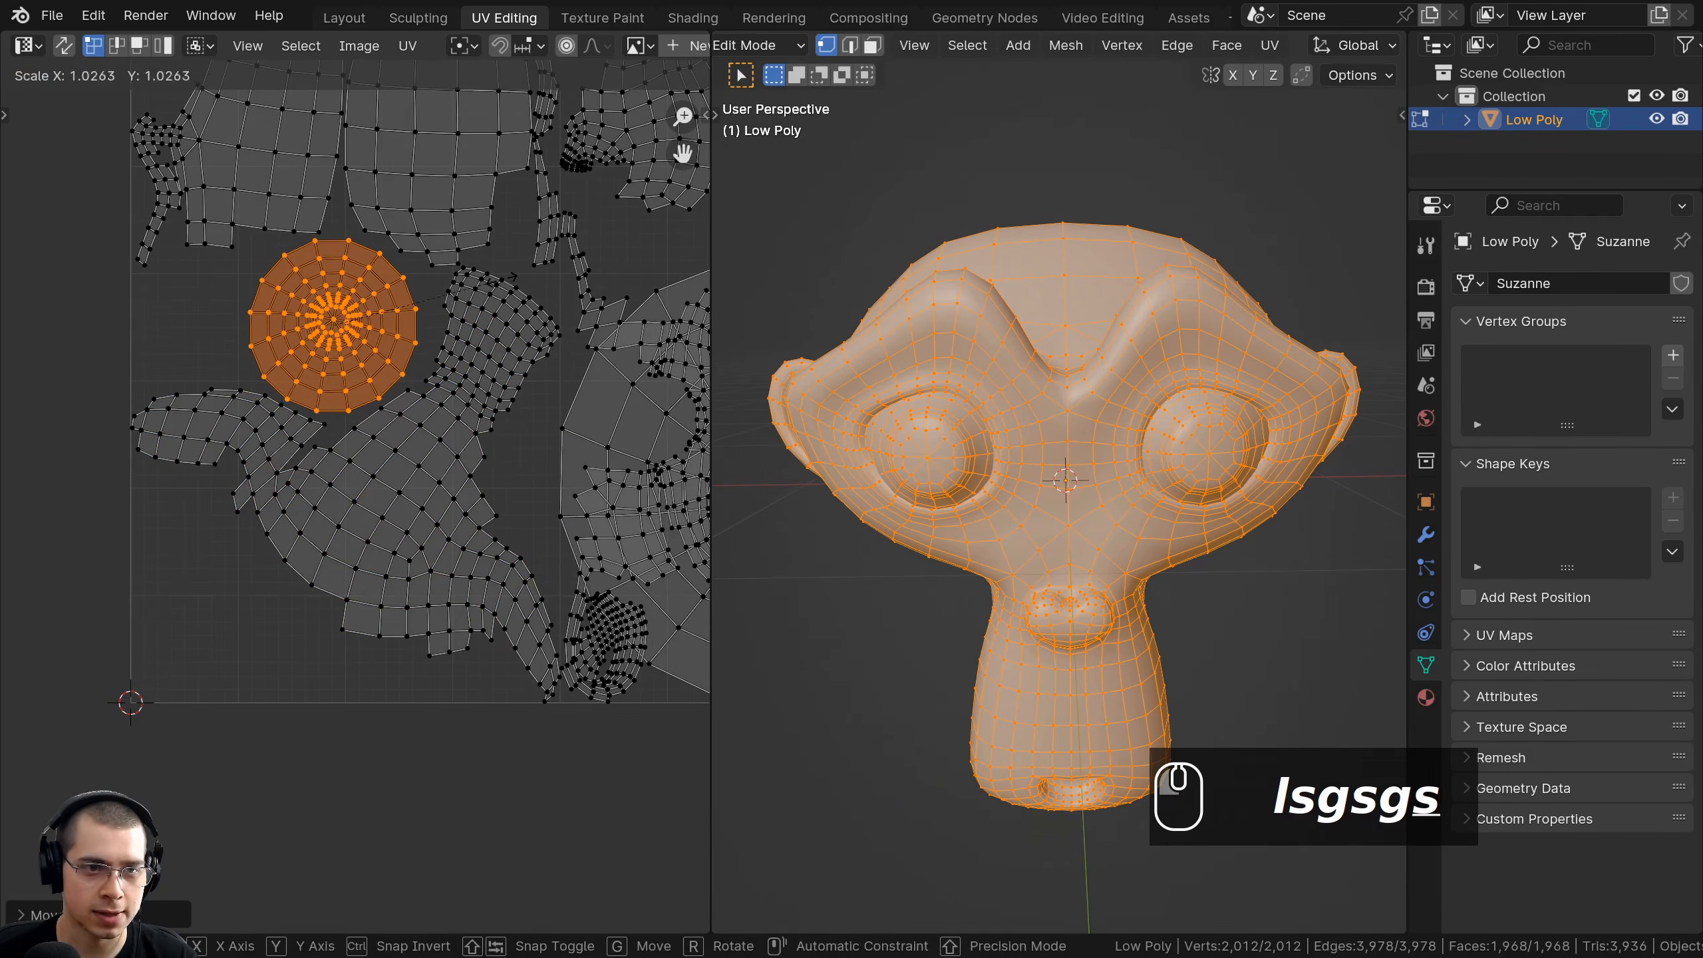
pyautogui.press('g')
pyautogui.click(507, 279)
pyautogui.scroll(-3, 362, 464)
pyautogui.press('a')
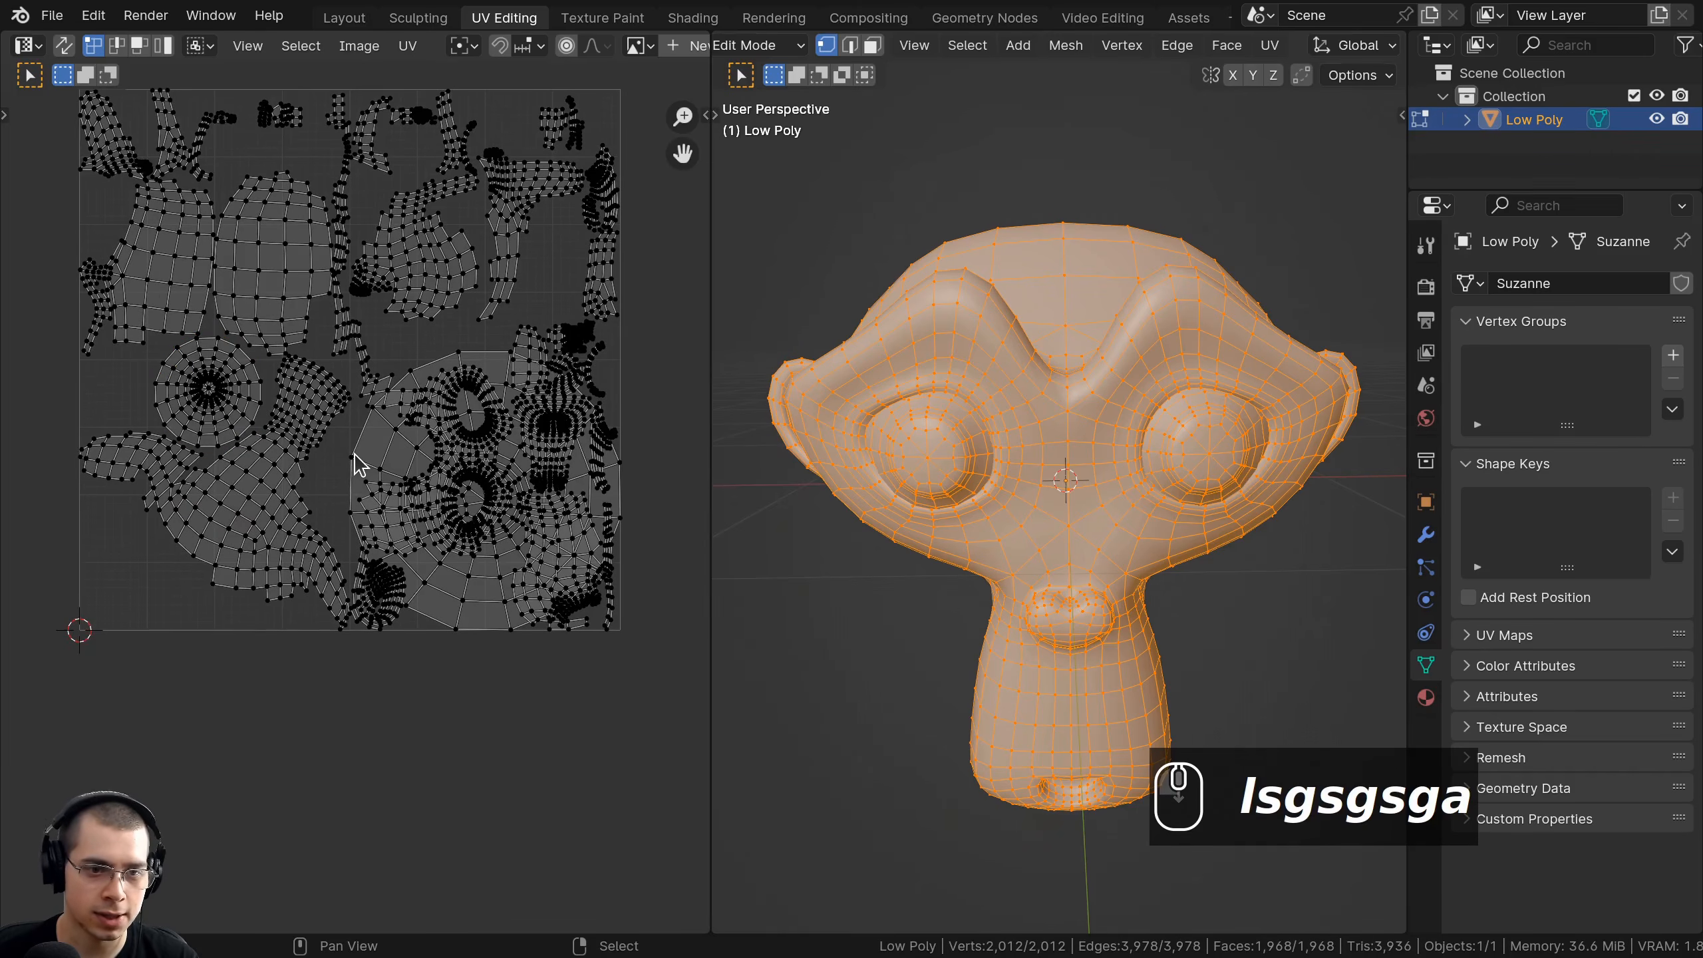
# Shrink the second eye UV island and move it towards the free corner of the UV square near the origin.
pyautogui.press('l')
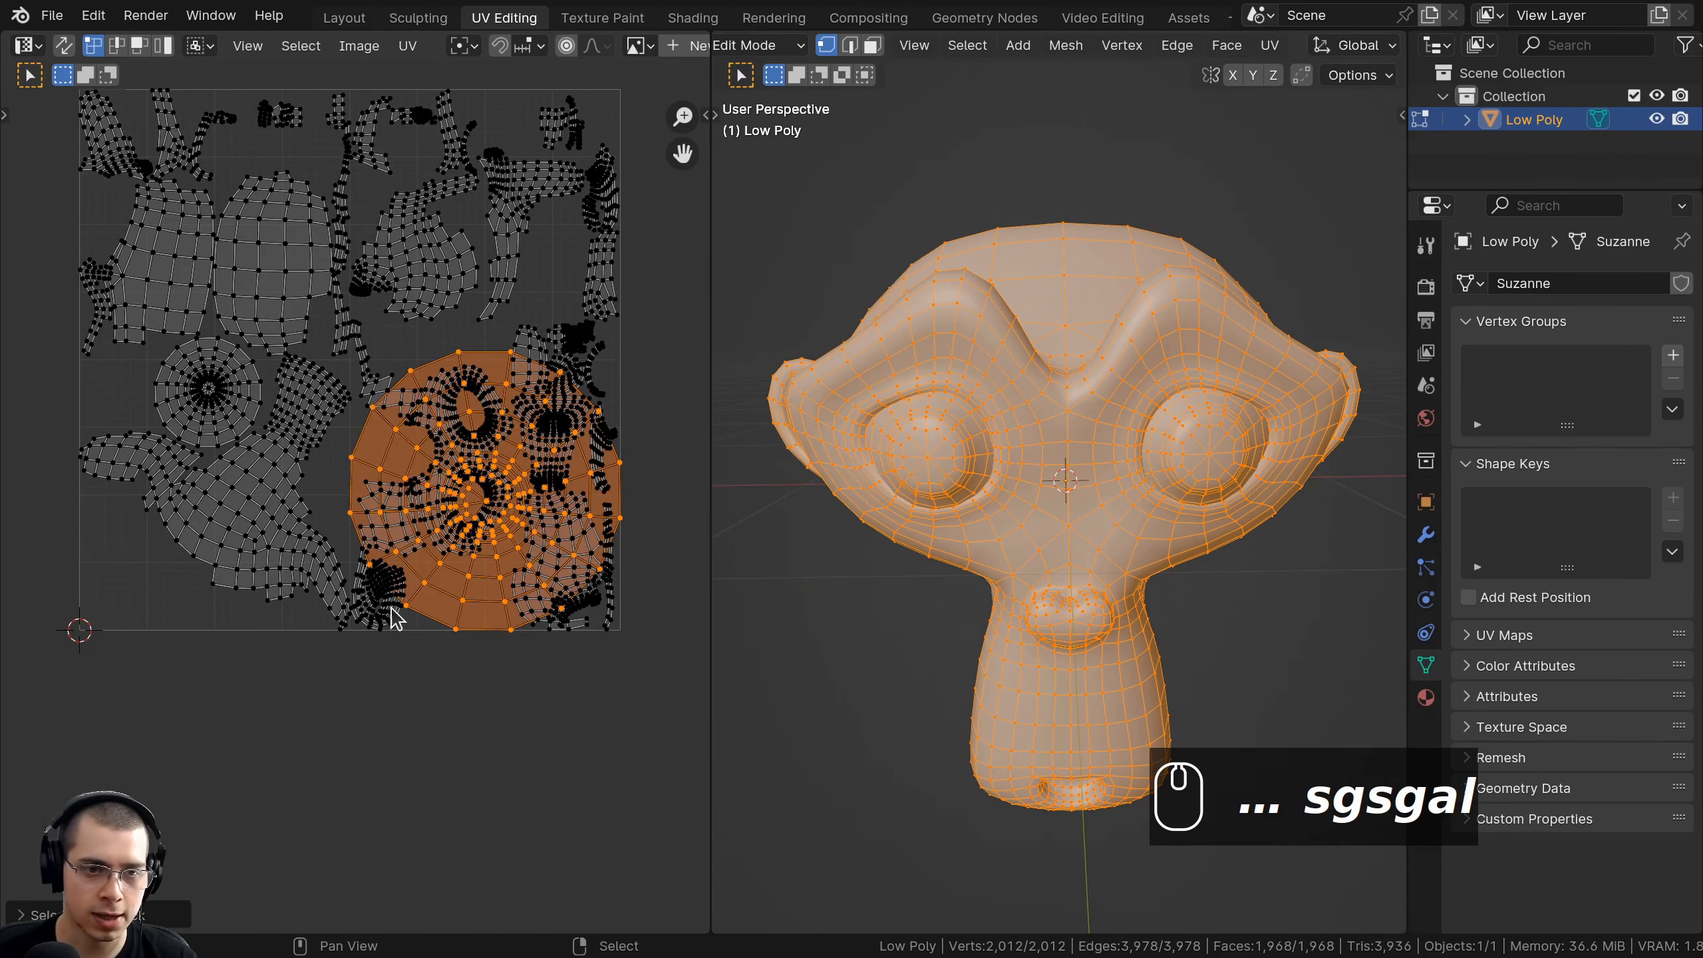
pyautogui.press('s')
pyautogui.click(469, 470)
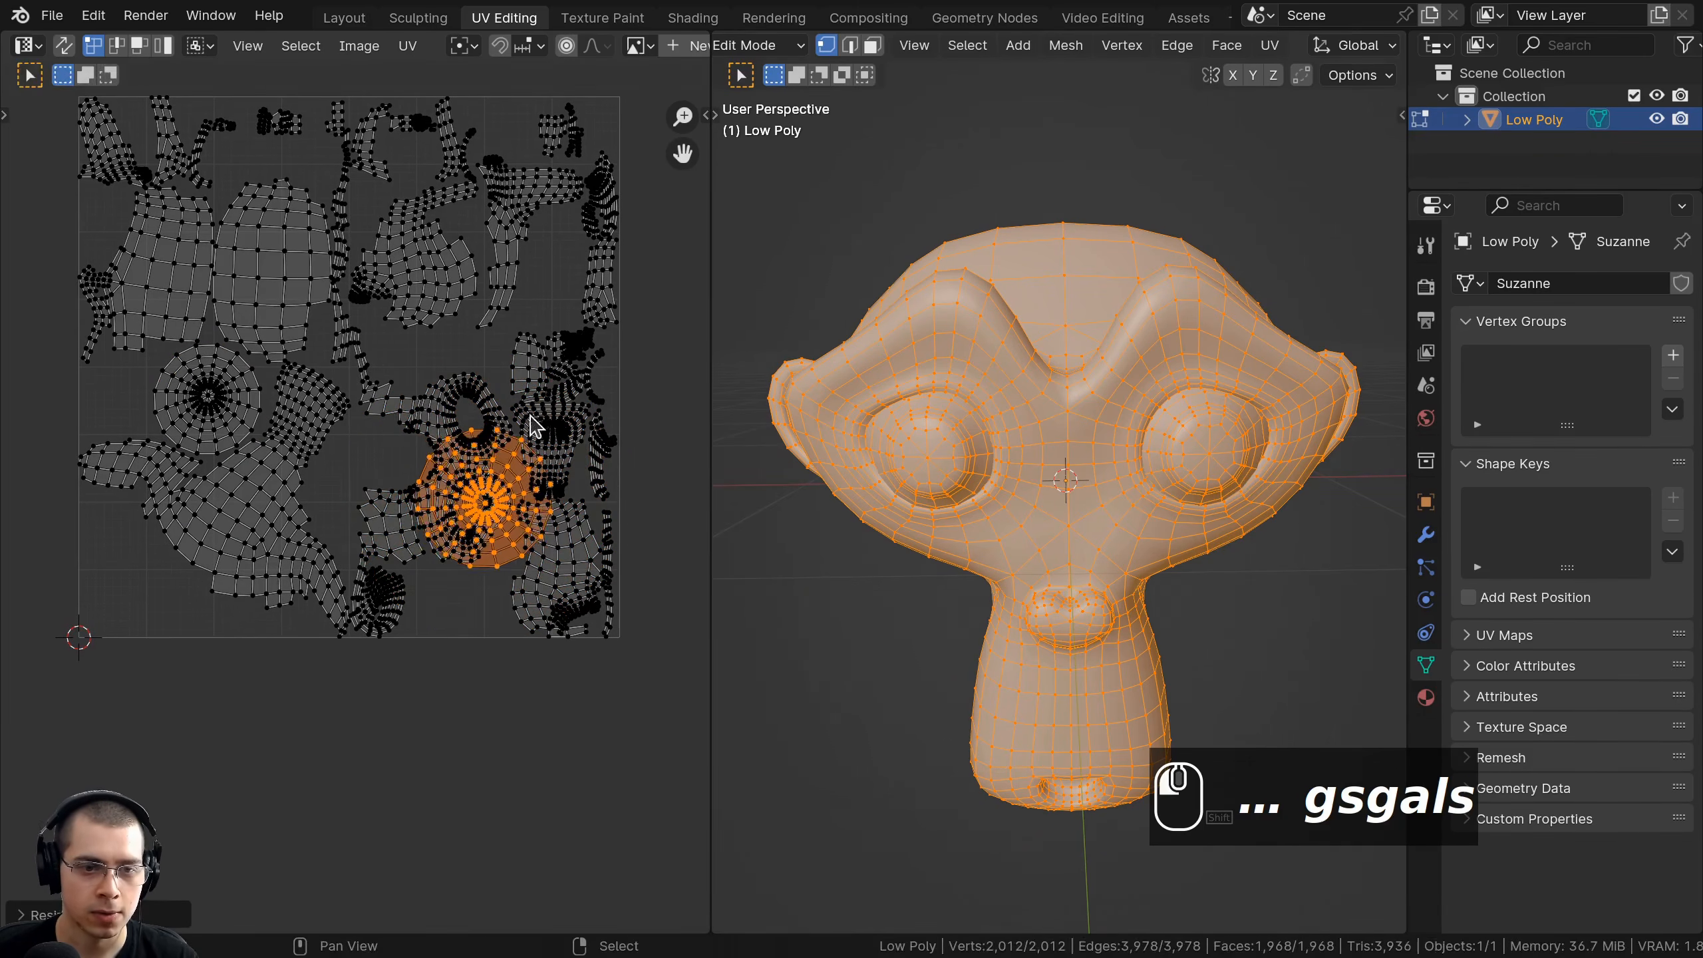
pyautogui.press('g')
pyautogui.keyDown('shift'); pyautogui.click(251, 517); pyautogui.keyUp('shift')
pyautogui.scroll(4, 251, 516)
# Fine-tune the second eye island's scale and position so it fits inside the UV corner without touching the neighbouring island.
pyautogui.press('s')
pyautogui.press('g')
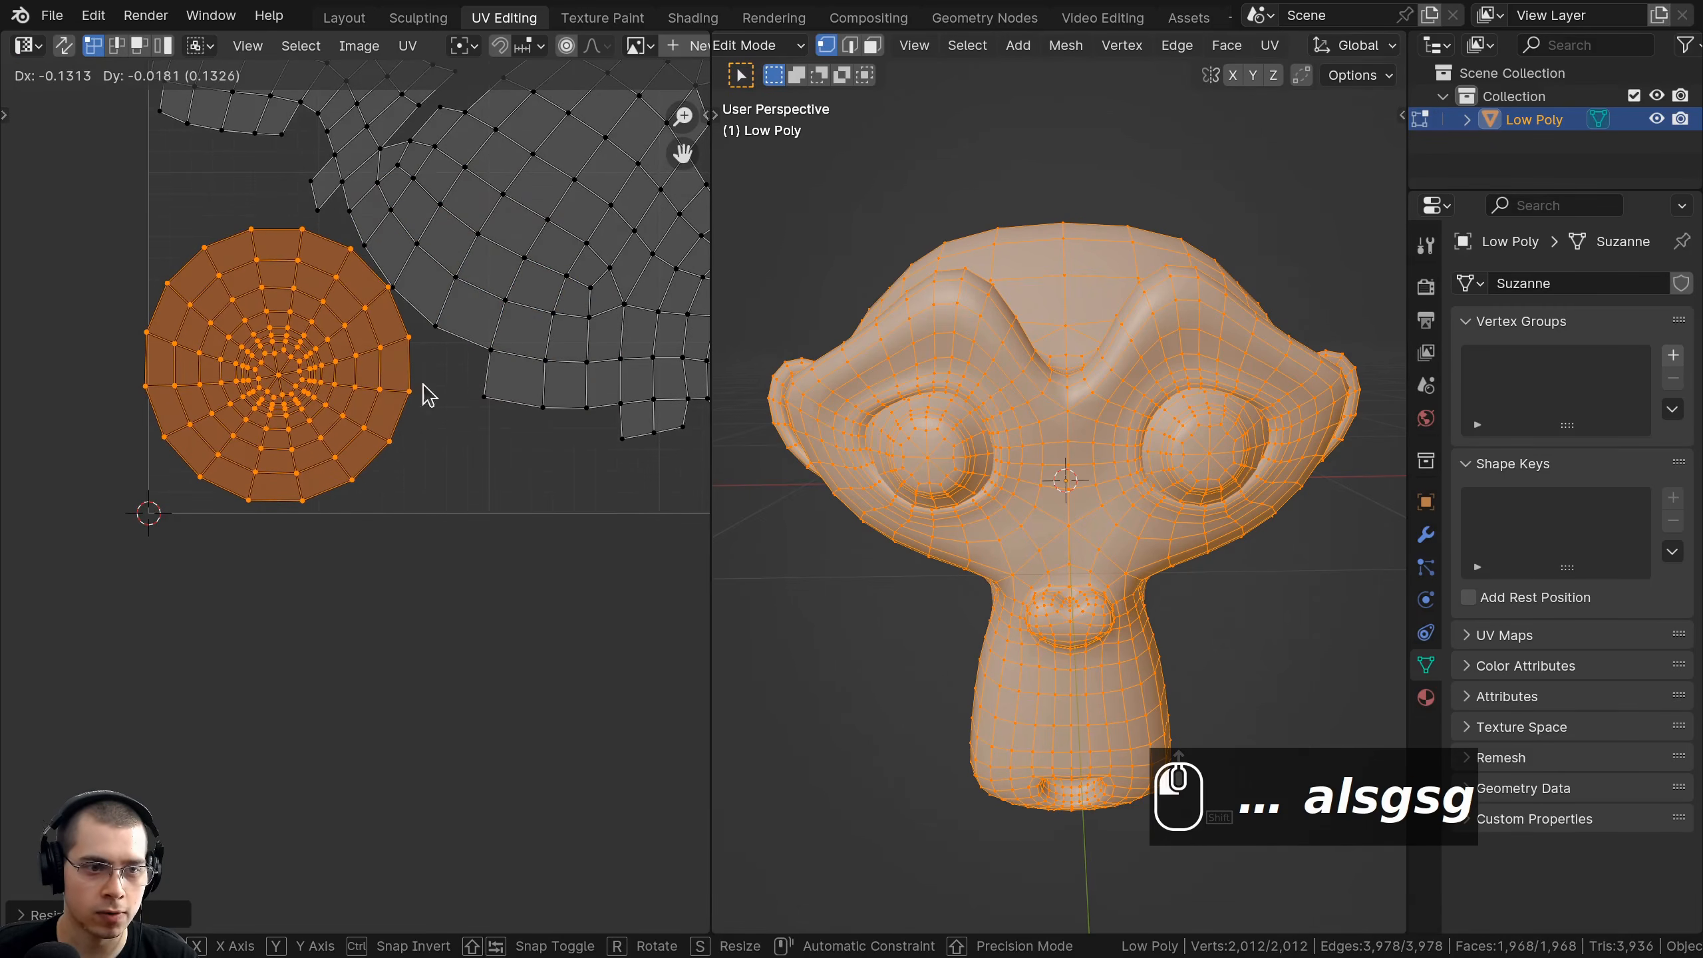
pyautogui.press('s')
pyautogui.press('g')
pyautogui.press('s')
pyautogui.press('g')
pyautogui.press('s')
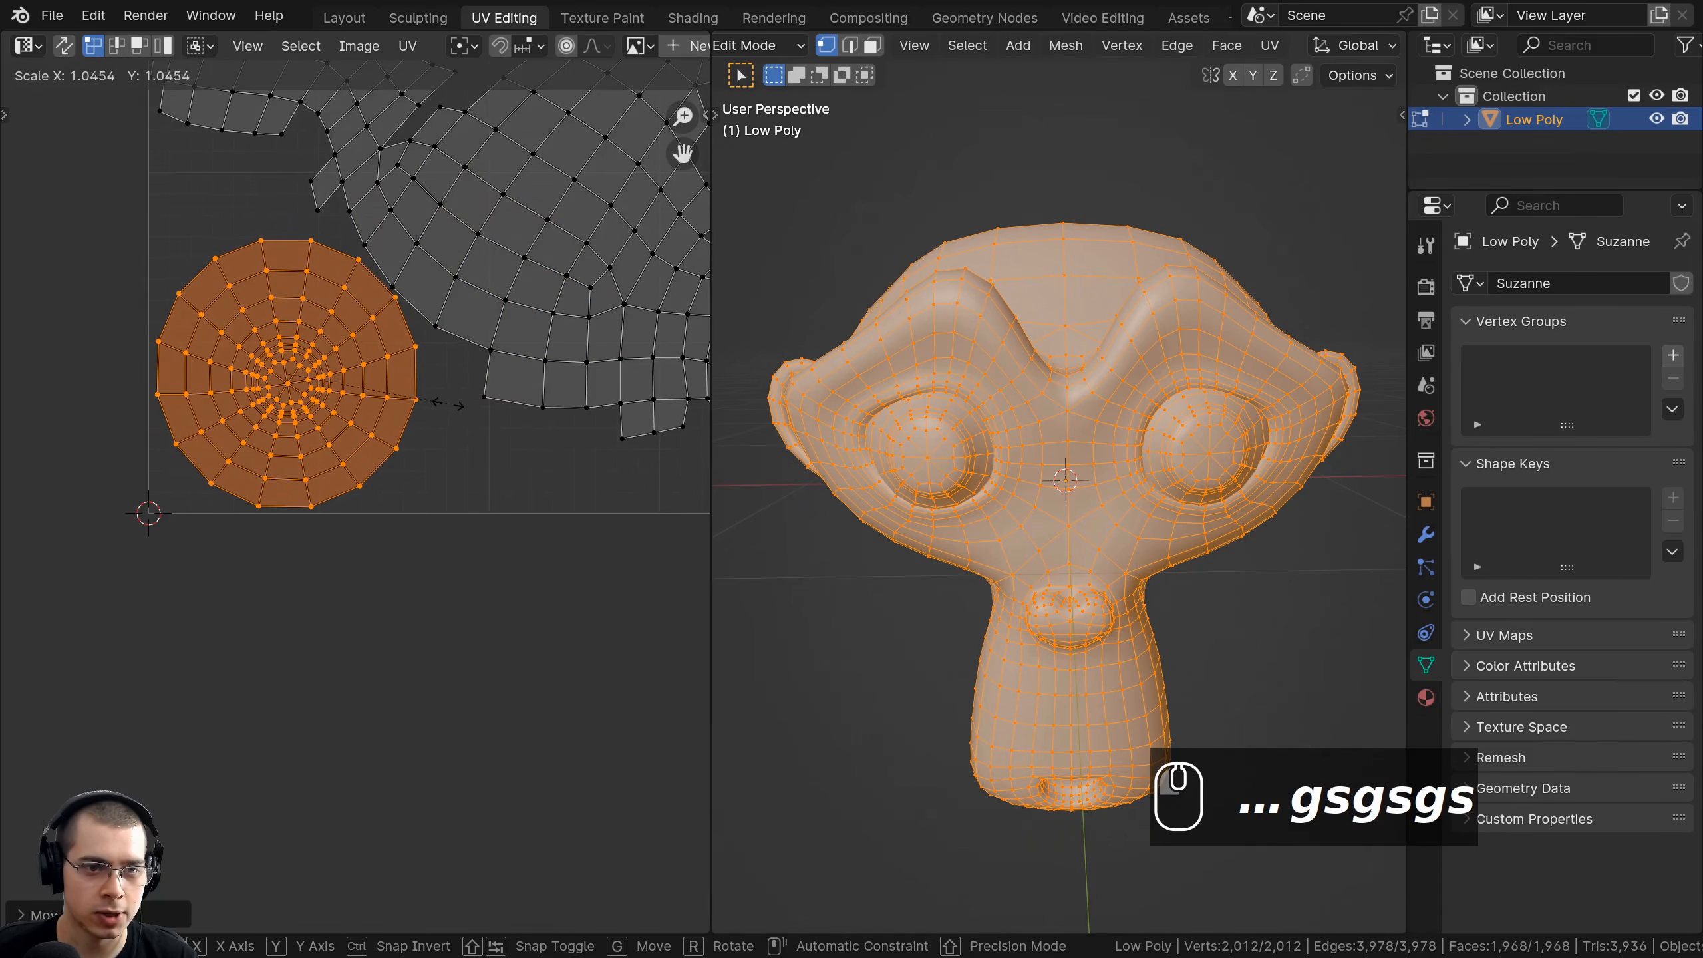
pyautogui.click(319, 342)
pyautogui.press('g')
pyautogui.press('s')
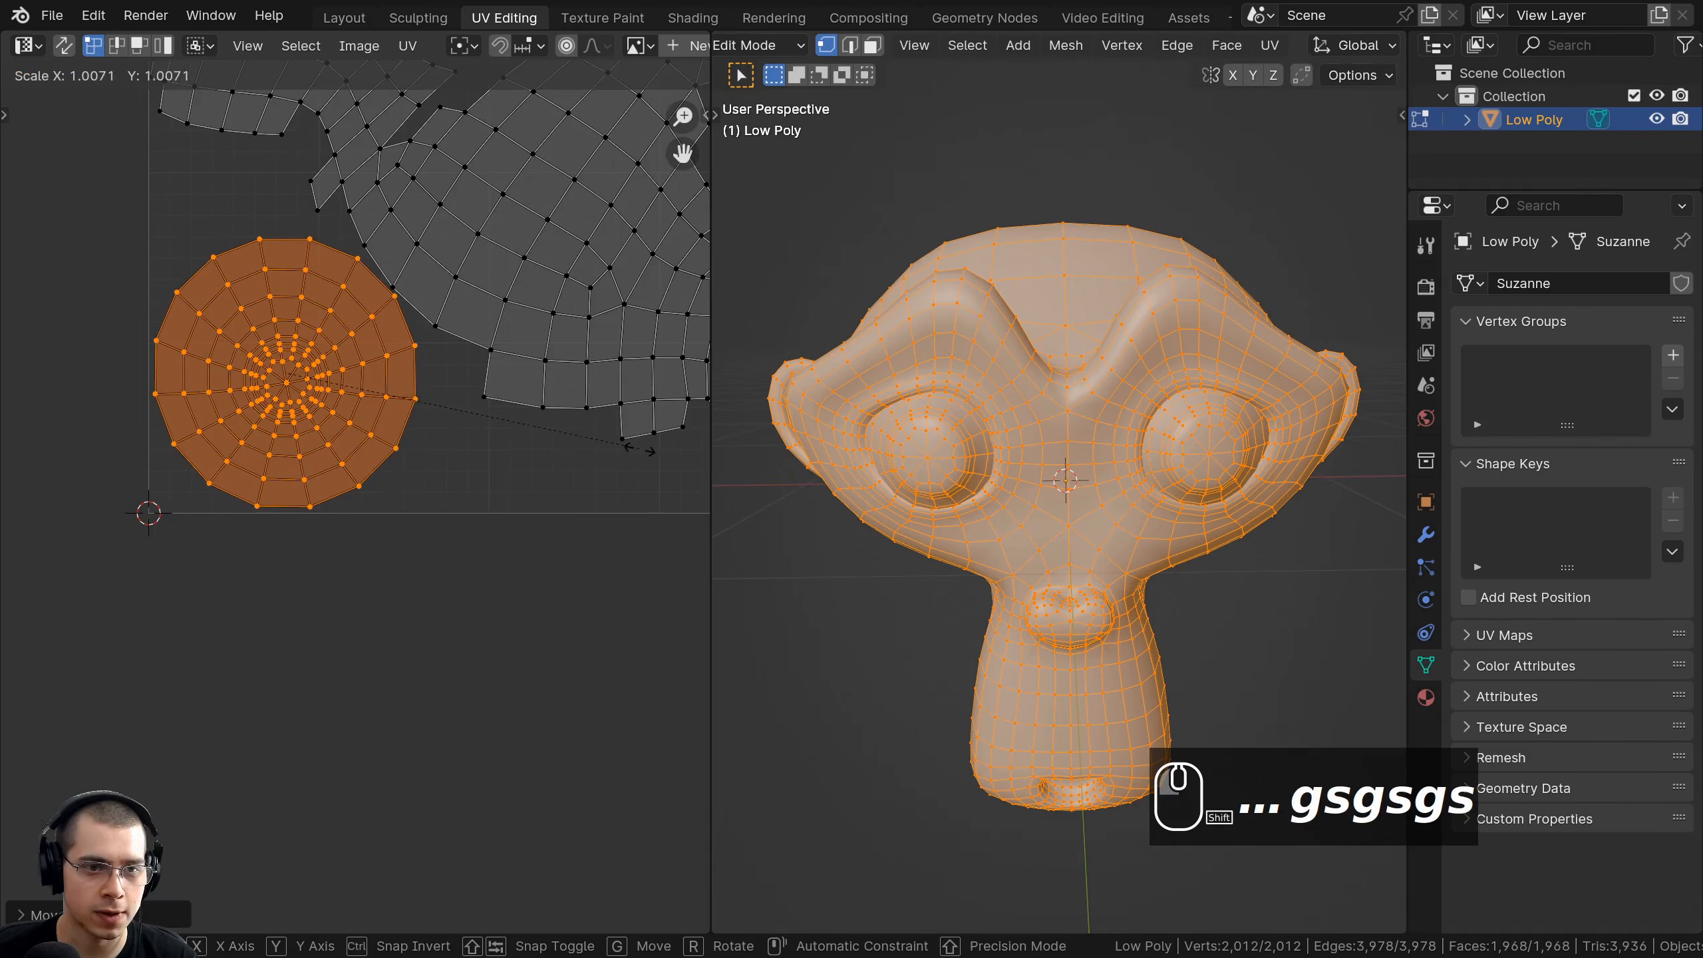
pyautogui.press('g')
pyautogui.press('s')
pyautogui.click(633, 448)
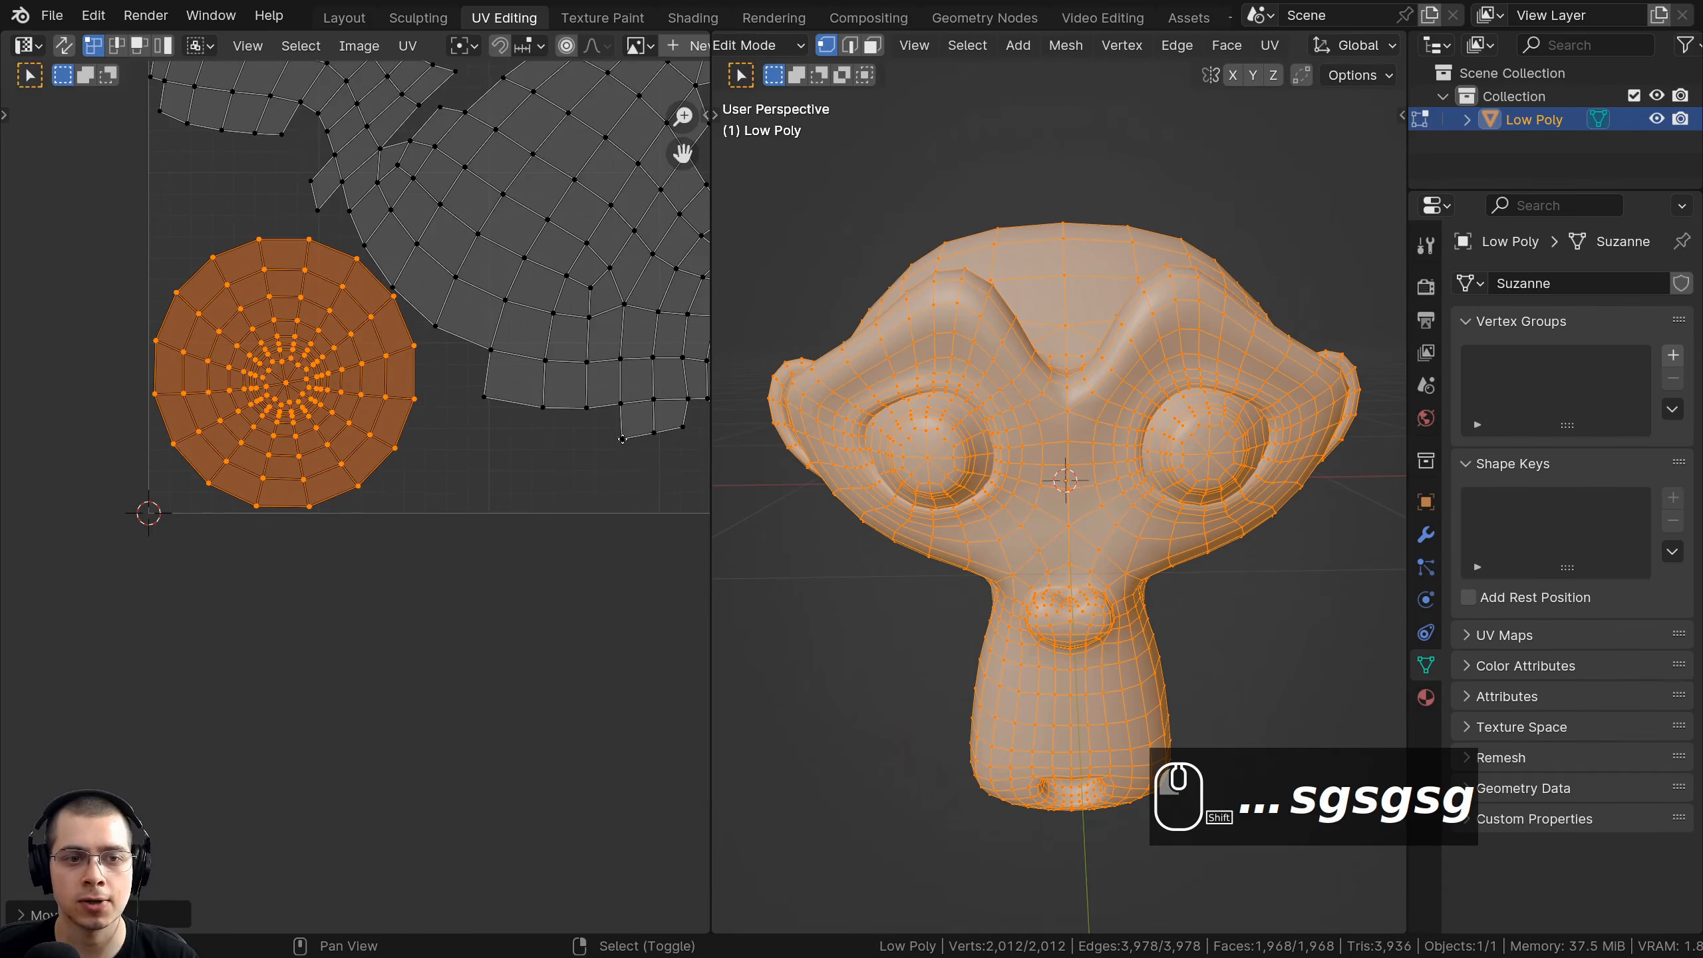
pyautogui.scroll(-4, 571, 392)
pyautogui.hotkey('alt', 'a')
pyautogui.scroll(-2, 411, 468)
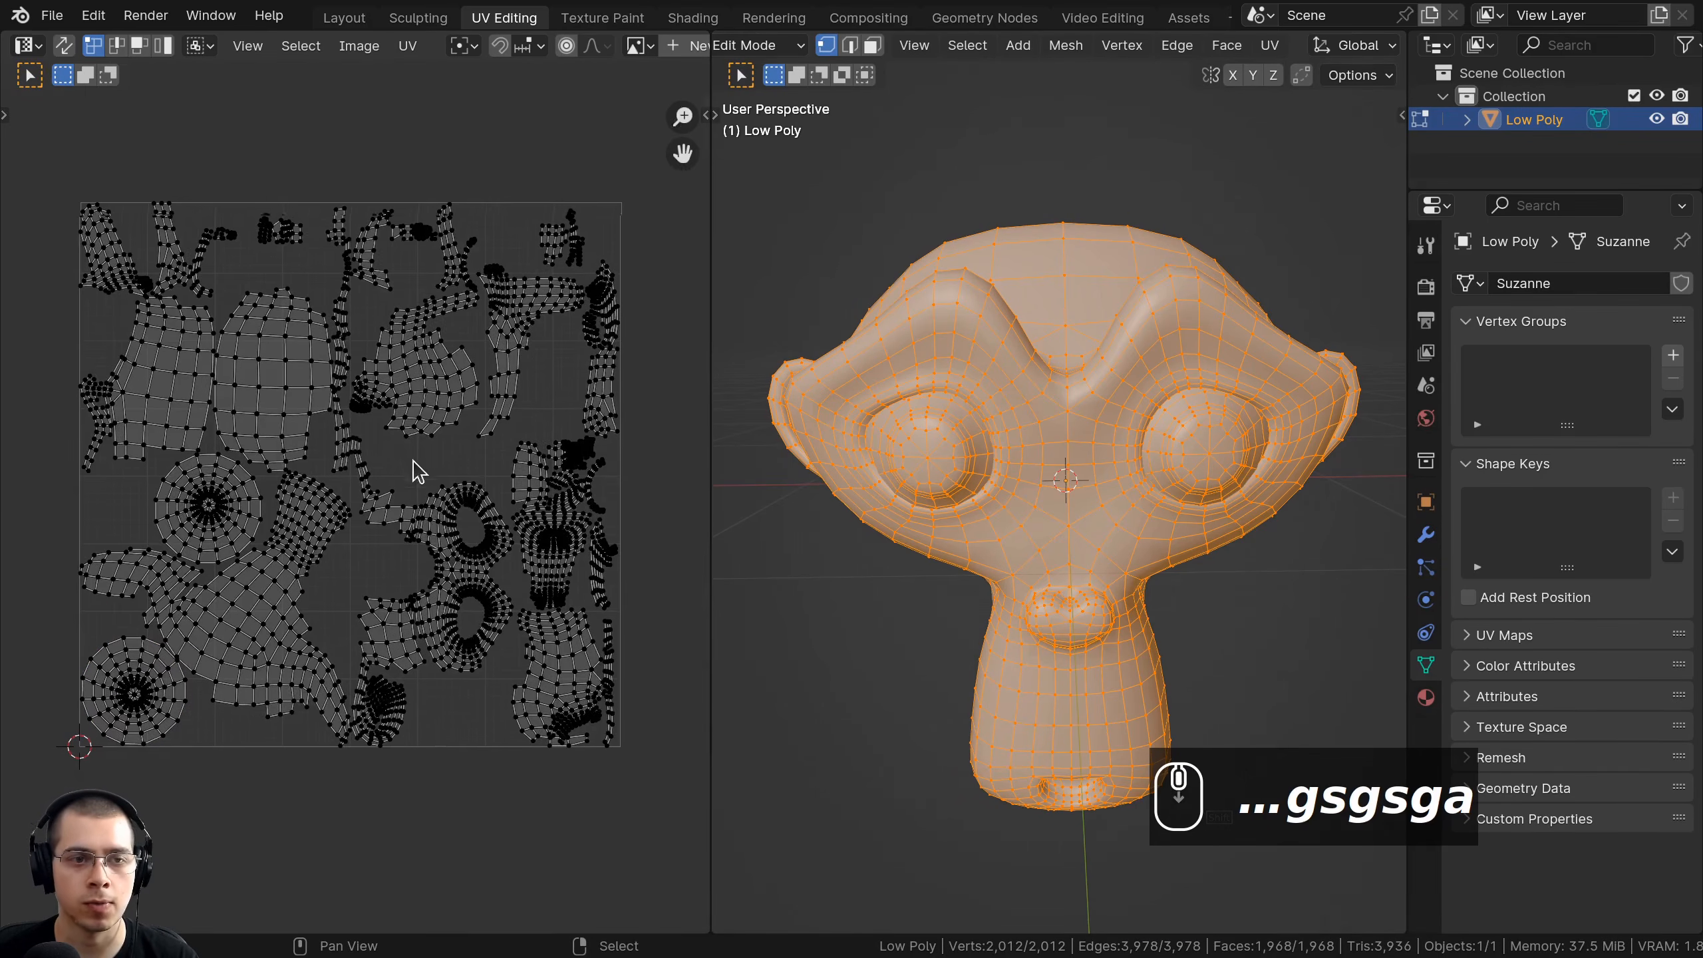
# Select all UV islands and return to the Layout workspace with the Low Poly monkey in Object Mode.
pyautogui.scroll(2, 447, 427)
pyautogui.press('a')
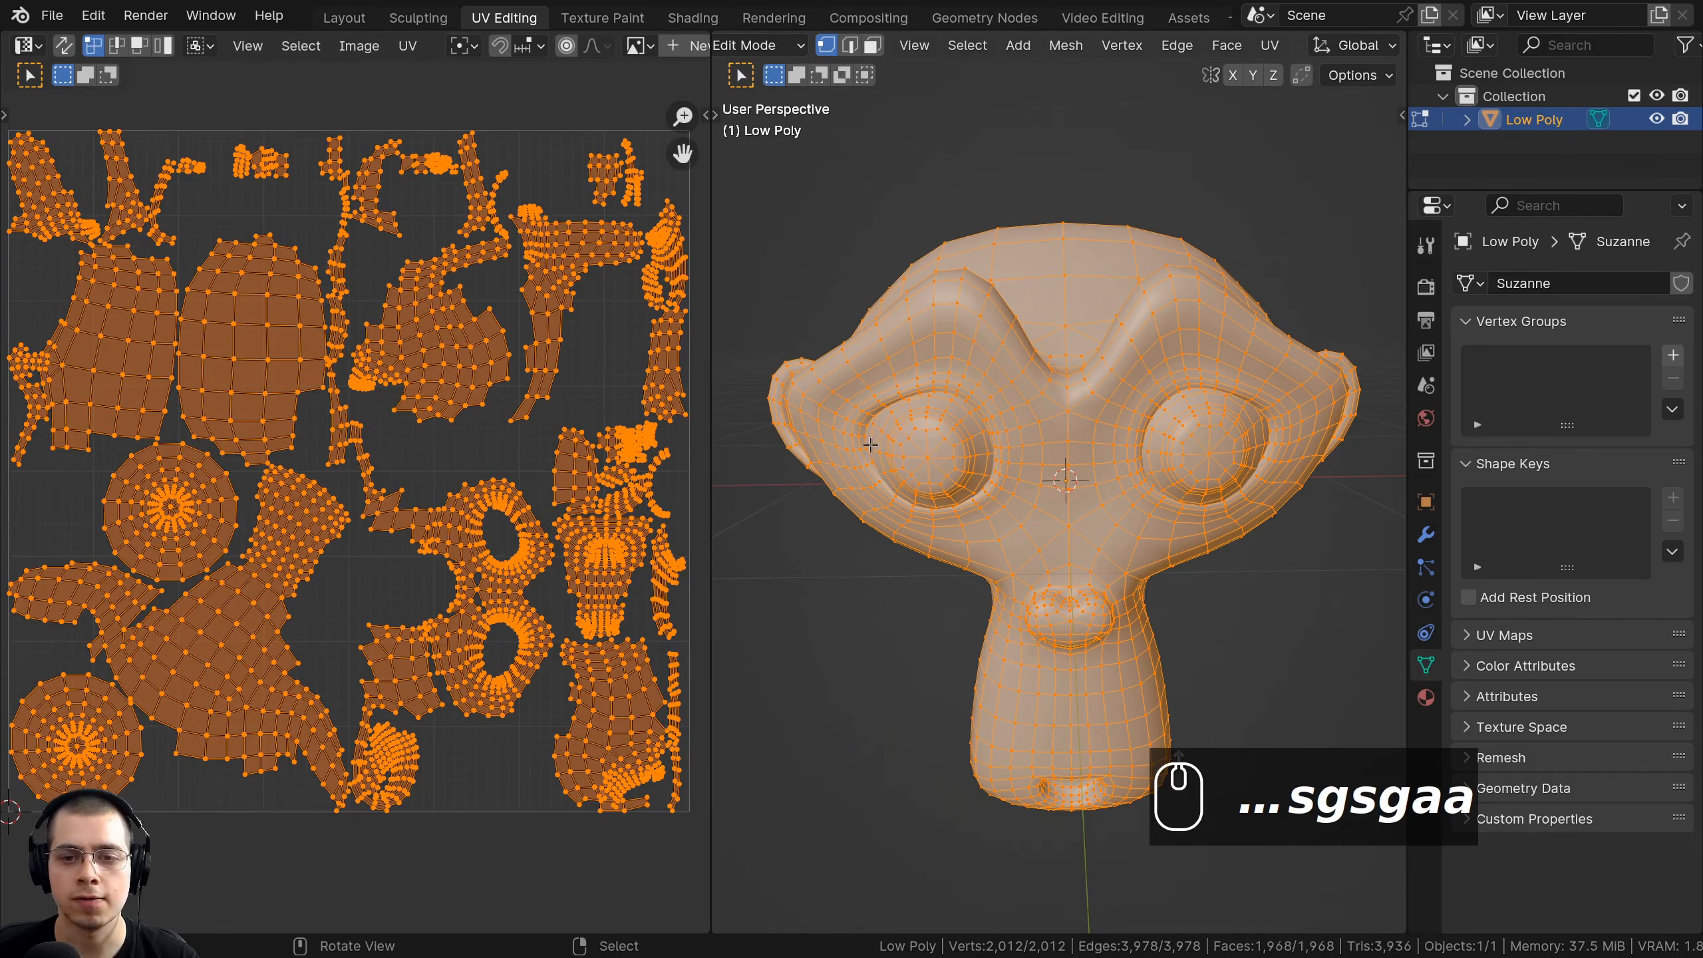
pyautogui.moveTo(870, 446); pyautogui.dragTo(847, 558, button='middle')
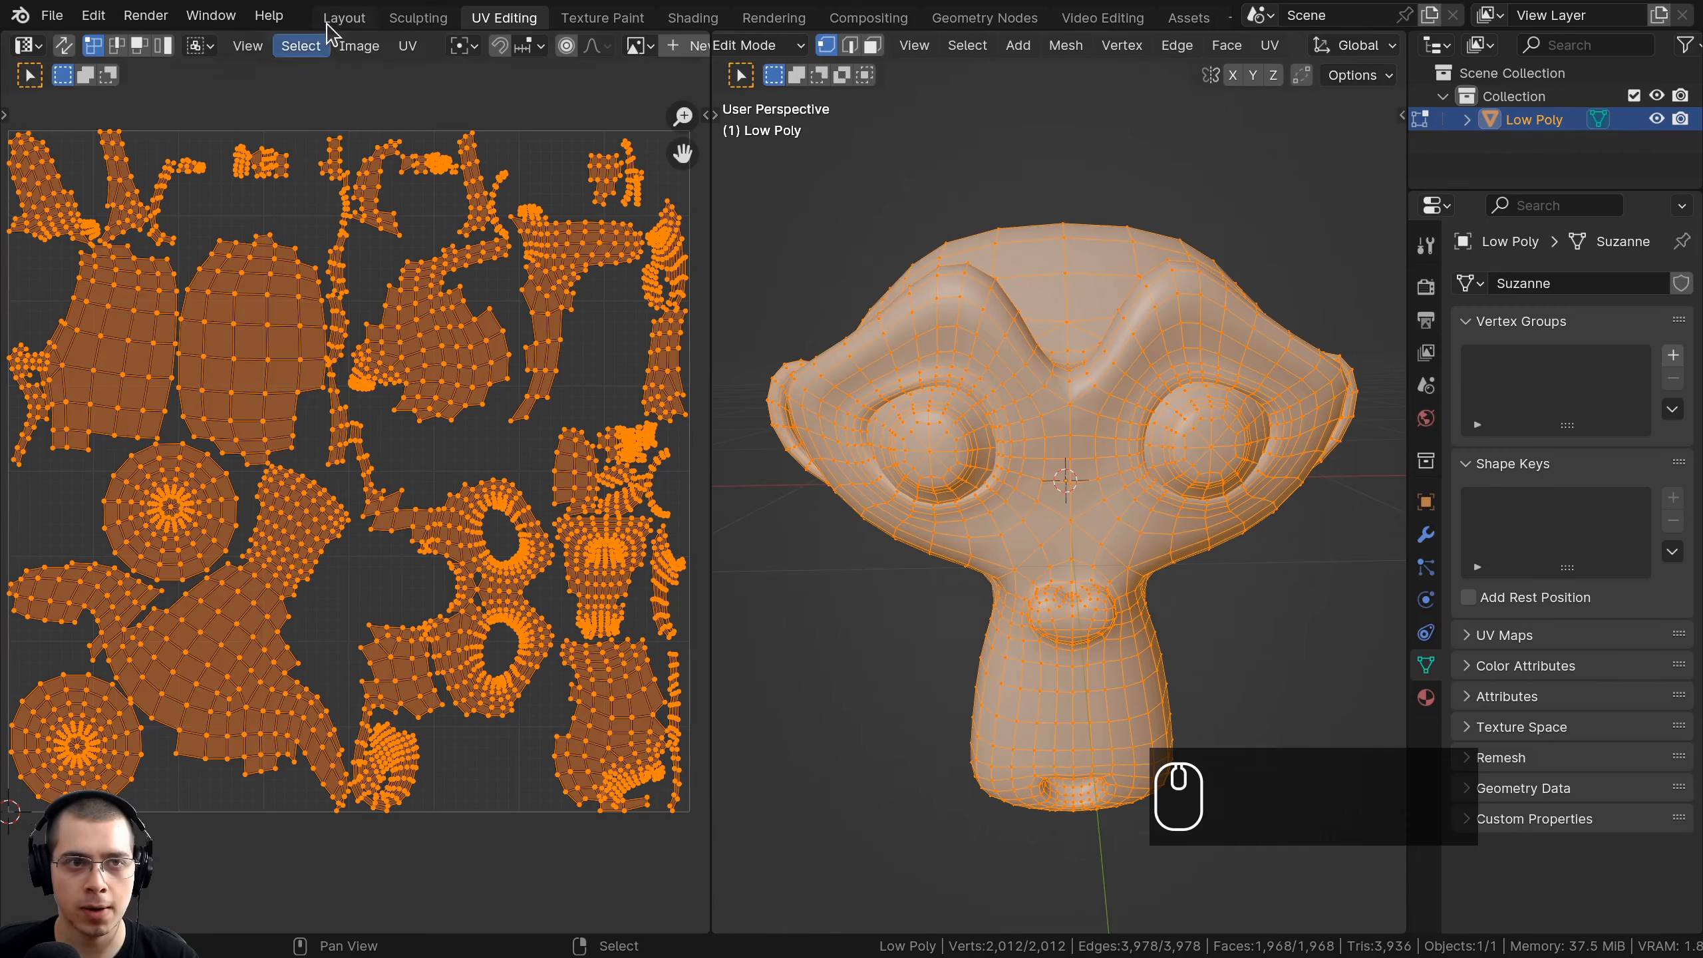
pyautogui.click(344, 17)
# Duplicate the Low Poly monkey in place and rename the copy High Poly.
pyautogui.moveTo(615, 368)
pyautogui.mouseDown(button='middle')
pyautogui.moveTo(585, 364)
pyautogui.moveTo(610, 321)
pyautogui.moveTo(636, 374)
pyautogui.moveTo(612, 348)
pyautogui.moveTo(614, 374)
pyautogui.mouseUp(button='middle')
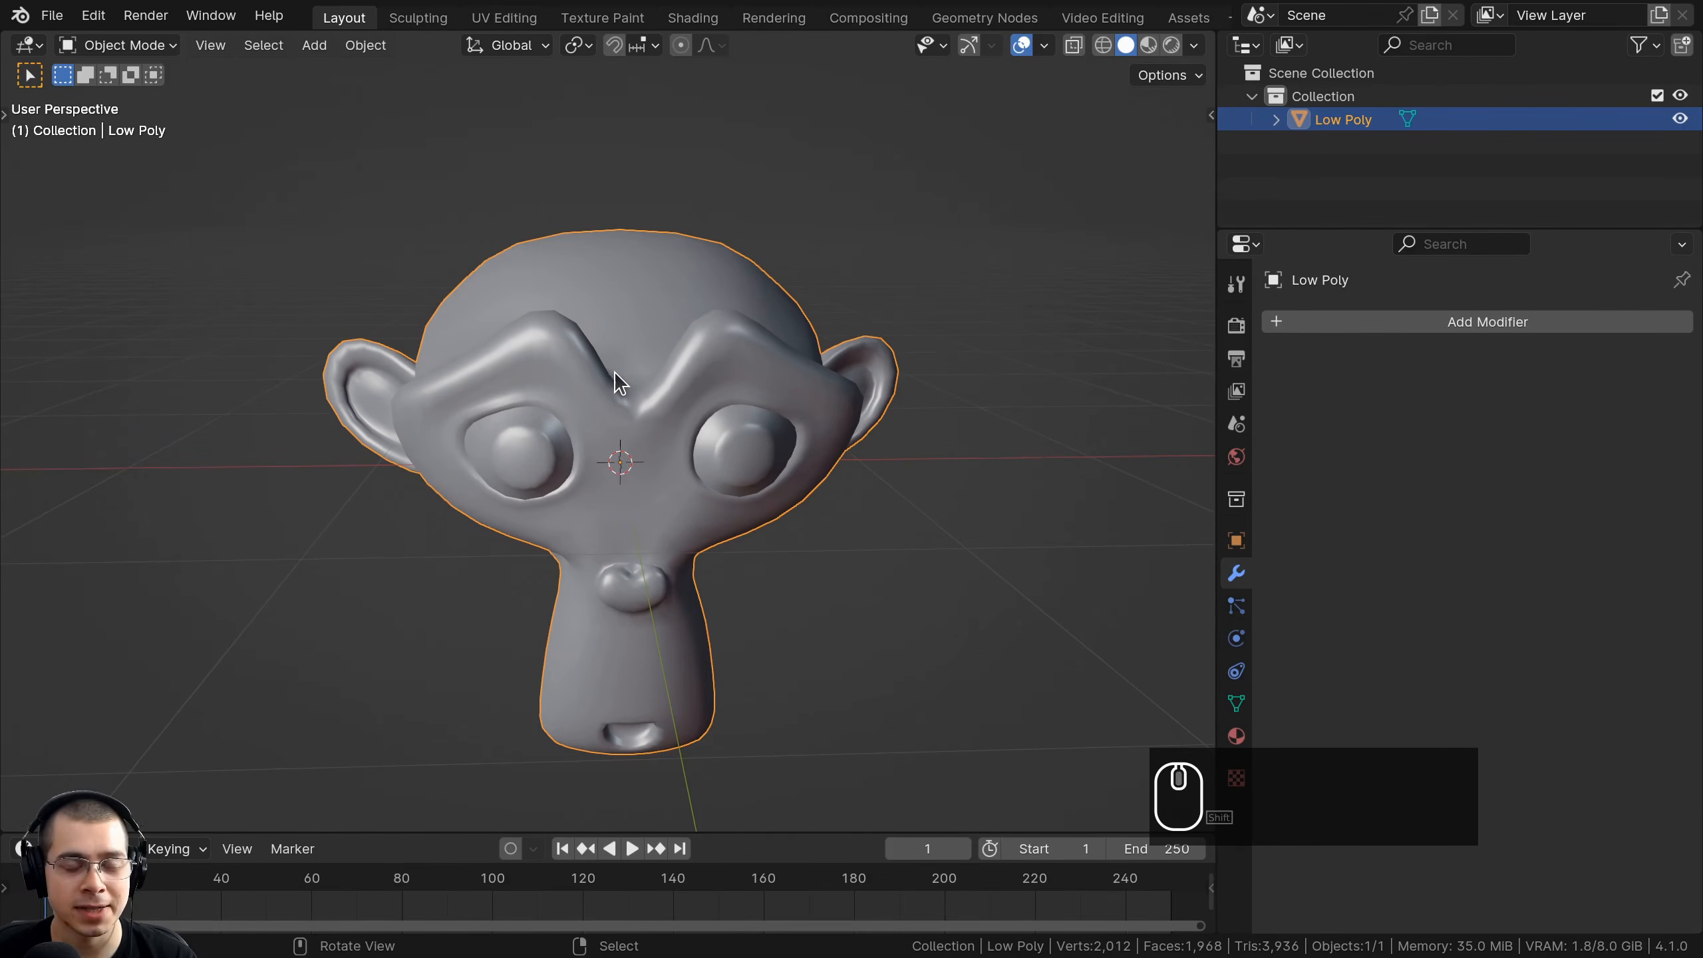
pyautogui.scroll(3, 620, 399)
pyautogui.scroll(-1, 550, 346)
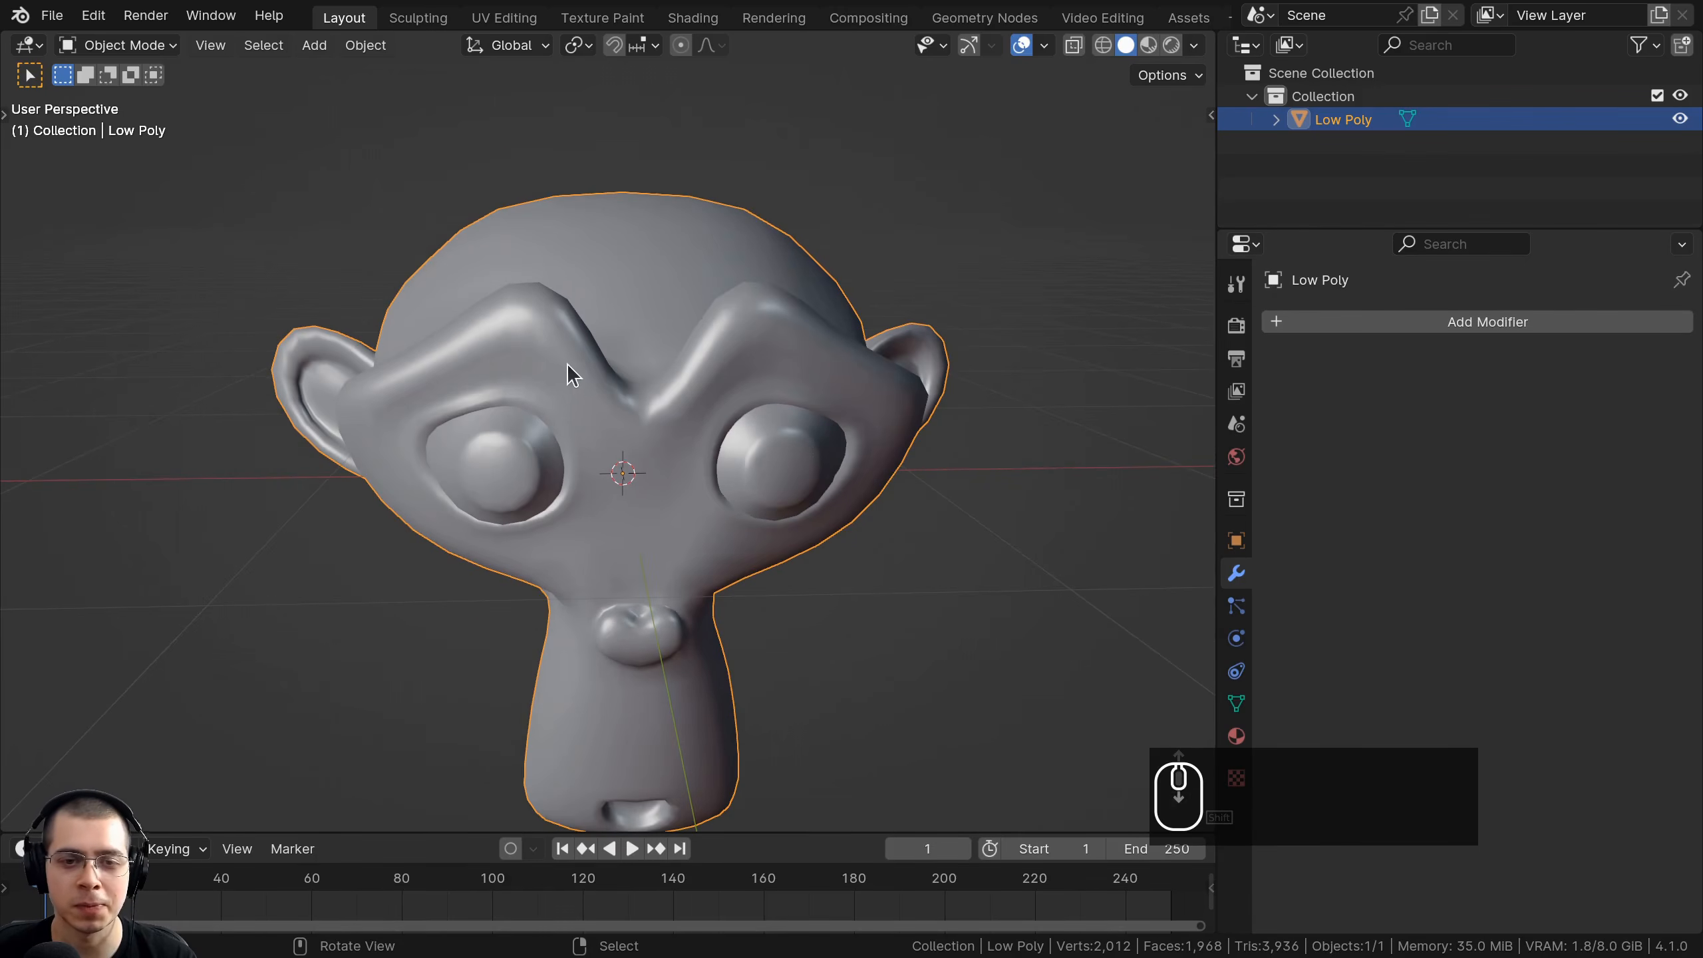
pyautogui.hotkey('shift', 'd')
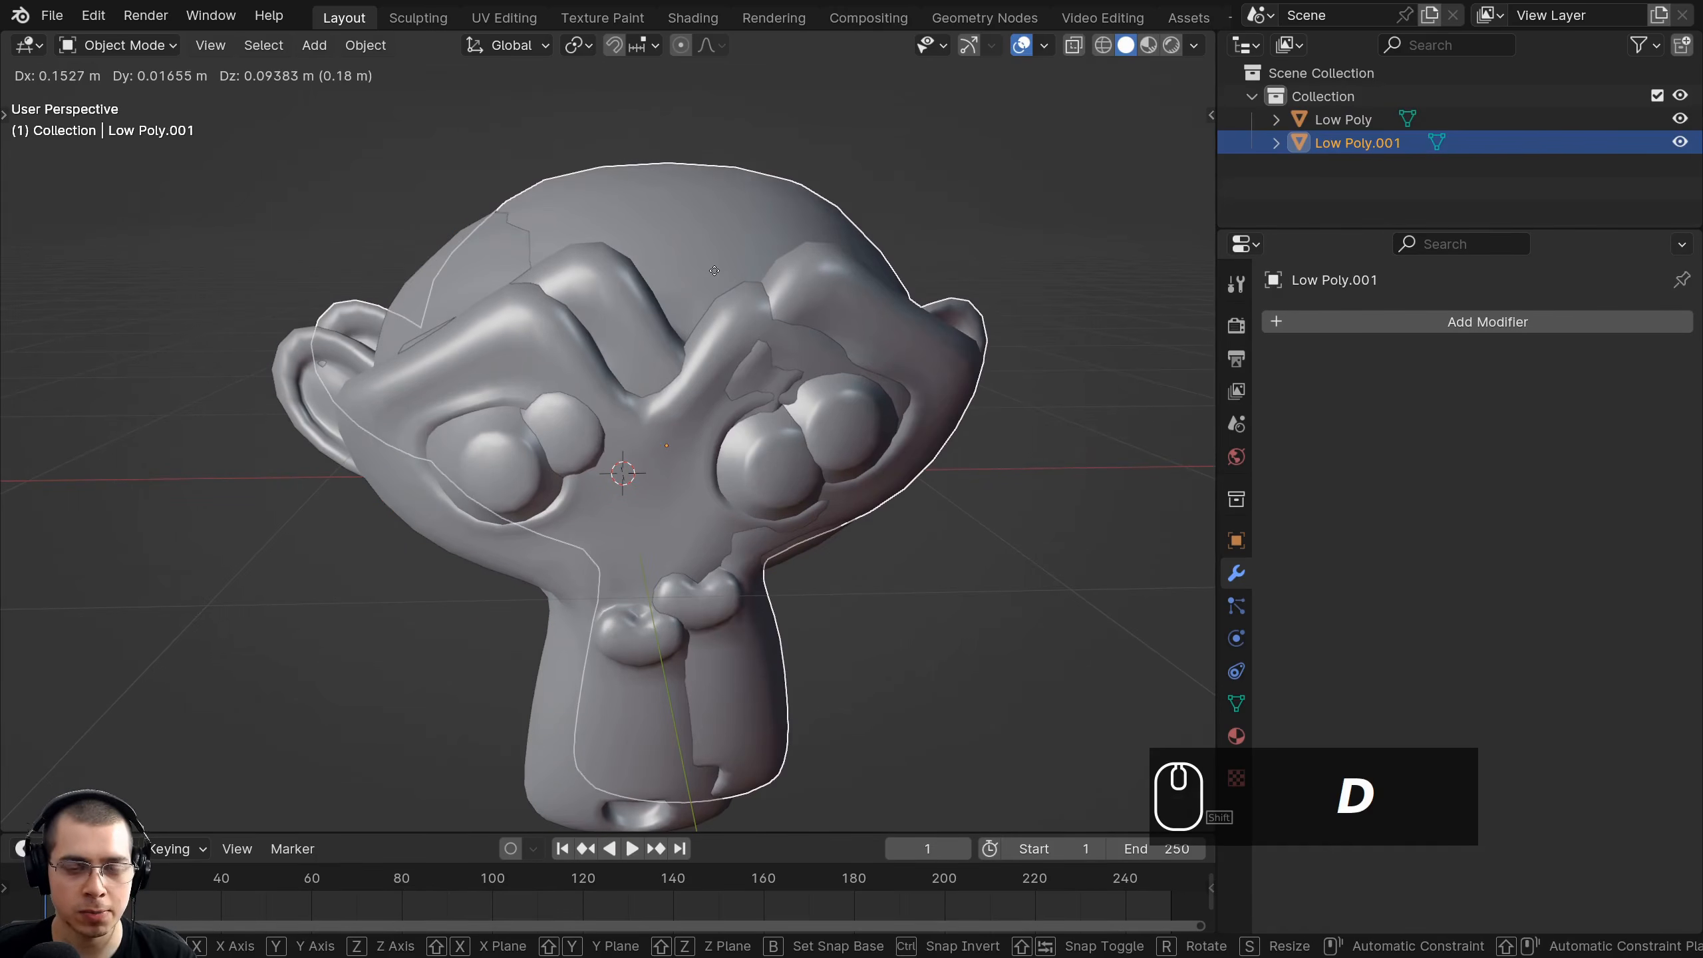
pyautogui.rightClick(725, 262)
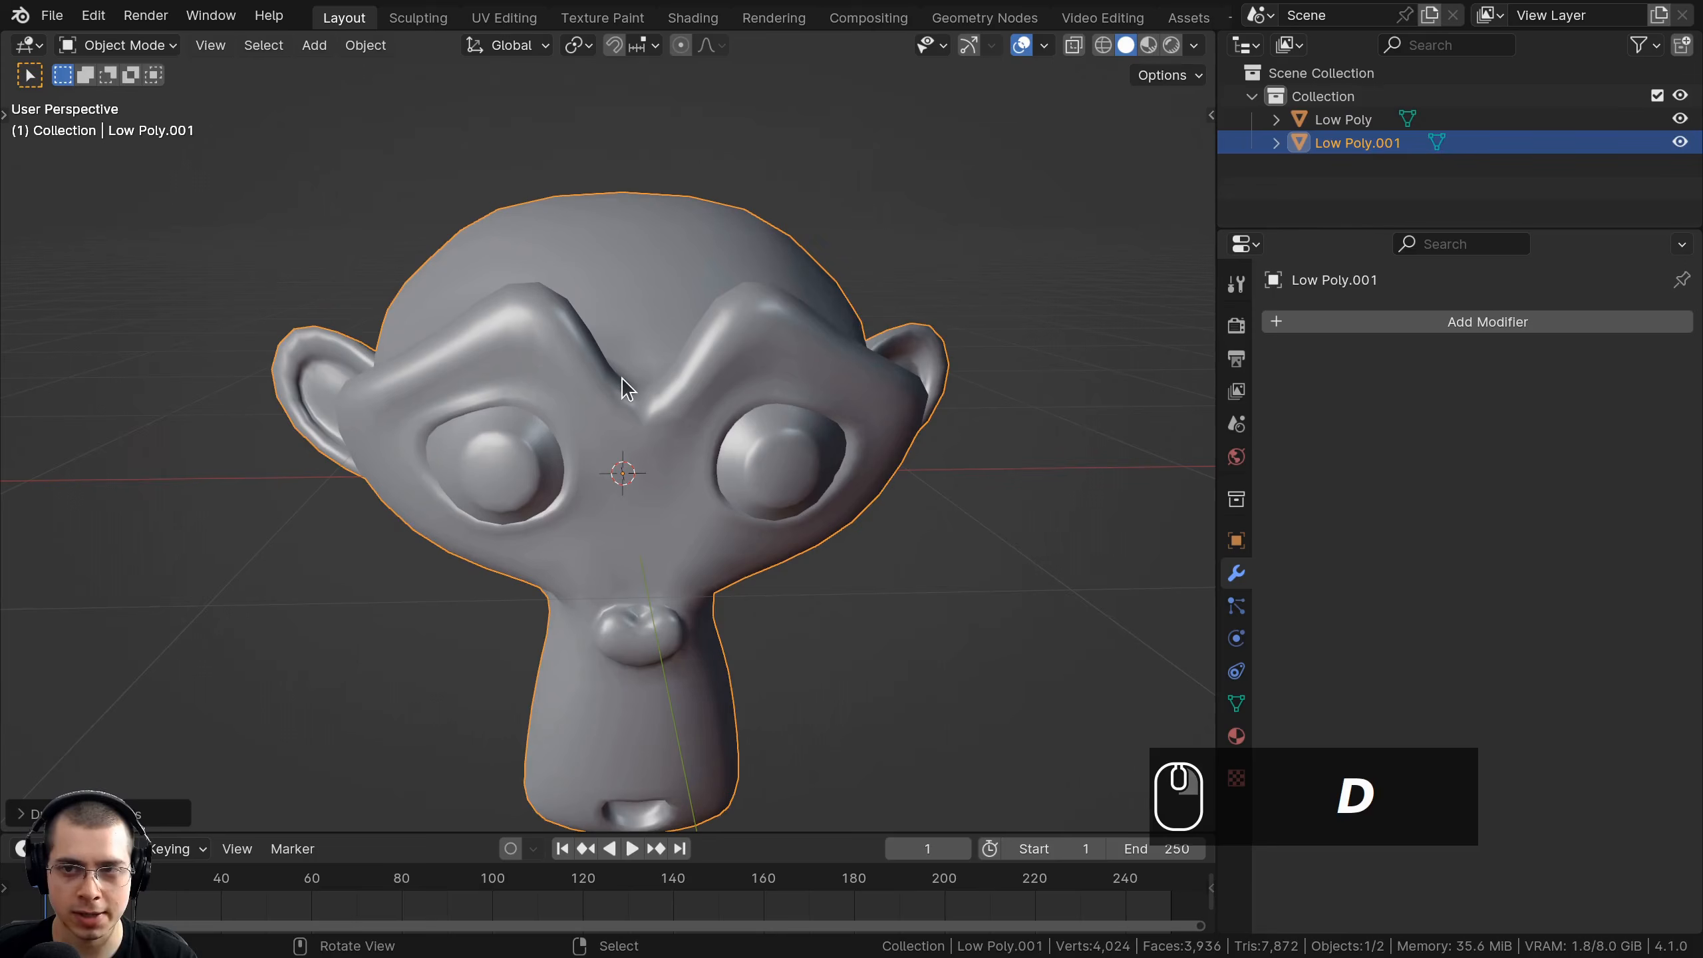
pyautogui.doubleClick(1334, 143)
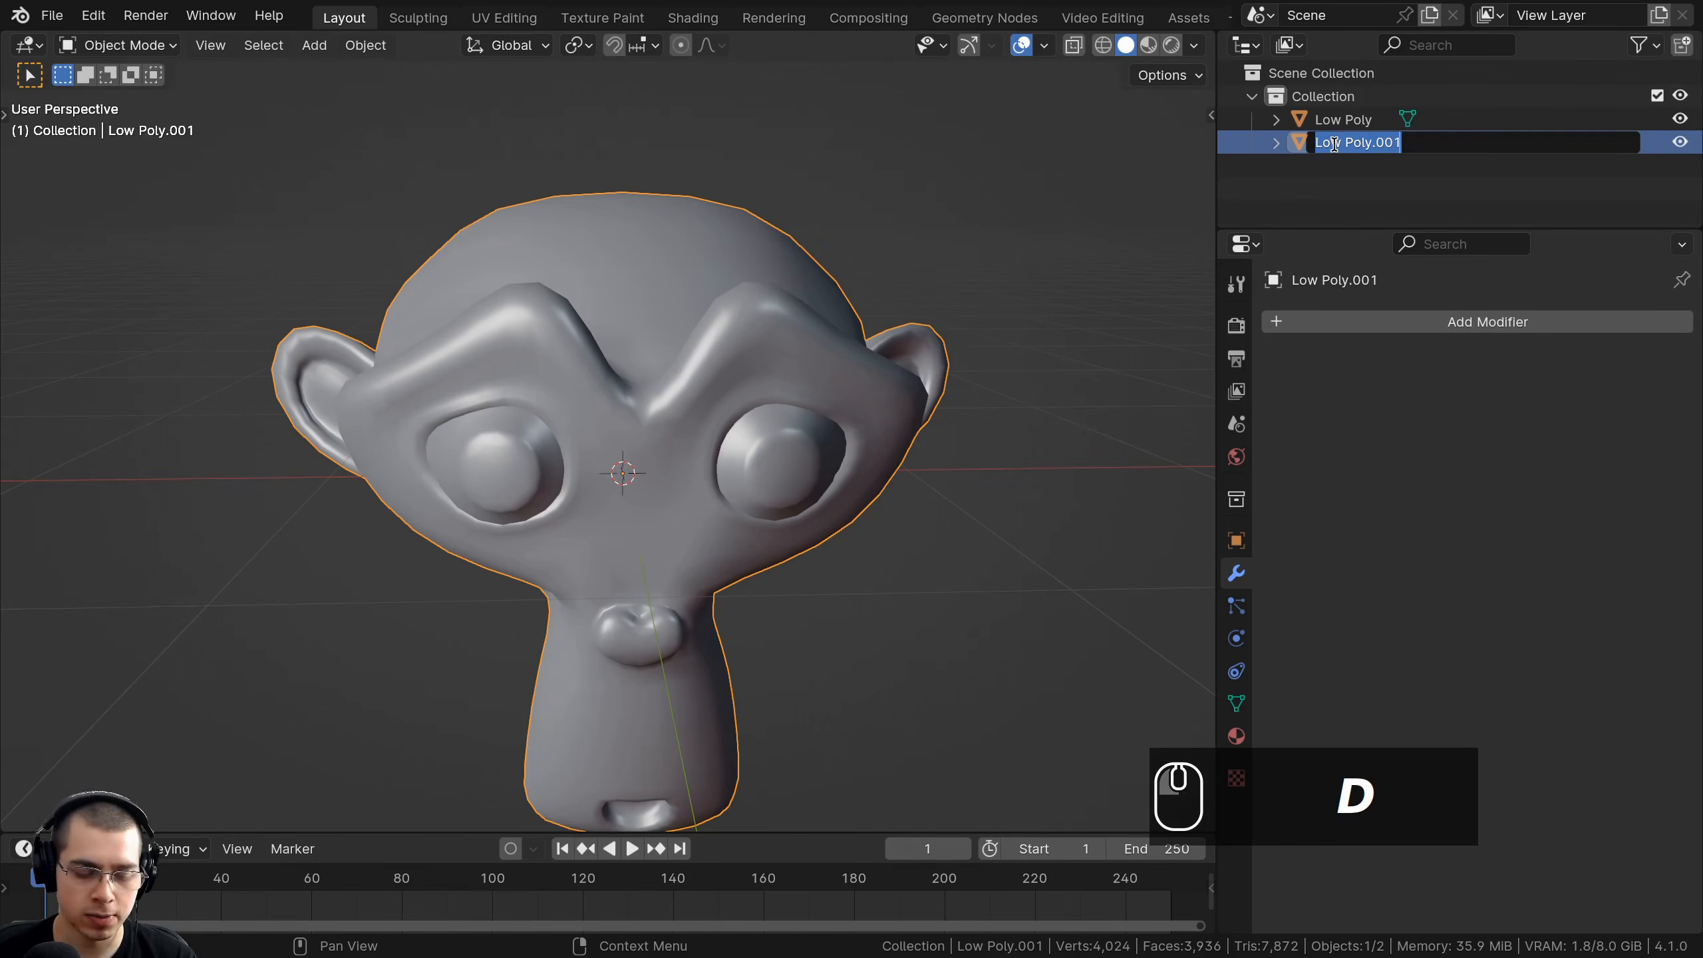
pyautogui.write('High Po')
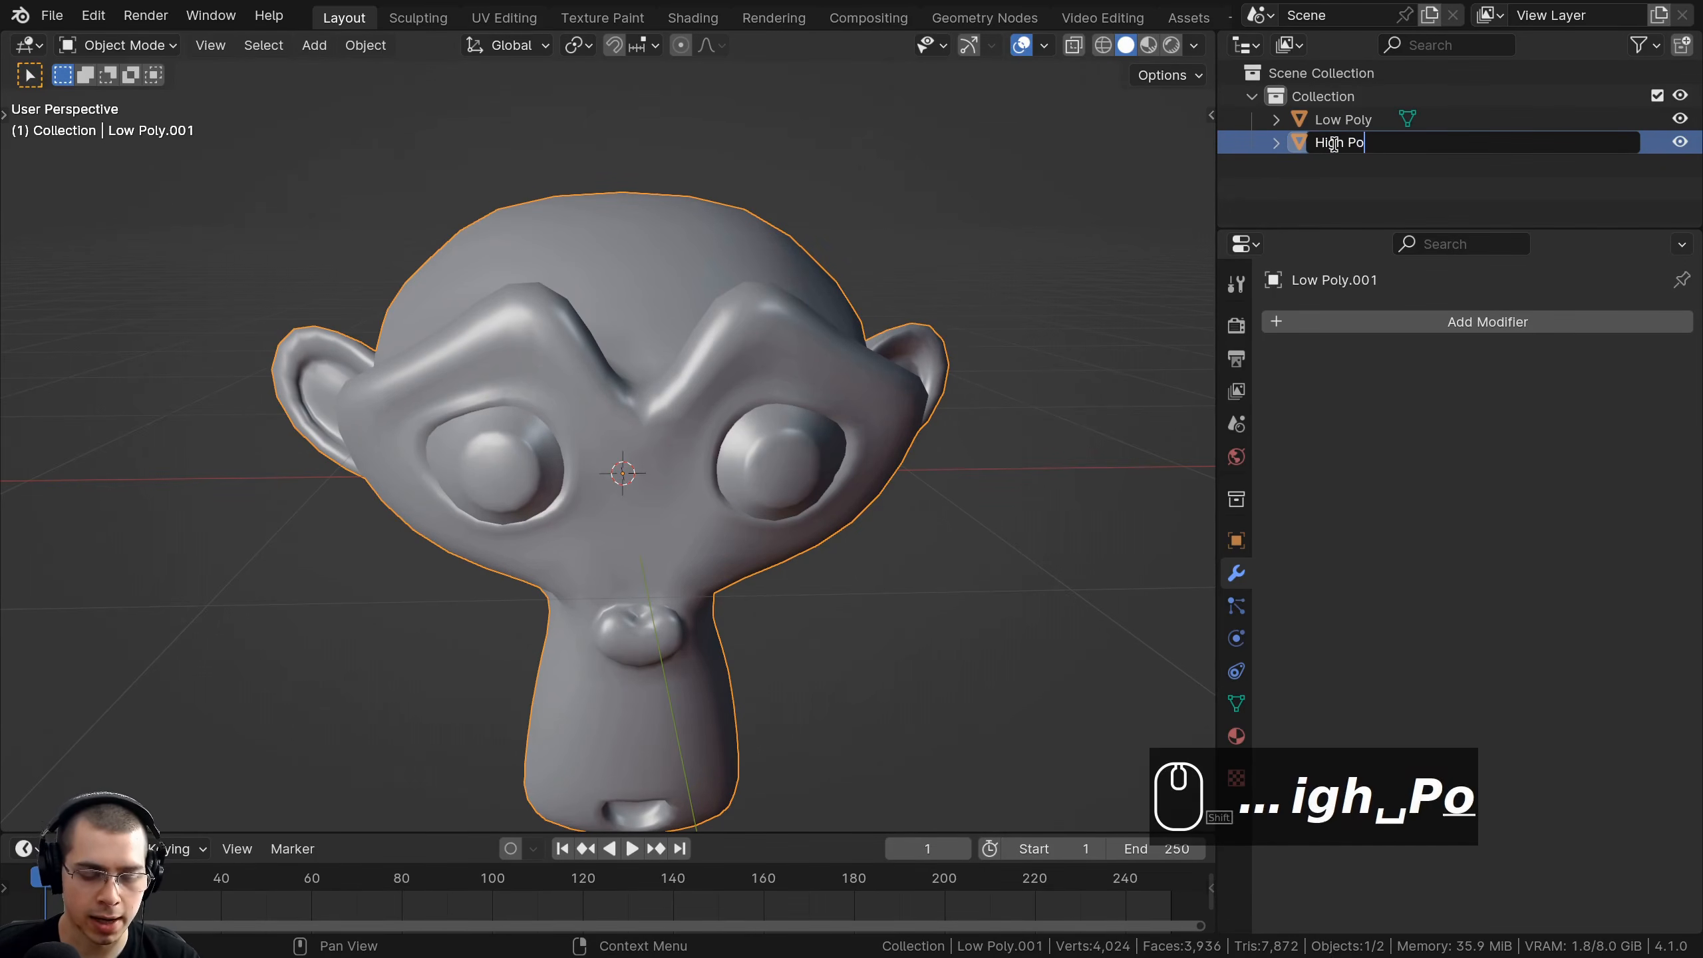
pyautogui.write('ly')
pyautogui.press('Return')
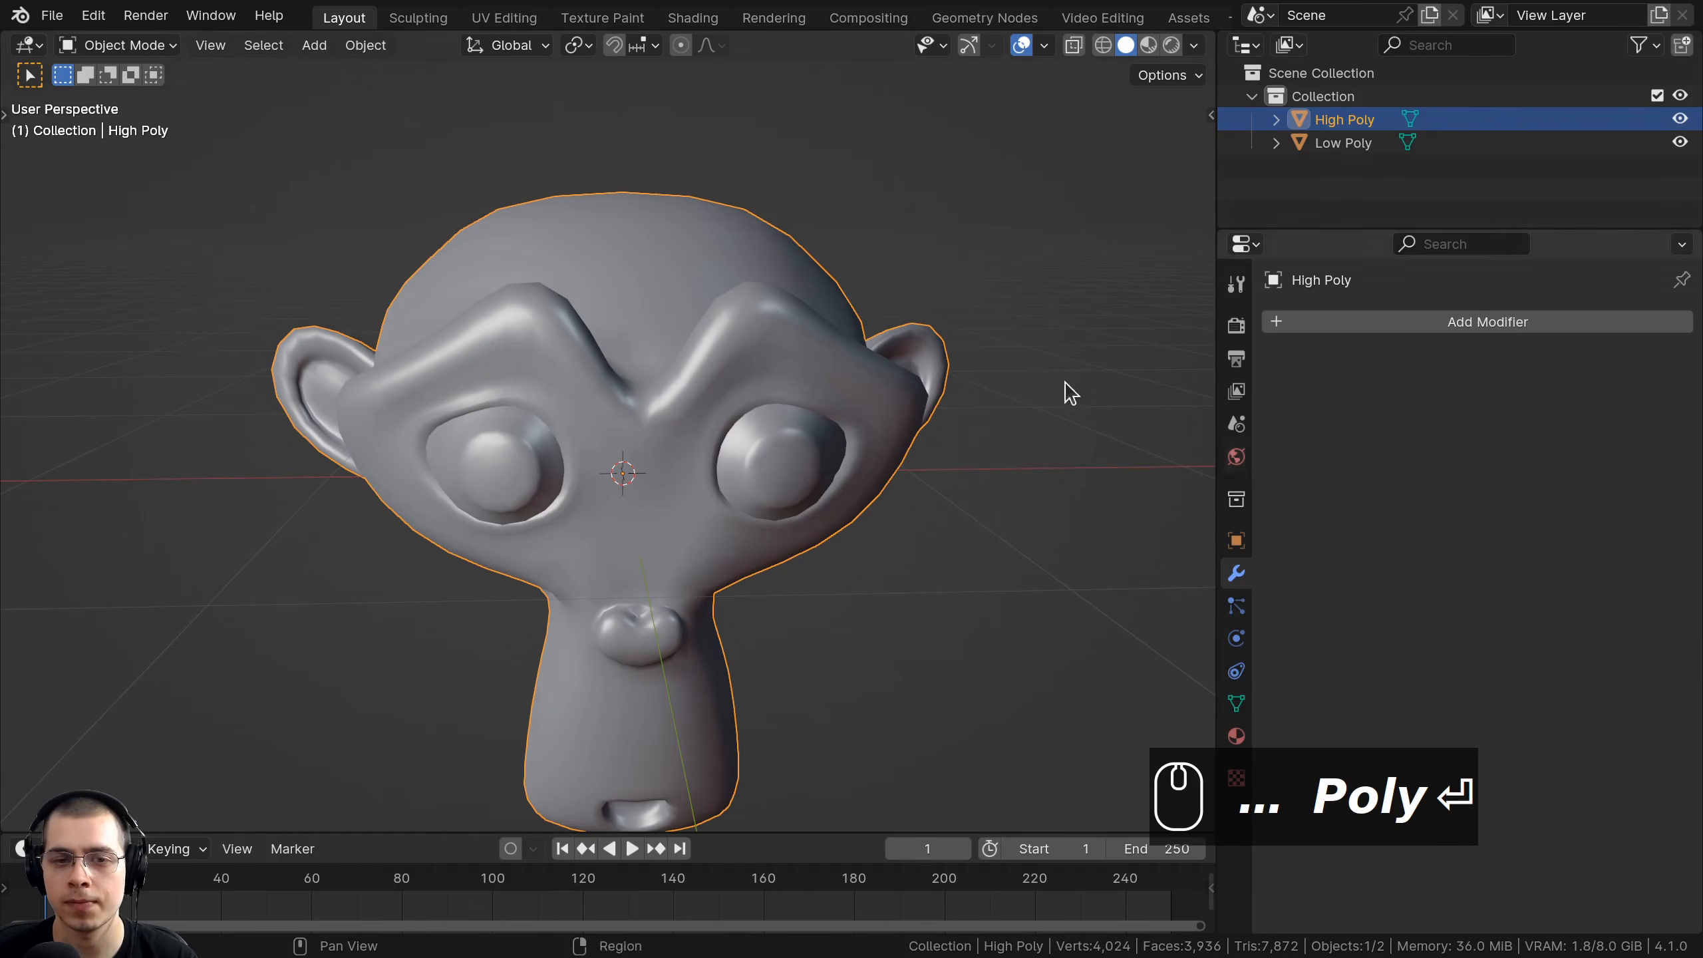
# Add a Subdivision modifier to High Poly with both viewport and render levels set to 4.
pyautogui.moveTo(909, 340); pyautogui.dragTo(914, 363, button='middle')
pyautogui.hotkey('ctrl', '4')
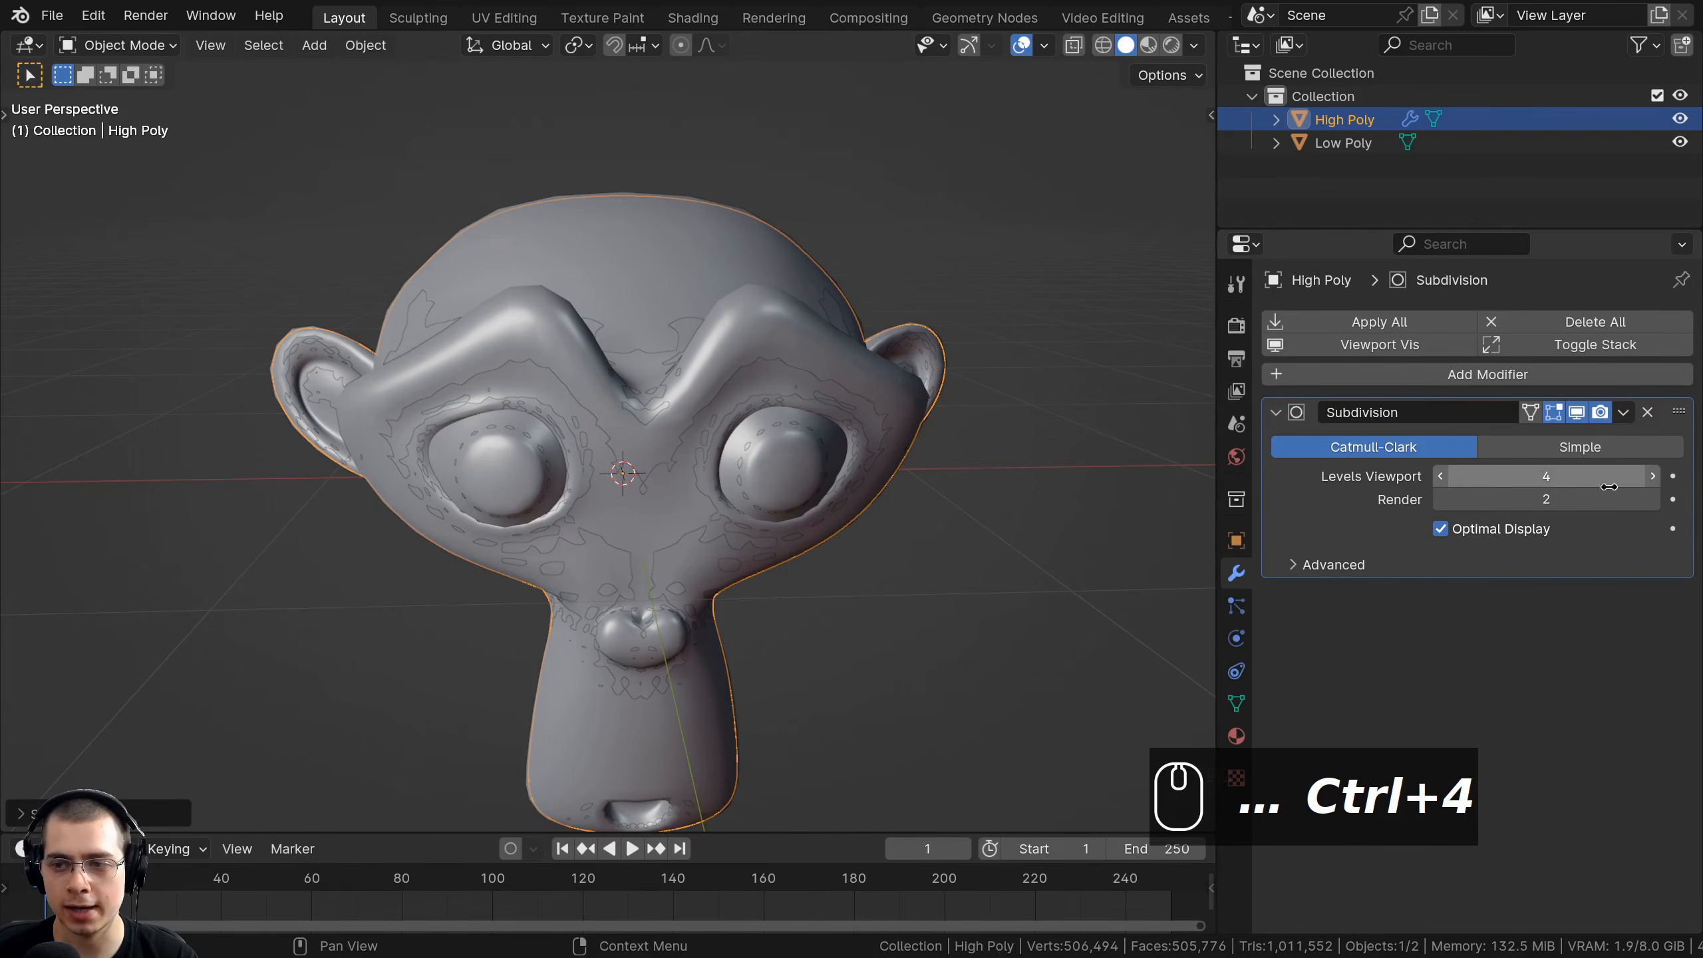
pyautogui.click(1653, 500)
pyautogui.click(1653, 500)
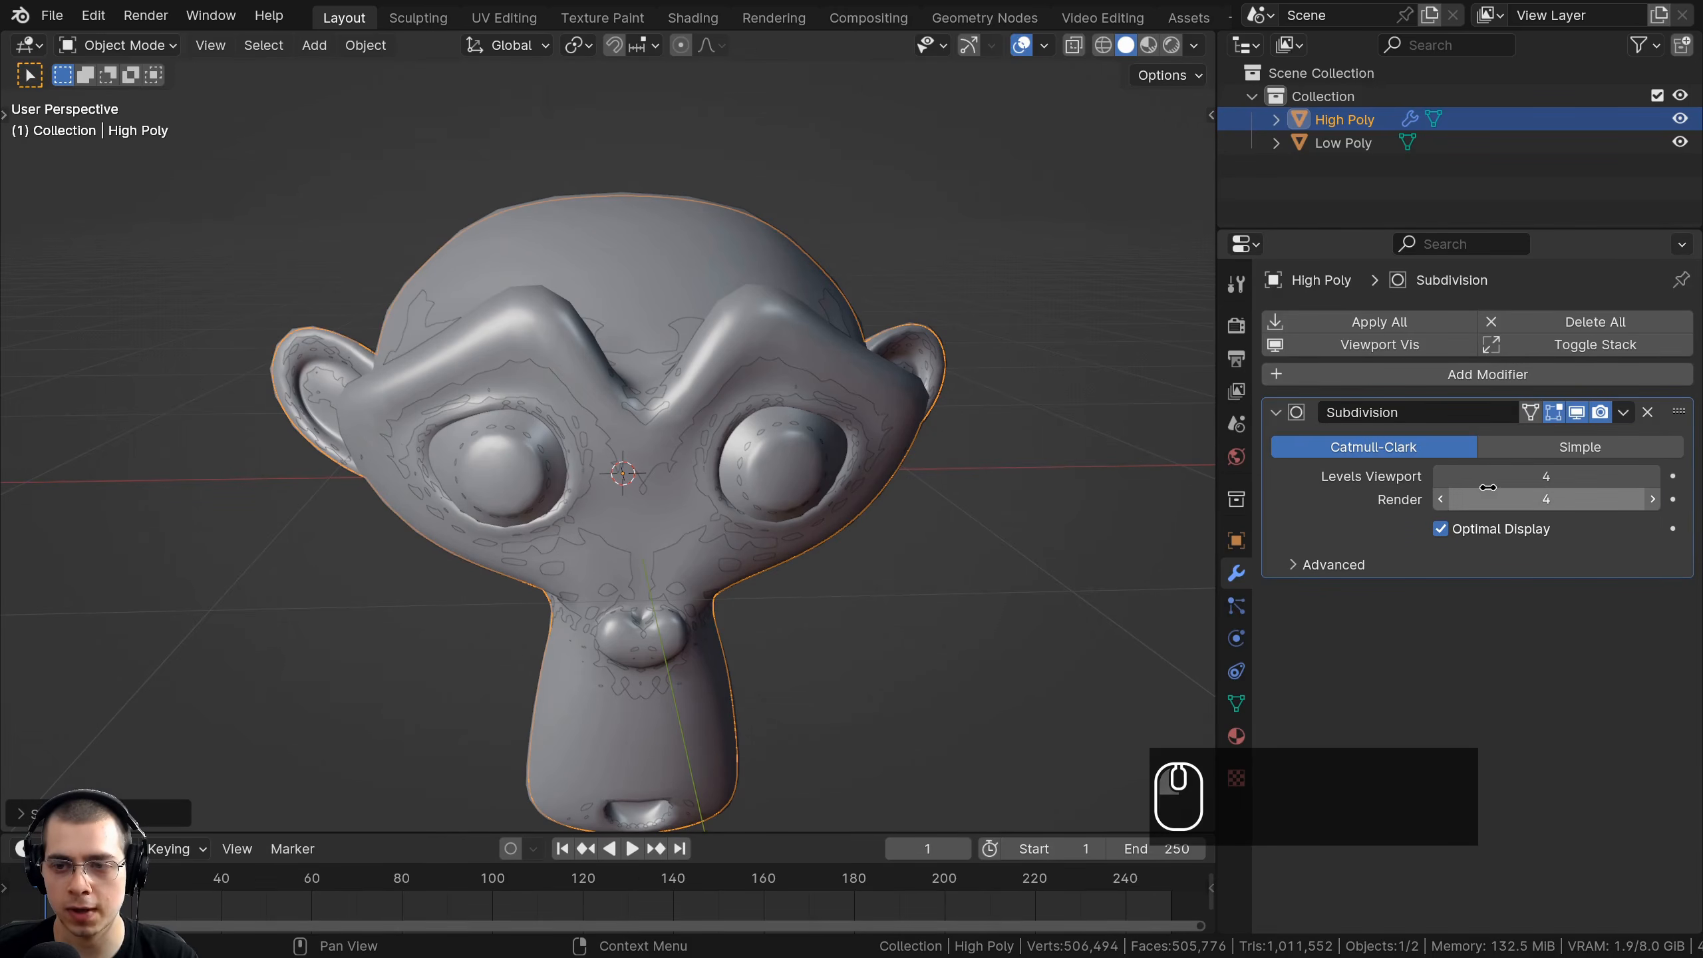
# Apply the Subdivision modifier on High Poly and hide the Low Poly object.
pyautogui.moveTo(898, 463); pyautogui.dragTo(646, 309, button='middle')
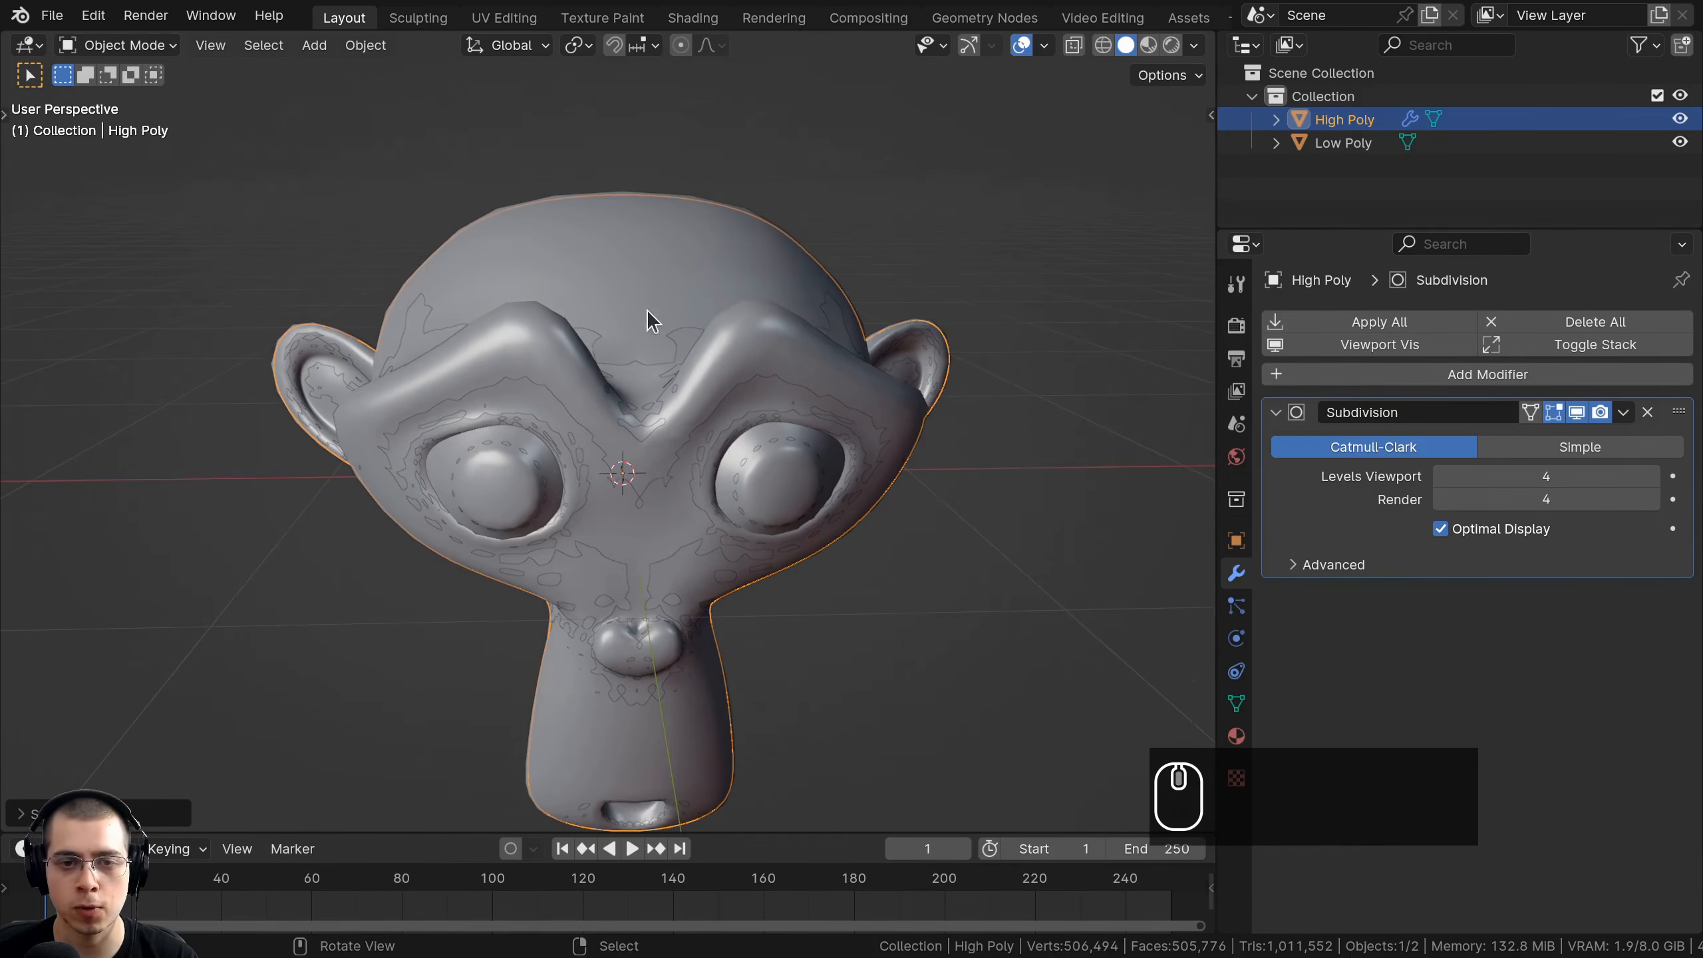
pyautogui.click(1624, 412)
pyautogui.click(1514, 441)
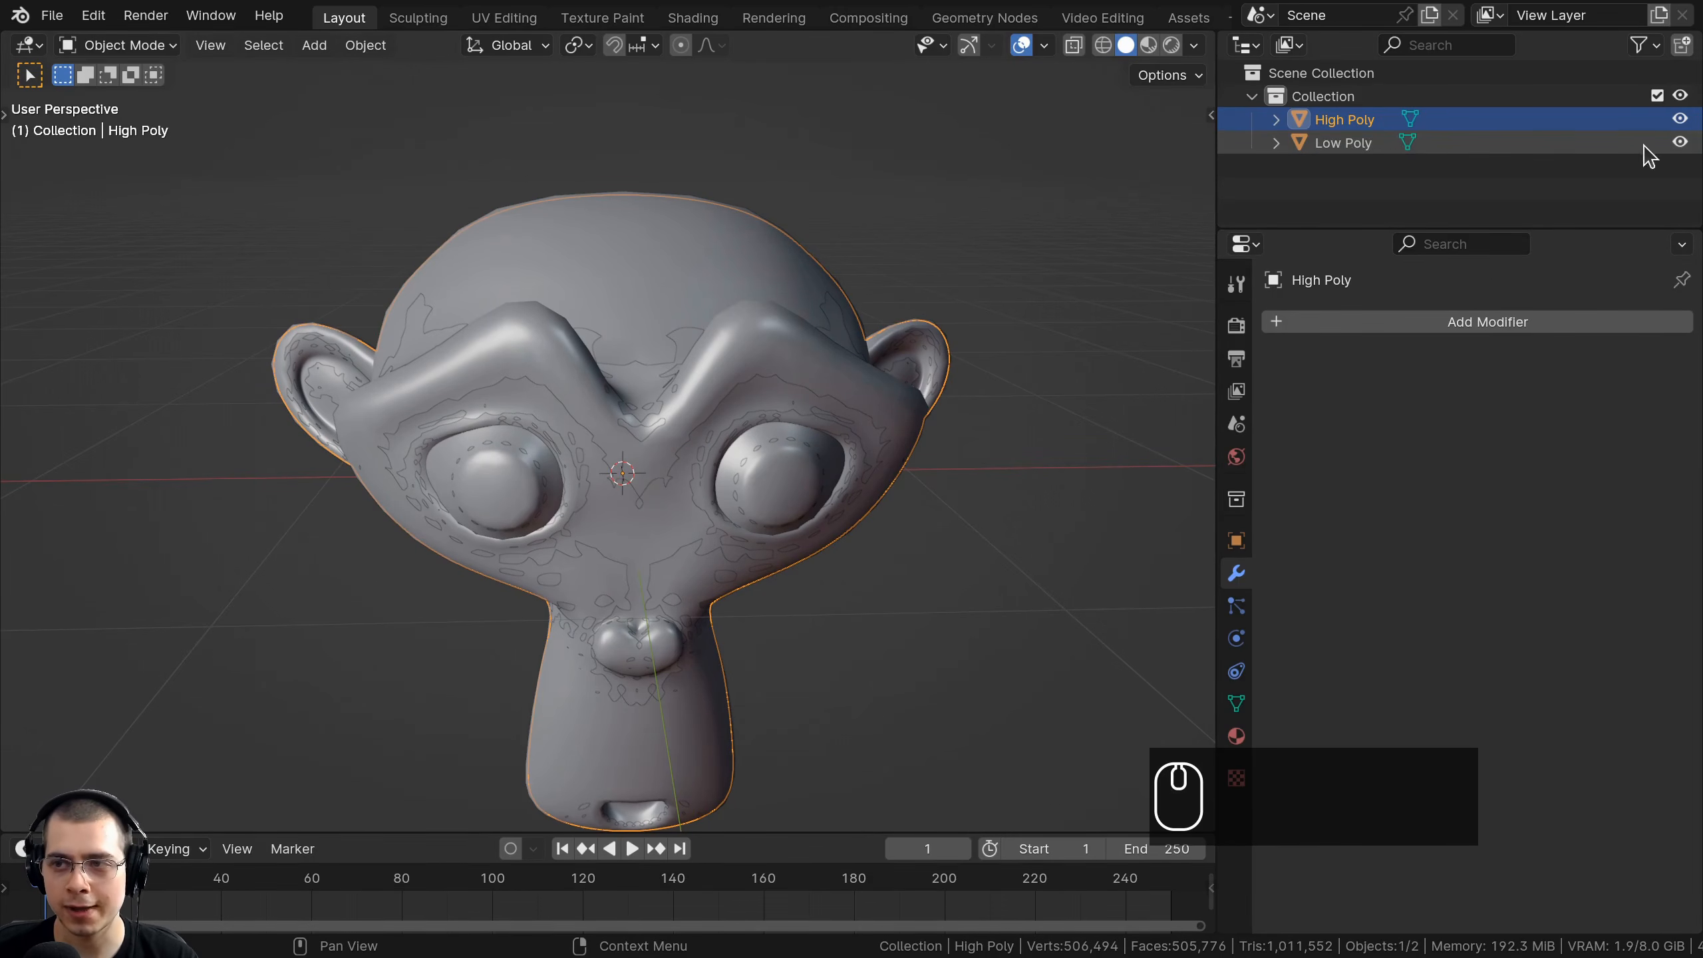
pyautogui.click(1680, 143)
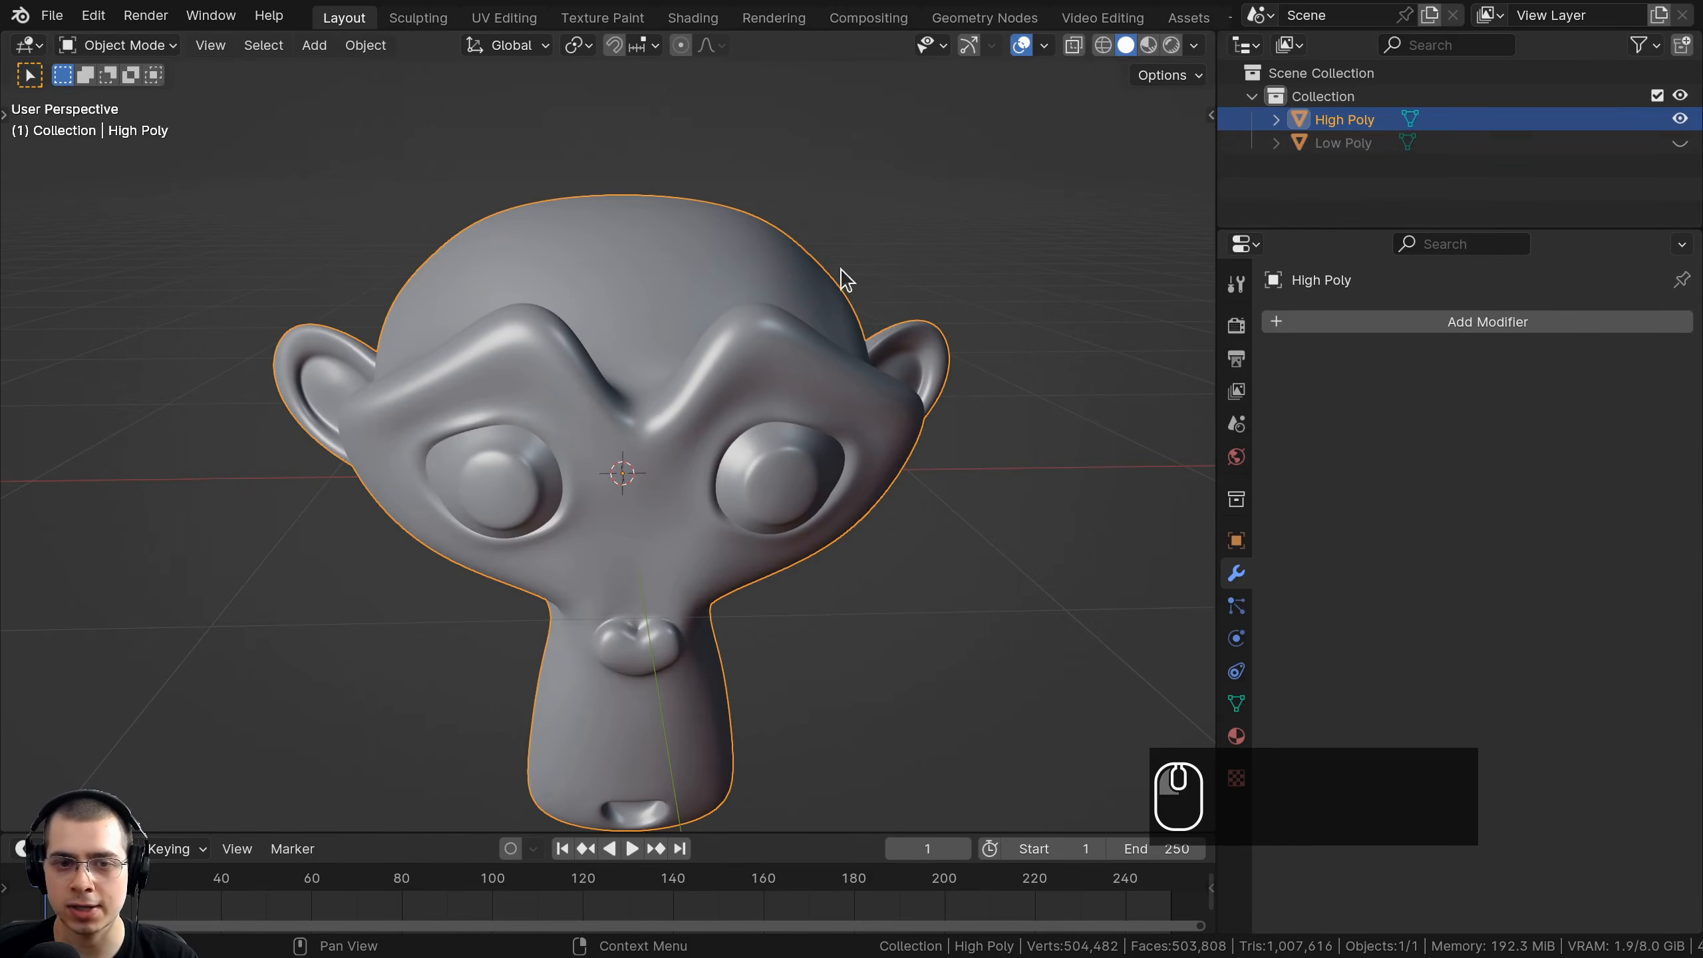
# Examine the density of the High Poly mesh in Edit Mode, ending back in Object Mode.
pyautogui.scroll(-3, 587, 286)
pyautogui.press('Tab')
pyautogui.scroll(6, 623, 369)
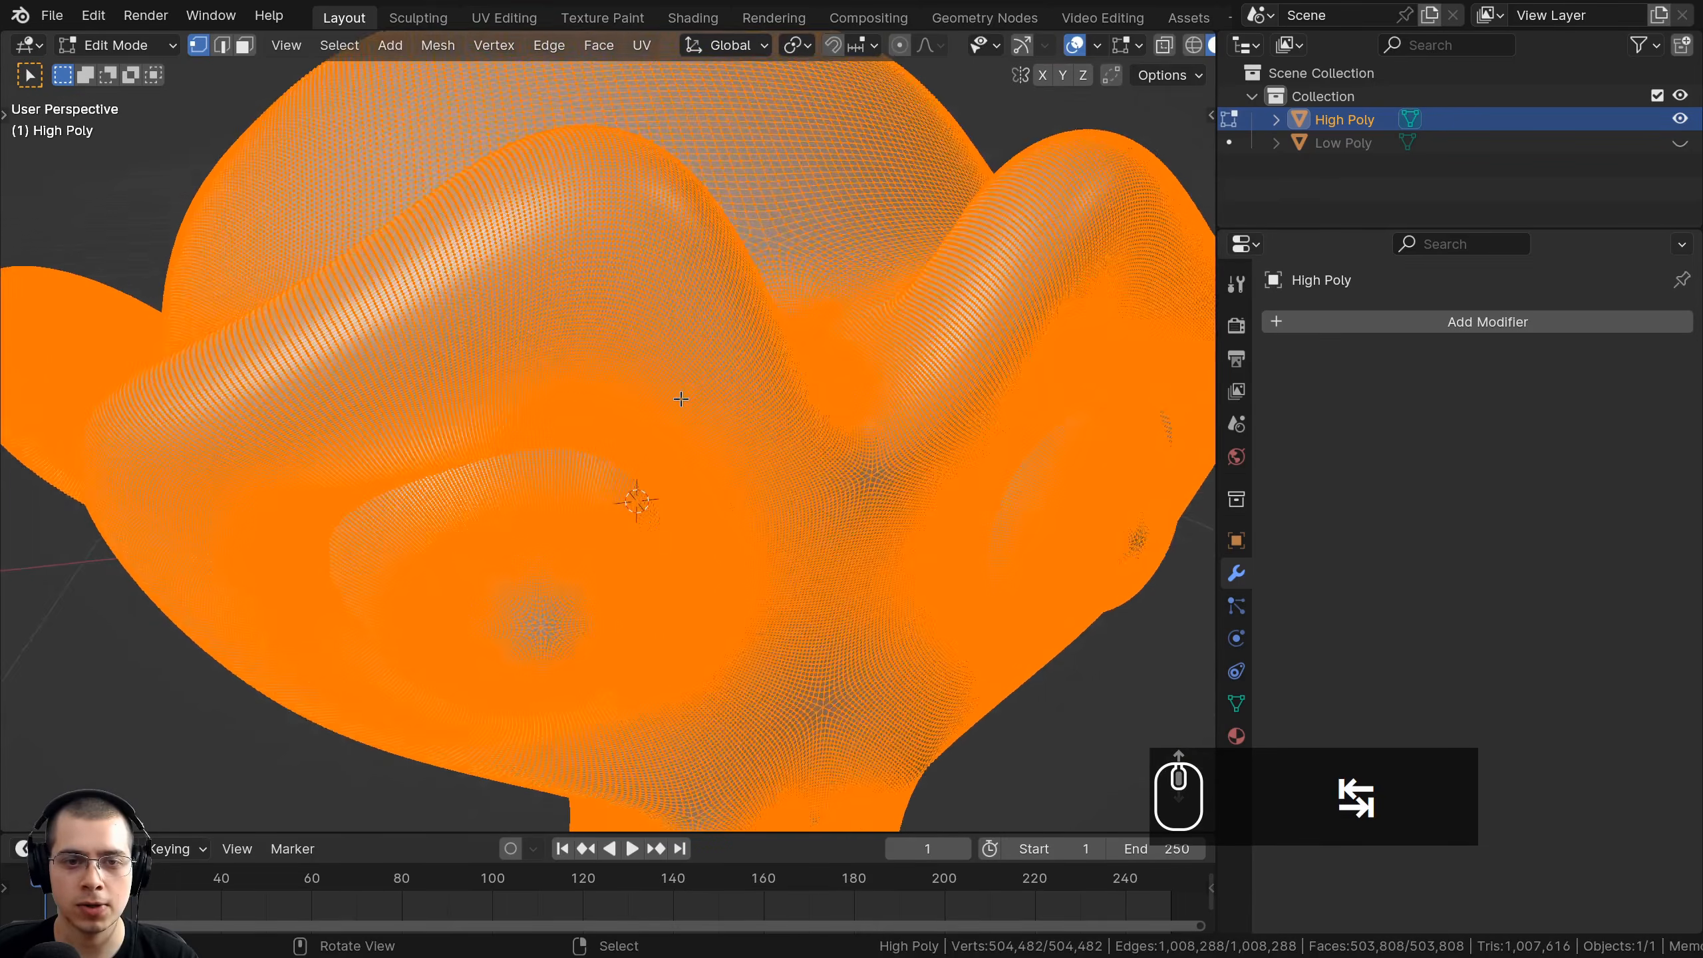
pyautogui.scroll(-5, 649, 384)
pyautogui.press('Tab')
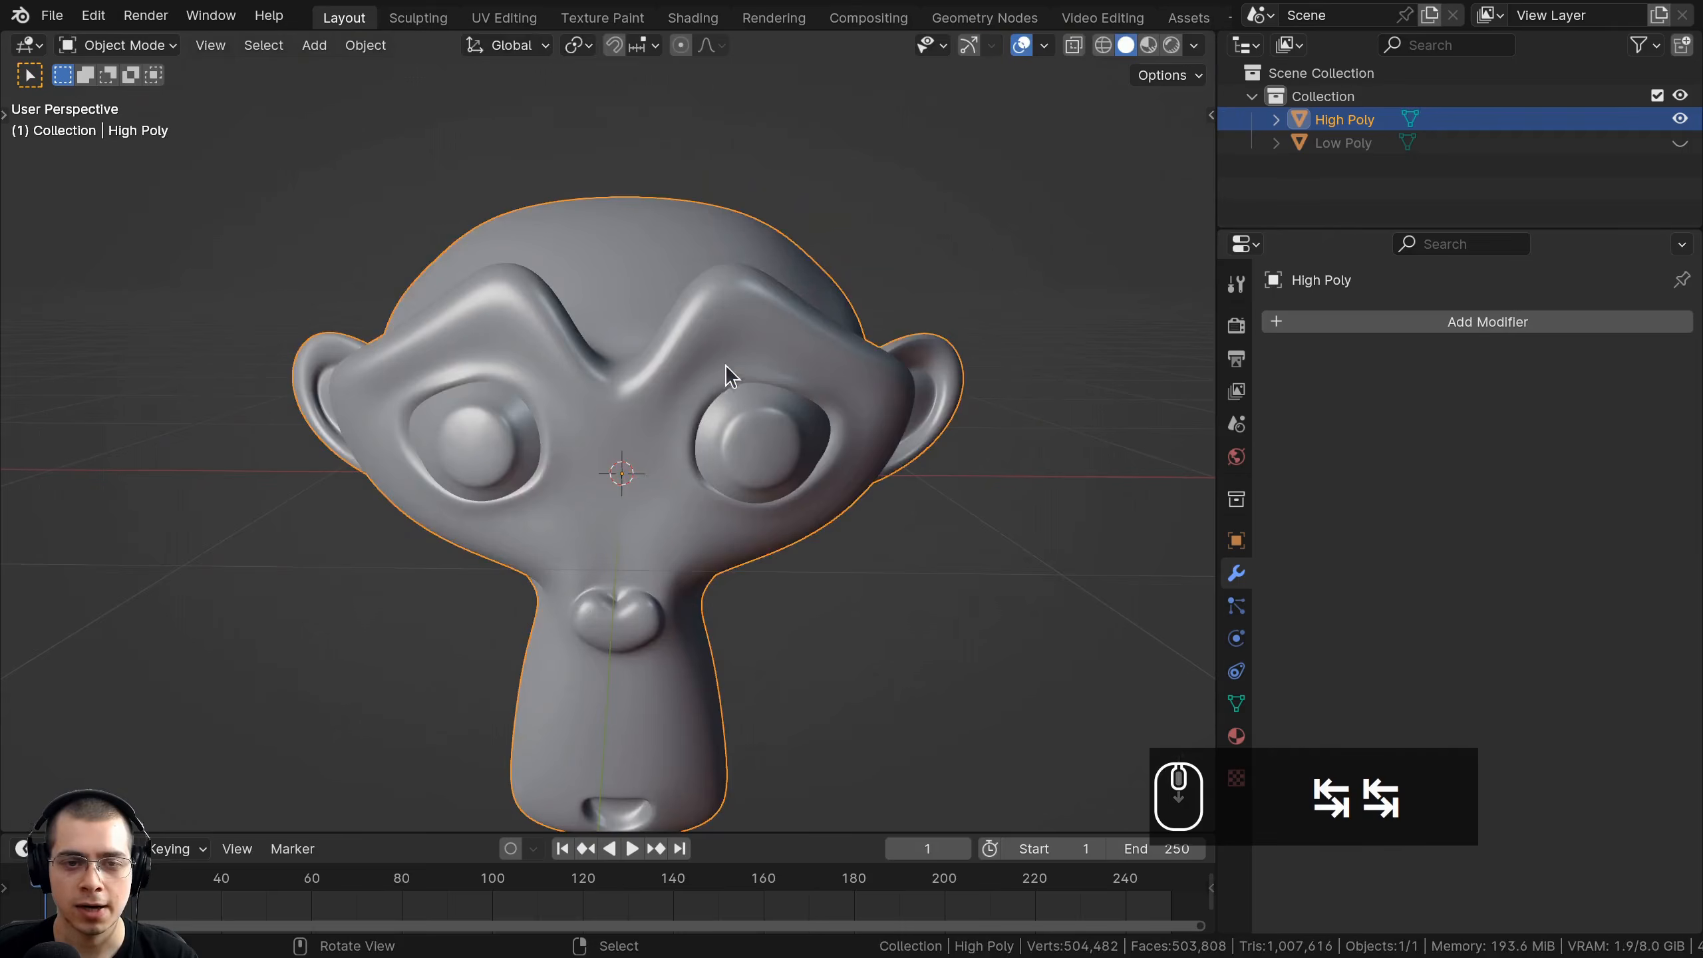
pyautogui.scroll(2, 726, 365)
# Switch High Poly to Sculpt Mode with X-axis symmetry enabled and display the sculpting brushes.
pyautogui.moveTo(817, 380); pyautogui.dragTo(557, 91, button='middle')
pyautogui.click(123, 45)
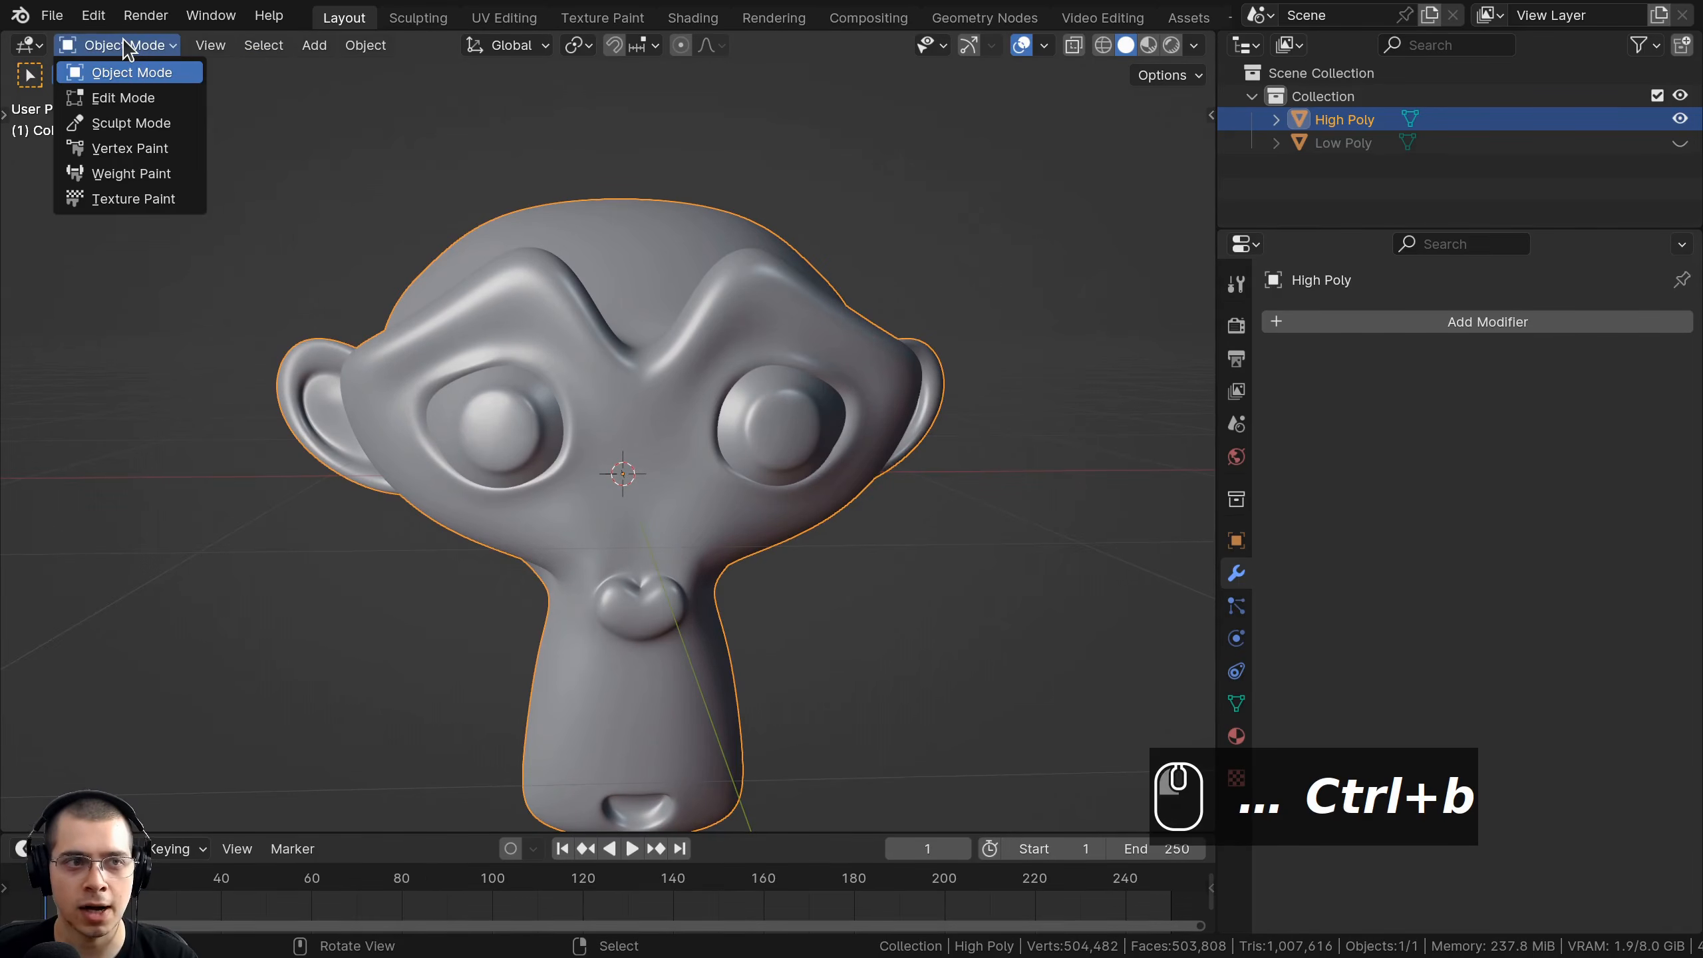
pyautogui.click(131, 124)
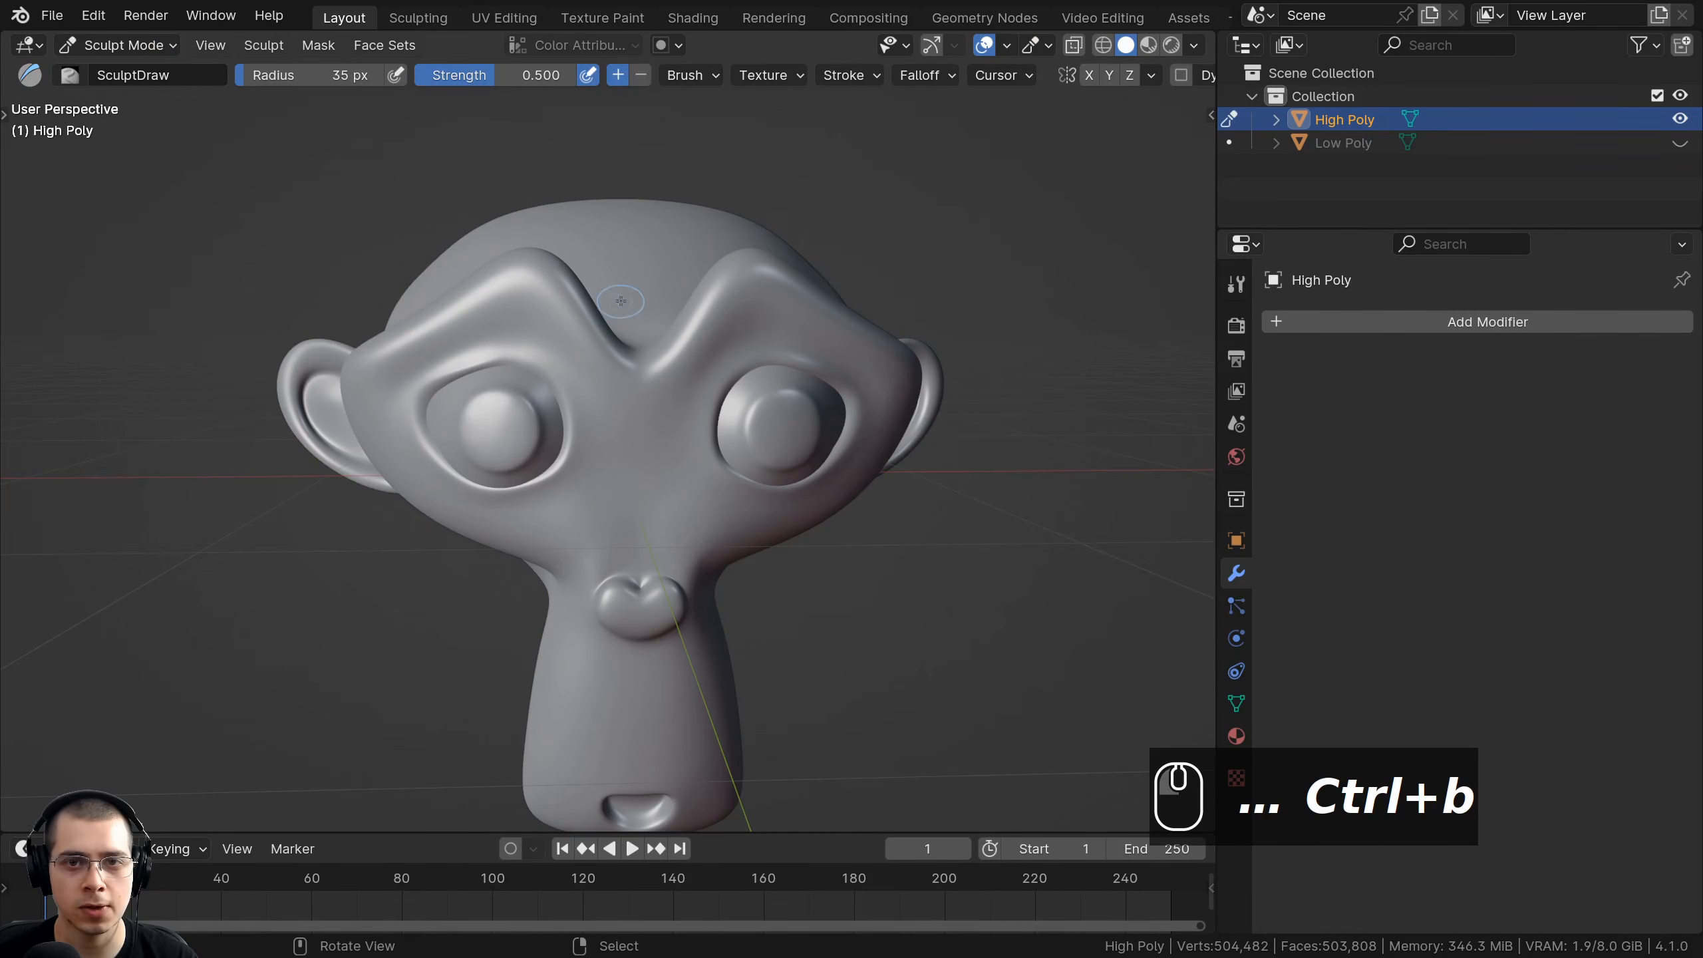
pyautogui.moveTo(622, 300); pyautogui.dragTo(635, 321, button='middle')
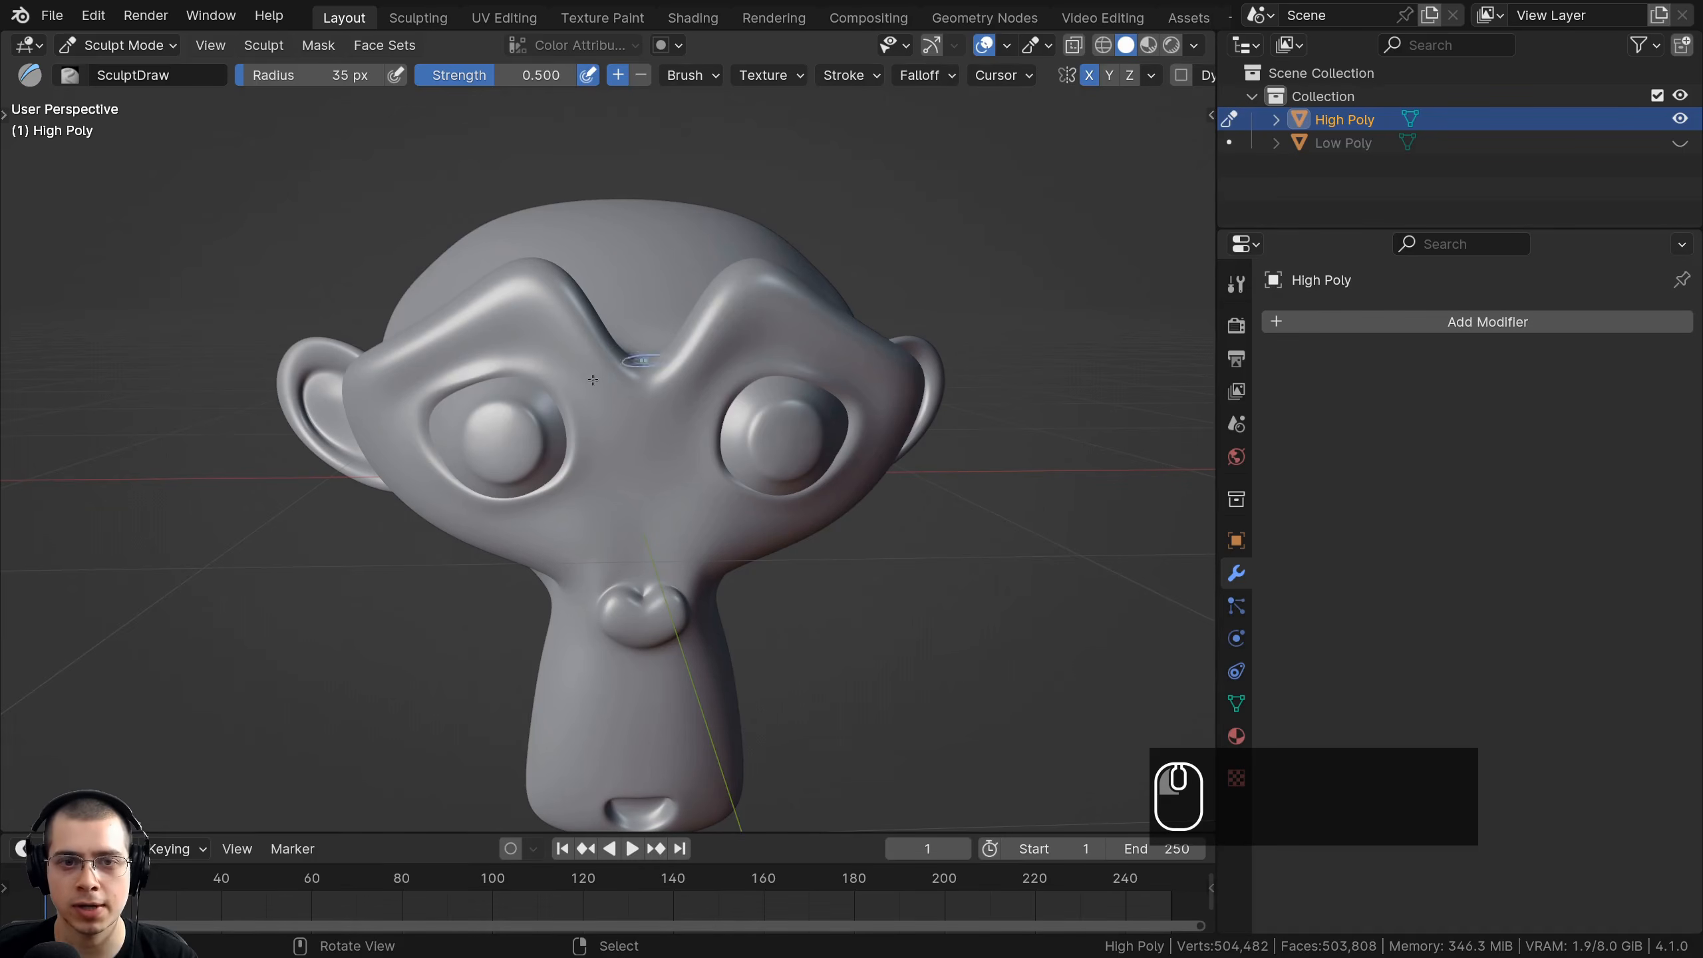
pyautogui.scroll(5, 474, 367)
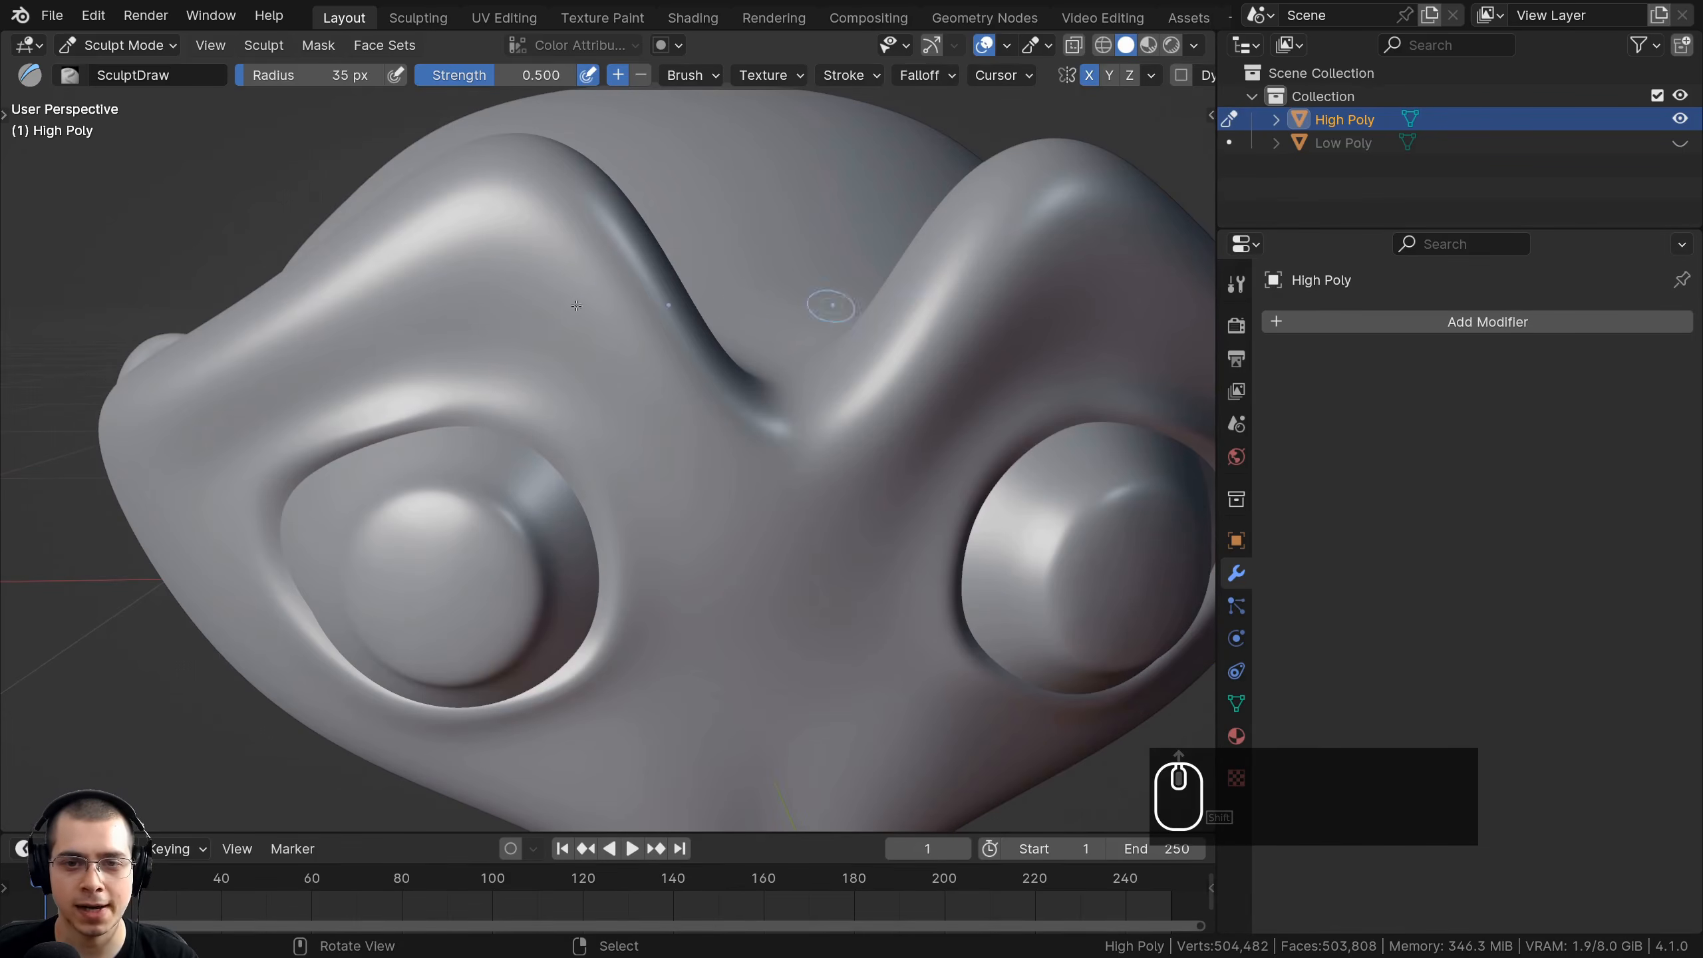
pyautogui.scroll(-5, 460, 304)
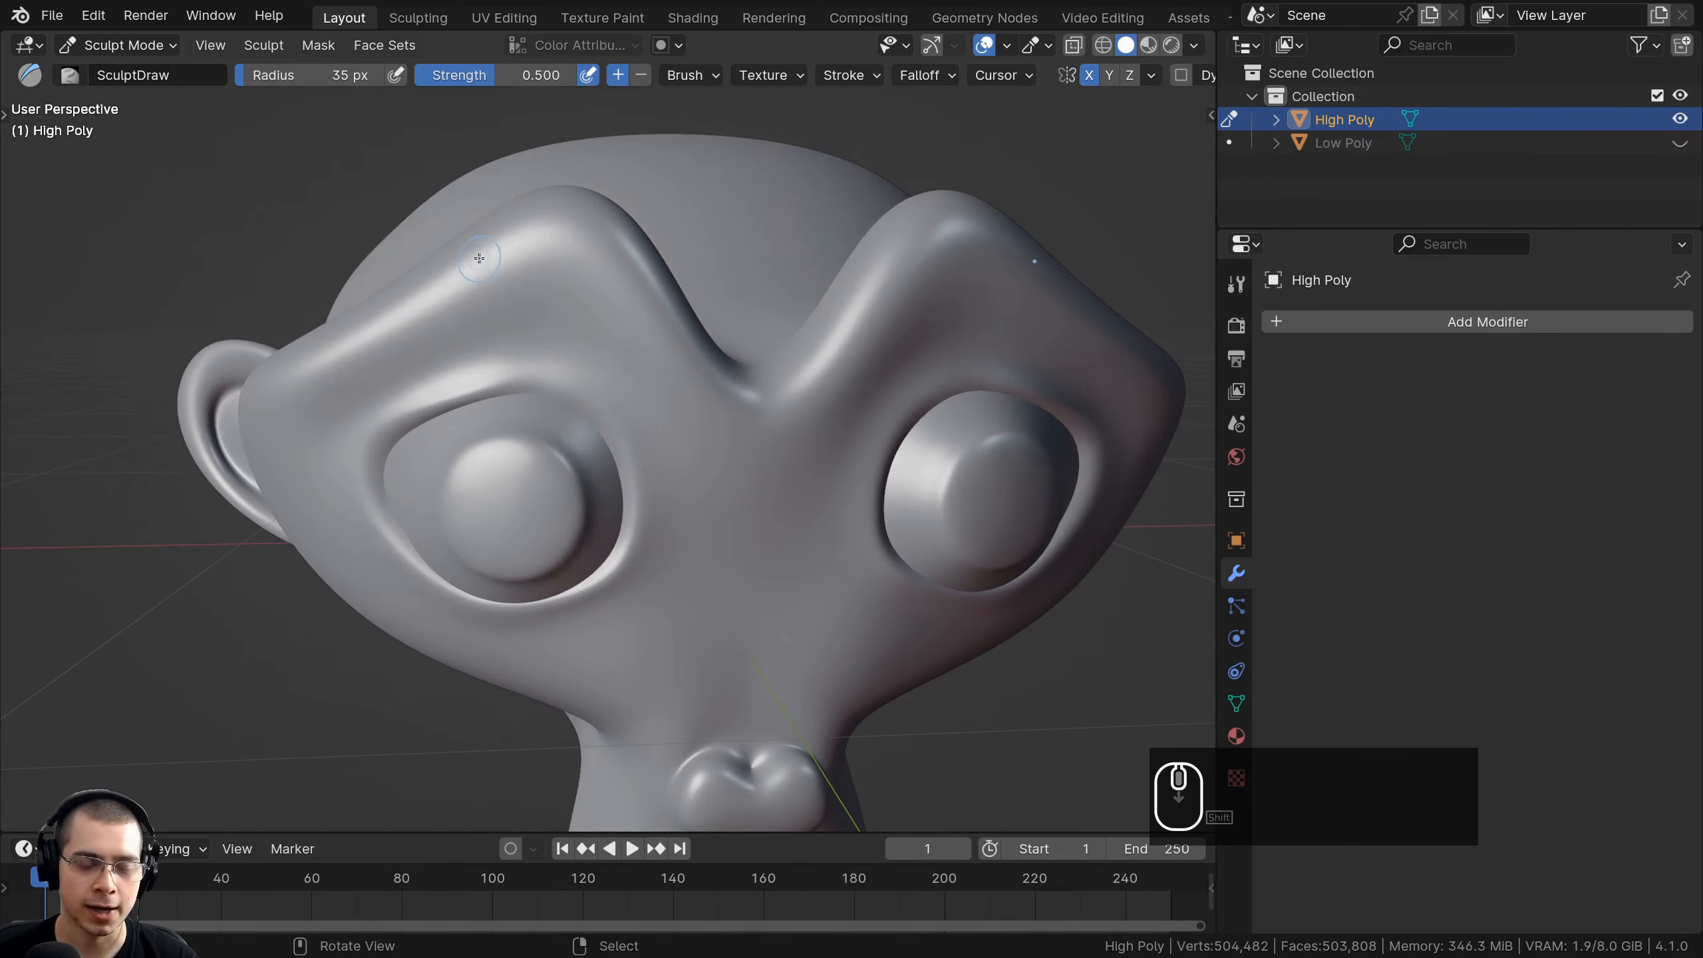
pyautogui.press('t')
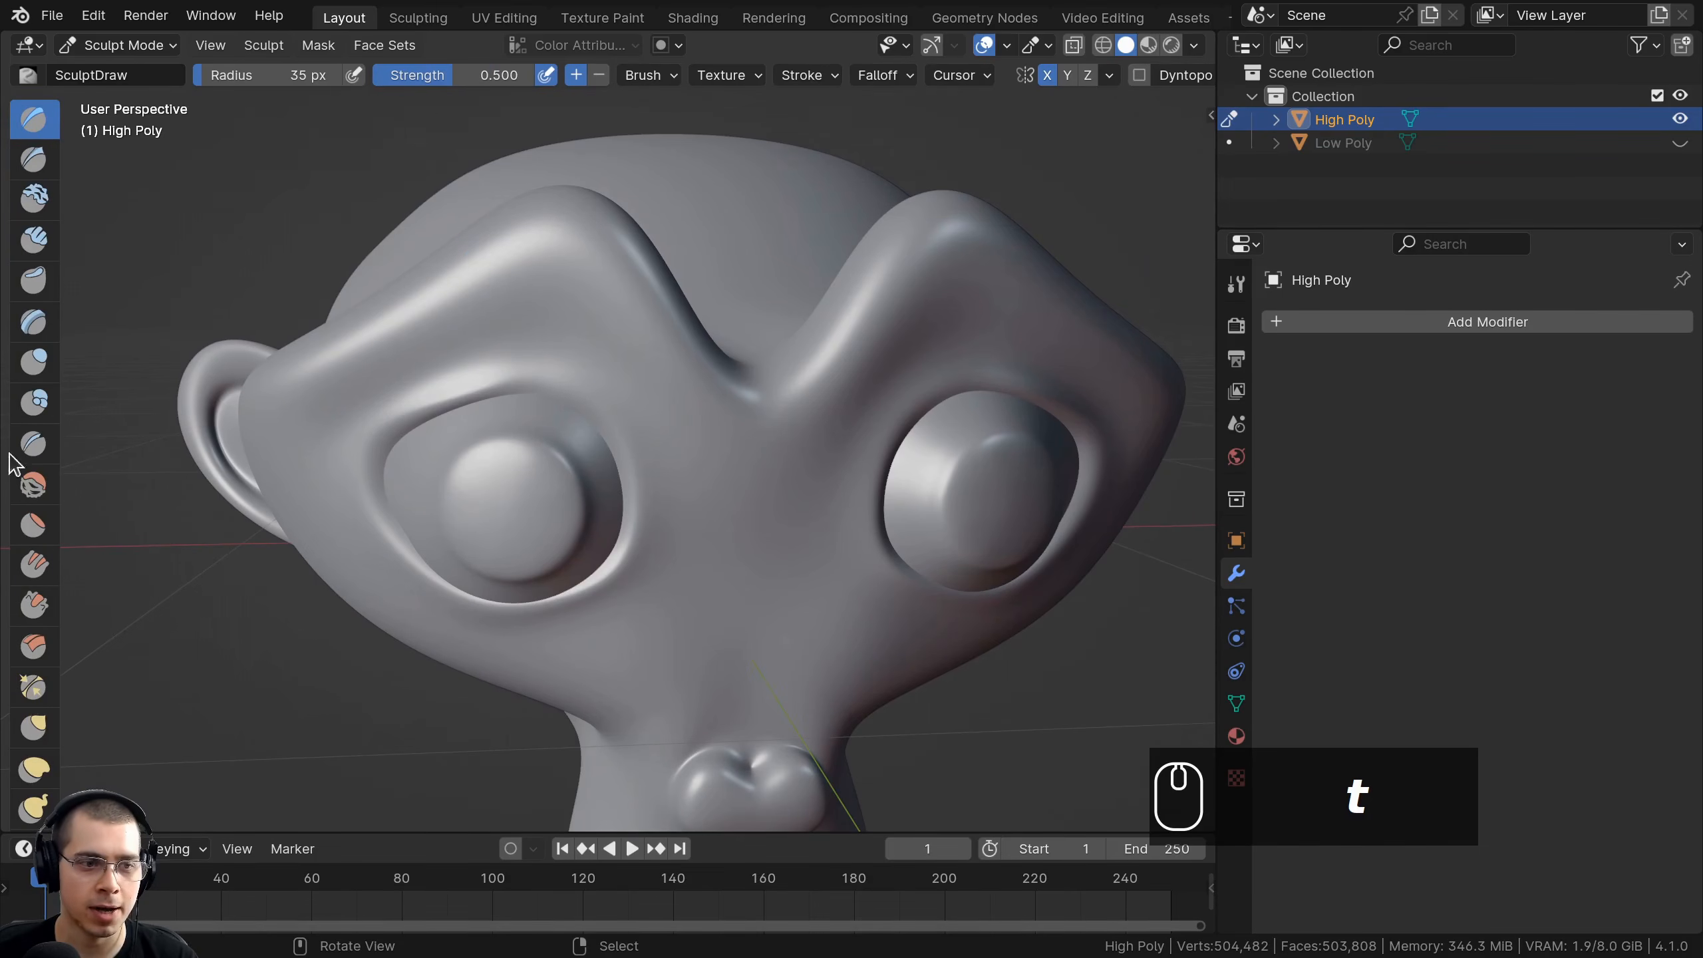
# Carve a circular groove into the eyeball with the Draw brush set to subtract, enlarging the brush radius to 92 px.
pyautogui.scroll(4, 584, 445)
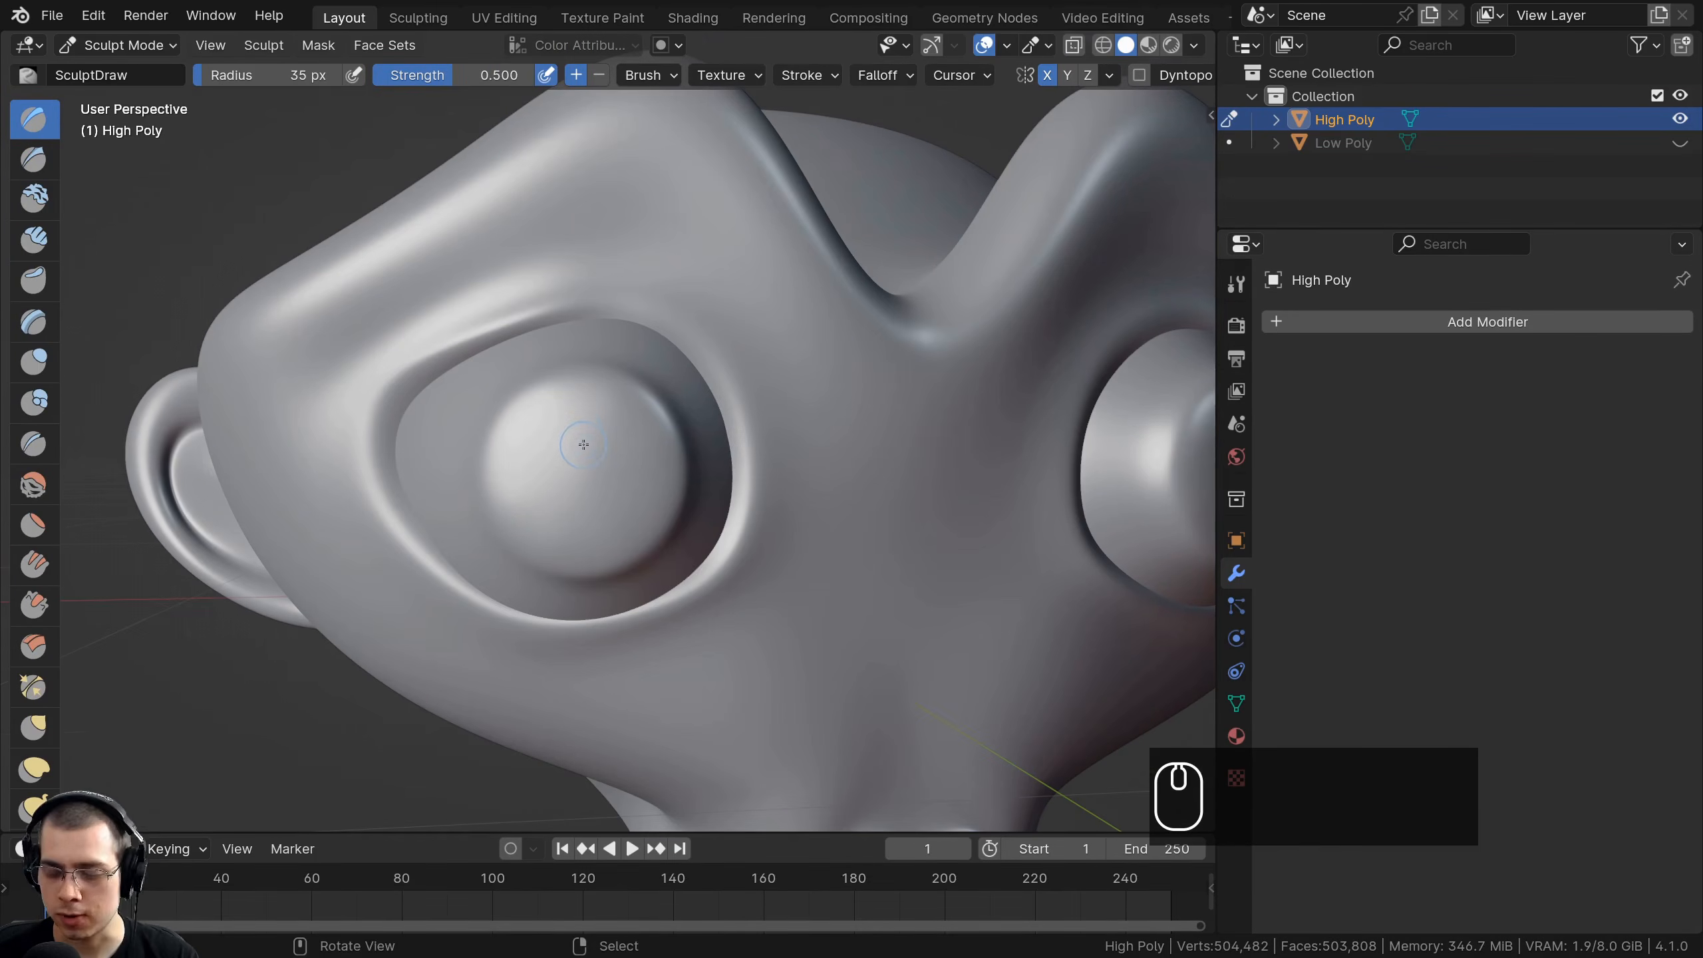
pyautogui.keyDown('ctrl'); pyautogui.moveTo(590, 435); pyautogui.dragTo(543, 476); pyautogui.keyUp('ctrl')
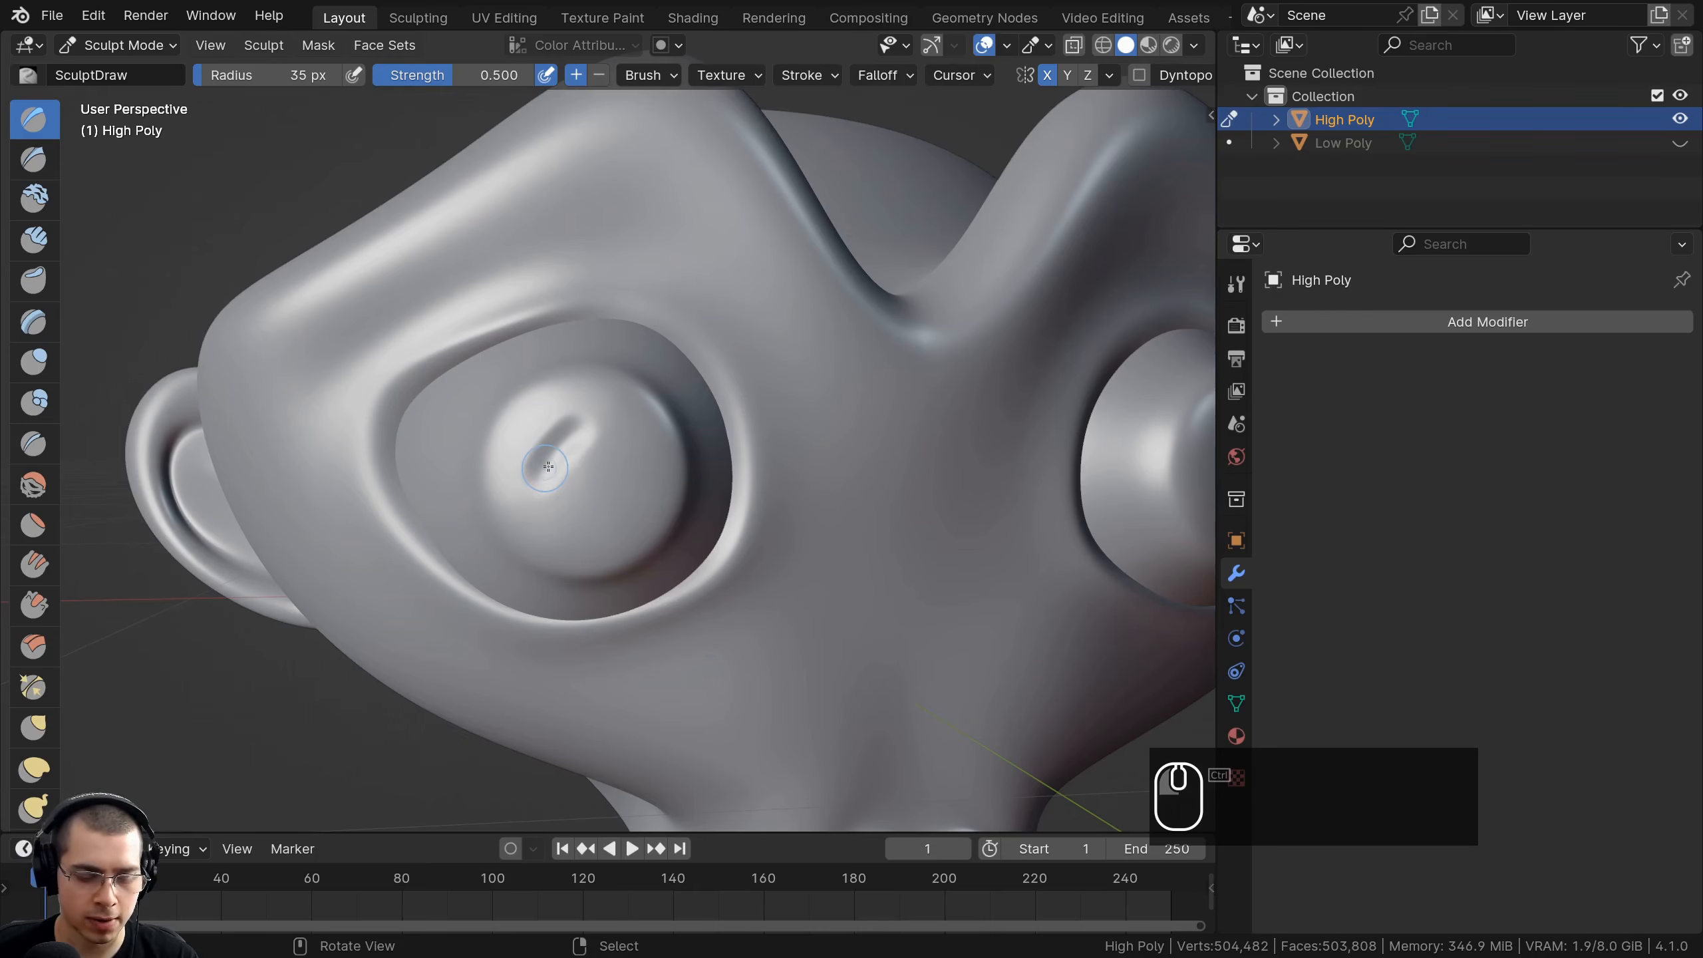
pyautogui.moveTo(578, 395)
pyautogui.keyDown('ctrl'); pyautogui.mouseDown()
pyautogui.moveTo(538, 410)
pyautogui.moveTo(536, 490)
pyautogui.moveTo(618, 463)
pyautogui.moveTo(567, 454)
pyautogui.moveTo(597, 464)
pyautogui.moveTo(499, 366)
pyautogui.moveTo(510, 571)
pyautogui.moveTo(637, 443)
pyautogui.moveTo(590, 382)
pyautogui.moveTo(510, 463)
pyautogui.moveTo(571, 481)
pyautogui.moveTo(521, 464)
pyautogui.moveTo(556, 430)
pyautogui.moveTo(514, 360)
pyautogui.moveTo(563, 464)
pyautogui.moveTo(602, 480)
pyautogui.mouseUp(); pyautogui.keyUp('ctrl')
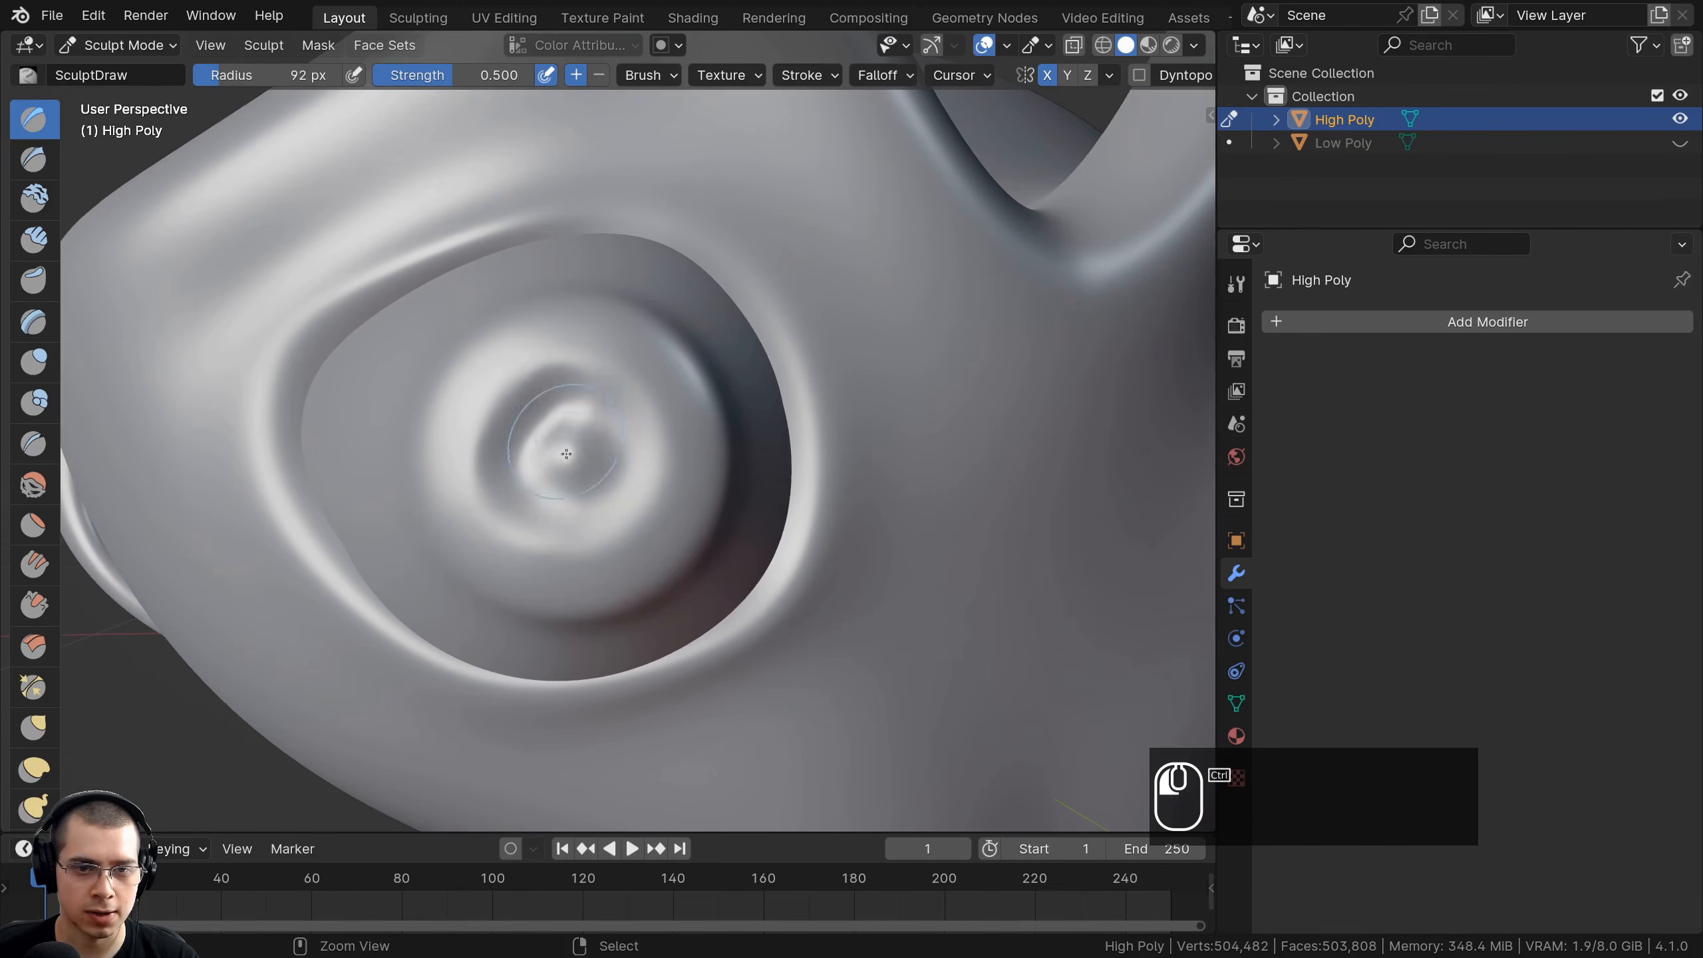
pyautogui.scroll(2, 590, 437)
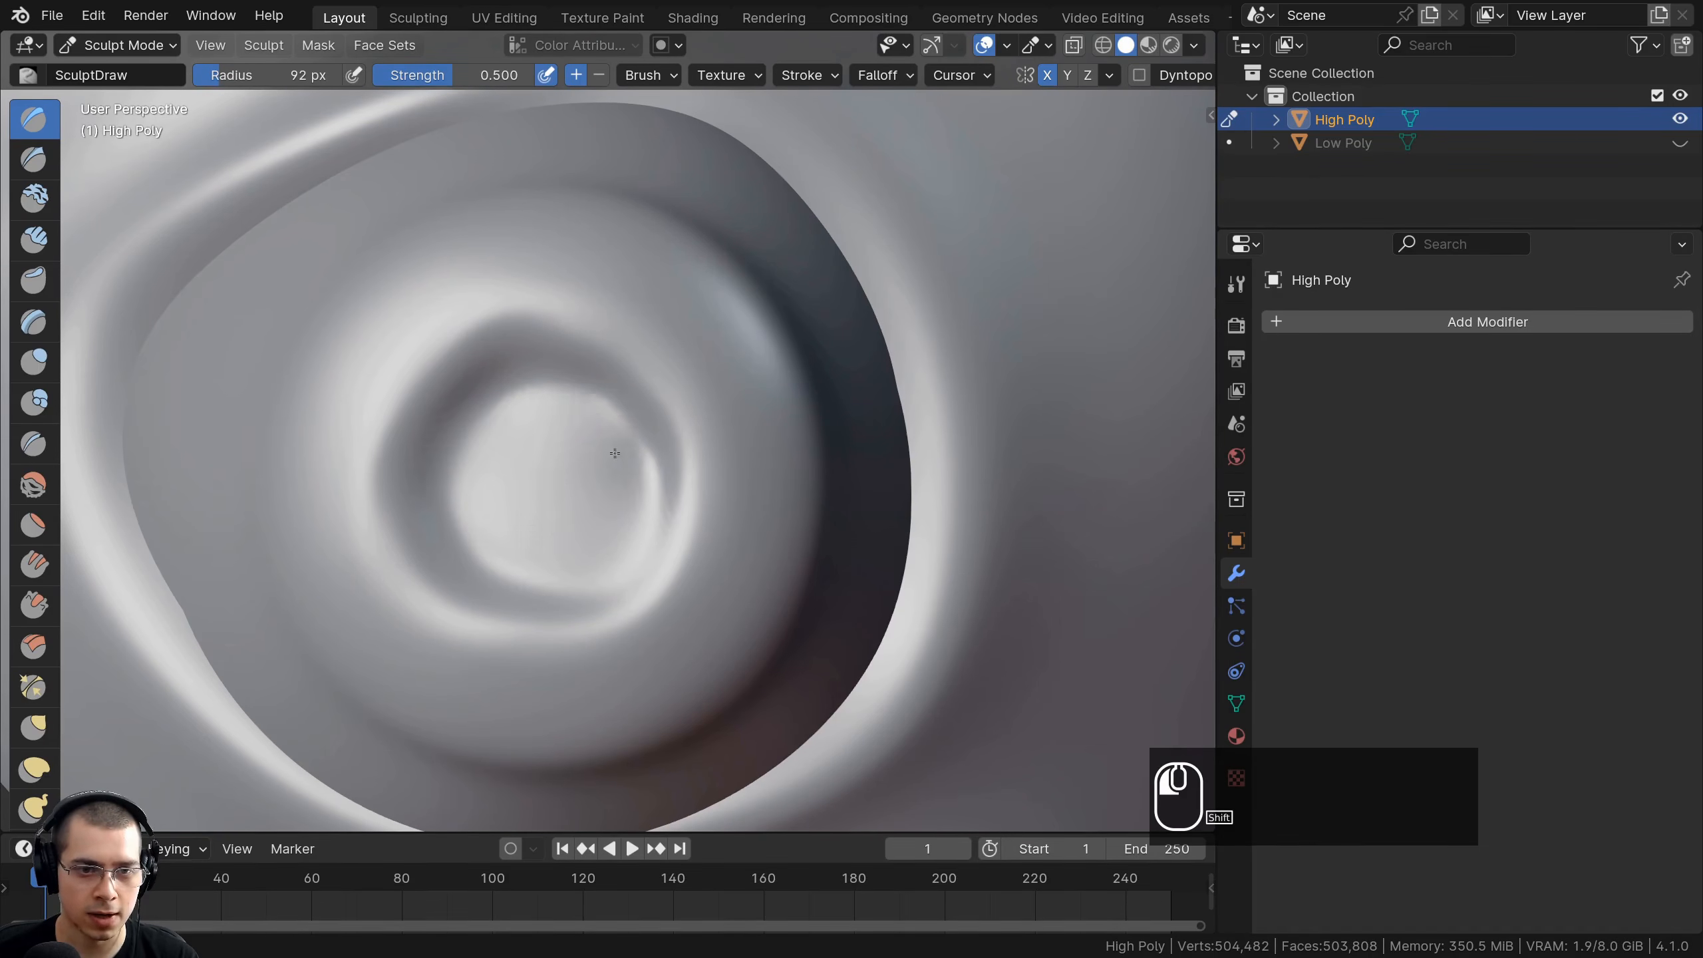
# Set the Draw brush strength to 0.304 and its radius to 74 px, and sculpt a short stroke on the inner brow.
pyautogui.scroll(-5, 615, 454)
pyautogui.scroll(4, 531, 276)
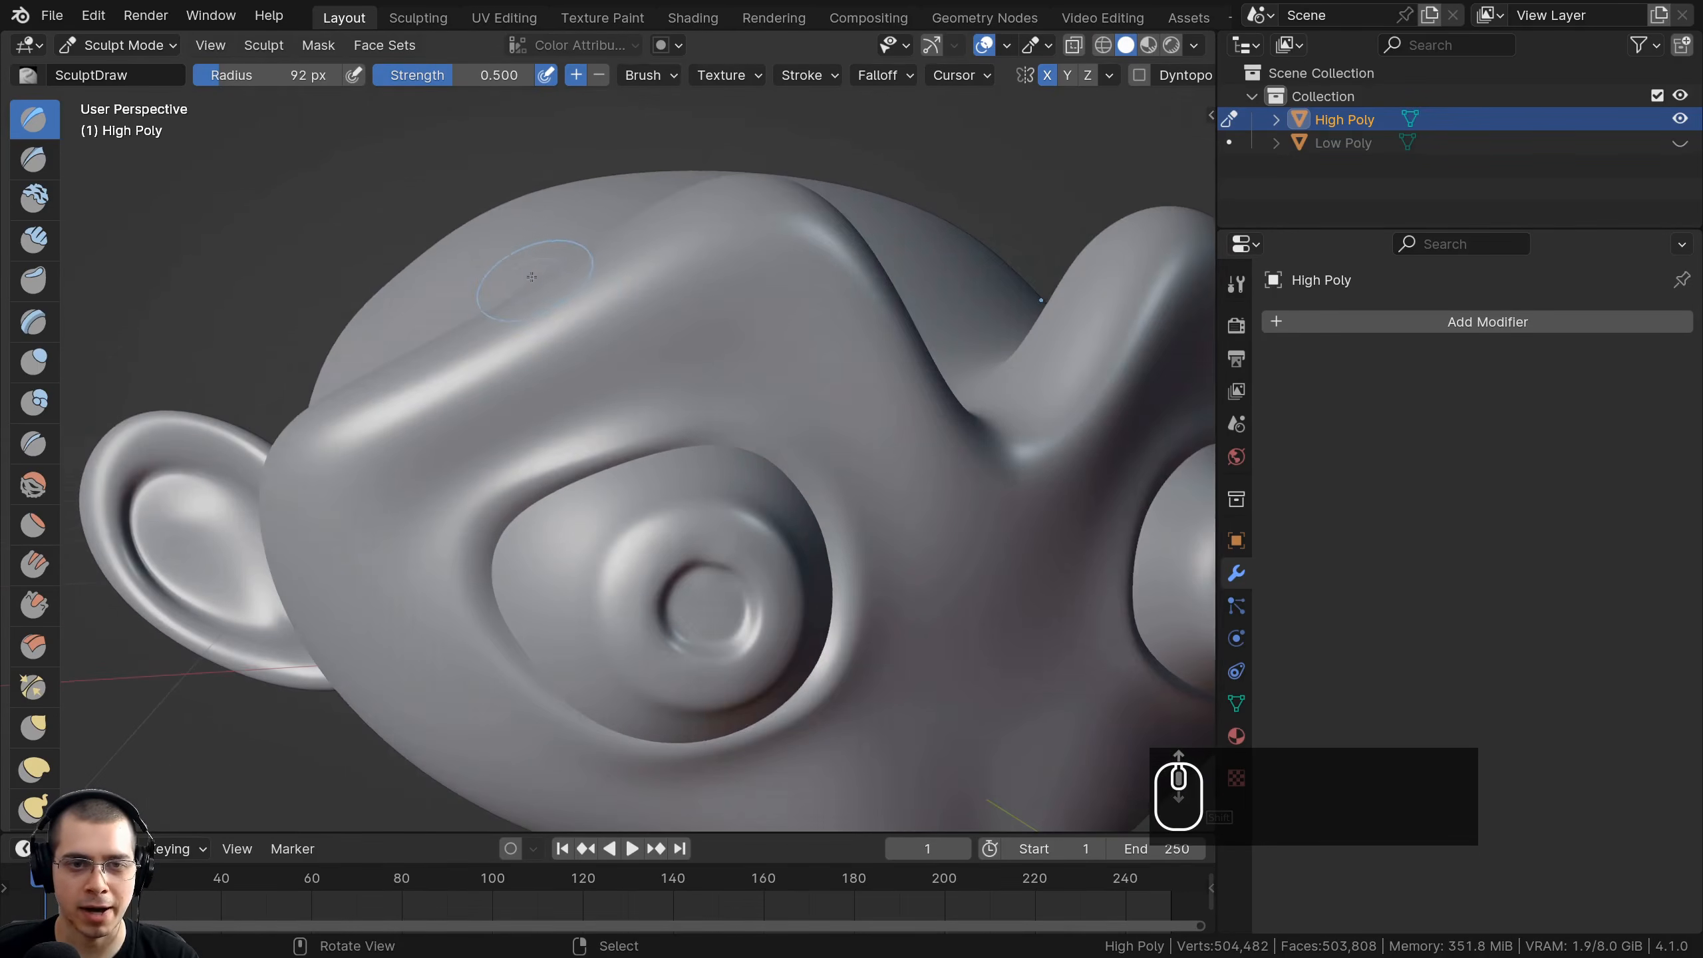
pyautogui.scroll(2, 503, 286)
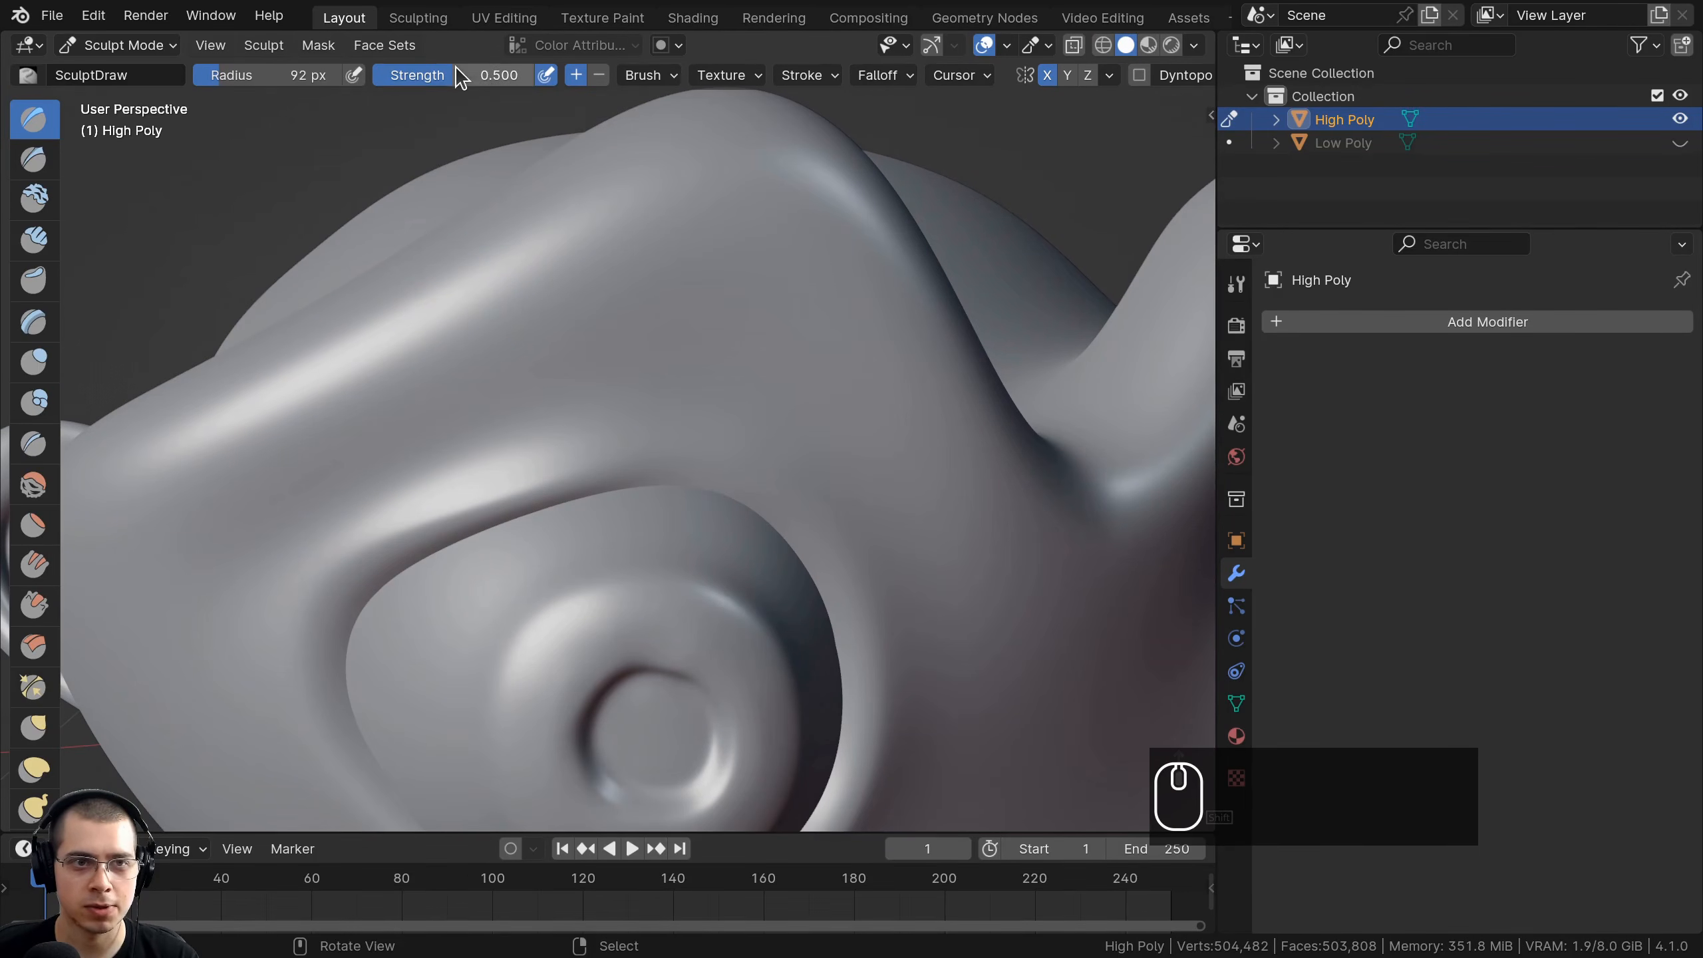
pyautogui.moveTo(463, 75); pyautogui.dragTo(432, 74)
pyautogui.scroll(-2, 506, 267)
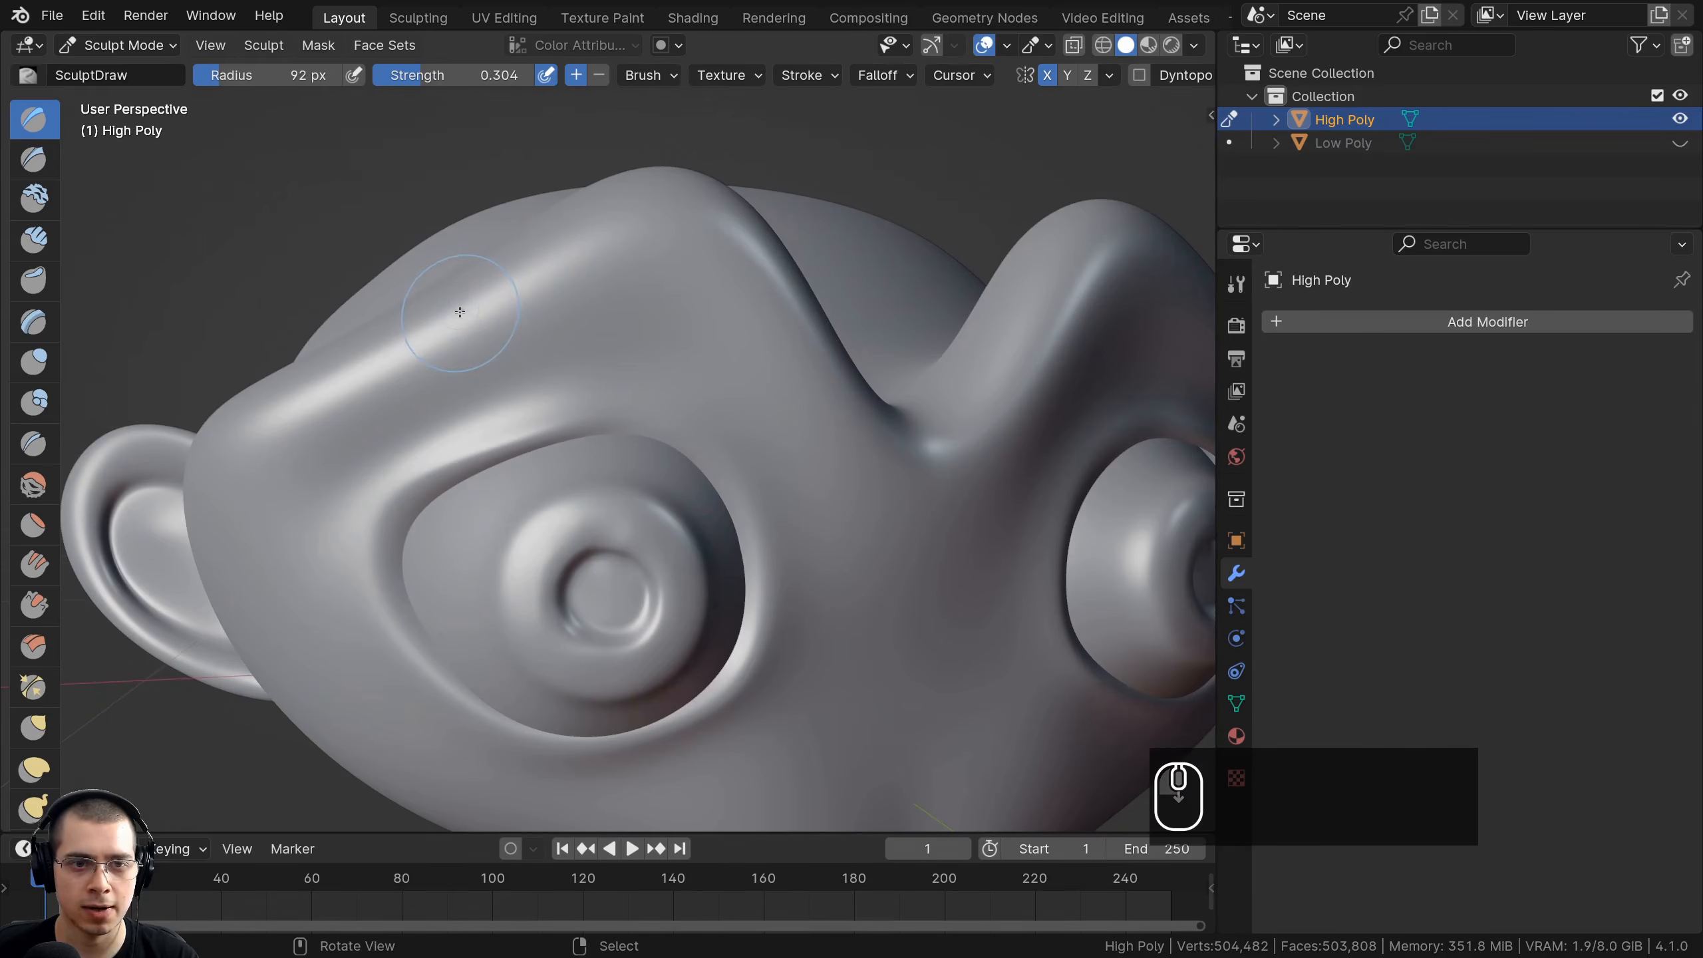
pyautogui.press('f')
pyautogui.click(482, 323)
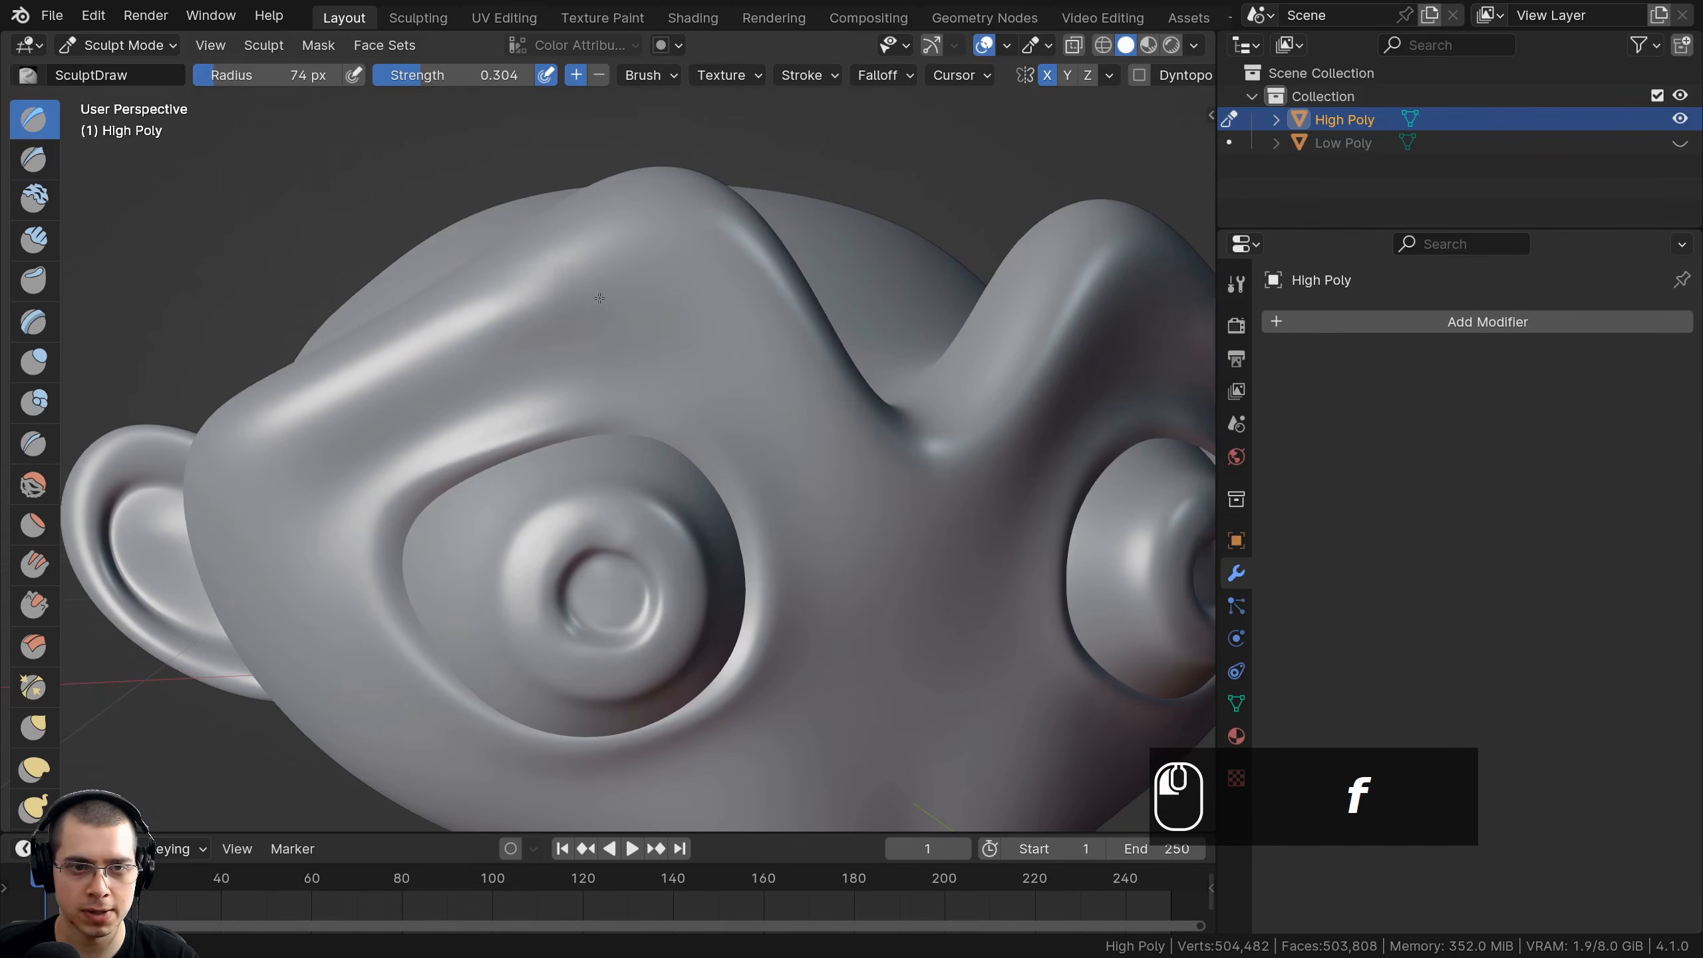
pyautogui.moveTo(697, 315); pyautogui.dragTo(745, 322)
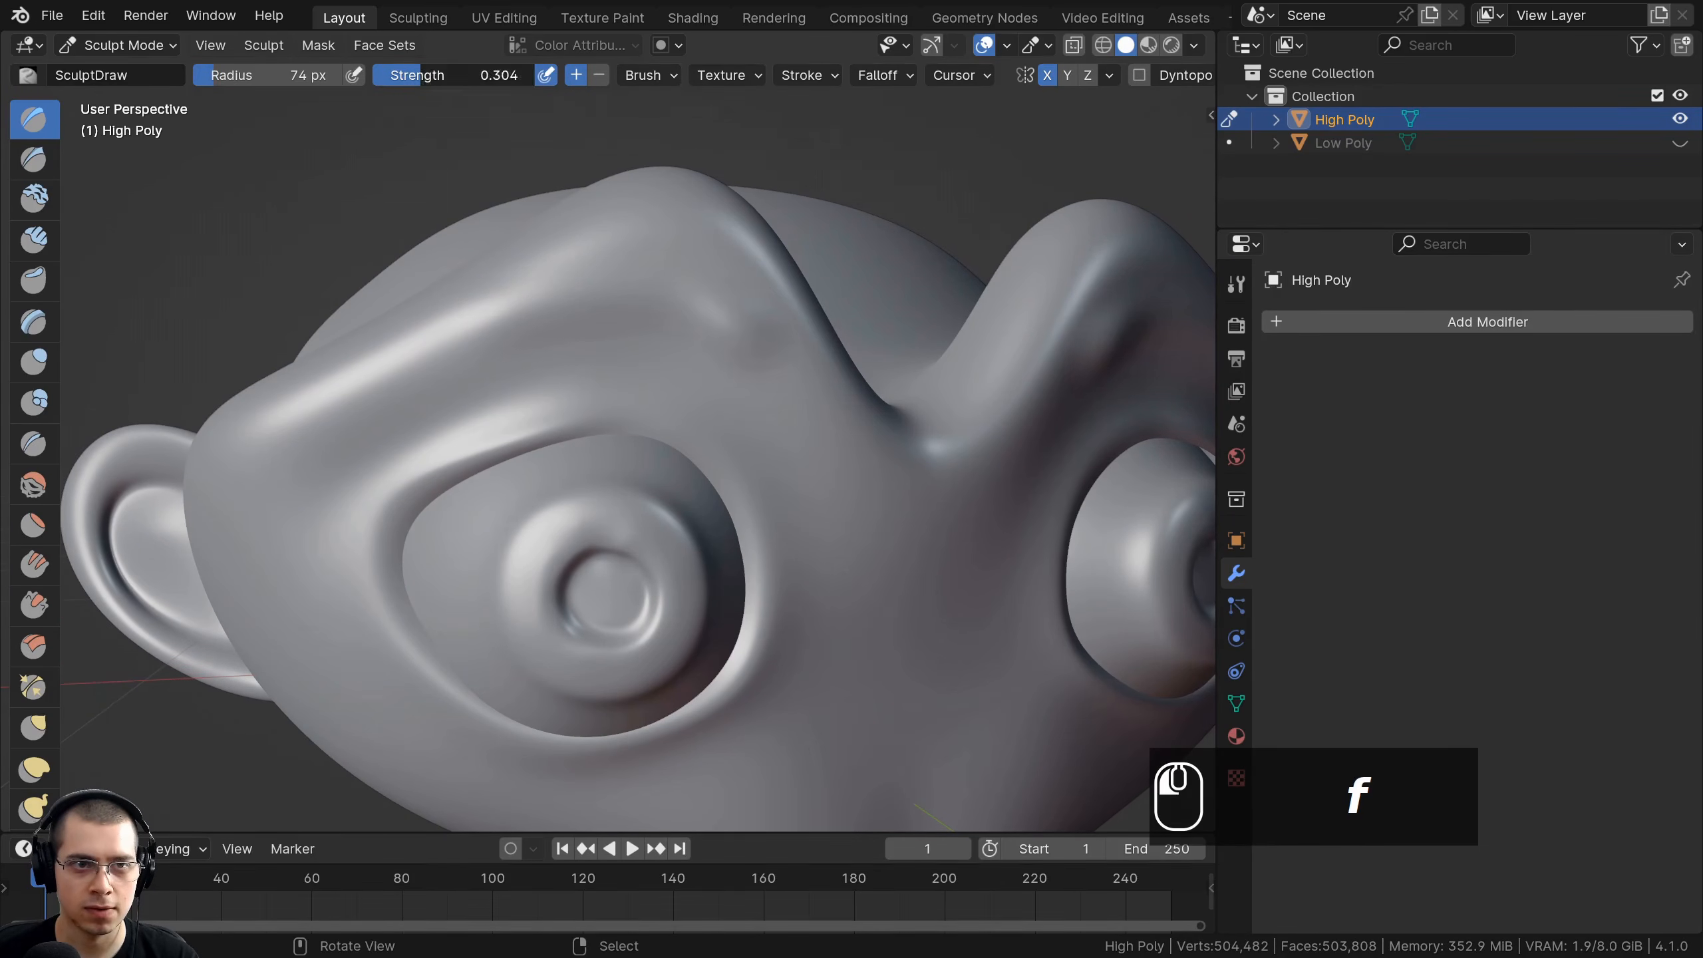
# Set the brush strength to 0.439 and sculpt a raised eyebrow ridge across the brow above the eye.
pyautogui.moveTo(429, 74); pyautogui.dragTo(453, 75)
pyautogui.moveTo(664, 309)
pyautogui.mouseDown()
pyautogui.moveTo(745, 328)
pyautogui.moveTo(671, 316)
pyautogui.moveTo(481, 336)
pyautogui.moveTo(610, 302)
pyautogui.moveTo(771, 335)
pyautogui.mouseUp()
pyautogui.scroll(-4, 709, 338)
pyautogui.moveTo(709, 337); pyautogui.dragTo(676, 351, button='middle')
pyautogui.scroll(5, 676, 351)
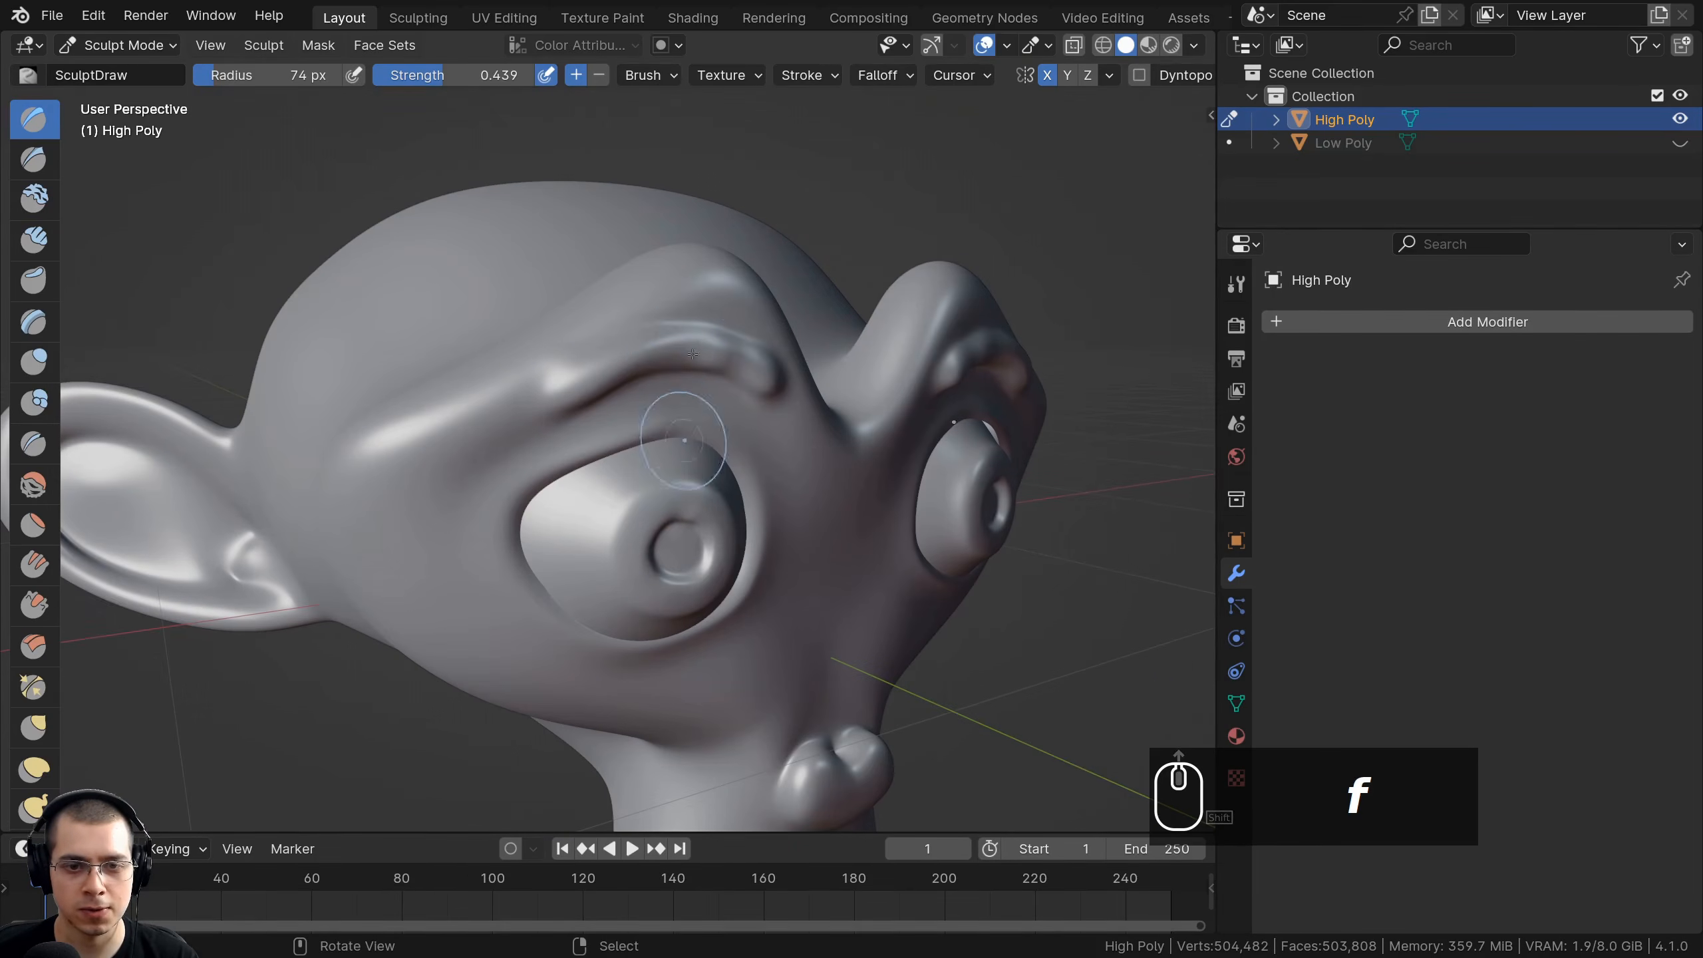
# Examine the sculpted eyebrow ridges and pupil grooves up close and from several angles.
pyautogui.scroll(-4, 671, 470)
pyautogui.moveTo(671, 470); pyautogui.dragTo(644, 416, button='middle')
pyautogui.scroll(3, 638, 418)
pyautogui.scroll(2, 504, 420)
pyautogui.scroll(-4, 504, 420)
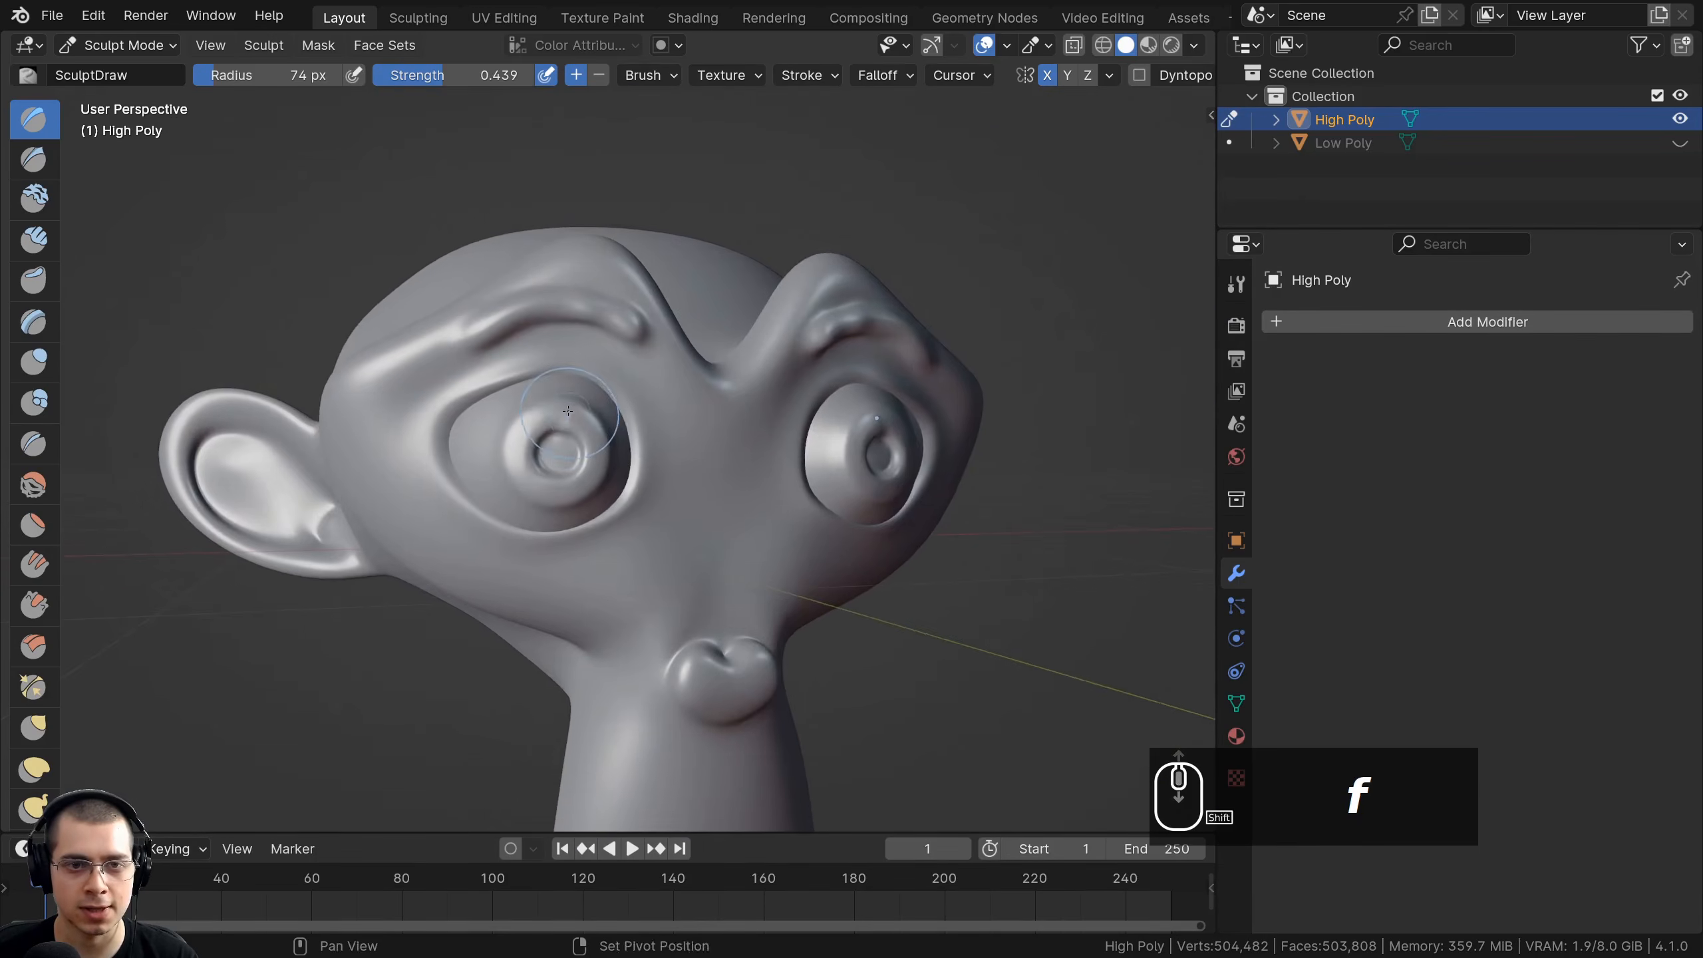
pyautogui.moveTo(505, 420); pyautogui.dragTo(529, 195, button='middle')
pyautogui.scroll(4, 529, 194)
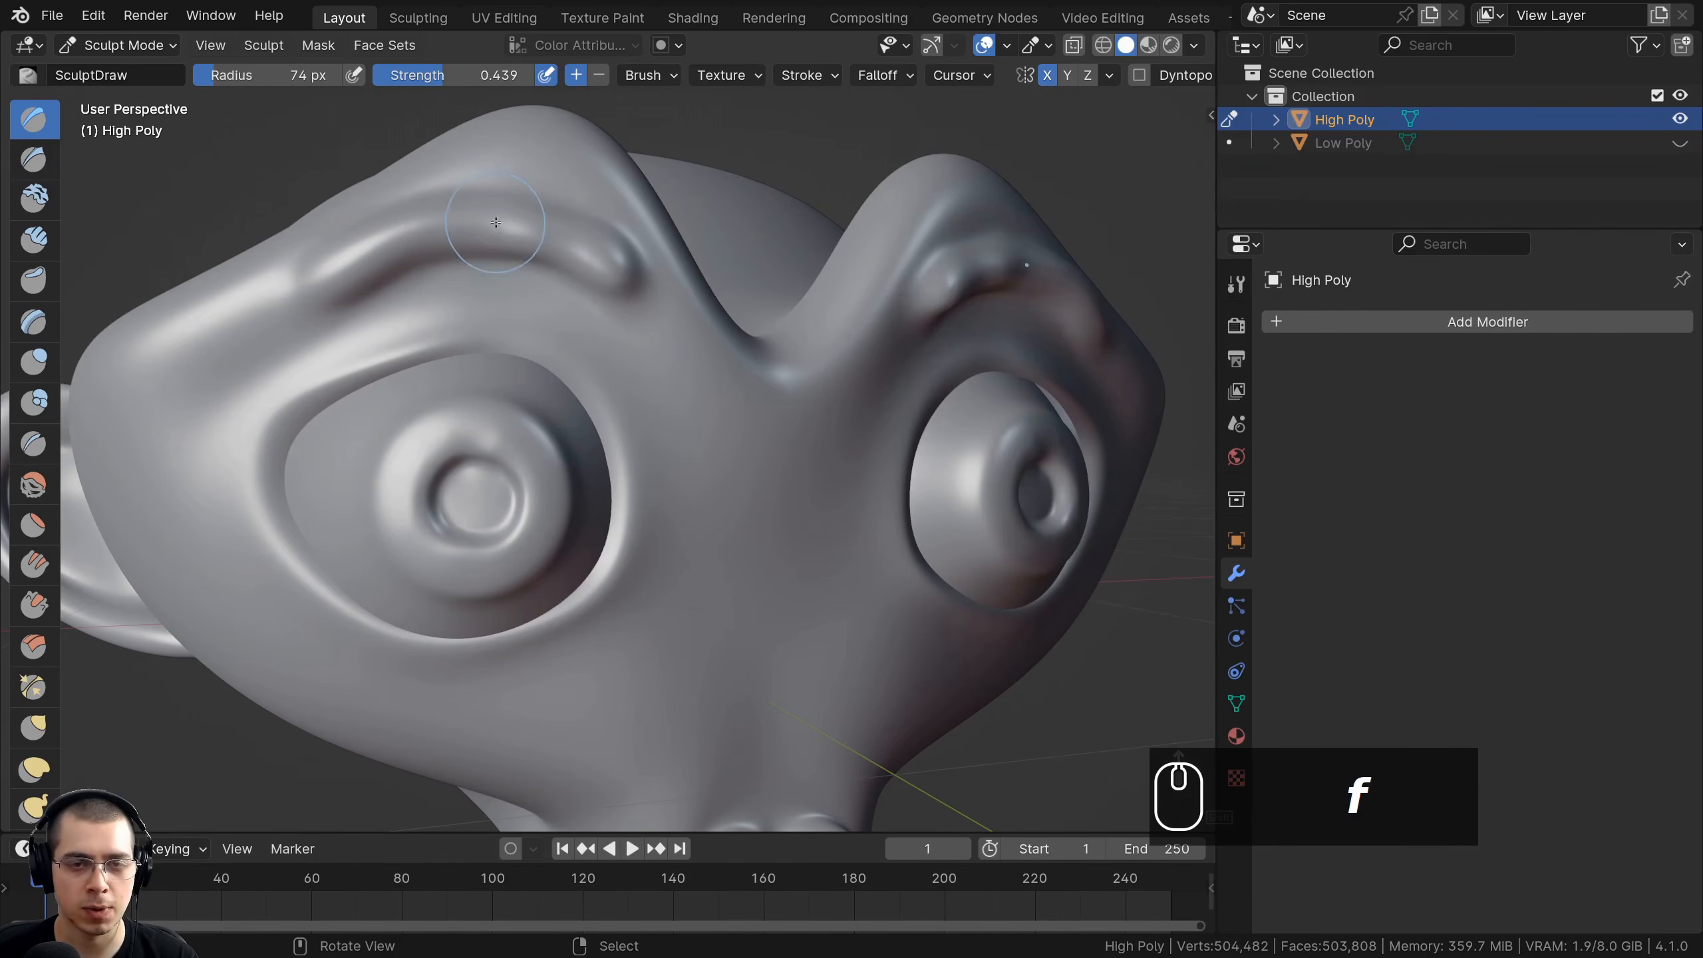
pyautogui.scroll(-4, 331, 213)
pyautogui.moveTo(331, 214); pyautogui.dragTo(349, 174, button='middle')
pyautogui.scroll(4, 349, 174)
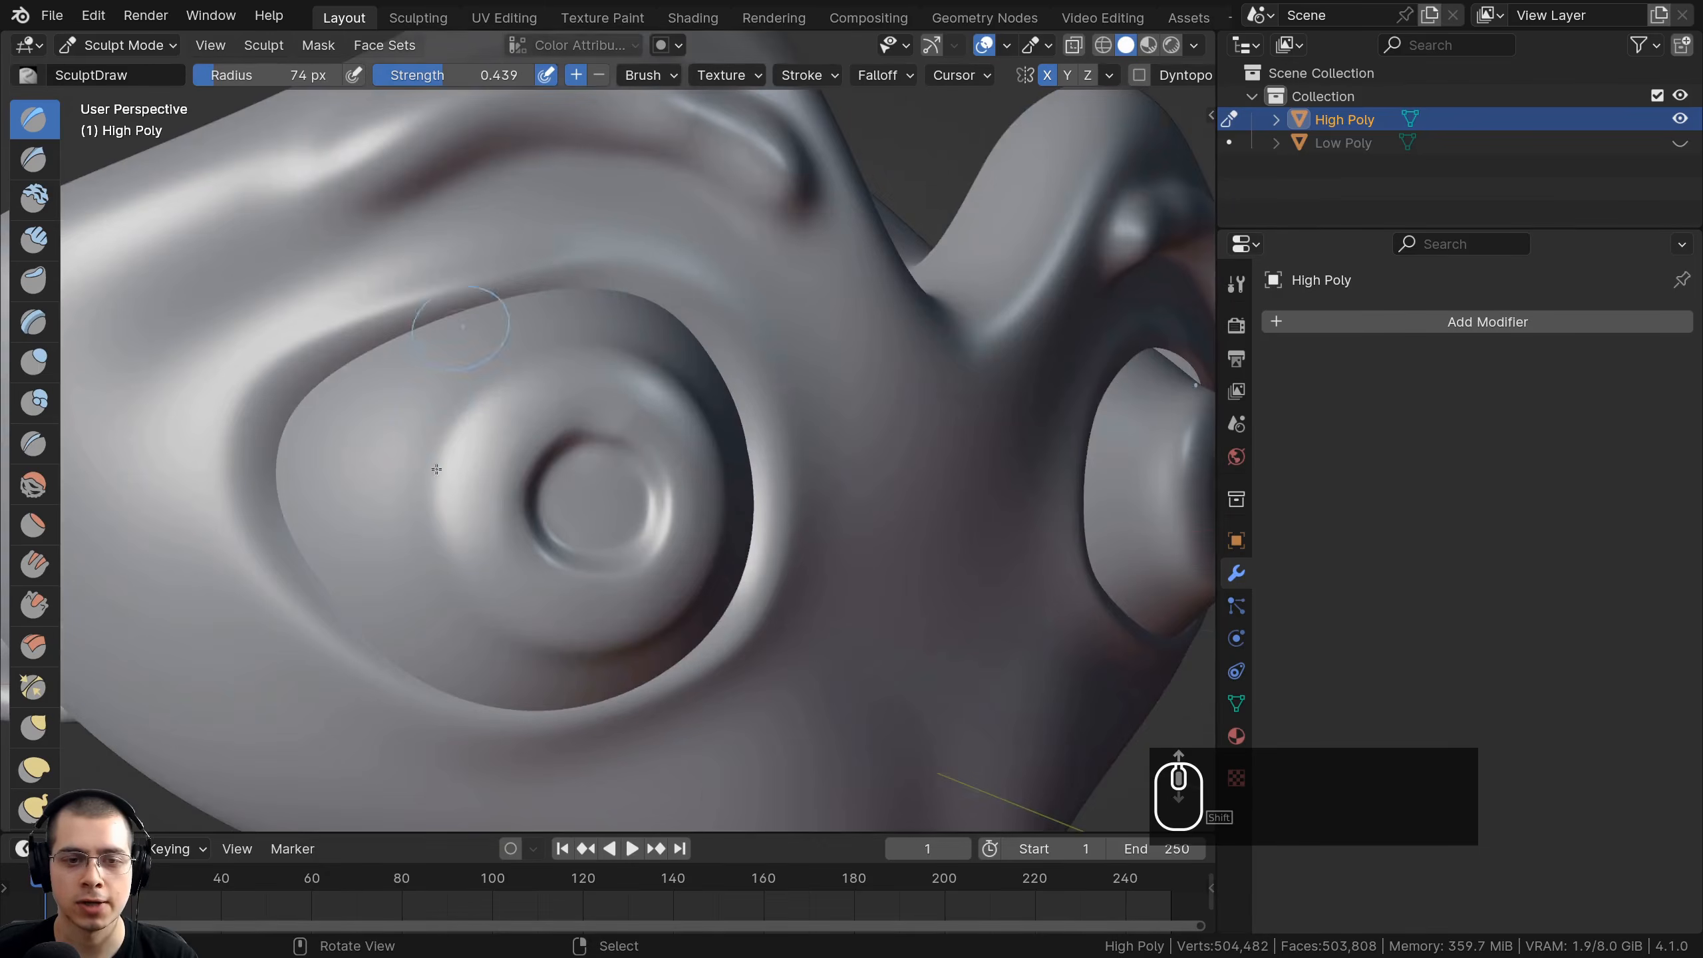
pyautogui.scroll(-4, 362, 145)
# Return High Poly to Object Mode, unhide the Low Poly object and deselect everything.
pyautogui.click(124, 46)
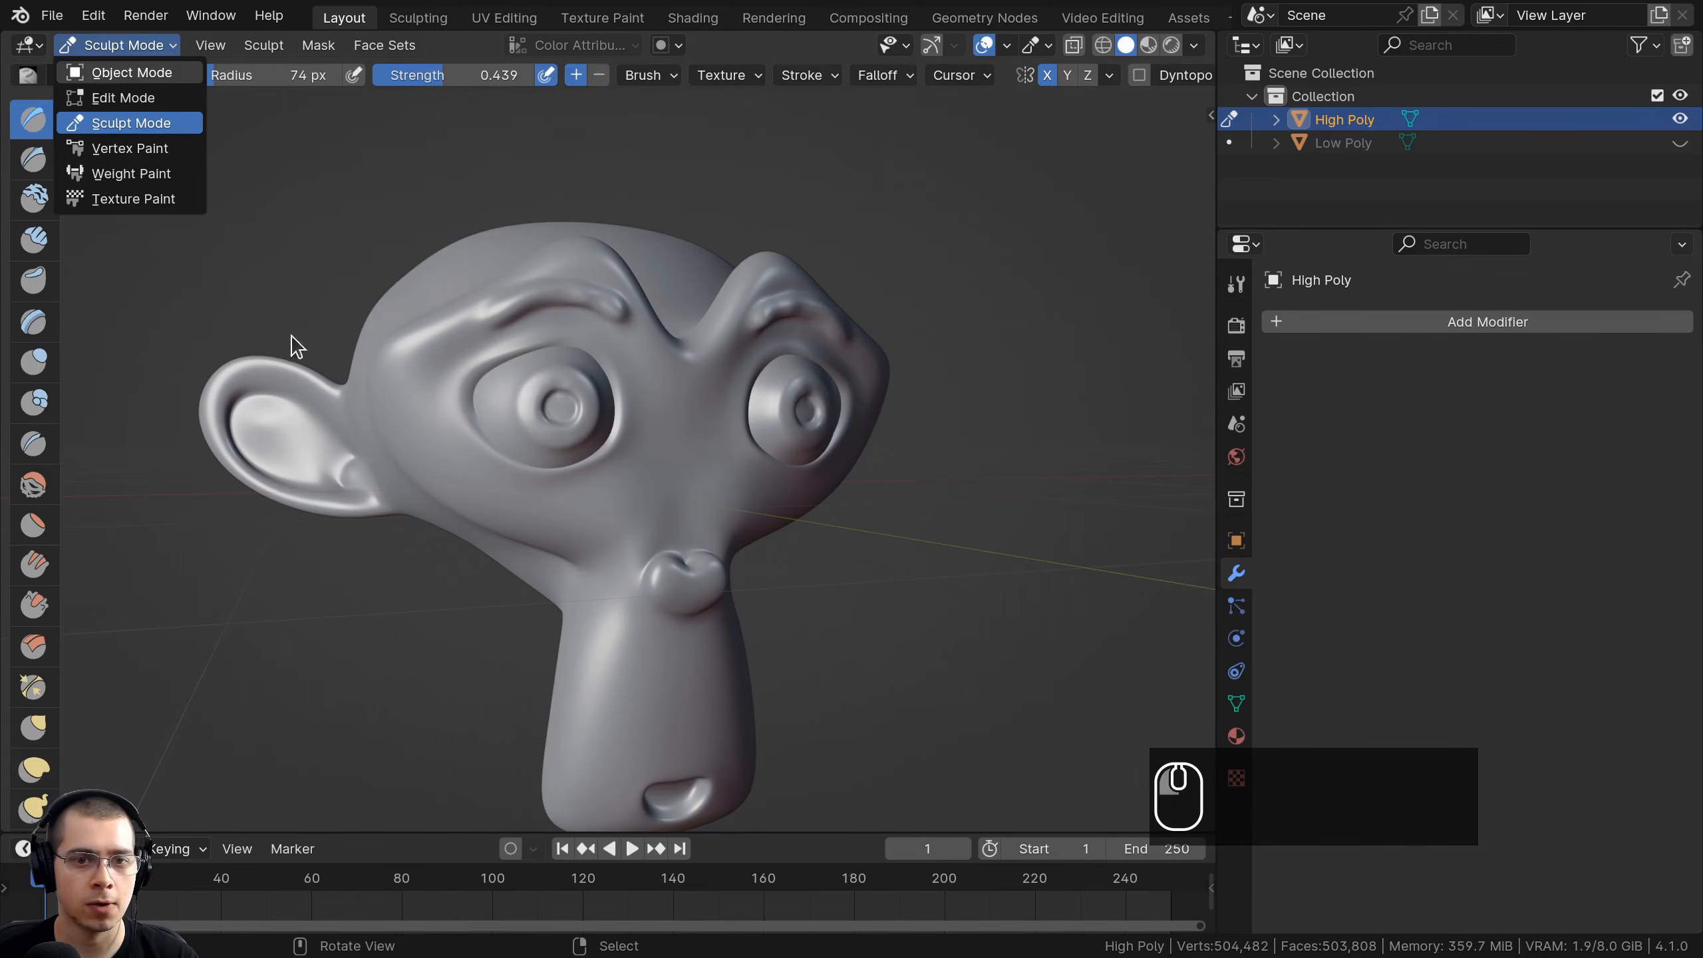
pyautogui.press('o')
pyautogui.hotkey('ctrl', 'b')
pyautogui.hotkey('alt', 'h')
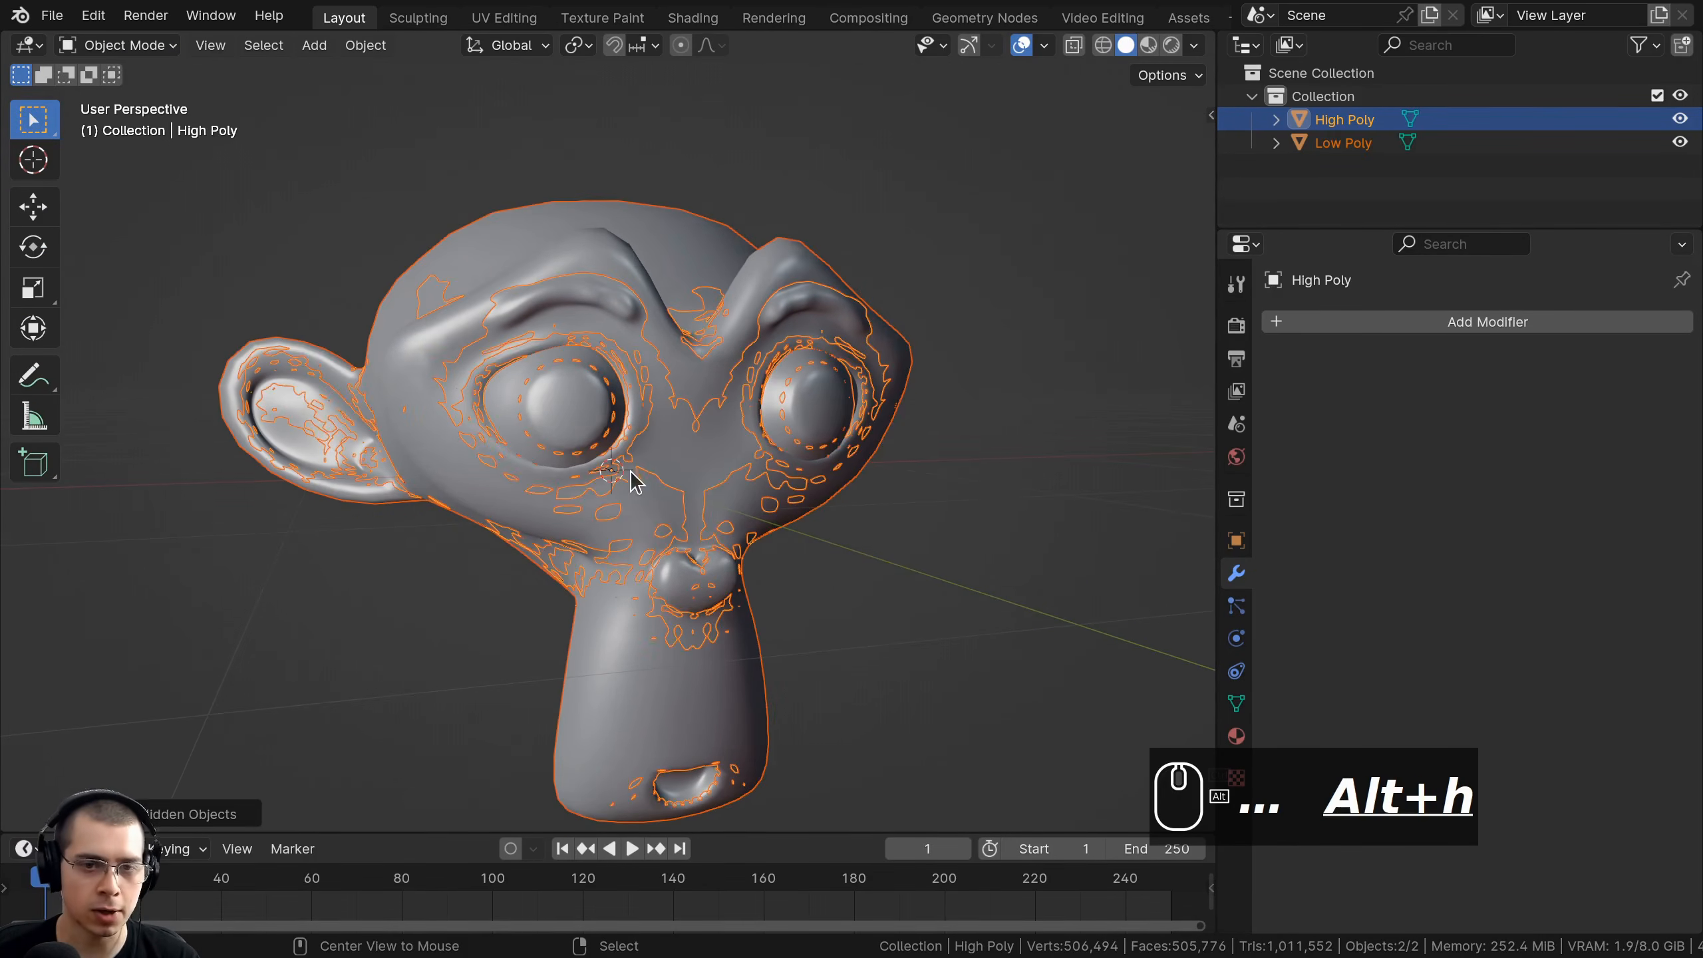
pyautogui.hotkey('alt', 'a')
# Examine how the High Poly and Low Poly meshes overlap around the brows and eyes, ending with nothing selected.
pyautogui.moveTo(632, 474)
pyautogui.mouseDown(button='middle')
pyautogui.moveTo(638, 498)
pyautogui.moveTo(637, 445)
pyautogui.mouseUp(button='middle')
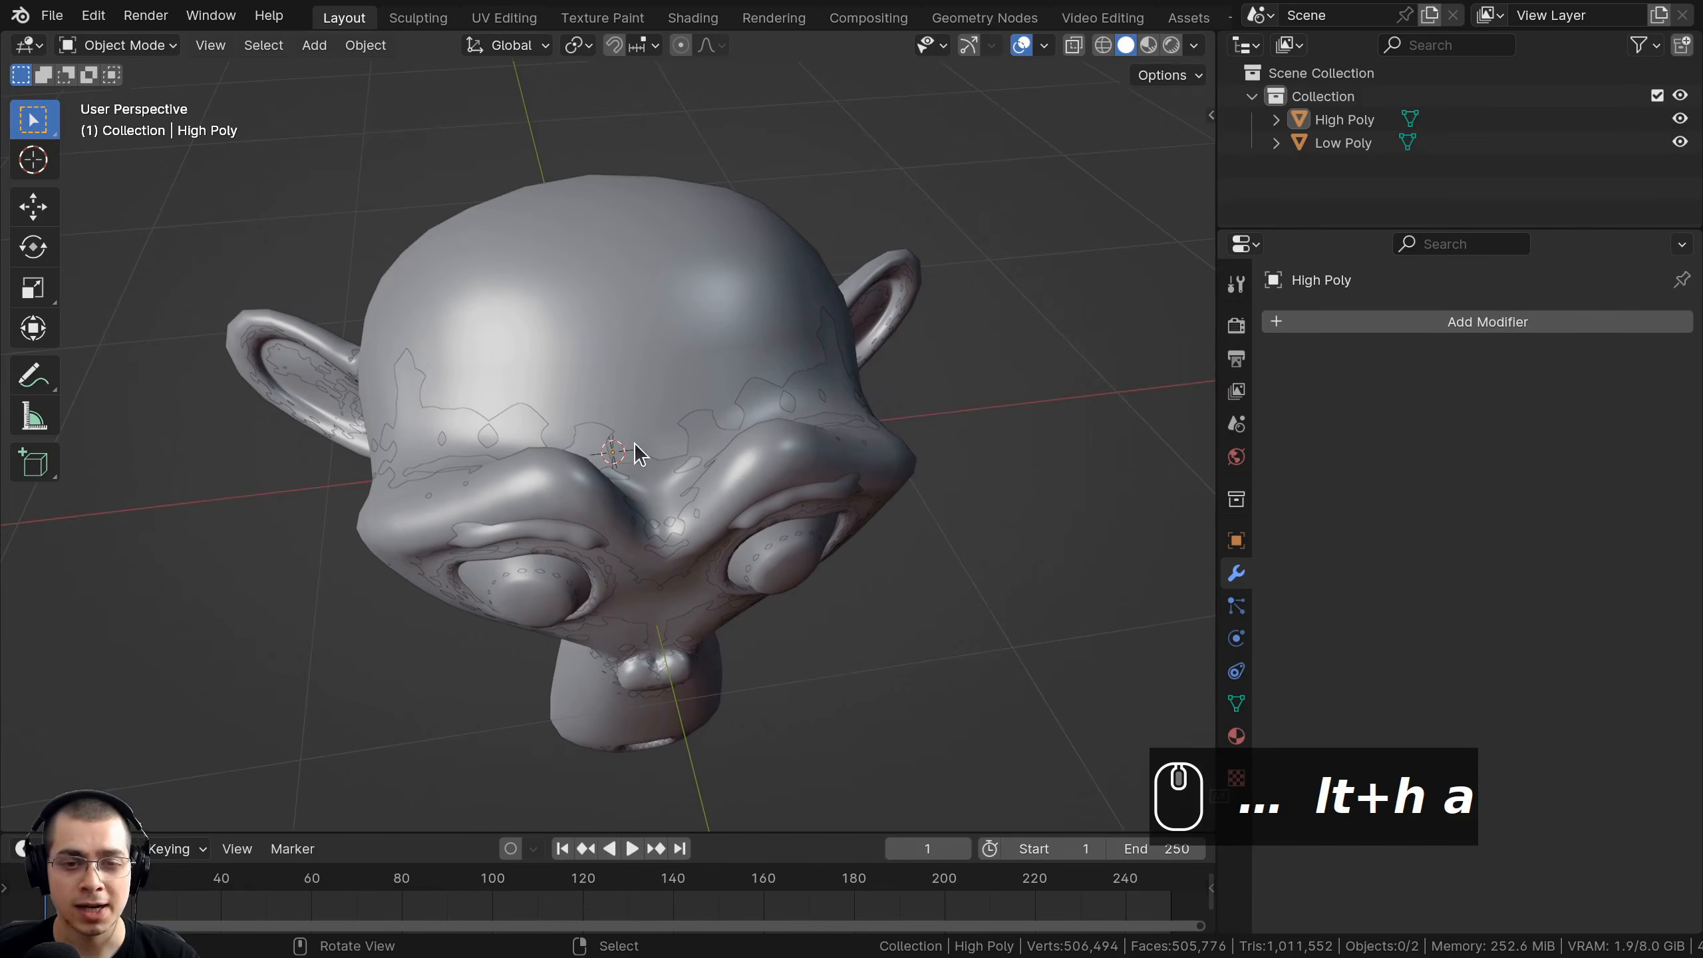
pyautogui.click(495, 554)
pyautogui.click(509, 526)
pyautogui.scroll(3, 508, 527)
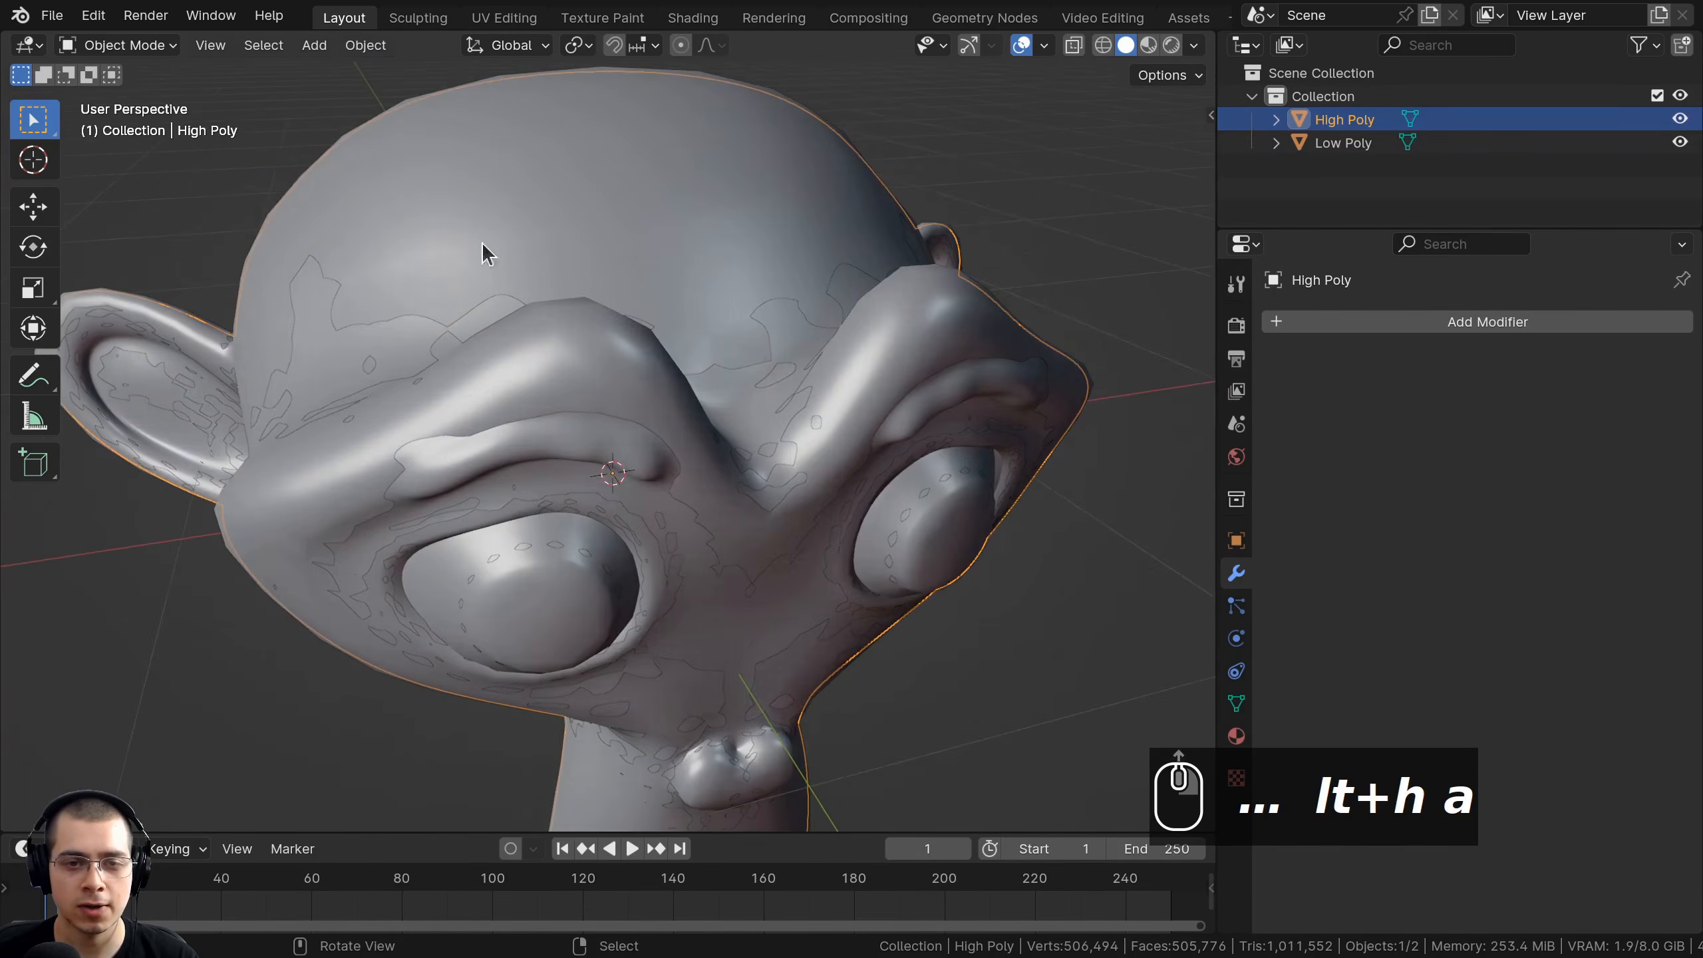
pyautogui.scroll(-4, 584, 407)
pyautogui.moveTo(610, 351); pyautogui.dragTo(644, 399, button='middle')
pyautogui.hotkey('alt', 'a')
pyautogui.scroll(5, 644, 412)
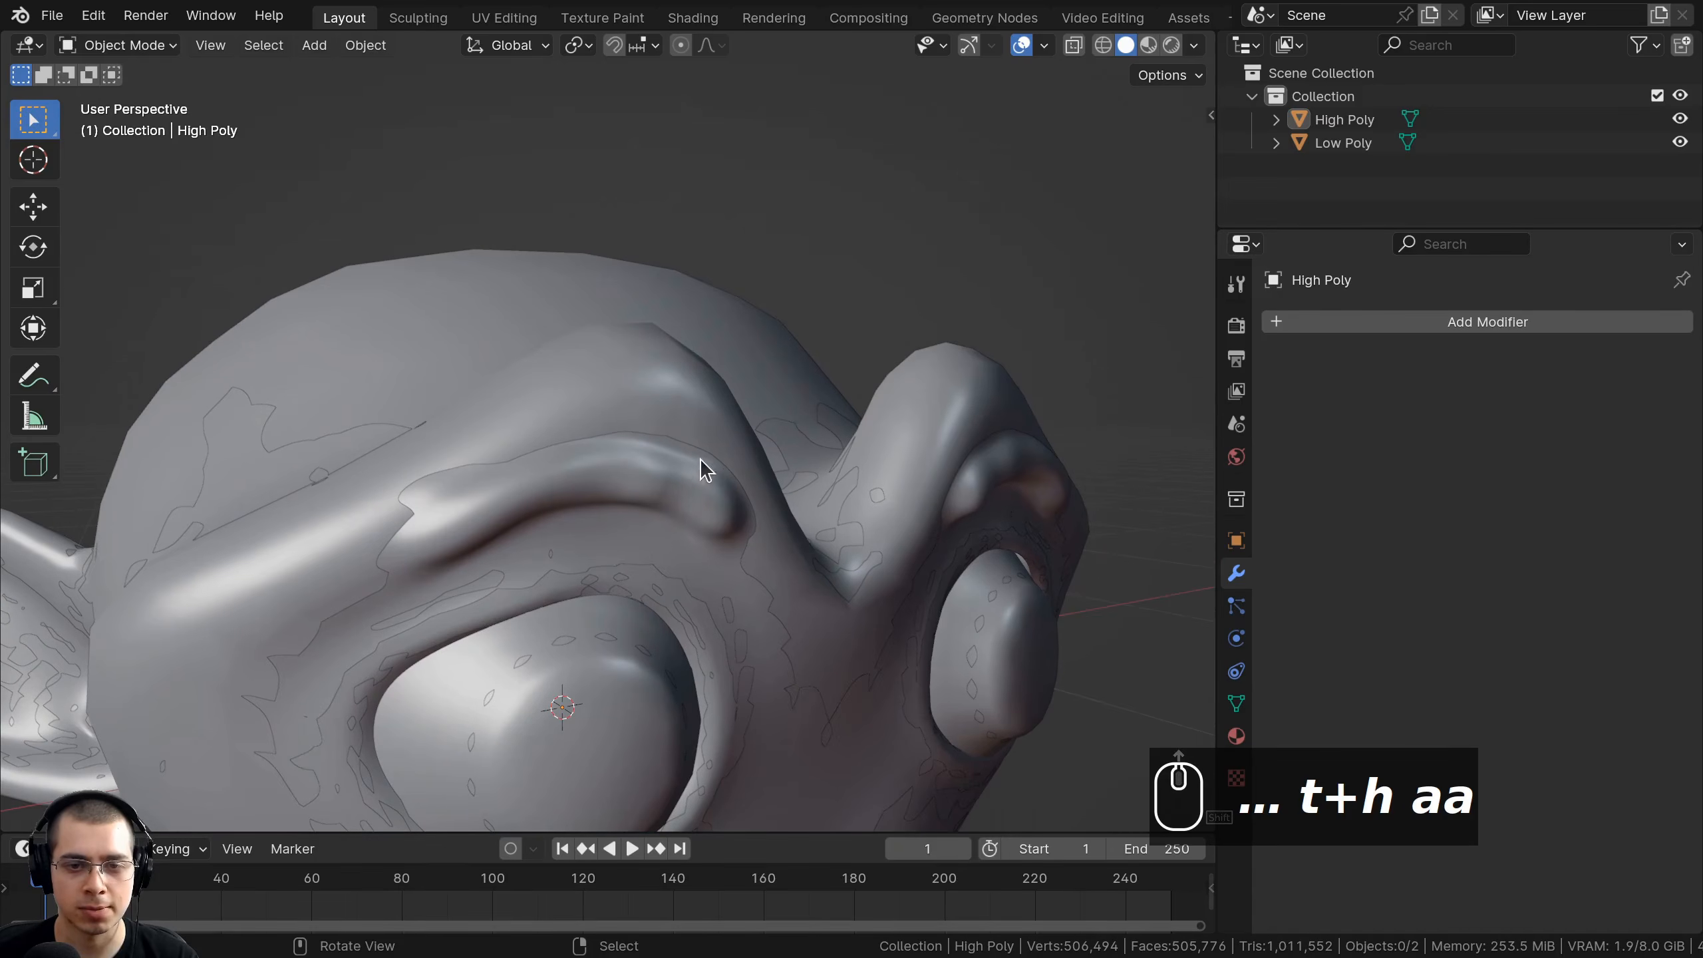
pyautogui.scroll(3, 732, 525)
pyautogui.scroll(-8, 794, 593)
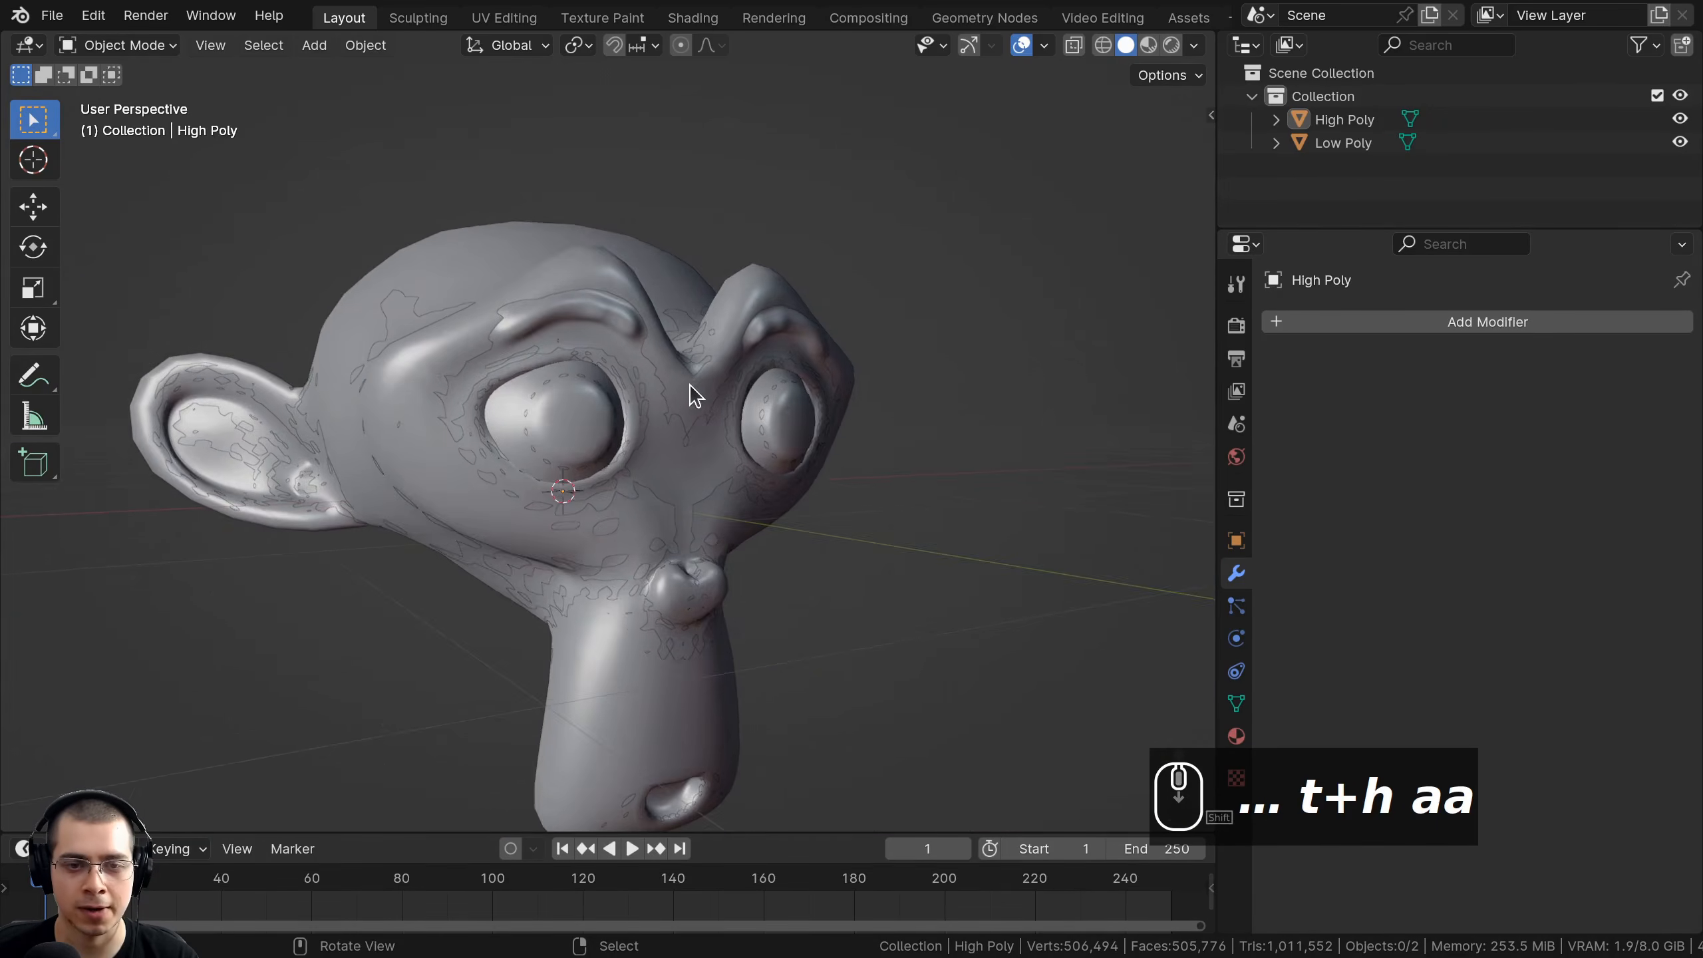
pyautogui.keyDown('shift'); pyautogui.moveTo(689, 384); pyautogui.dragTo(804, 403, button='middle'); pyautogui.keyUp('shift')
# Show the scene's render settings in a wider properties area and choose Cycles as the render engine.
pyautogui.hotkey('ctrl', 'b')
pyautogui.click(1237, 326)
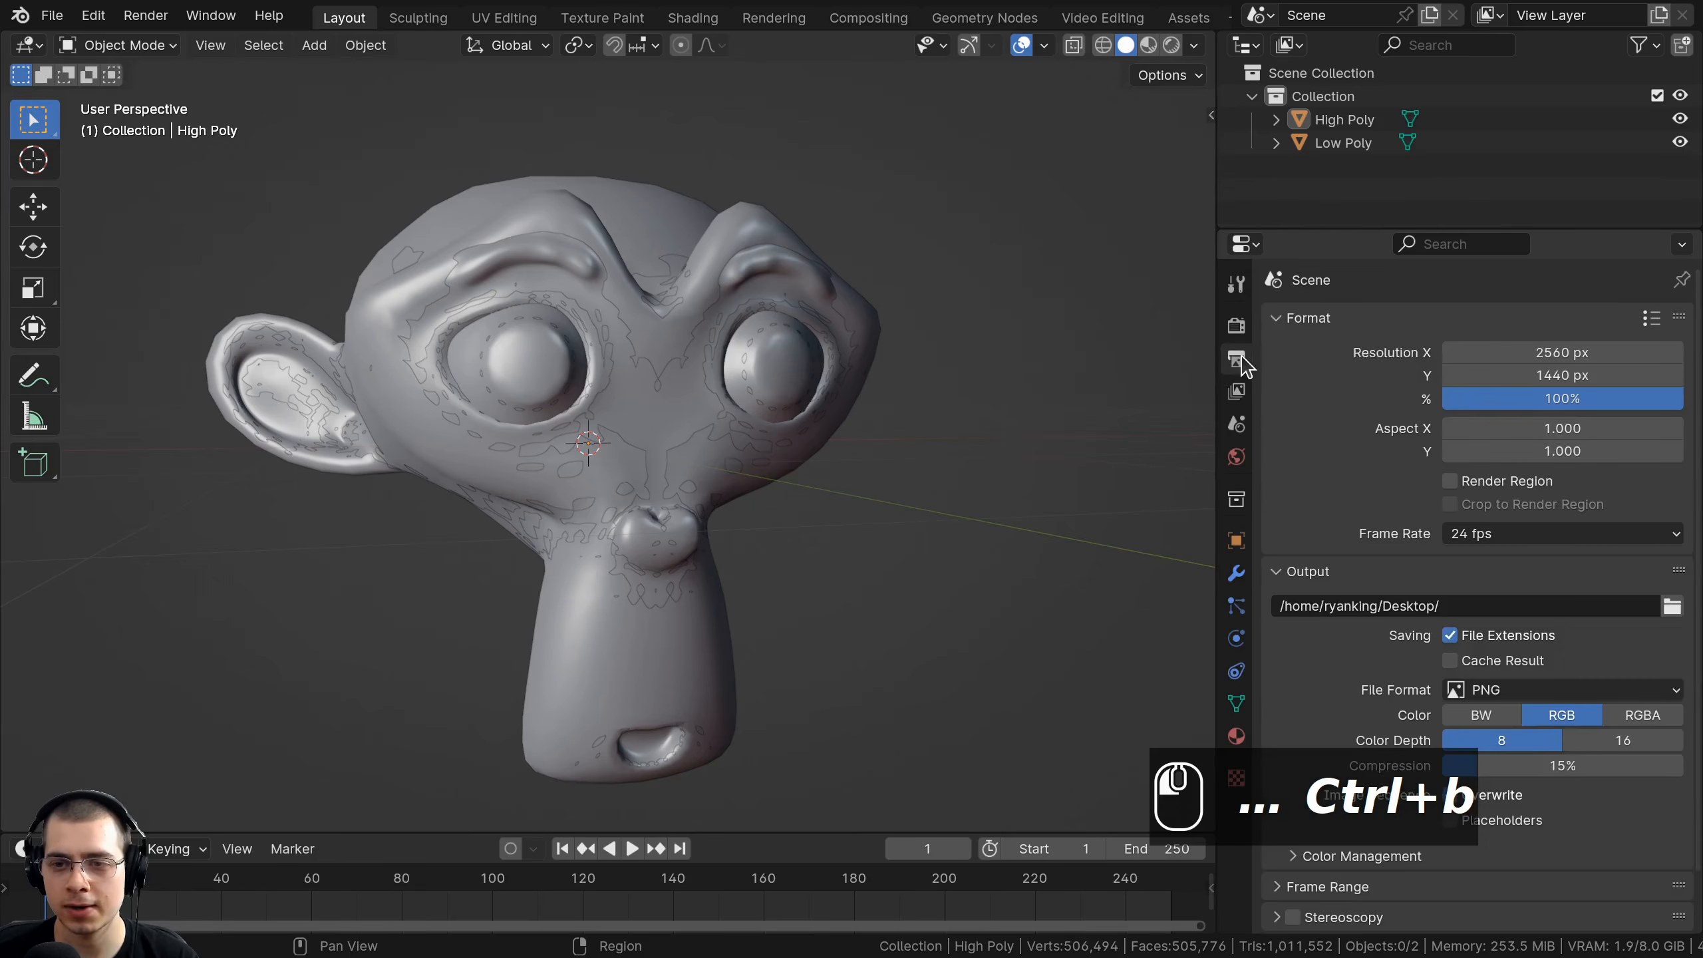
pyautogui.moveTo(1213, 317); pyautogui.dragTo(1175, 318)
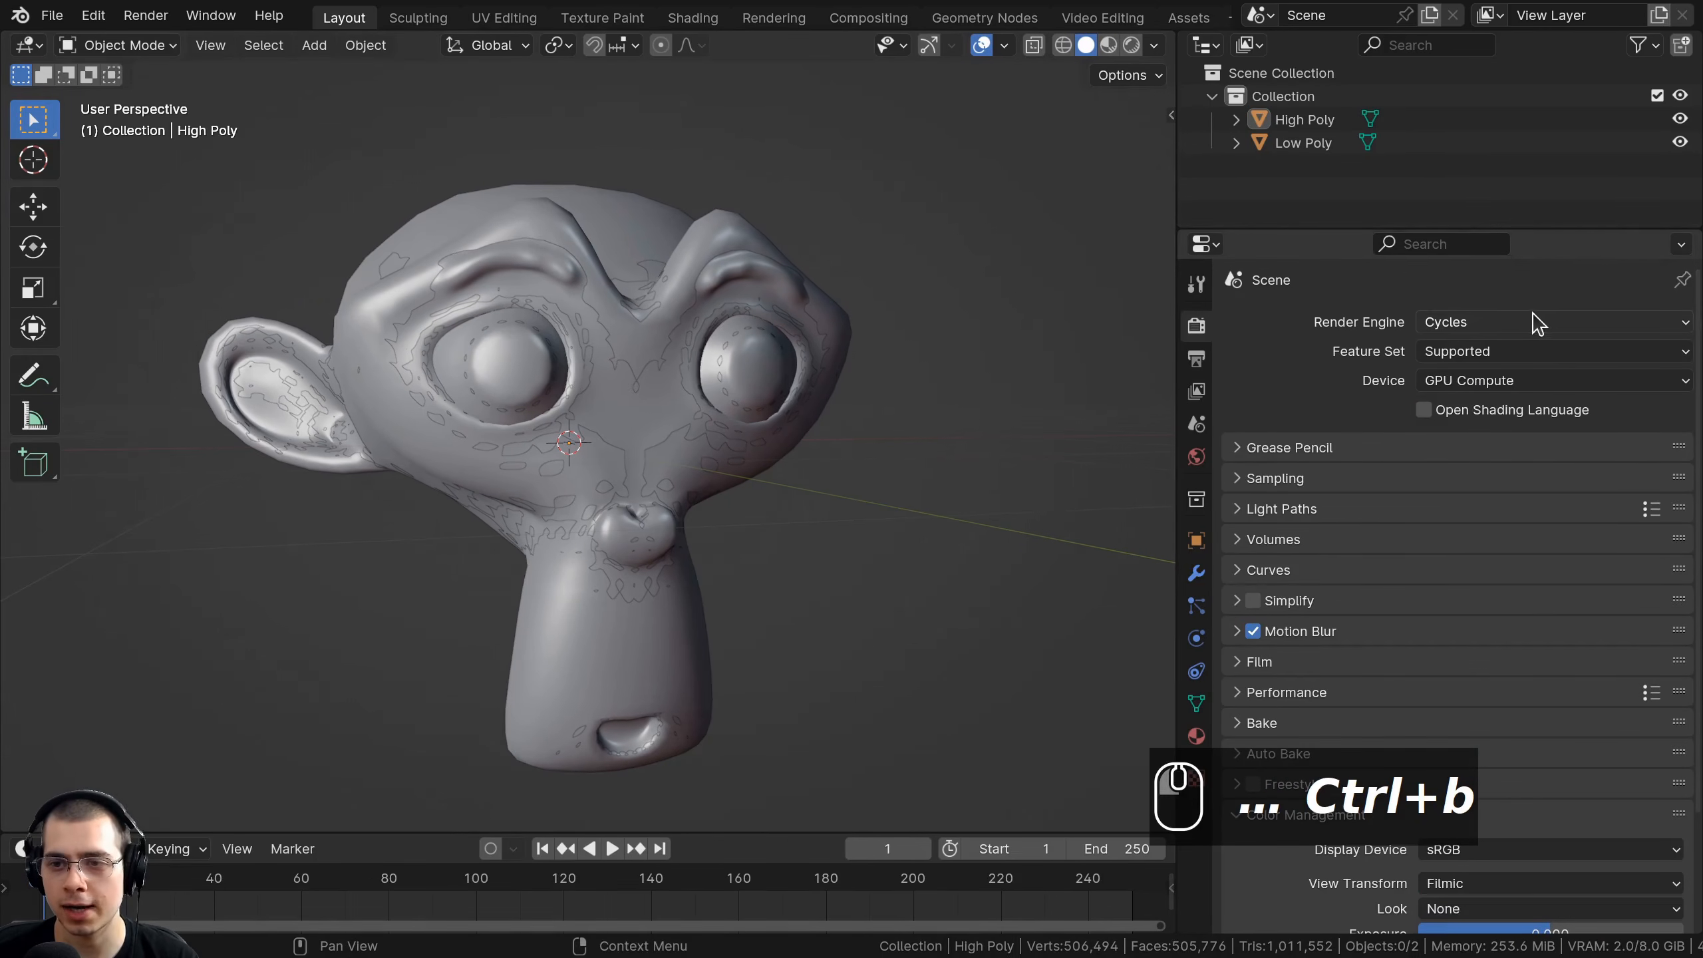
pyautogui.click(1533, 323)
pyautogui.click(1488, 328)
pyautogui.scroll(-5, 1337, 691)
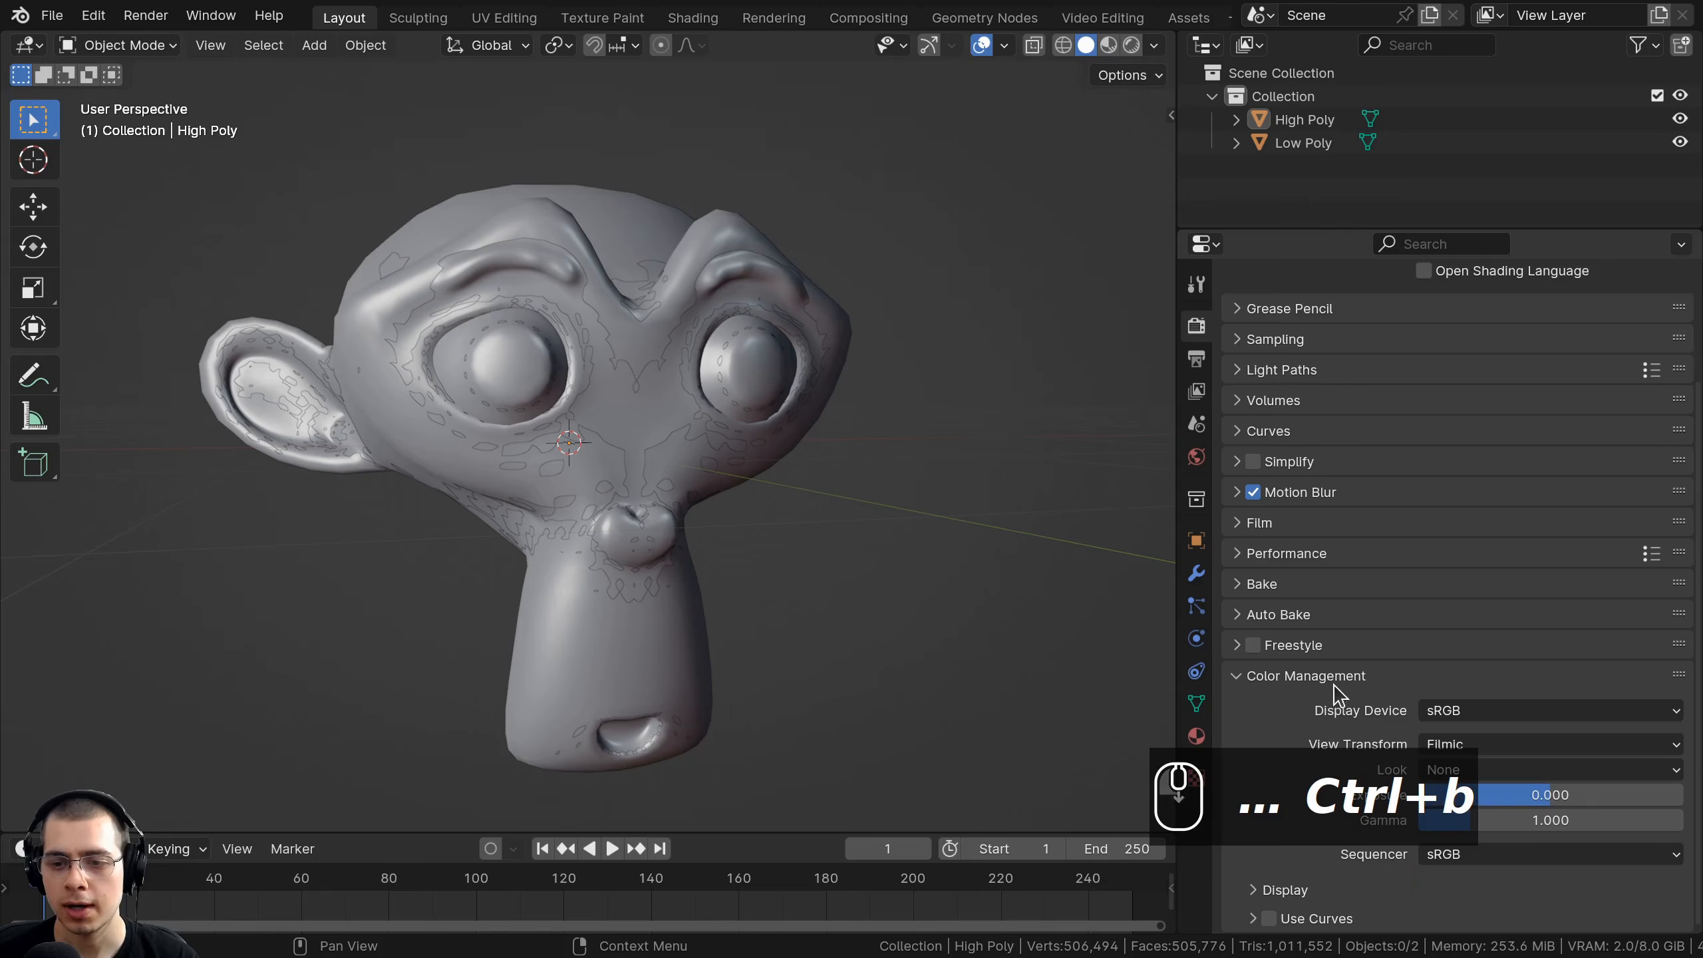
# Expand the Auto Bake settings, and make the properties area taller and narrower.
pyautogui.click(1234, 616)
pyautogui.scroll(-12, 1315, 559)
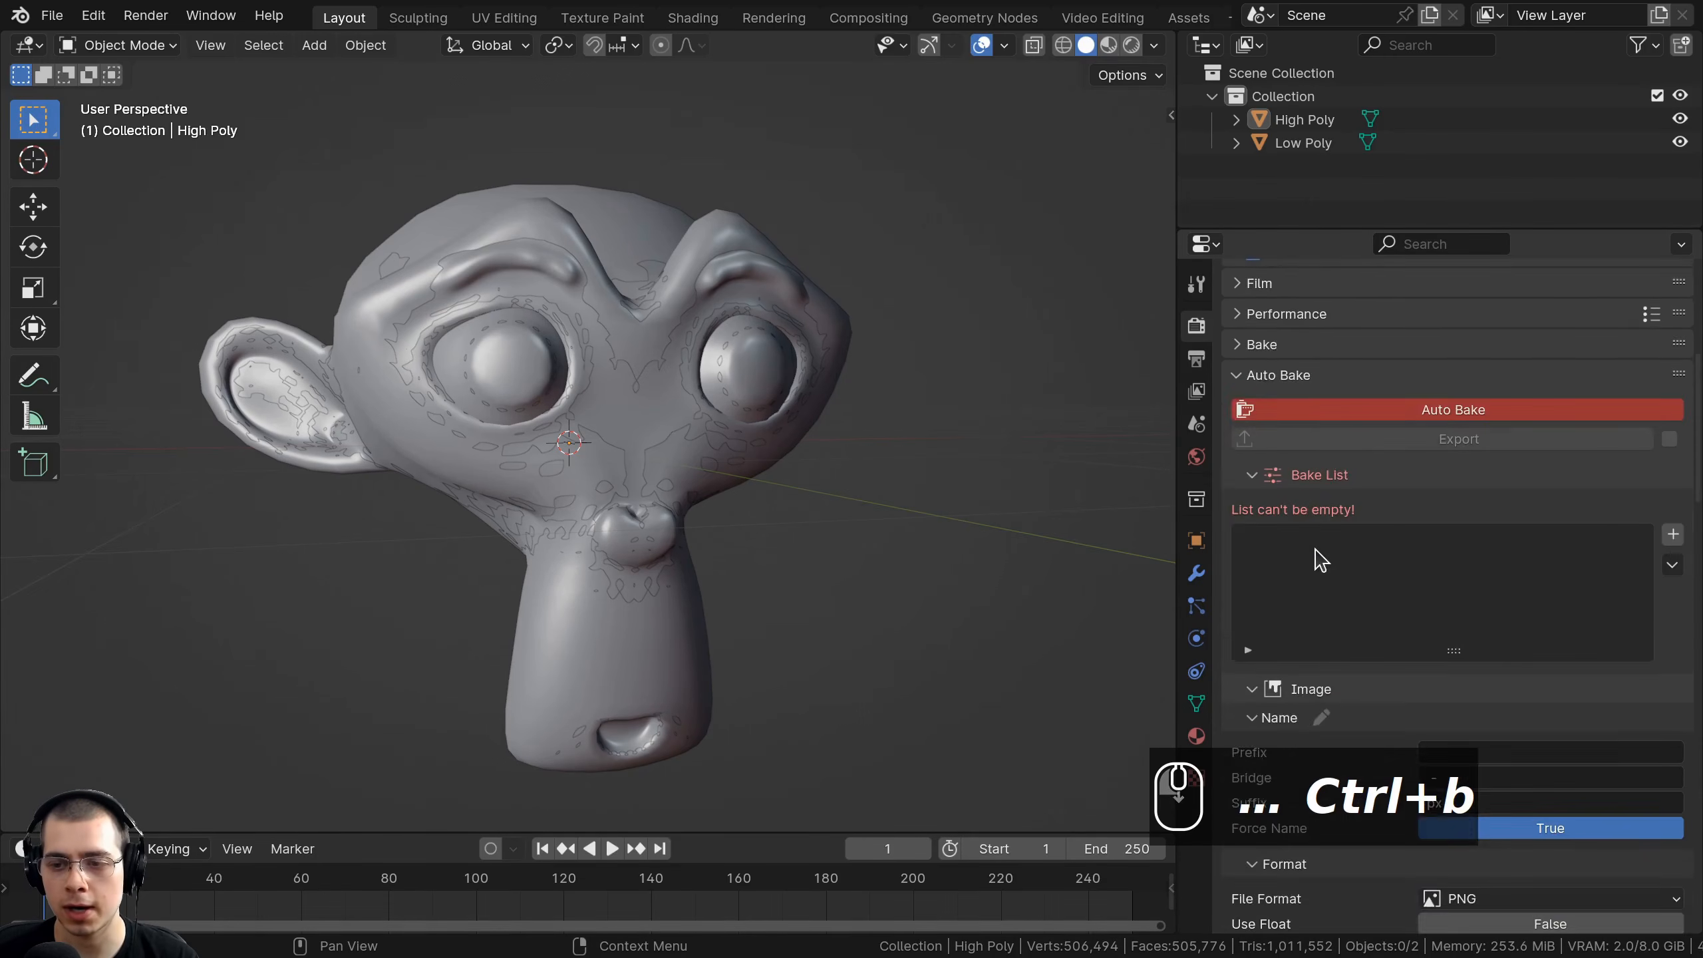
pyautogui.moveTo(1256, 229); pyautogui.dragTo(1256, 182)
pyautogui.moveTo(1179, 335); pyautogui.dragTo(1260, 335)
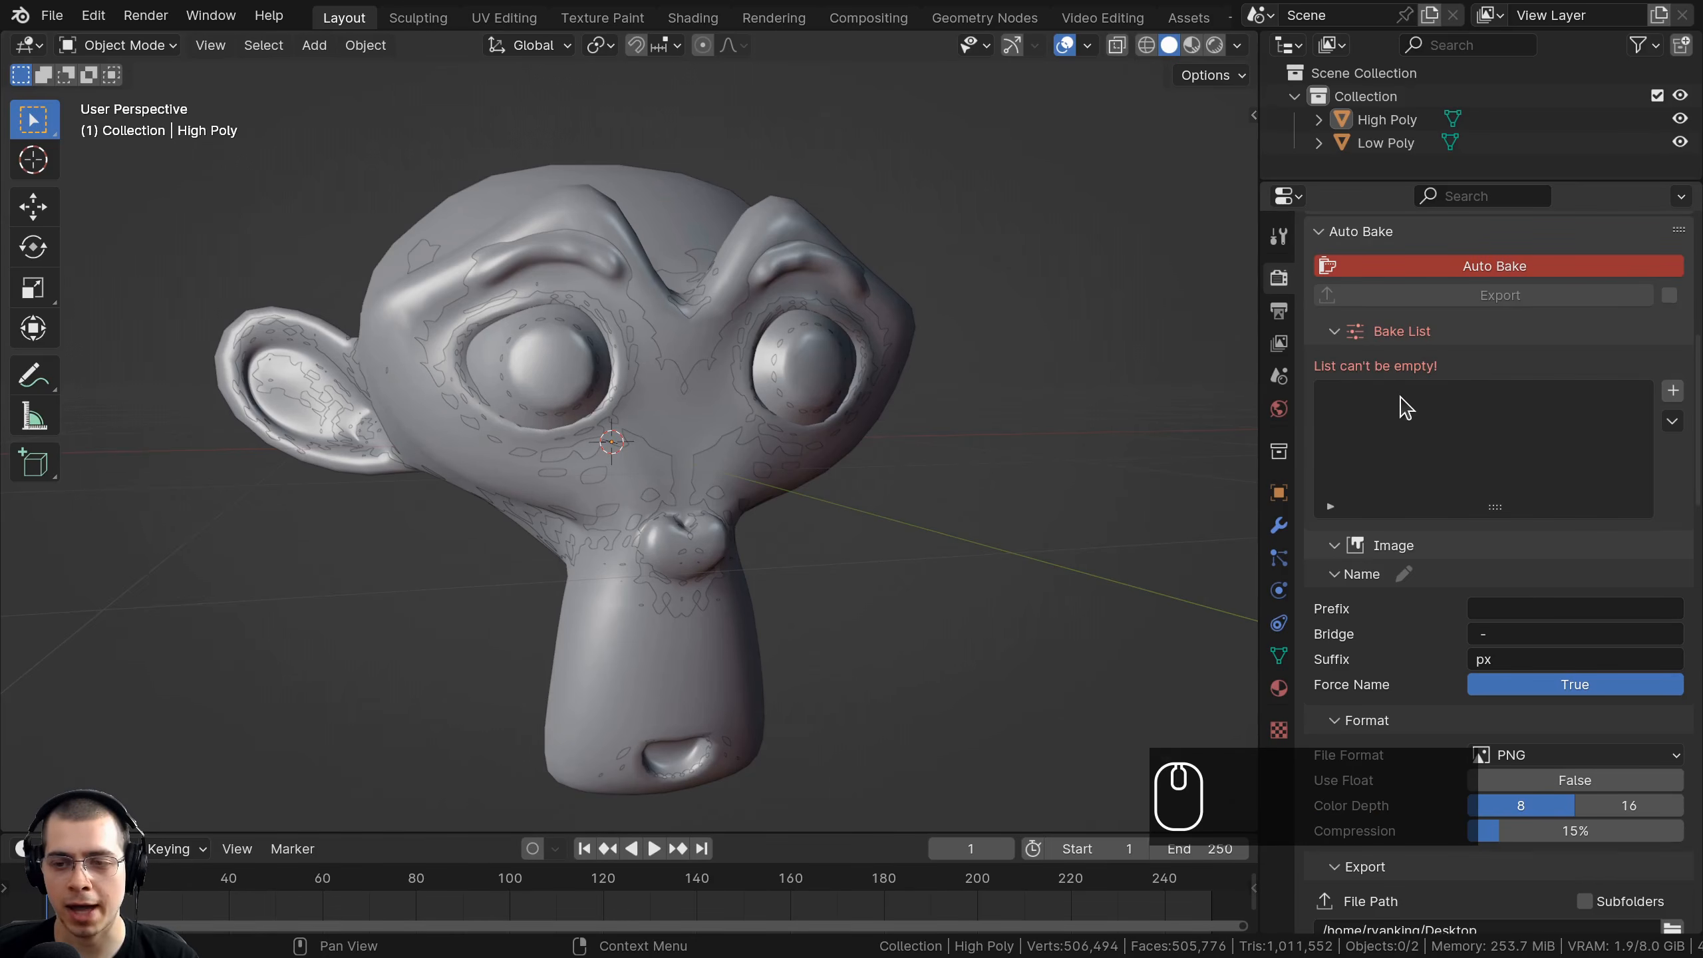
pyautogui.hotkey('ctrl', 'z')
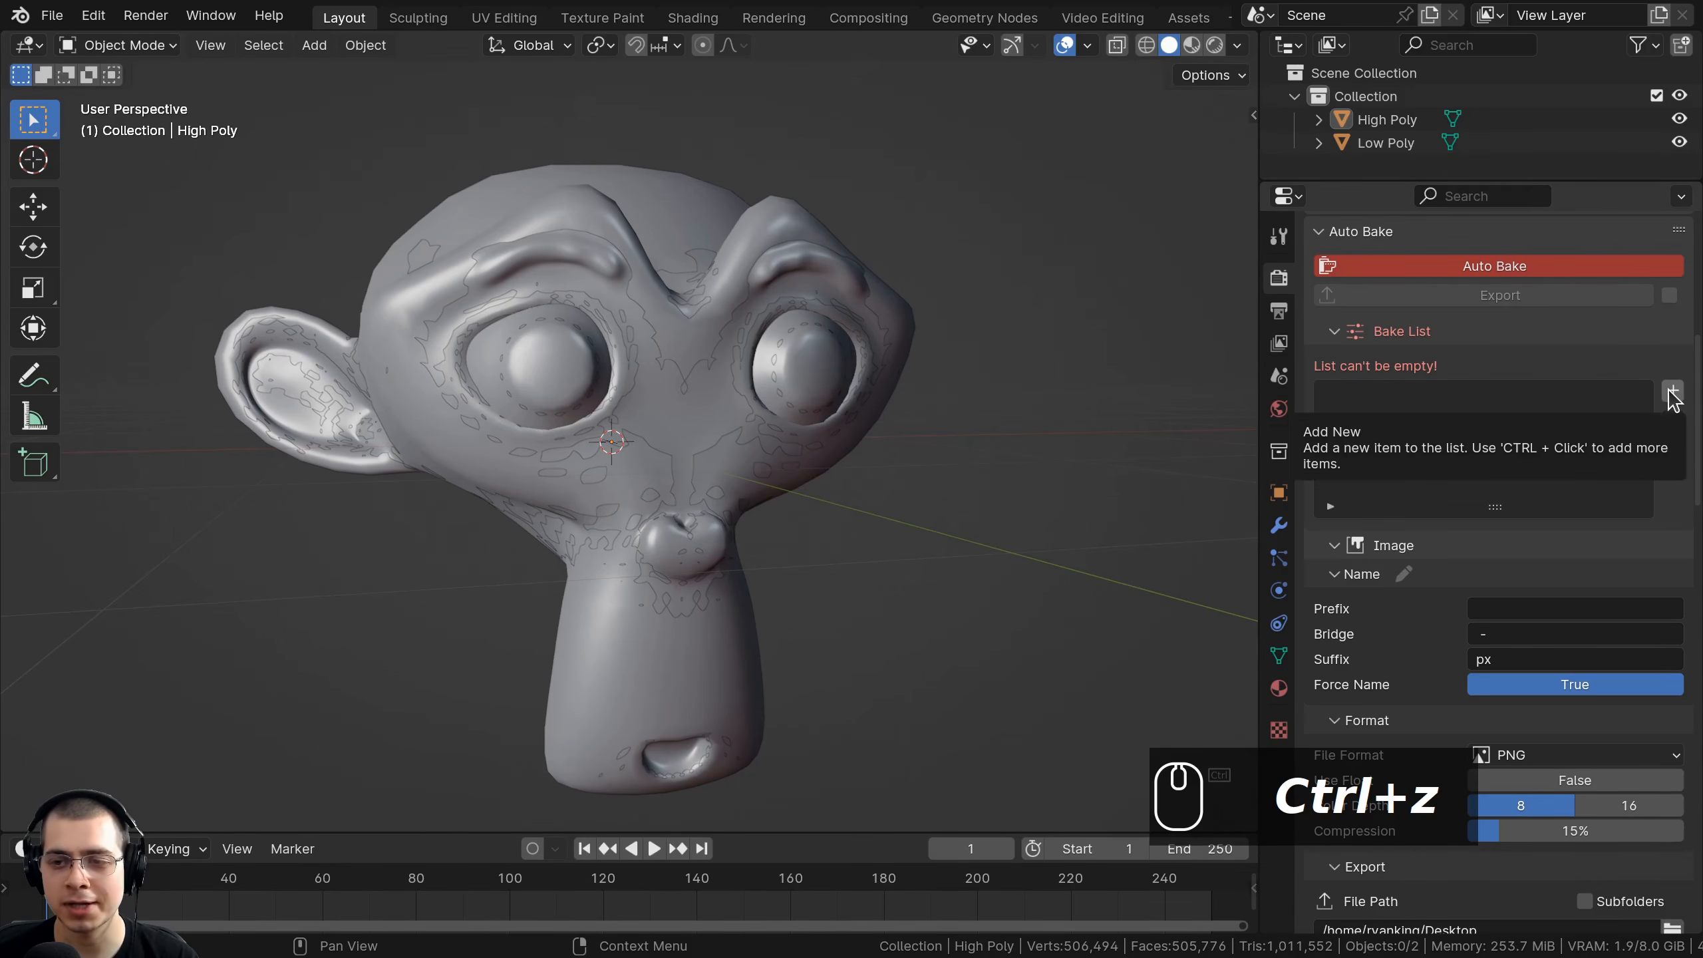
# Add an item to the Auto Bake list with a resolution of 4096 and Normal as its map type.
pyautogui.click(1674, 395)
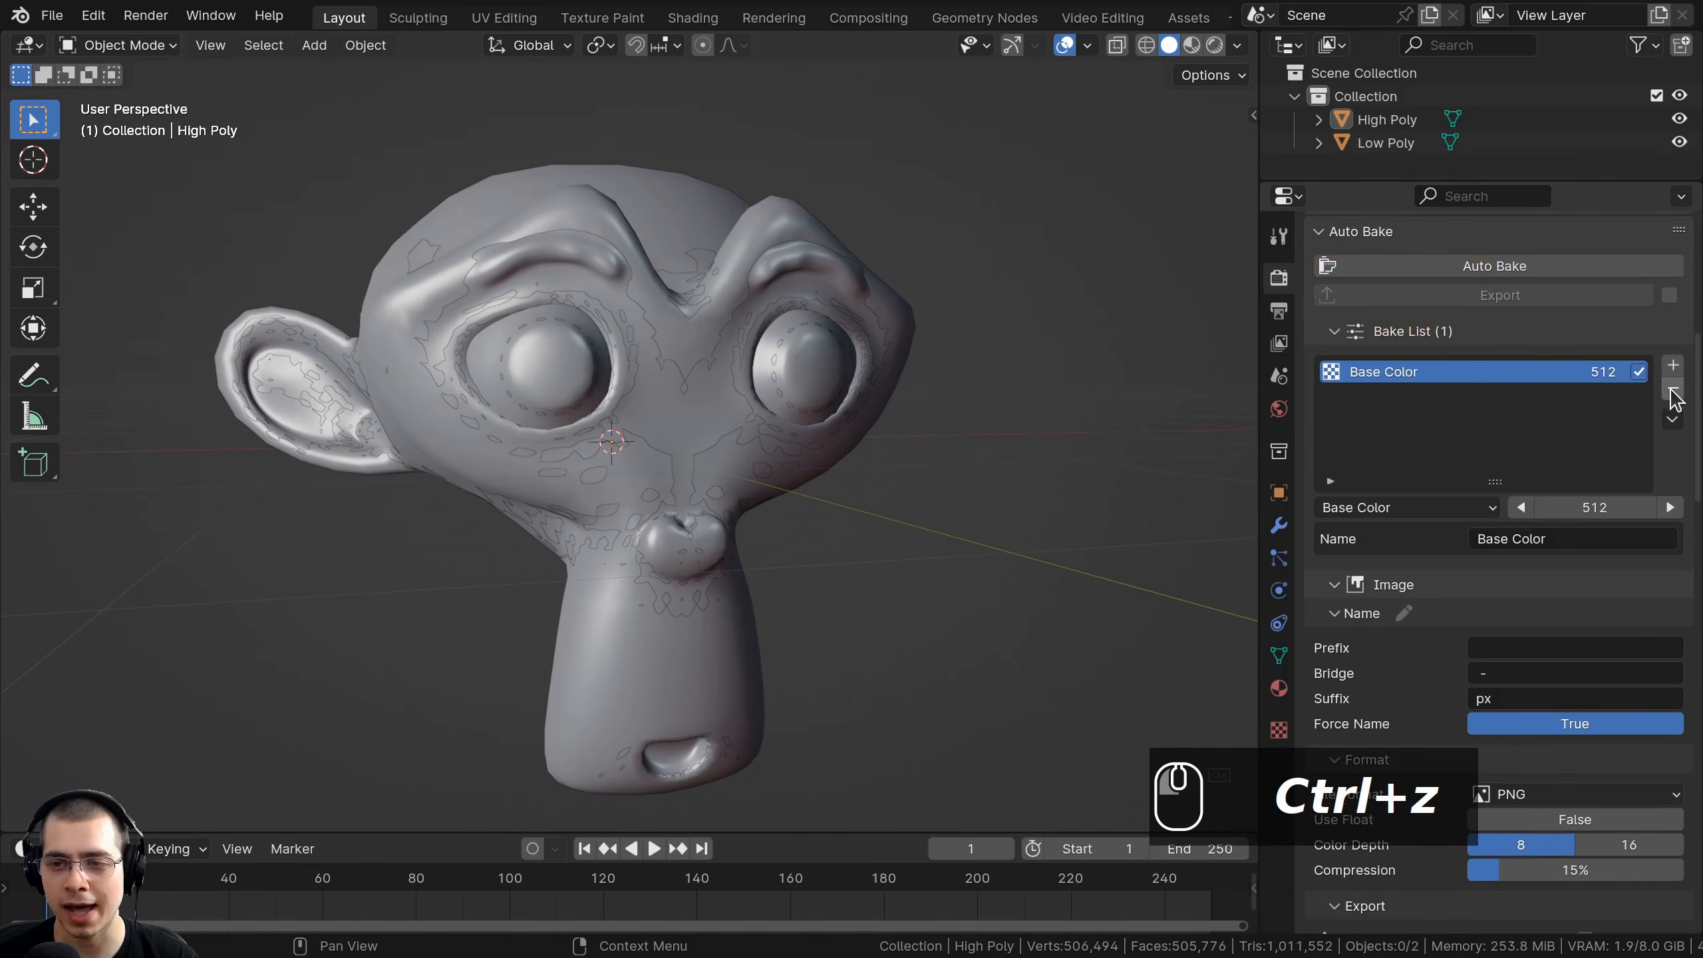
pyautogui.click(1670, 507)
pyautogui.click(1670, 507)
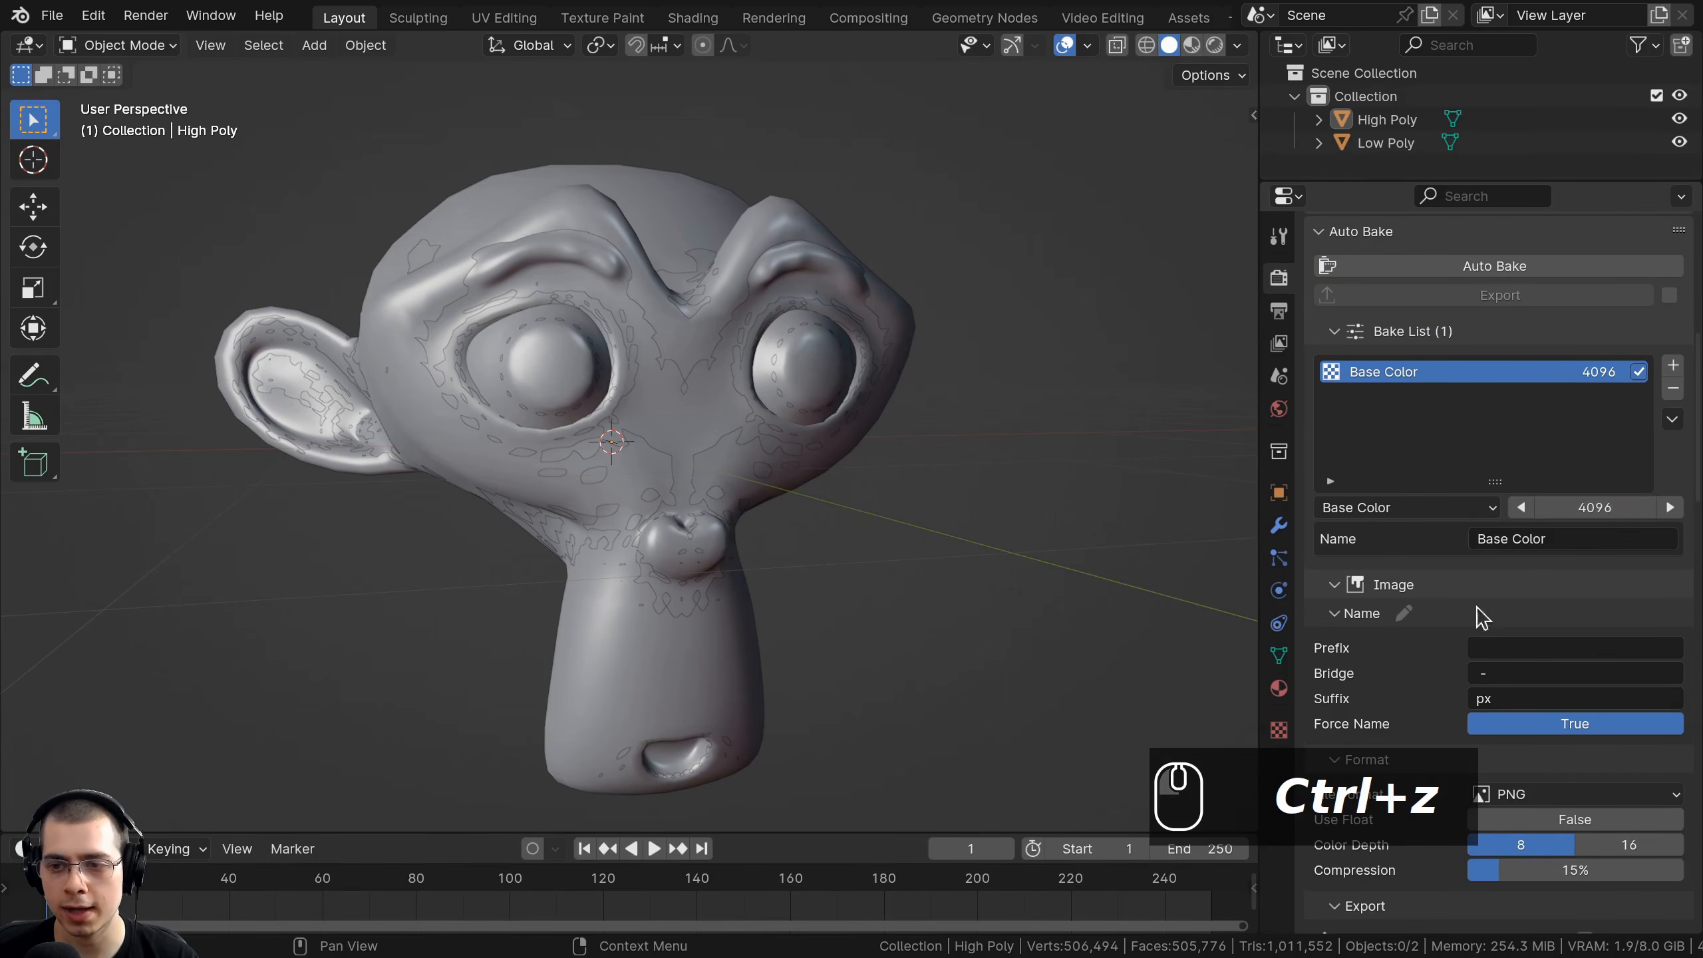
pyautogui.click(1376, 510)
pyautogui.moveTo(1394, 27)
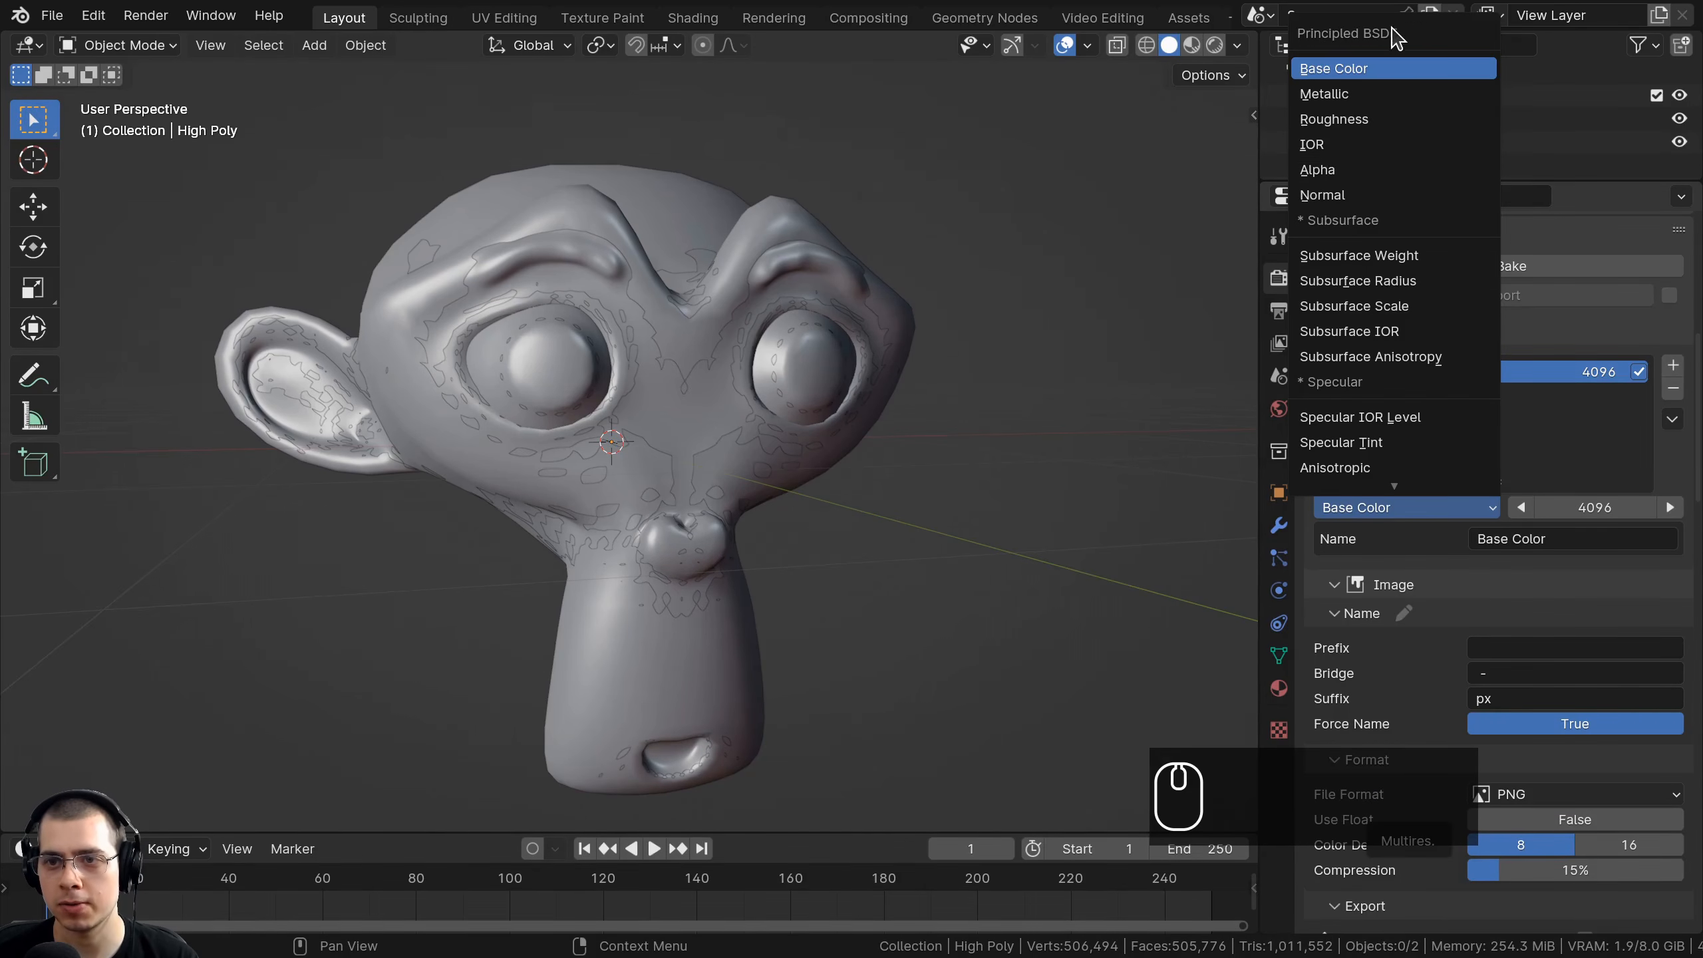
pyautogui.click(1325, 195)
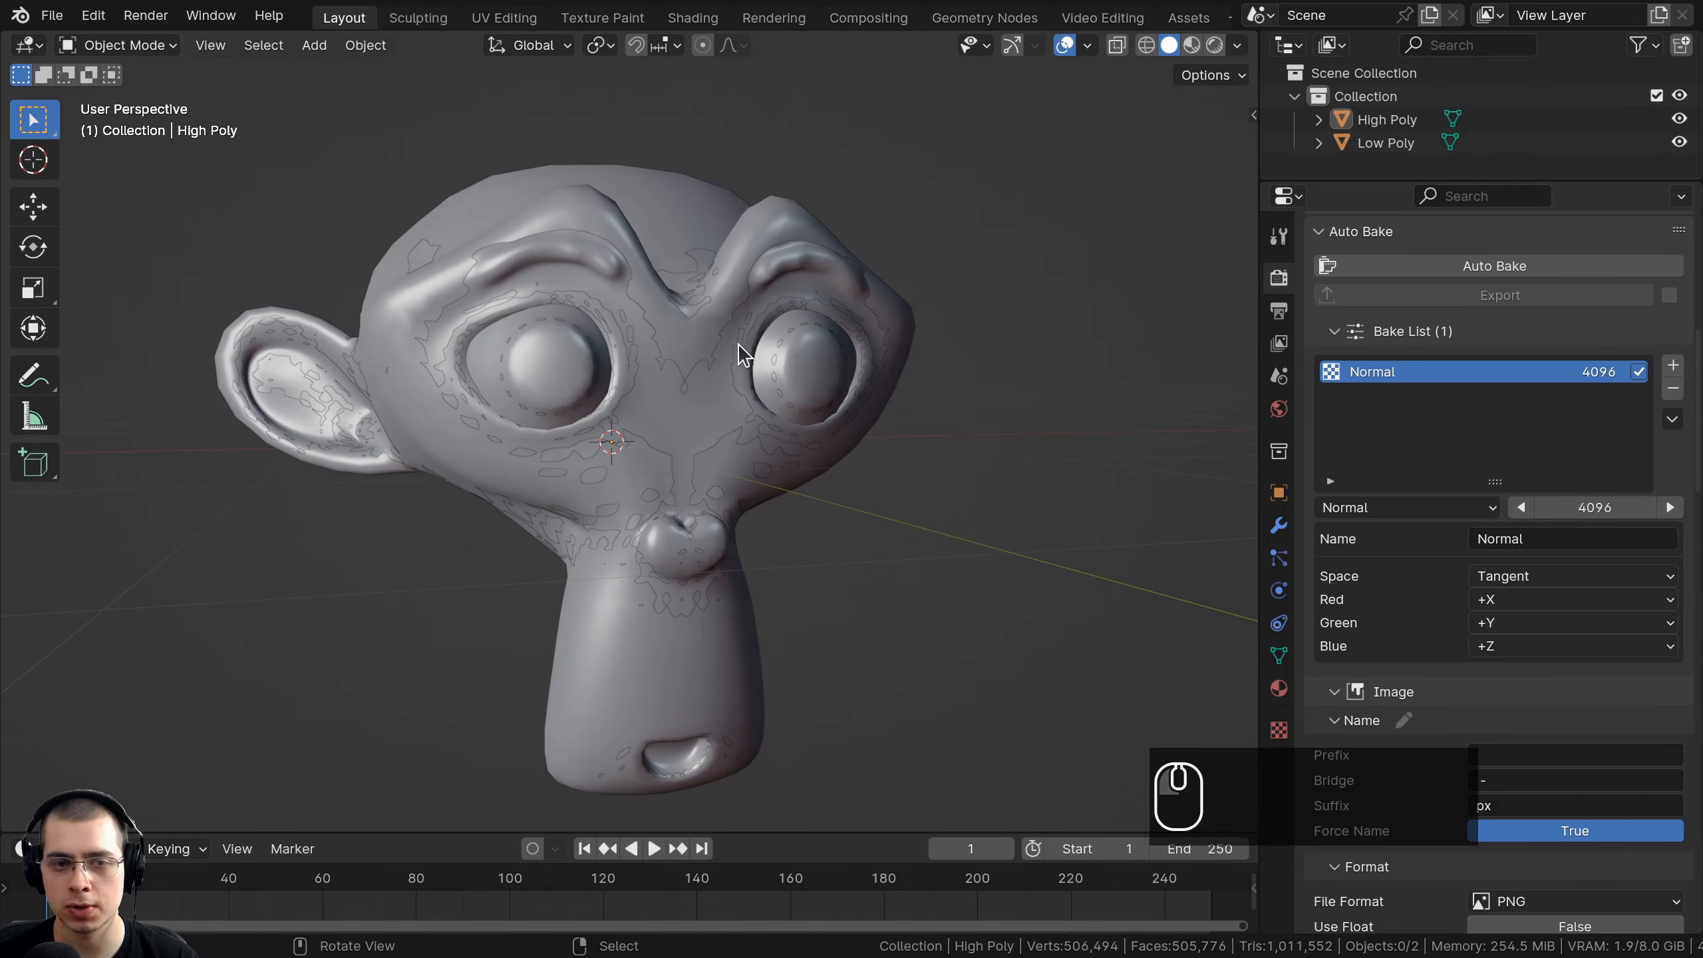
# Set the baked image name prefix to "Monkey Details".
pyautogui.scroll(-8, 1475, 476)
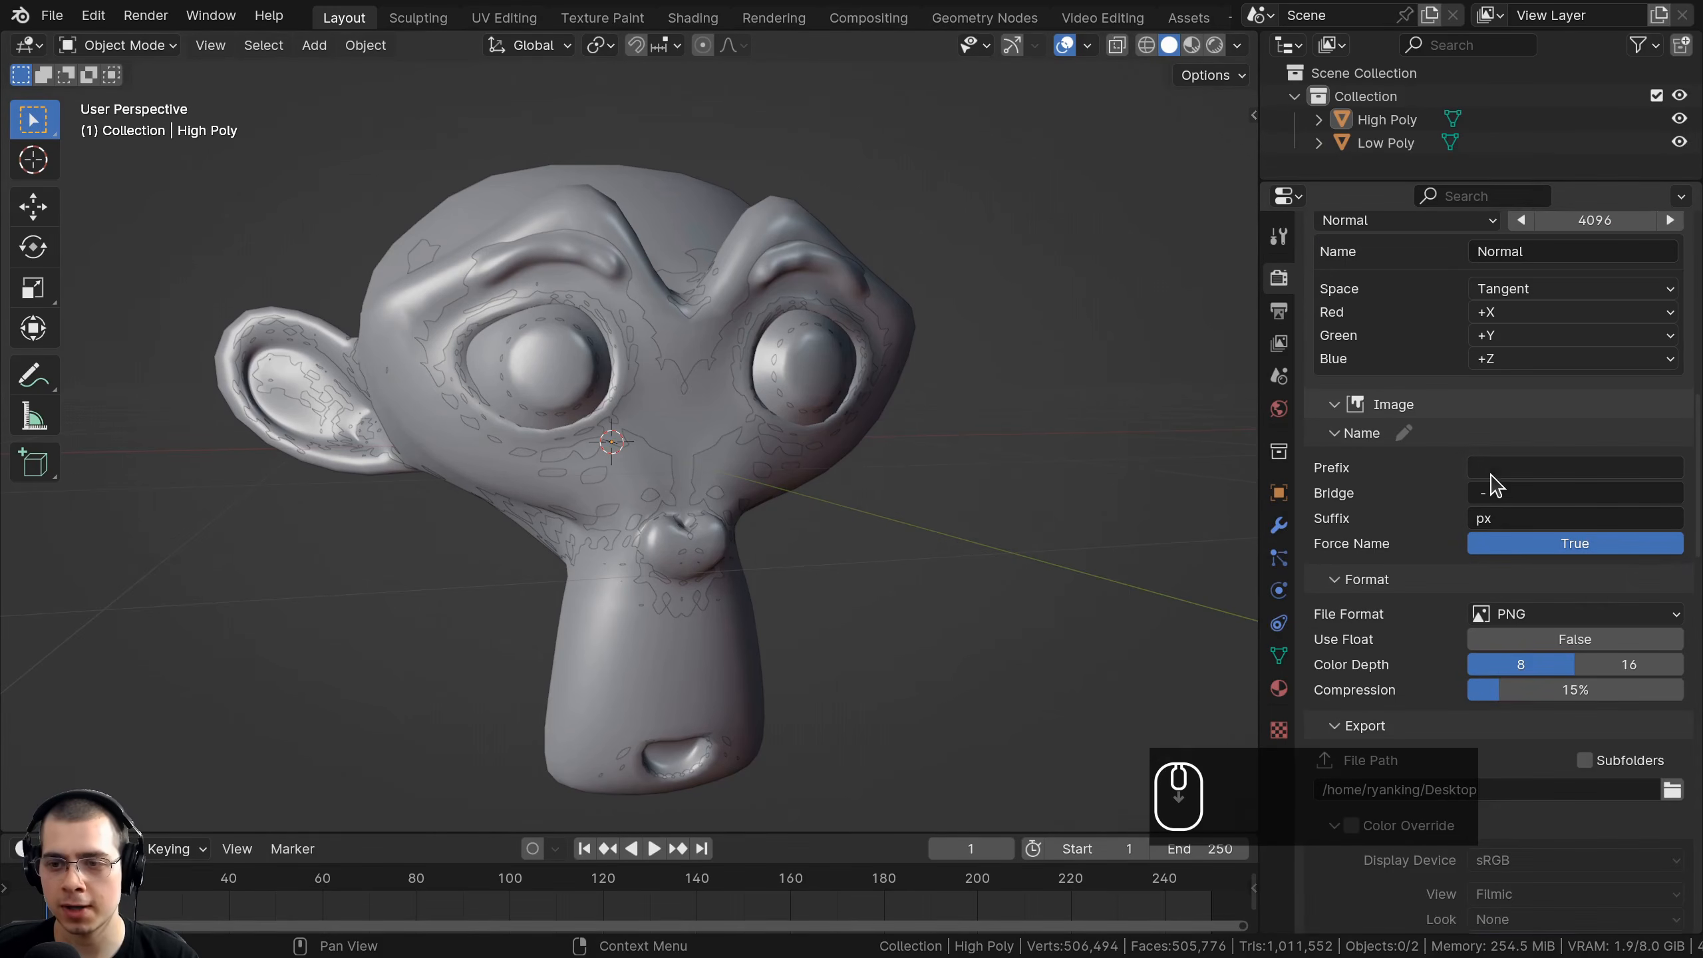
pyautogui.click(1489, 469)
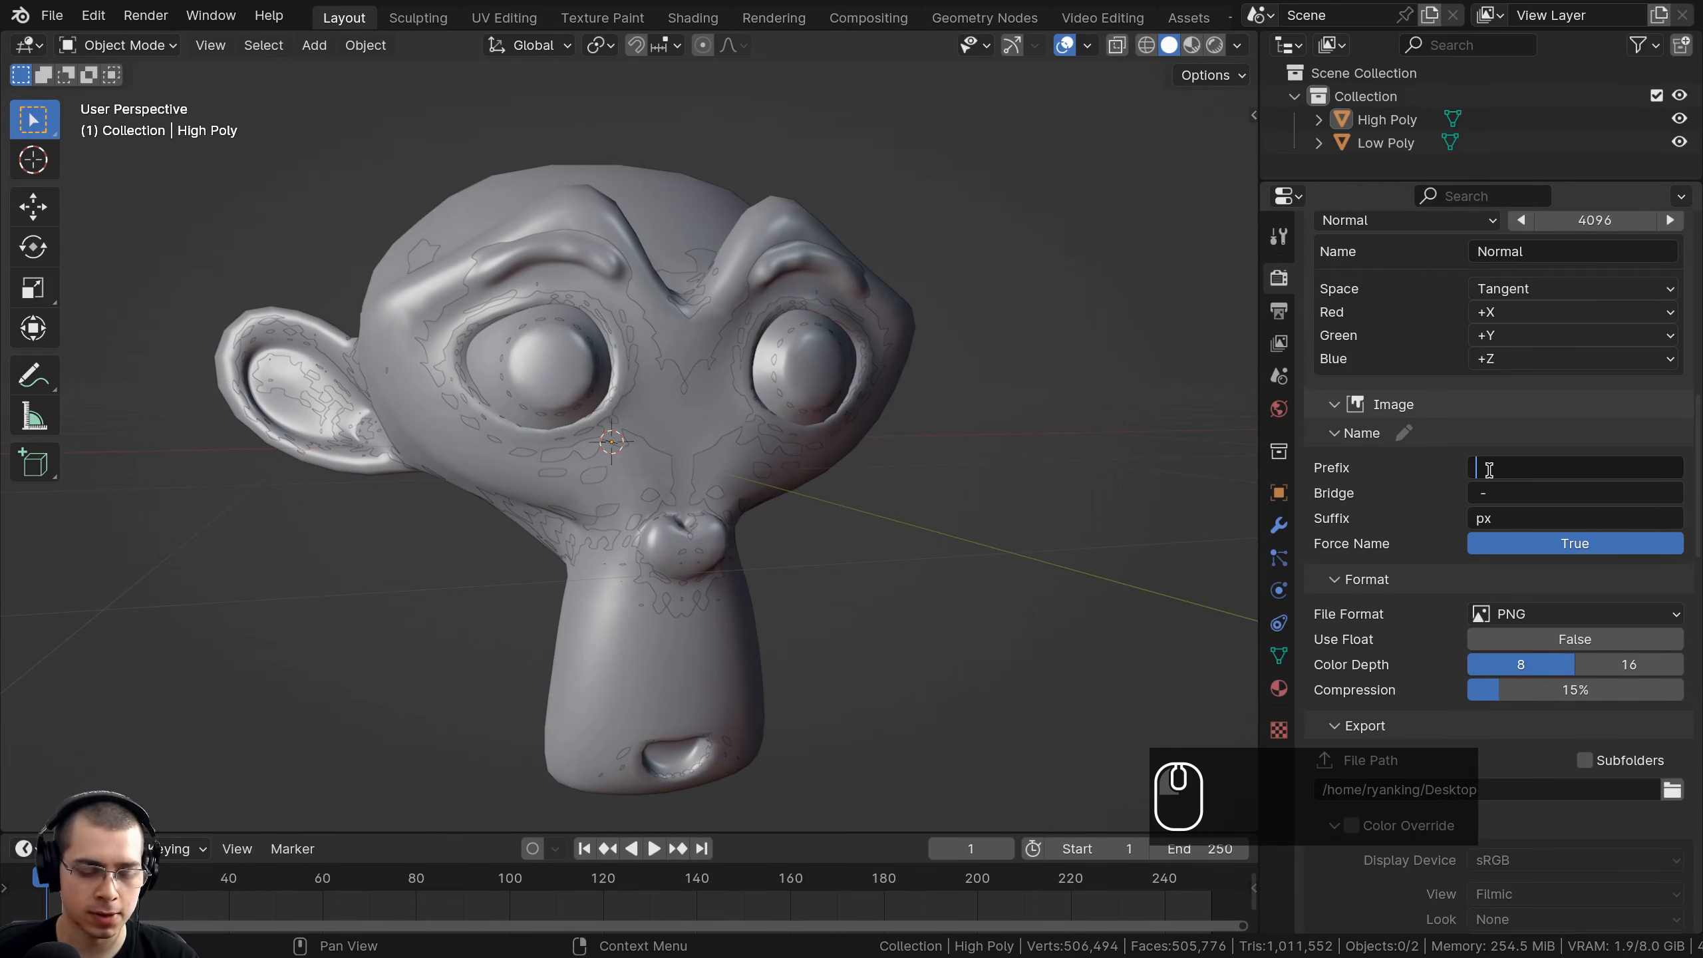
pyautogui.write('Monkey Details')
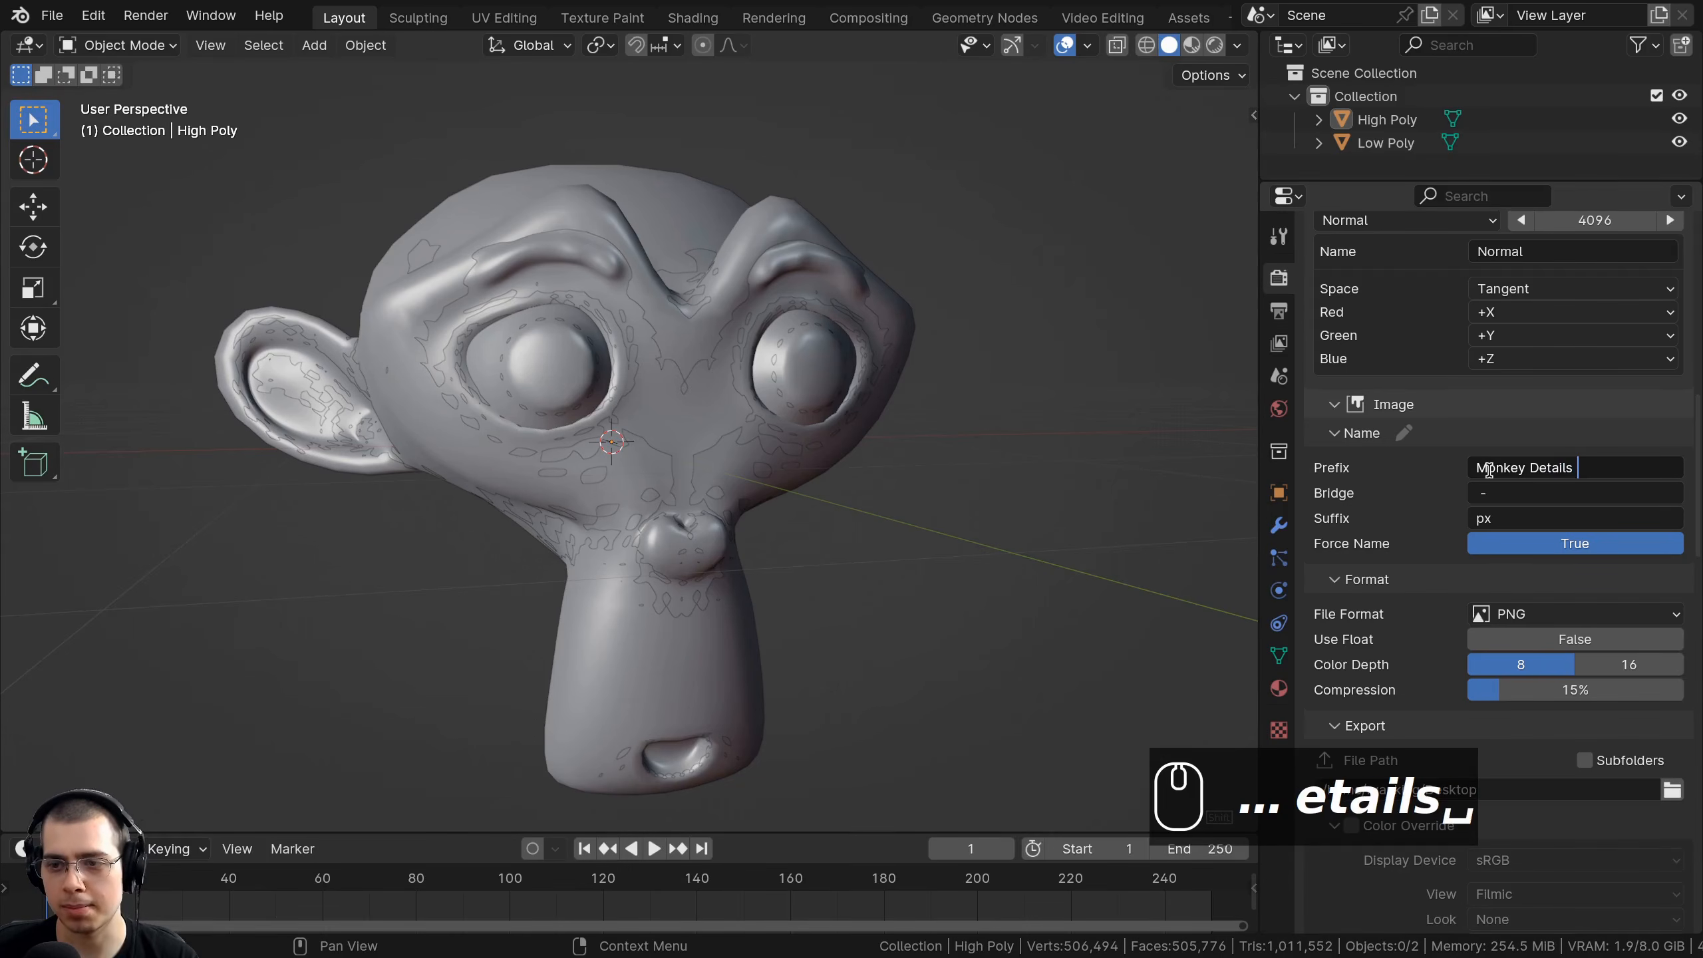
pyautogui.press('Return')
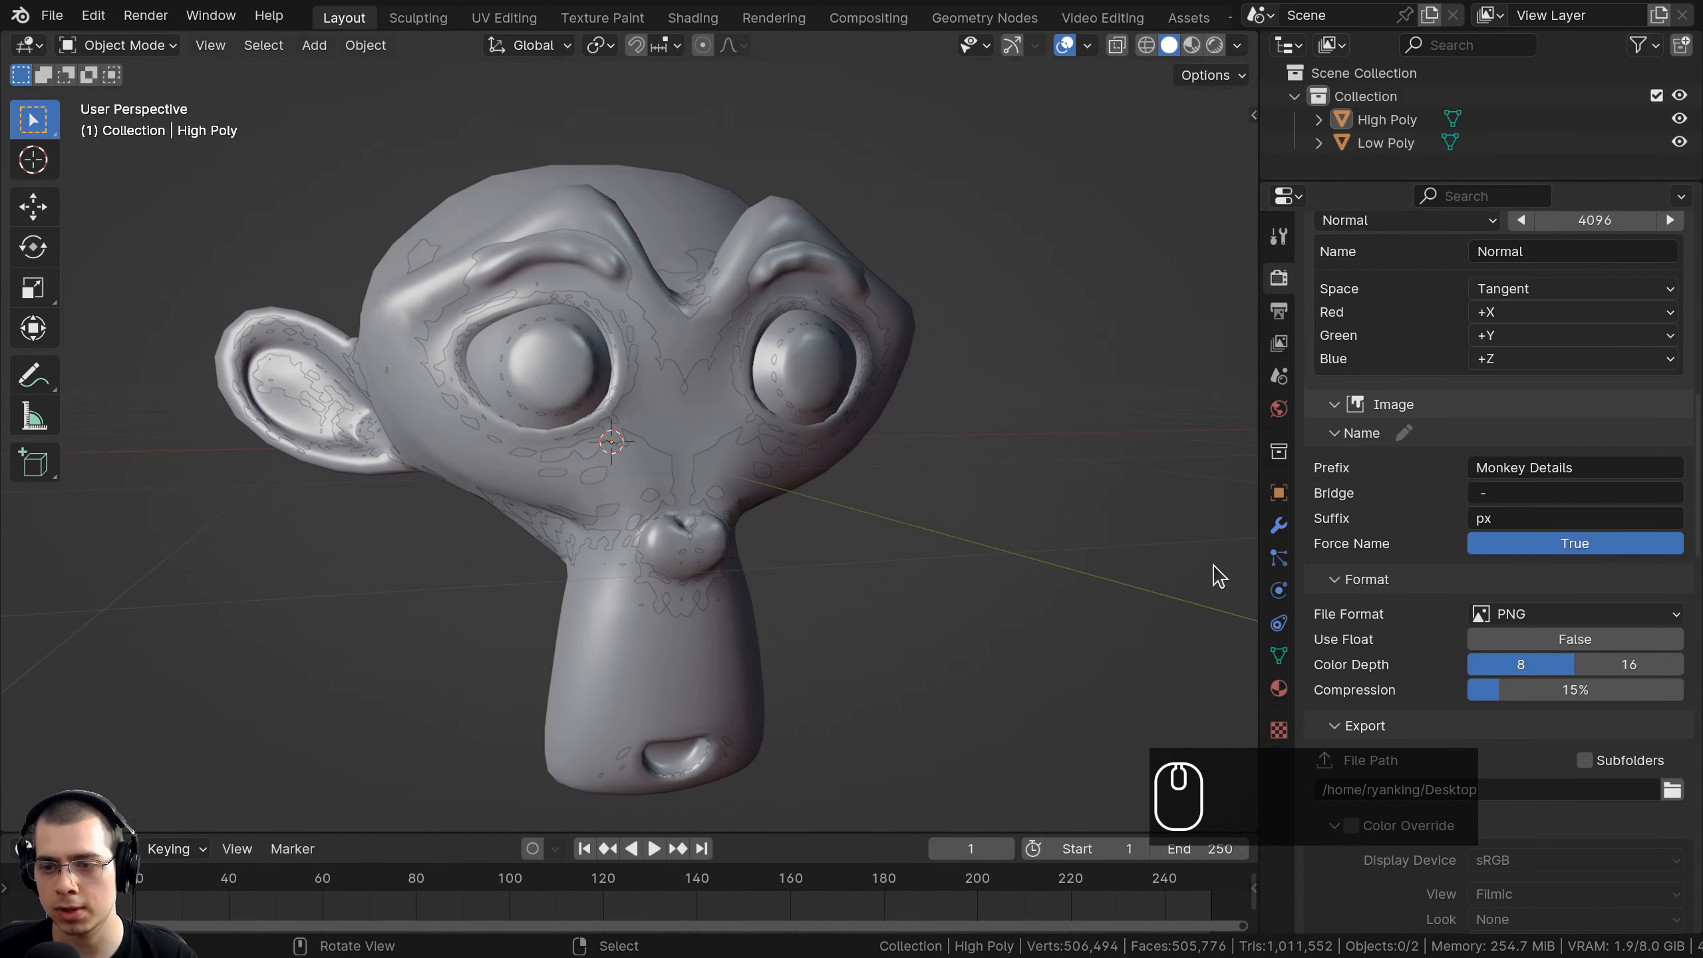
# Set the bake export path to the "High Poly to Low Poly" folder inside "Auto Bake", and save the file.
pyautogui.scroll(-5, 1398, 496)
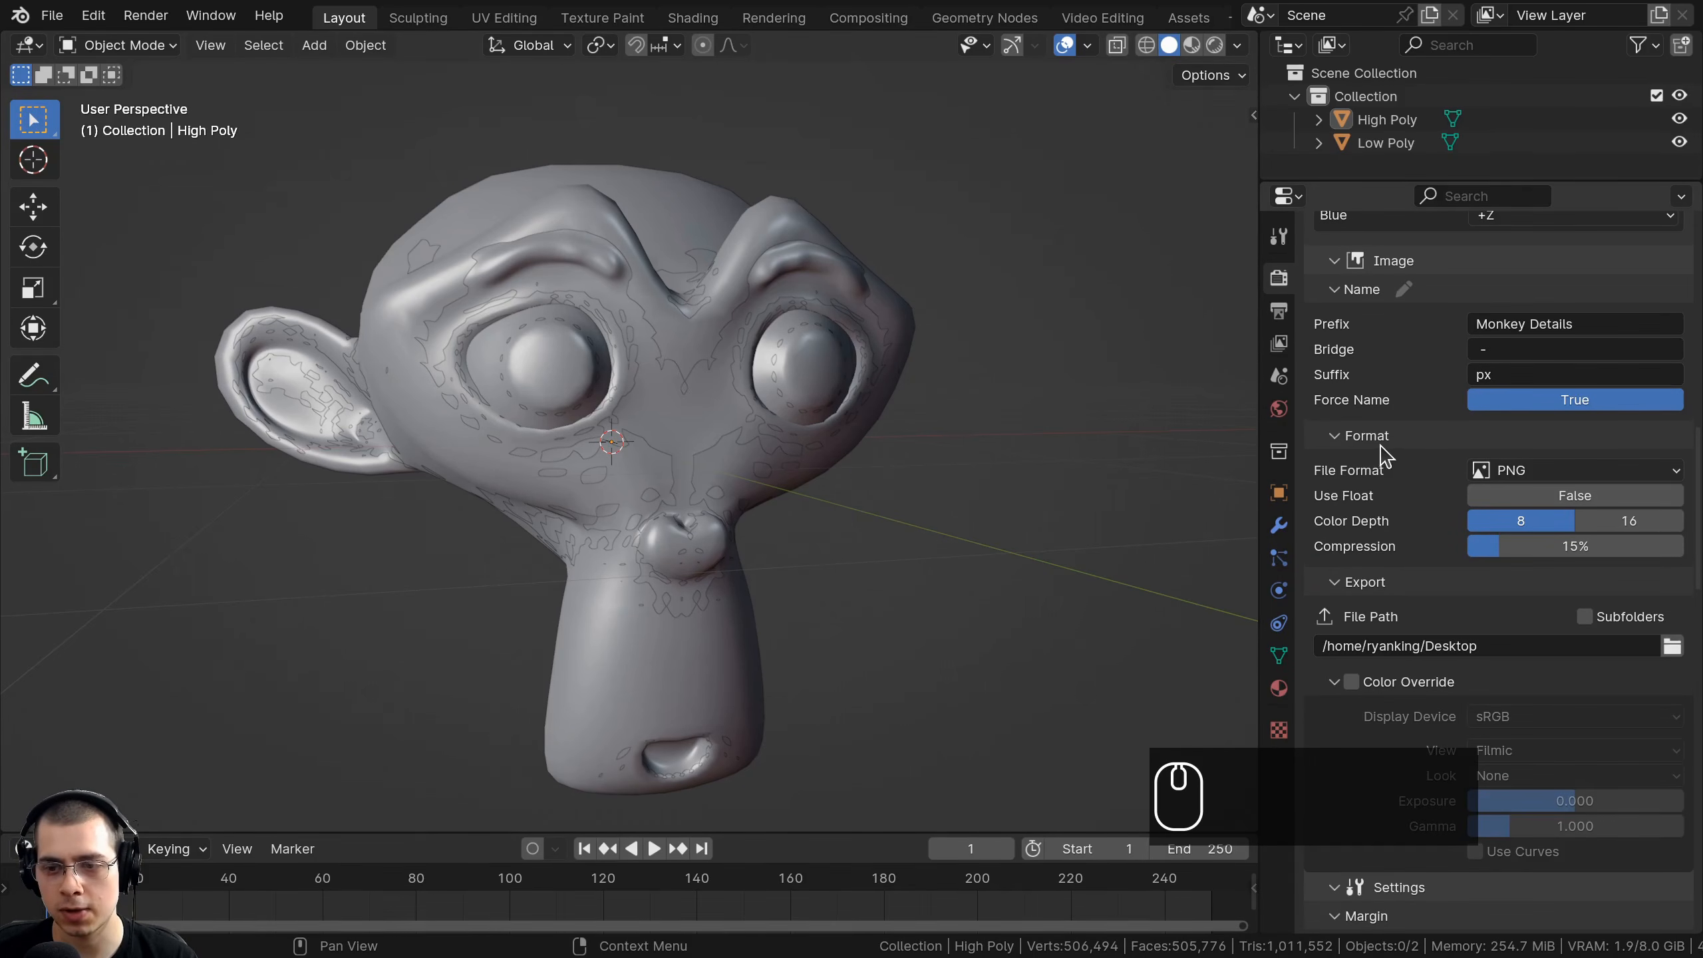
pyautogui.scroll(-3, 1387, 458)
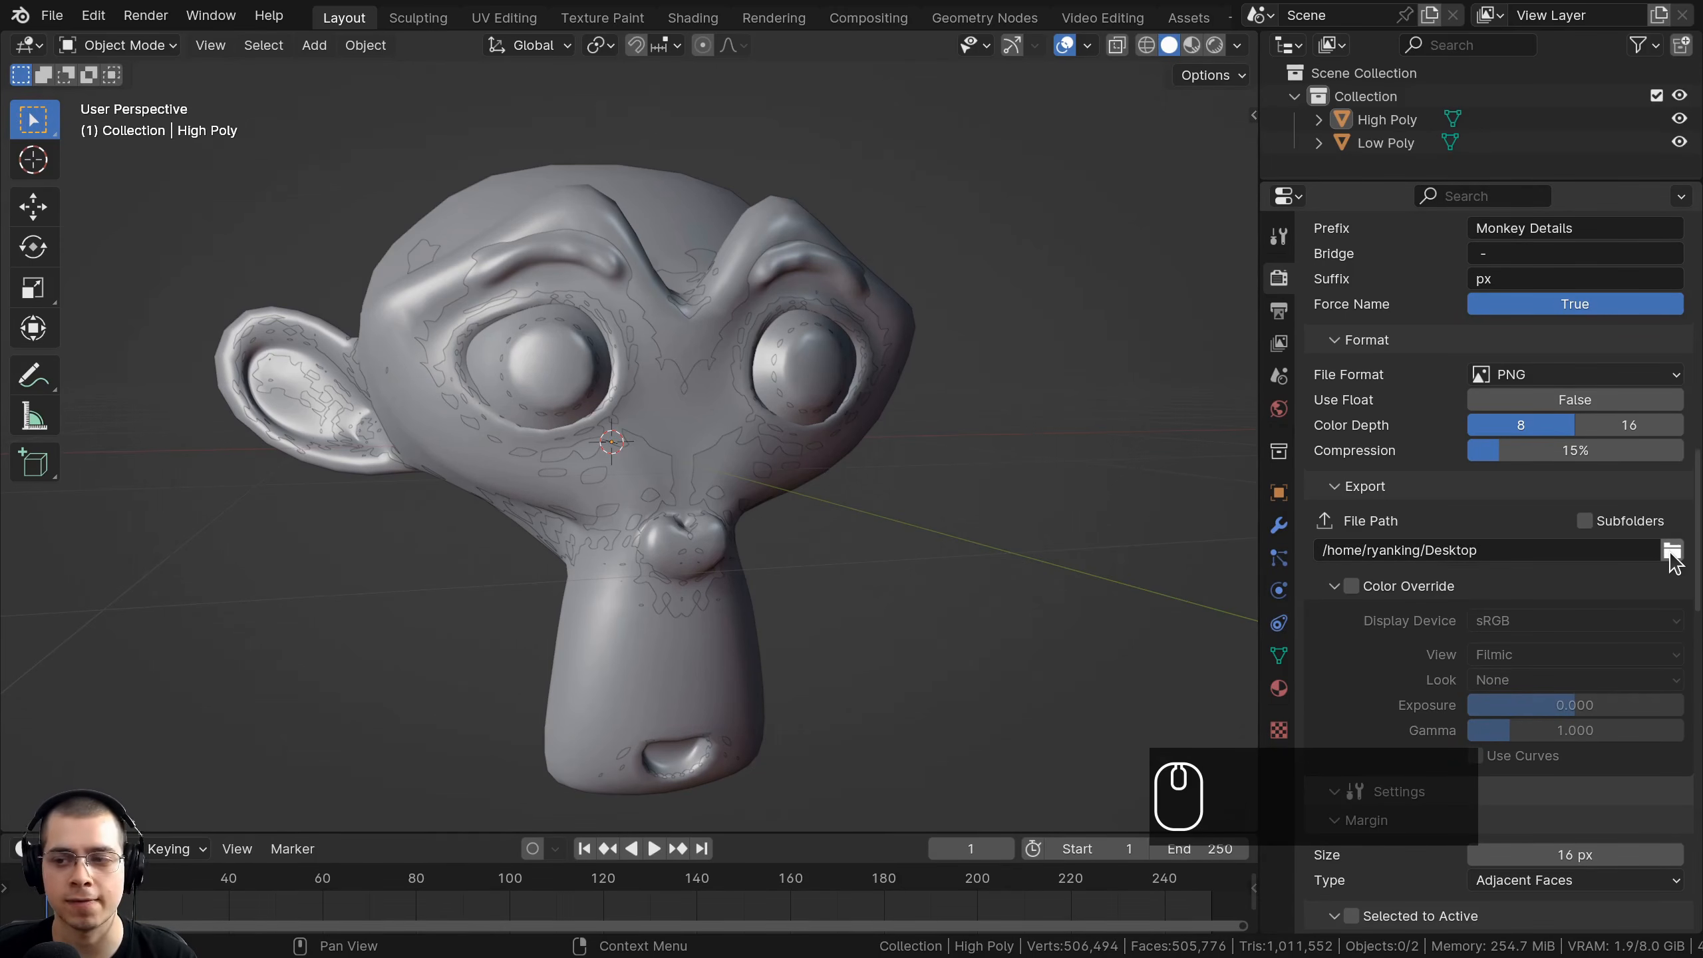
pyautogui.click(1672, 551)
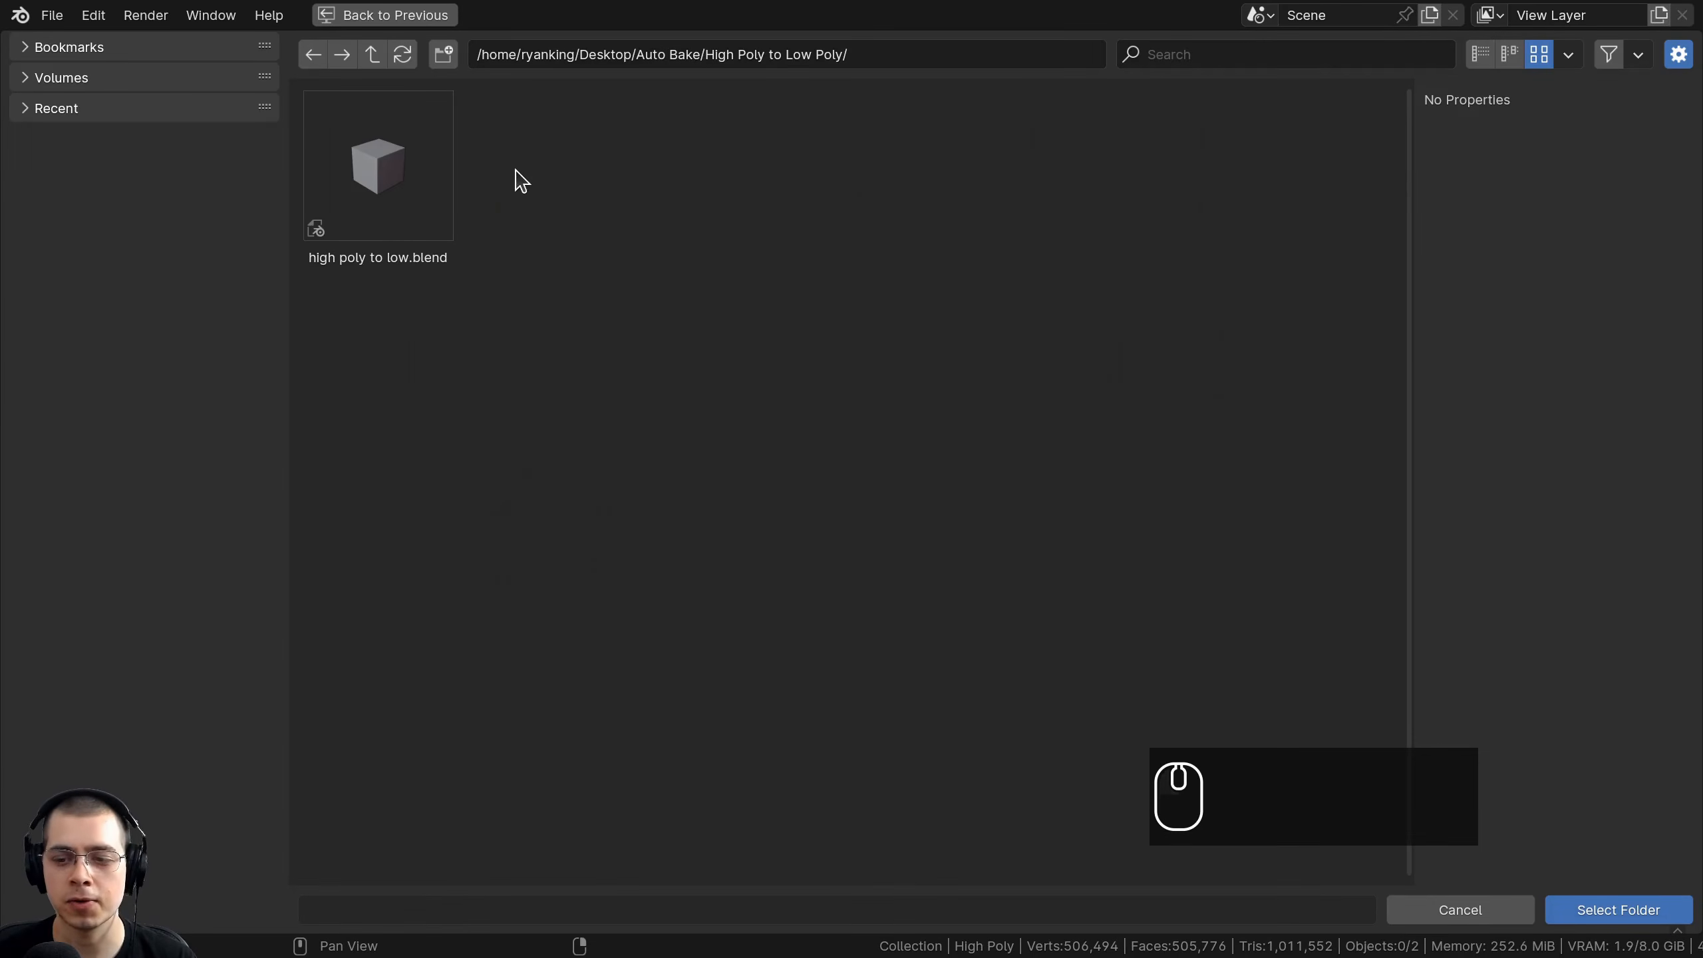
pyautogui.click(1590, 913)
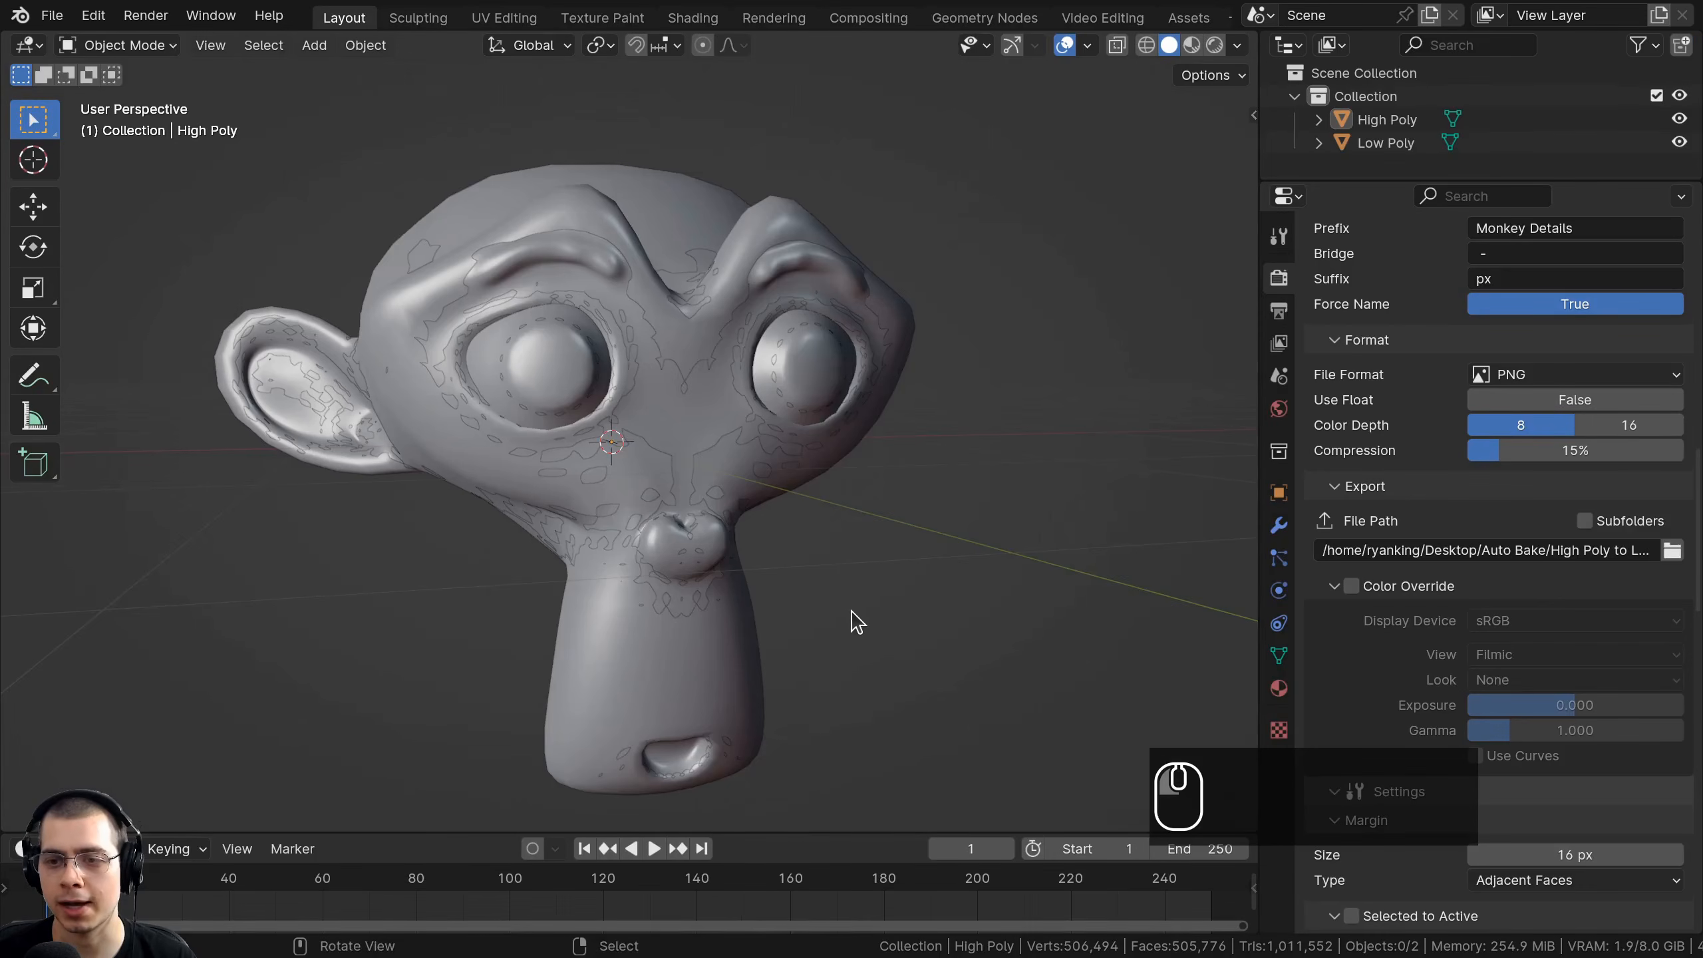
pyautogui.hotkey('ctrl', 's')
# Enable Color Override for the bake export, with Raw as the view and None as the look.
pyautogui.scroll(1, 1409, 497)
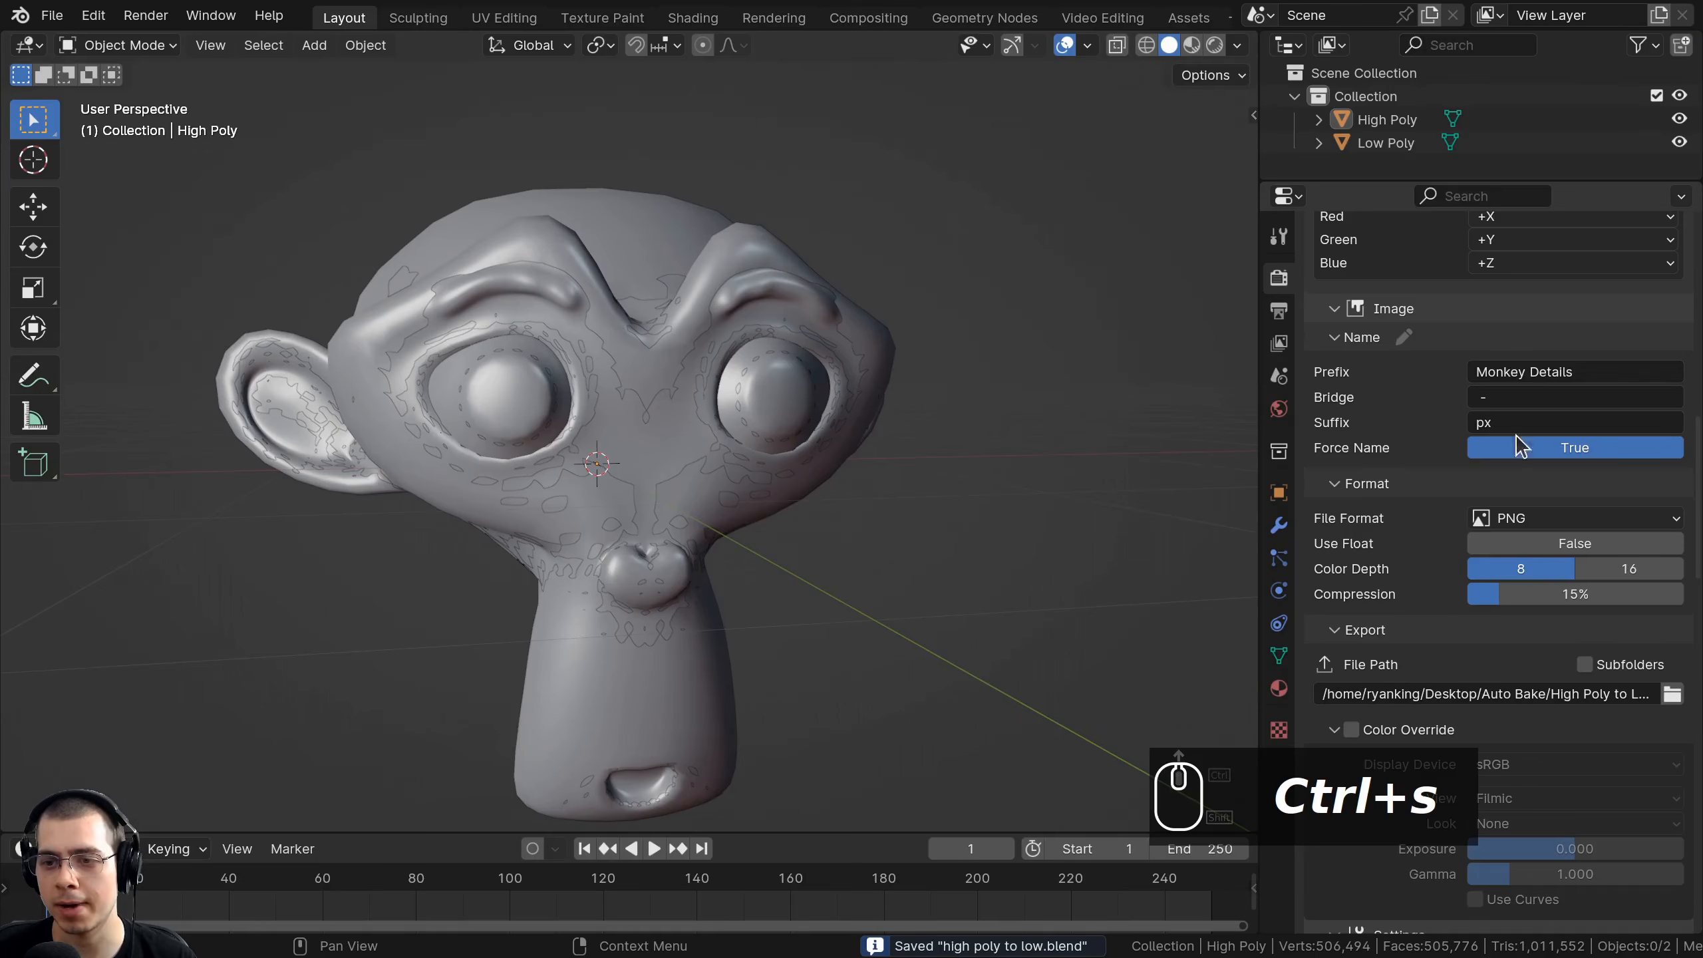
pyautogui.scroll(-3, 1543, 671)
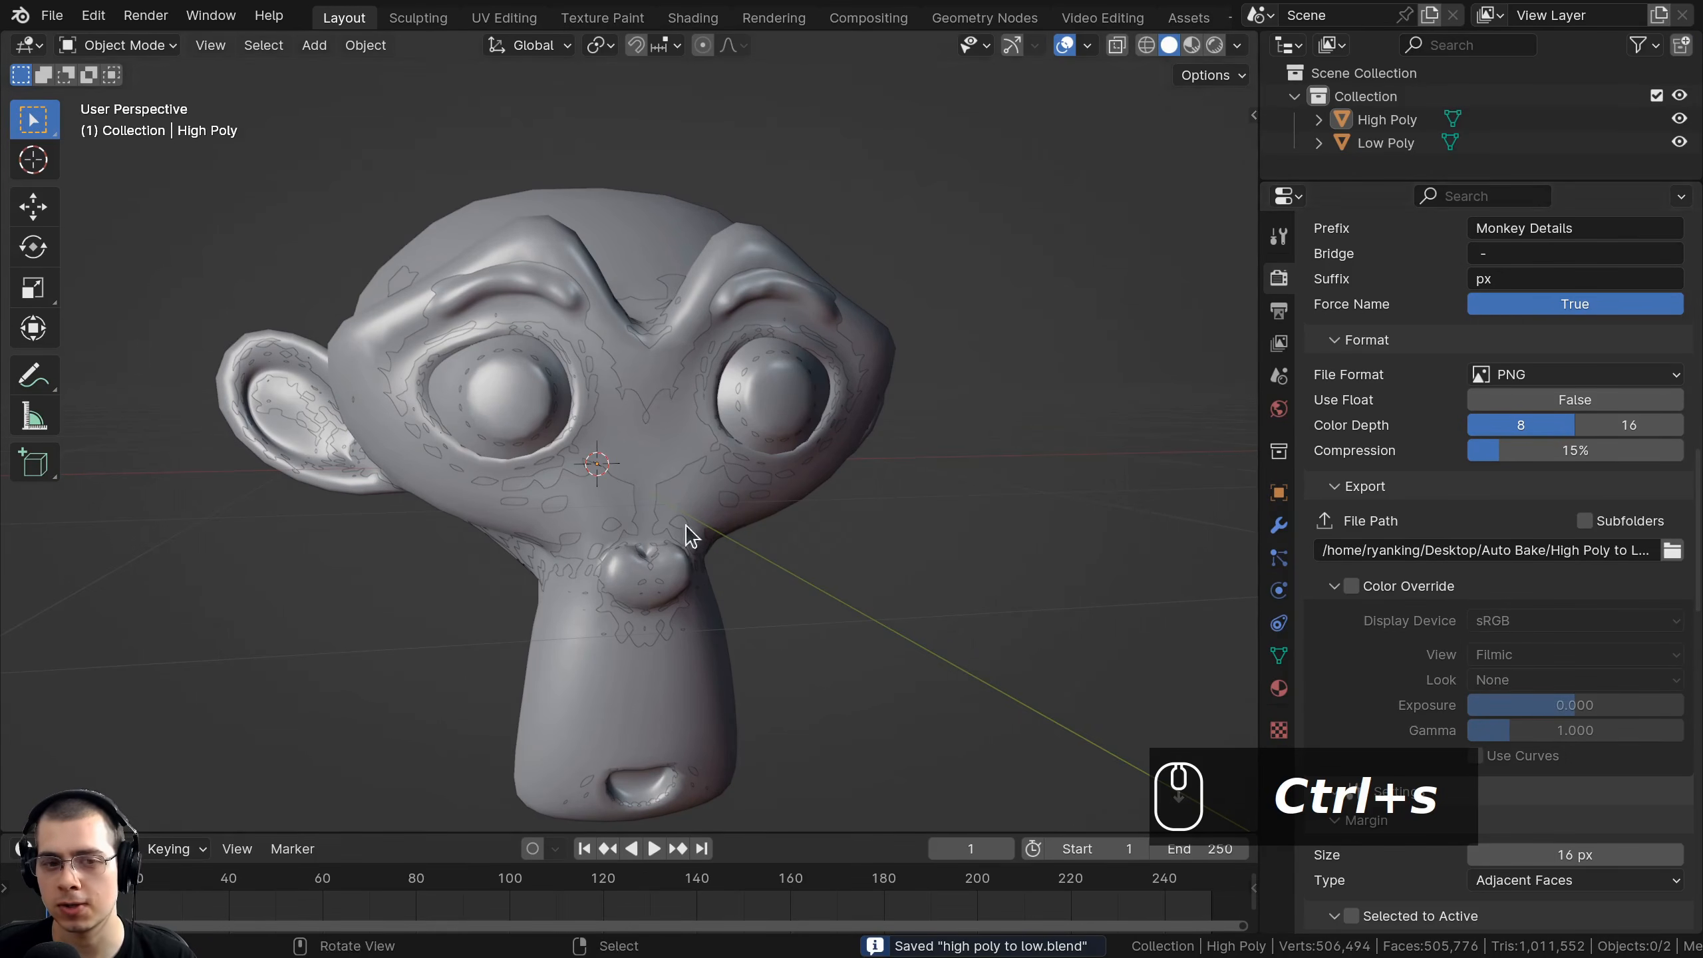
pyautogui.scroll(3, 1485, 624)
pyautogui.scroll(7, 1485, 624)
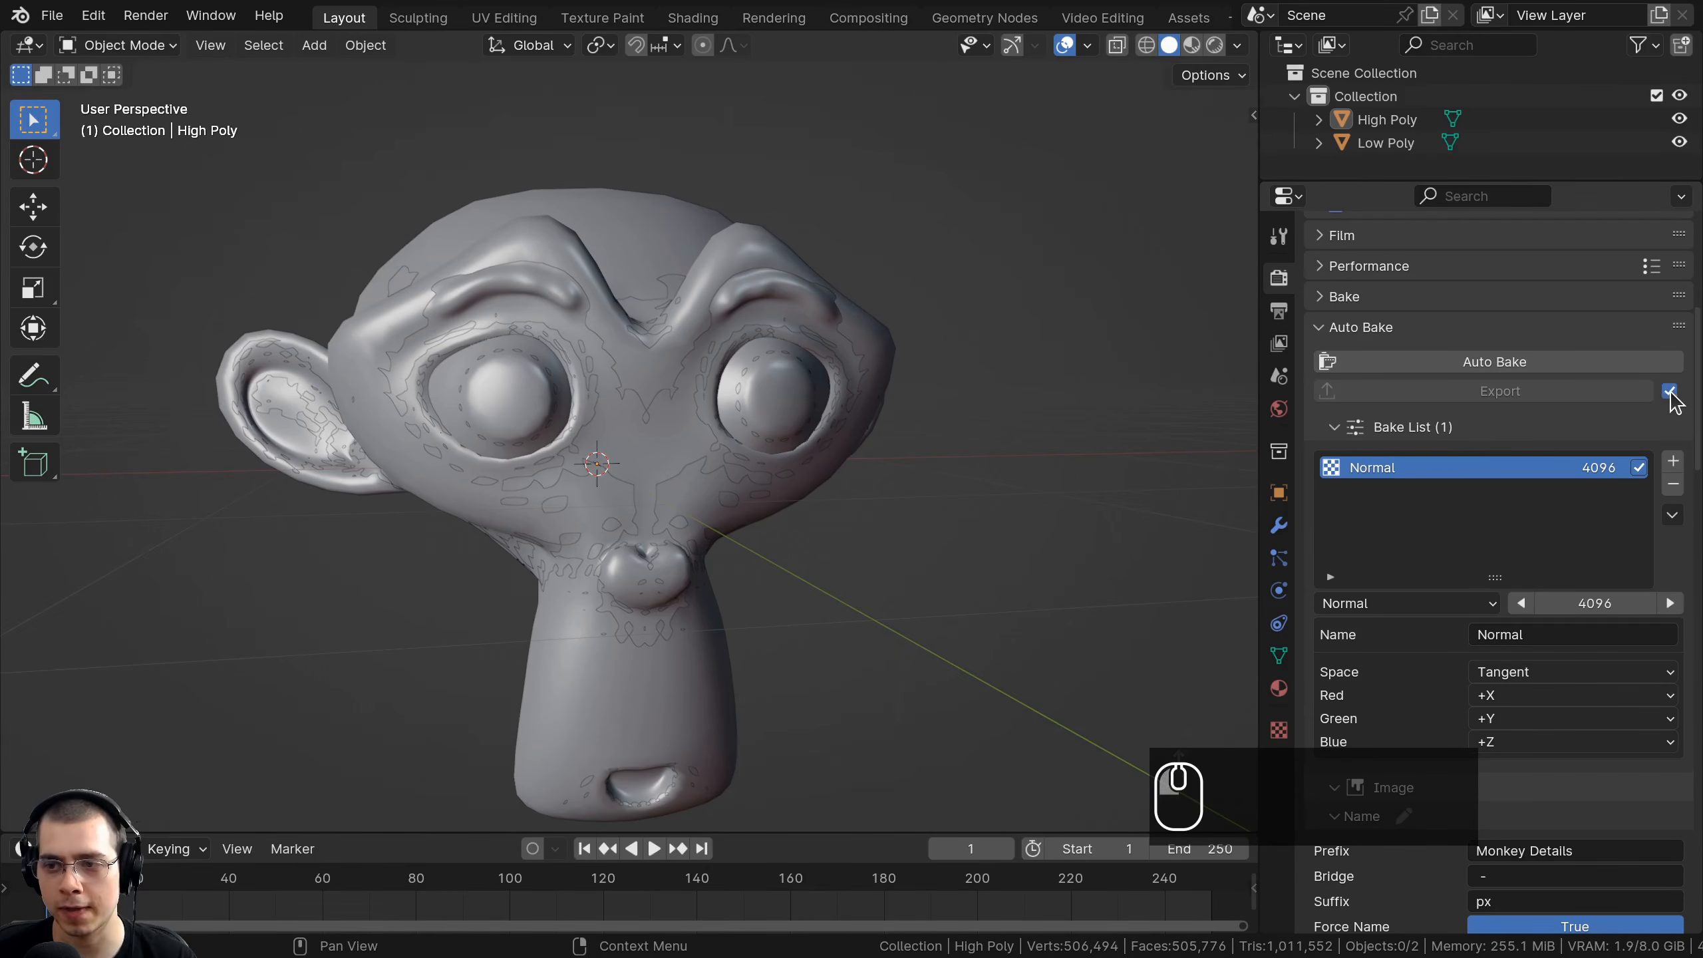
pyautogui.scroll(-12, 1500, 392)
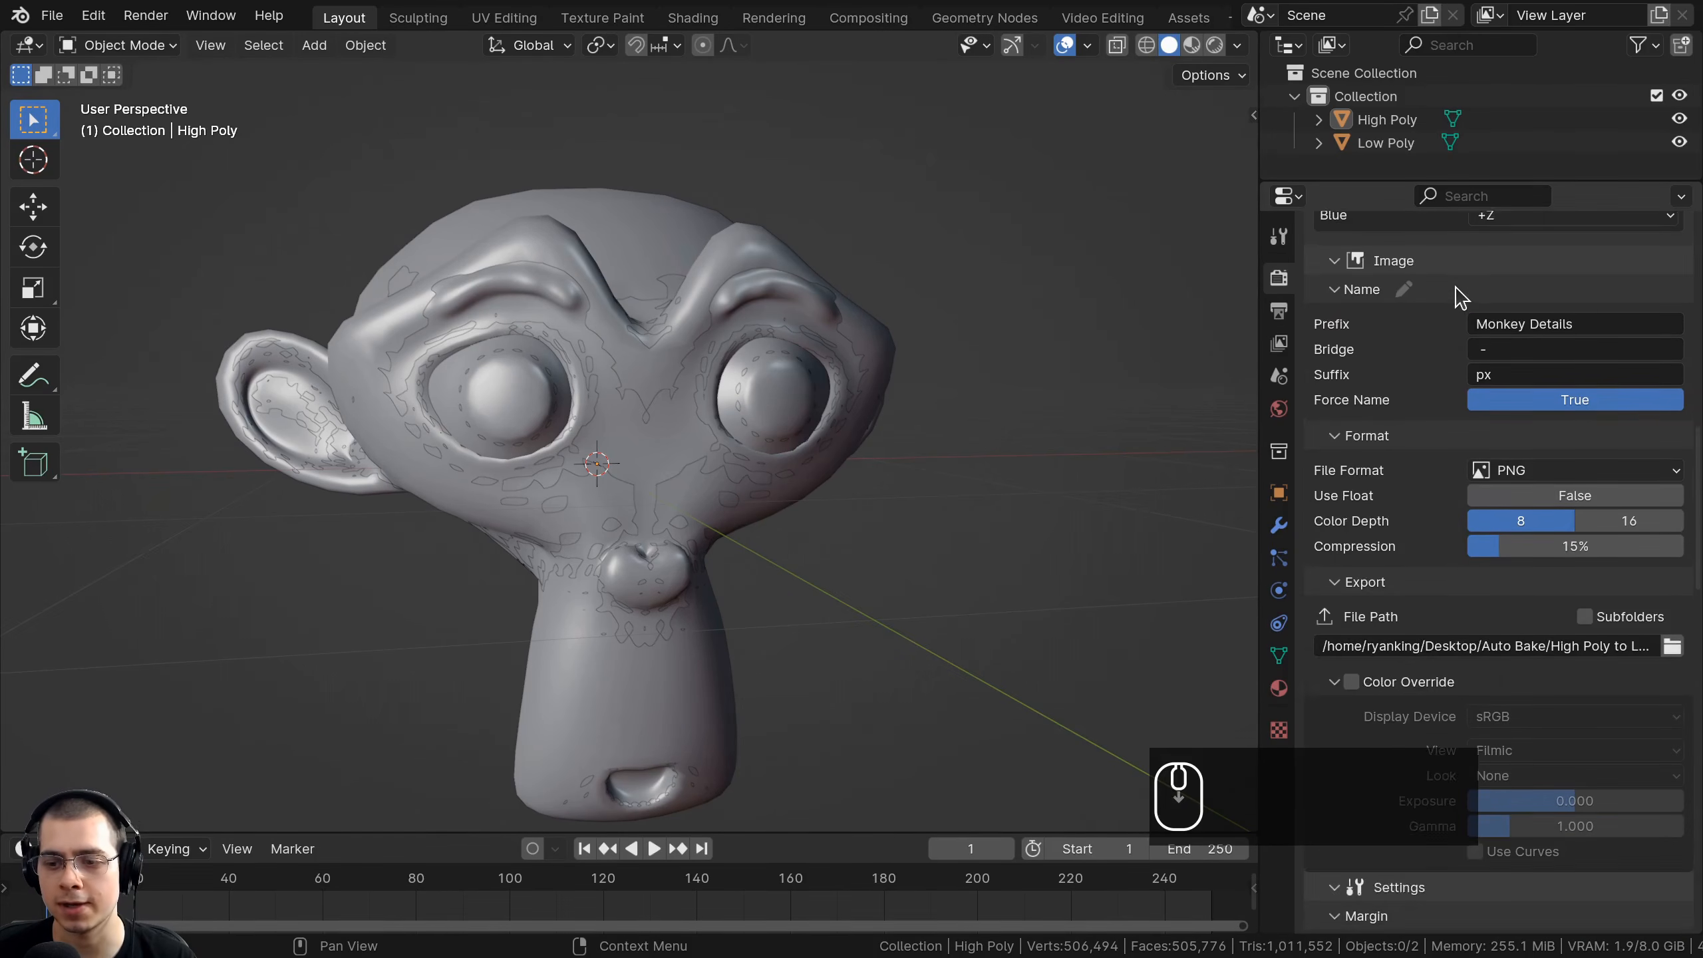
pyautogui.scroll(-2, 1324, 602)
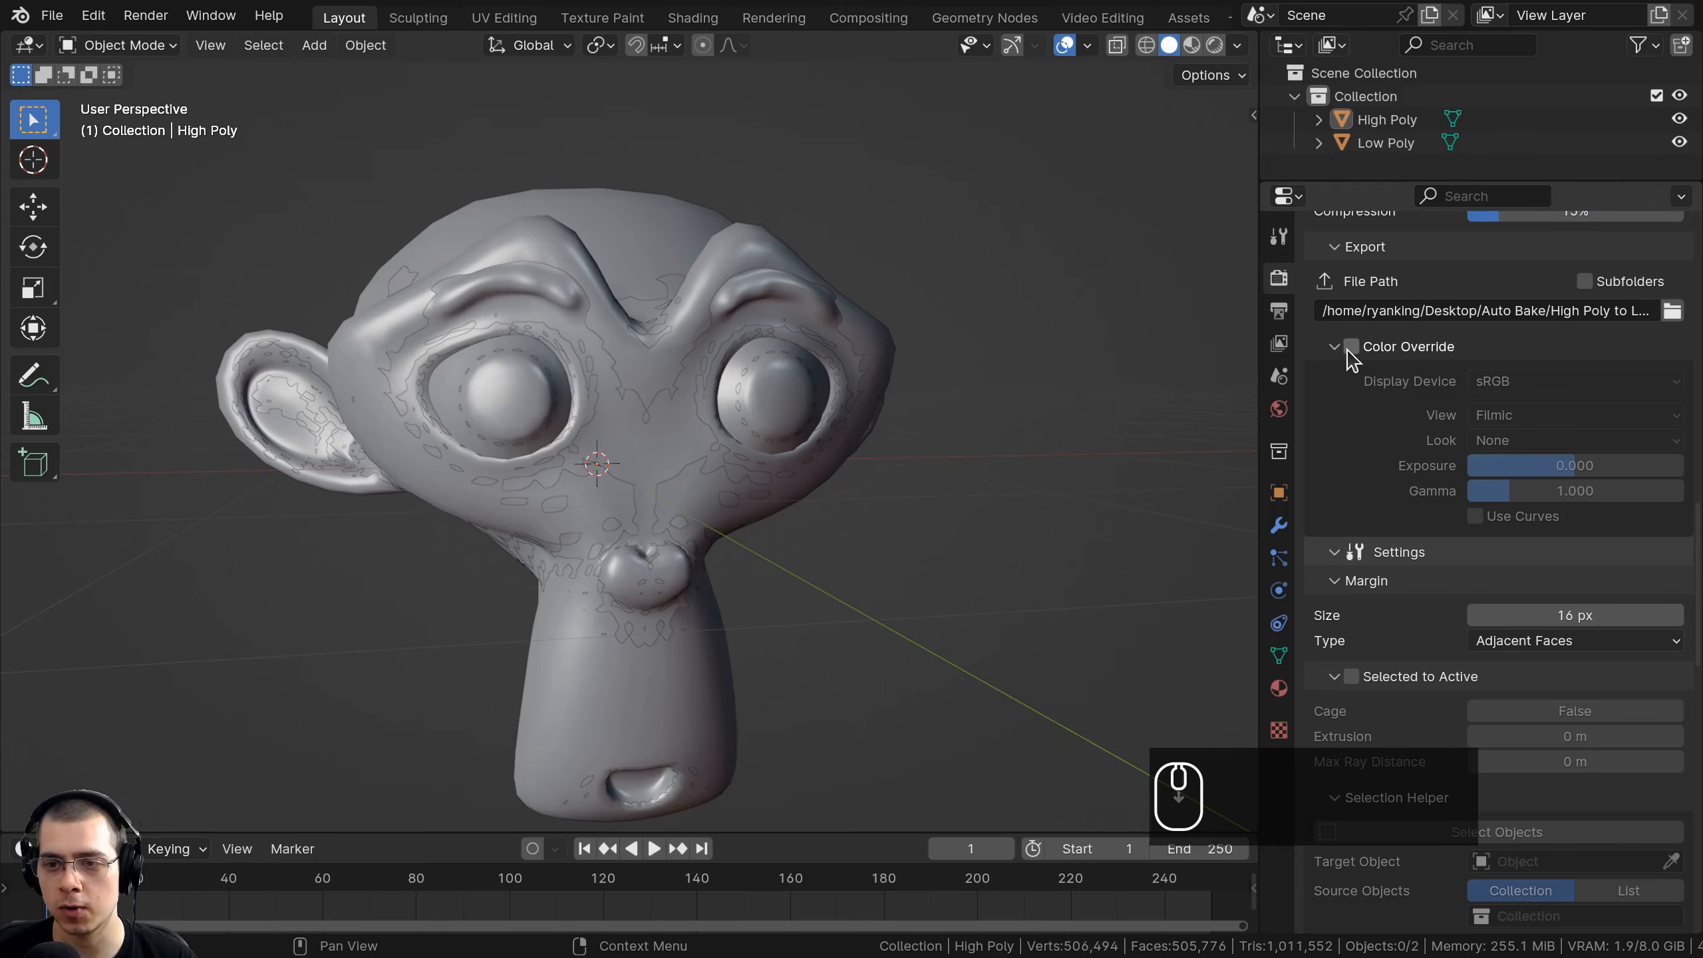
pyautogui.click(1351, 347)
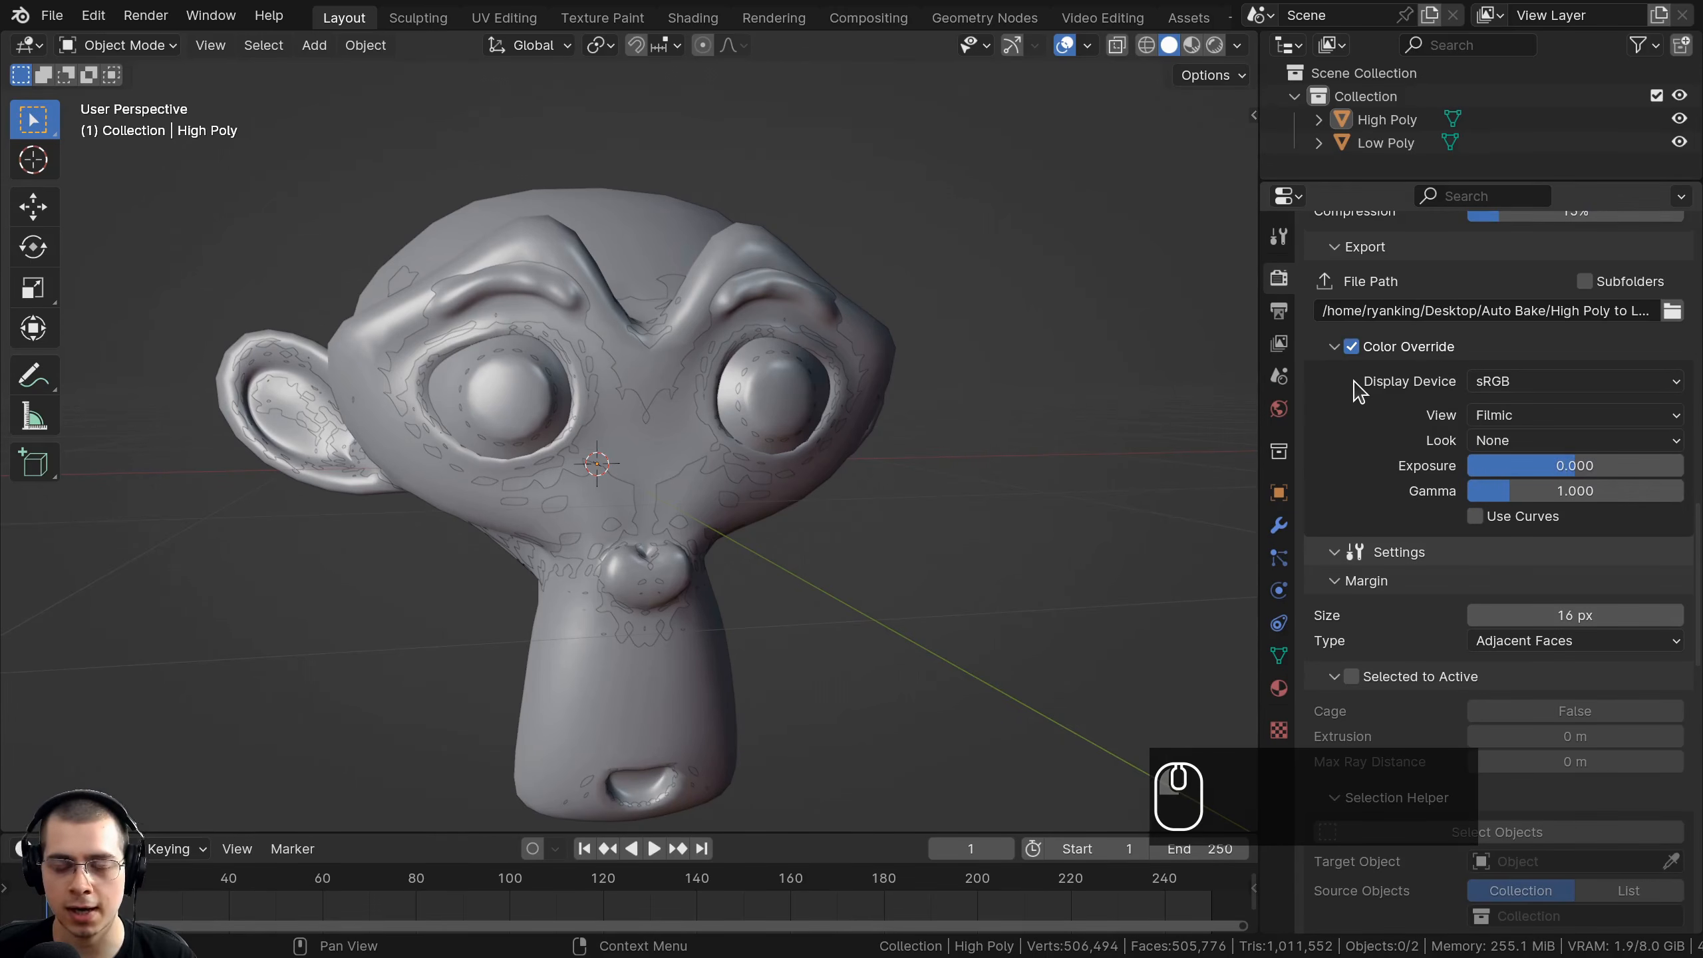
pyautogui.scroll(-1, 1447, 433)
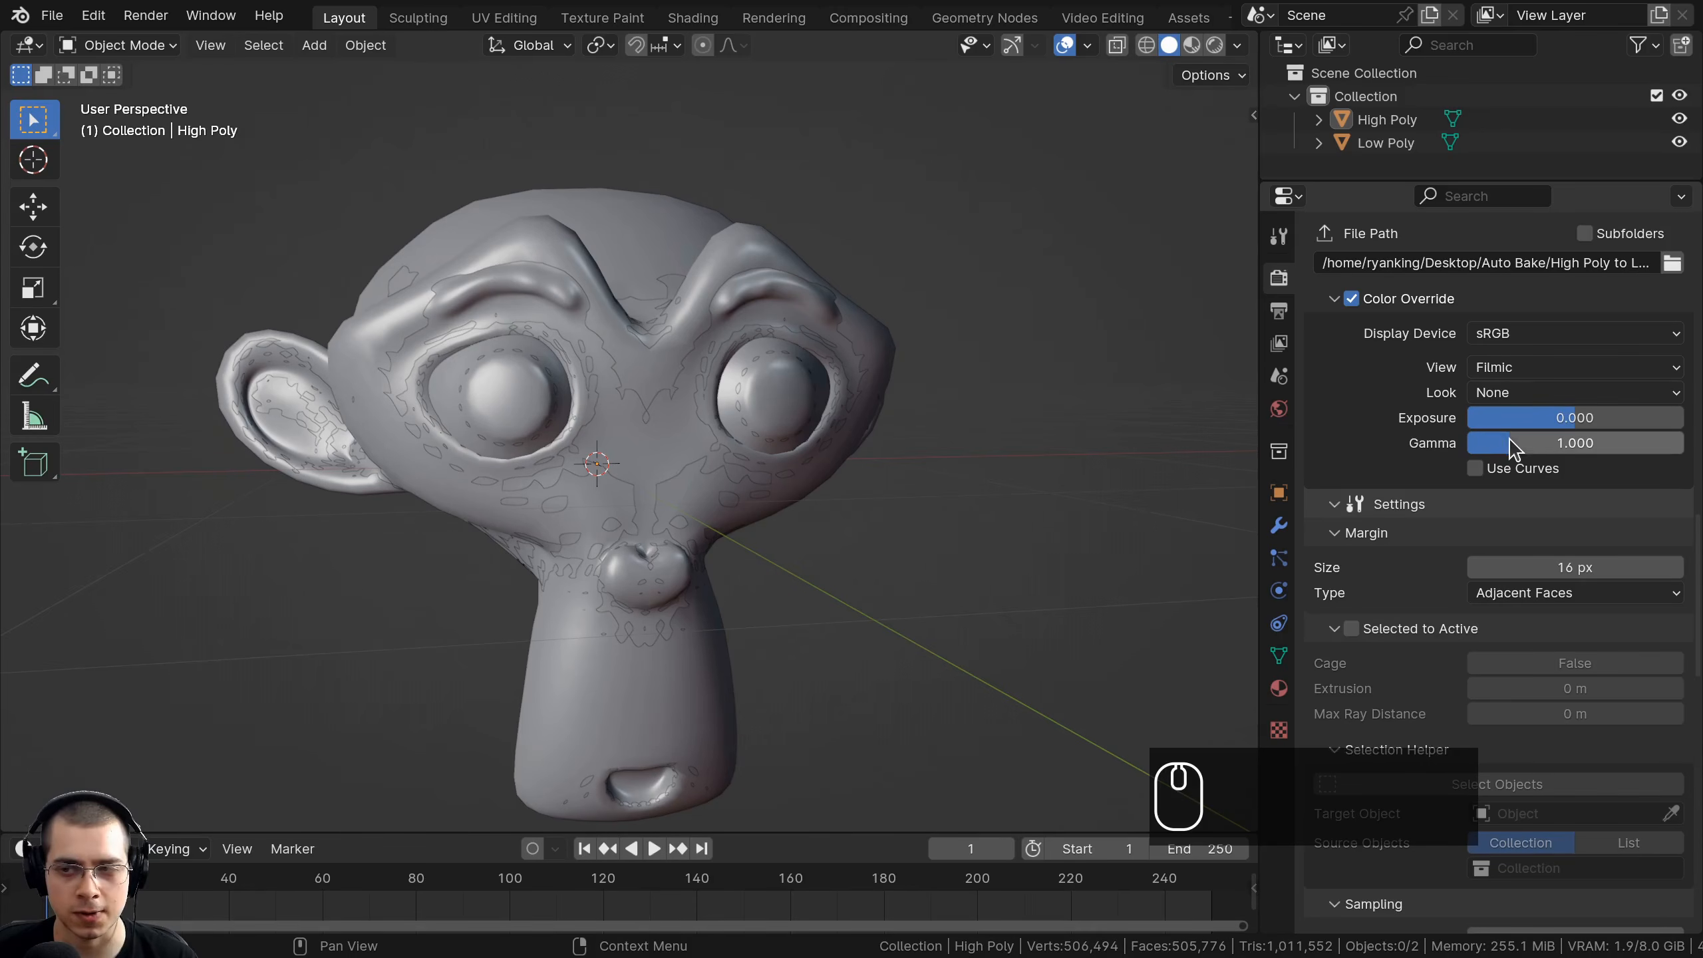
pyautogui.click(1483, 369)
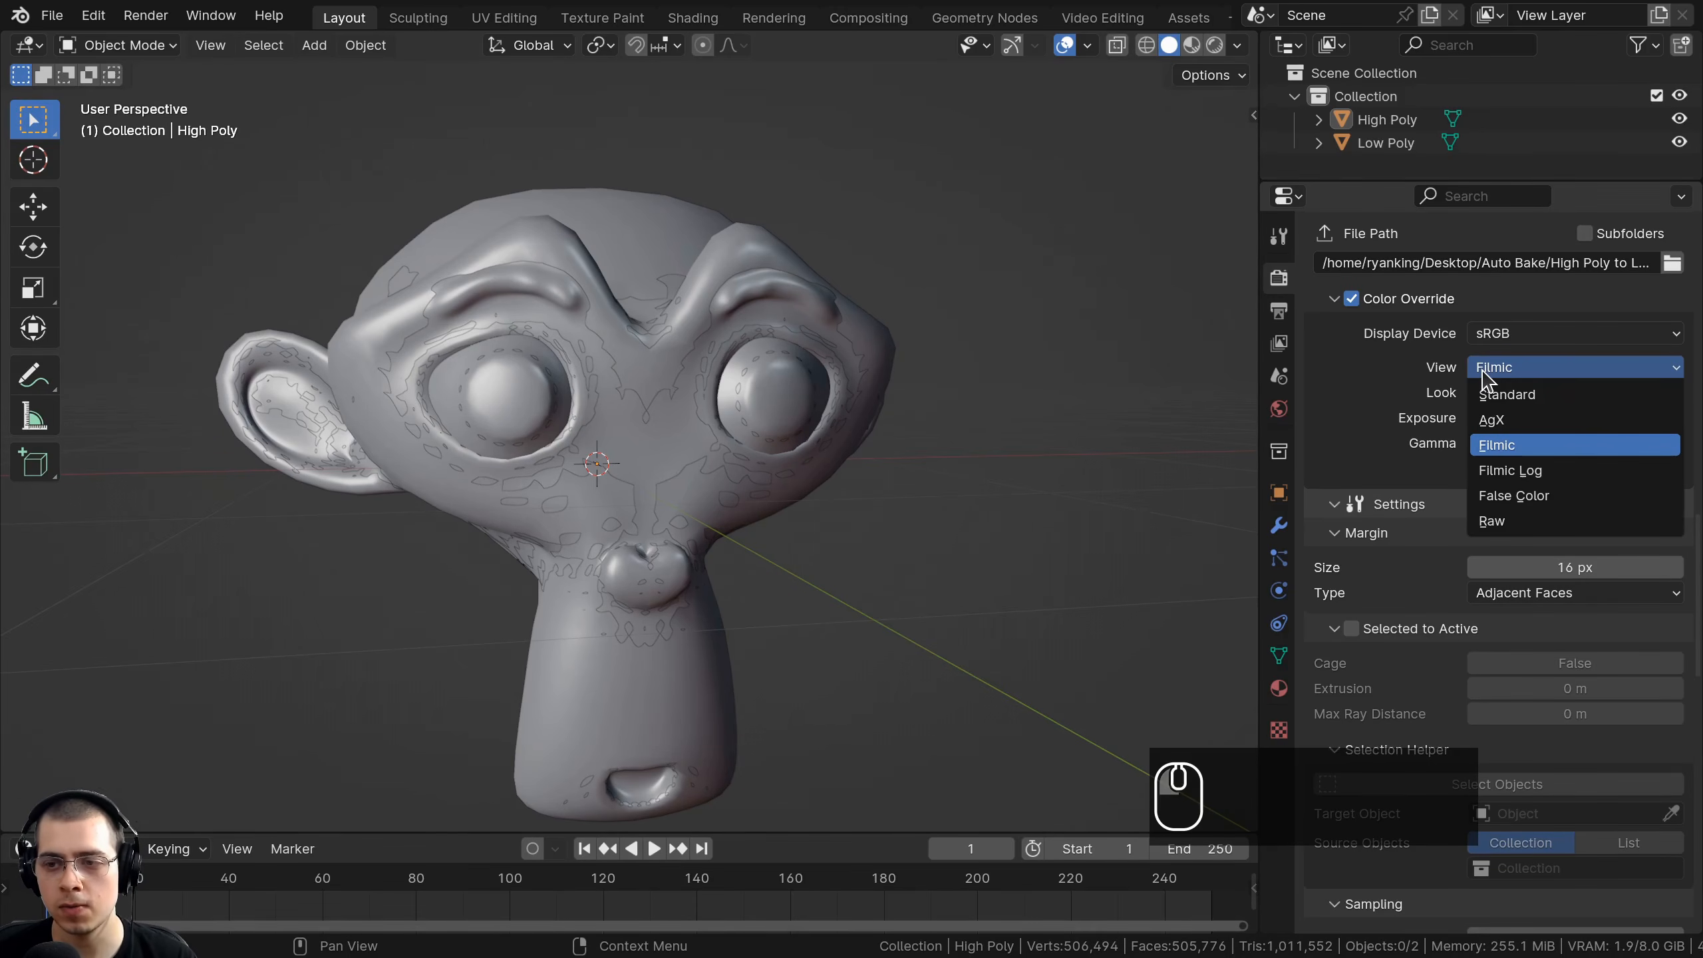
pyautogui.click(1511, 523)
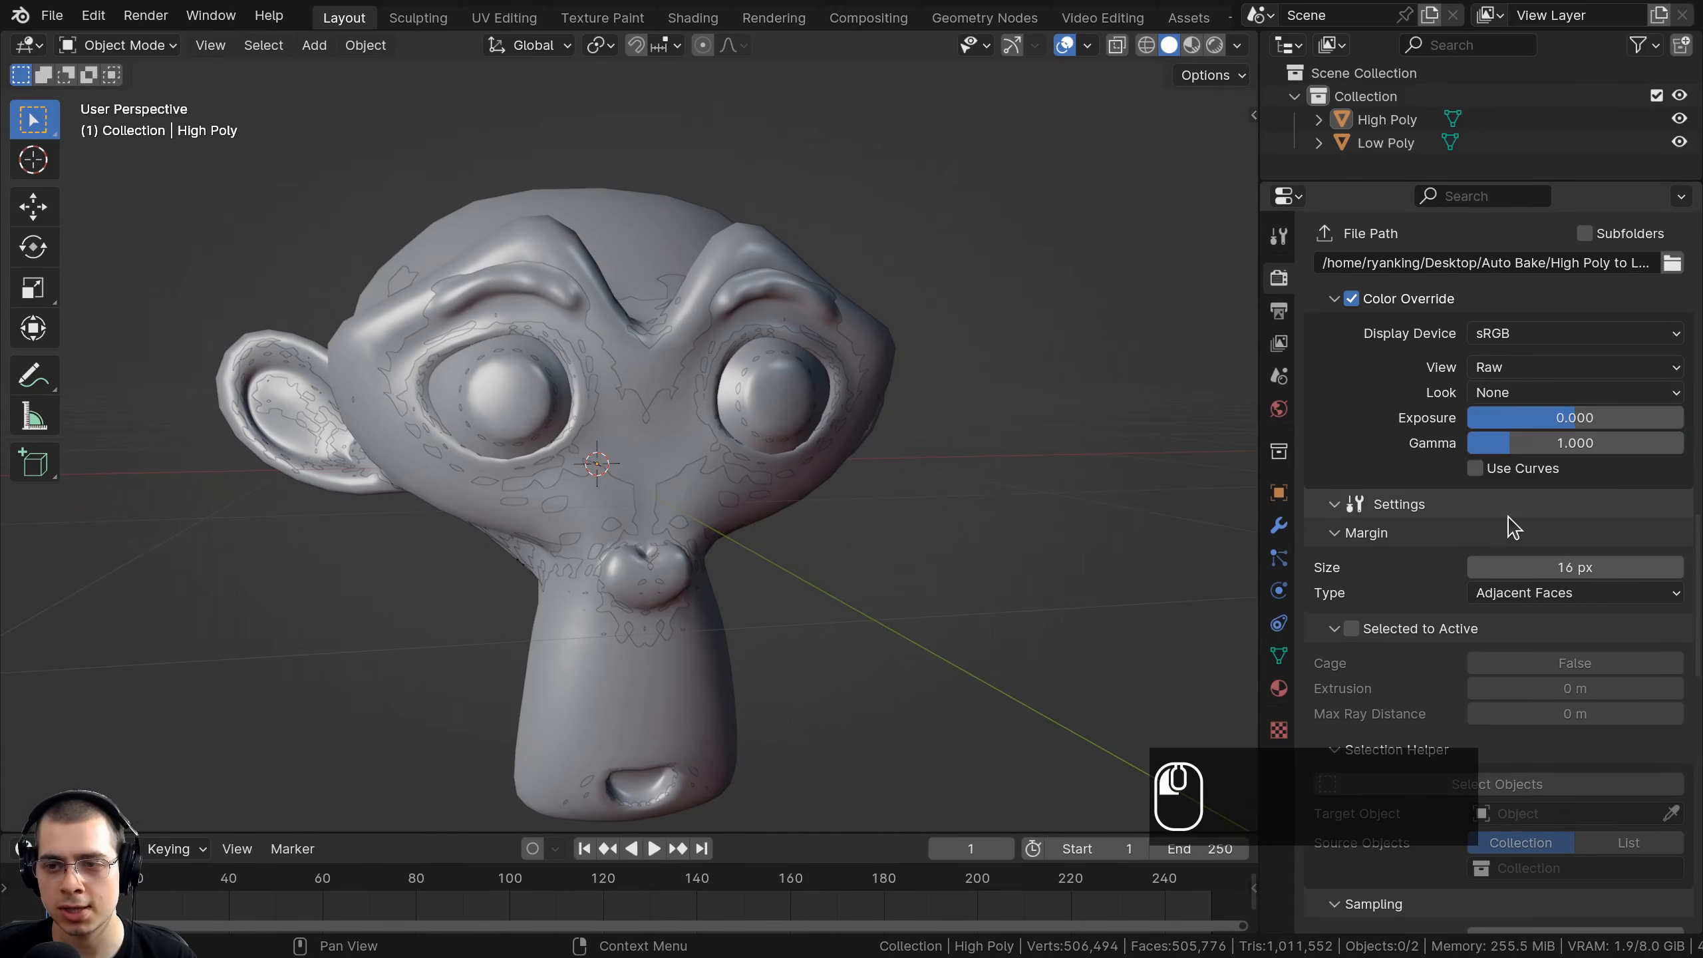
pyautogui.click(1505, 396)
pyautogui.click(1502, 420)
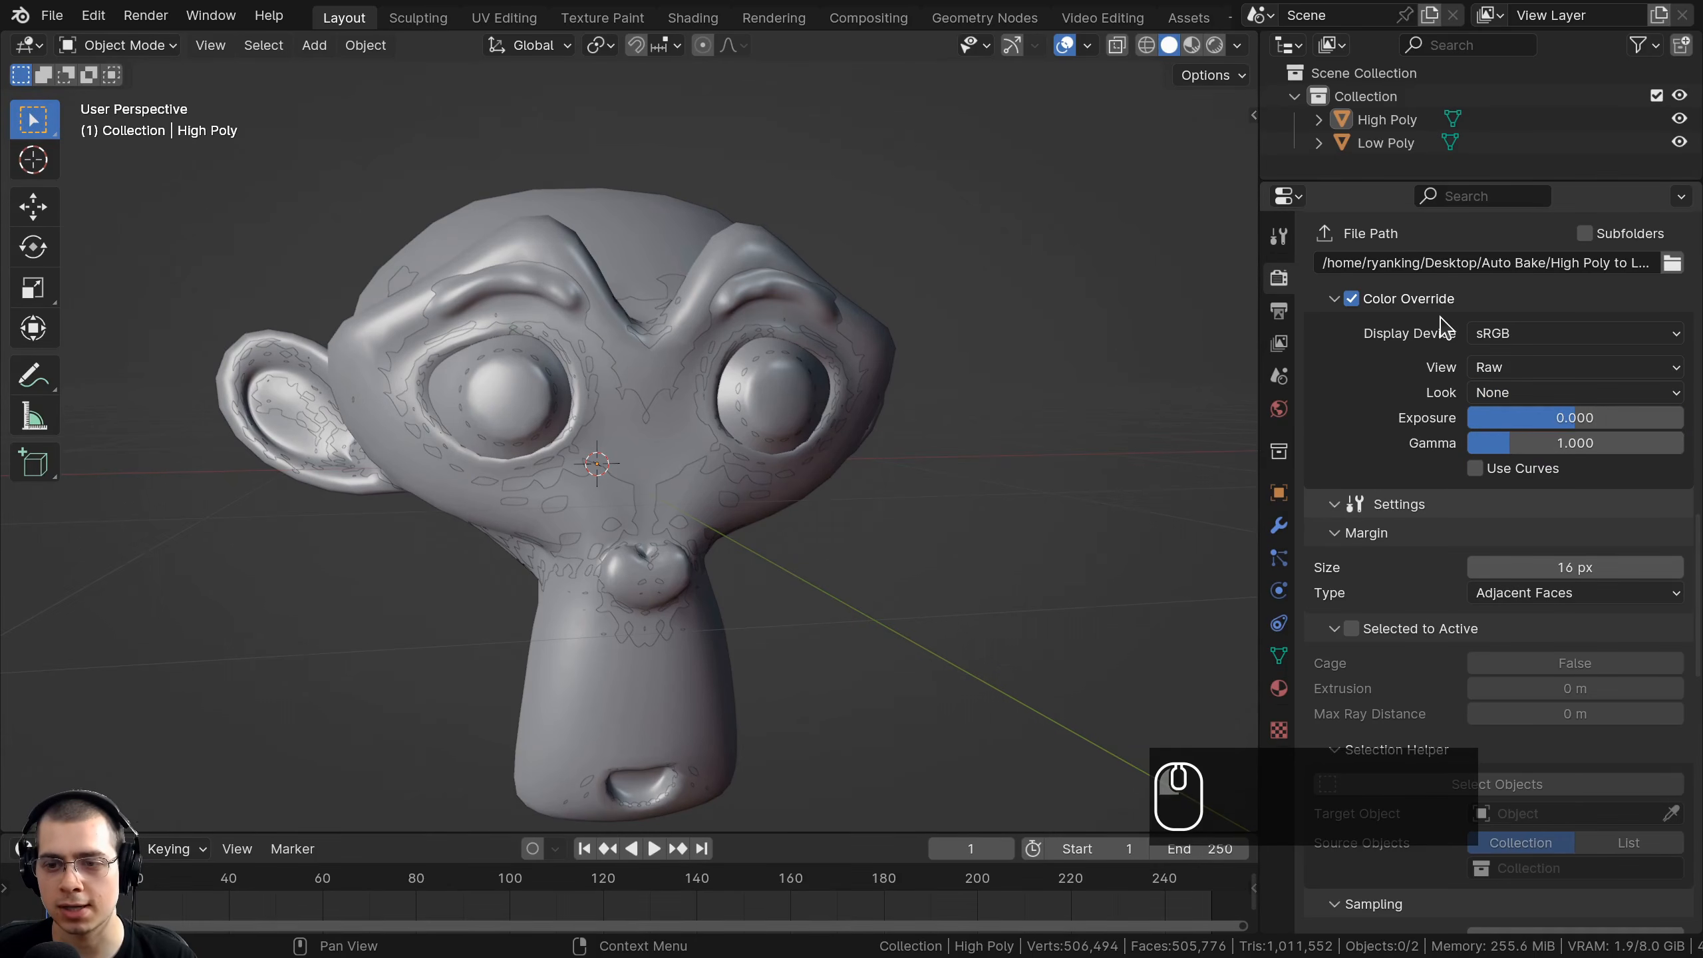
# Set the bake margin size to 8 px.
pyautogui.scroll(-3, 1374, 456)
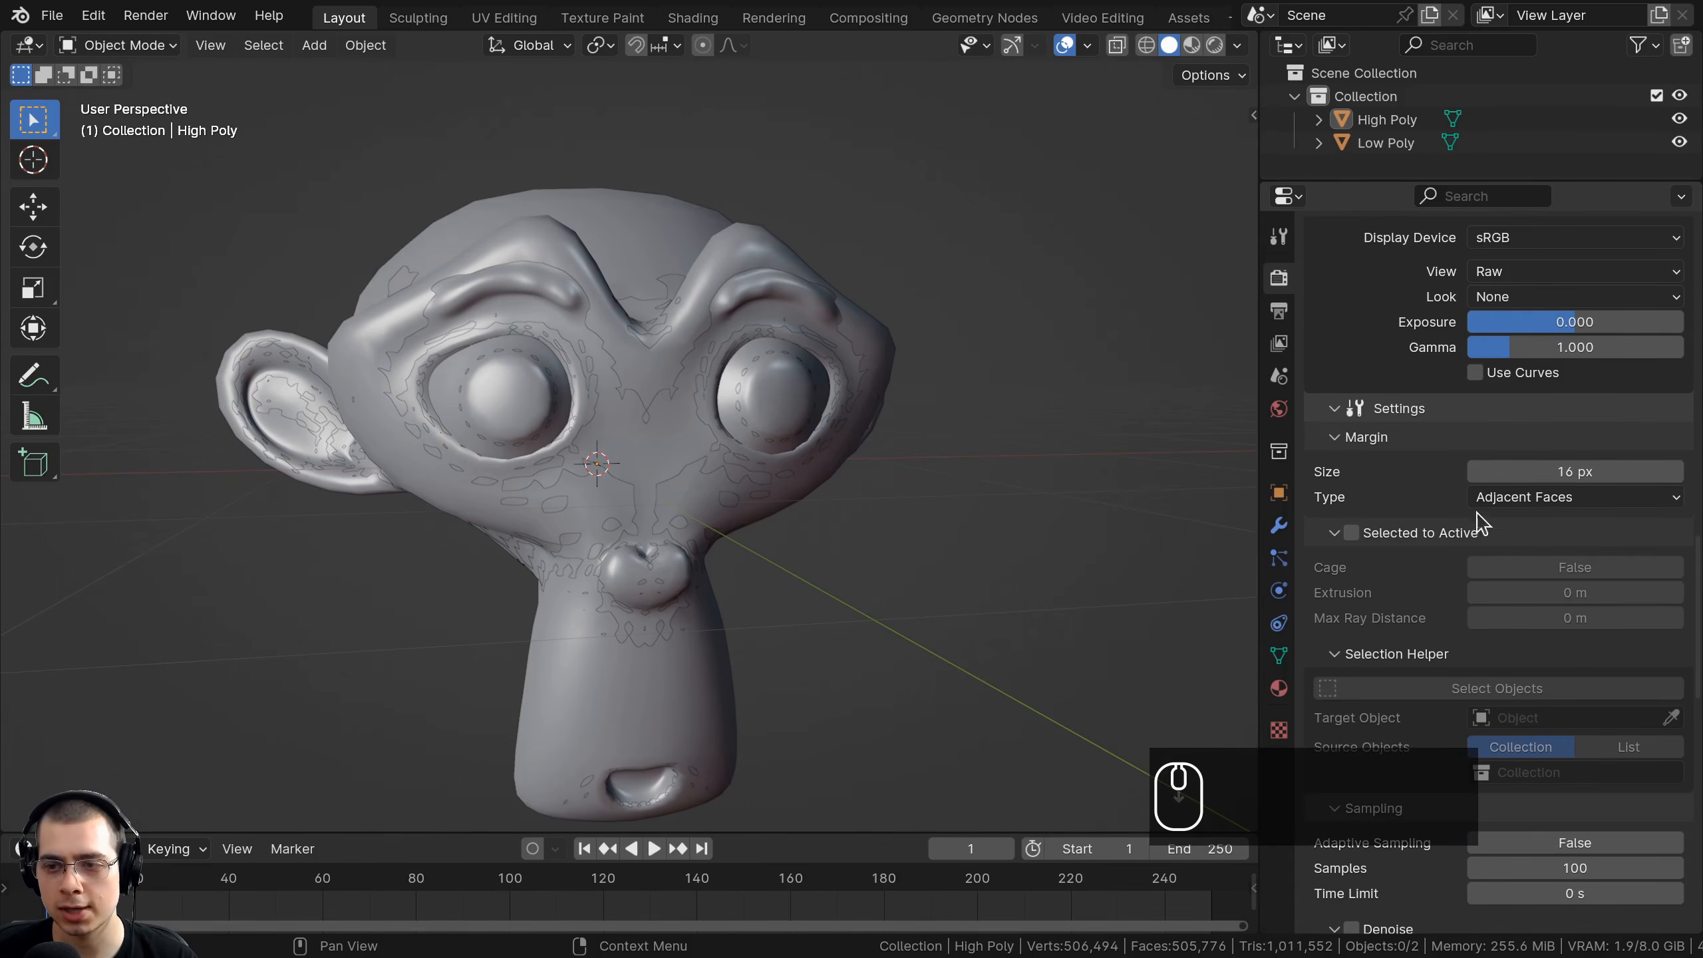
pyautogui.click(1542, 471)
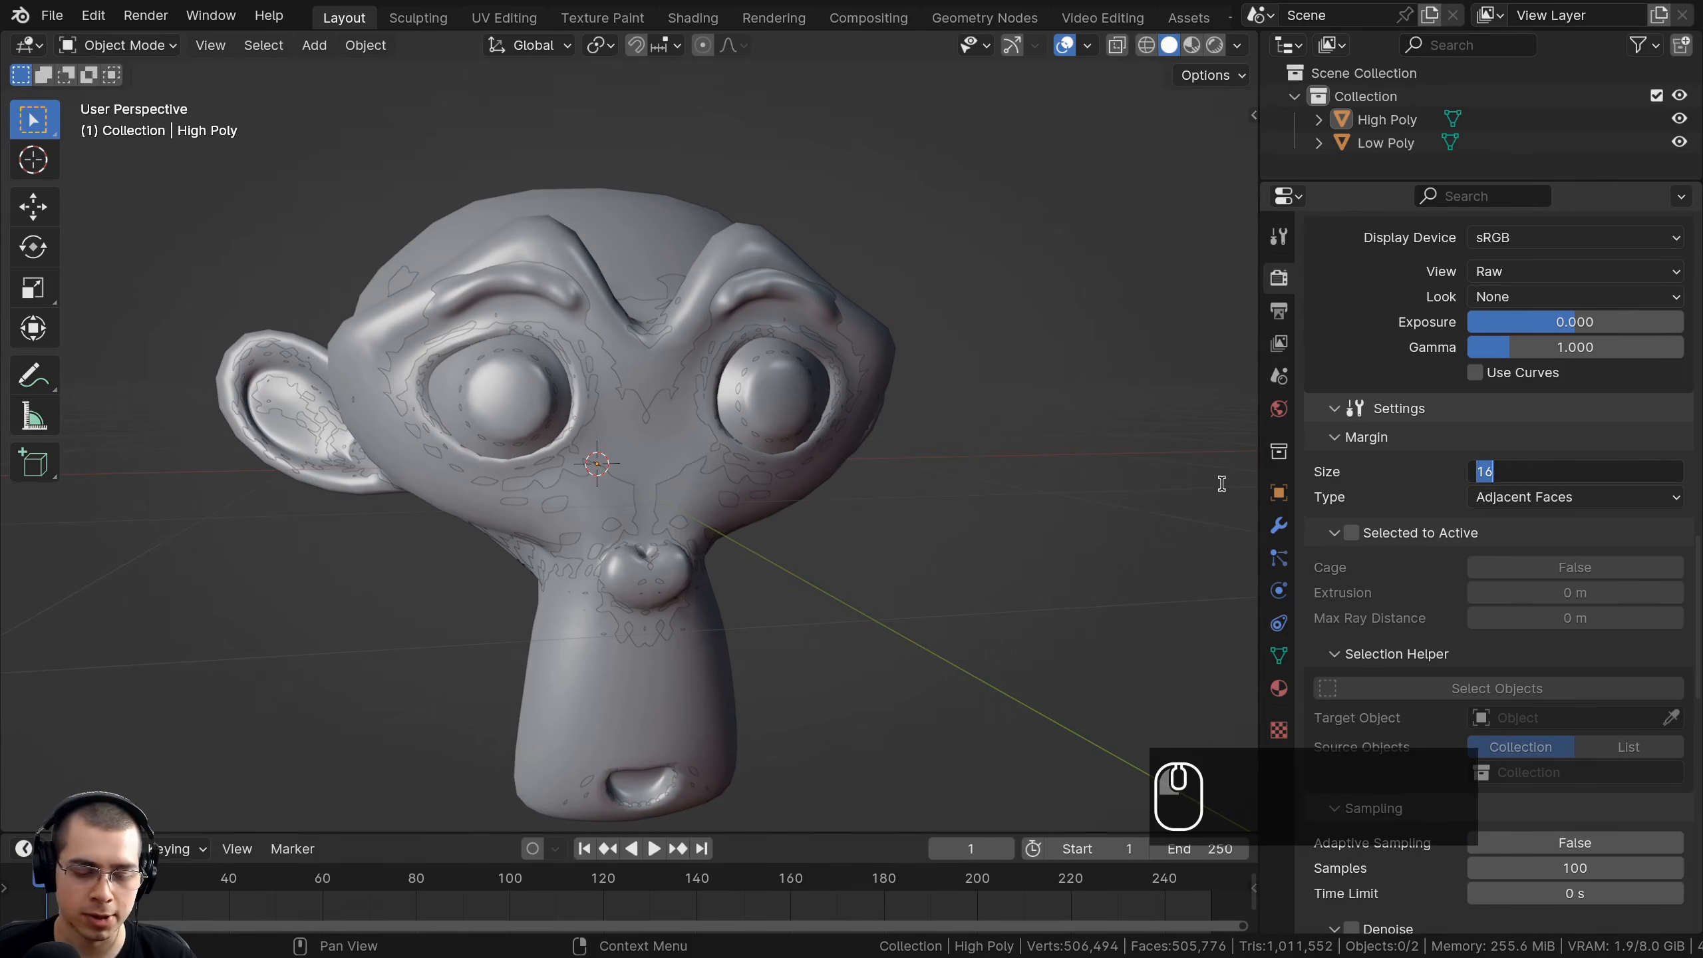
pyautogui.write('8')
pyautogui.click(1392, 488)
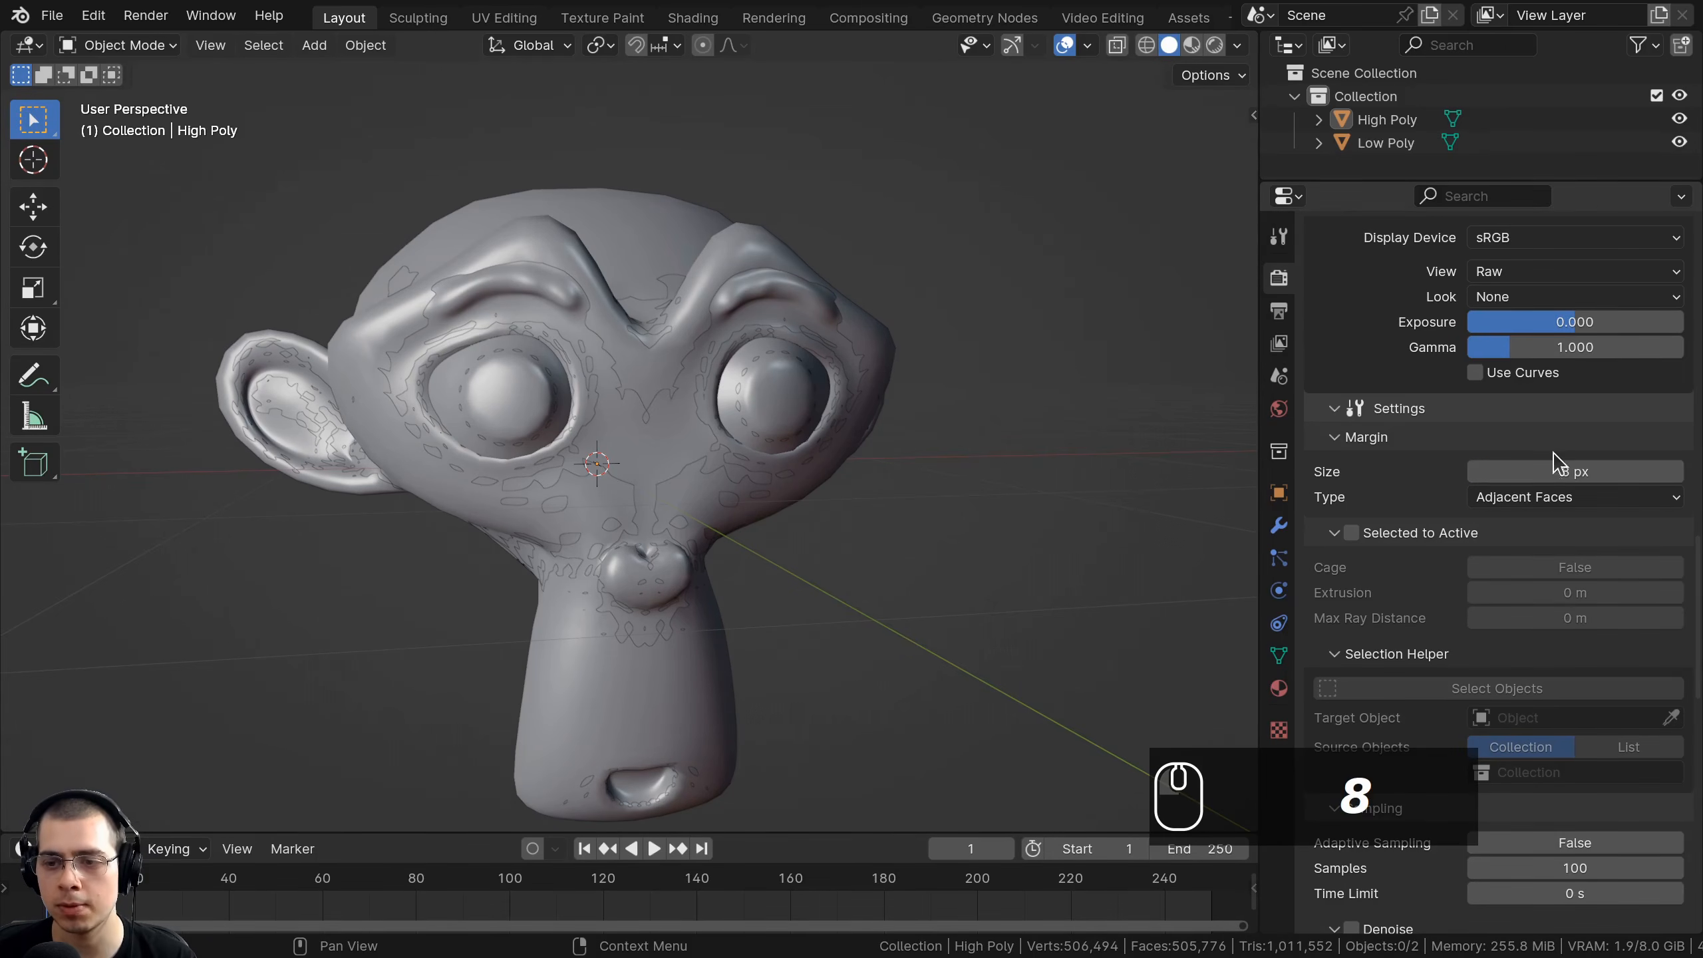
# Enable Selected to Active baking and choose High Poly as the target object in the Selection Helper.
pyautogui.scroll(-5, 1388, 406)
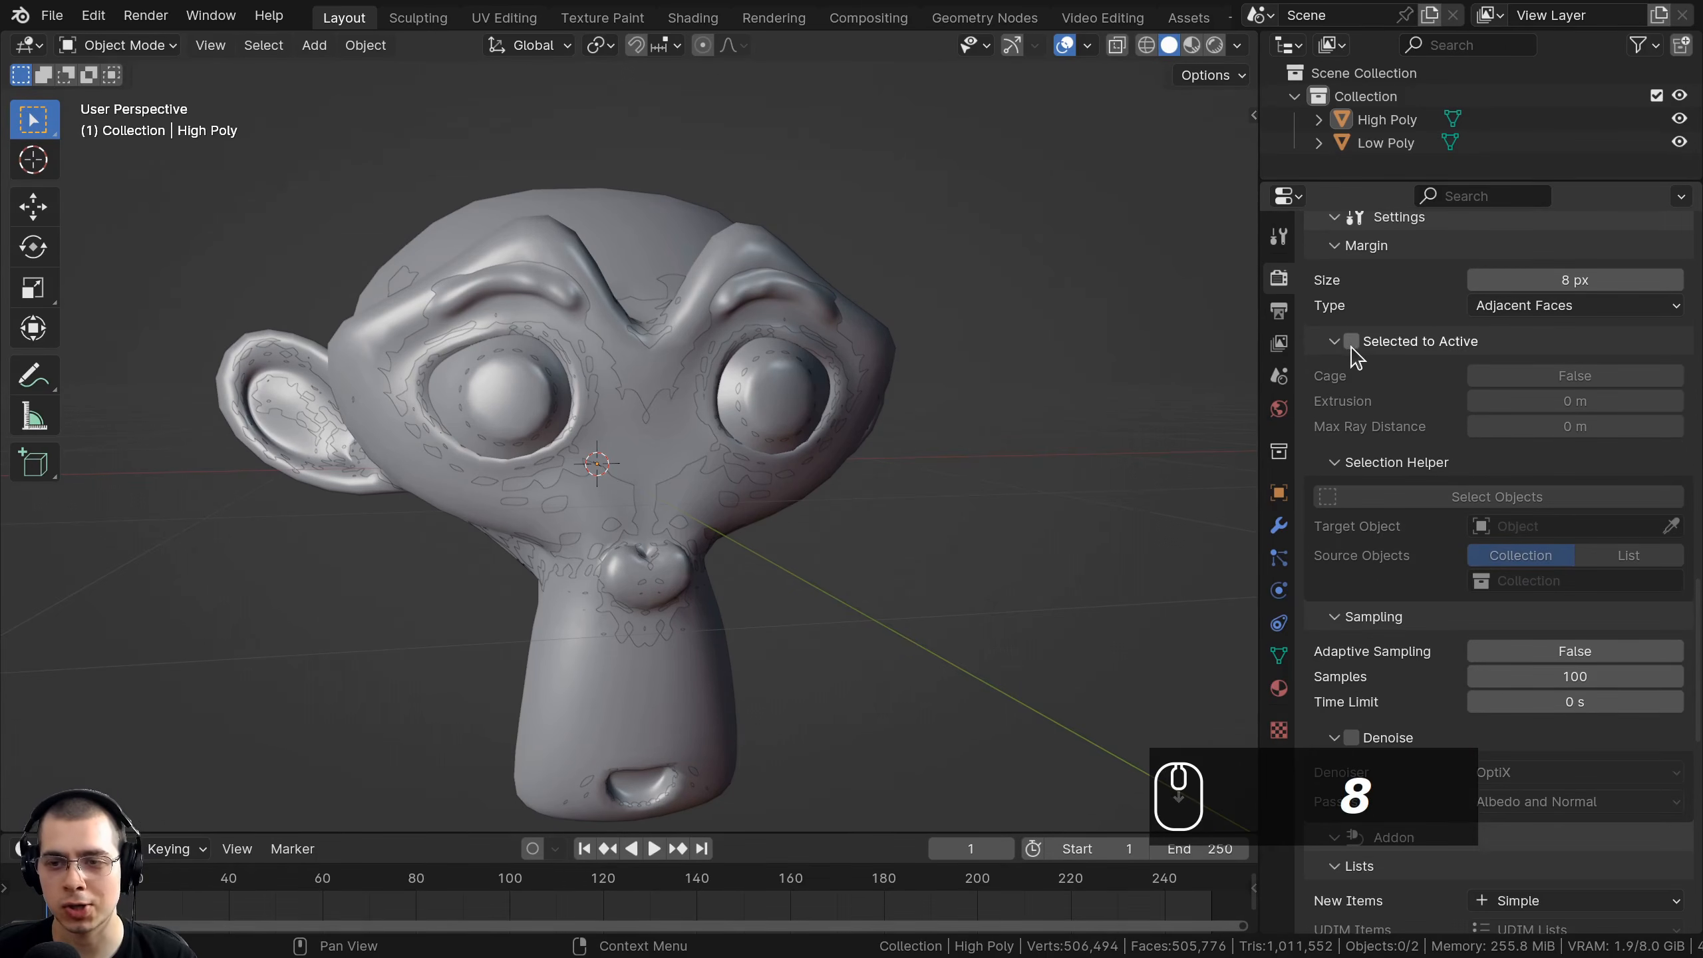
pyautogui.click(1351, 342)
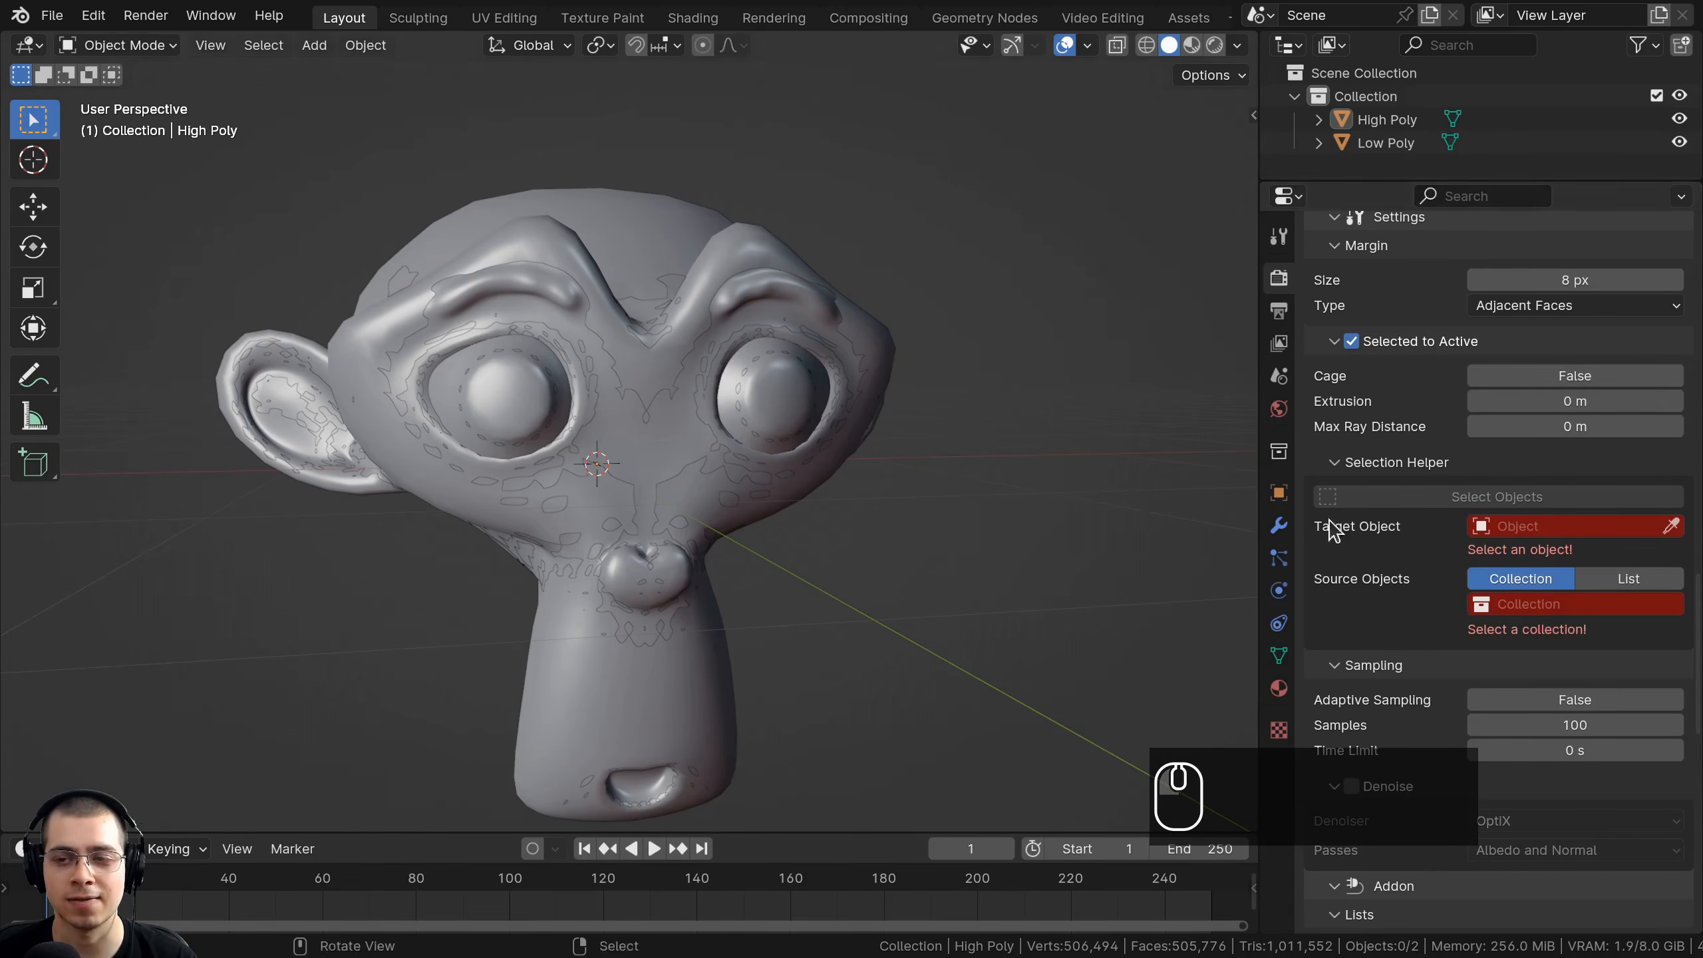
pyautogui.scroll(3, 766, 270)
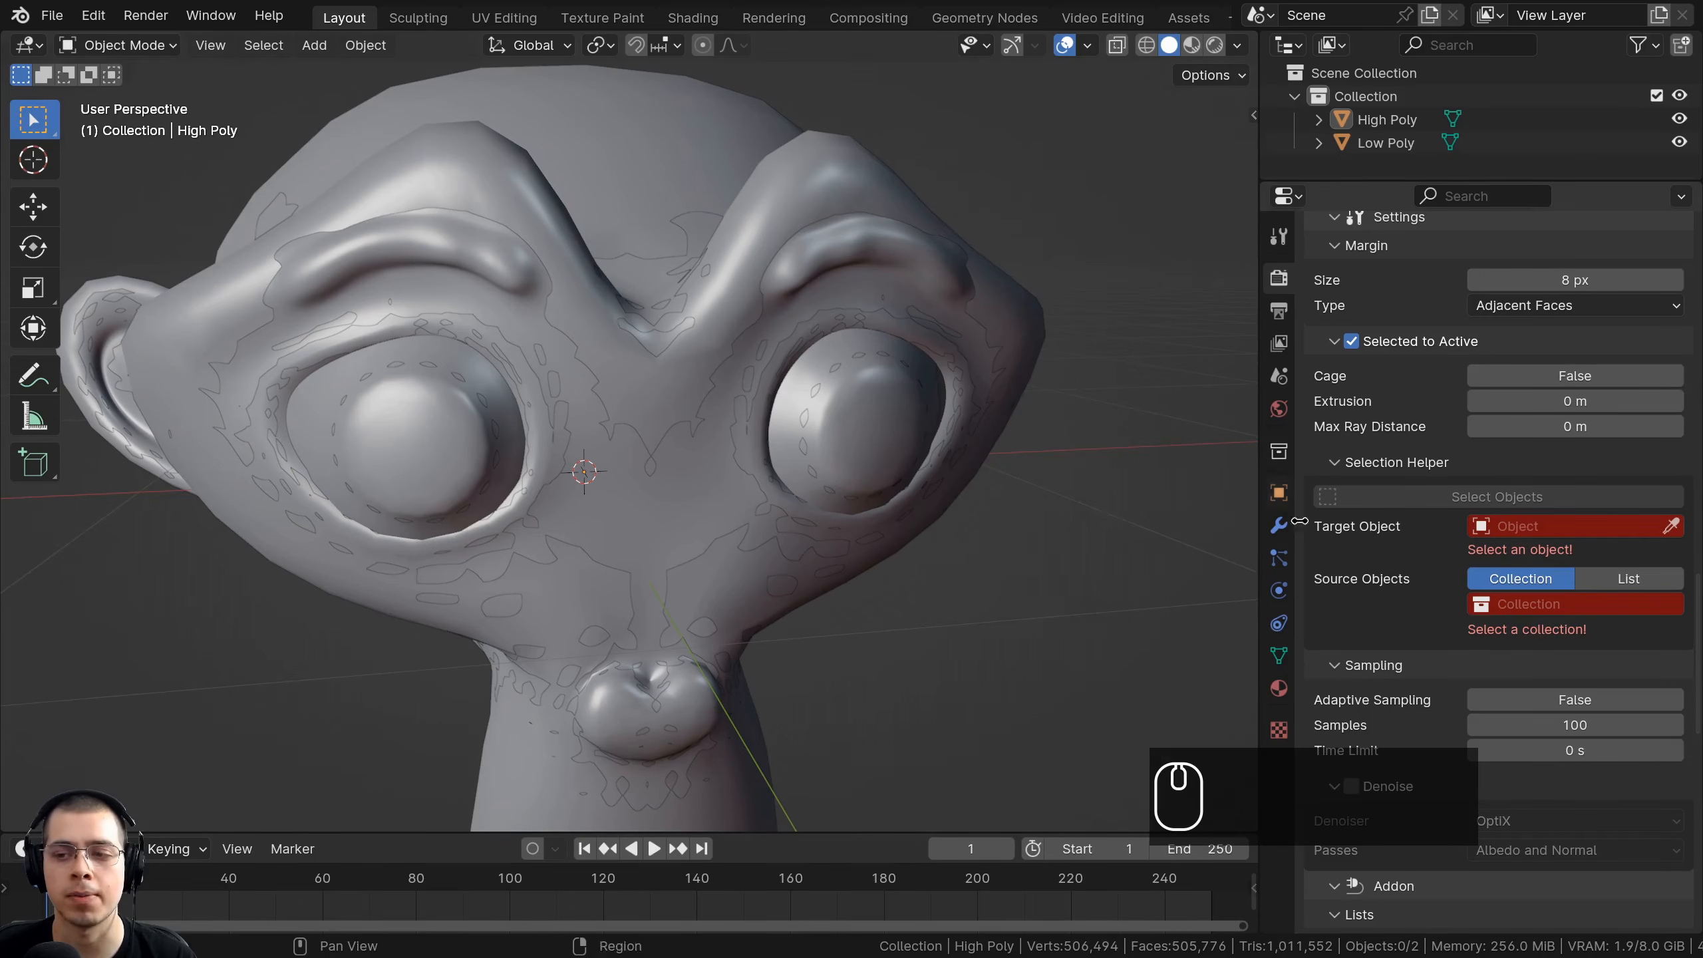
pyautogui.click(1522, 527)
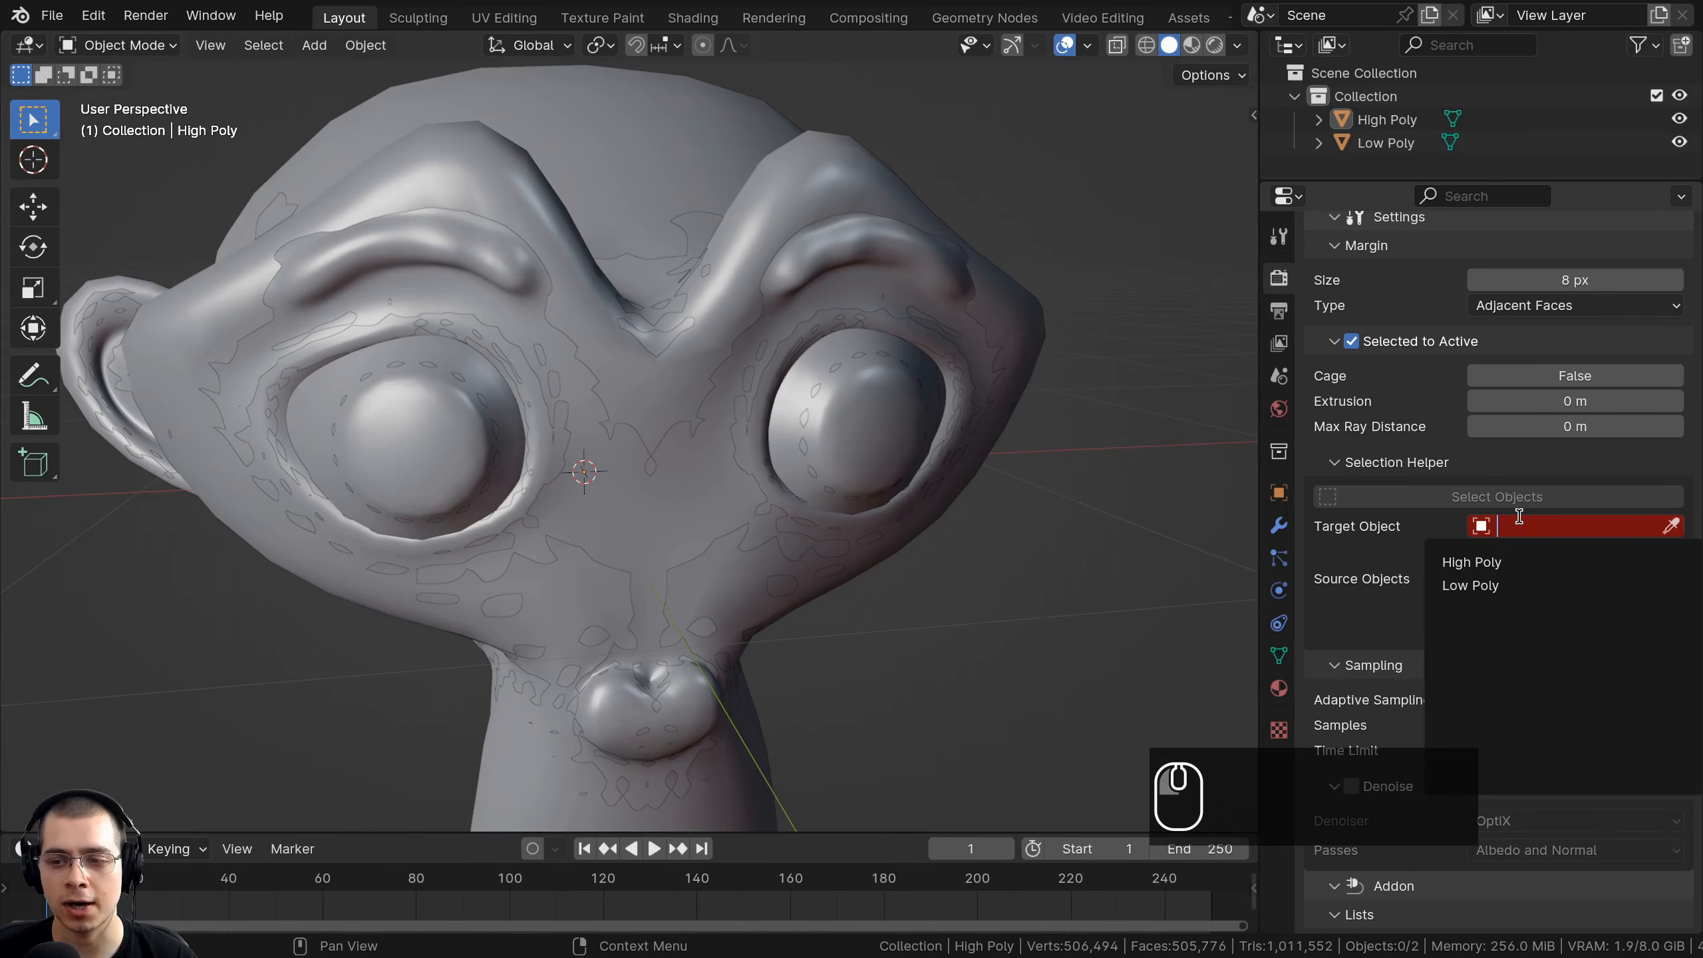
pyautogui.click(1493, 561)
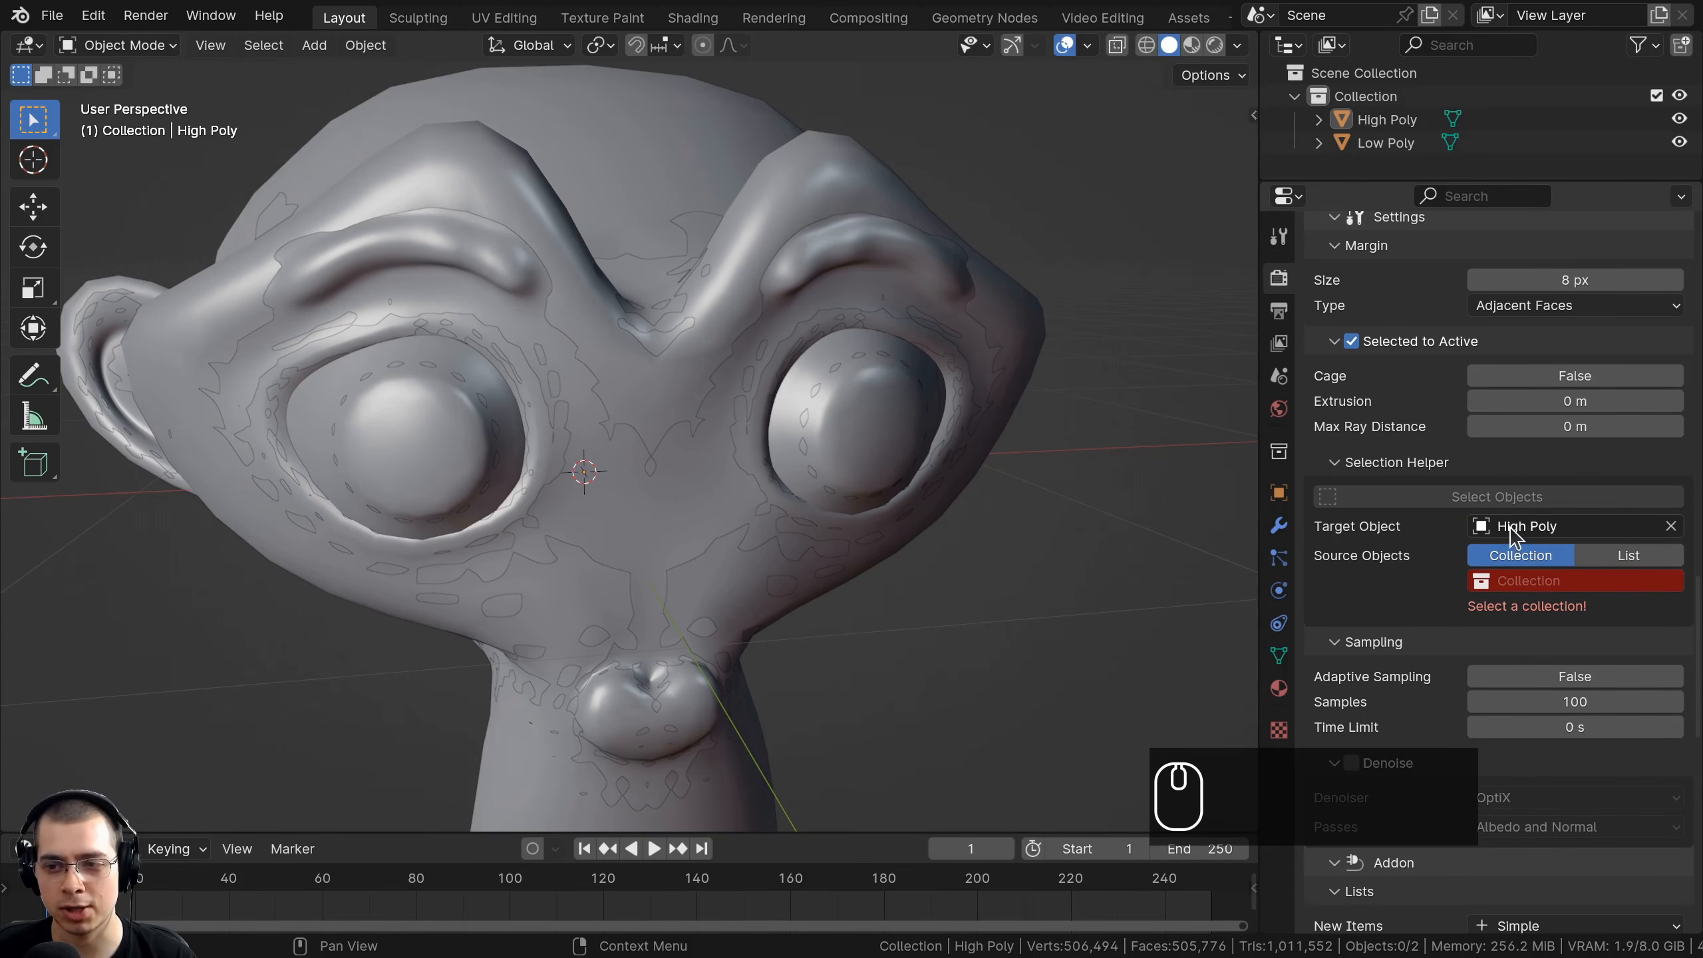
# Switch the source objects to a list and add Low Poly to it.
pyautogui.scroll(-5, 1361, 564)
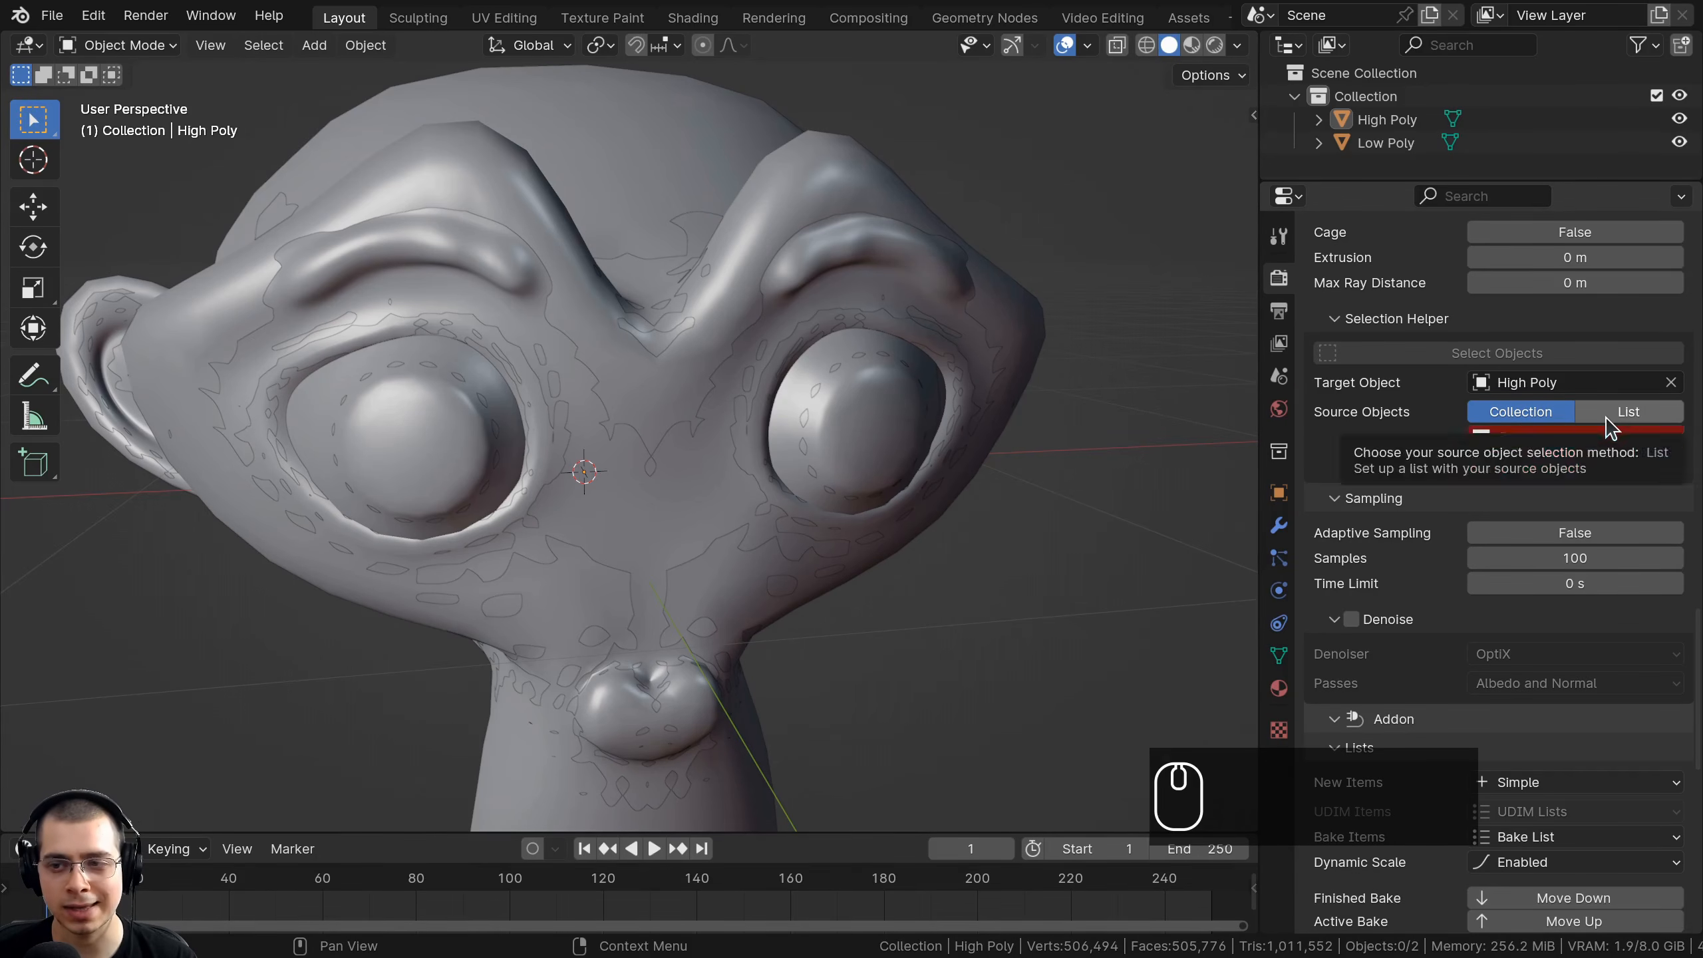
pyautogui.click(1663, 419)
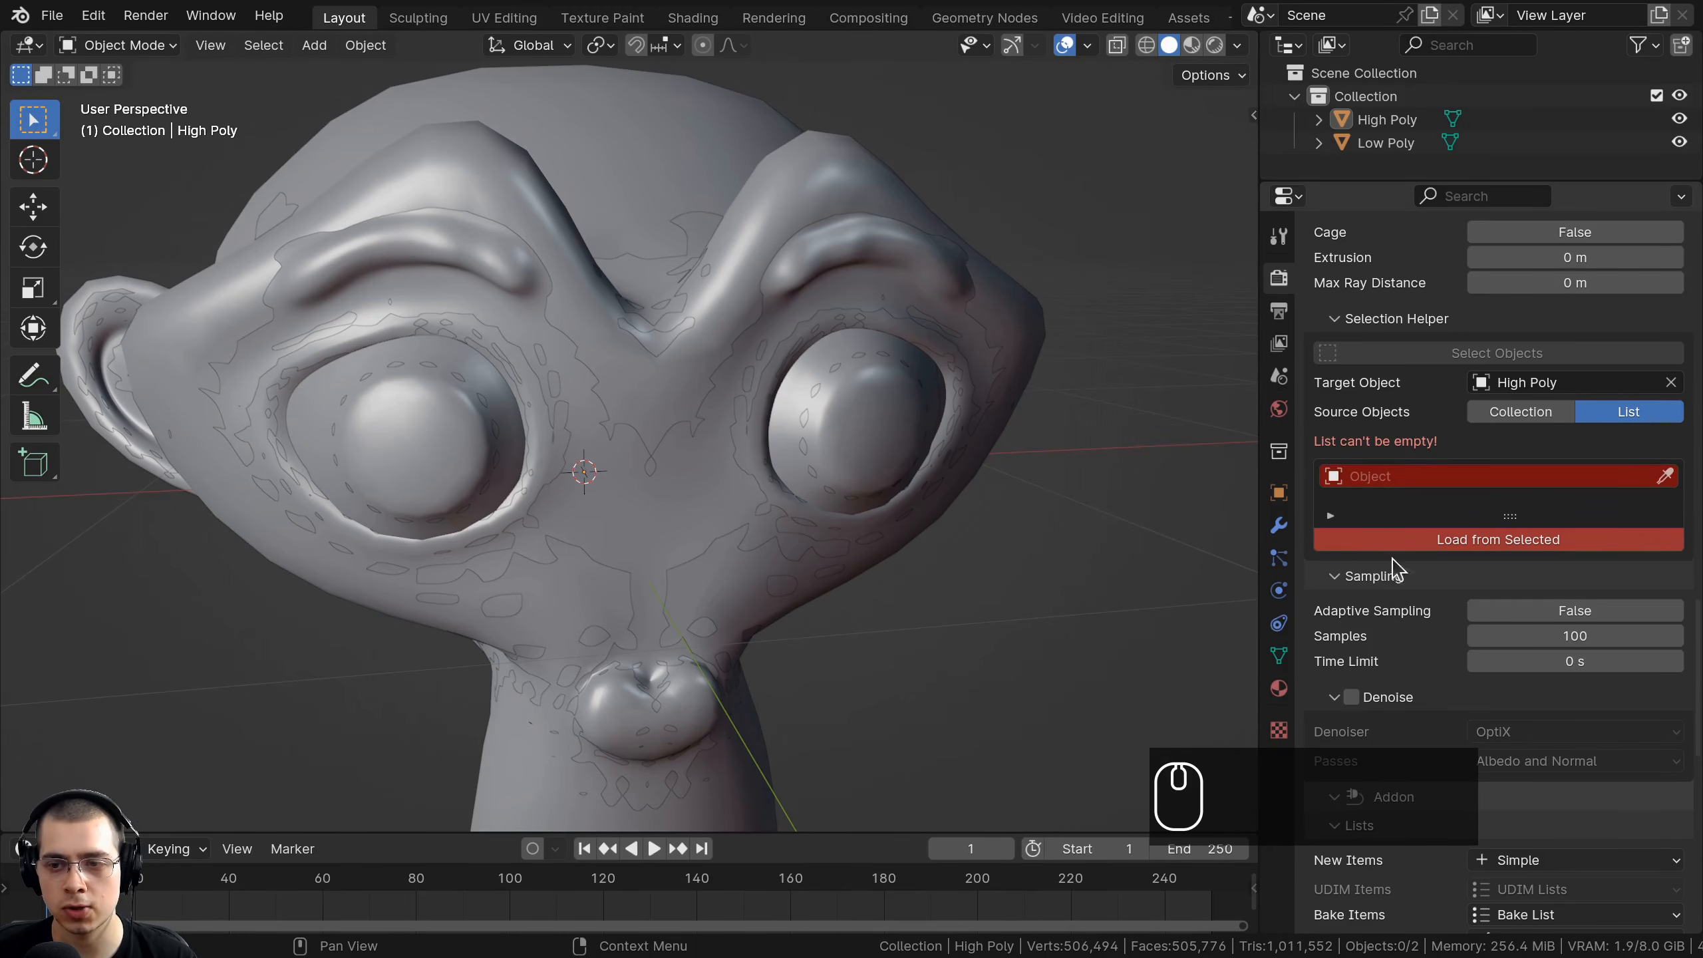
pyautogui.click(1359, 477)
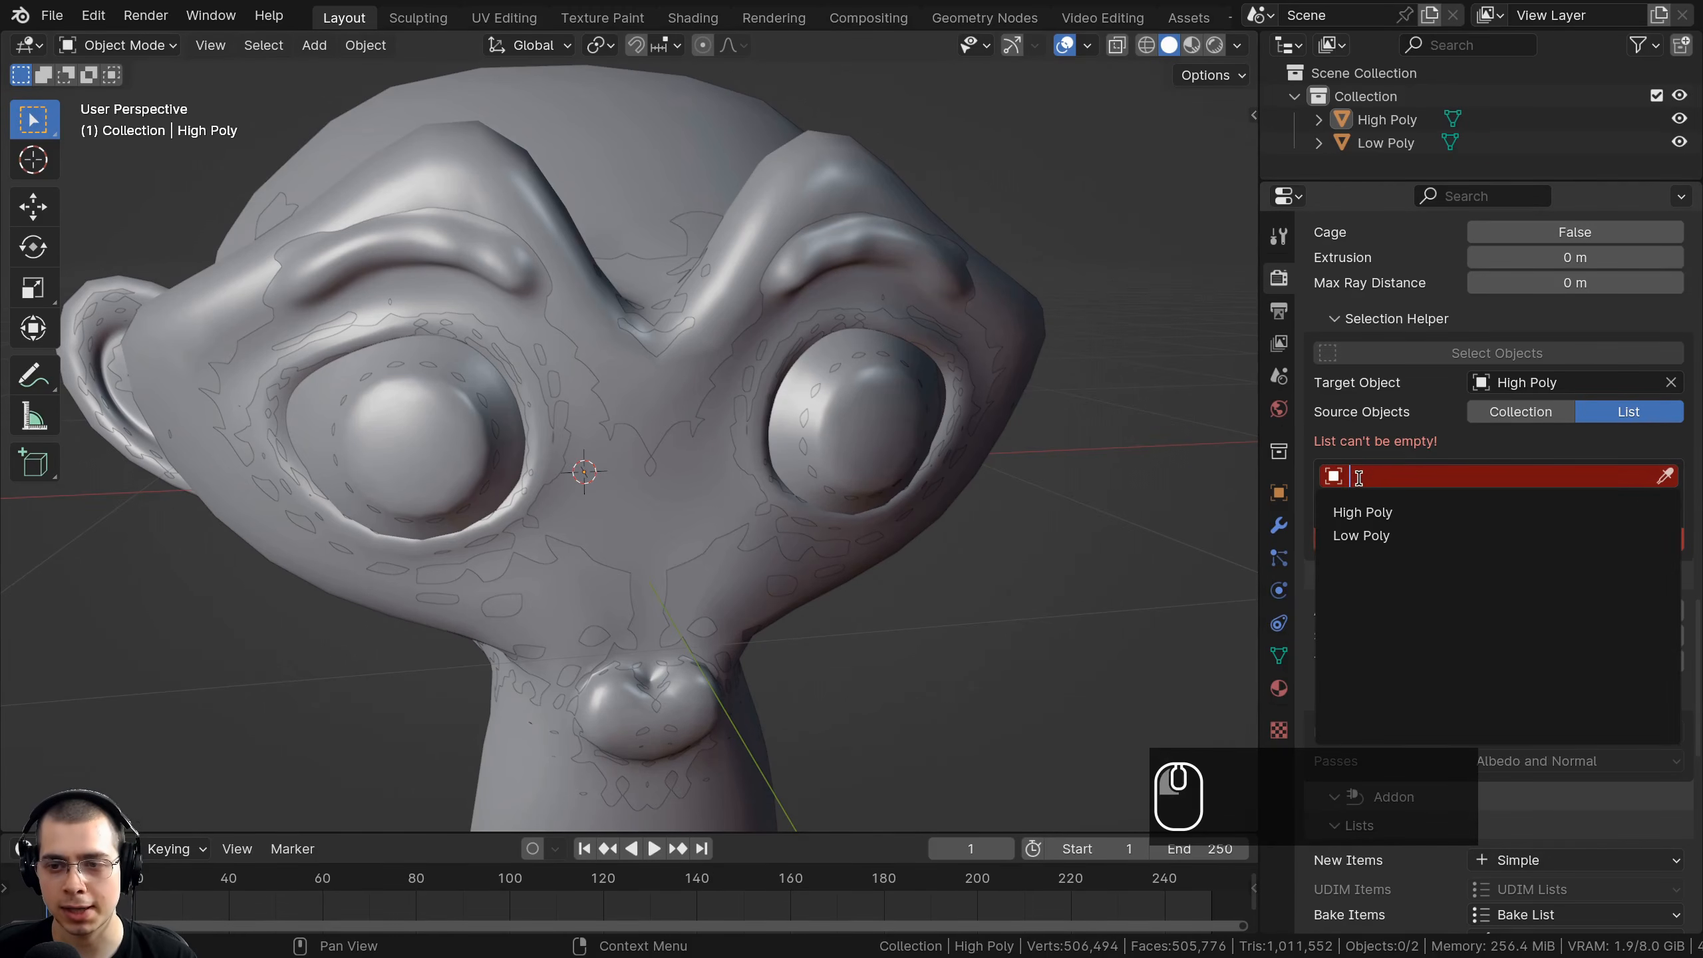
pyautogui.click(1355, 535)
pyautogui.scroll(3, 1428, 470)
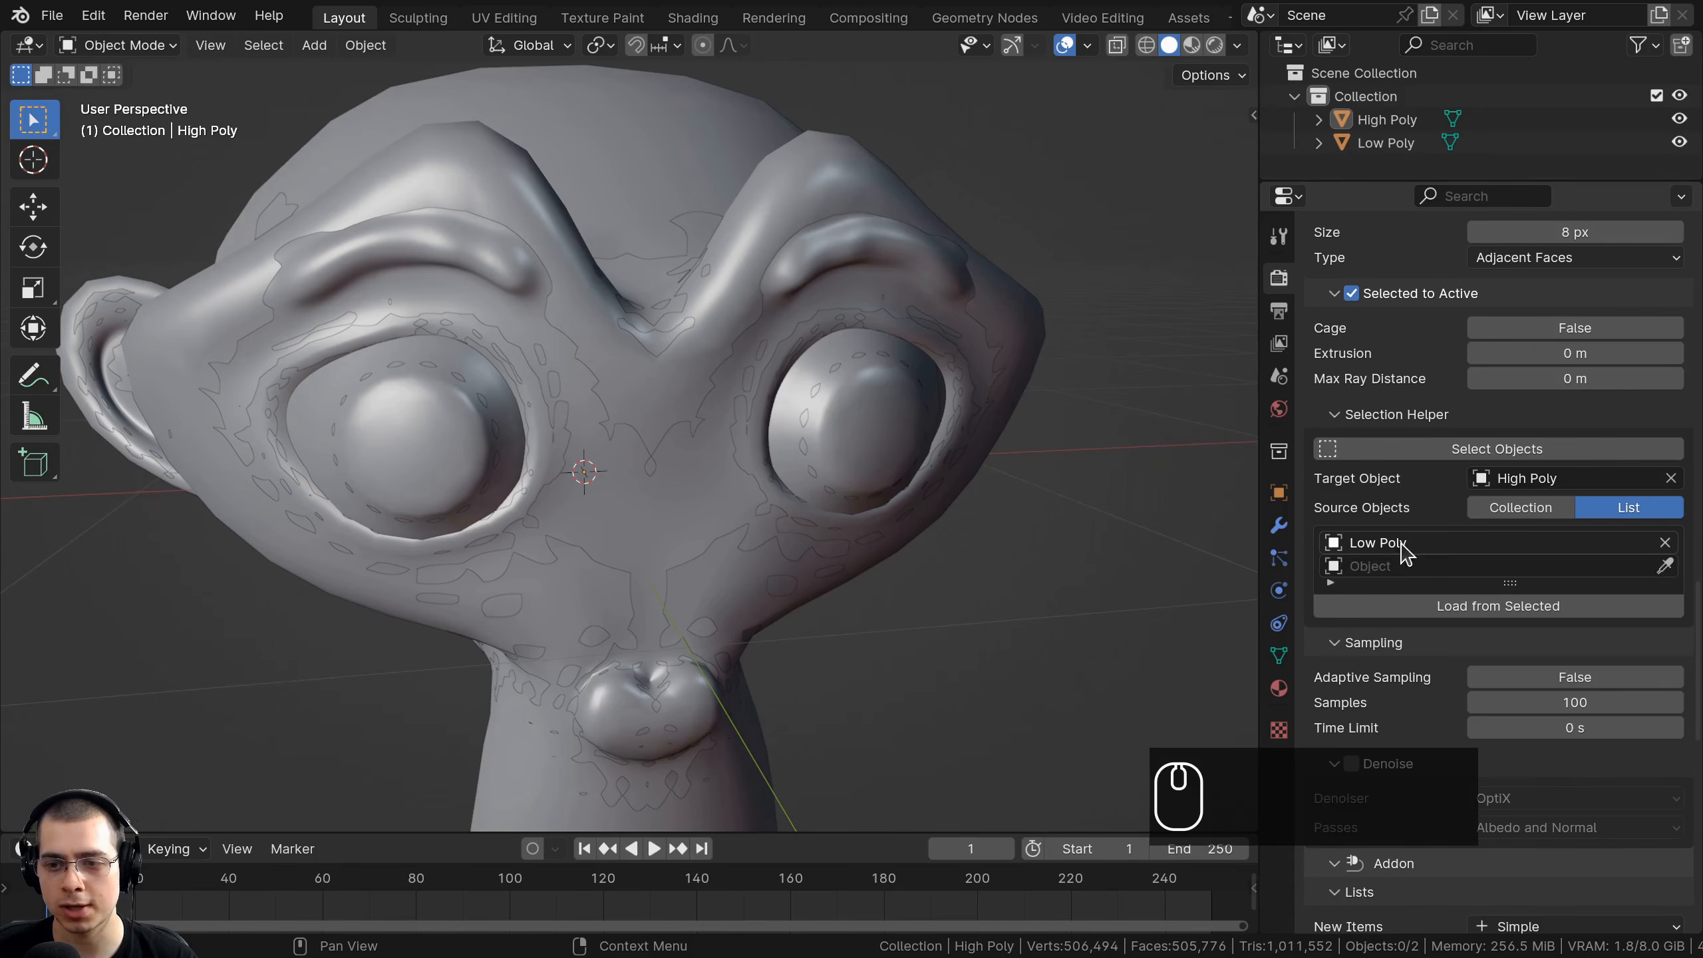
# Set the bake sampling to 1 sample.
pyautogui.scroll(-4, 1374, 658)
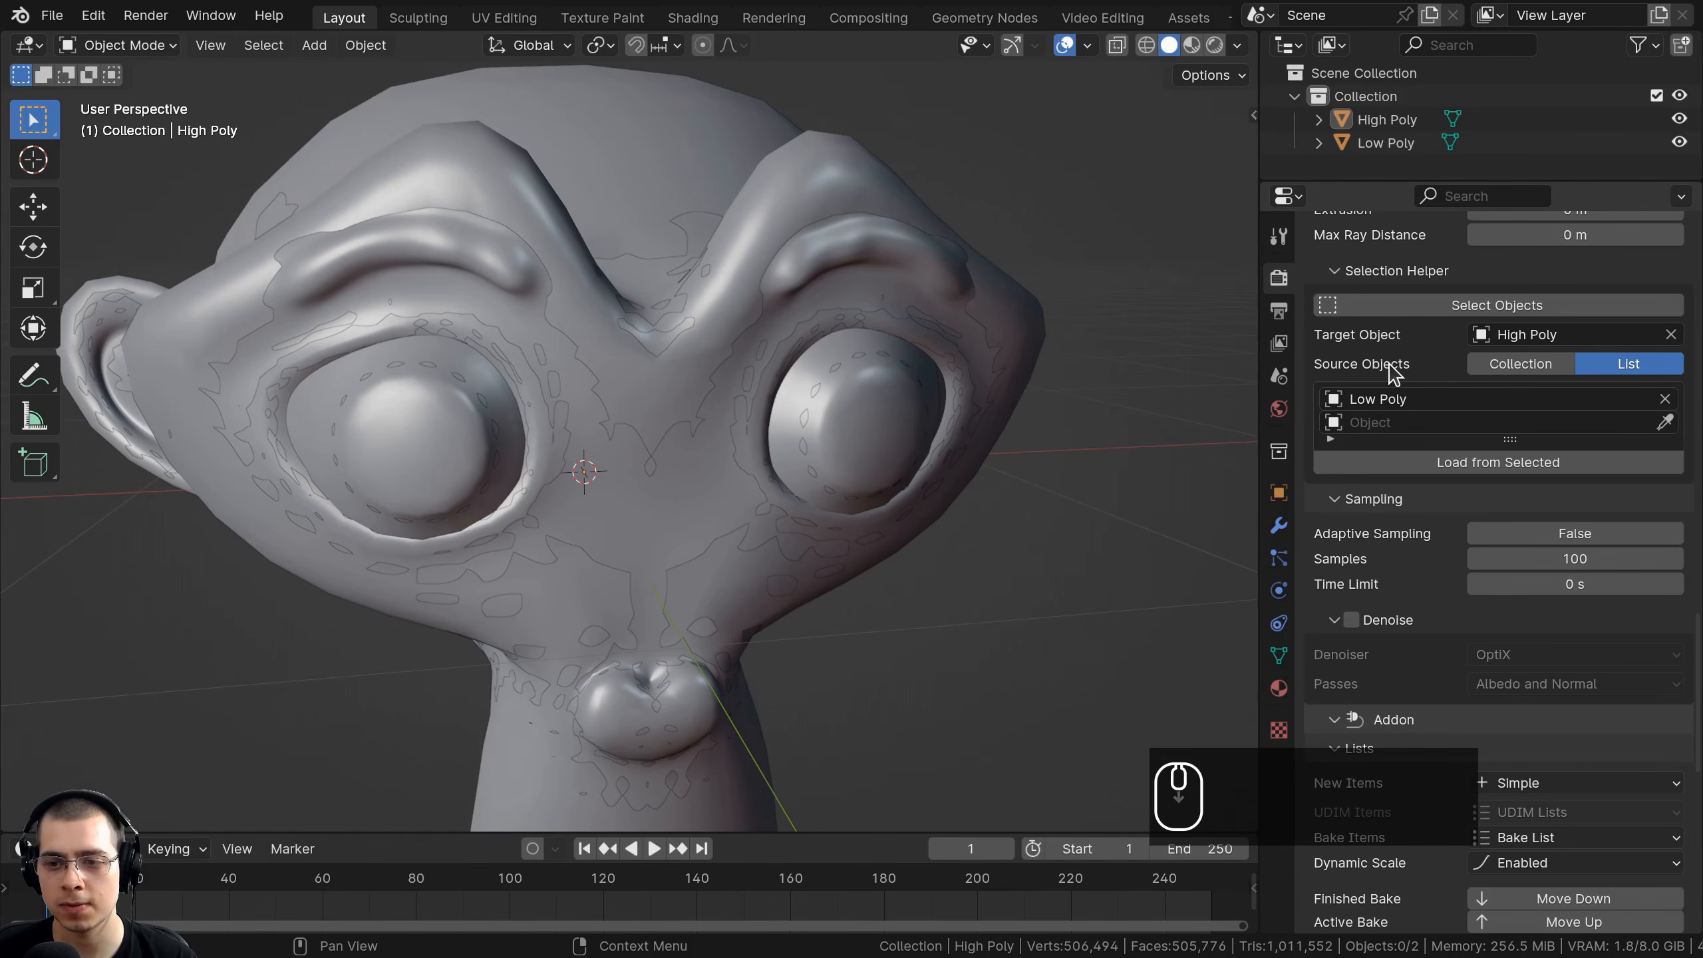
pyautogui.scroll(-2, 1391, 371)
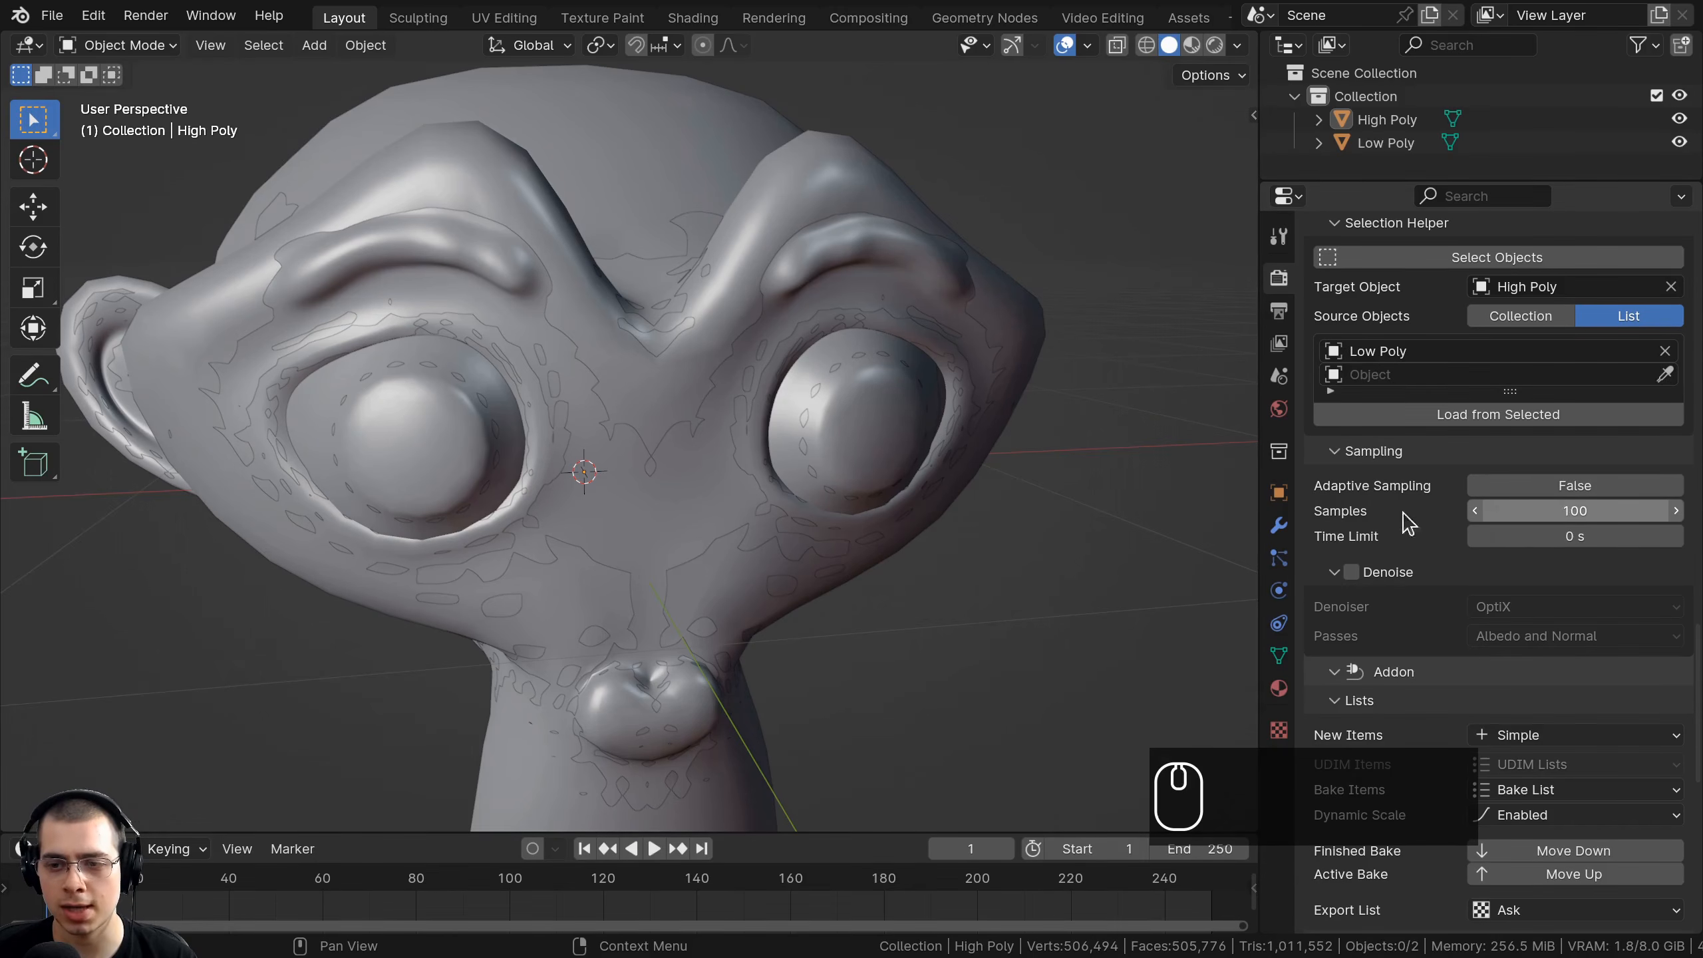
pyautogui.click(1550, 513)
pyautogui.write('1')
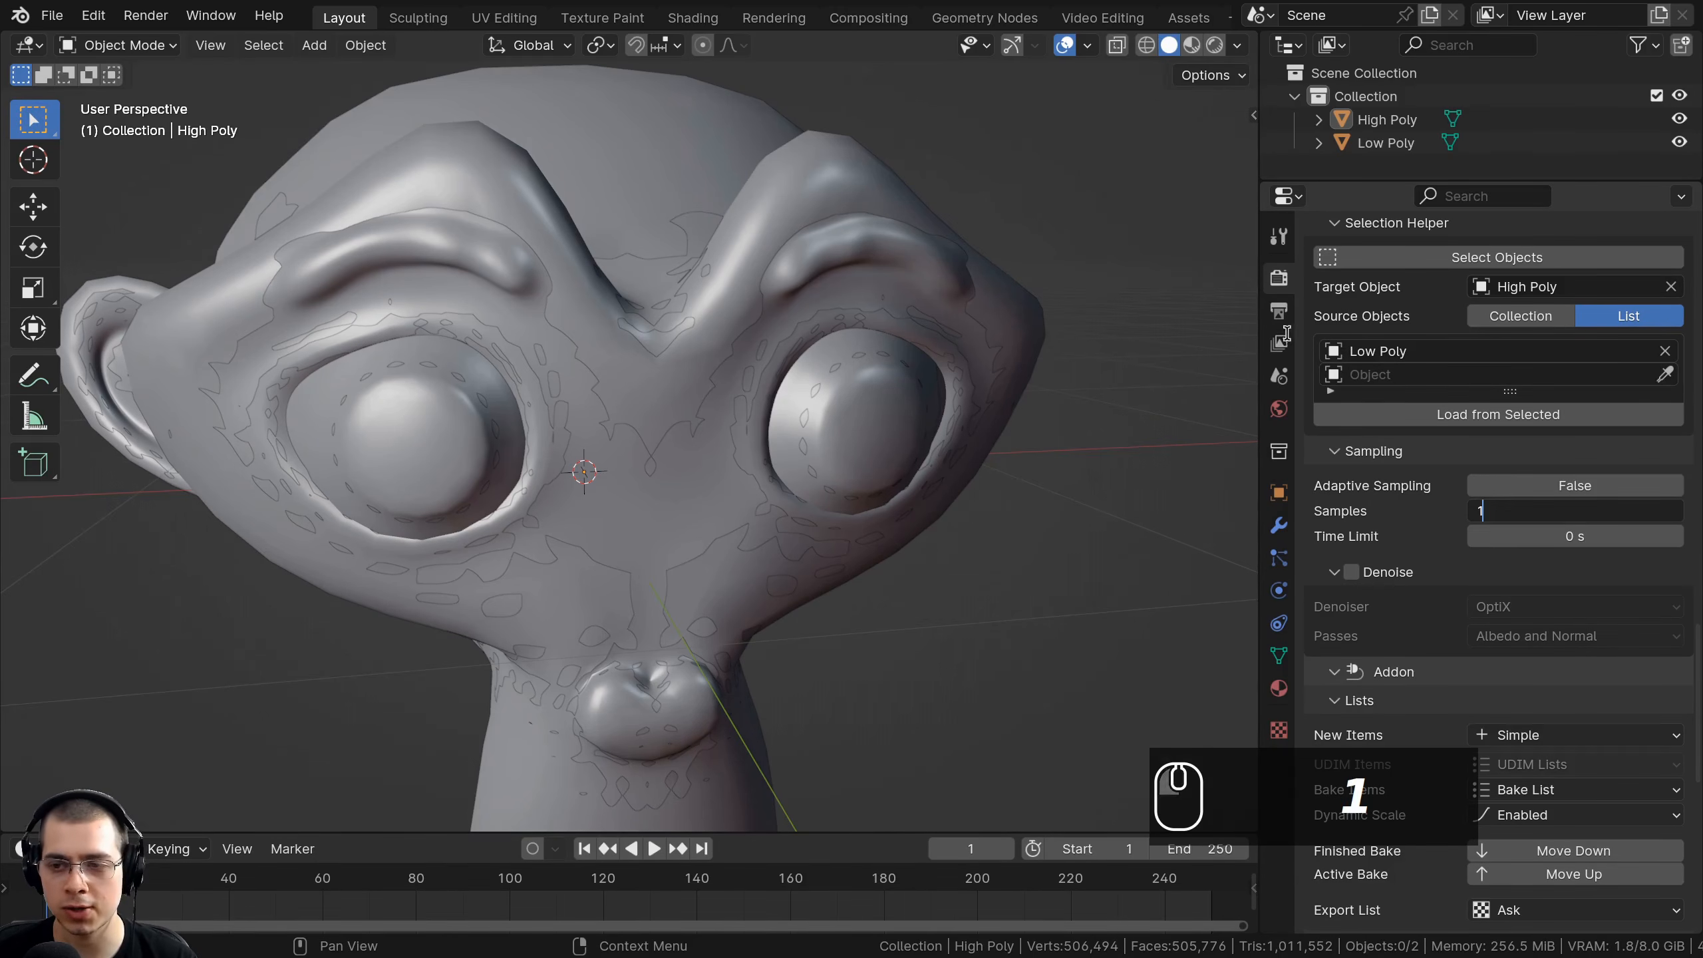
pyautogui.scroll(-5, 1354, 517)
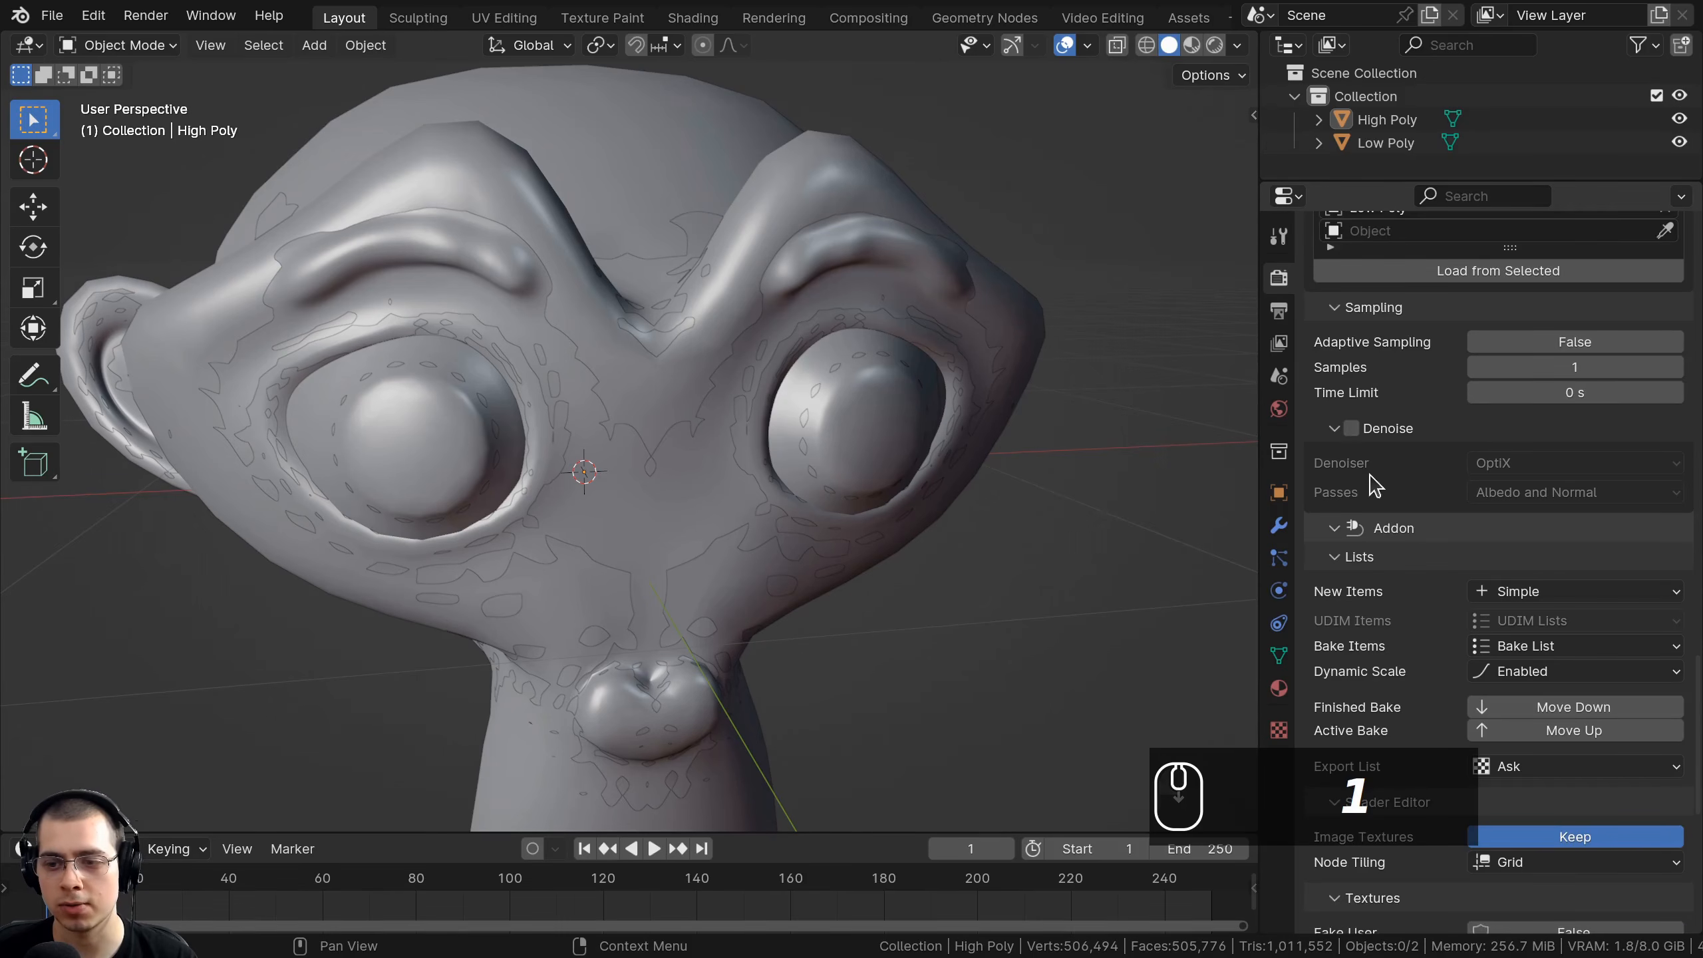
pyautogui.scroll(-3, 1372, 484)
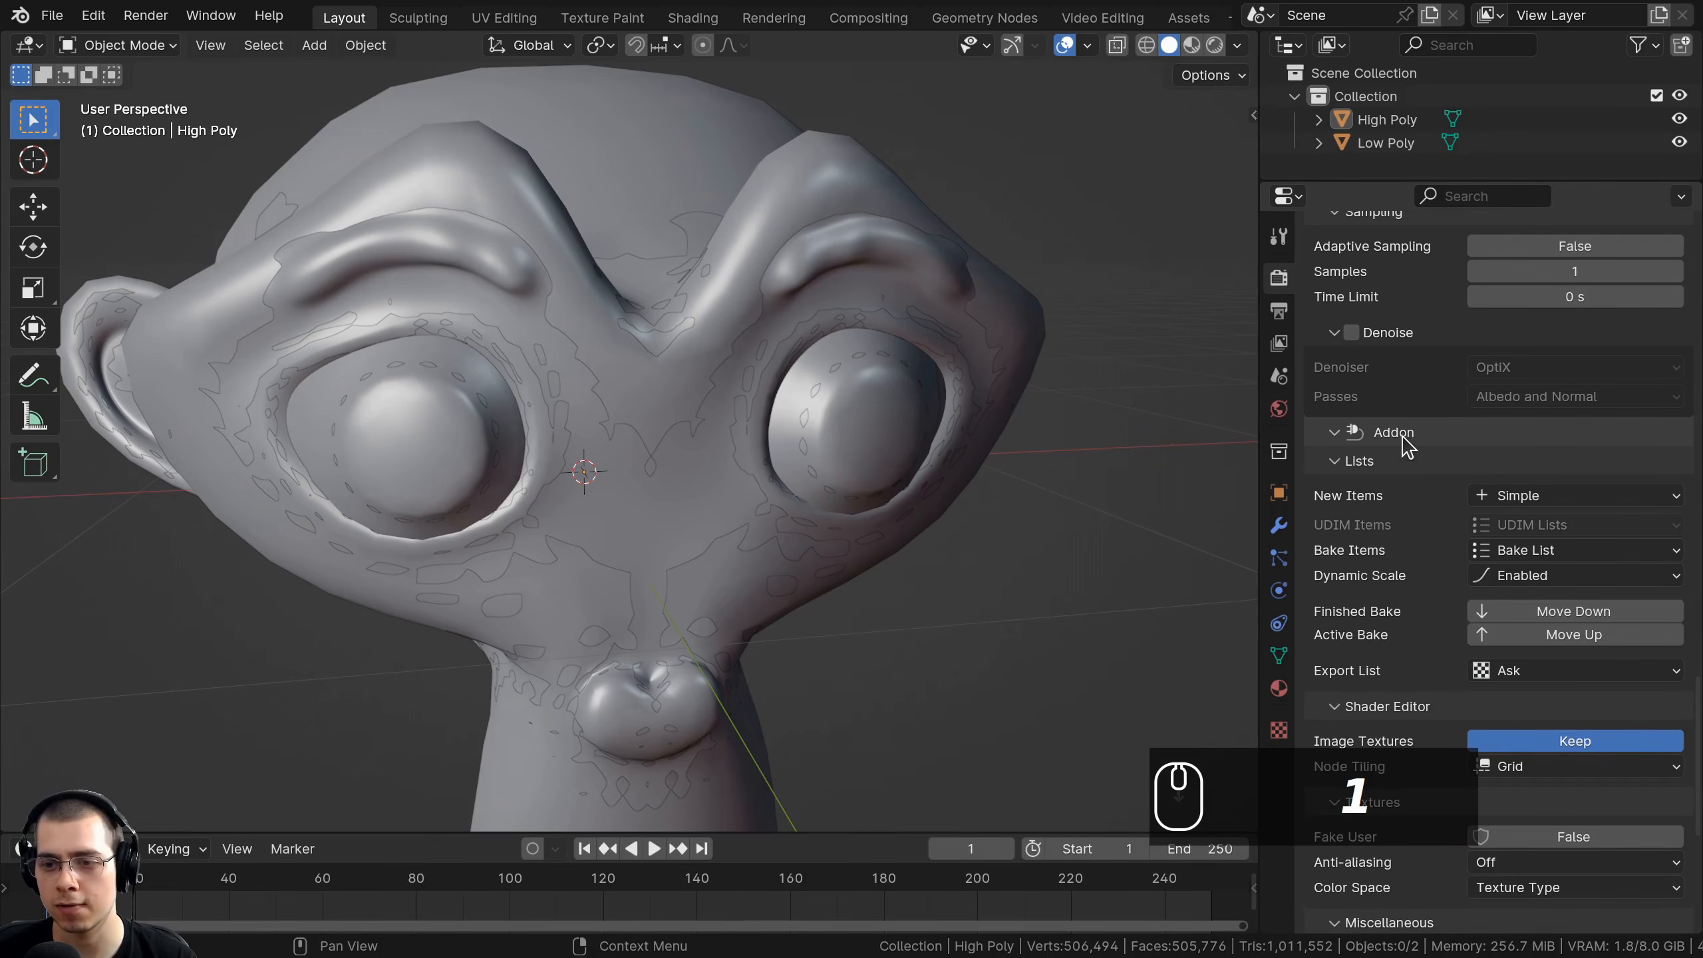
# Select the High Poly head and examine up close how its surface lies against the low-poly mesh around the brow.
pyautogui.scroll(18, 1442, 510)
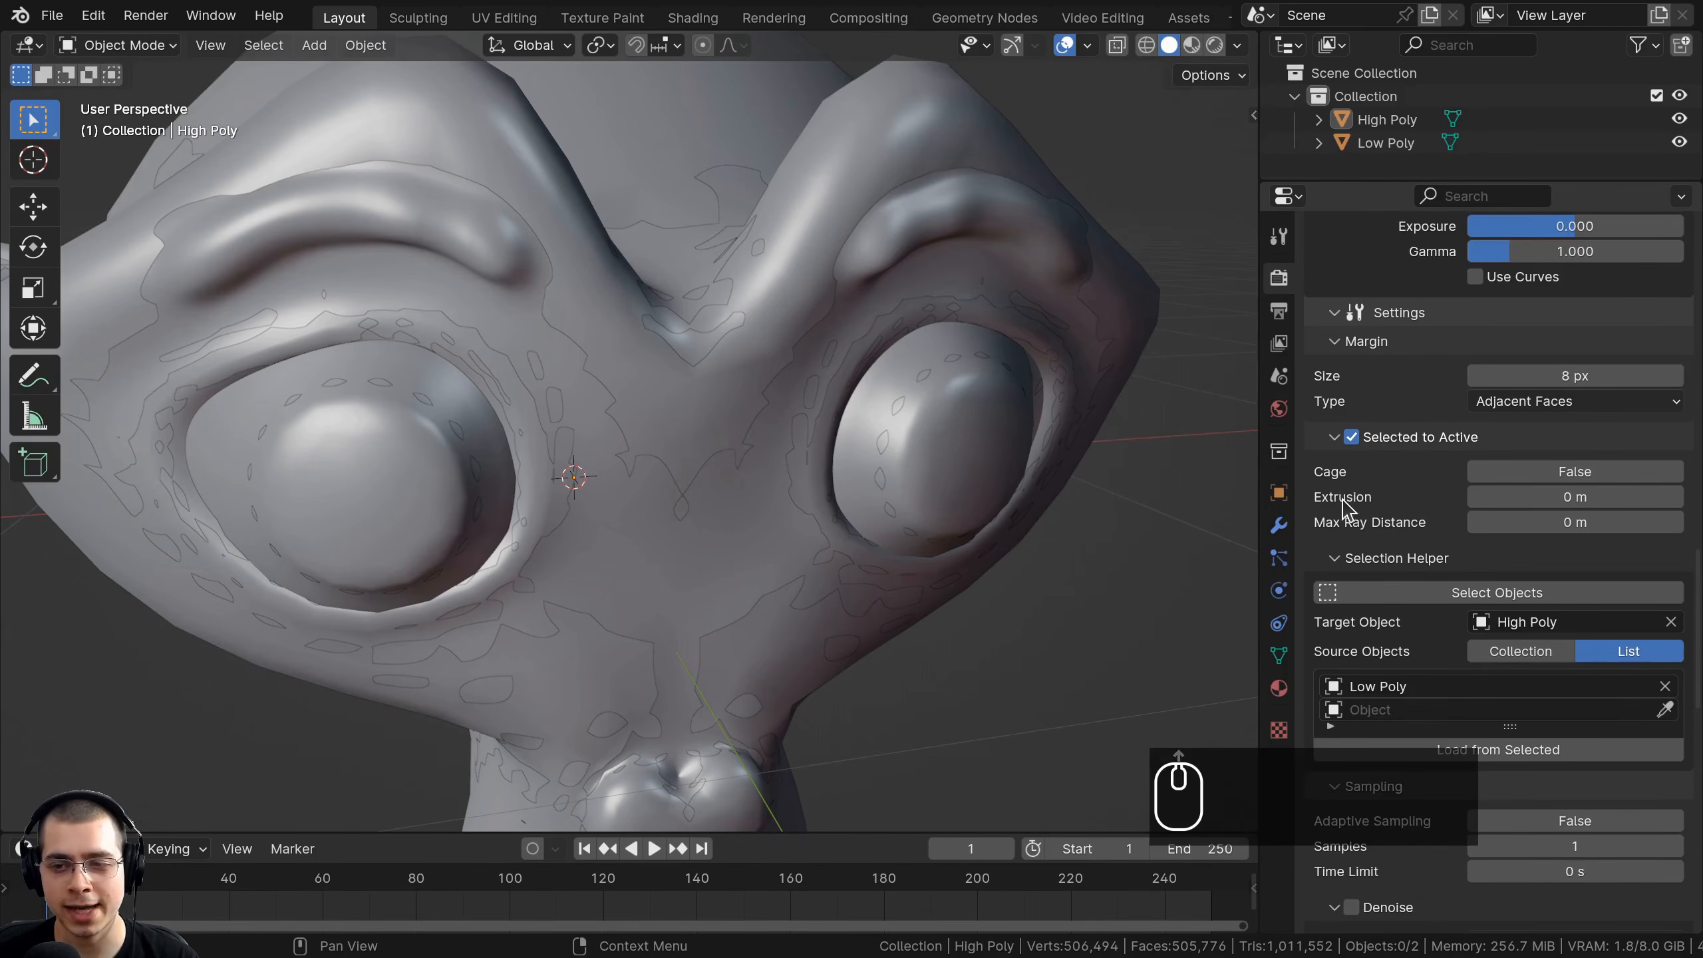
pyautogui.scroll(-3, 932, 437)
pyautogui.scroll(3, 825, 581)
pyautogui.keyDown('shift'); pyautogui.moveTo(932, 438); pyautogui.dragTo(768, 499, button='middle'); pyautogui.keyUp('shift')
pyautogui.keyDown('shift'); pyautogui.moveTo(772, 411); pyautogui.dragTo(849, 475, button='middle'); pyautogui.keyUp('shift')
pyautogui.scroll(2, 848, 475)
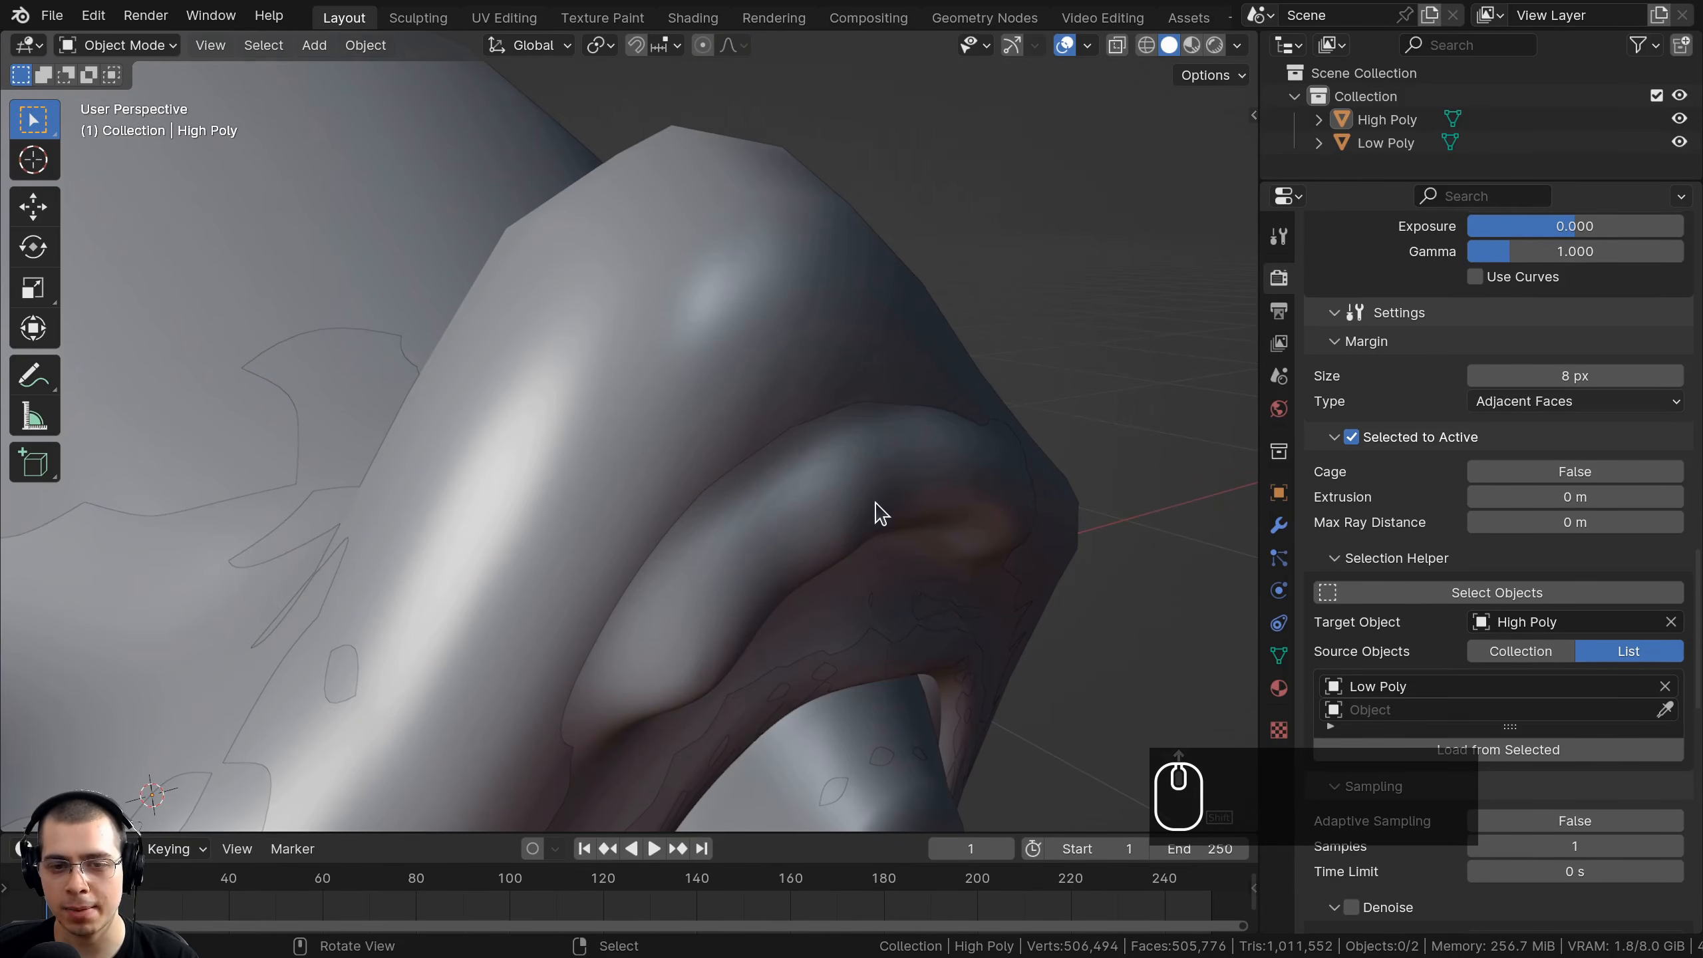
pyautogui.click(813, 465)
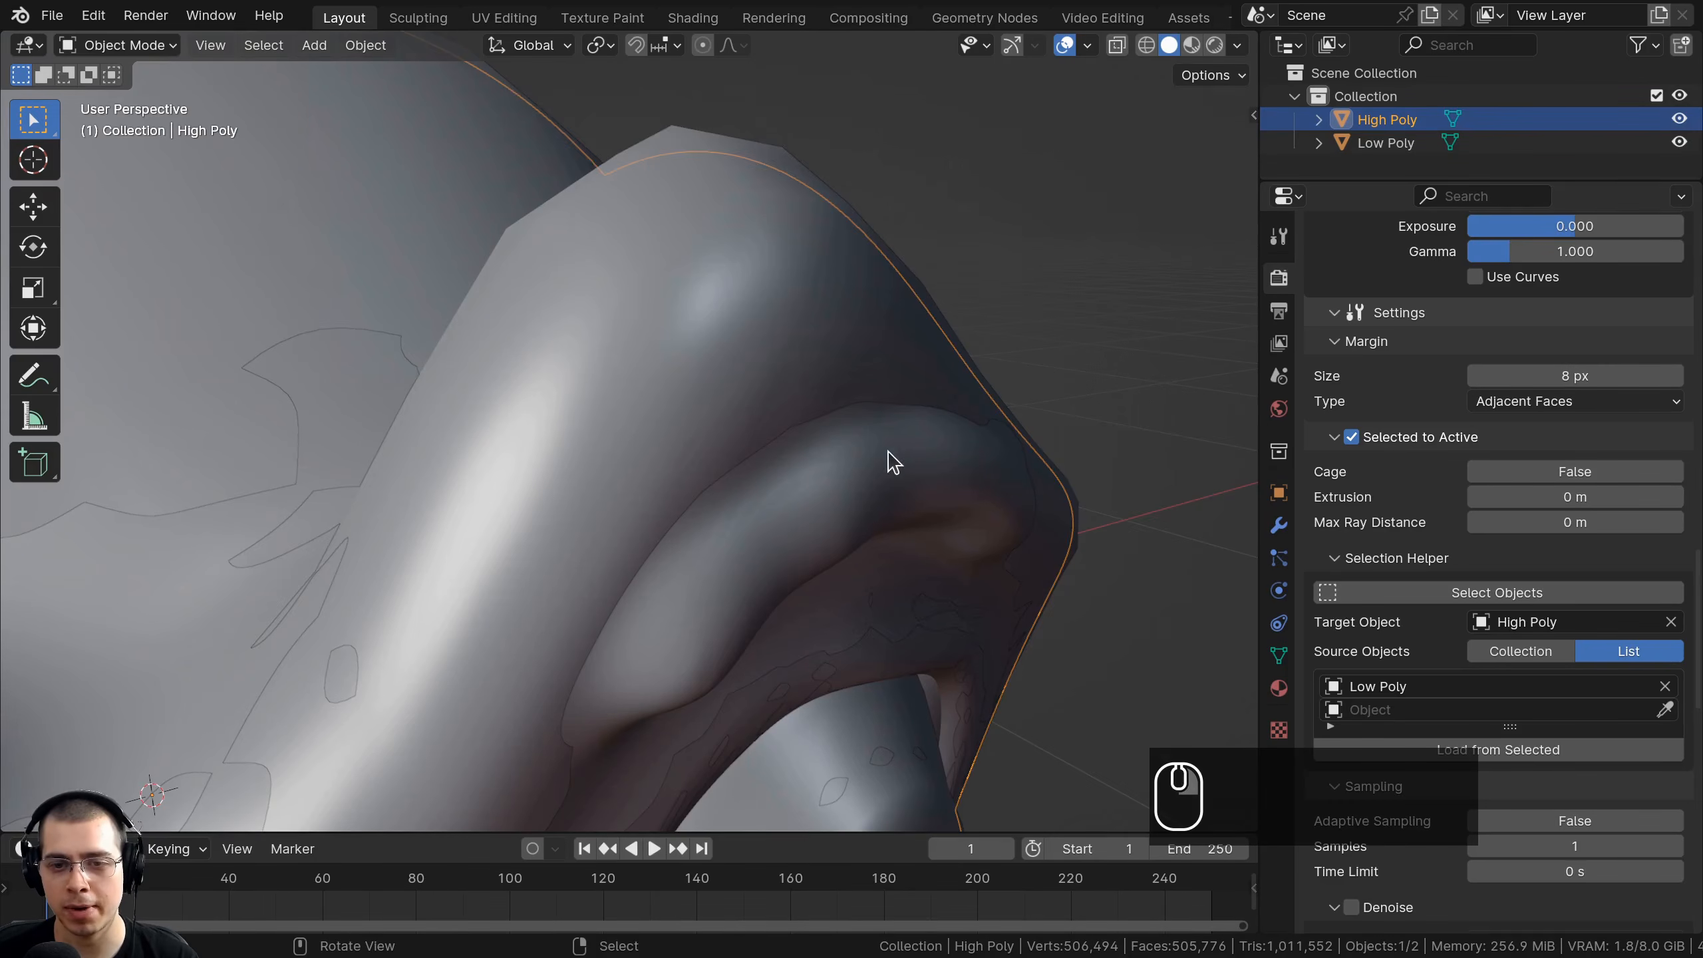
pyautogui.moveTo(889, 460); pyautogui.dragTo(1159, 422, button='middle')
pyautogui.moveTo(1201, 496); pyautogui.dragTo(795, 500, button='middle')
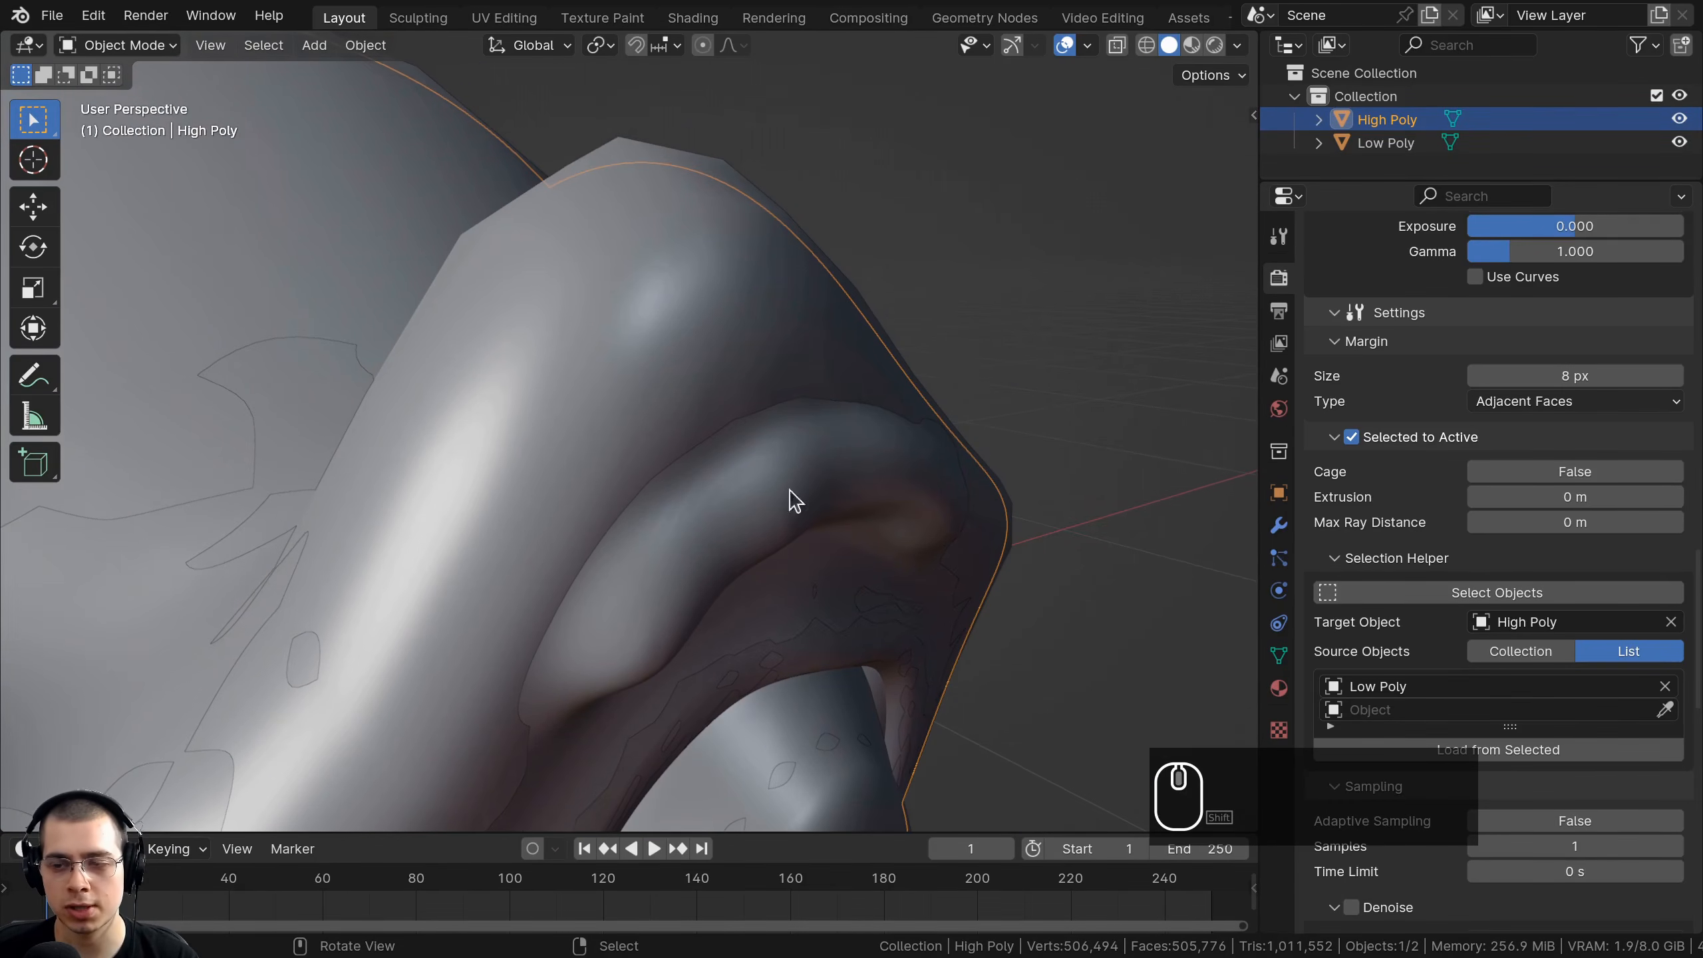
# Set the Selected to Active extrusion to 0.1 m, deselect everything and save the file.
pyautogui.scroll(-6, 721, 408)
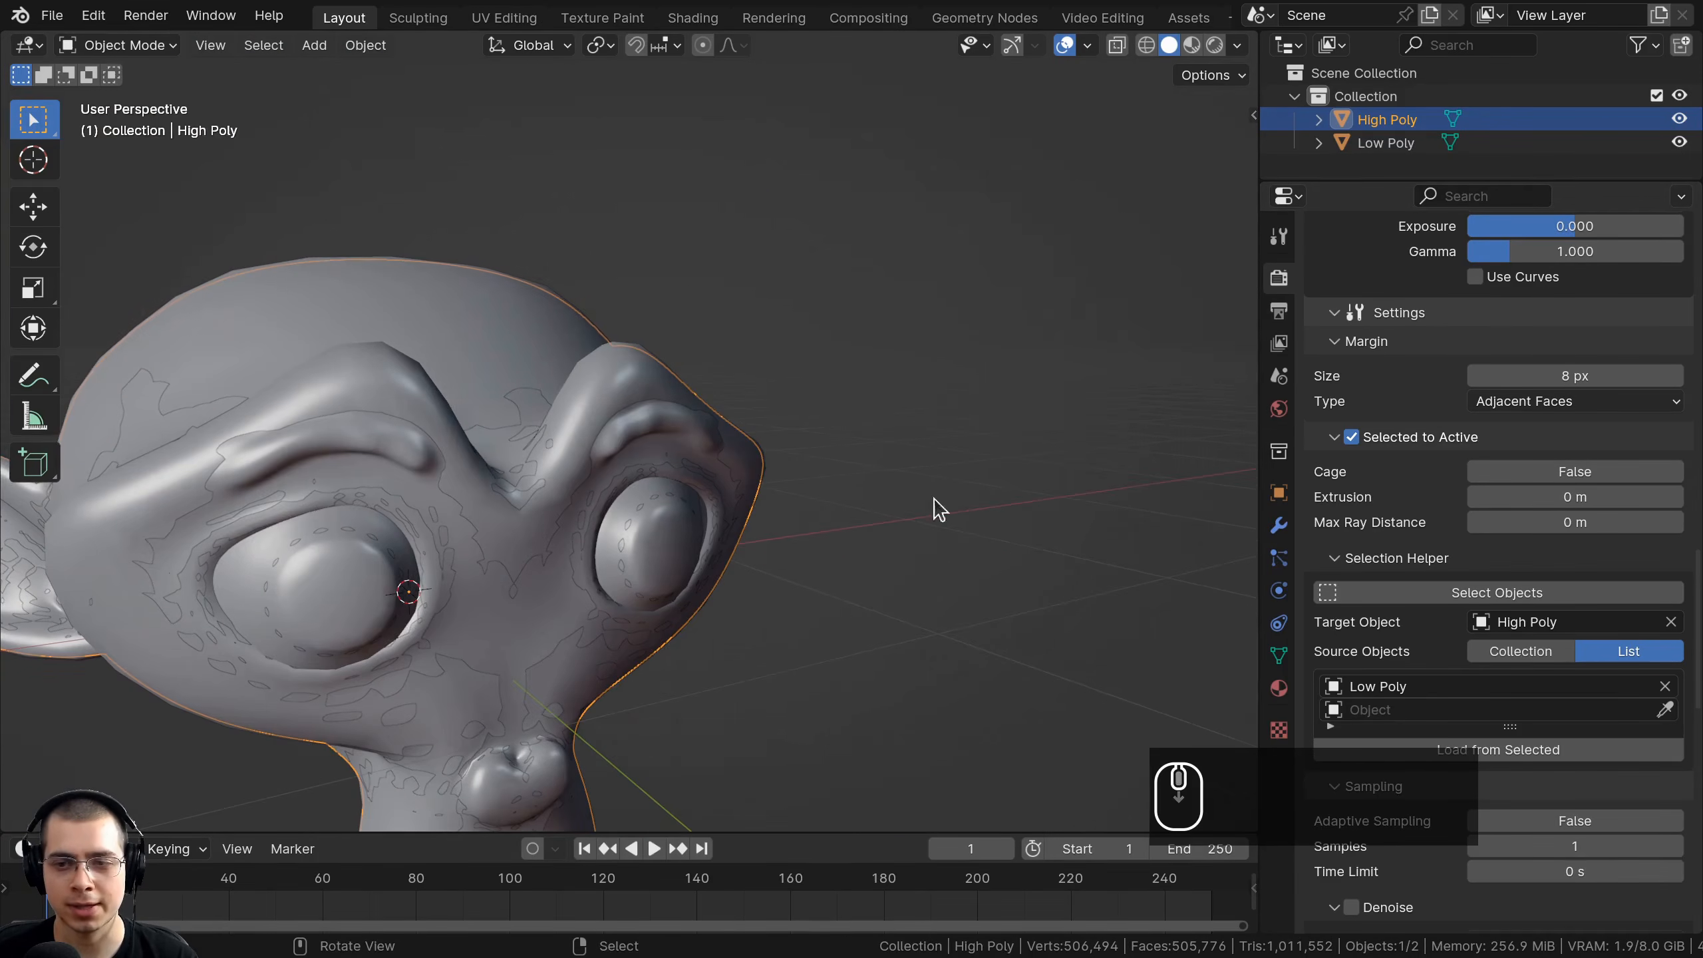
pyautogui.click(1535, 501)
pyautogui.write('.1')
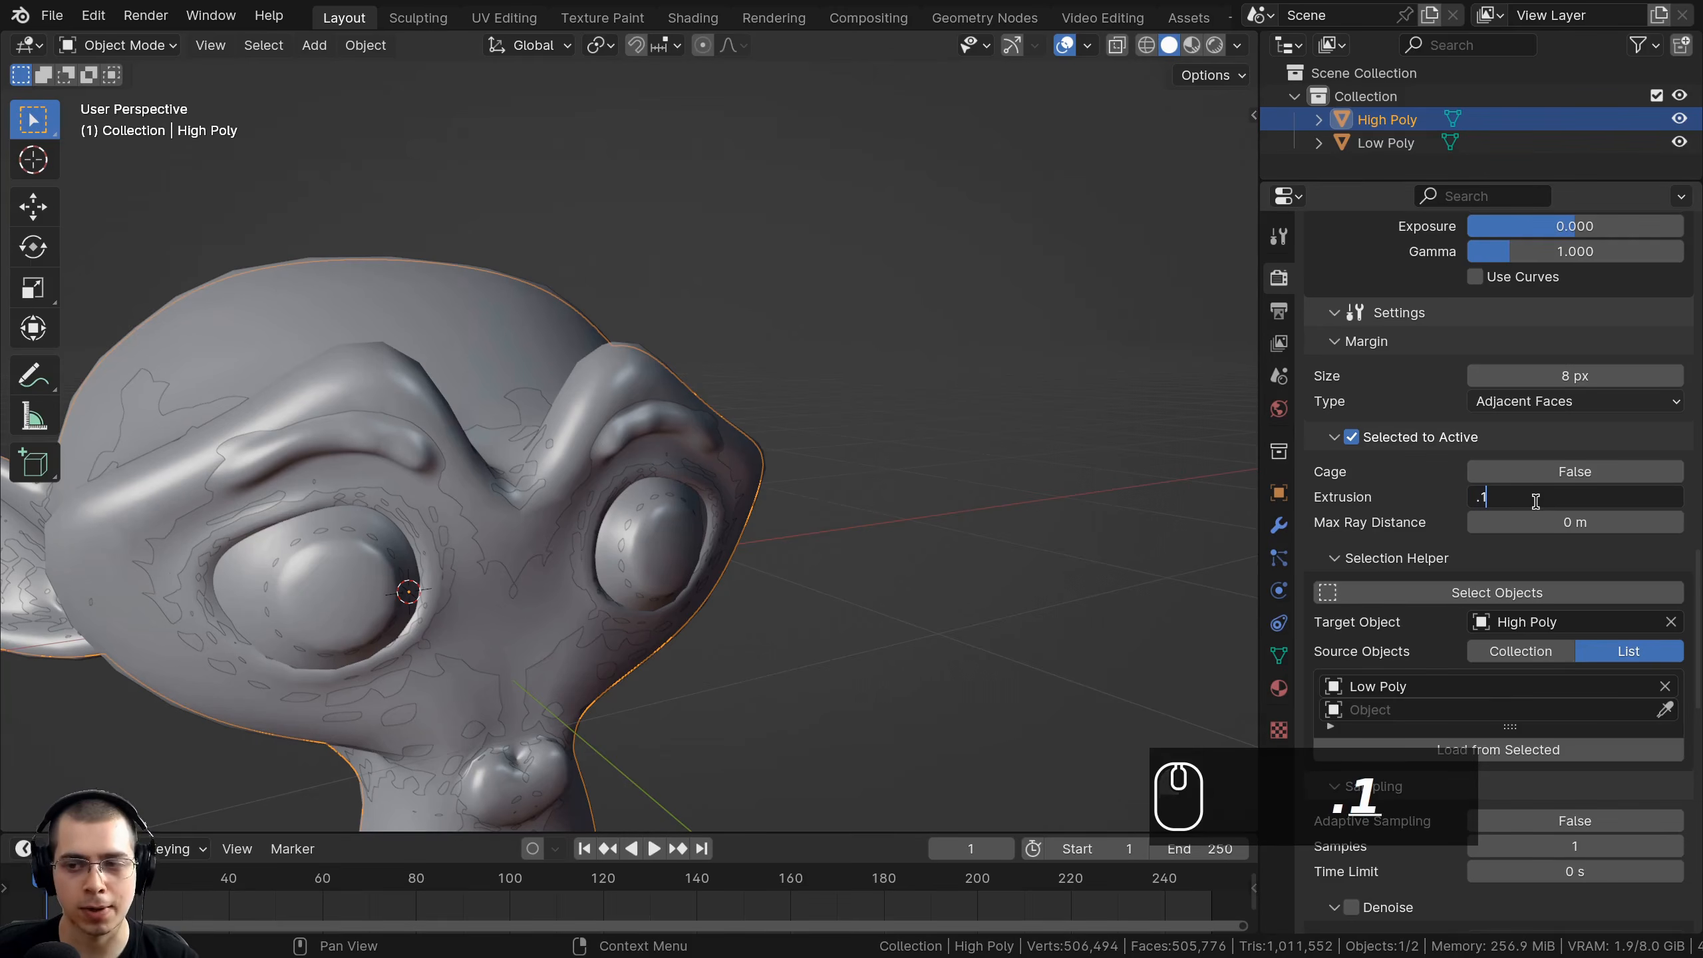
pyautogui.press('Return')
pyautogui.keyDown('shift'); pyautogui.moveTo(470, 470); pyautogui.dragTo(841, 380, button='middle'); pyautogui.keyUp('shift')
pyautogui.press('a')
pyautogui.hotkey('ctrl', 'b')
pyautogui.hotkey('ctrl', 's')
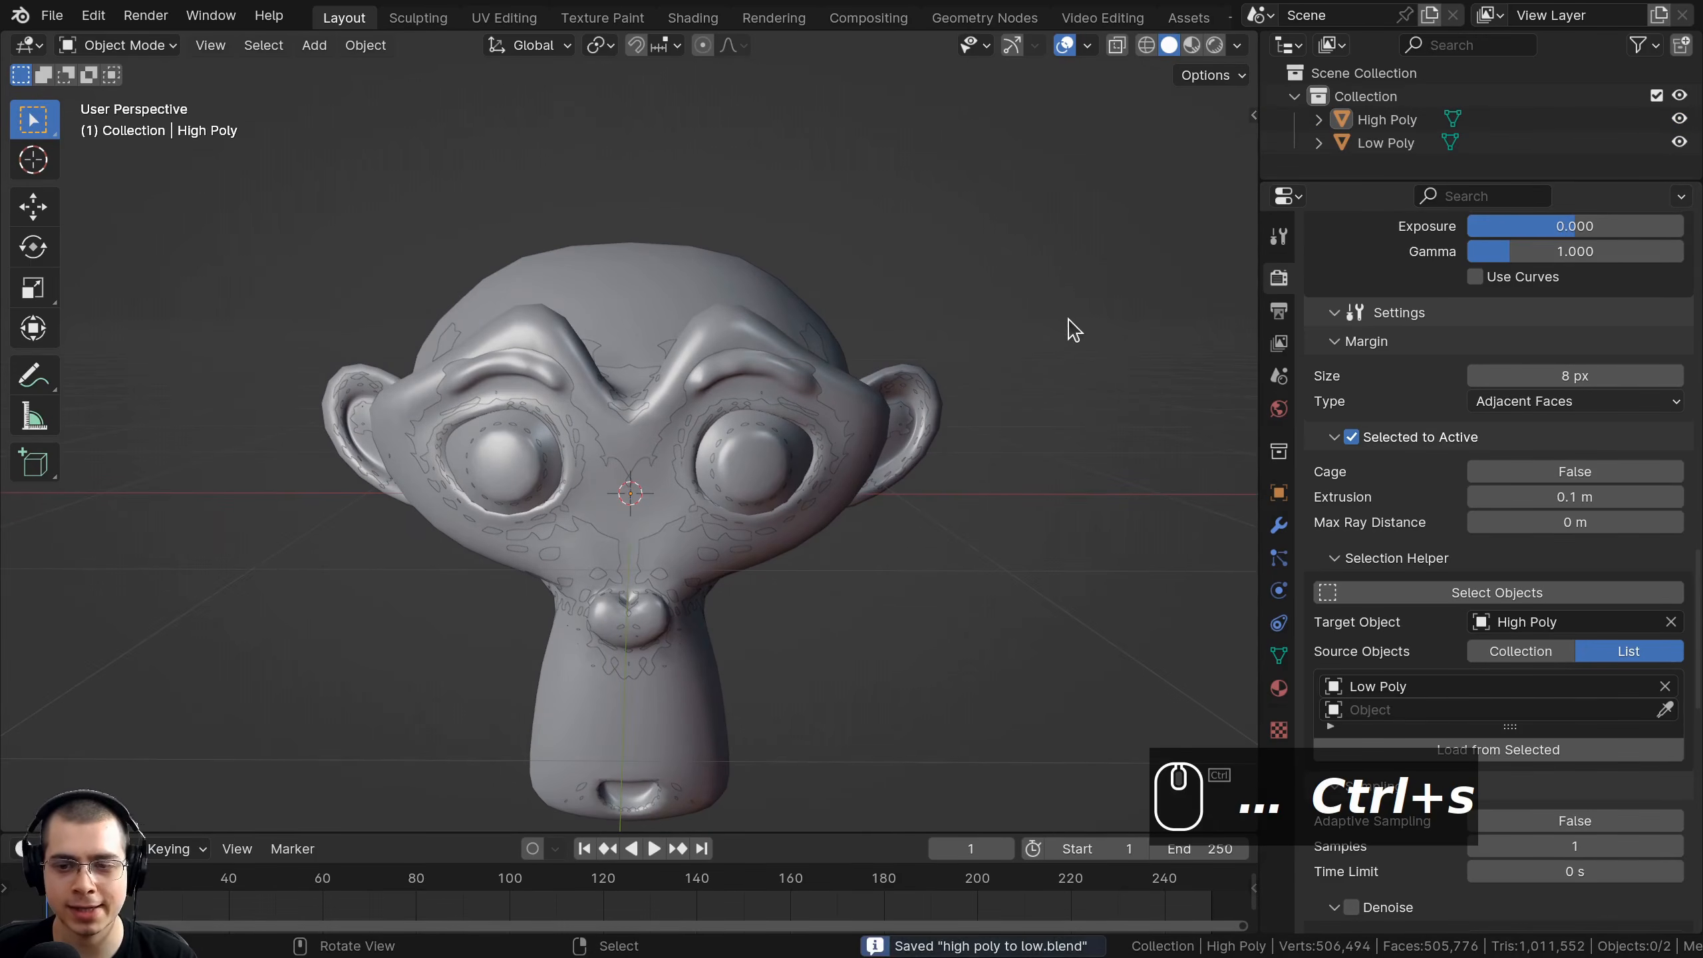
# Run Auto Bake on the 4096 normal map with both the High Poly and Low Poly heads selected.
pyautogui.moveTo(1067, 339); pyautogui.dragTo(1069, 342, button='middle')
pyautogui.moveTo(966, 145); pyautogui.dragTo(562, 481)
pyautogui.press('g')
pyautogui.rightClick(719, 389)
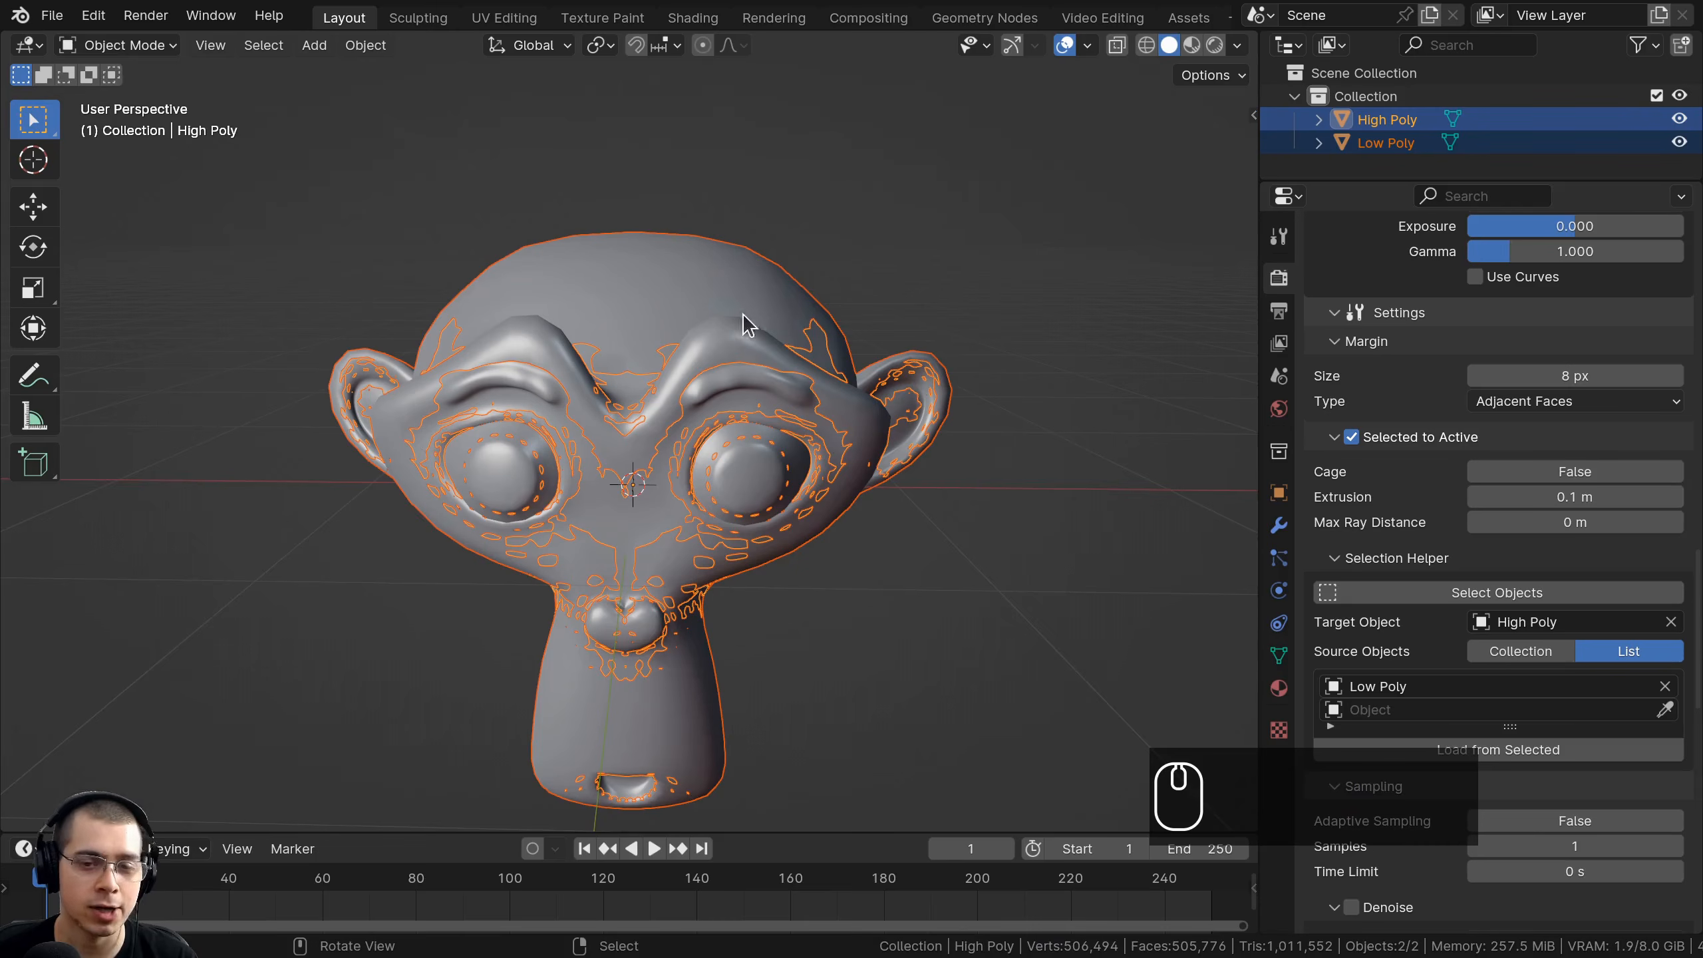
pyautogui.scroll(15, 1465, 533)
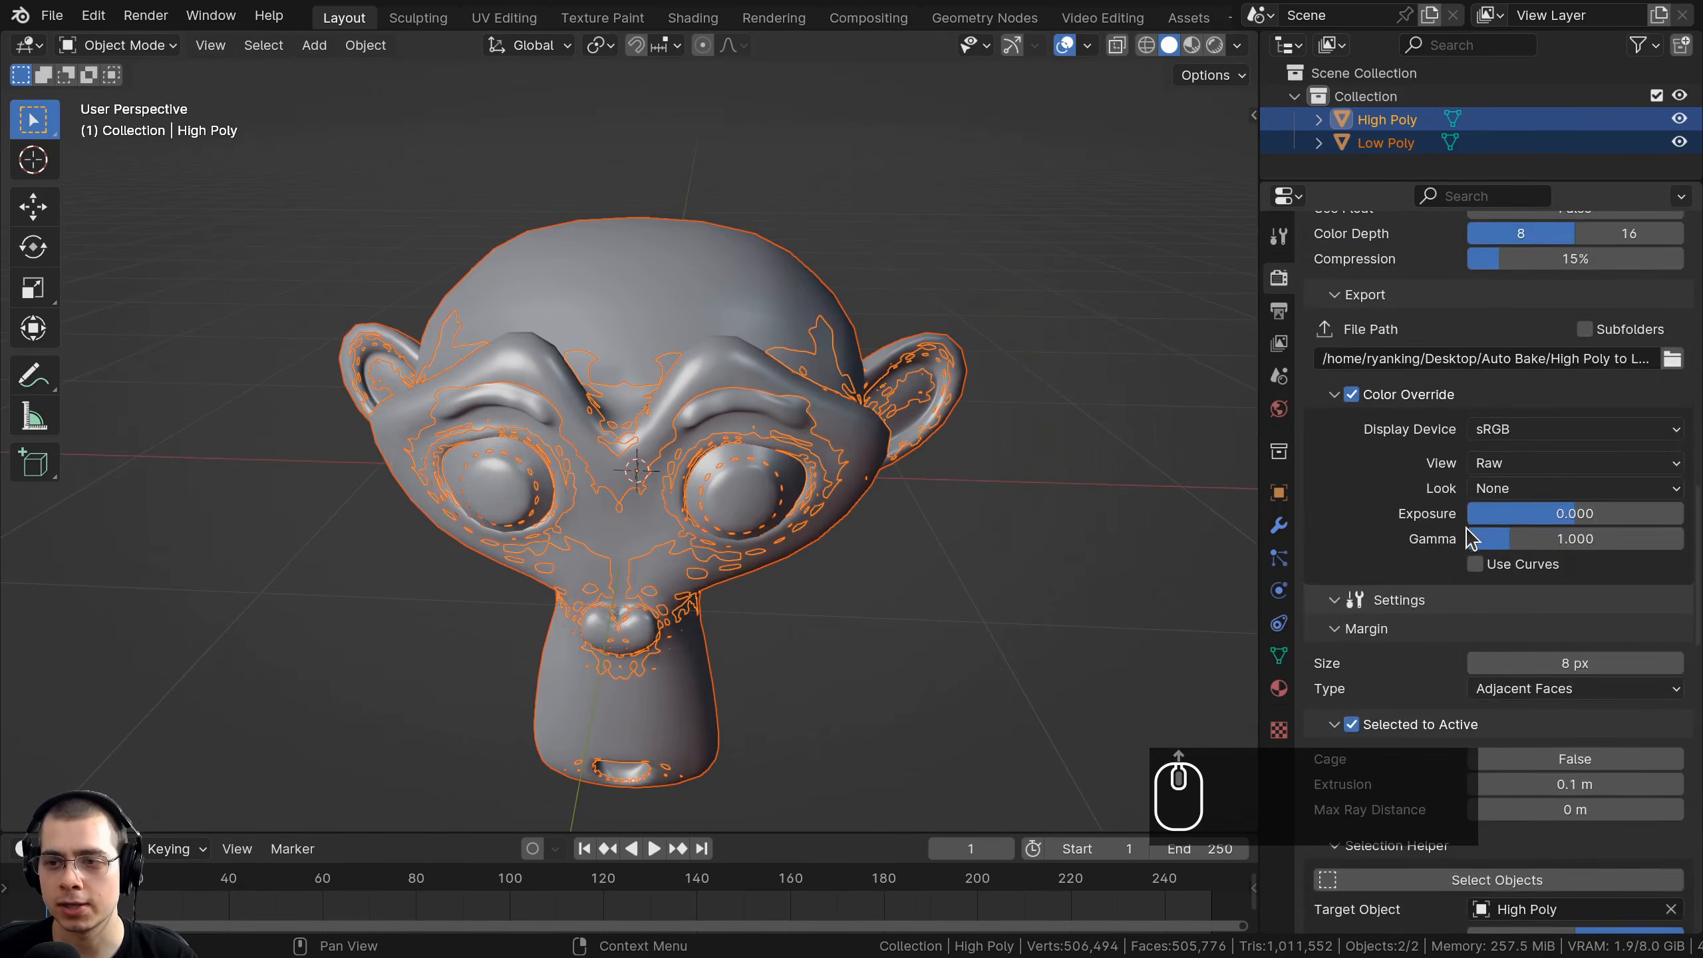
pyautogui.scroll(10, 1495, 463)
pyautogui.hotkey('ctrl', 'b')
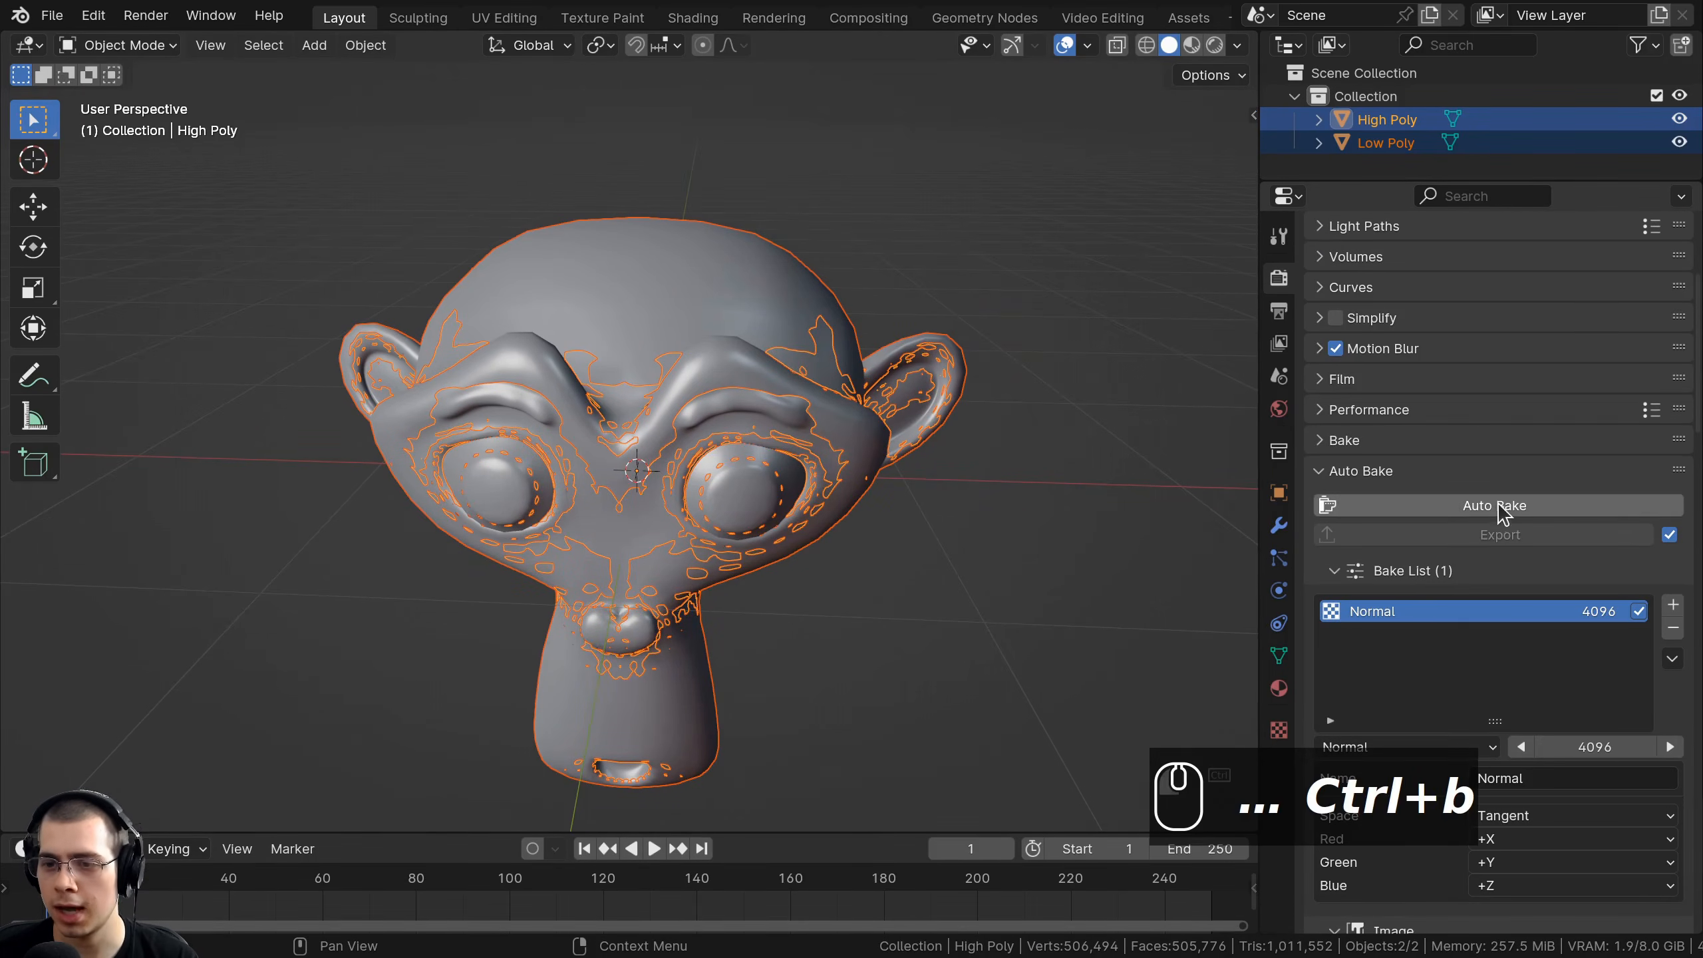
pyautogui.click(1468, 518)
pyautogui.click(1442, 498)
pyautogui.click(1442, 505)
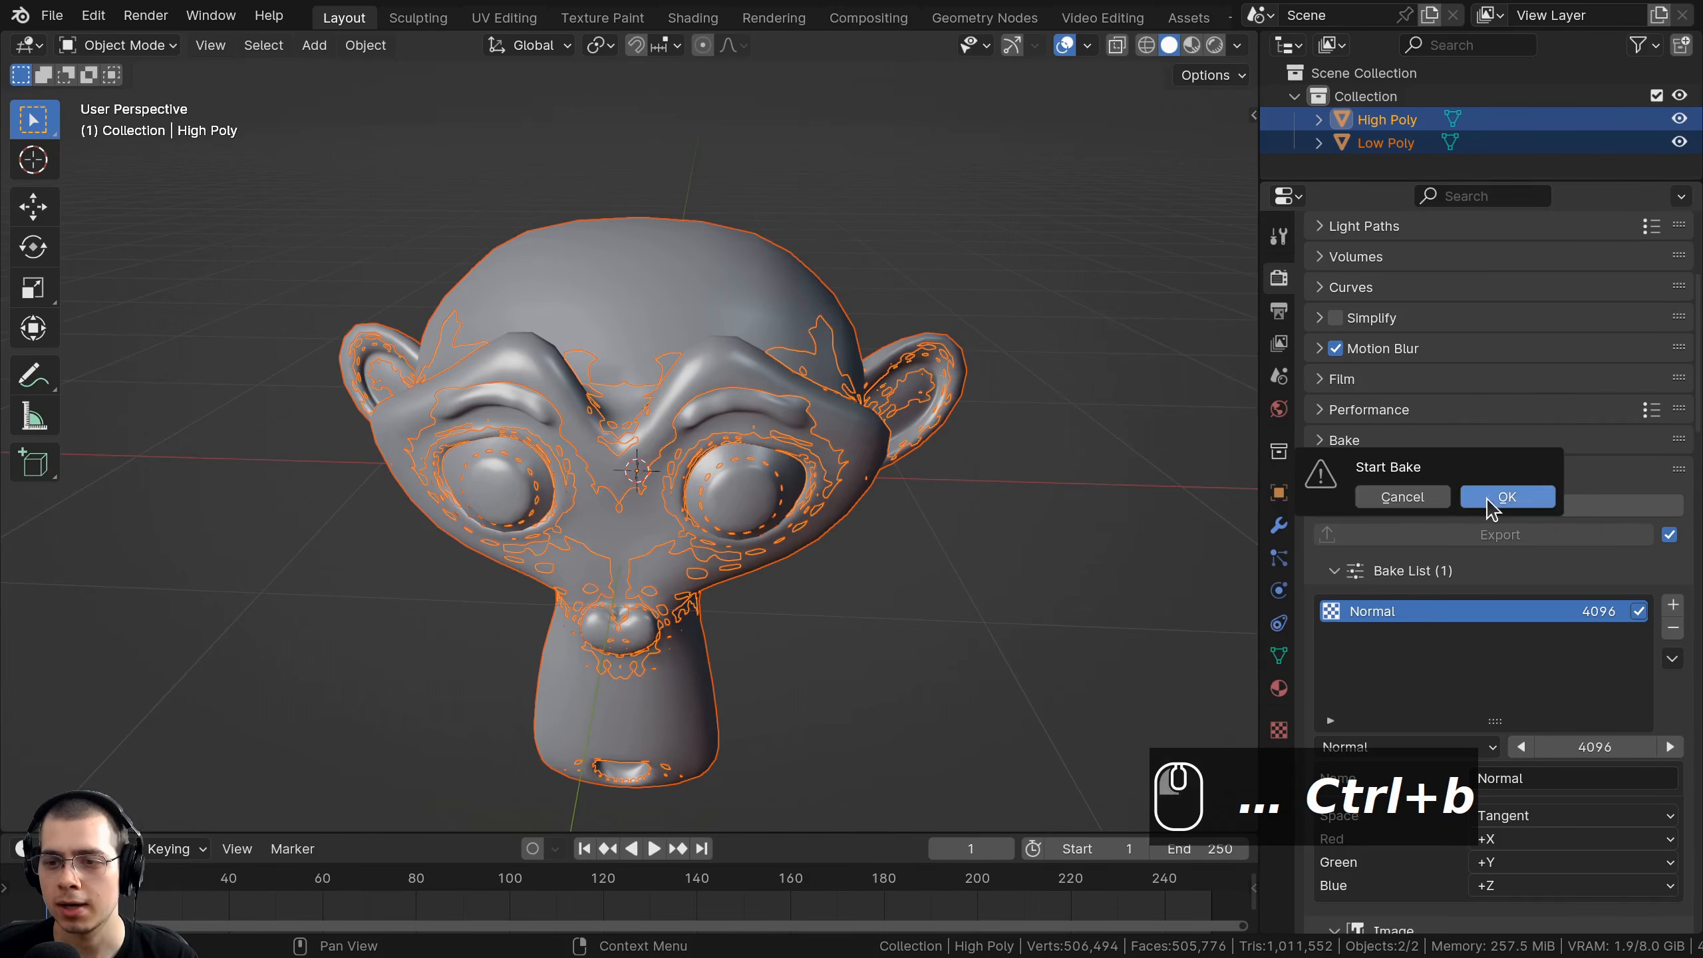
pyautogui.click(1505, 498)
pyautogui.scroll(-3, 1513, 684)
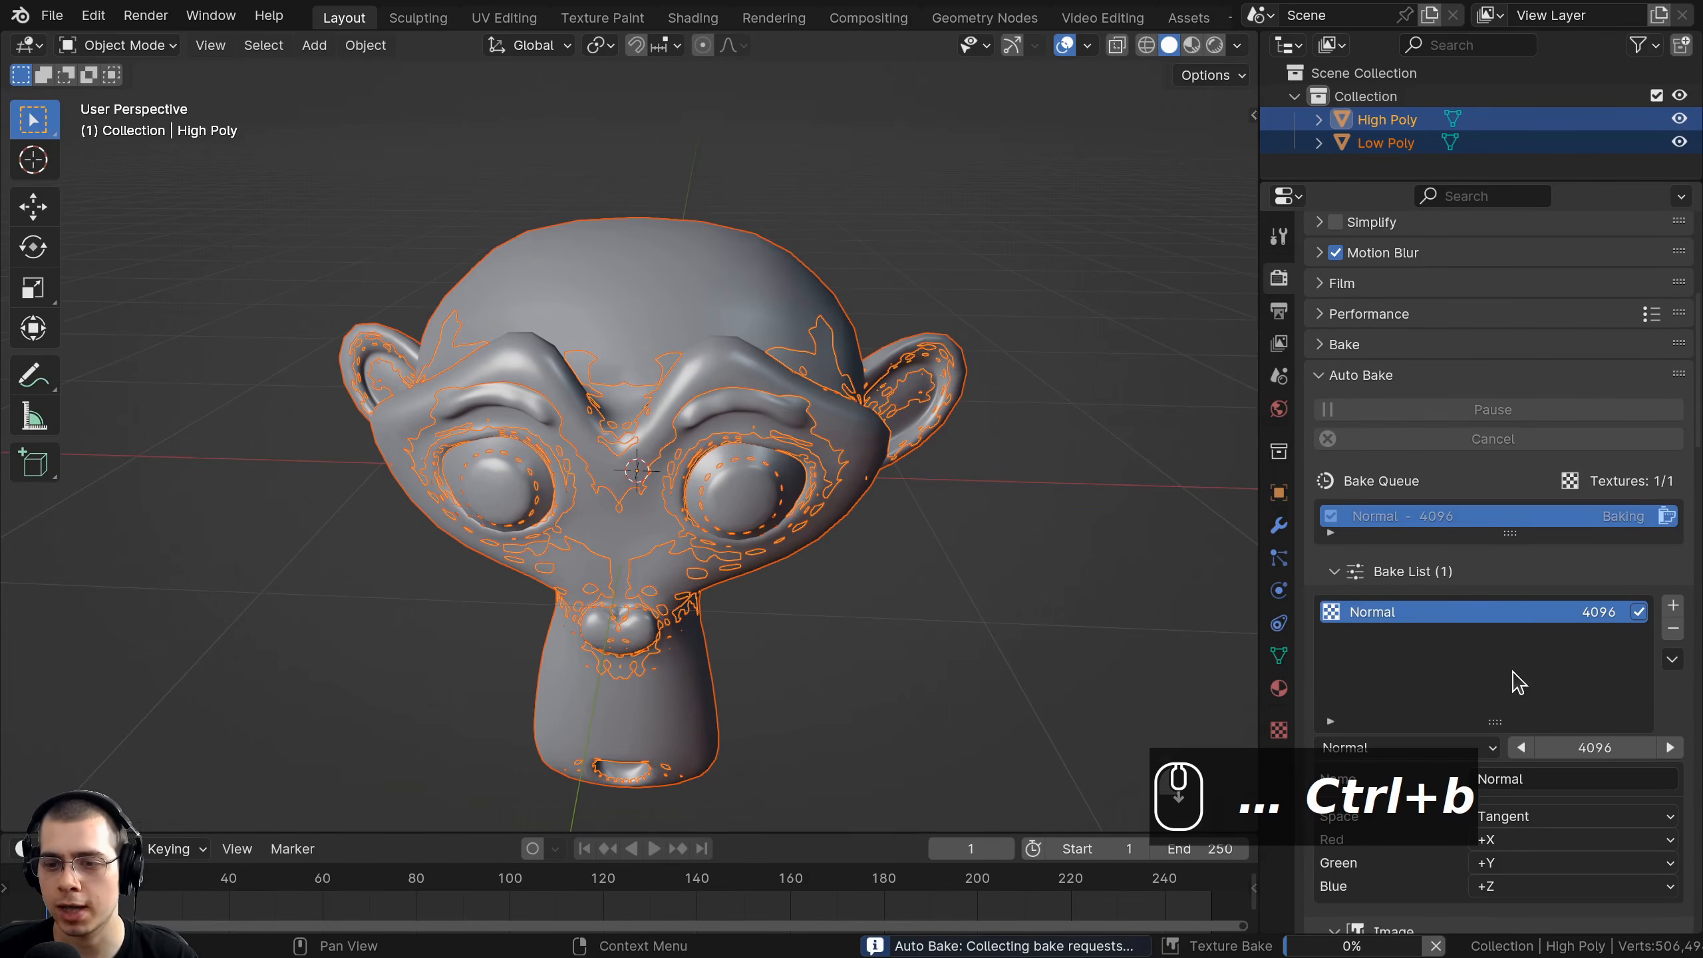
# Move the Low Poly head along the X axis, out to one side of the High Poly head.
pyautogui.moveTo(952, 429); pyautogui.dragTo(907, 478, button='middle')
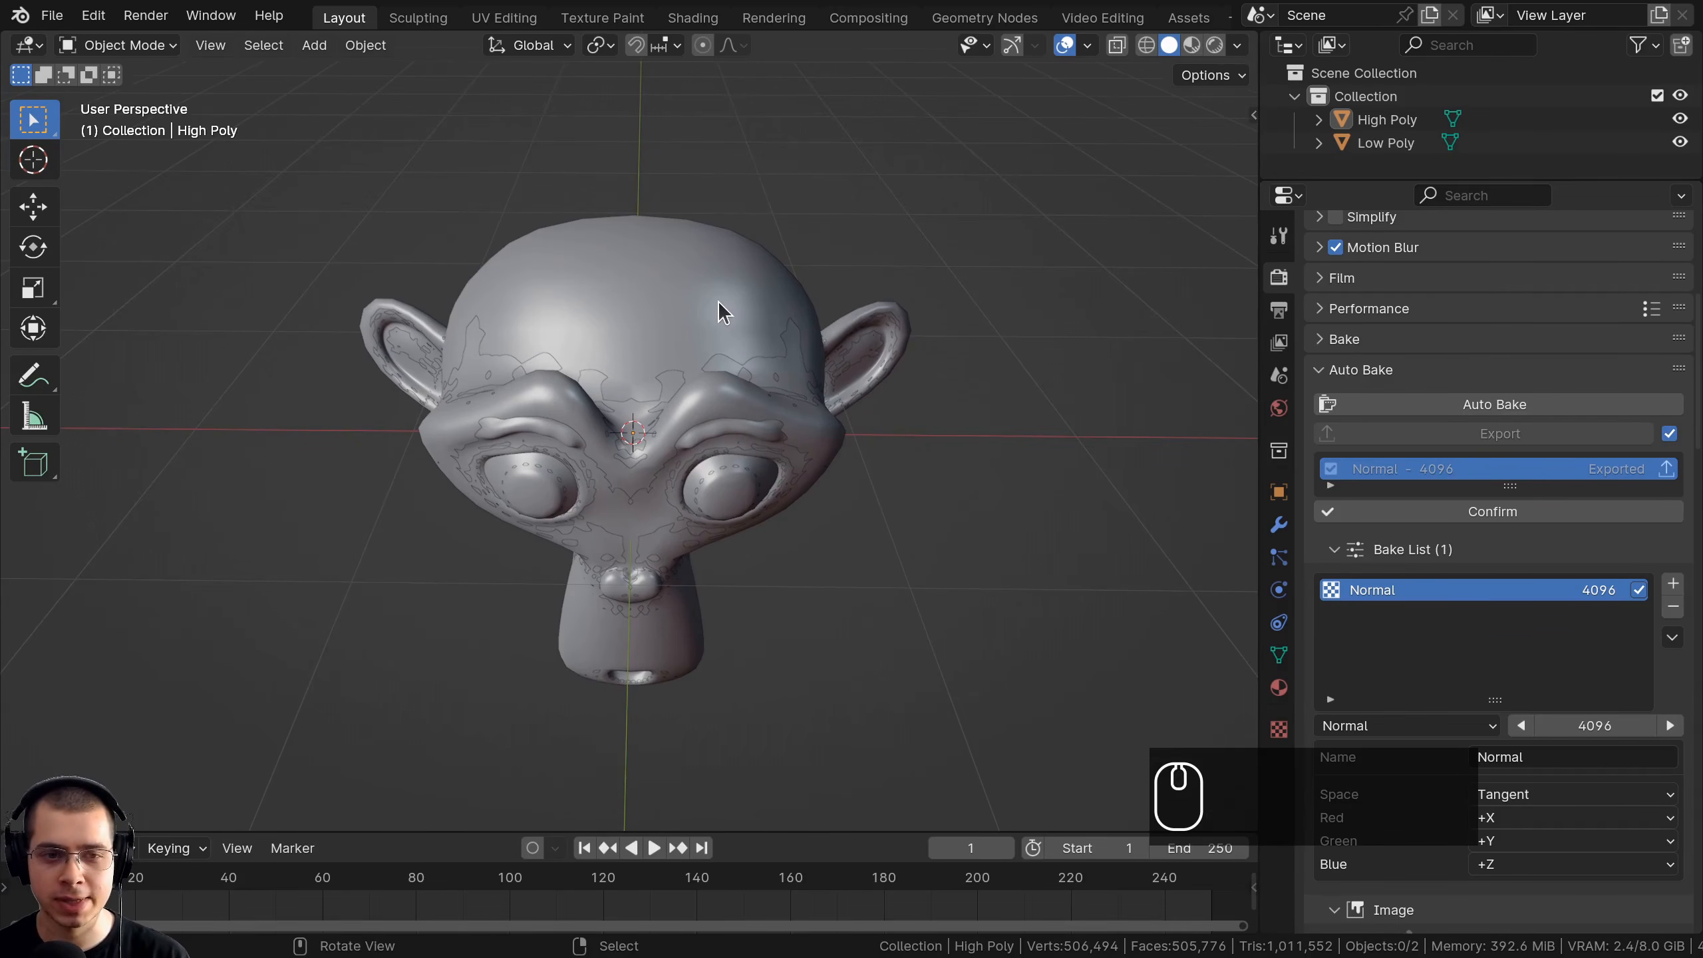
pyautogui.click(574, 351)
pyautogui.press('g')
pyautogui.press('x')
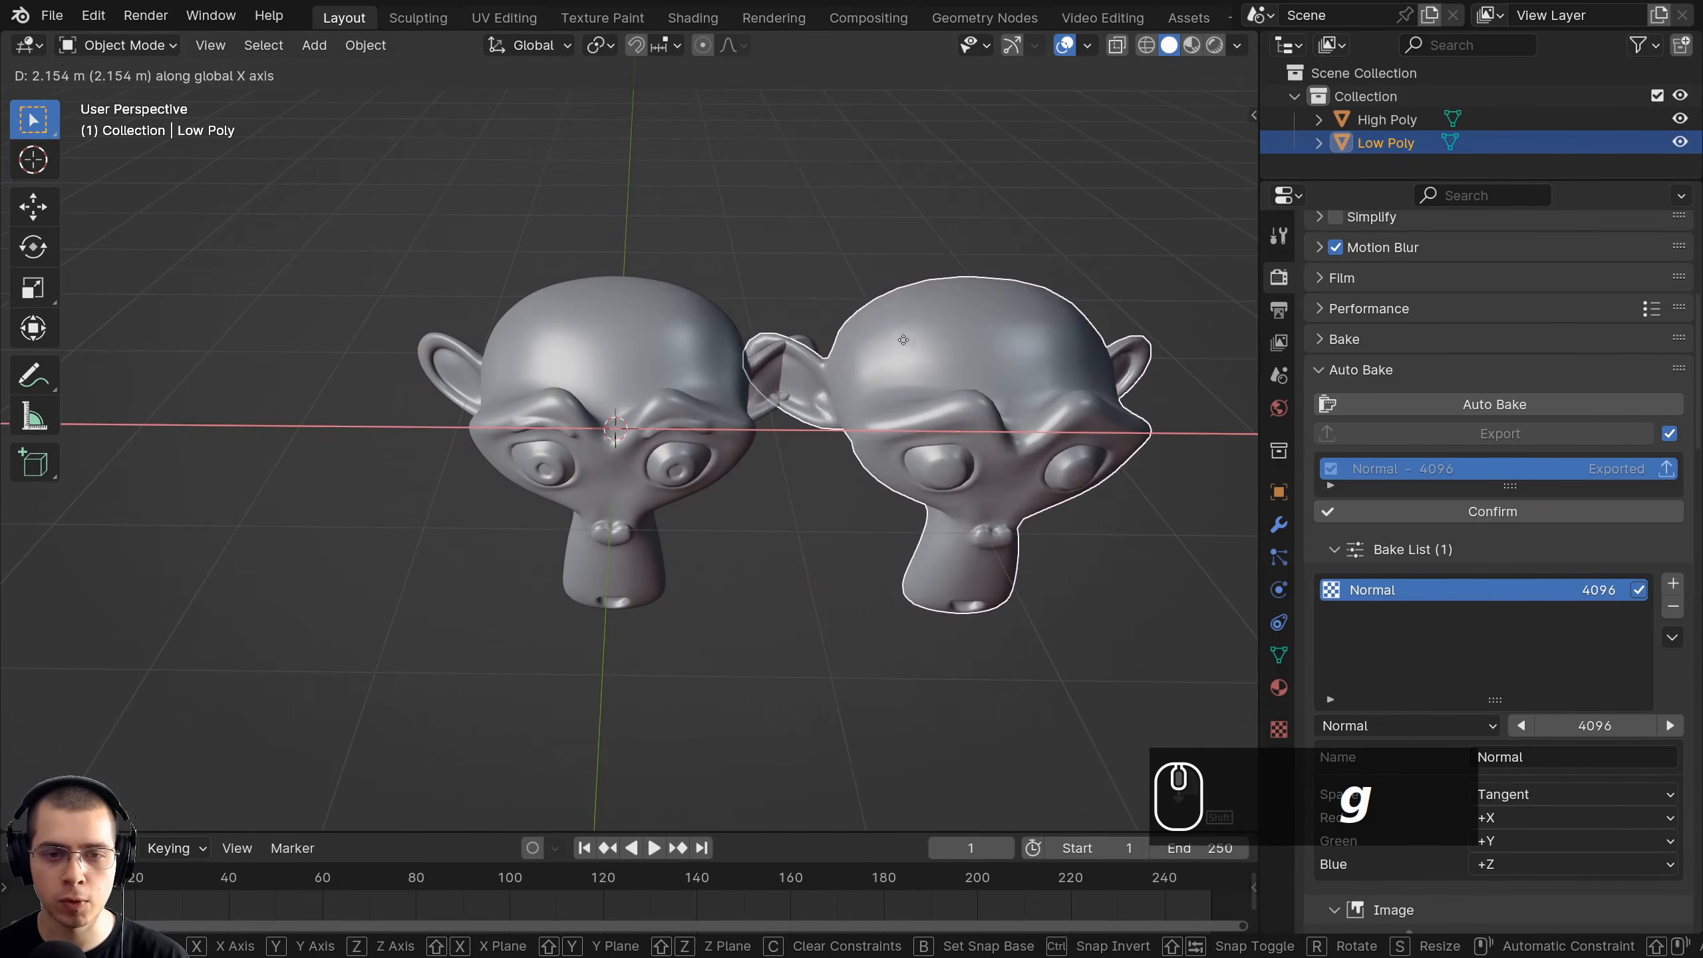
pyautogui.click(386, 335)
# Move the High Poly head the opposite way so both heads stand side by side, and deselect everything.
pyautogui.click(633, 341)
pyautogui.press('g')
pyautogui.click(496, 339)
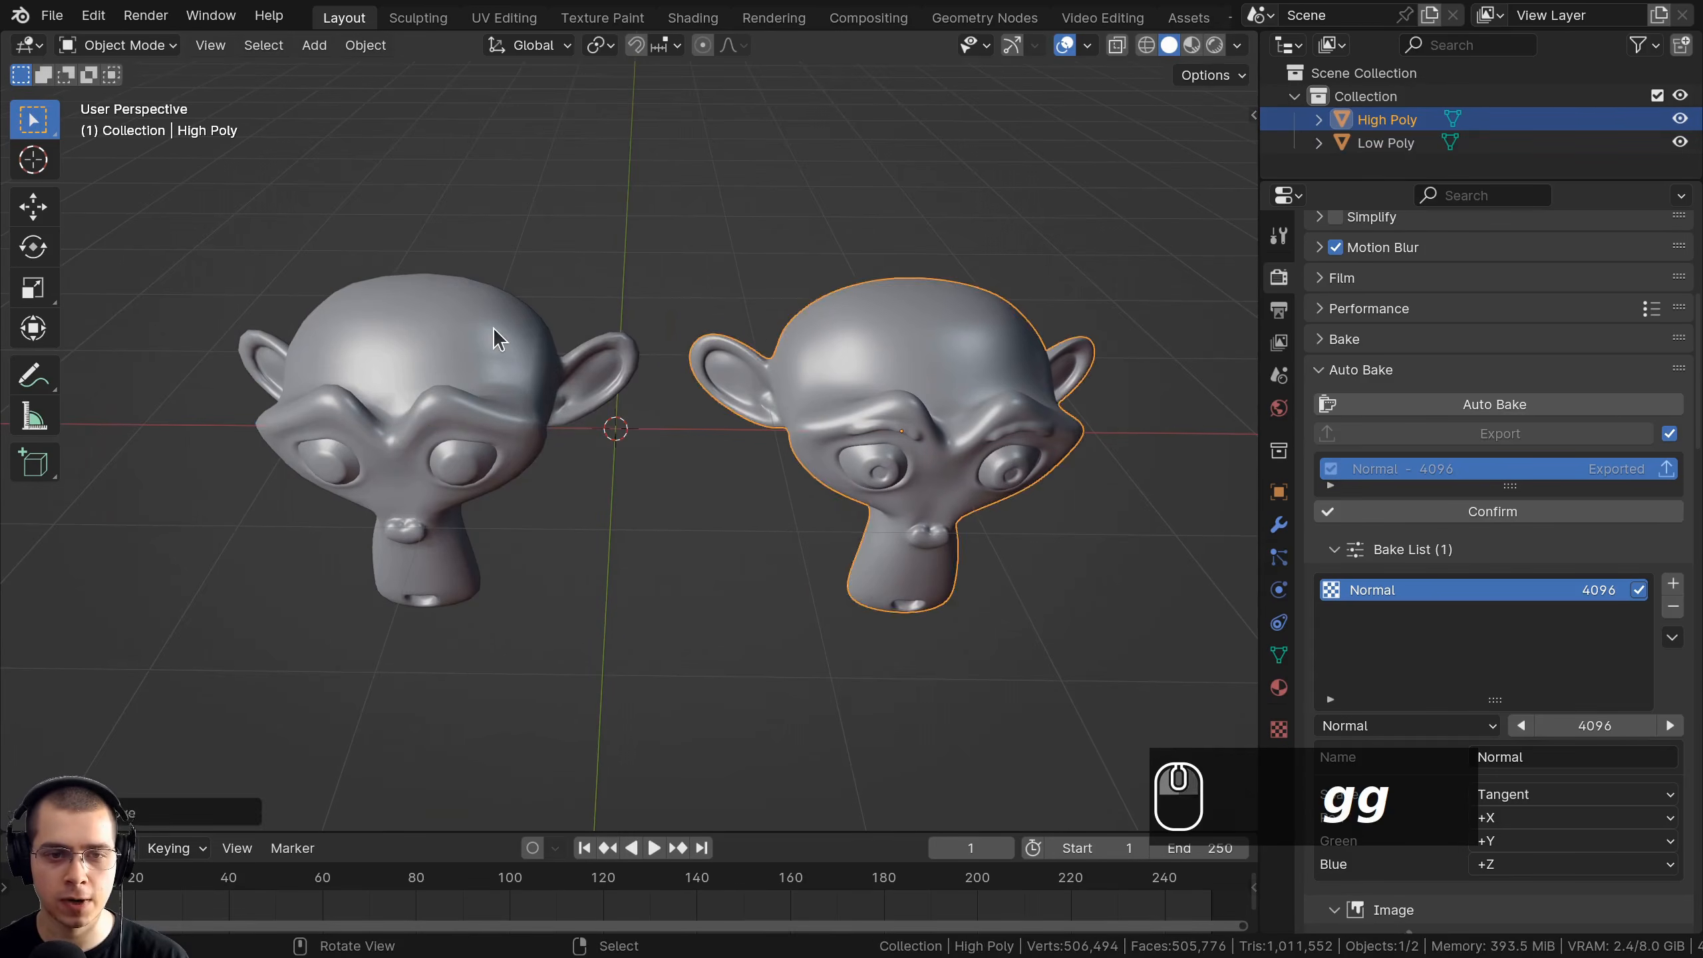
pyautogui.click(496, 338)
pyautogui.press('g')
pyautogui.click(886, 384)
pyautogui.keyDown('shift'); pyautogui.click(887, 384); pyautogui.keyUp('shift')
pyautogui.hotkey('alt', 'a')
pyautogui.keyDown('shift'); pyautogui.moveTo(685, 354); pyautogui.dragTo(575, 444, button='middle'); pyautogui.keyUp('shift')
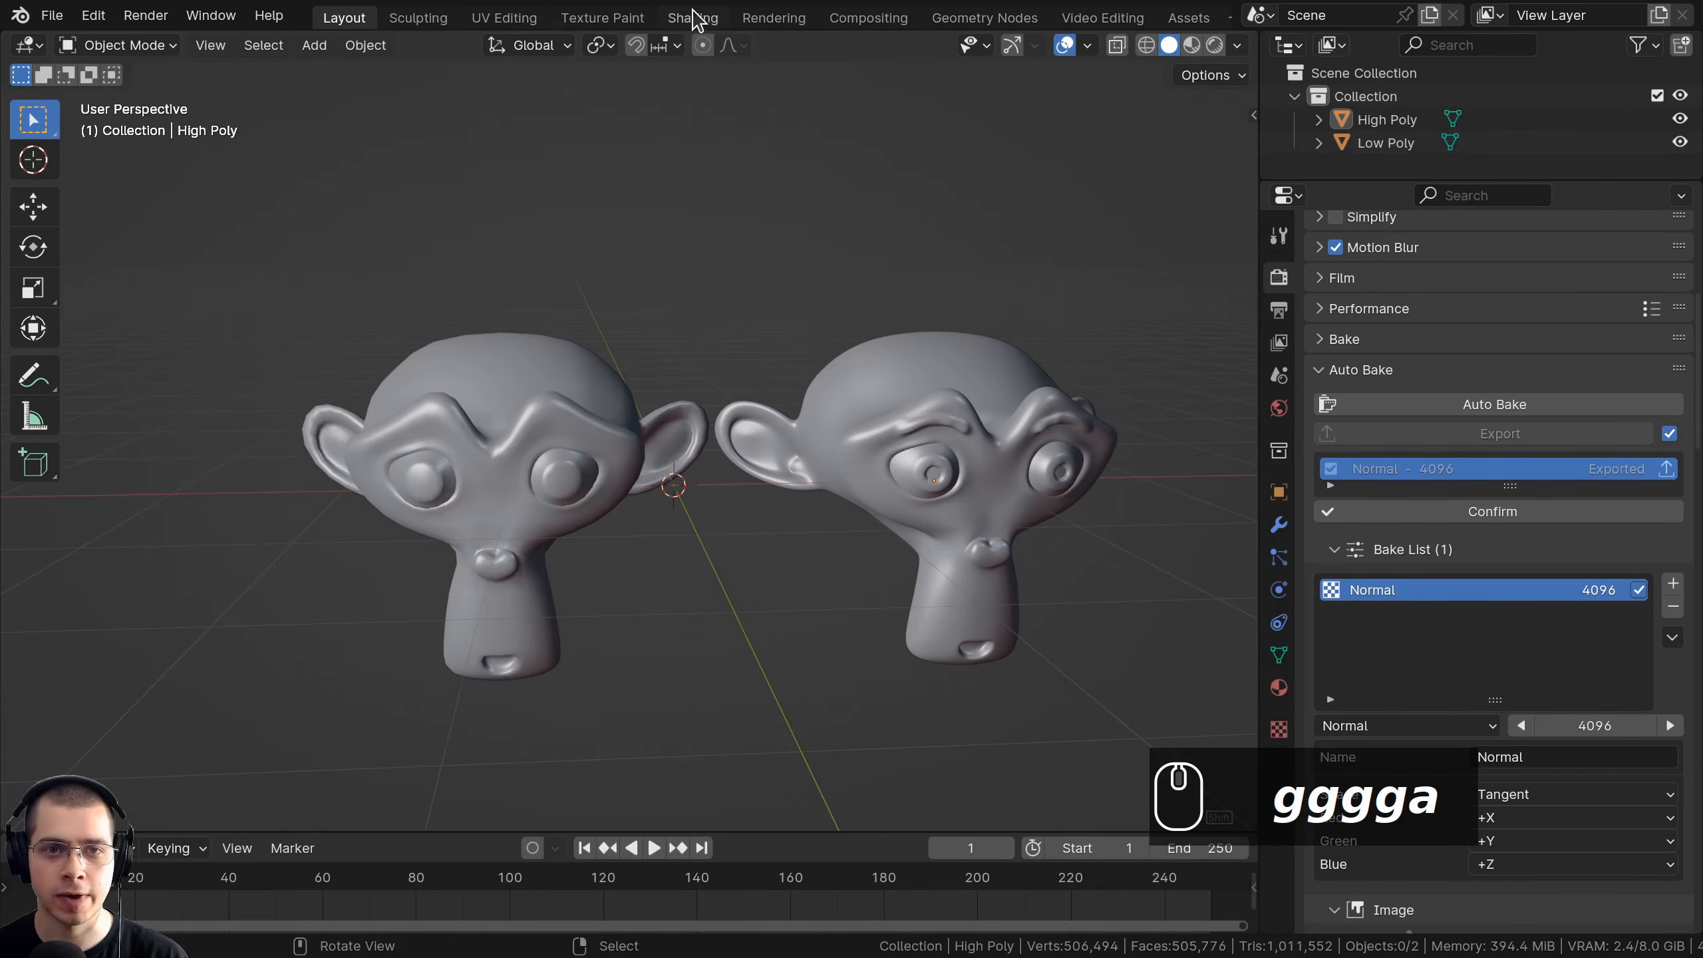
# In the Shading workspace, delete the unconnected Monkey DetailsNormal image texture node from the Low Poly head's Auto Bake material.
pyautogui.click(693, 18)
pyautogui.click(580, 436)
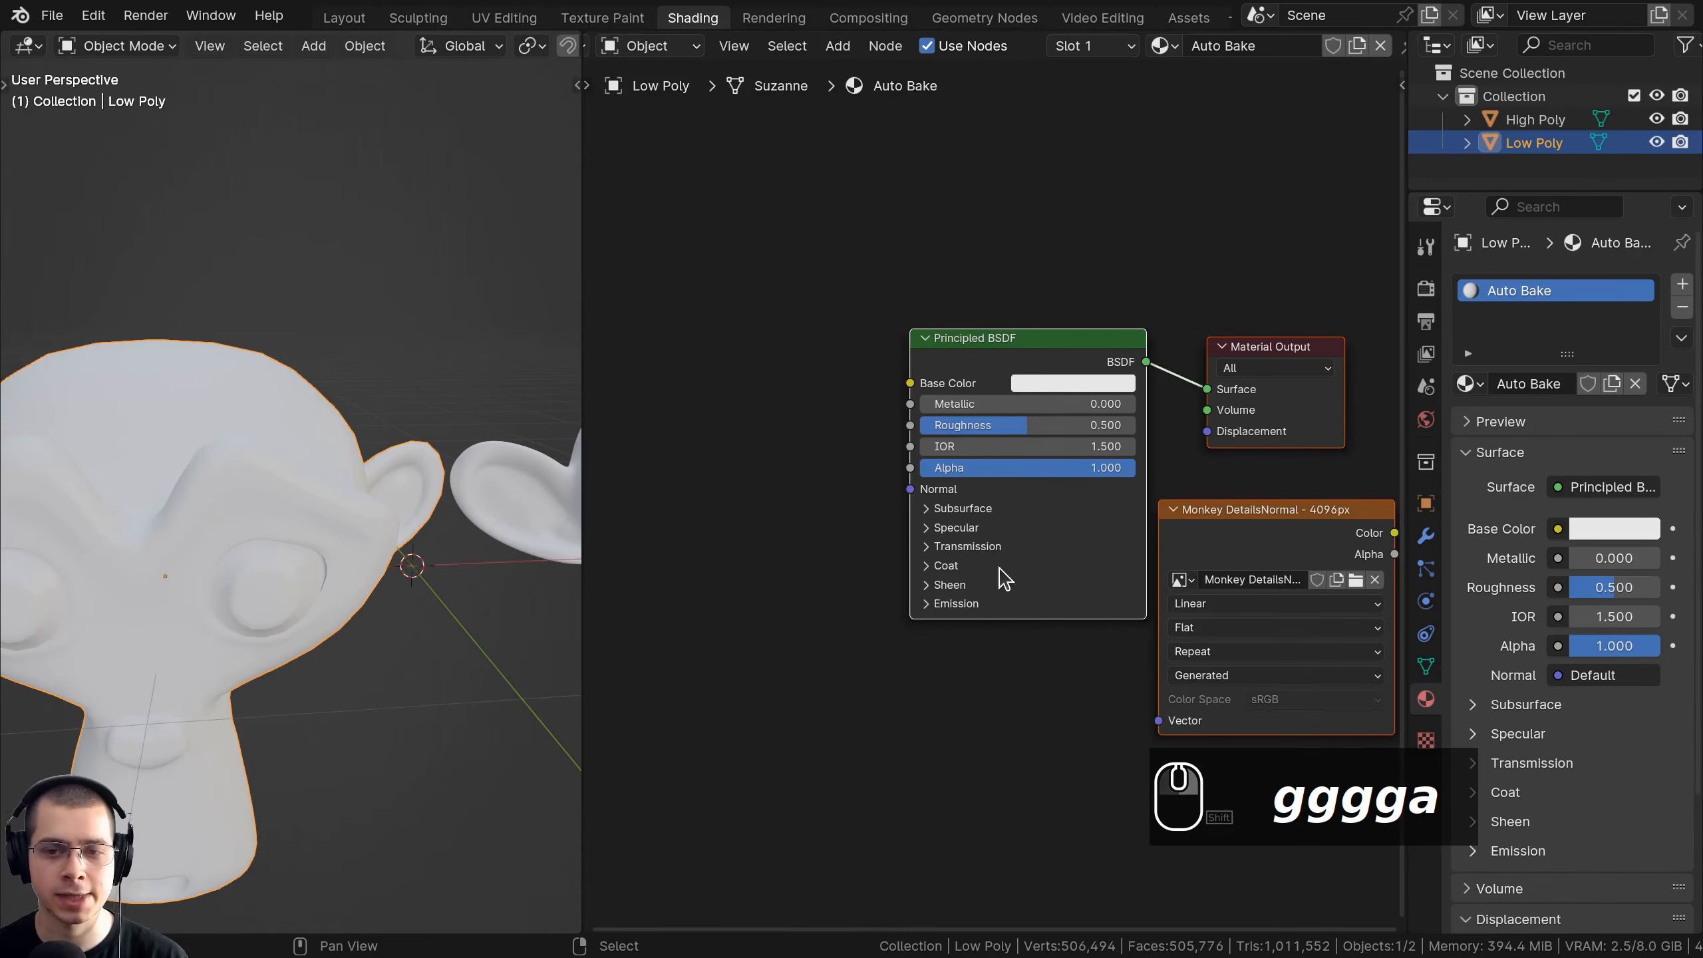
pyautogui.scroll(2, 862, 540)
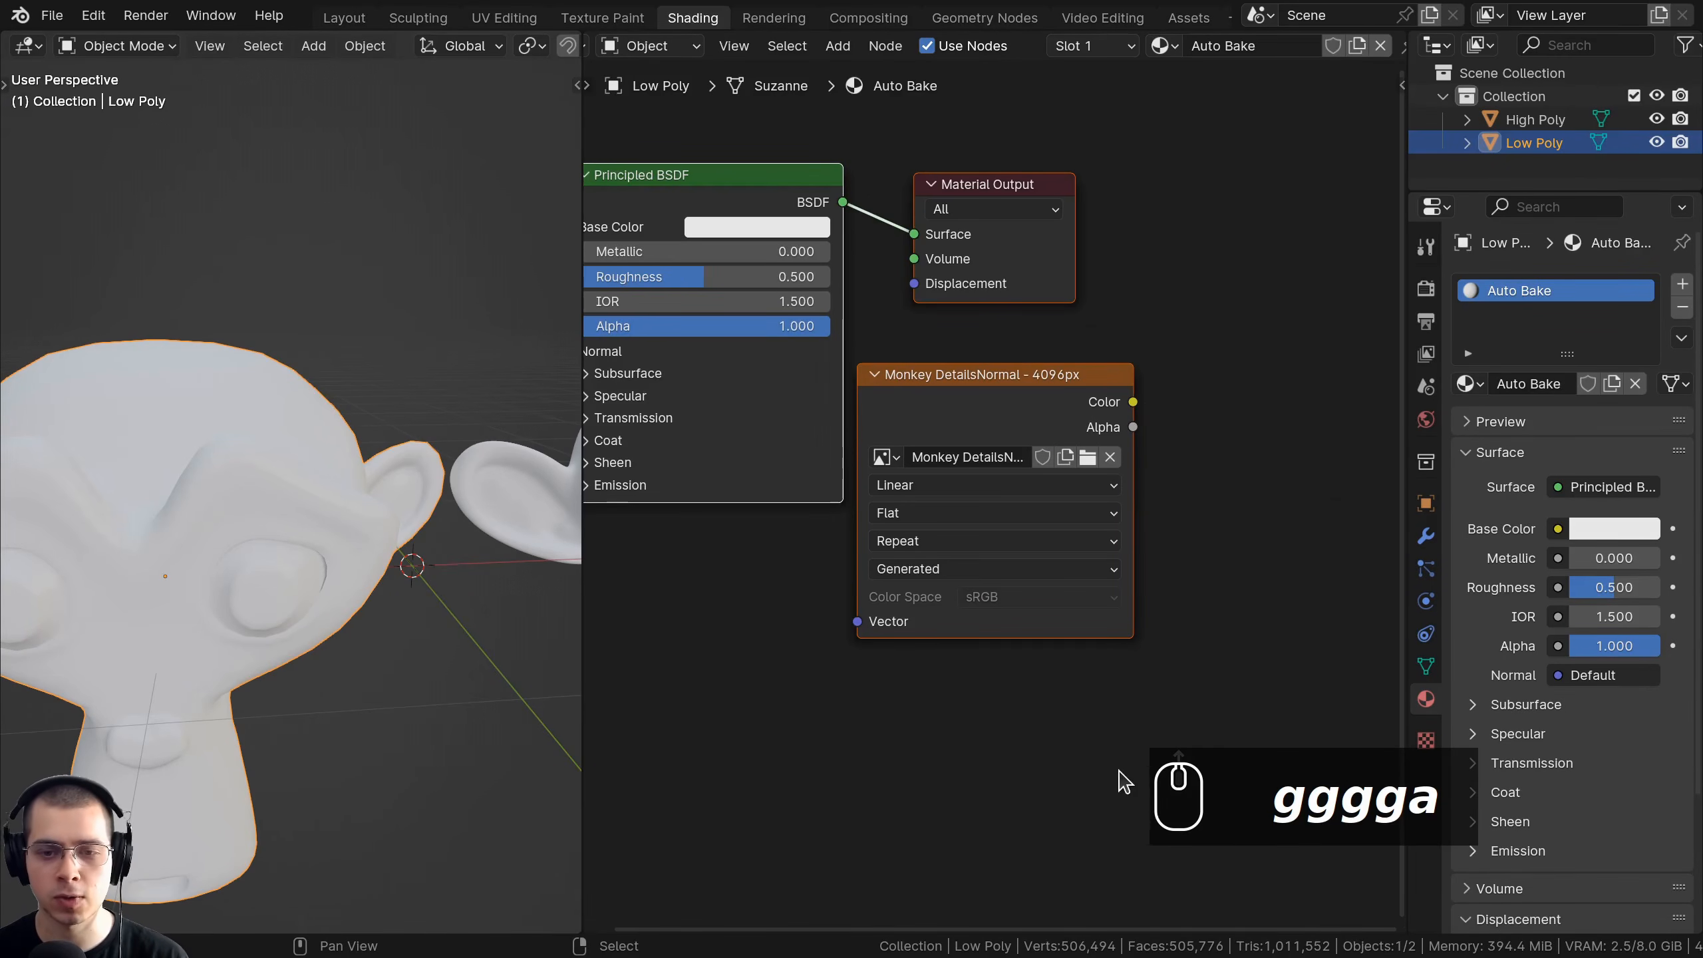
pyautogui.moveTo(1153, 748); pyautogui.dragTo(1008, 480)
pyautogui.moveTo(1016, 402); pyautogui.dragTo(1072, 406, button='middle')
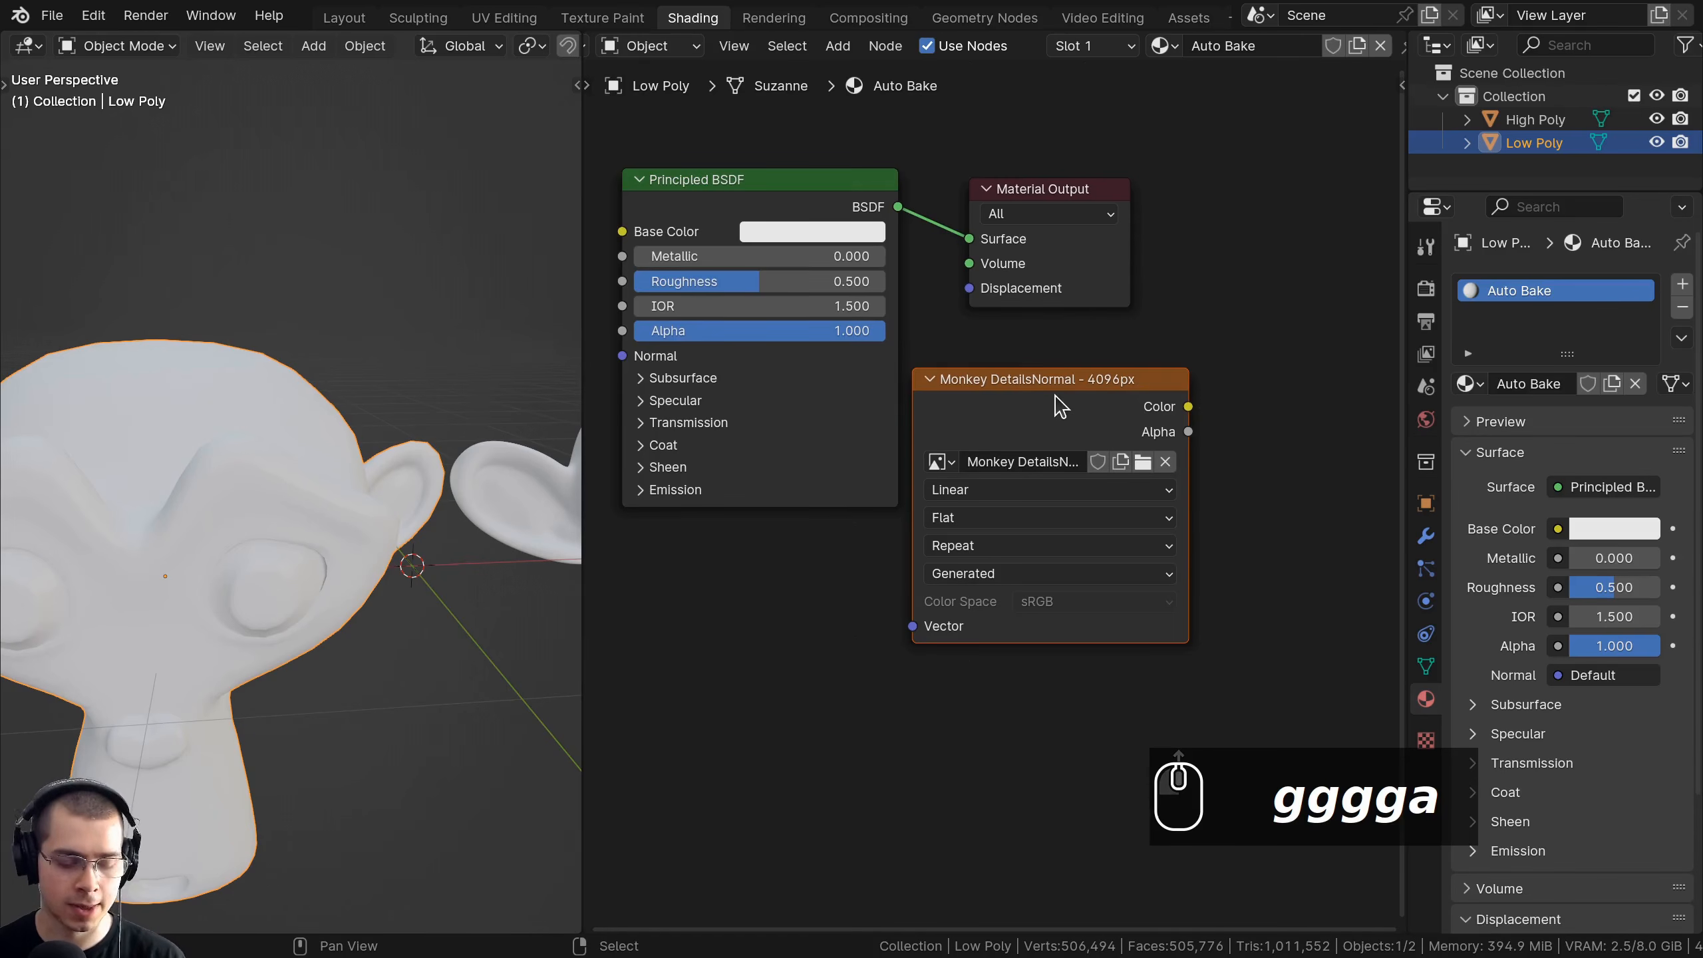
pyautogui.scroll(-1, 1058, 406)
pyautogui.press('x')
# Add "Monkey DetailsNormal - 4096px.png" to the Low Poly material's Principled BSDF using Principled Texture Setup.
pyautogui.moveTo(872, 287); pyautogui.dragTo(1009, 295, button='middle')
pyautogui.click(982, 306)
pyautogui.scroll(-3, 475, 429)
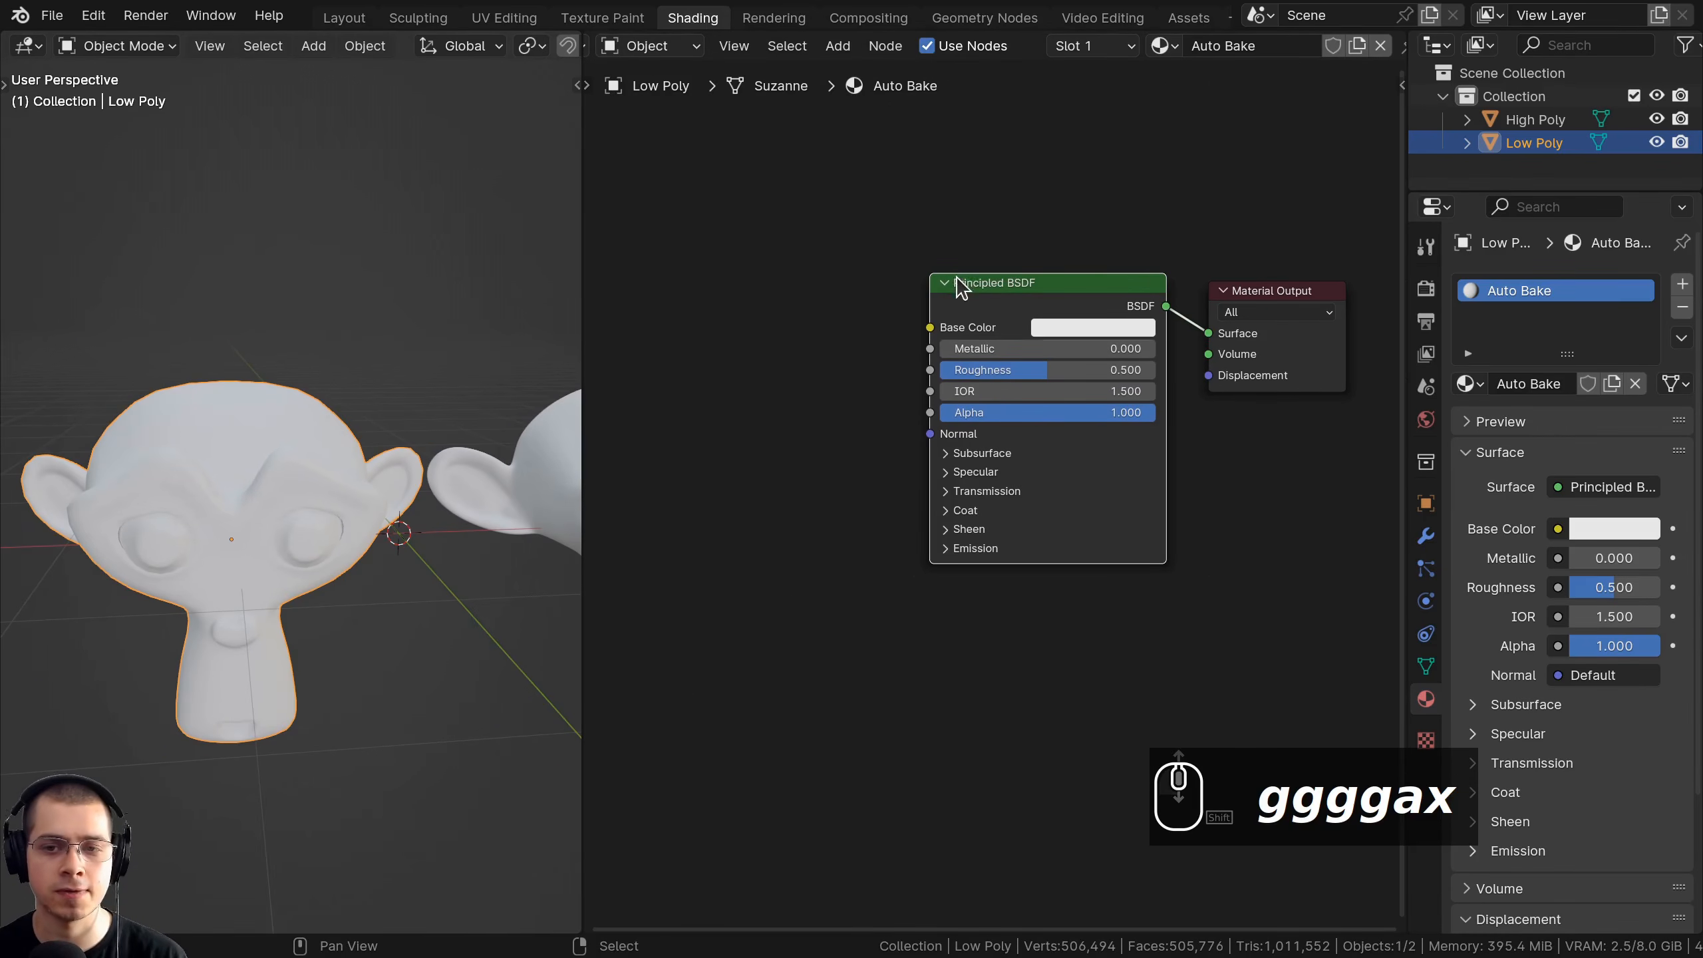
pyautogui.moveTo(1004, 305); pyautogui.dragTo(1018, 297)
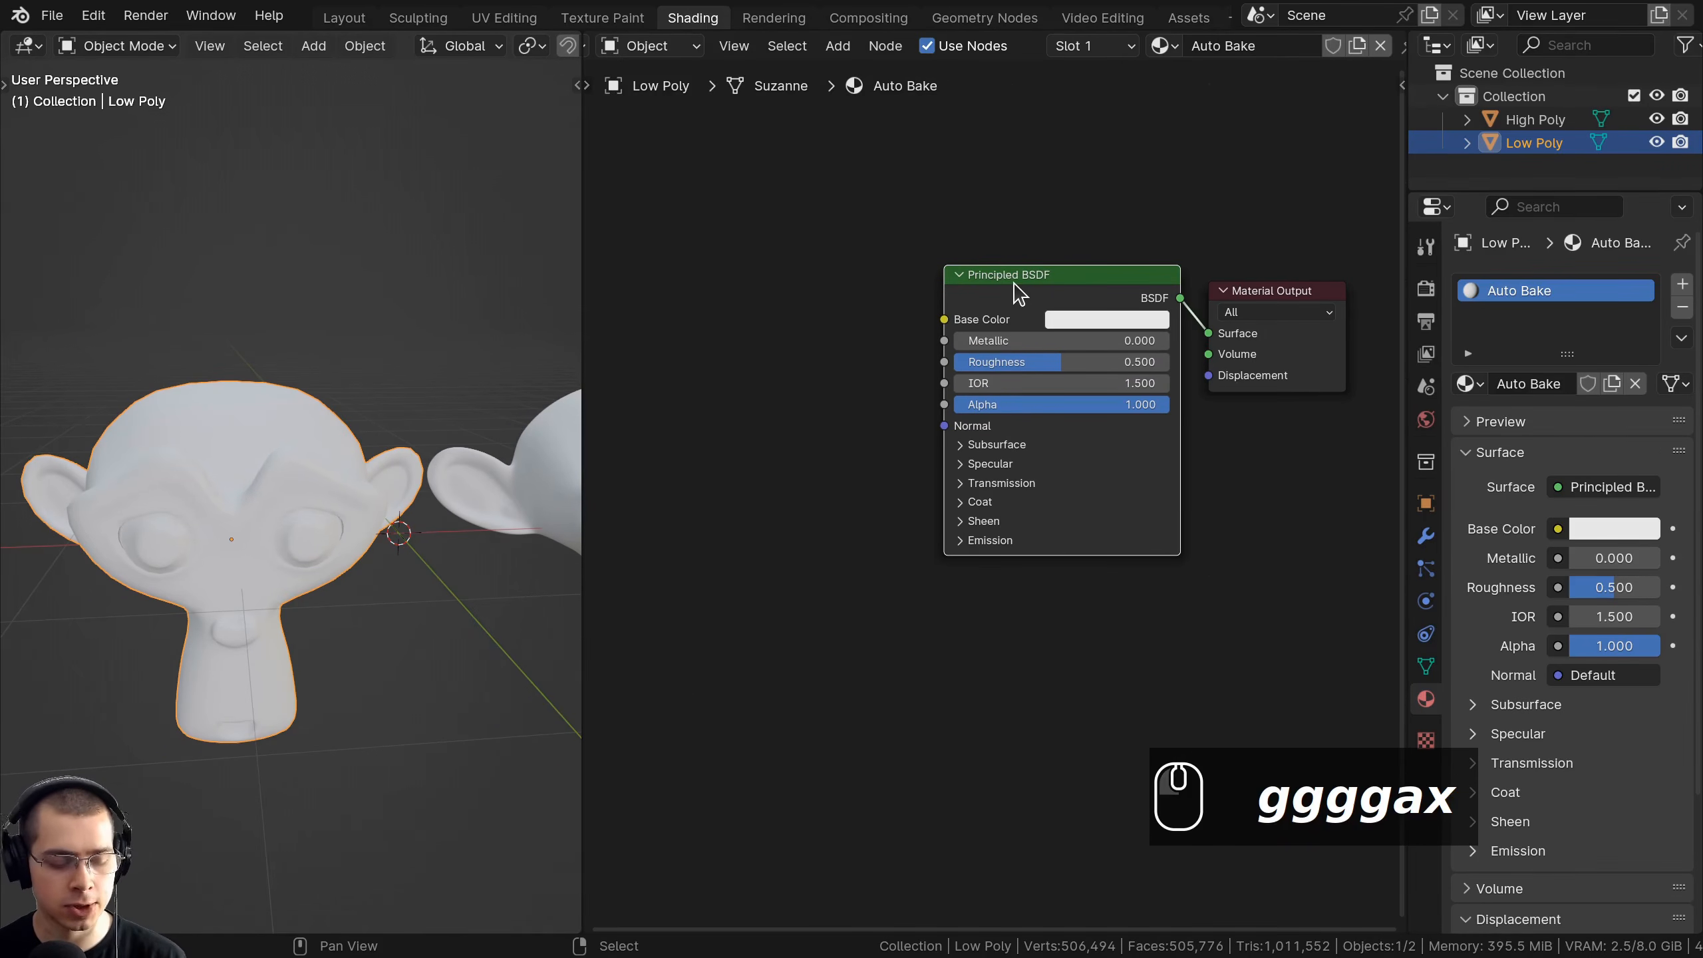
pyautogui.moveTo(1028, 290); pyautogui.dragTo(1031, 291, button='middle')
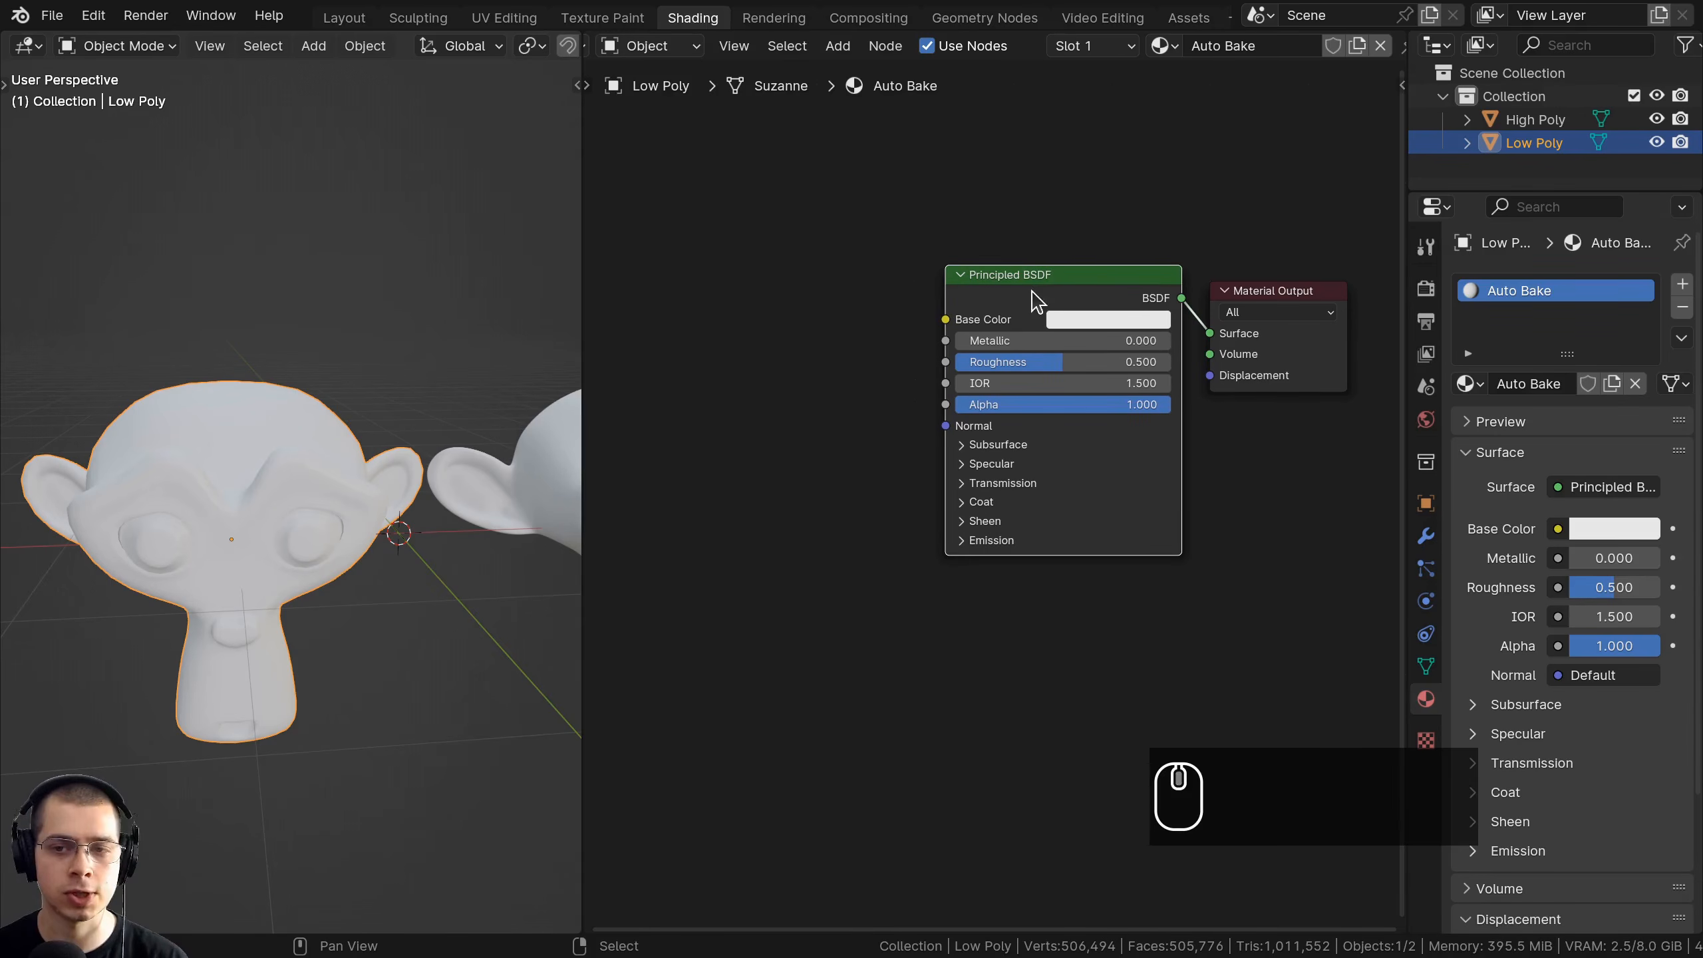
pyautogui.hotkey('ctrl', 'shift', 't')
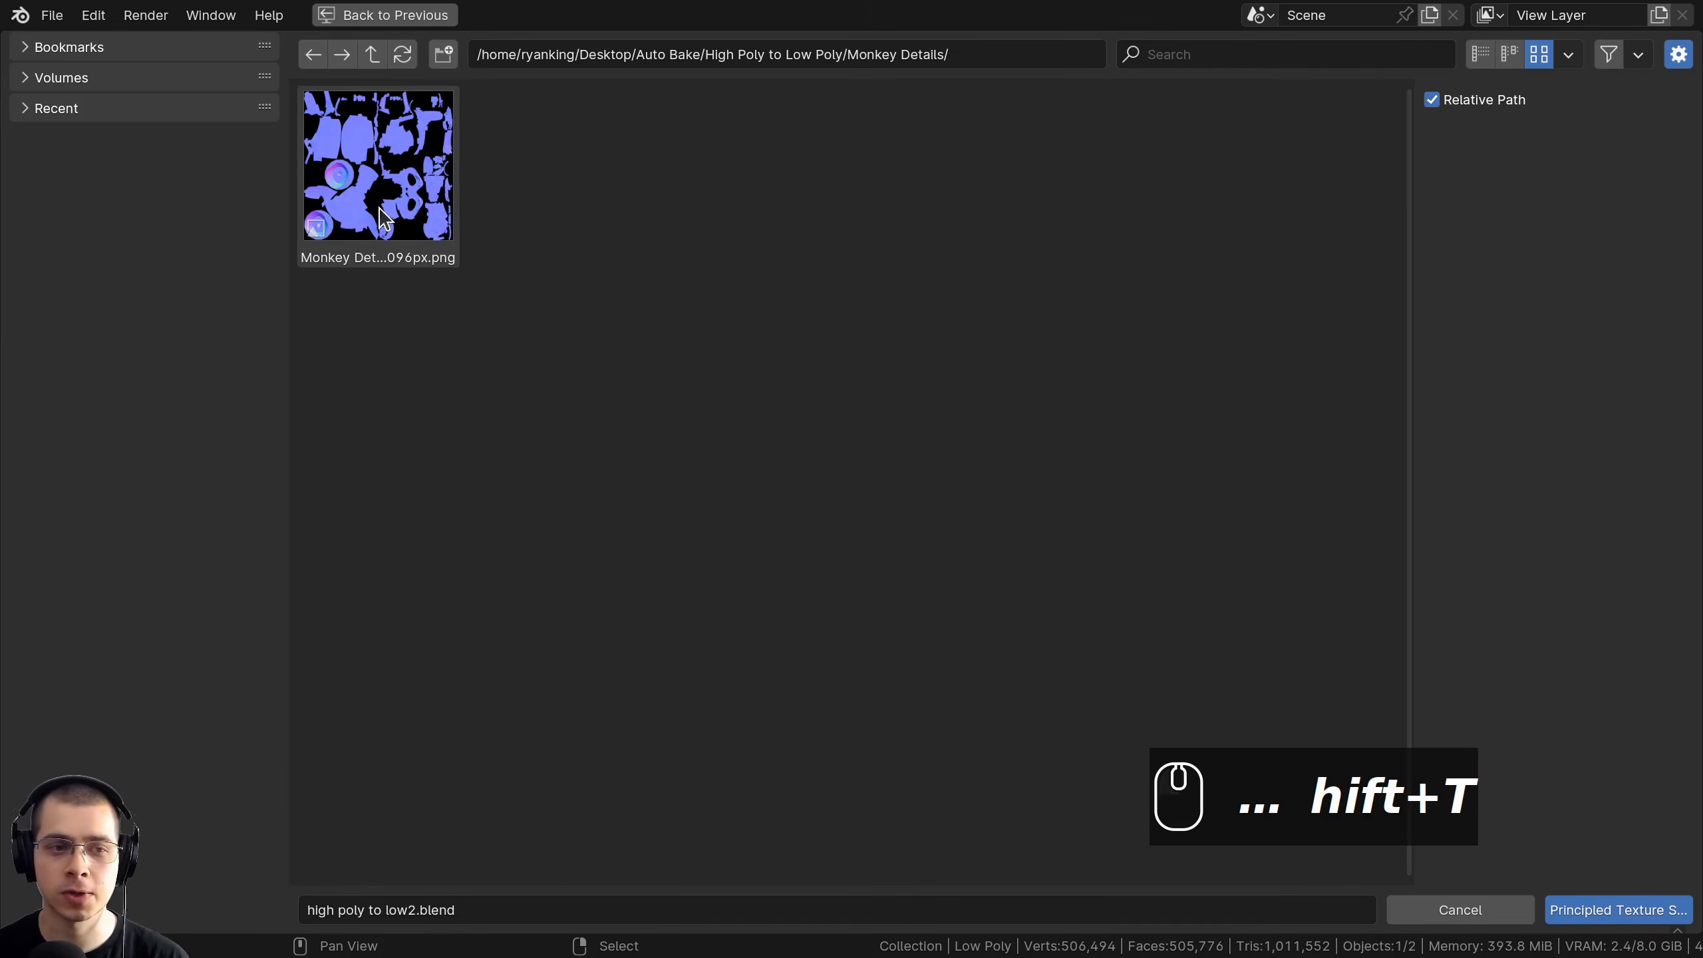
pyautogui.click(379, 164)
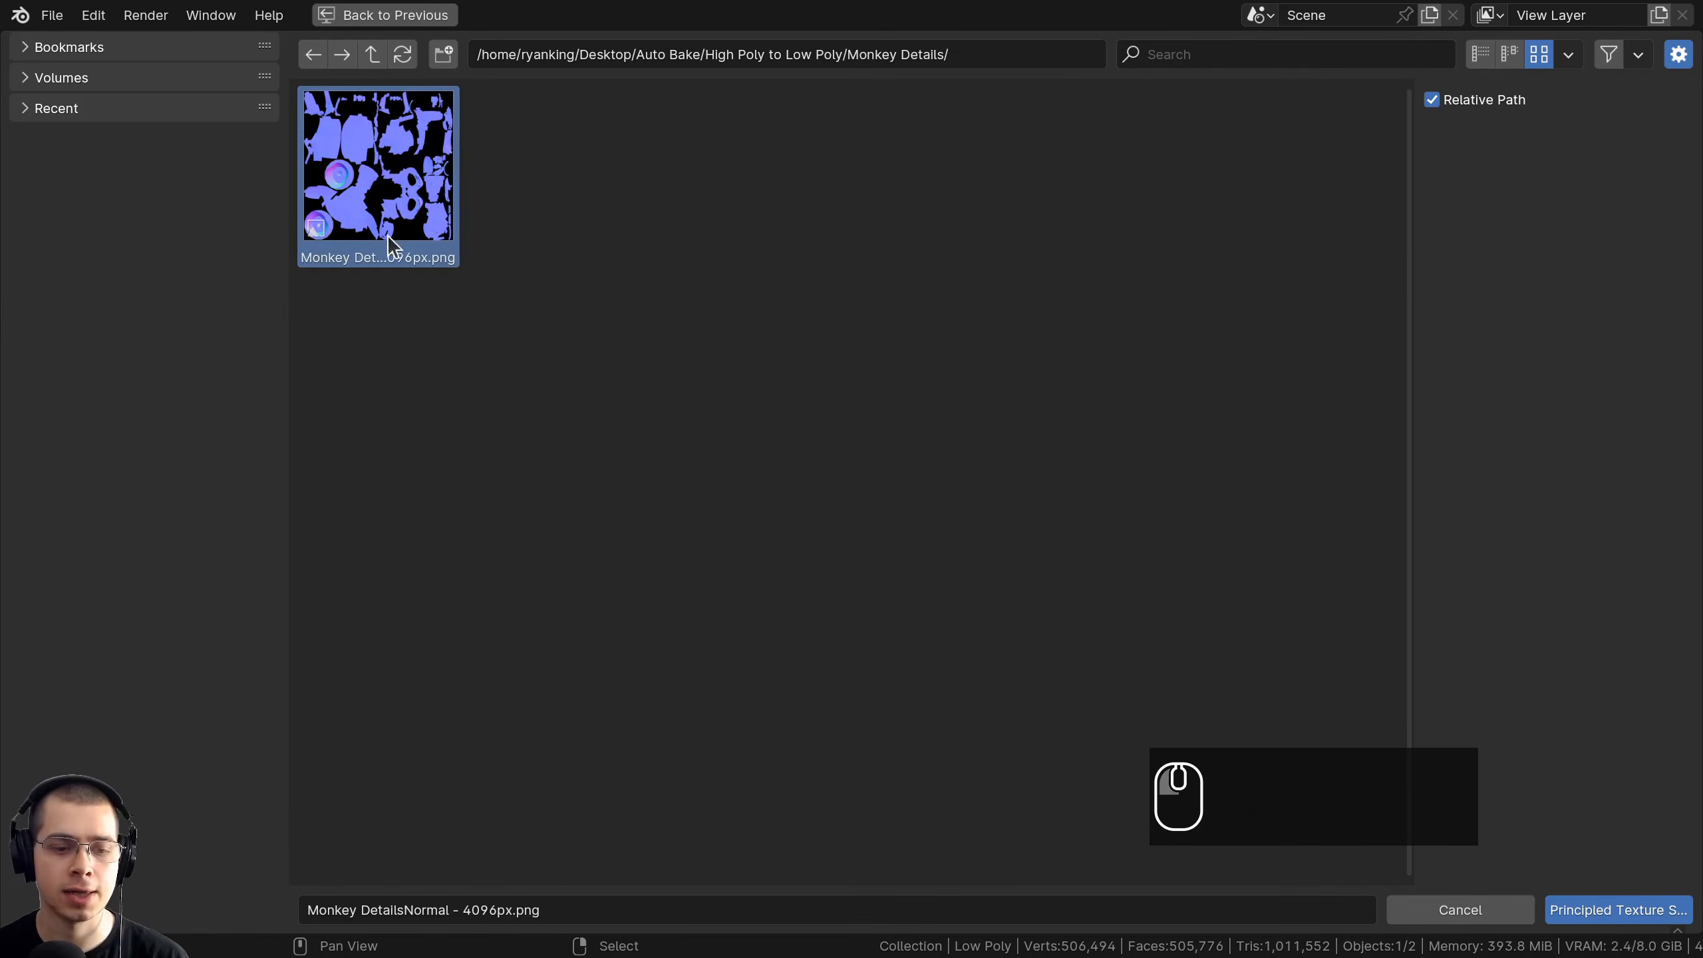
pyautogui.click(1650, 908)
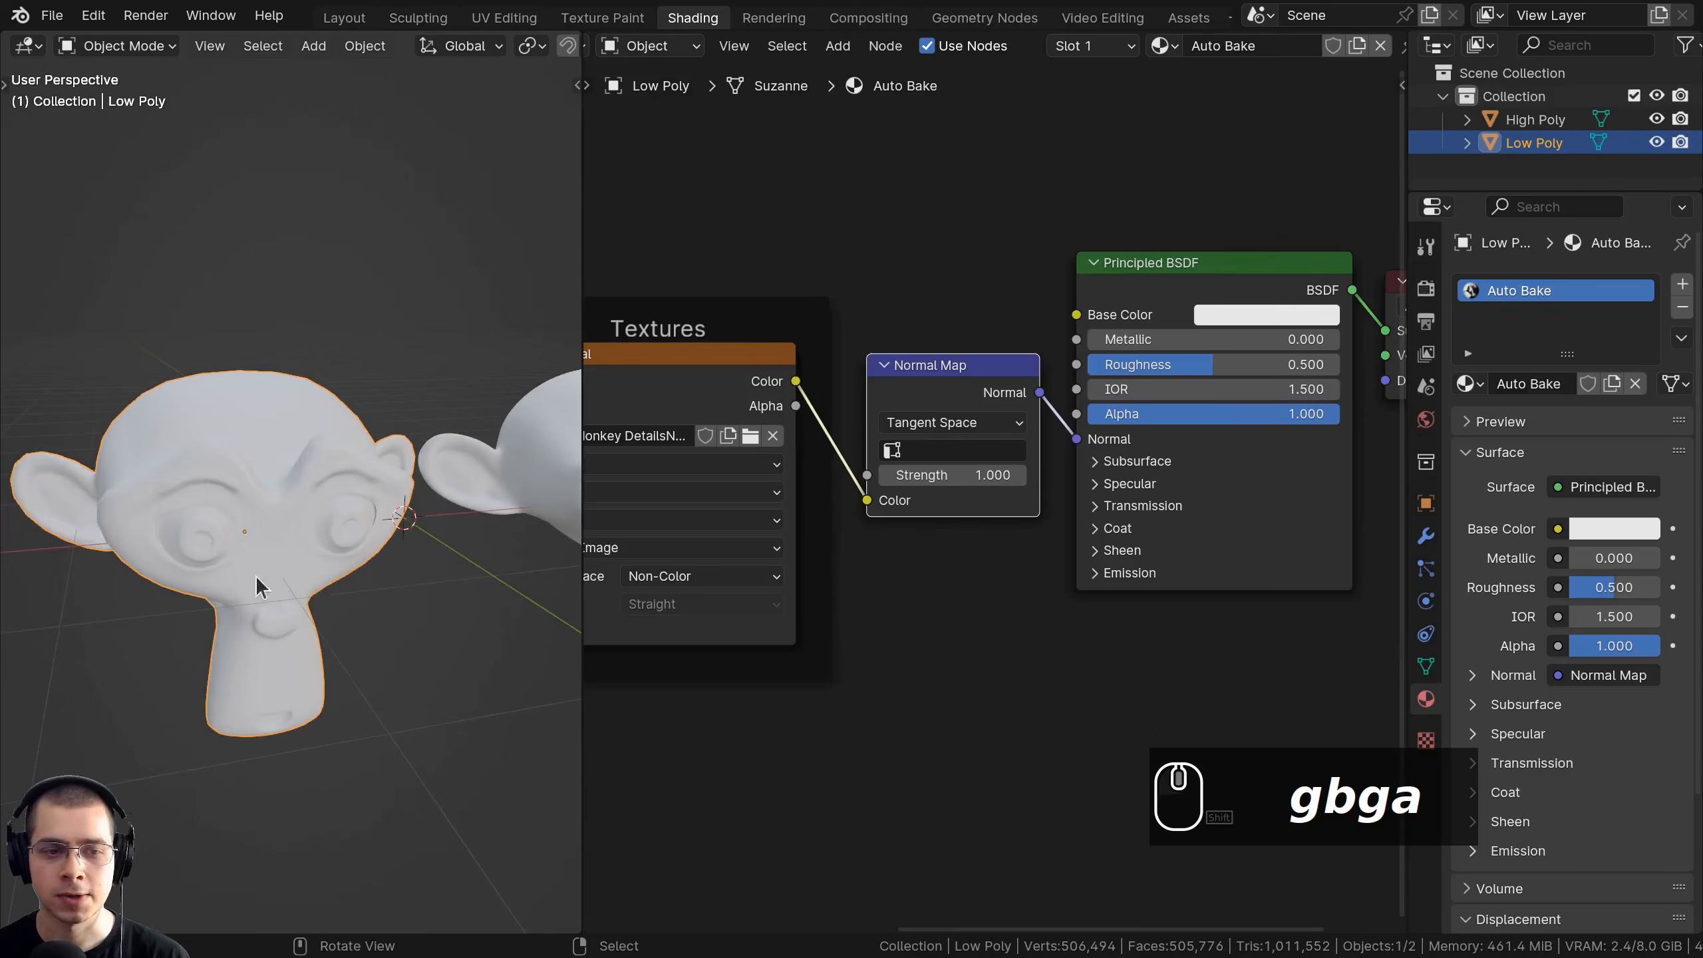
# Set the base color to black in both the Low Poly and the High Poly materials.
pyautogui.moveTo(260, 588); pyautogui.dragTo(449, 578, button='middle')
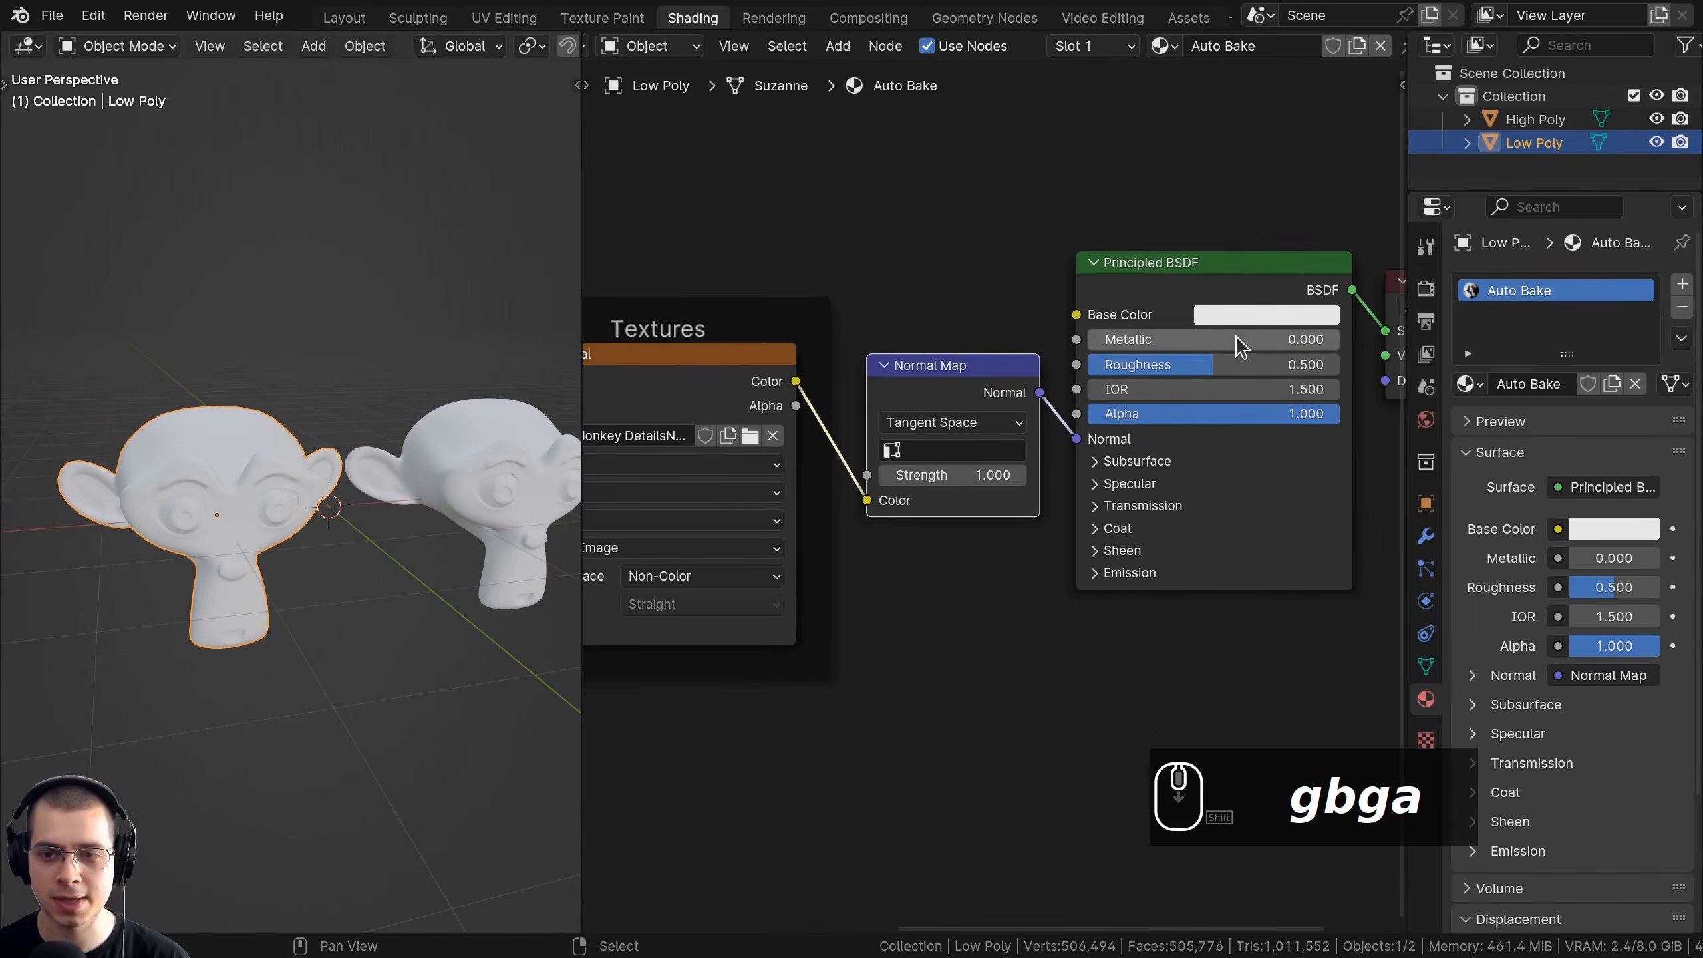
pyautogui.click(1243, 315)
pyautogui.moveTo(1432, 386); pyautogui.dragTo(1427, 537)
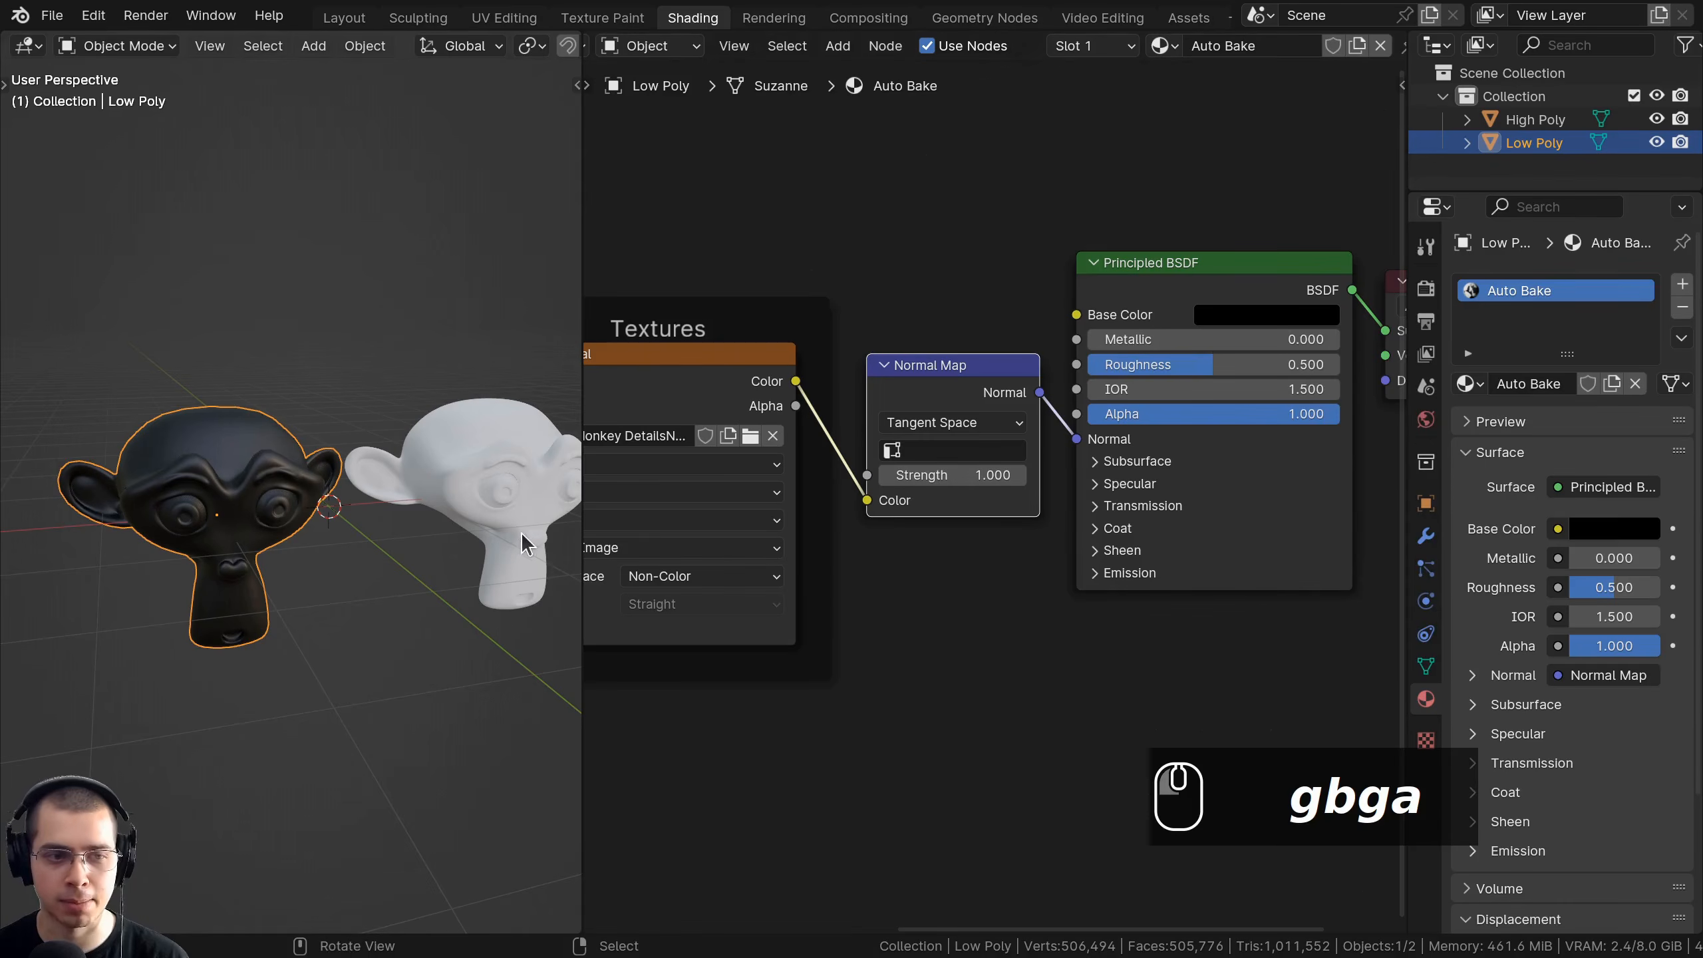
pyautogui.click(540, 455)
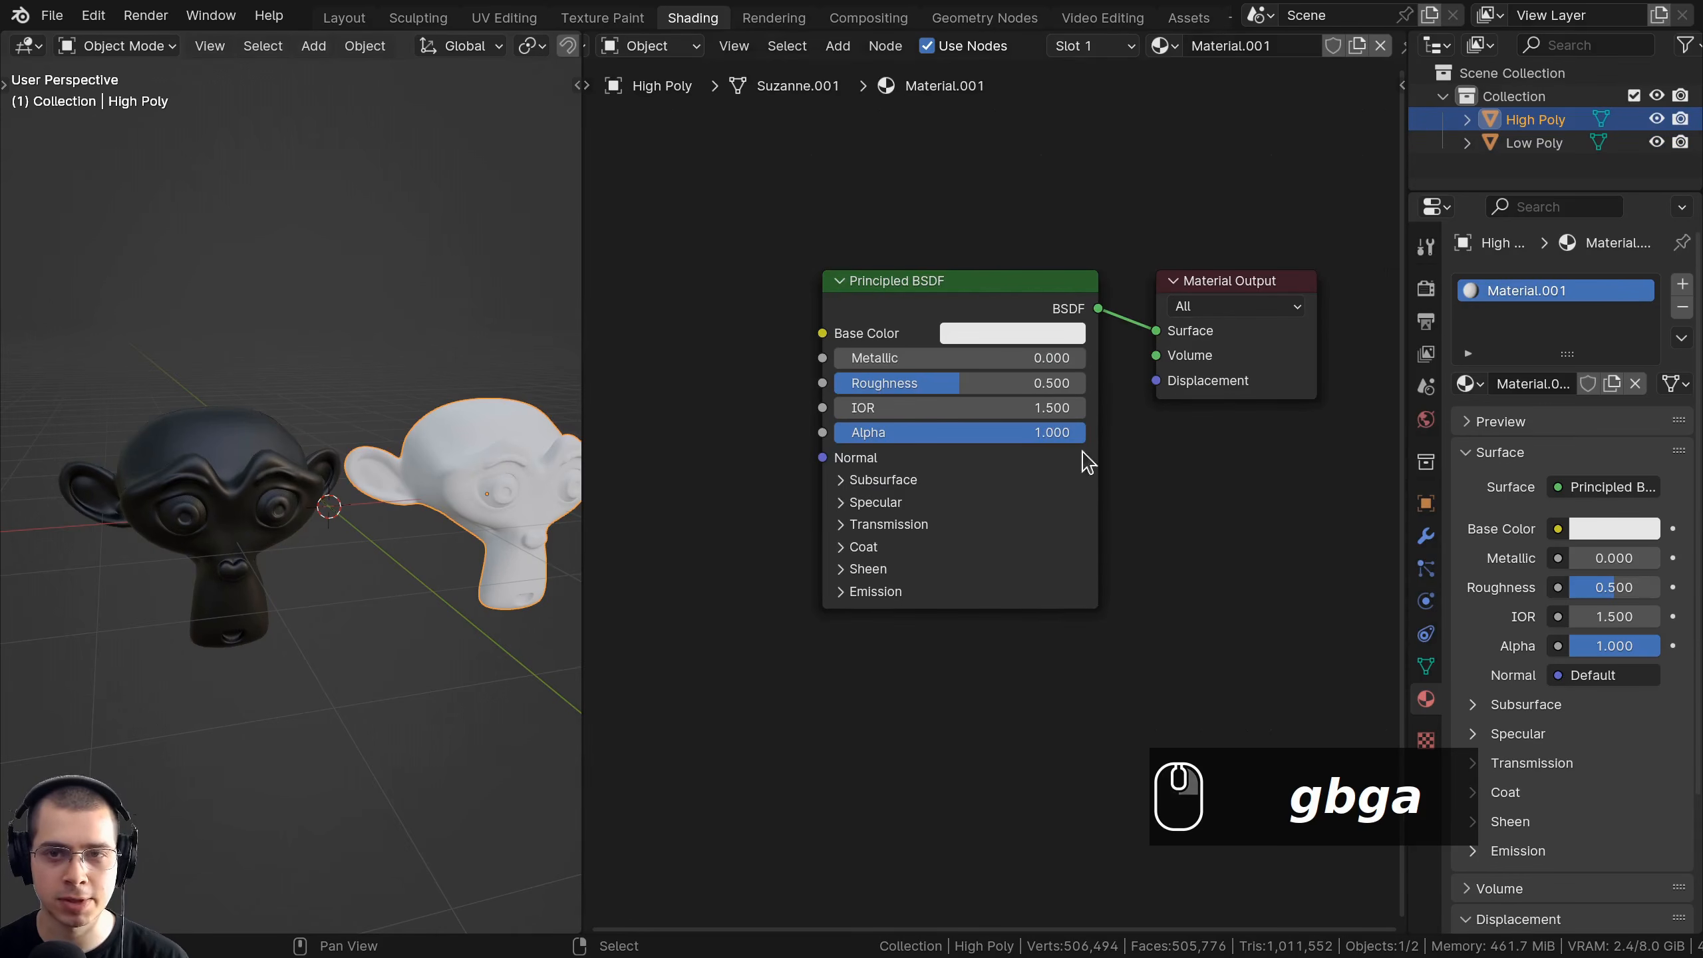
pyautogui.click(1036, 336)
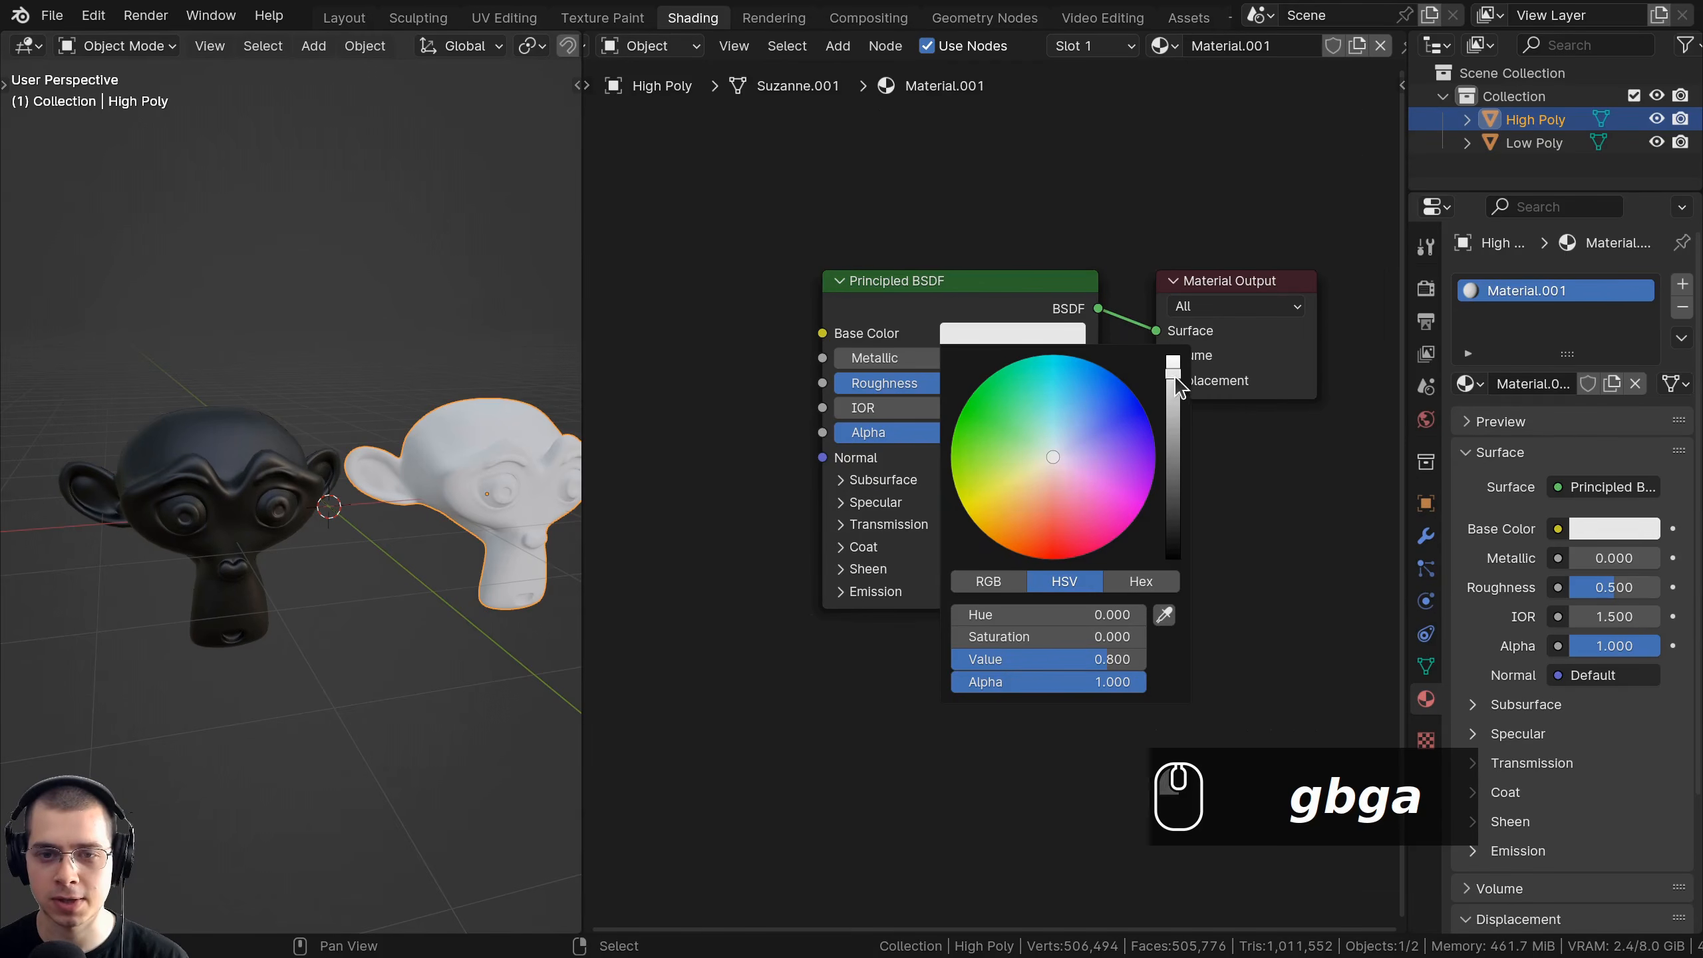
pyautogui.moveTo(1175, 384); pyautogui.dragTo(699, 487)
# Enlarge the 3D viewport, set its preview lighting strength to 3 and choose a different HDRI.
pyautogui.moveTo(584, 400); pyautogui.dragTo(1157, 368)
pyautogui.scroll(2, 697, 396)
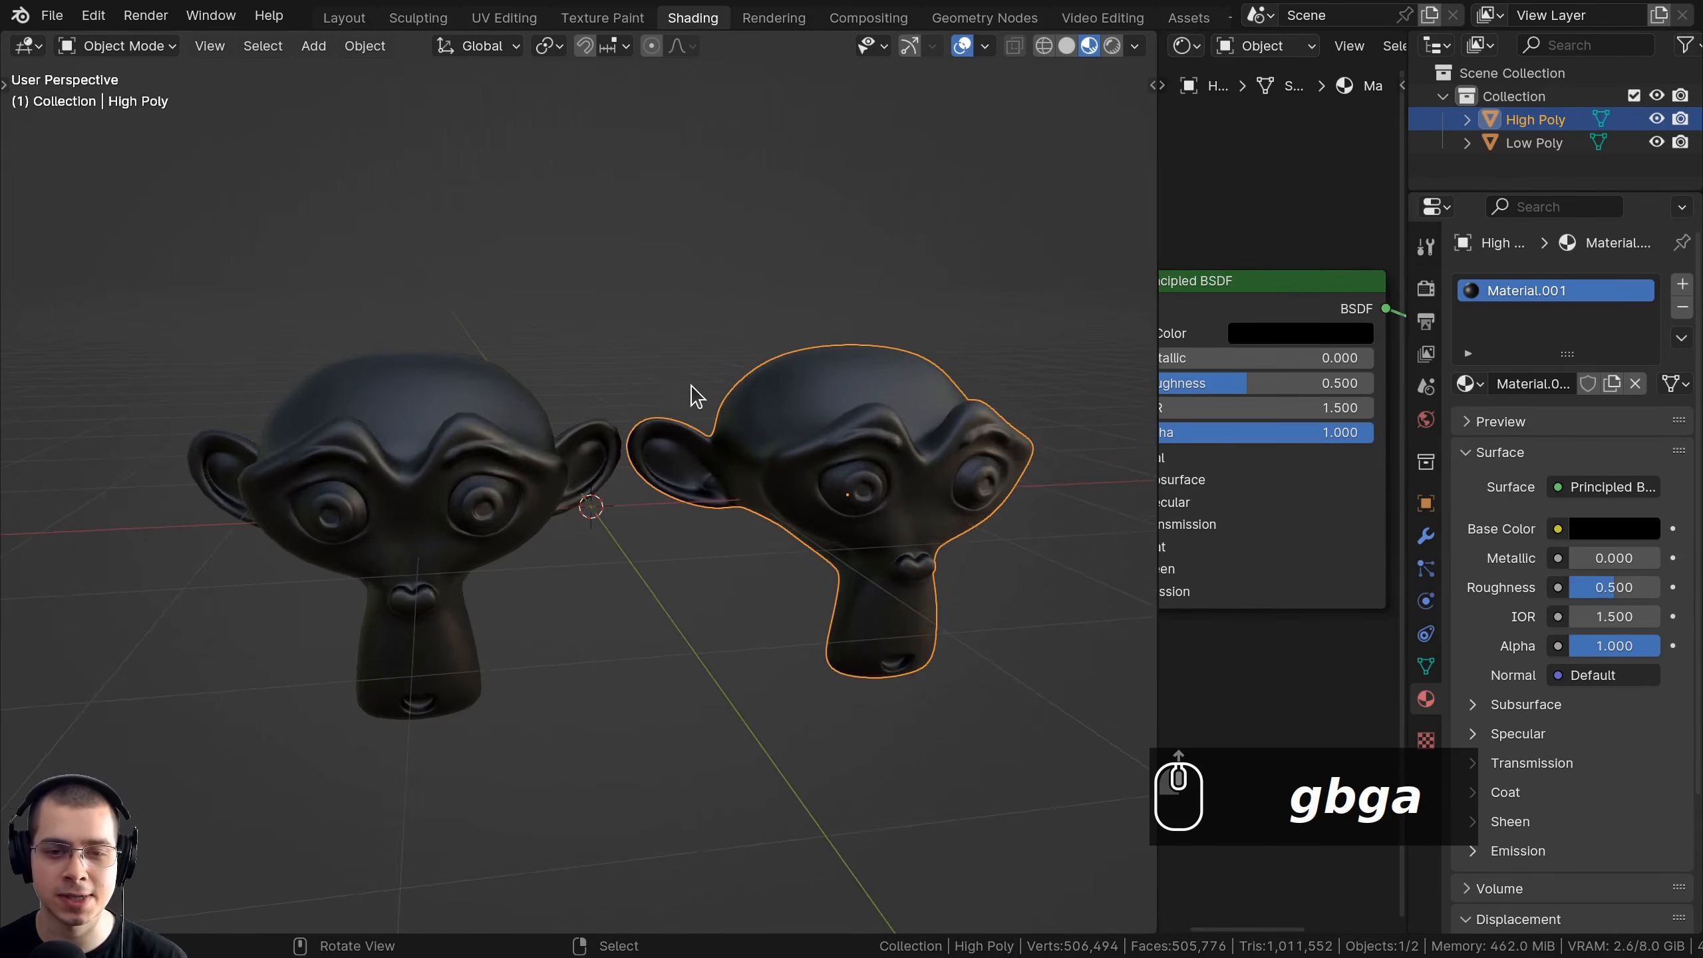
pyautogui.click(1135, 48)
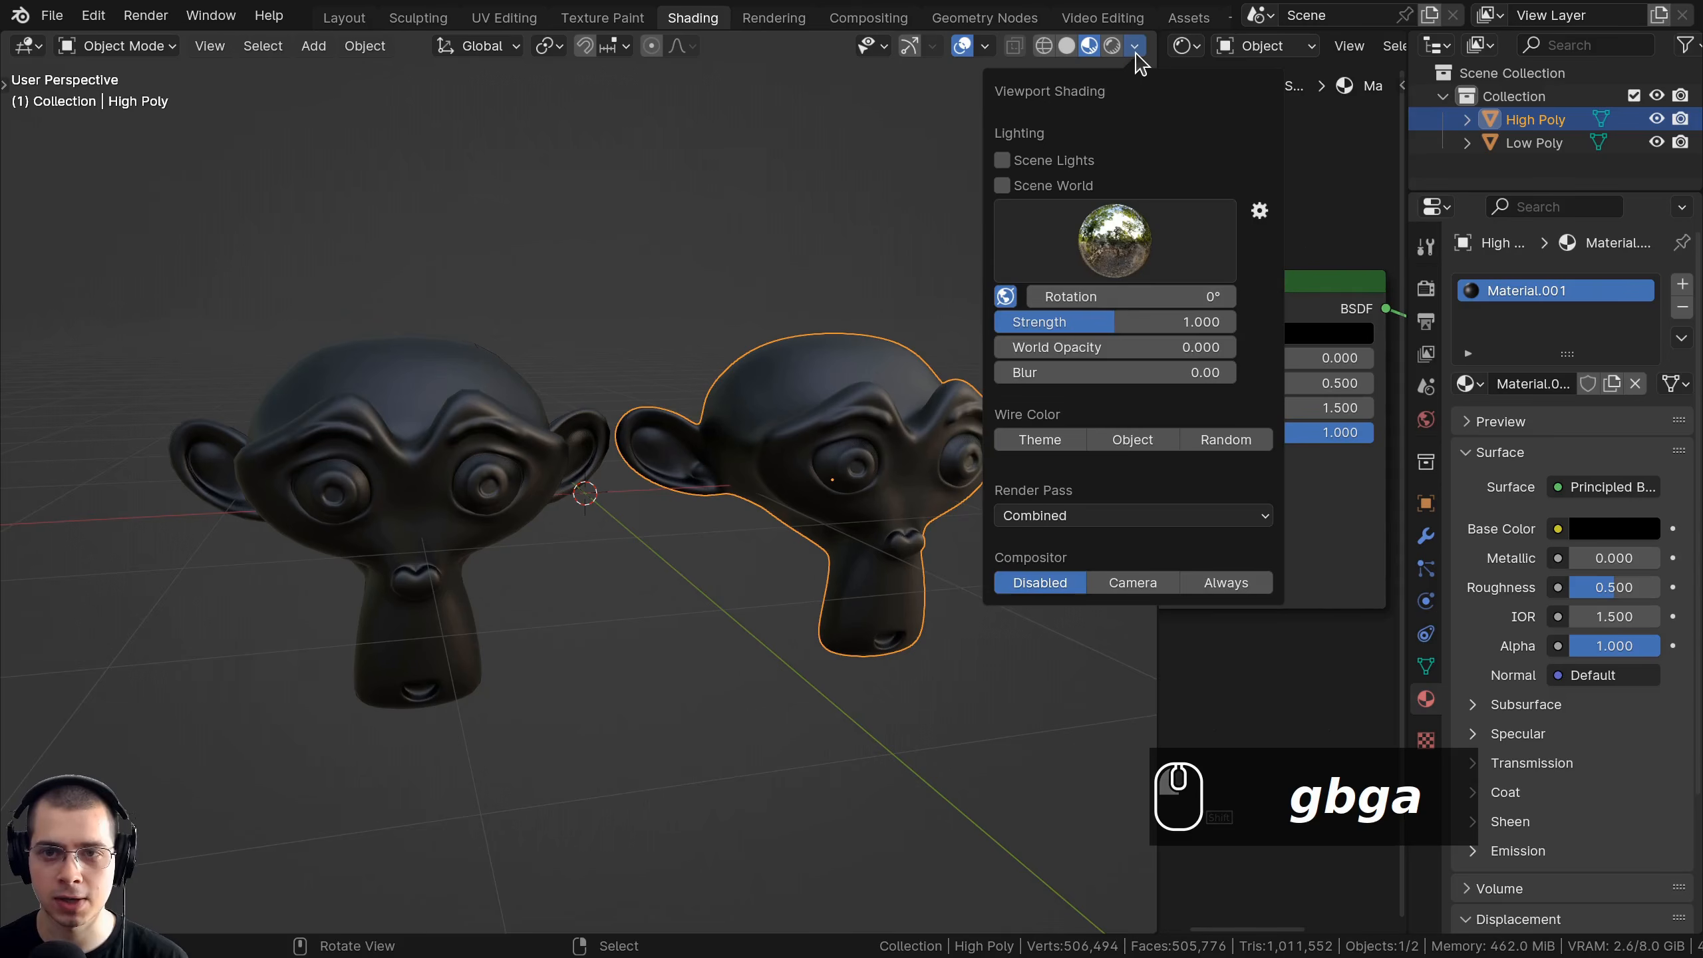
pyautogui.click(1100, 324)
pyautogui.write('3')
pyautogui.press('Return')
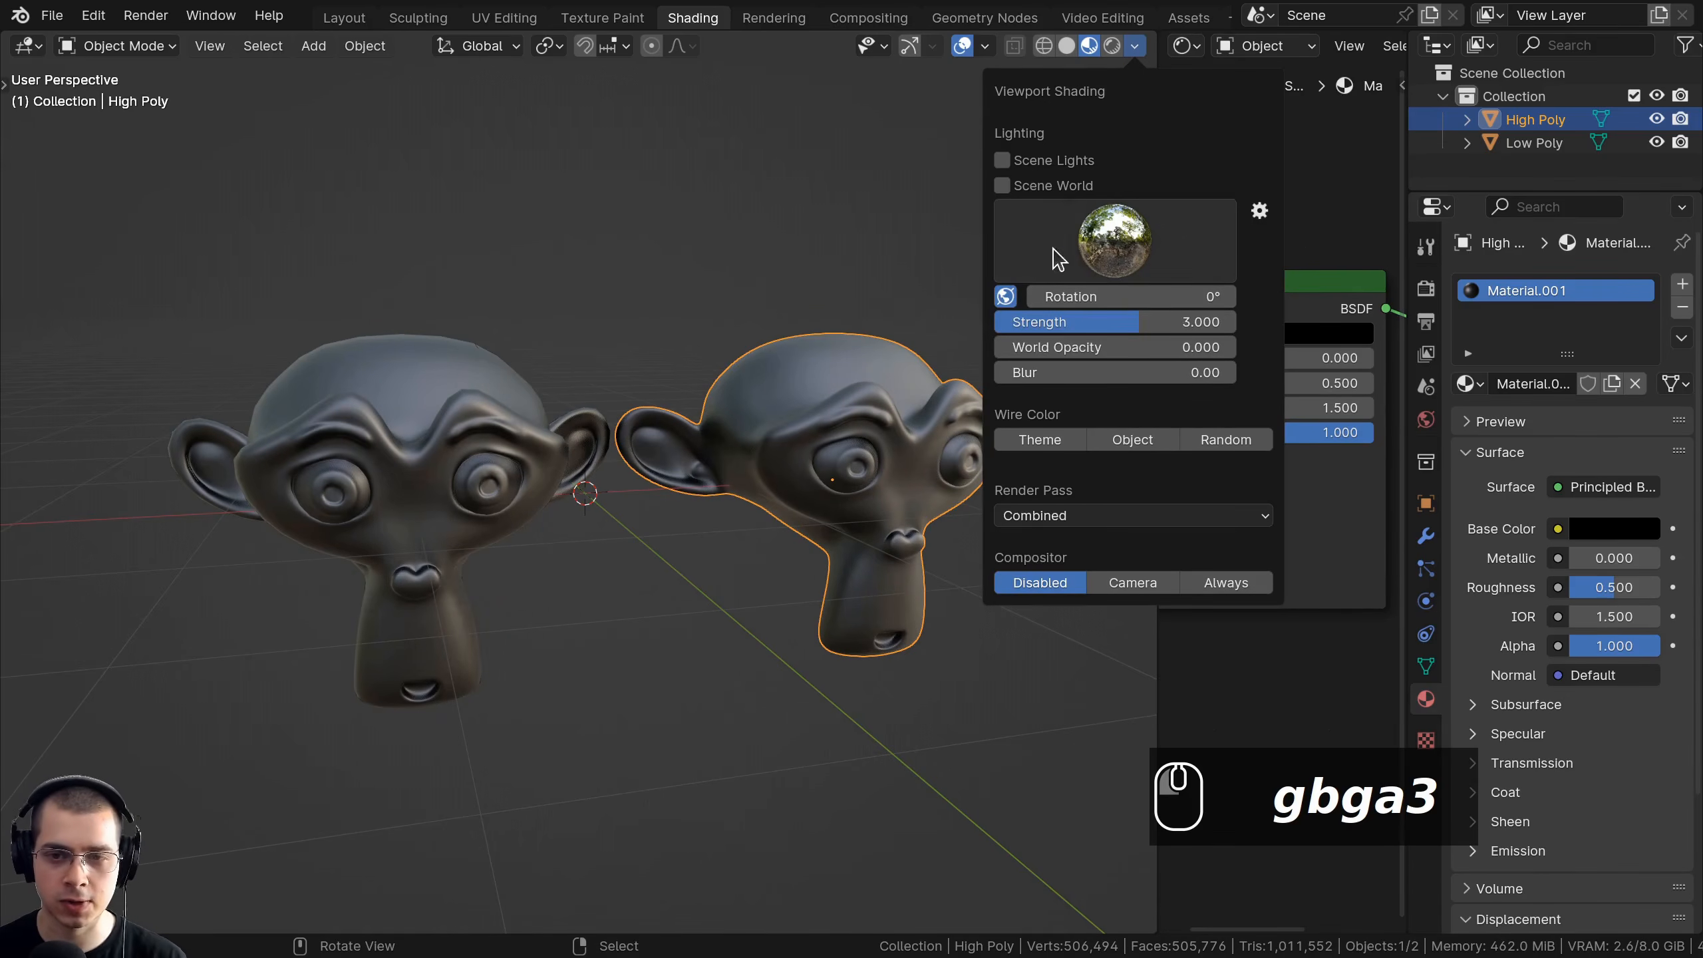
pyautogui.click(1058, 258)
pyautogui.click(781, 349)
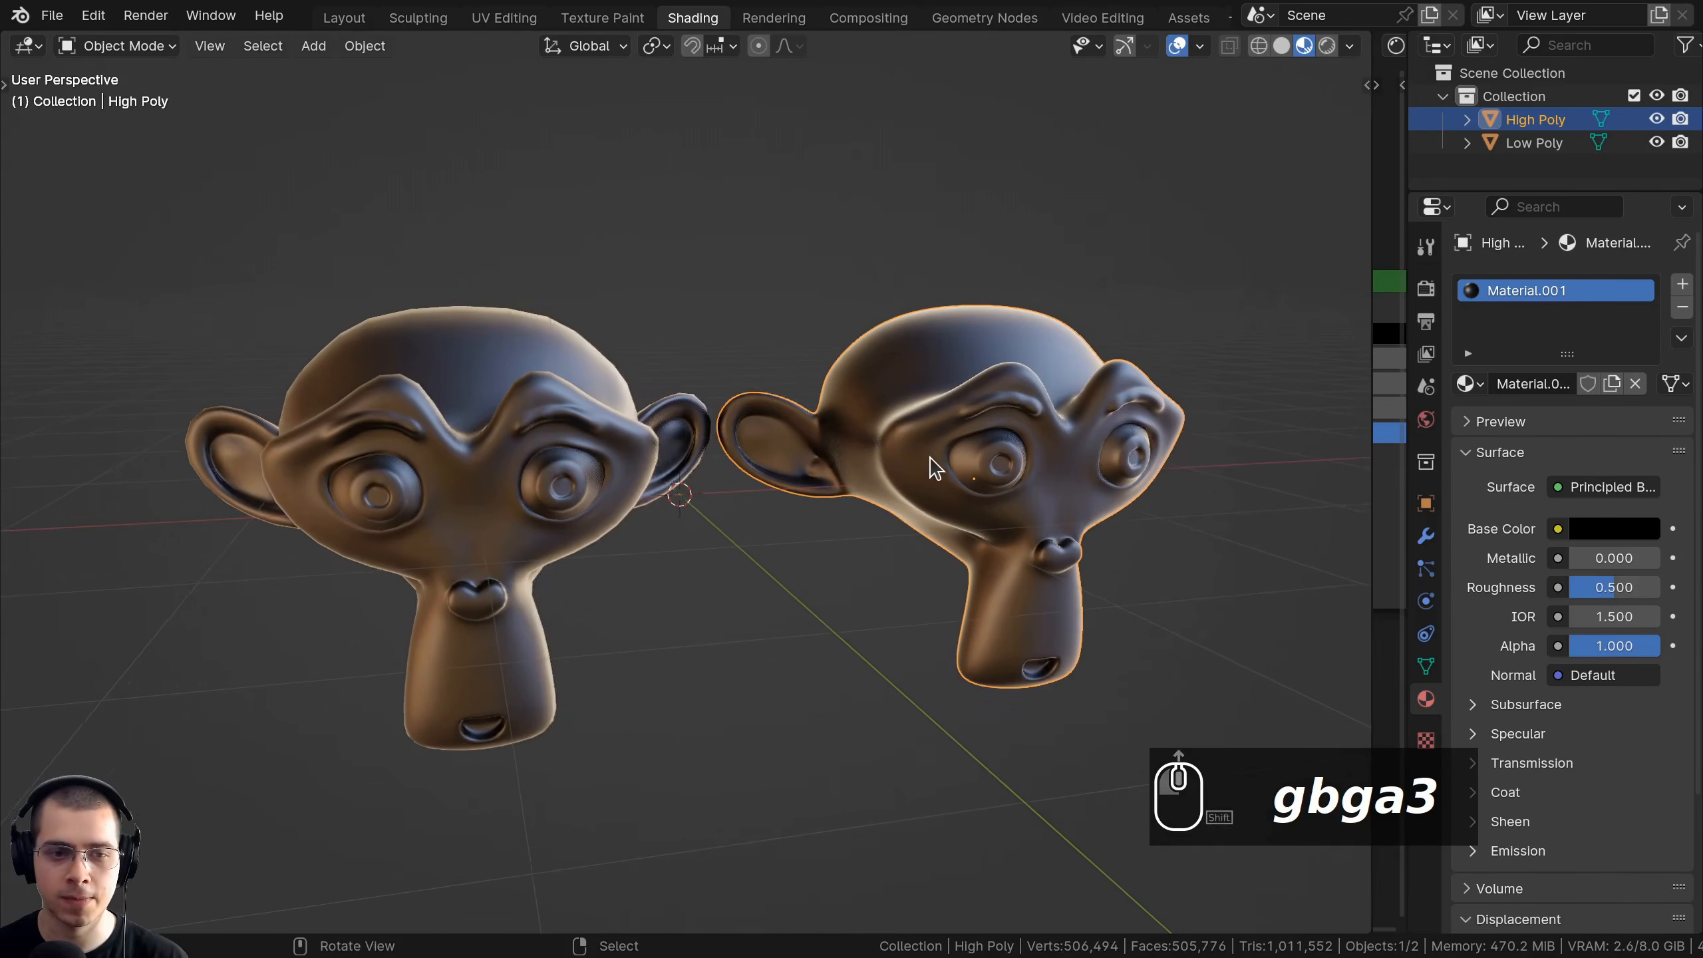
# Maximize the 3D viewport and examine the High Poly head's sculpted brow and eyes, including its mesh density in Edit Mode.
pyautogui.hotkey('ctrl', 'space')
pyautogui.press('a')
pyautogui.press('a')
pyautogui.scroll(5, 958, 437)
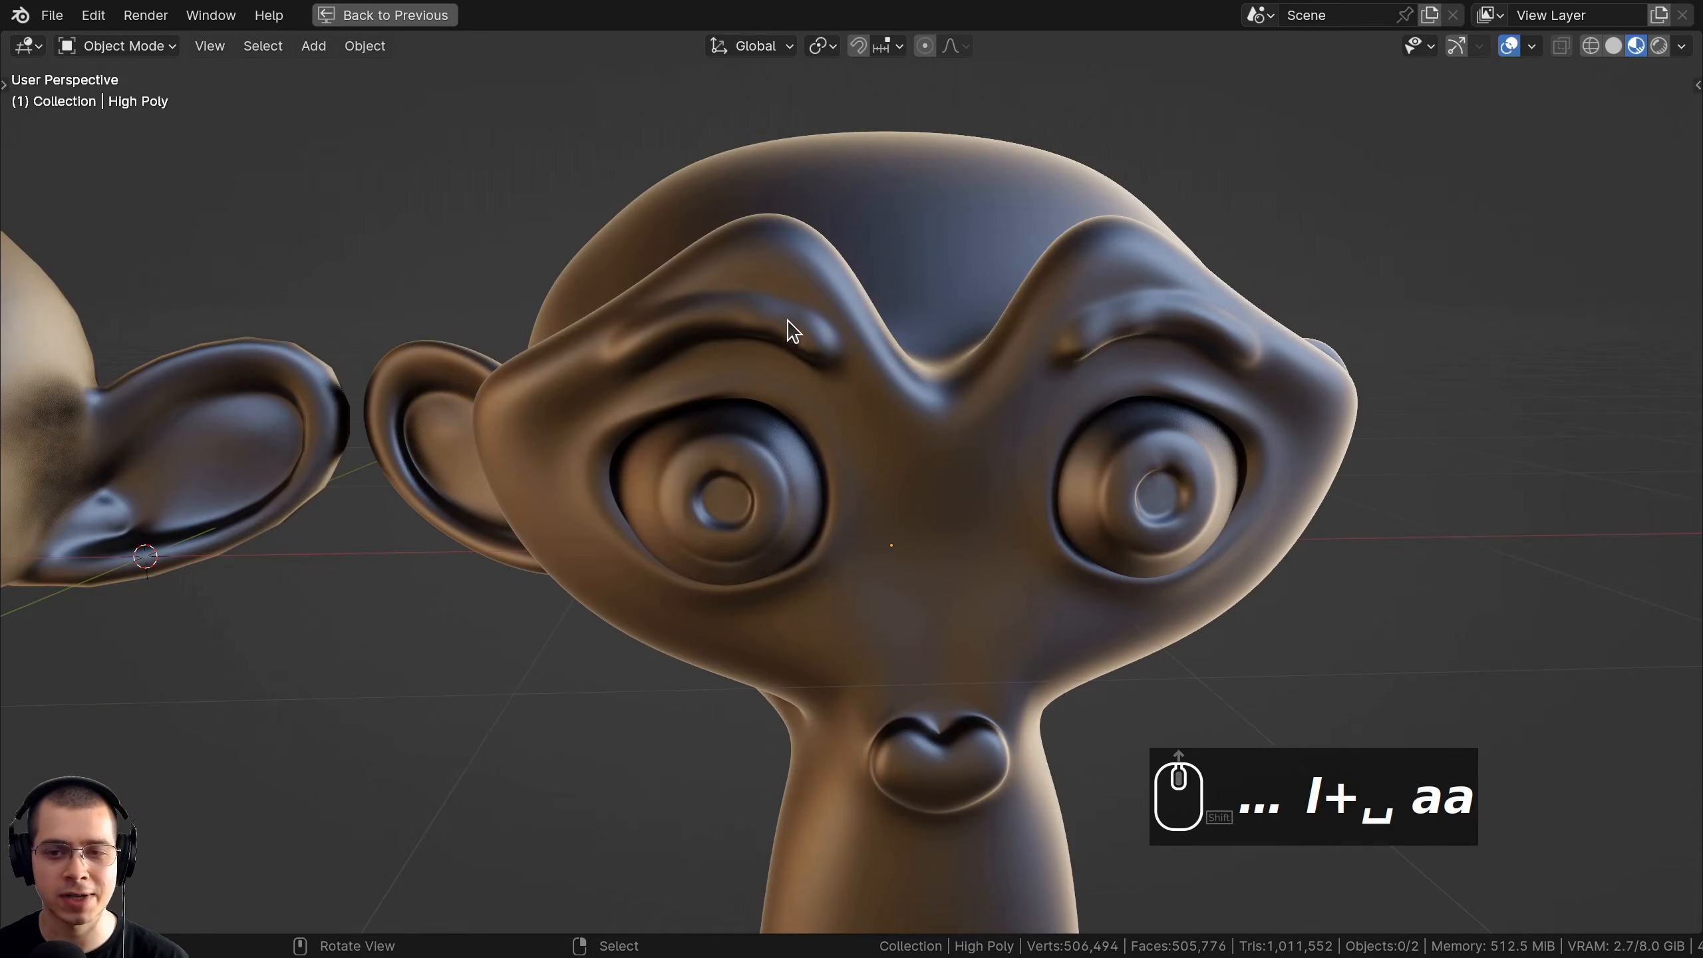
pyautogui.scroll(2, 793, 330)
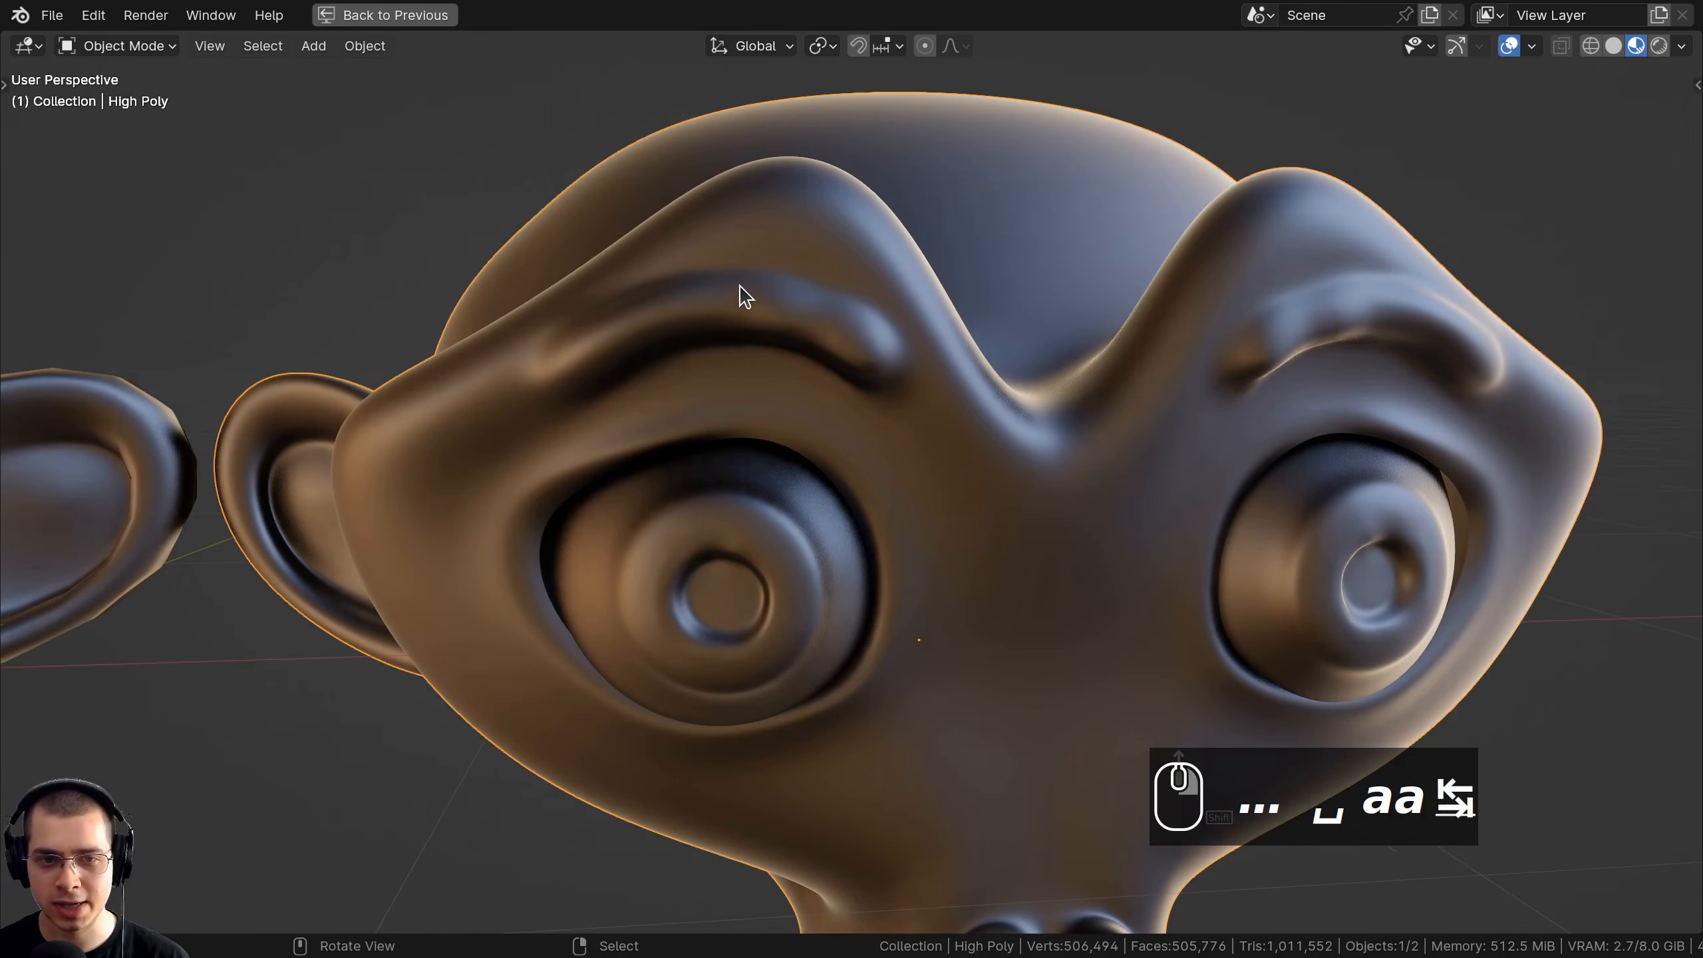
pyautogui.press('a')
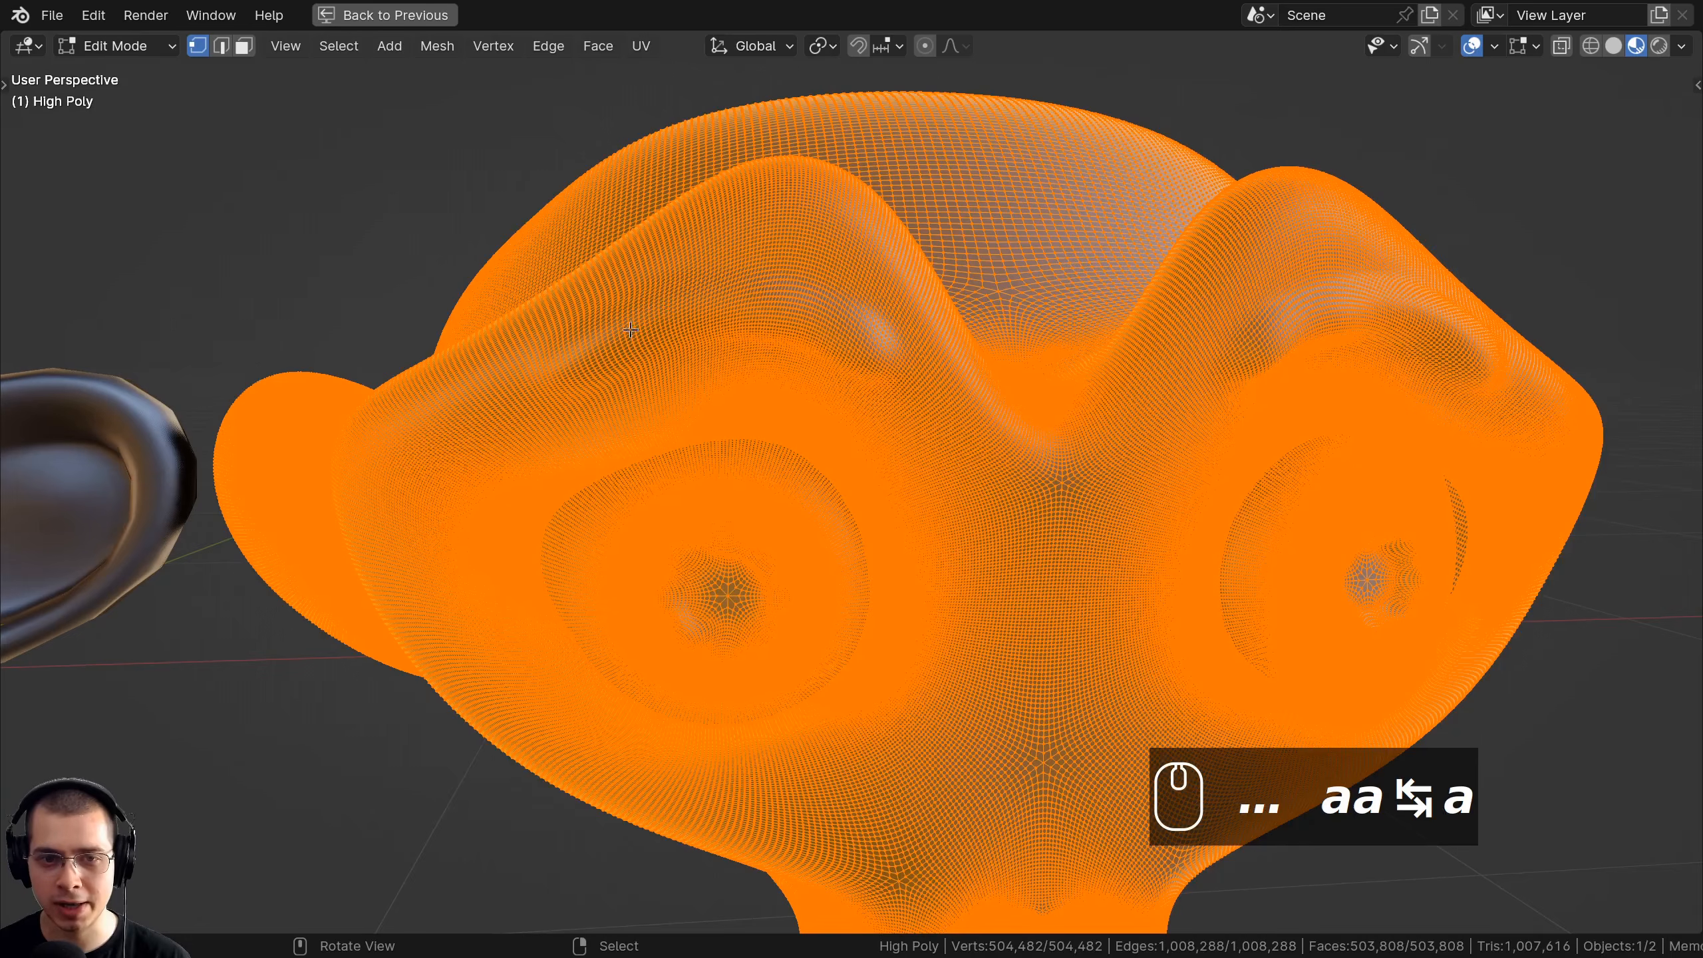
pyautogui.press('Tab')
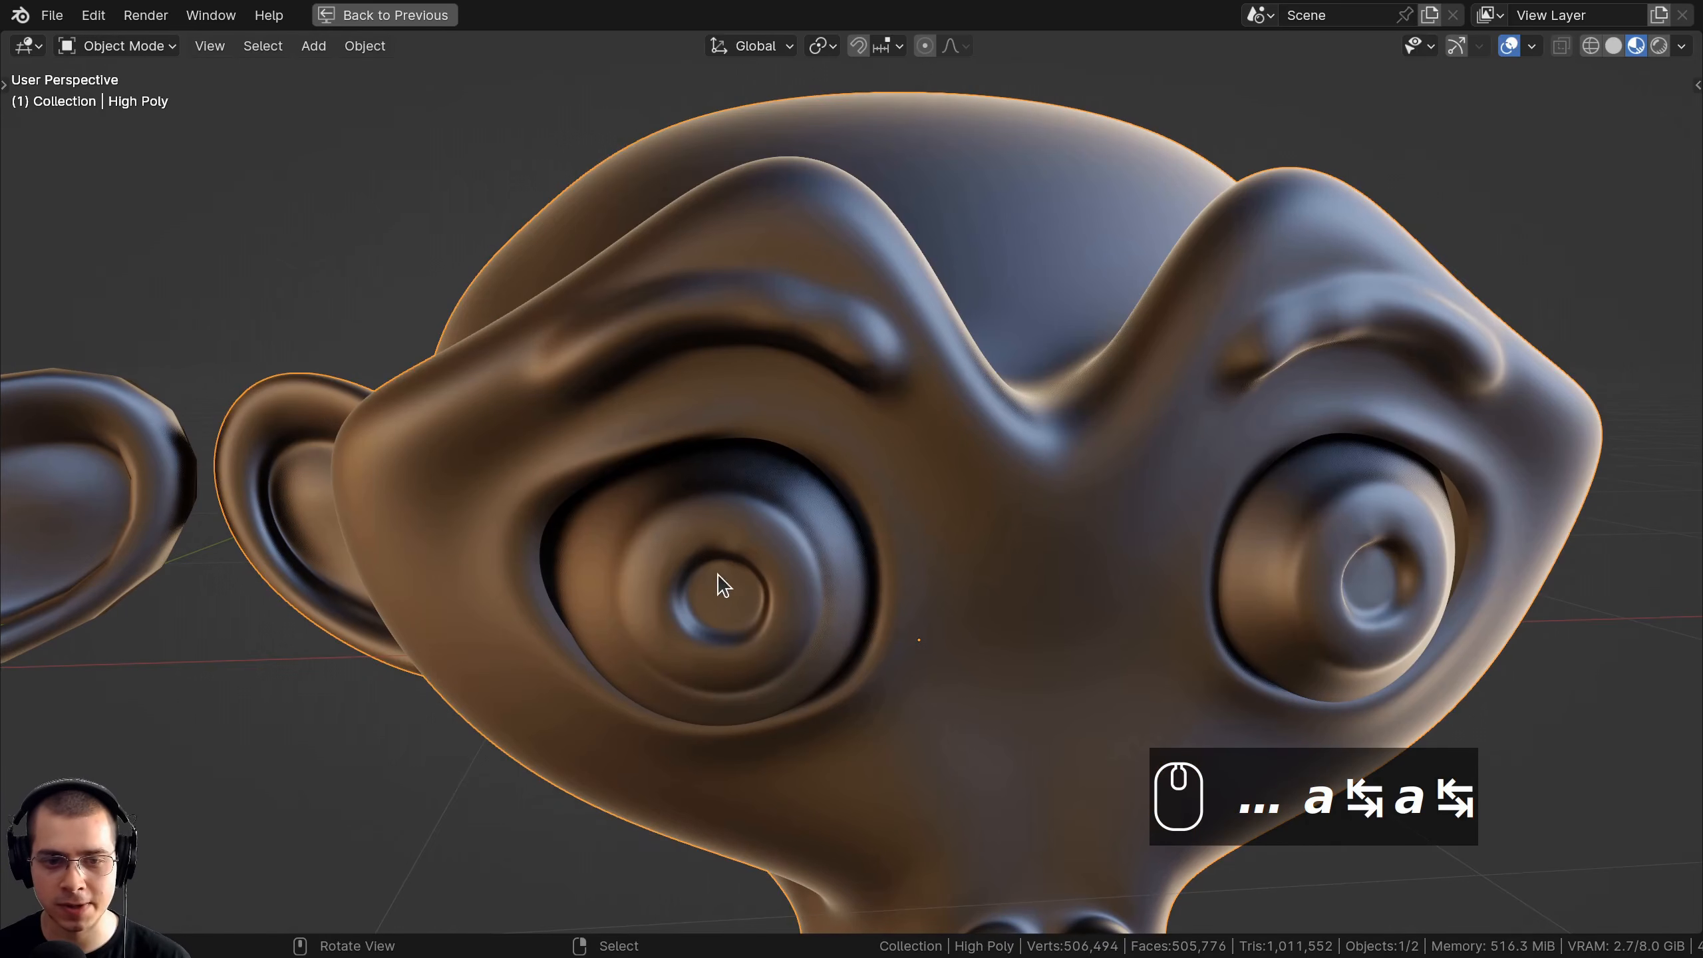
pyautogui.moveTo(722, 585); pyautogui.dragTo(756, 514, button='middle')
# Examine the baked brow and eye details on the Low Poly head up close and its topology in Edit Mode.
pyautogui.scroll(-5, 717, 379)
pyautogui.moveTo(717, 379); pyautogui.dragTo(826, 459, button='middle')
pyautogui.click(827, 459)
pyautogui.scroll(1, 827, 459)
pyautogui.press('a')
pyautogui.scroll(4, 832, 443)
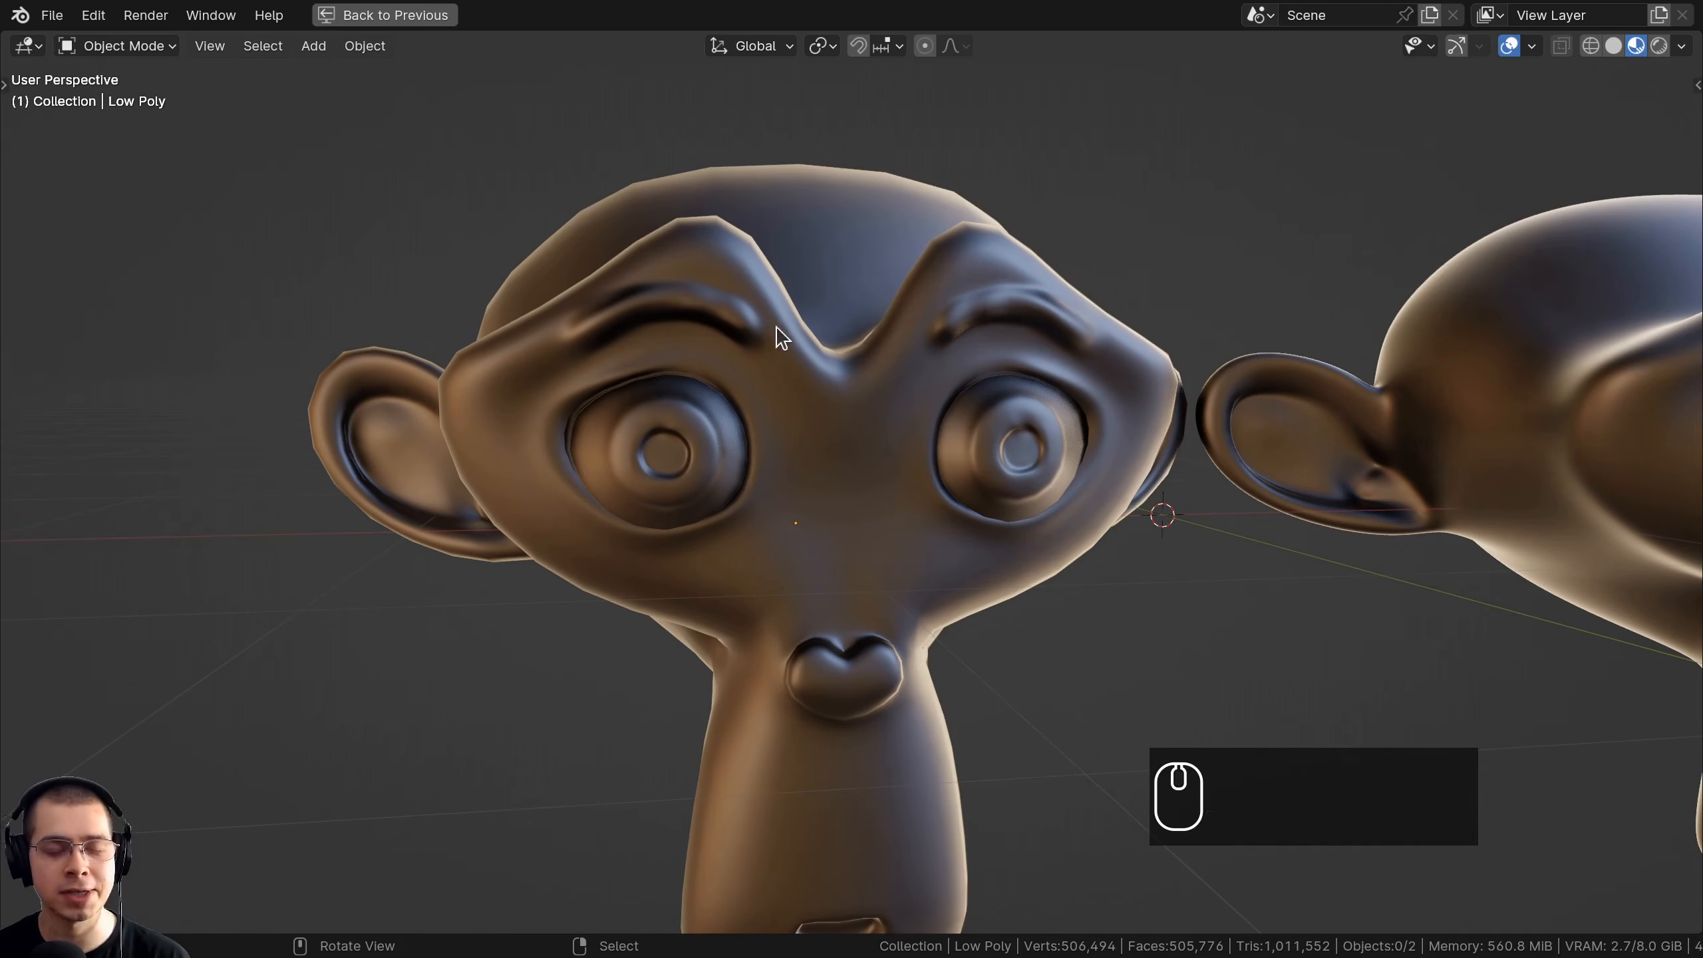
pyautogui.scroll(5, 878, 390)
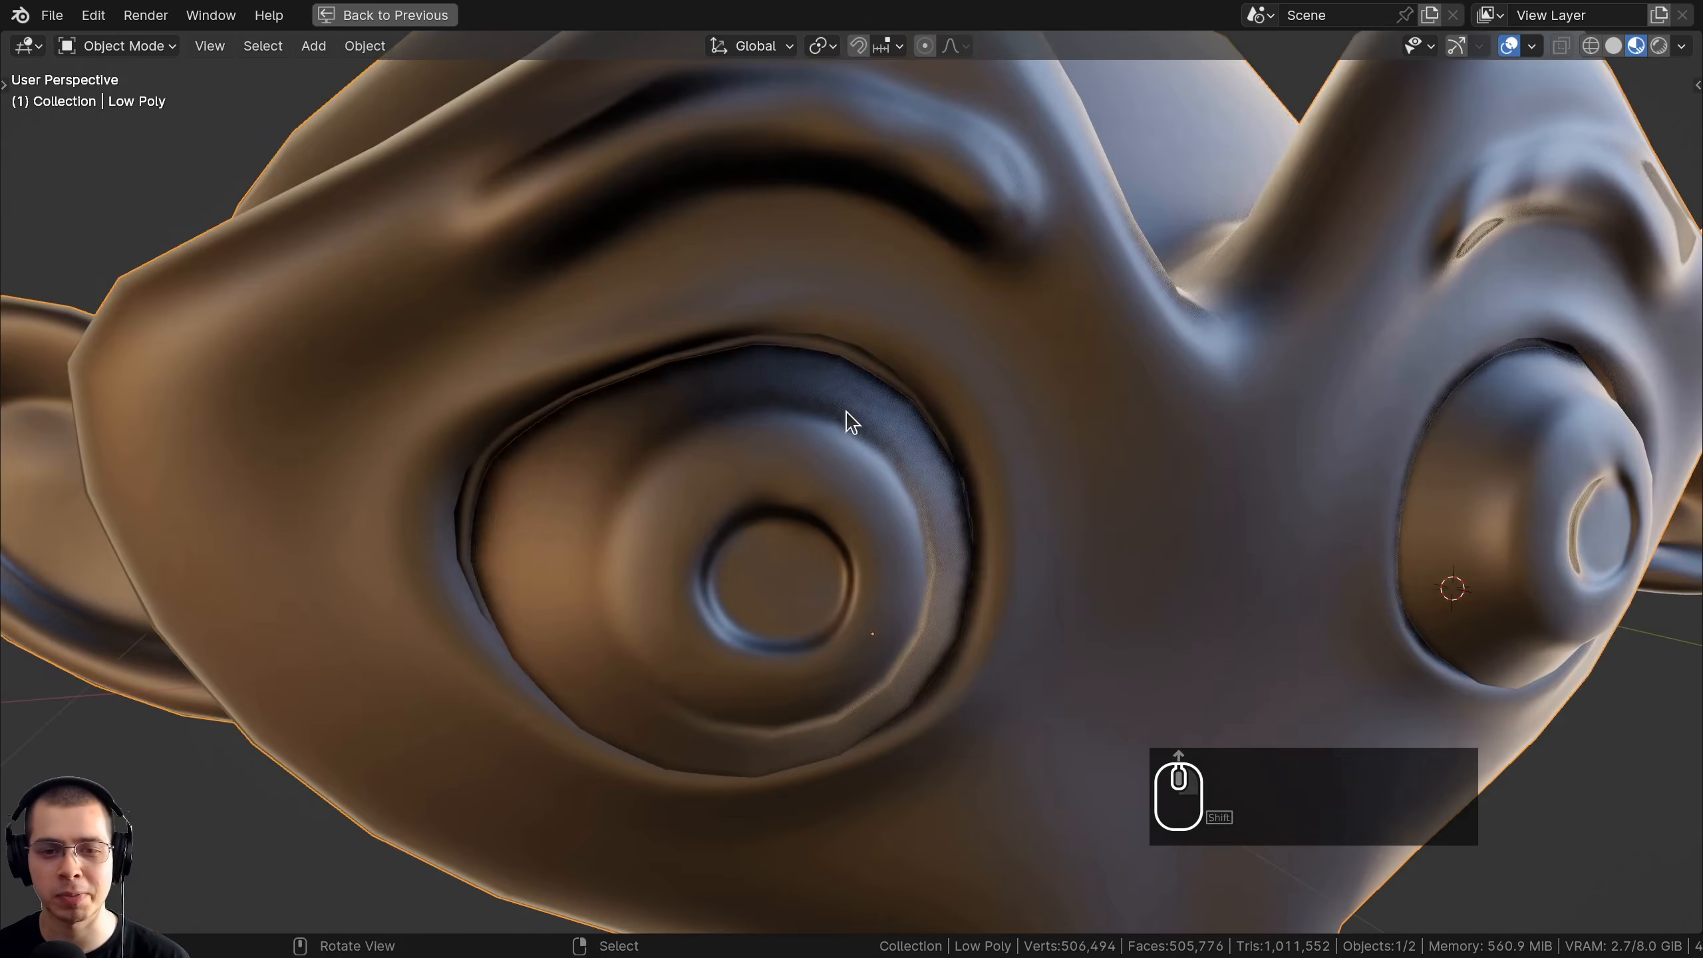
pyautogui.scroll(-2, 852, 376)
pyautogui.press('Tab')
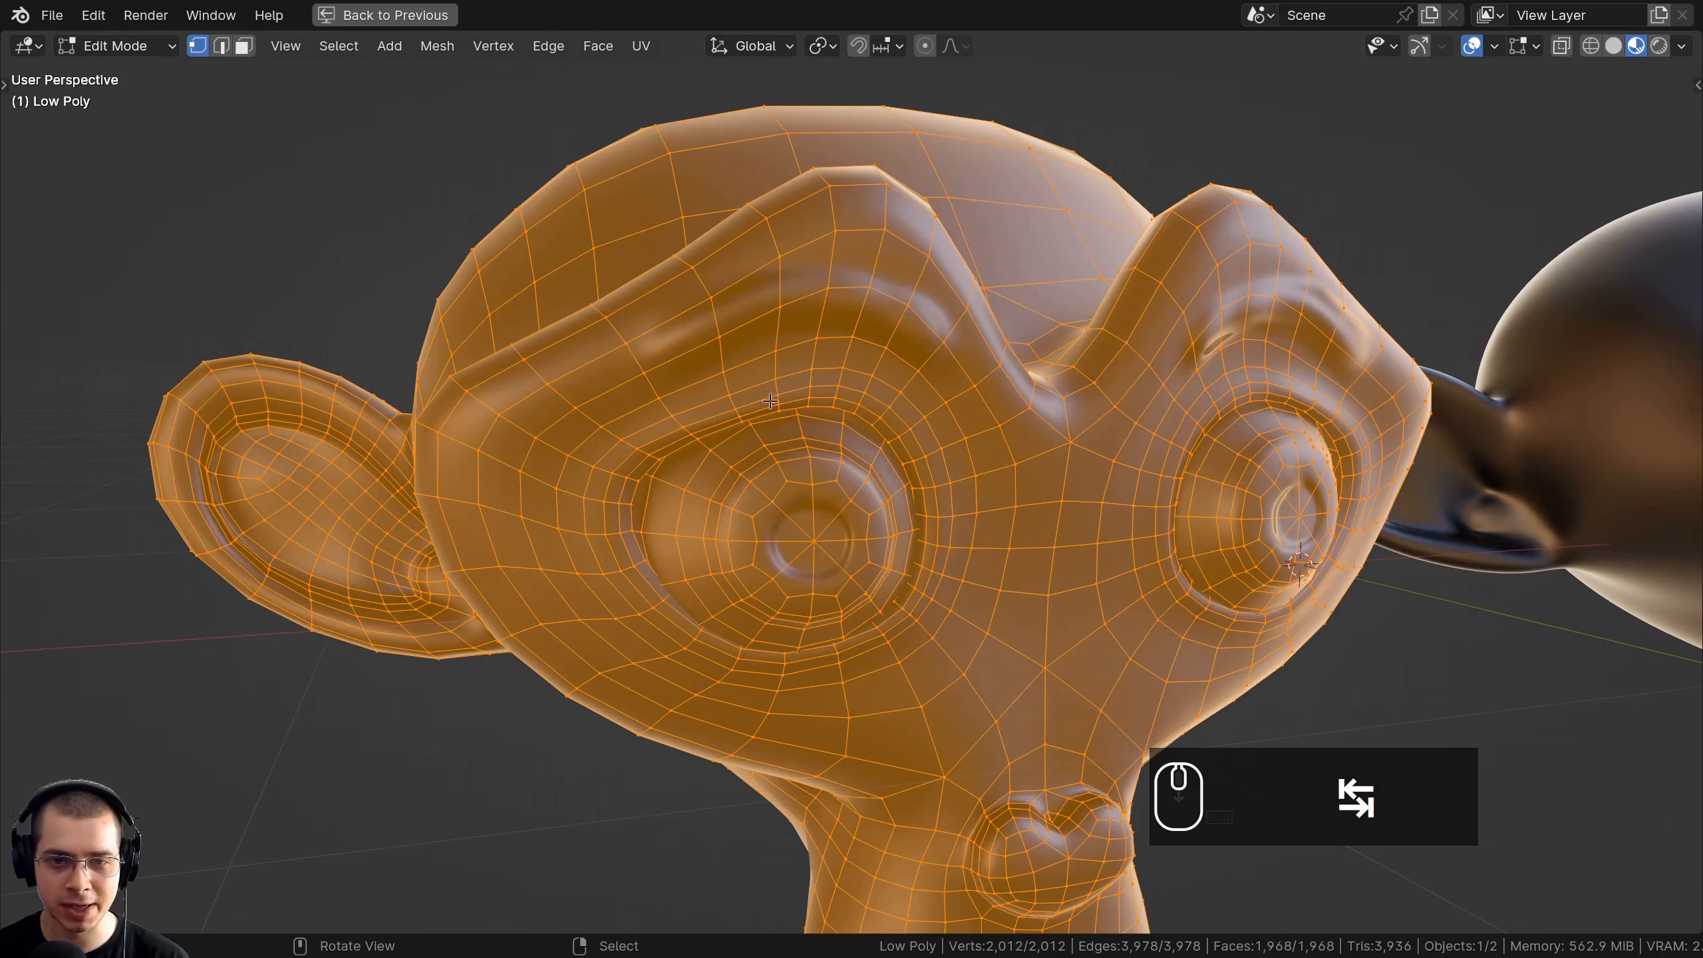
pyautogui.press('Tab')
pyautogui.scroll(4, 764, 392)
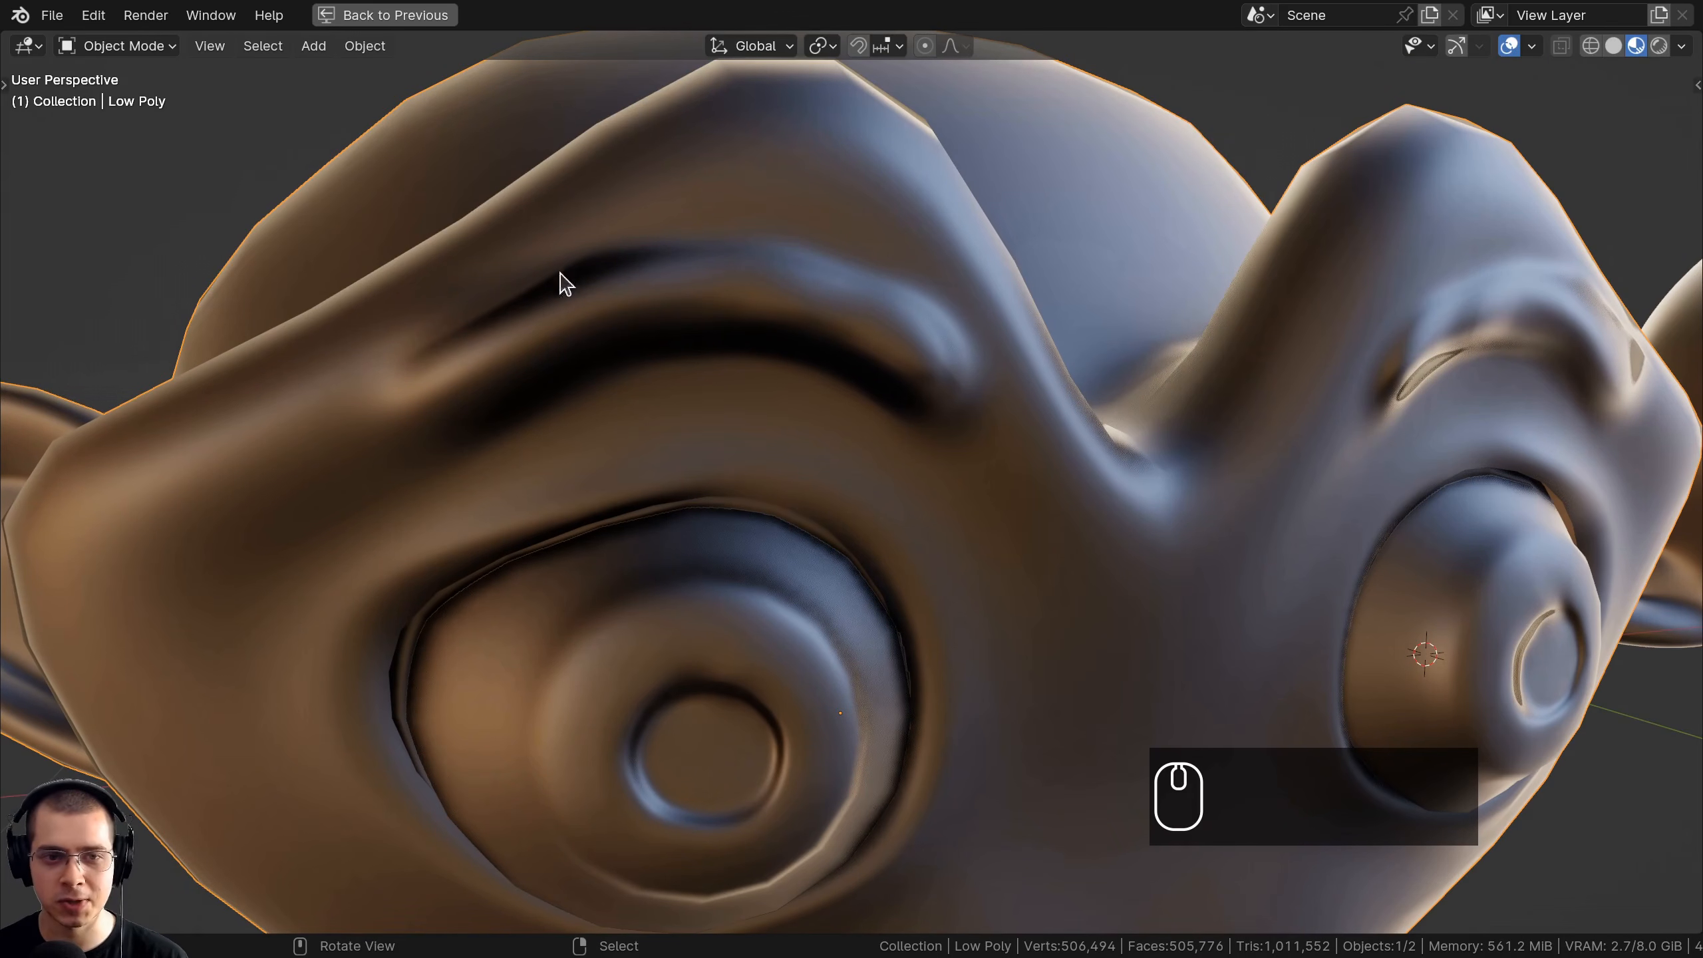
pyautogui.keyDown('shift'); pyautogui.scroll(-5, 700, 373); pyautogui.keyUp('shift')
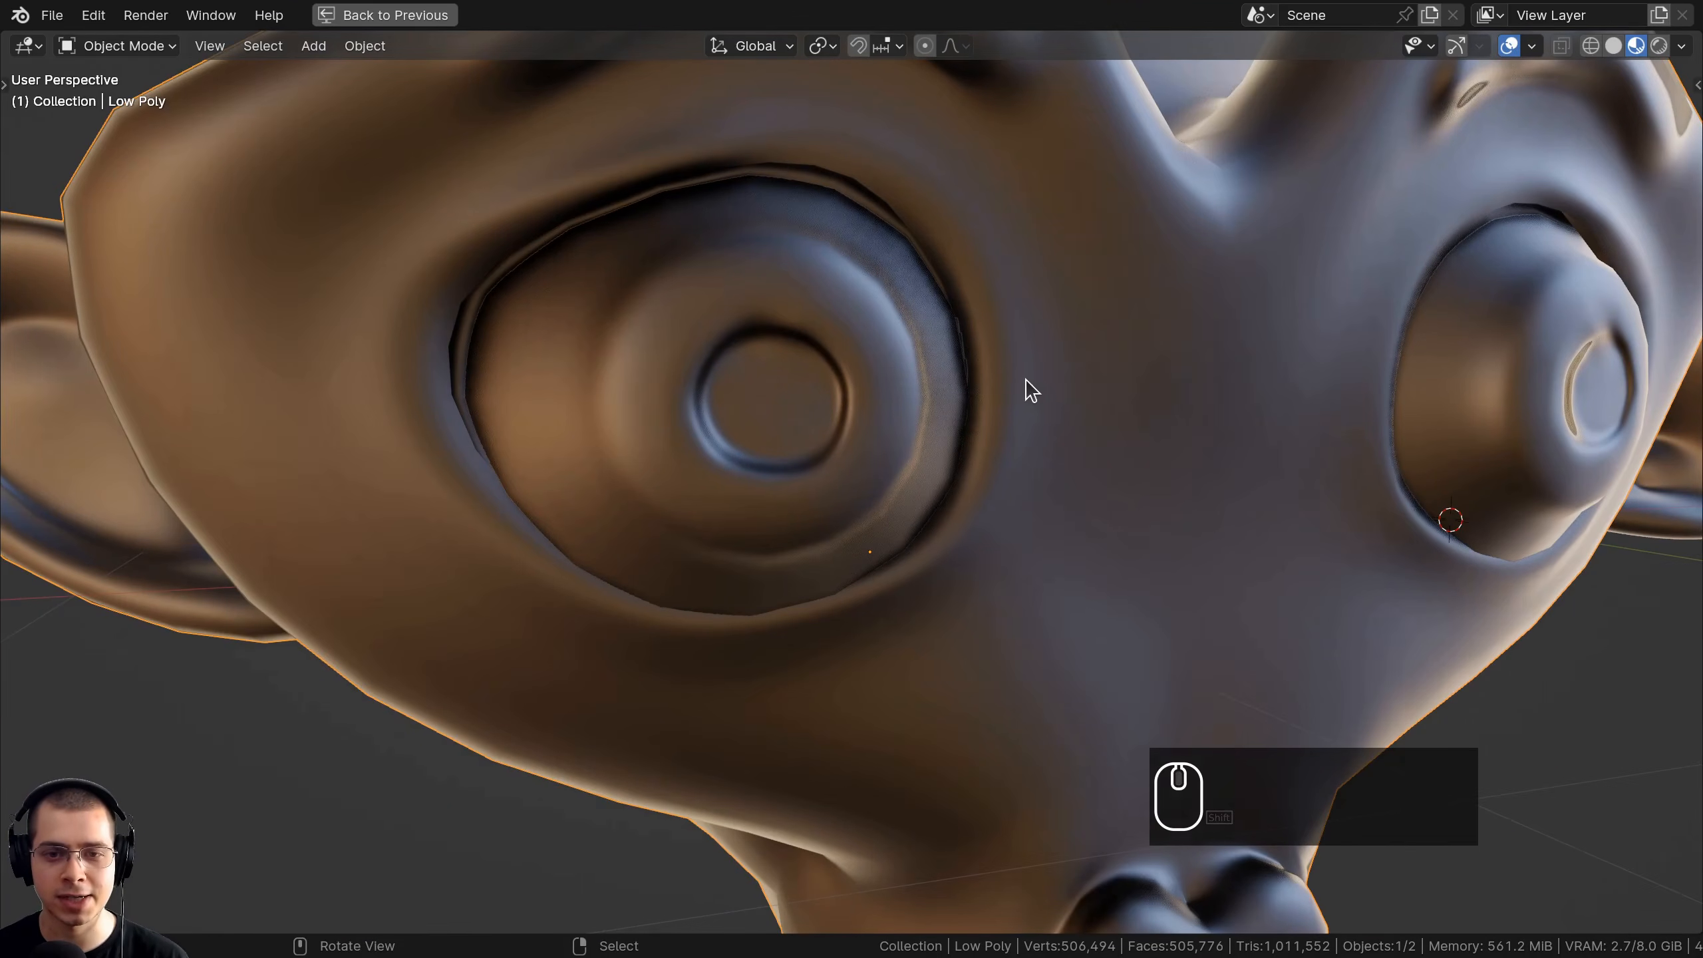
# Compare the Low Poly and High Poly heads side by side from the front.
pyautogui.scroll(-10, 1030, 391)
pyautogui.press('a')
pyautogui.press('a')
pyautogui.moveTo(897, 428); pyautogui.dragTo(644, 348, button='middle')
pyautogui.scroll(2, 705, 429)
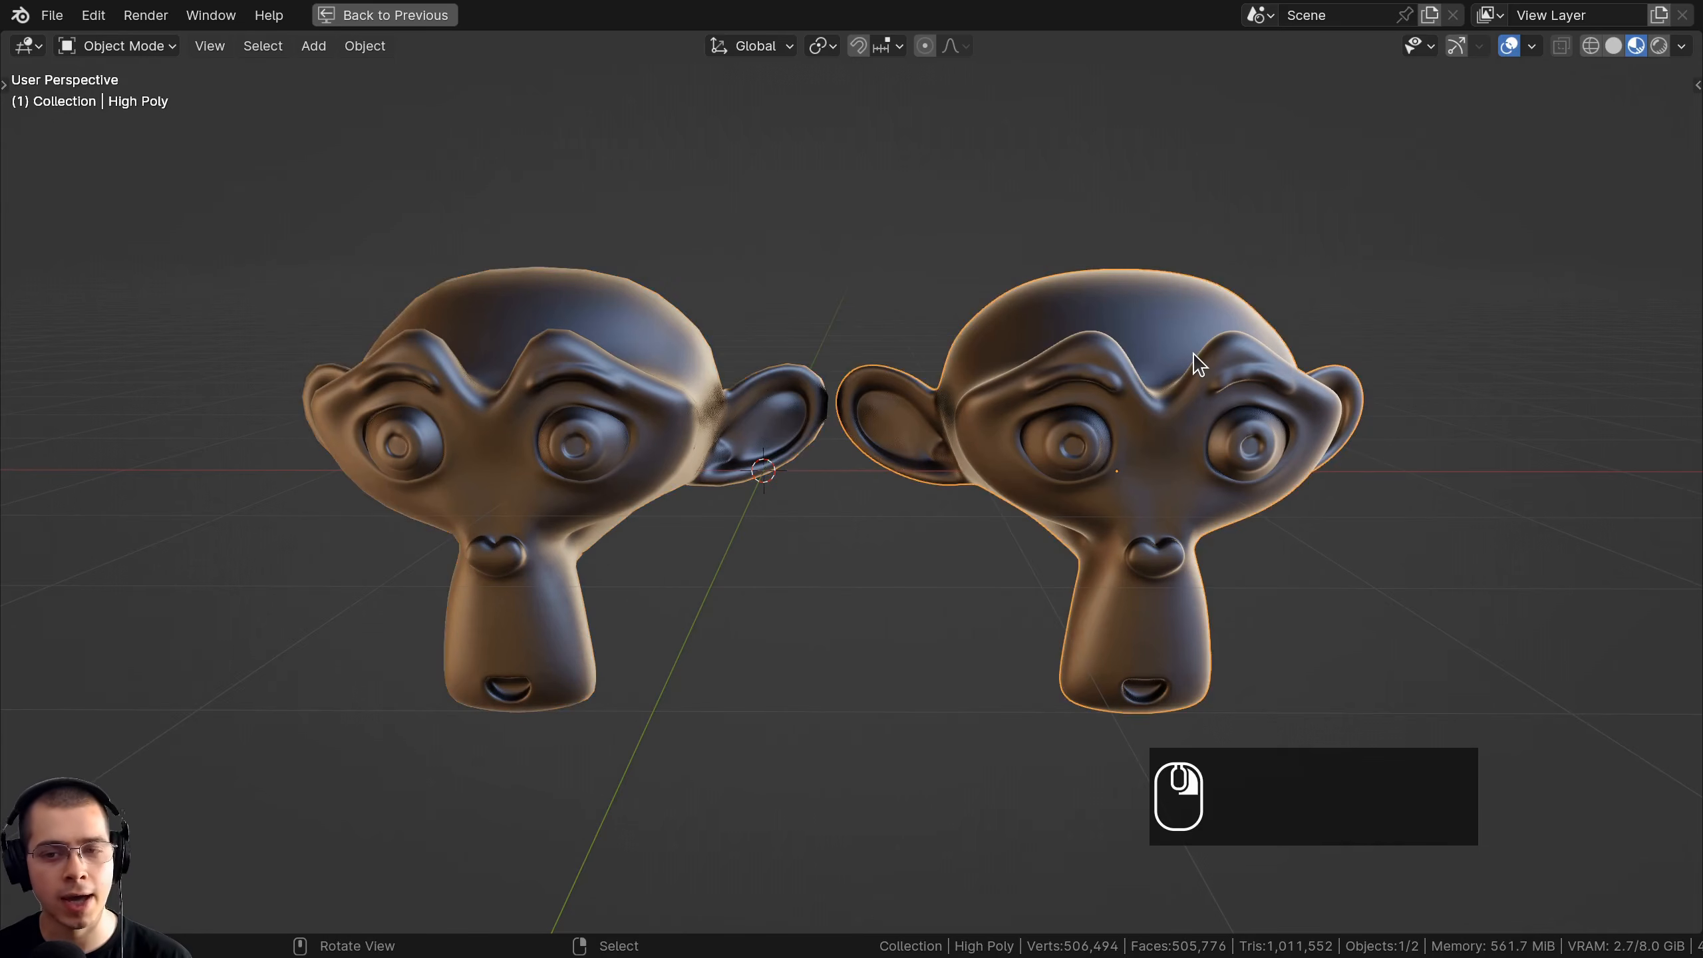
pyautogui.keyDown('shift'); pyautogui.moveTo(1057, 671); pyautogui.dragTo(1332, 634, button='middle'); pyautogui.keyUp('shift')
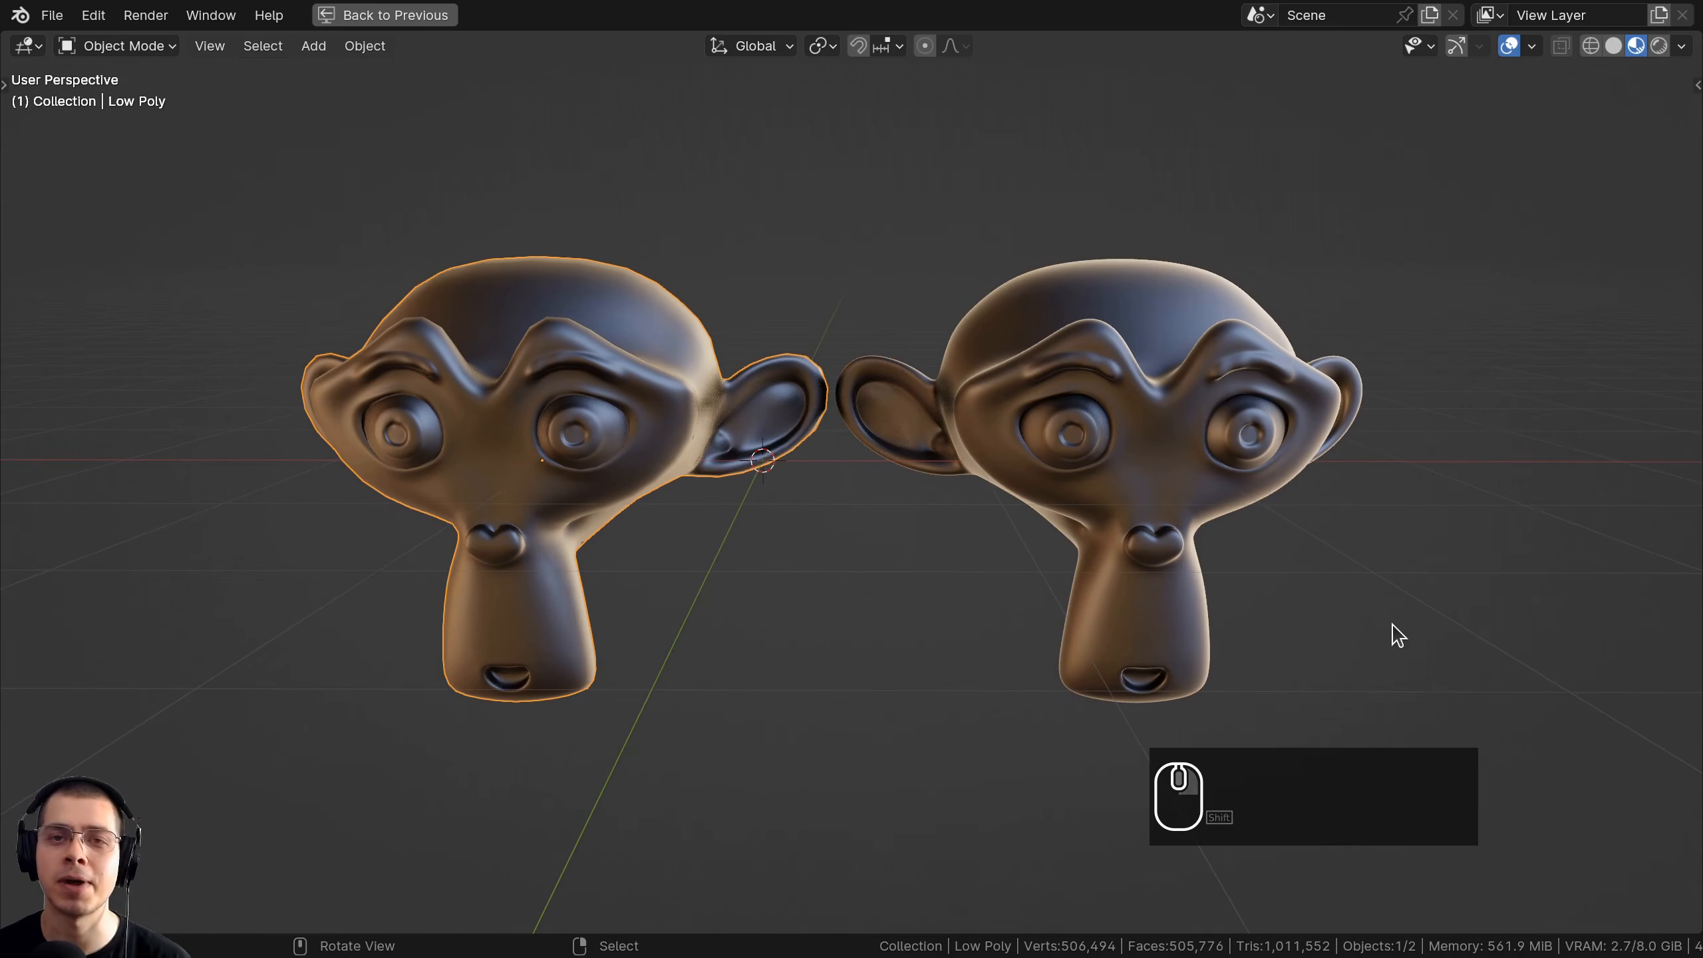